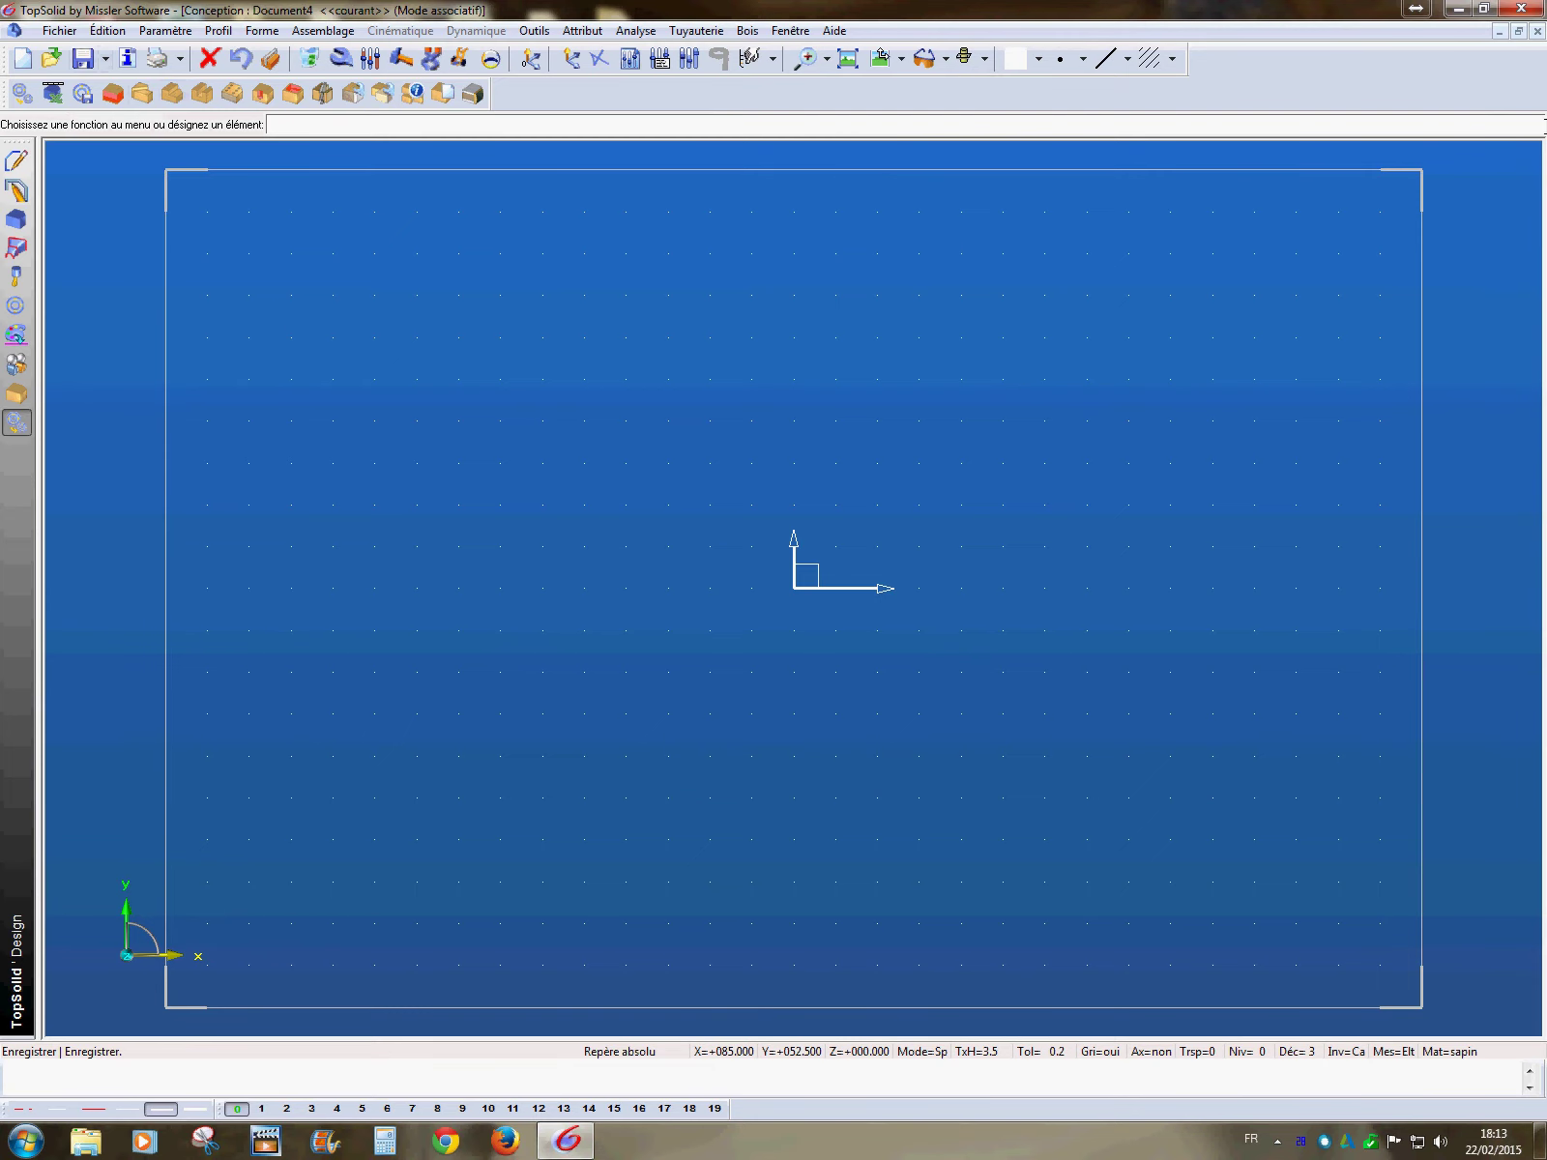
# - Close the current document and open Gabdépar2t from the C:\Projets\Distribution folder
pyautogui.click(1538, 32)
pyautogui.click(50, 60)
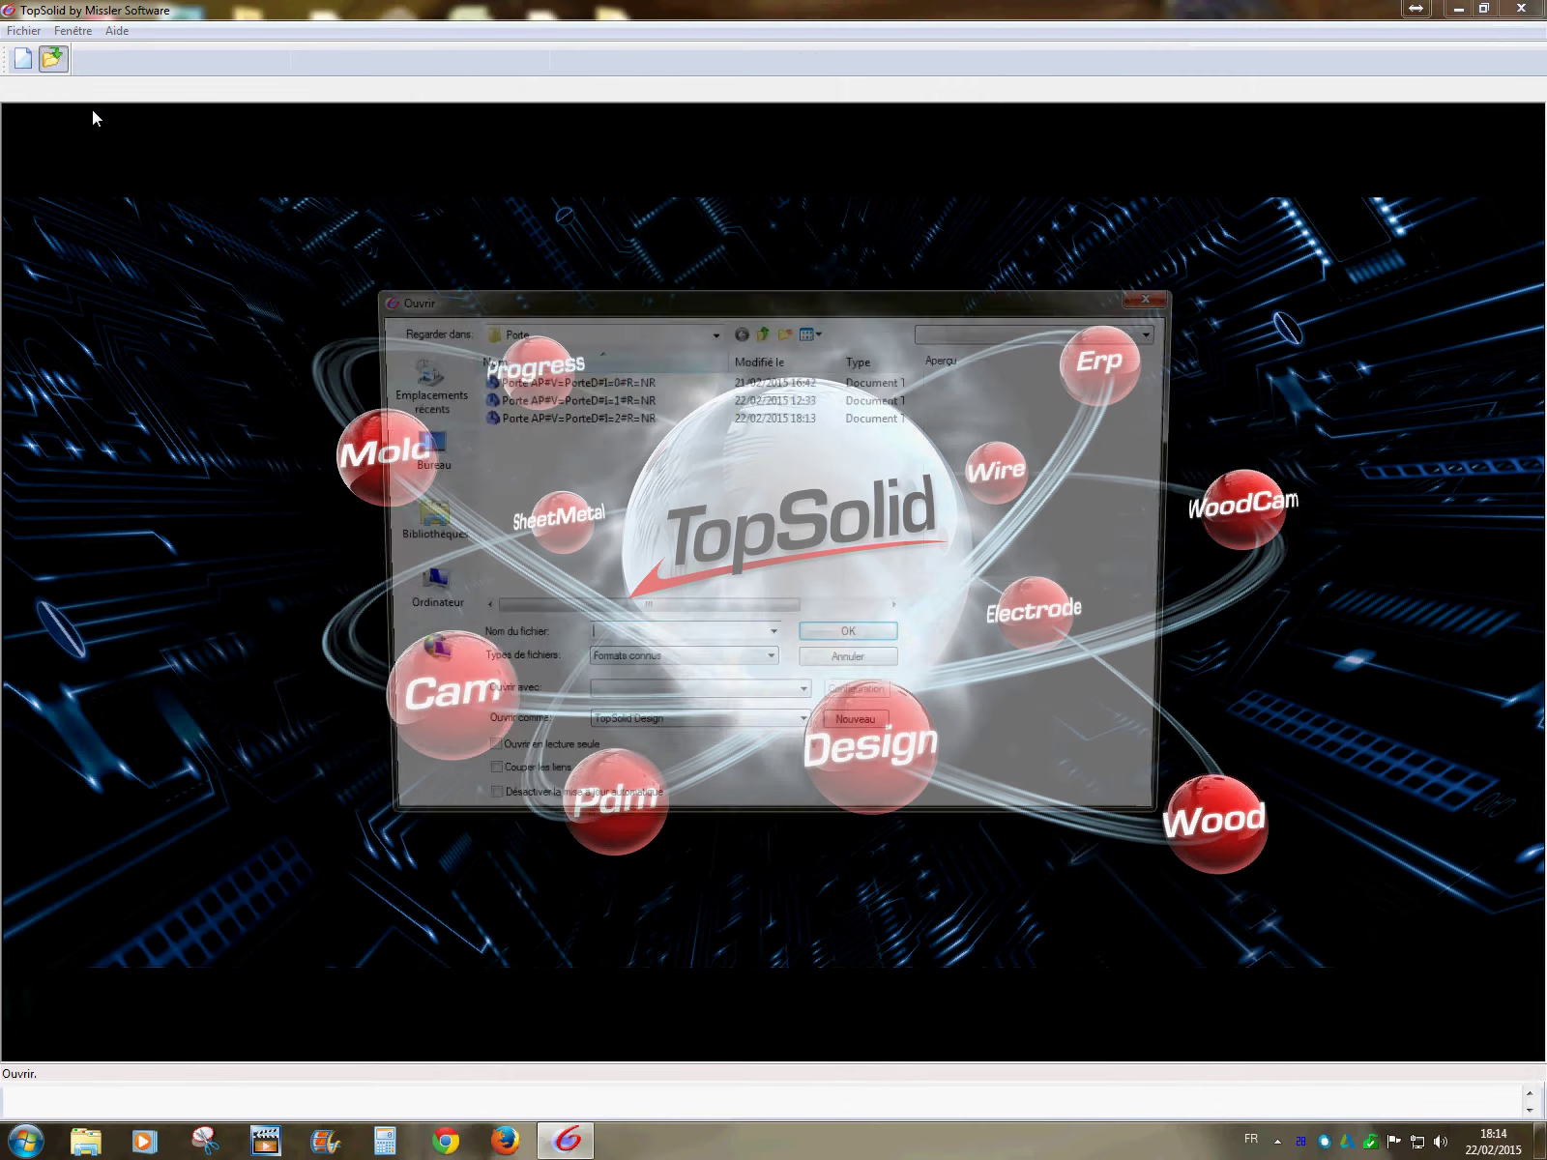
pyautogui.click(1069, 330)
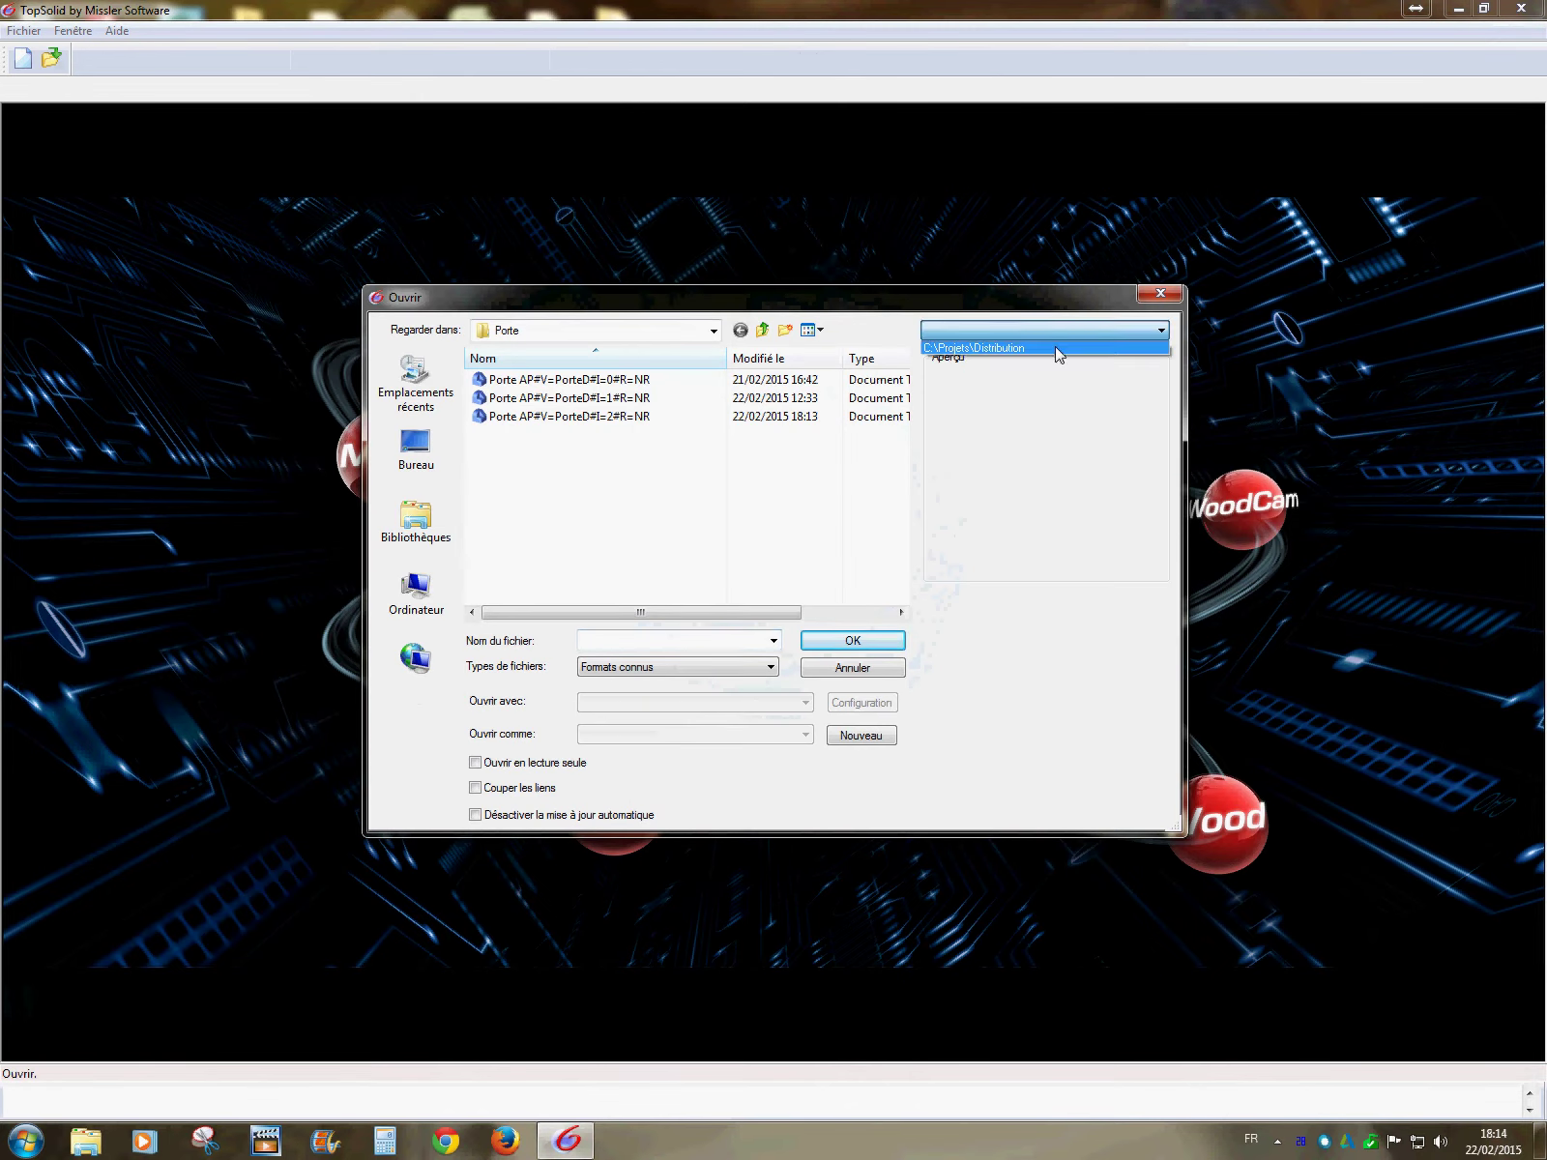
pyautogui.click(1057, 346)
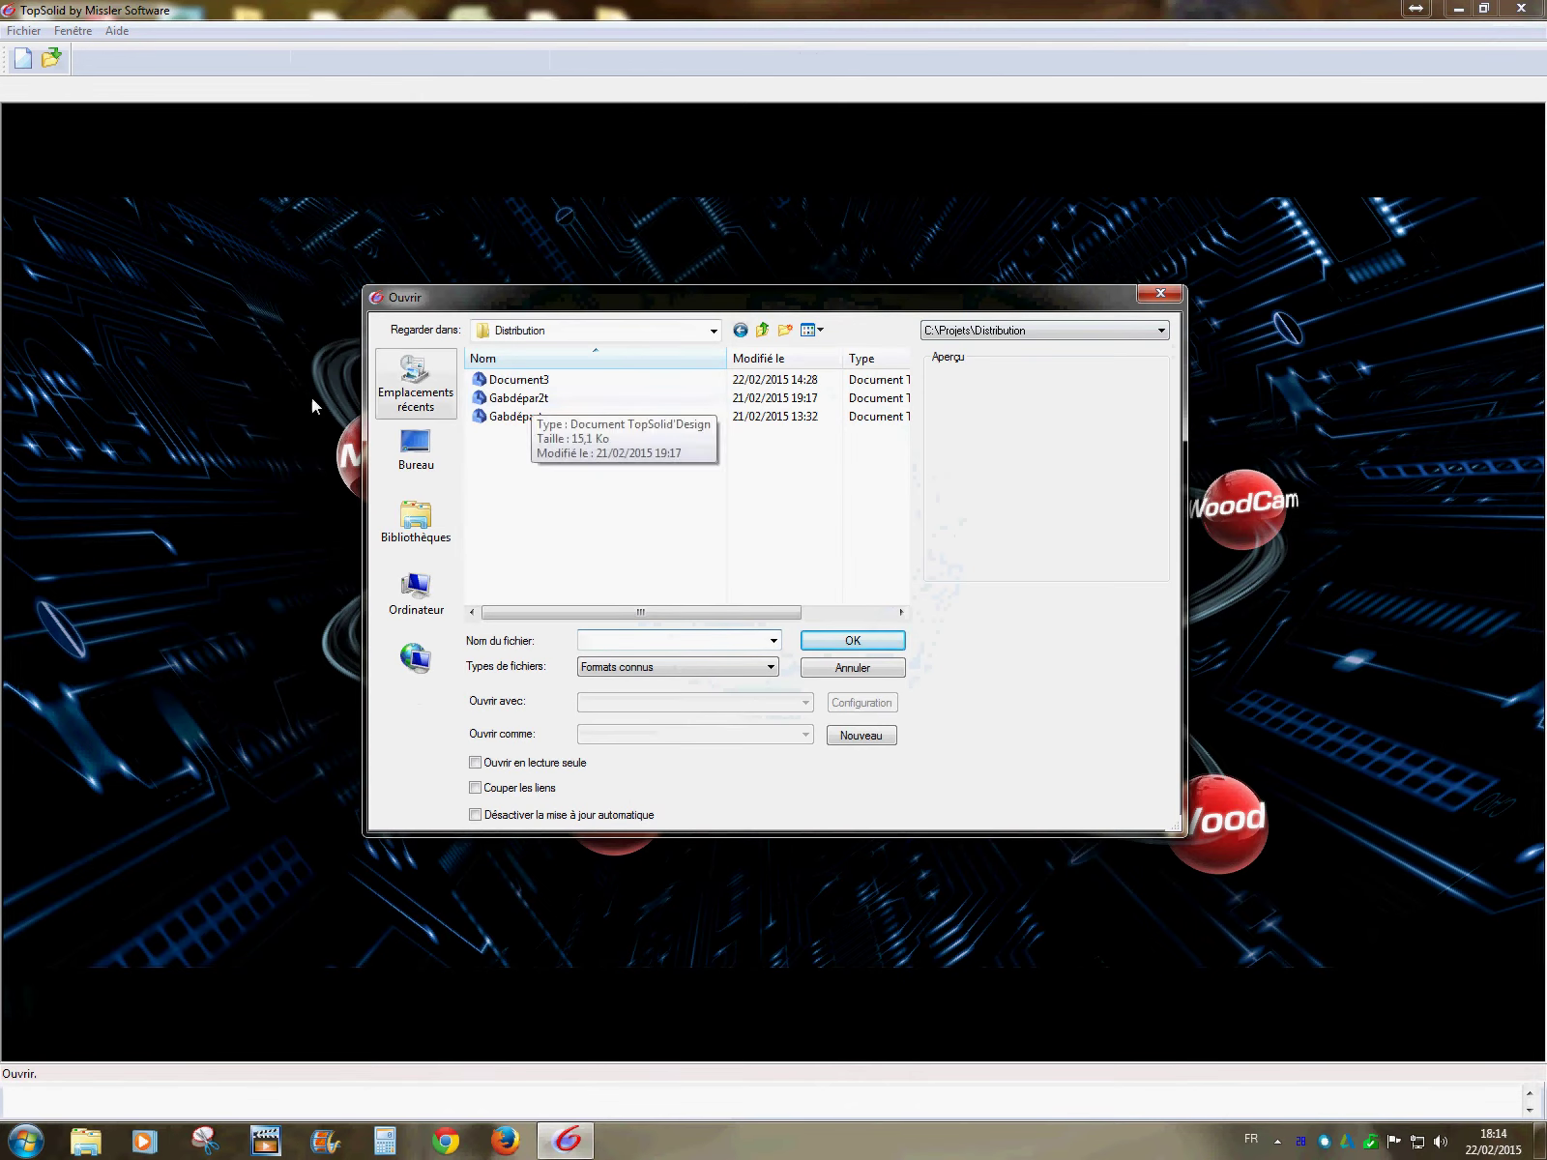
pyautogui.click(522, 398)
pyautogui.click(854, 642)
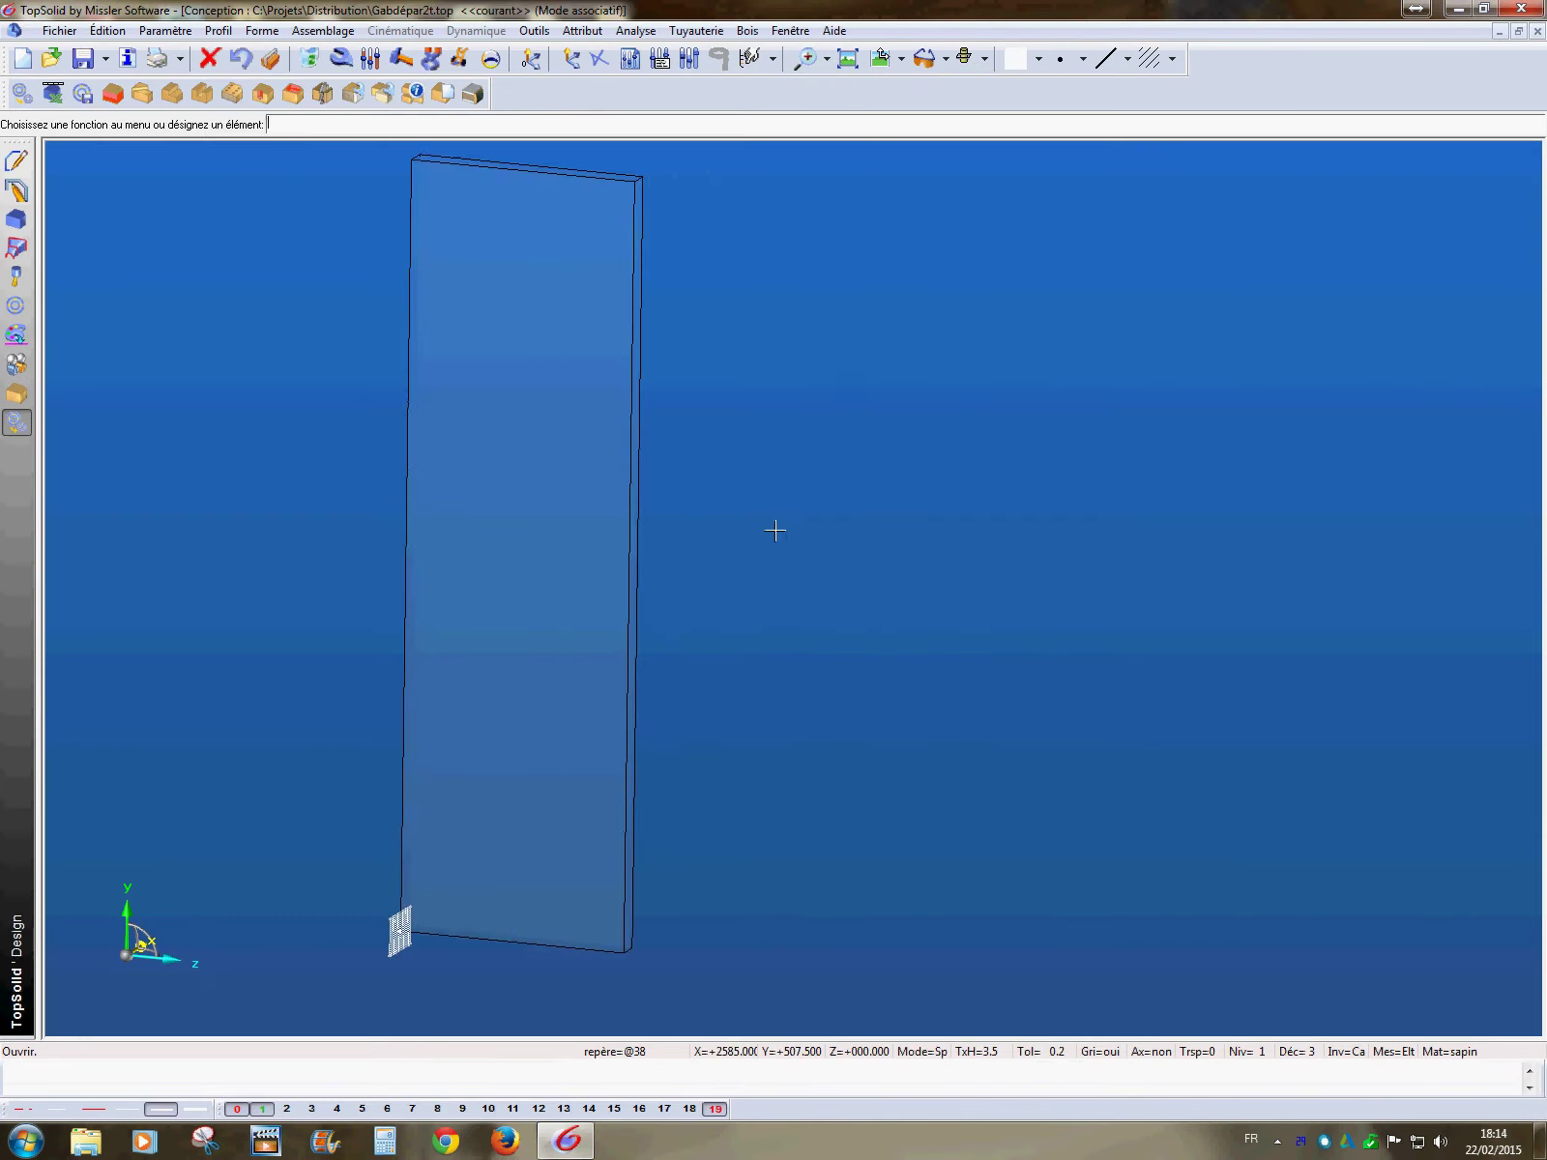
# - Save the document as a standard model in Bibliothèque: family Distribution, type BlocPorte, variant AP droite, version 3, normal representation
pyautogui.moveTo(1052, 576); pyautogui.dragTo(941, 652, button='middle')
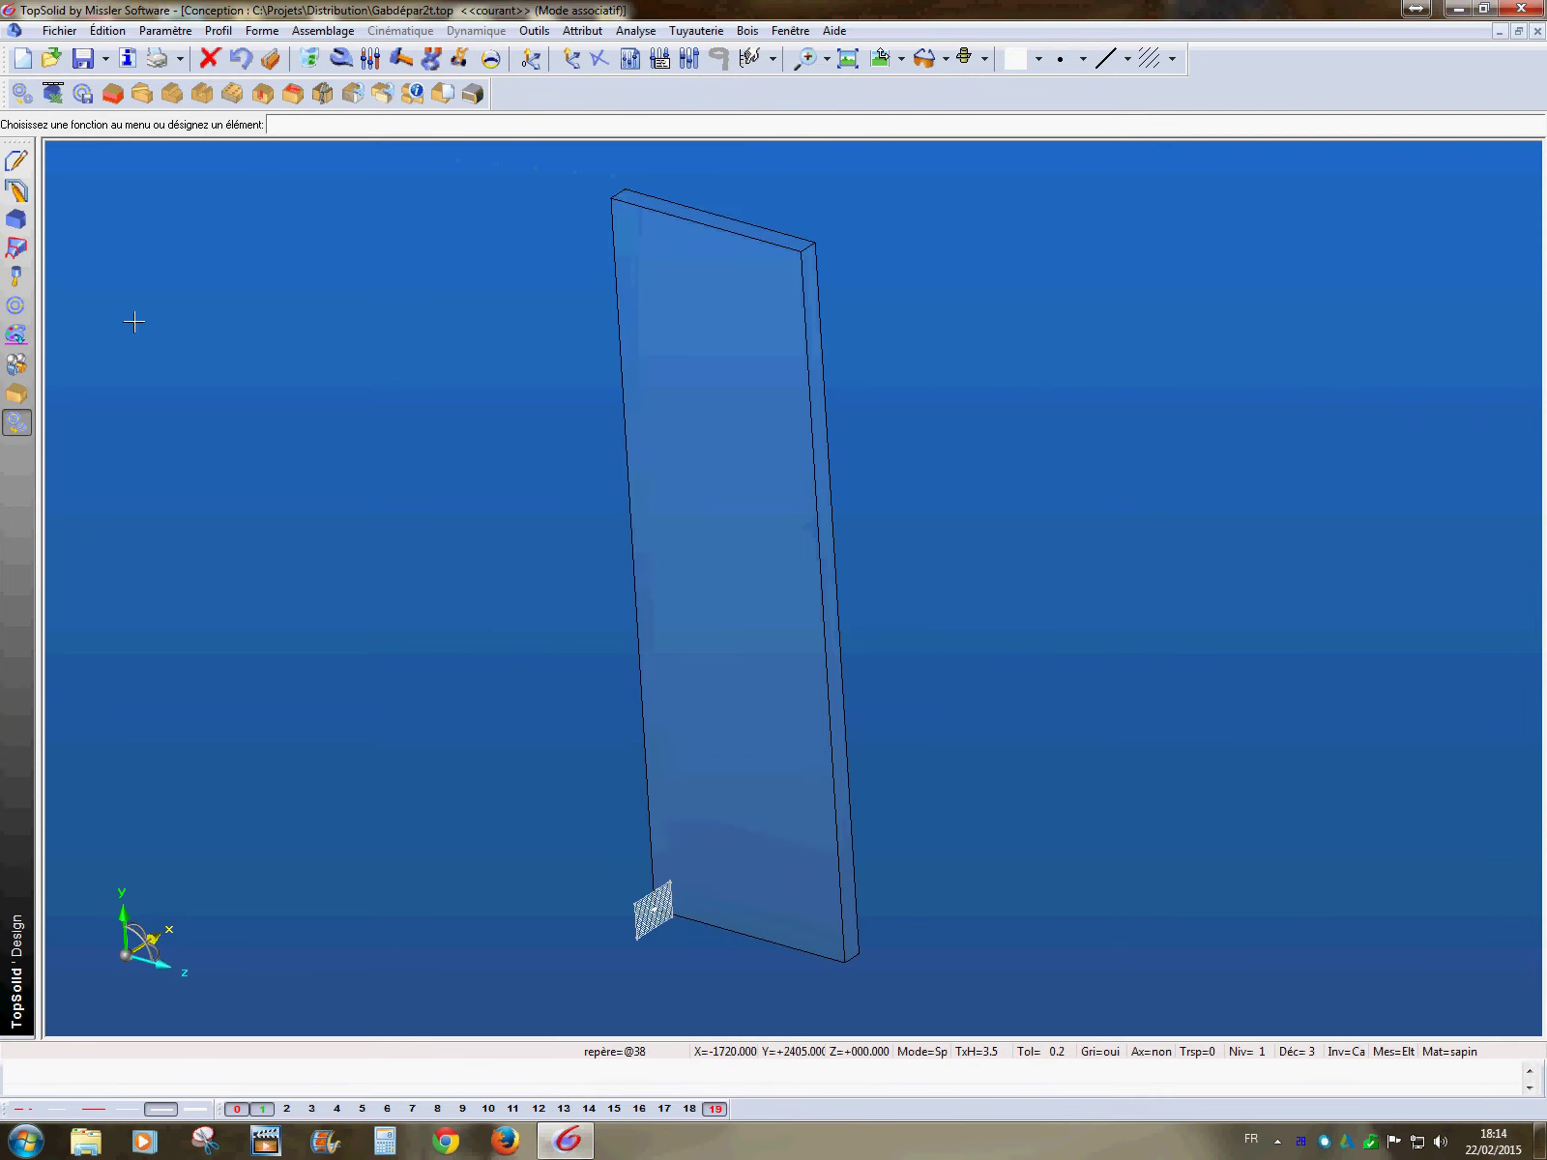
pyautogui.click(82, 96)
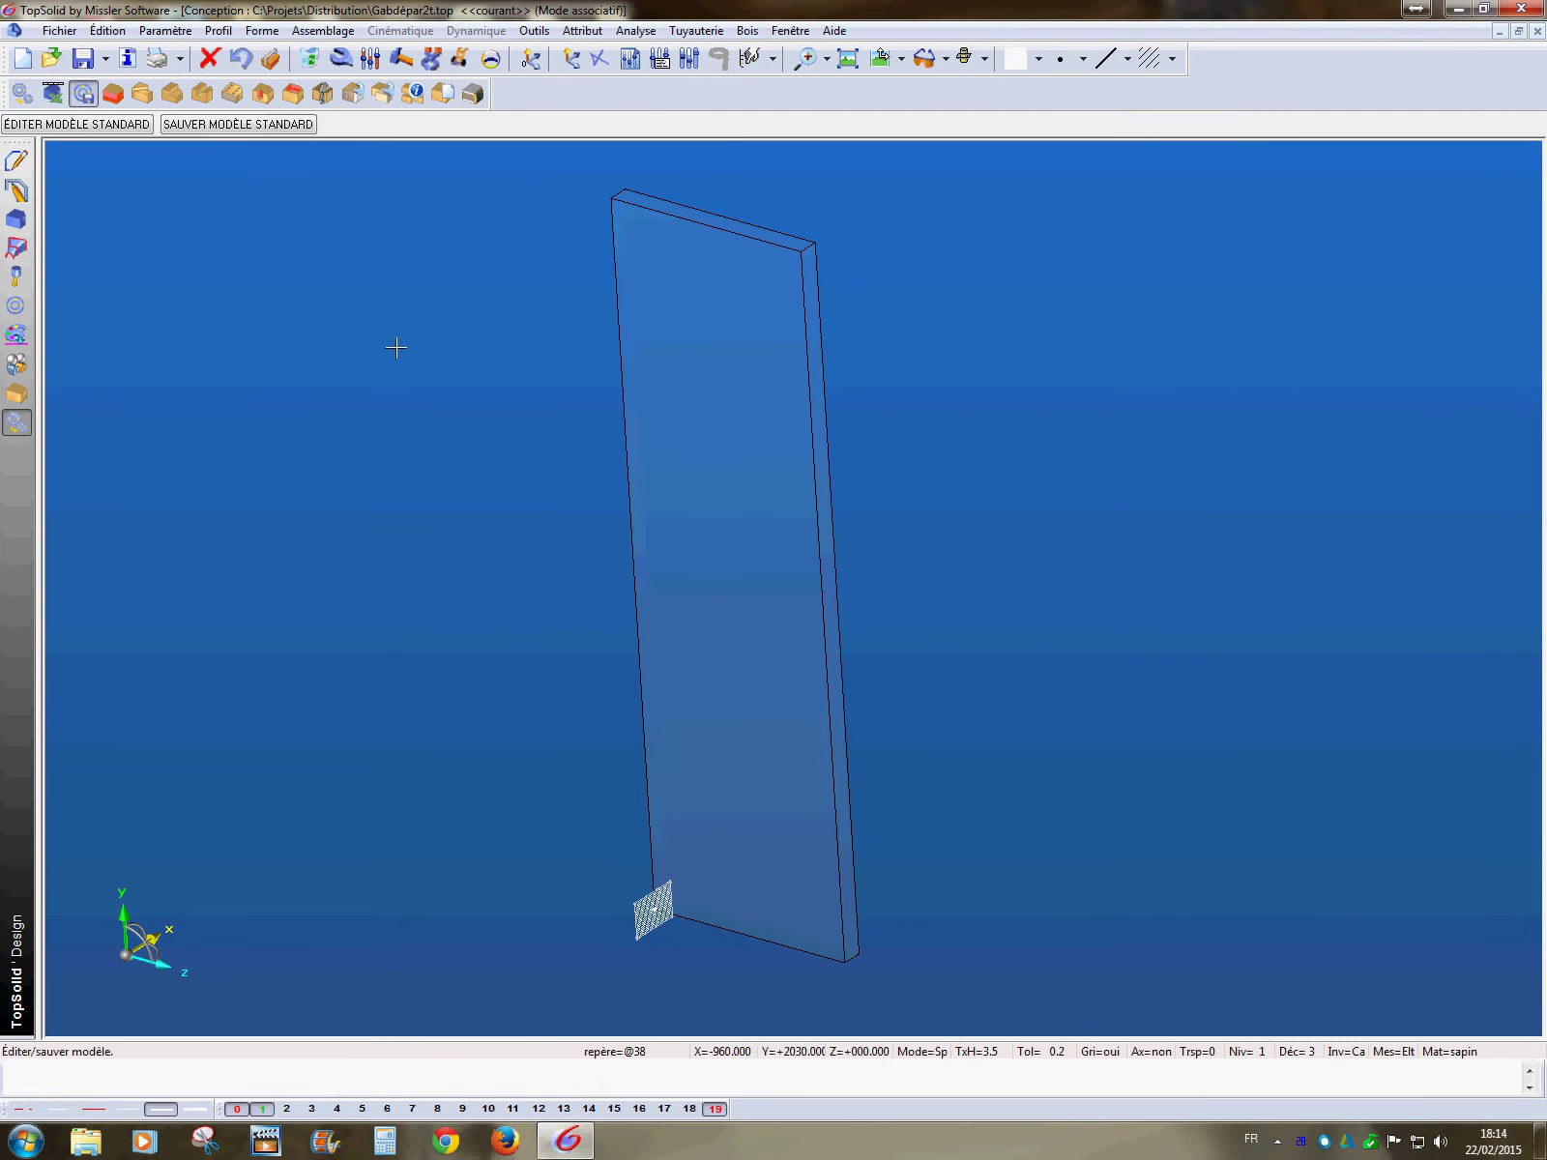
pyautogui.click(250, 126)
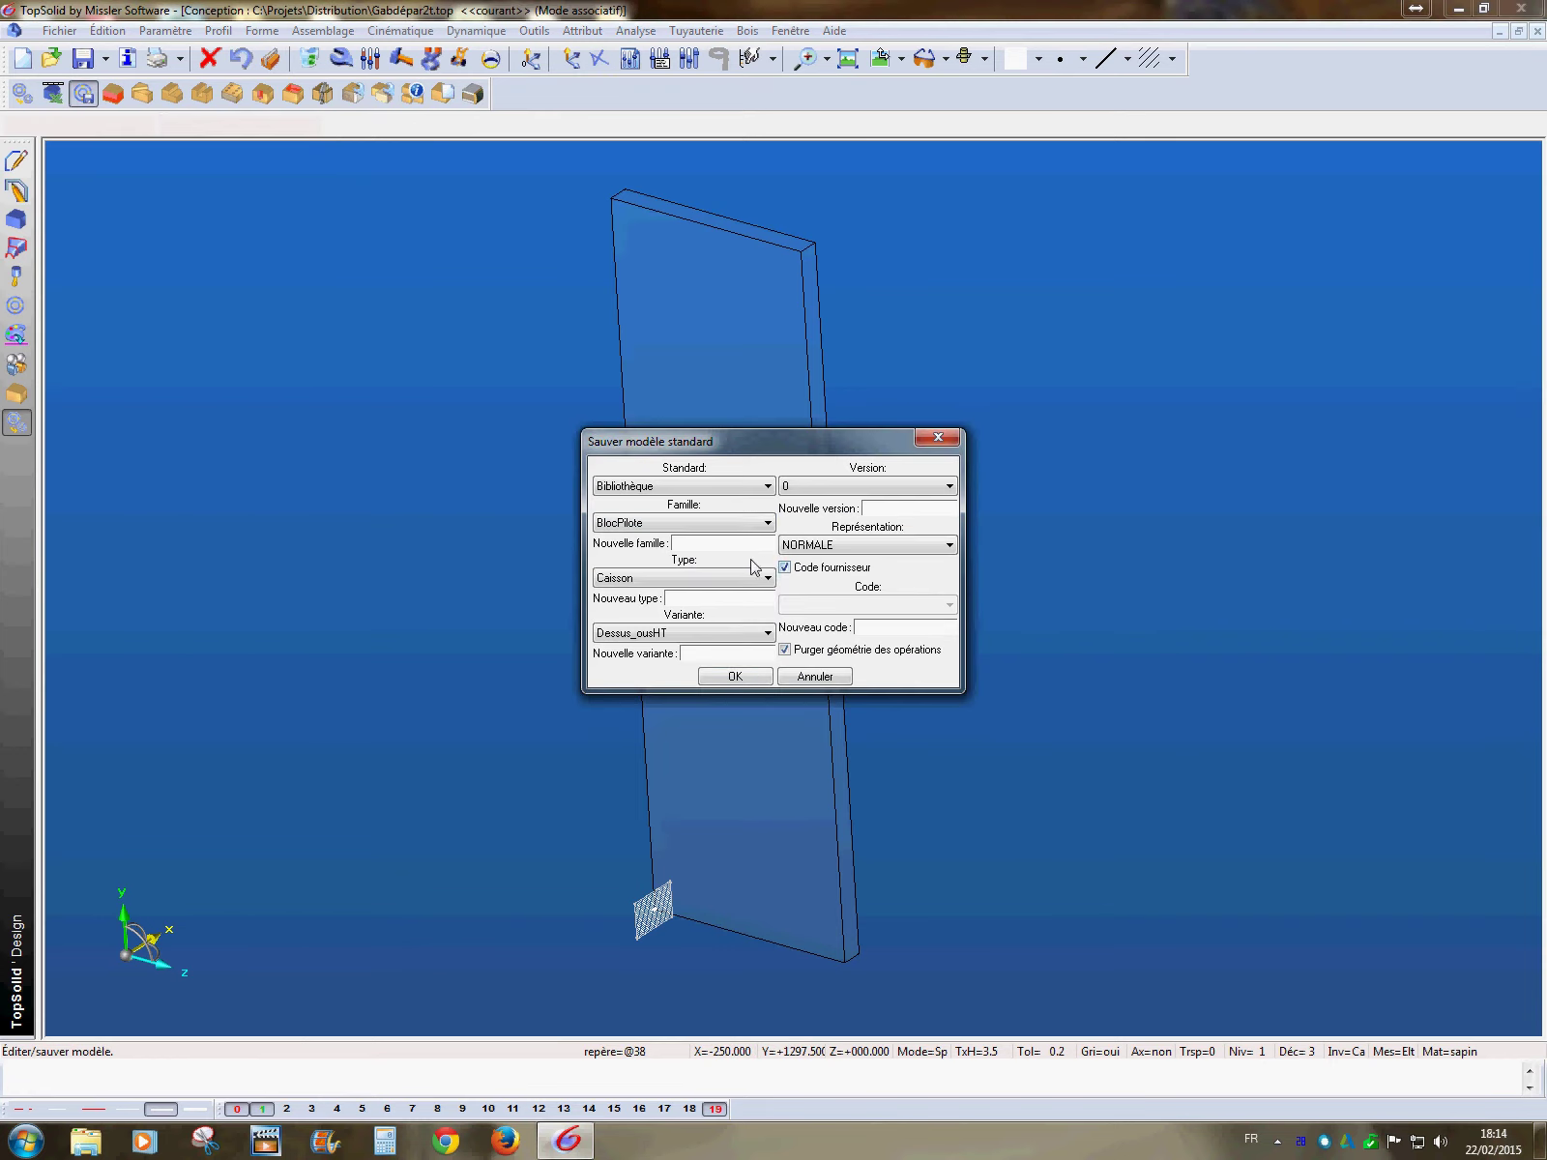
pyautogui.click(754, 523)
pyautogui.click(713, 585)
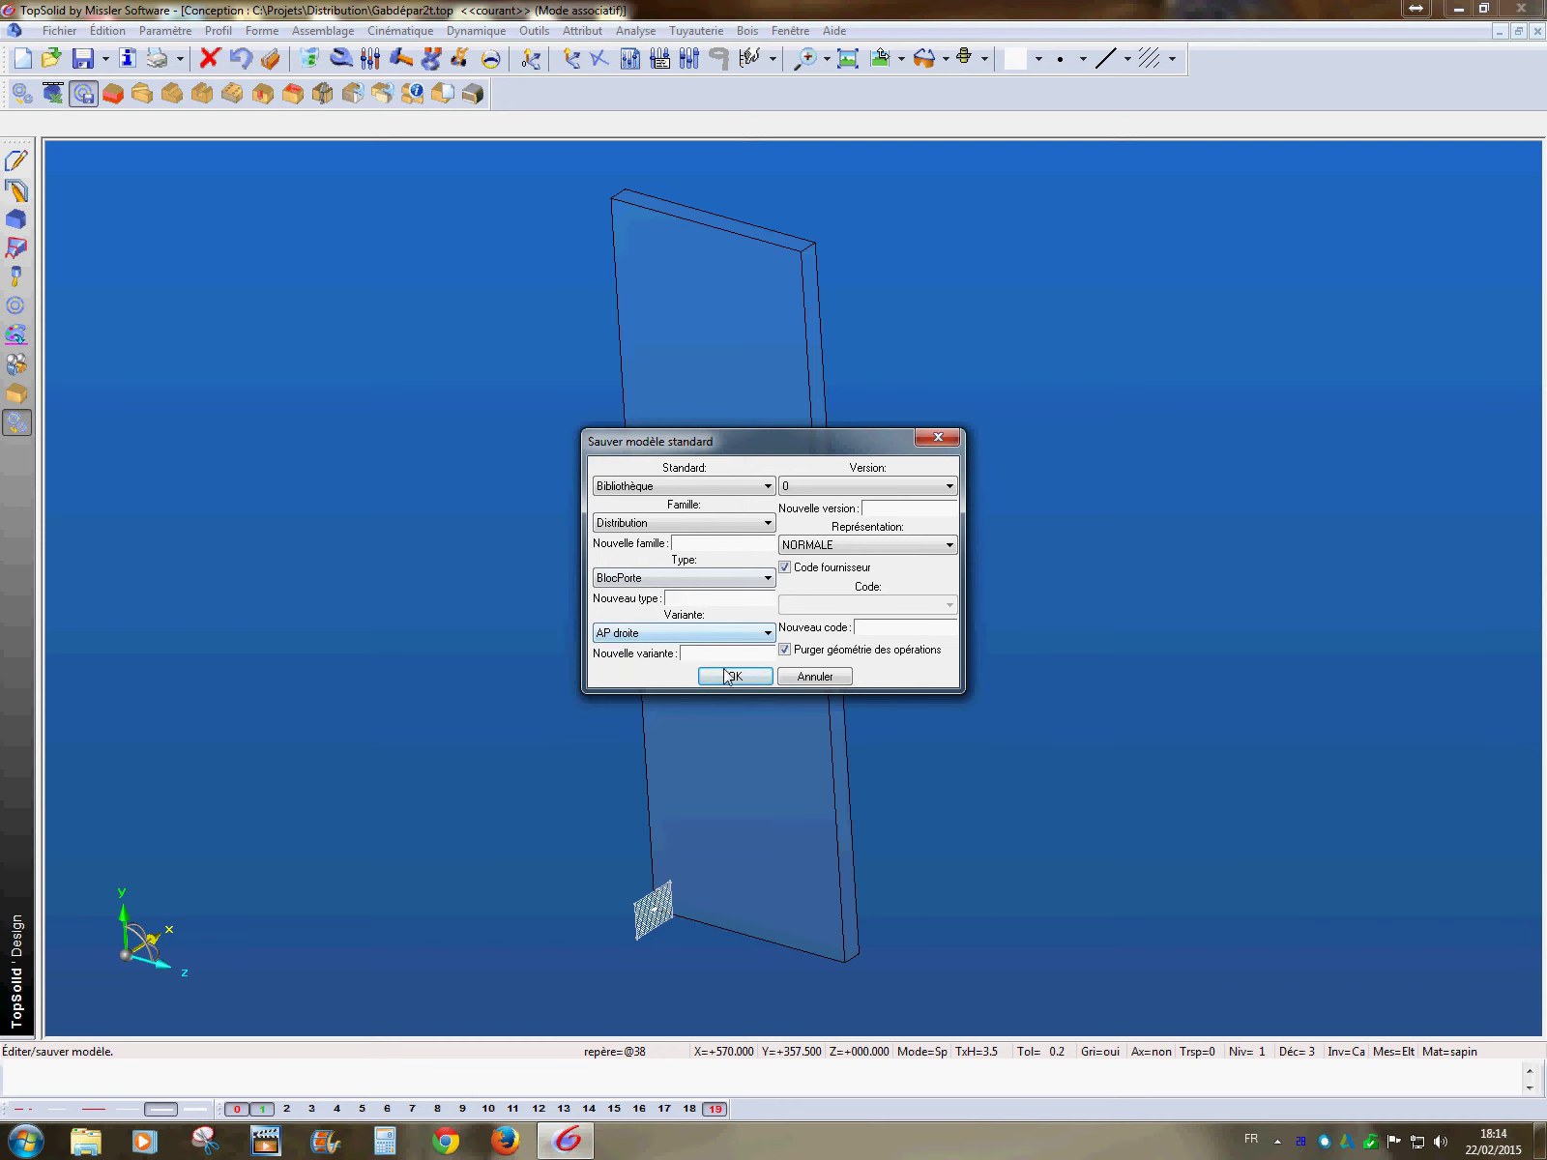
pyautogui.click(929, 485)
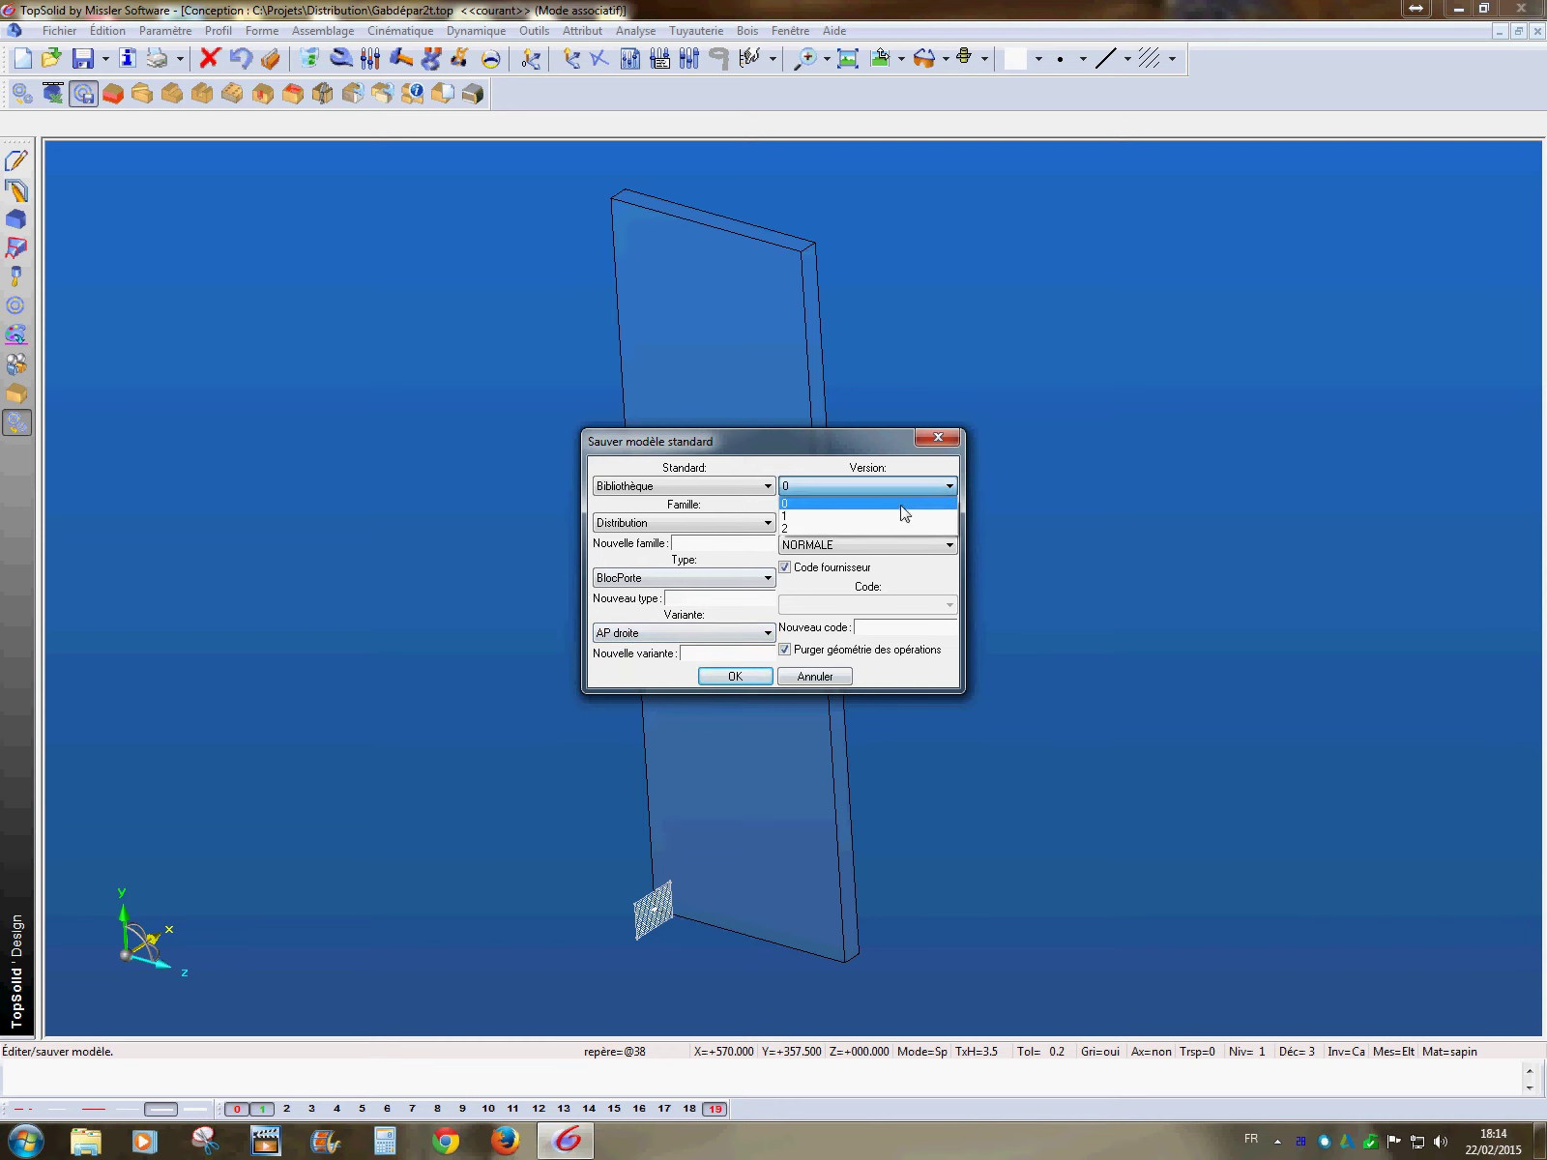
pyautogui.click(919, 503)
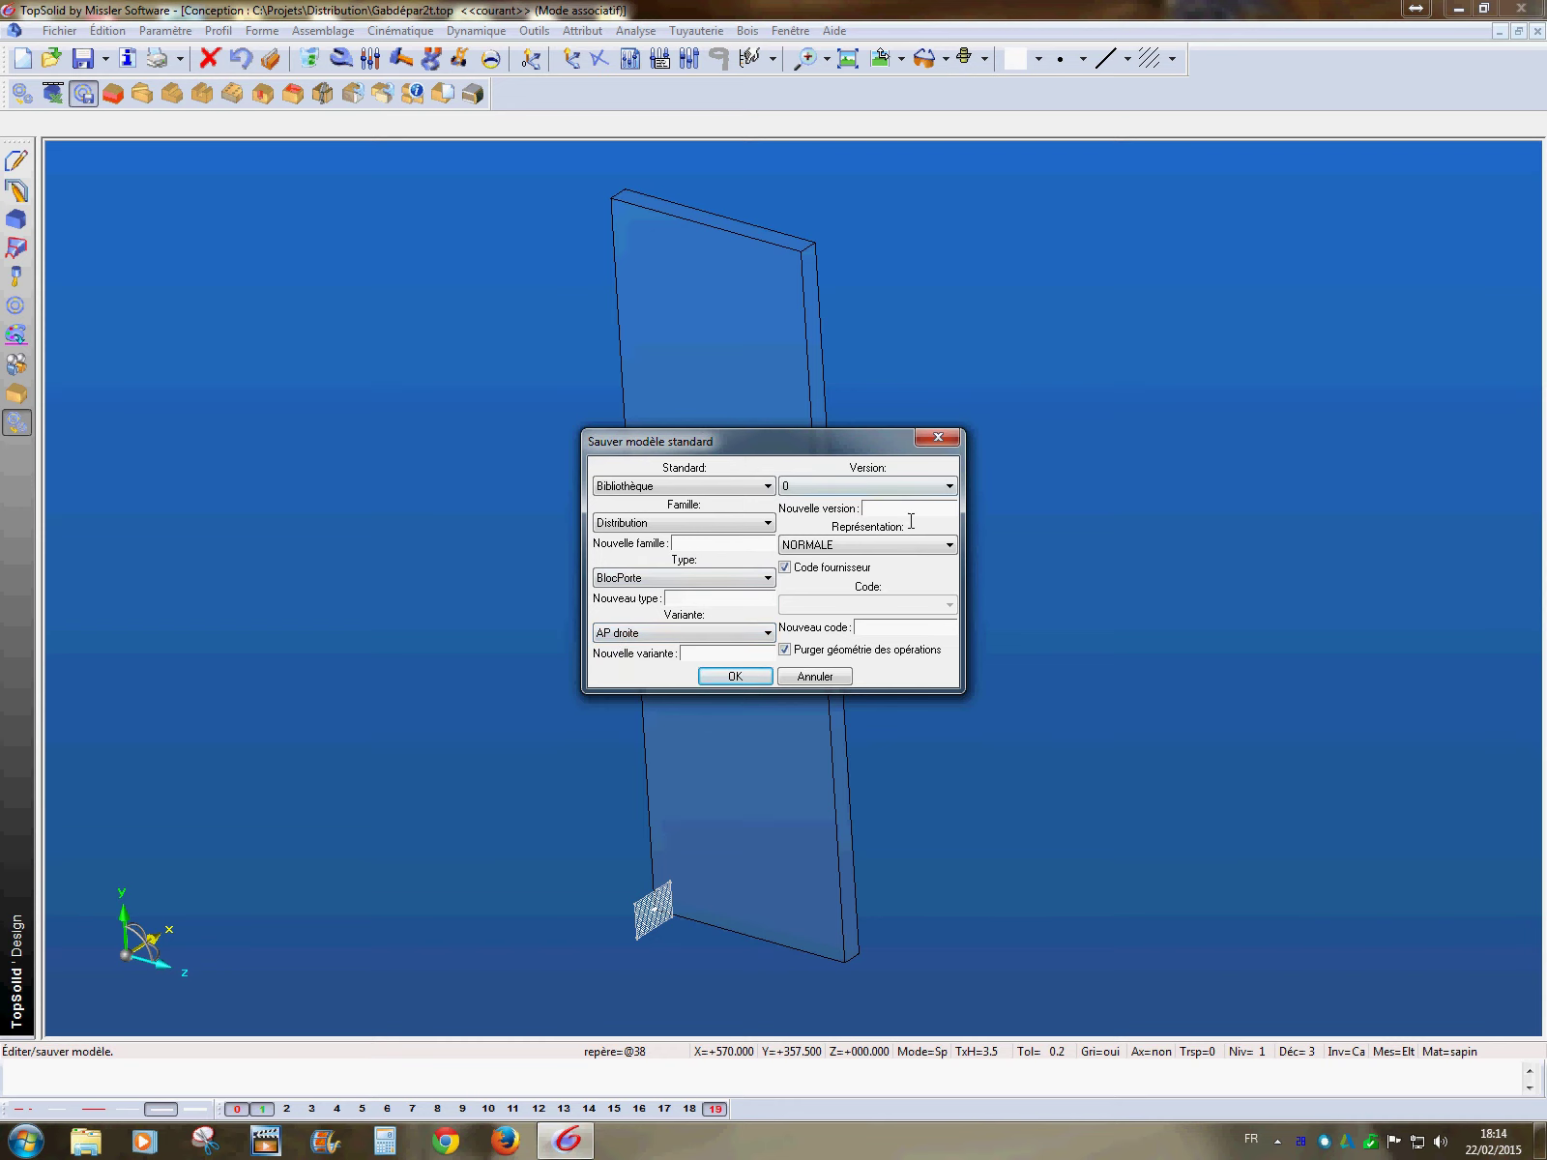
pyautogui.click(737, 677)
# - Create an automatic constrained block with thickness epb=50mm as an upright inside the template's vertical side away from the coordinate frame
pyautogui.moveTo(543, 576); pyautogui.dragTo(393, 532, button='middle')
pyautogui.click(16, 394)
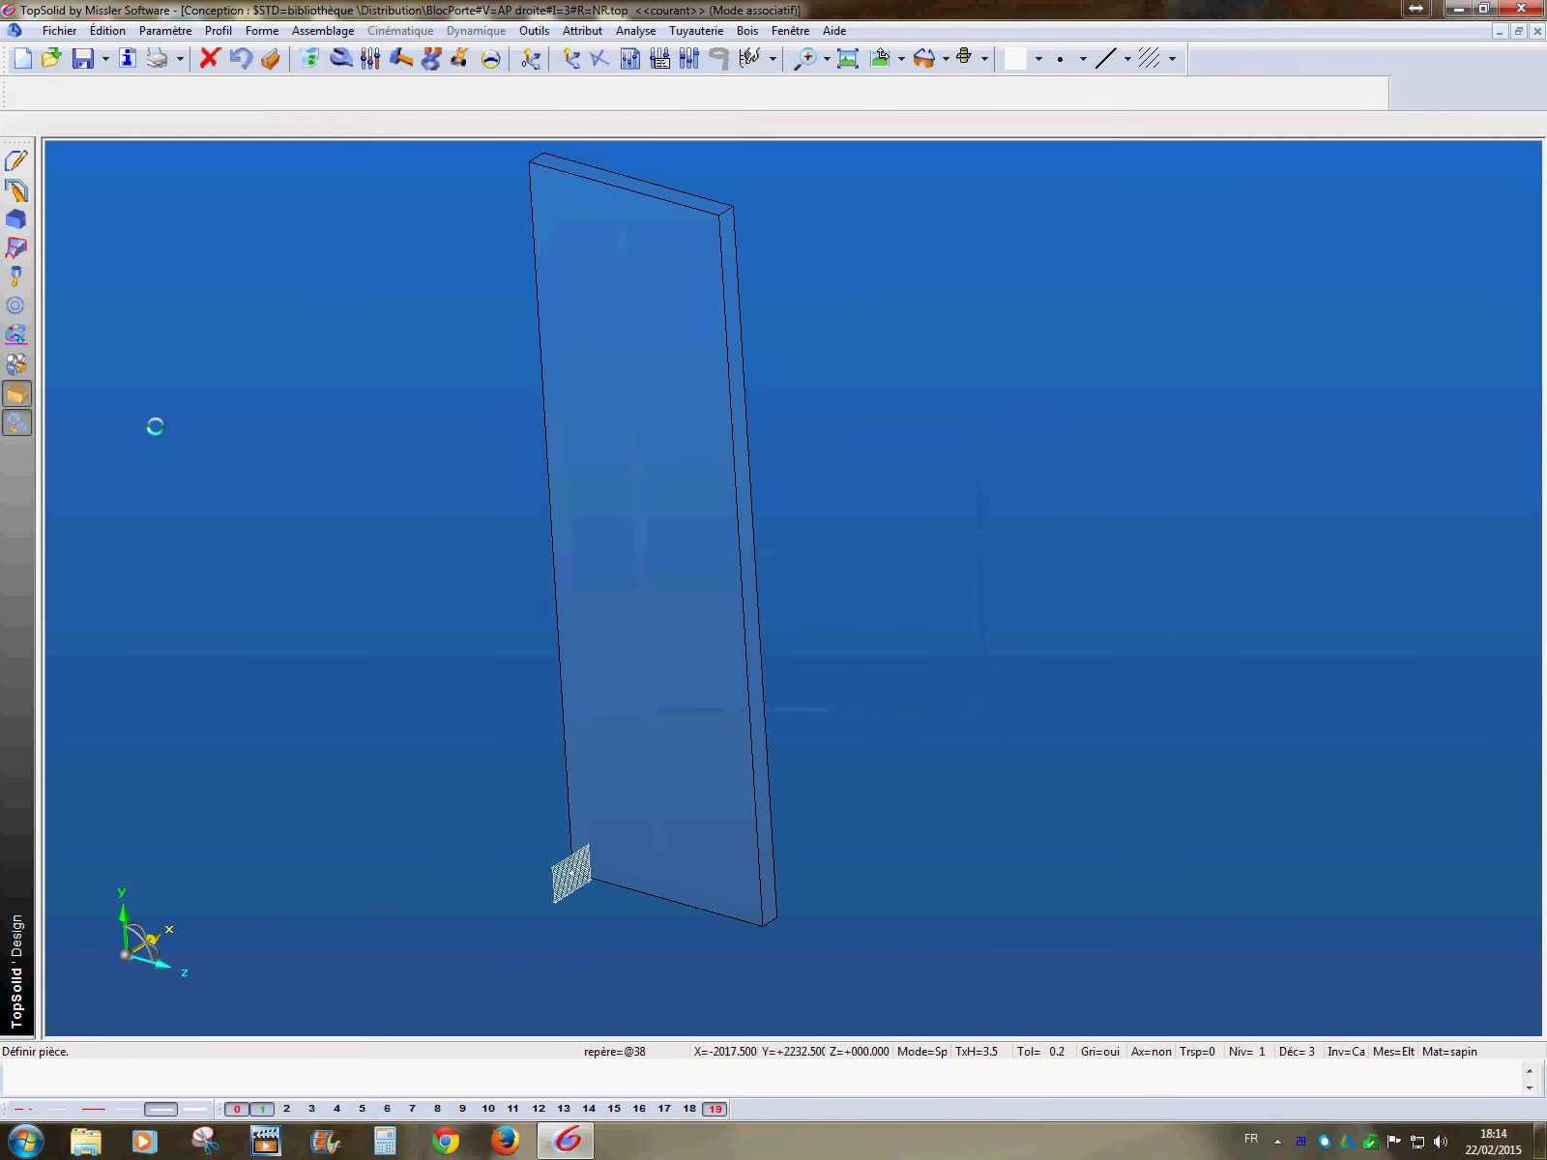
pyautogui.moveTo(489, 382); pyautogui.dragTo(470, 459, button='middle')
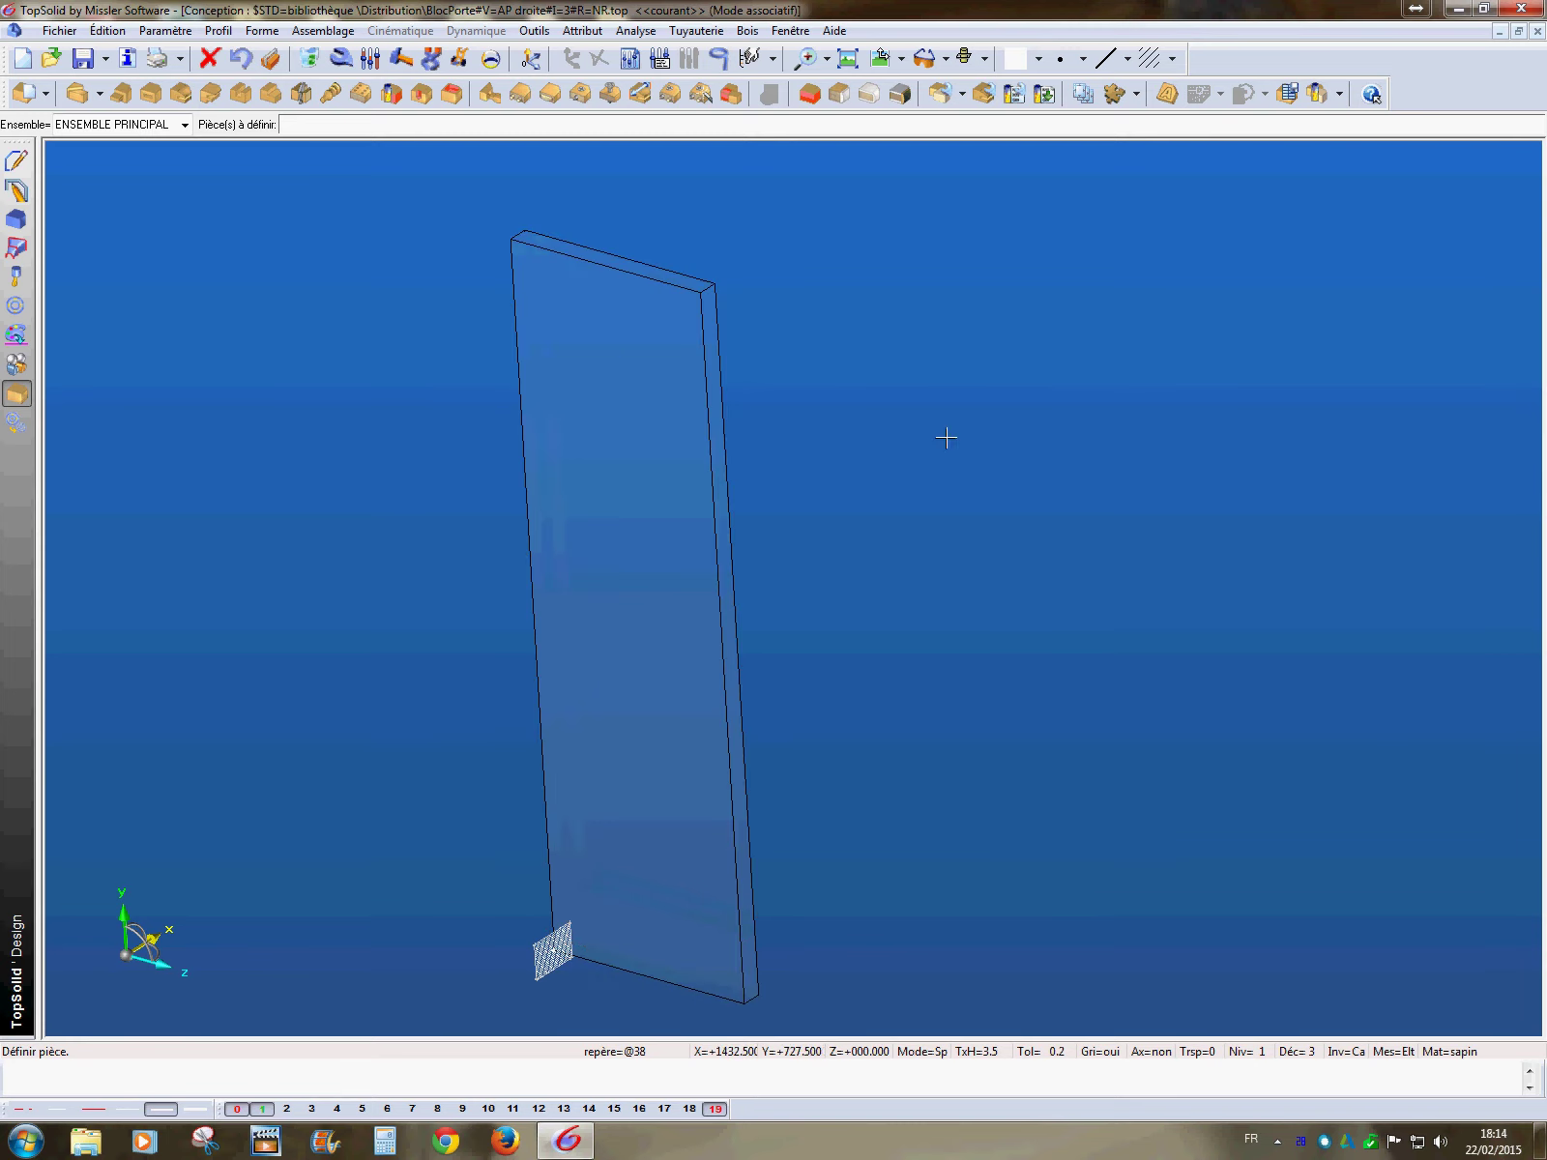
pyautogui.click(811, 93)
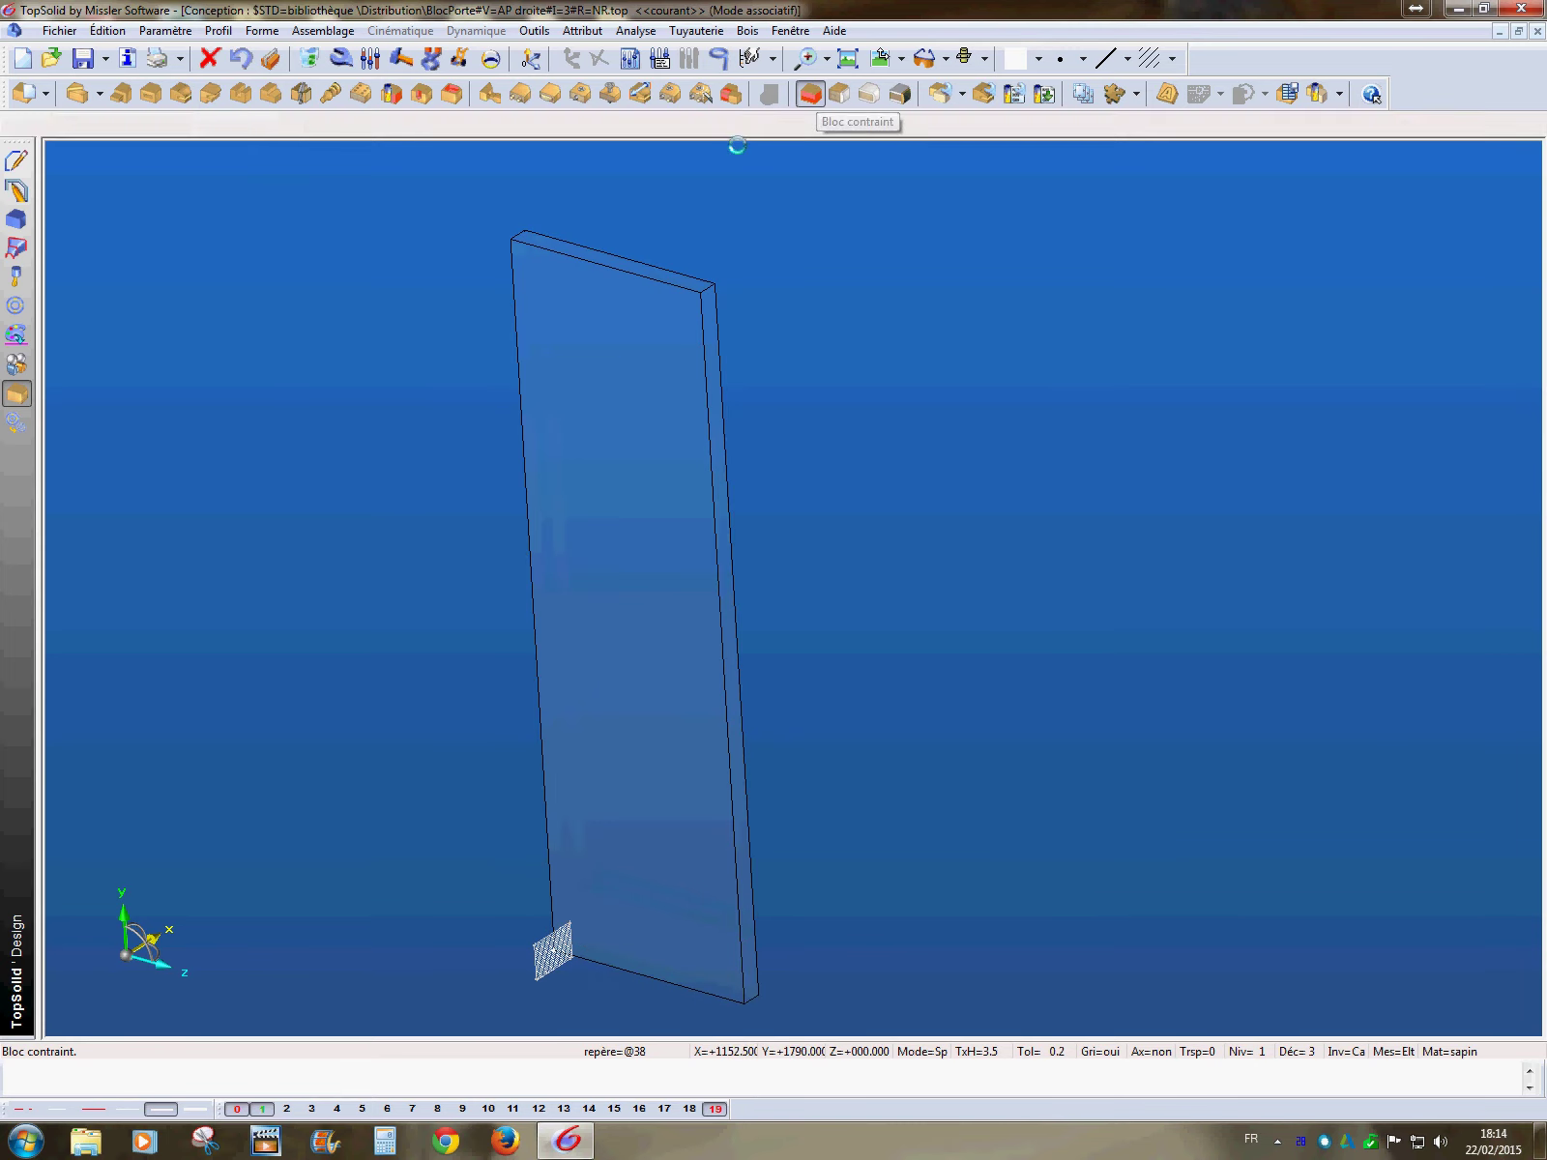
pyautogui.click(39, 124)
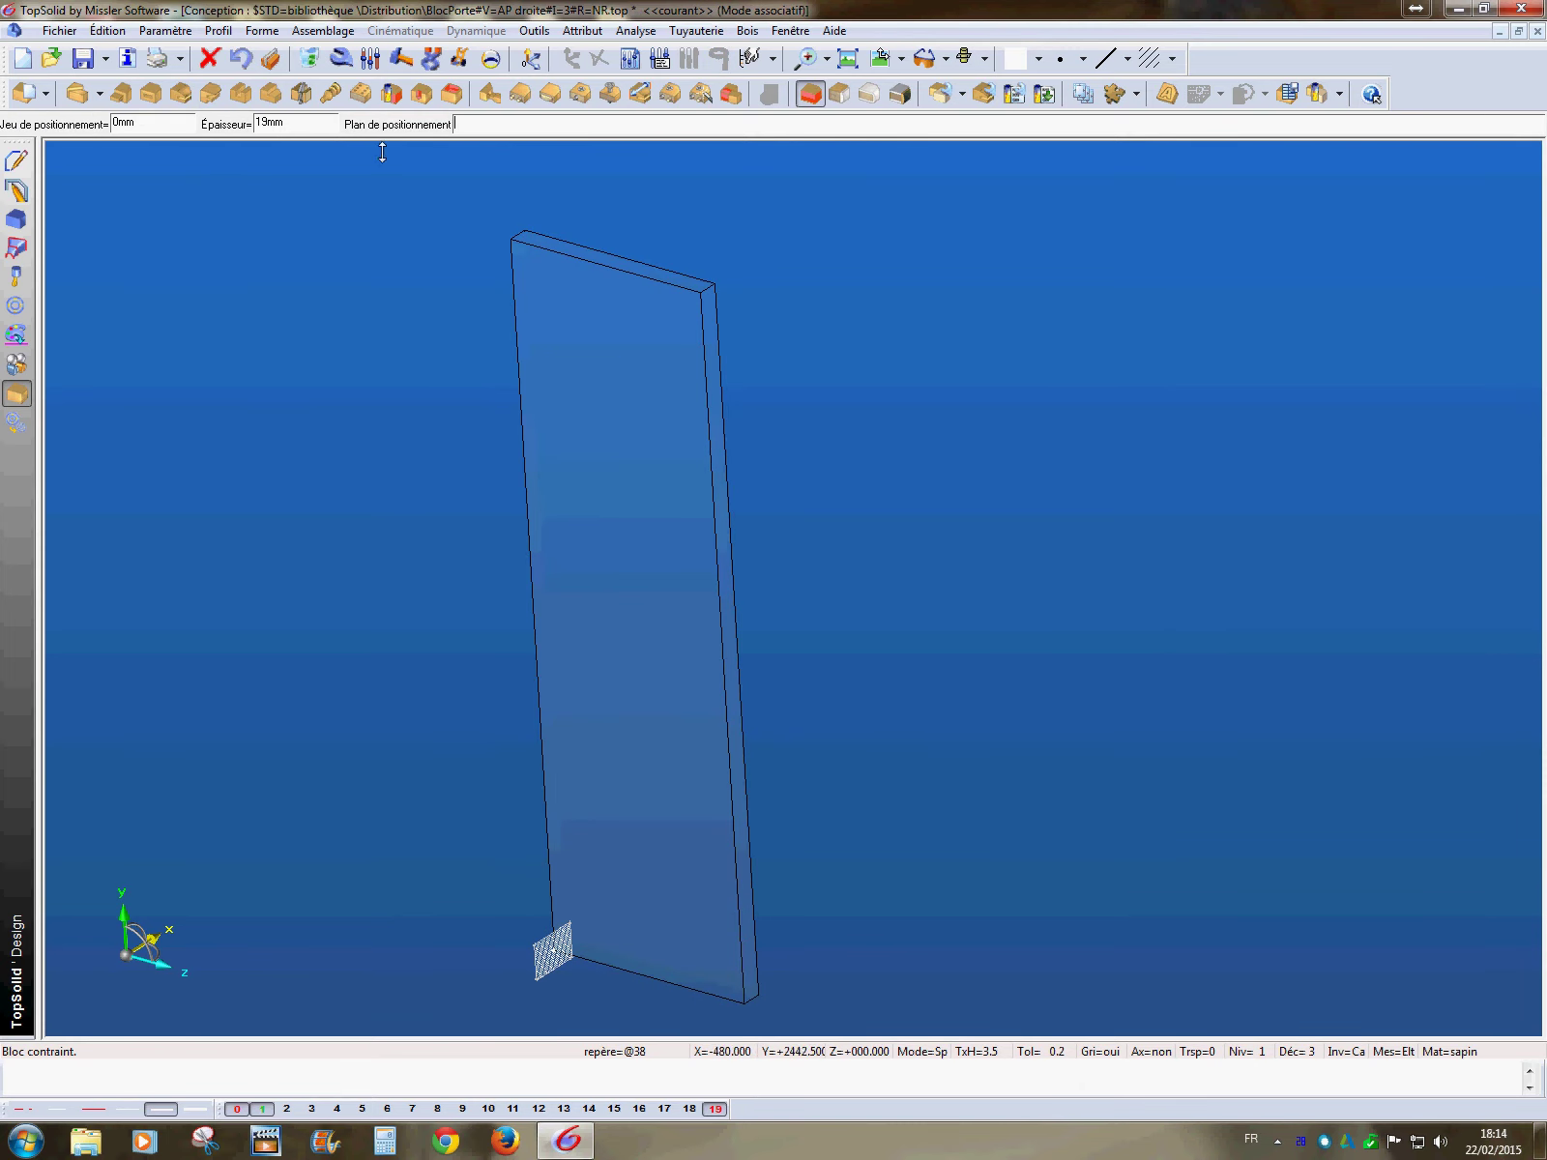
pyautogui.click(321, 131)
pyautogui.click(298, 132)
pyautogui.write('epb=50mm')
pyautogui.moveTo(342, 317); pyautogui.dragTo(260, 304, button='middle')
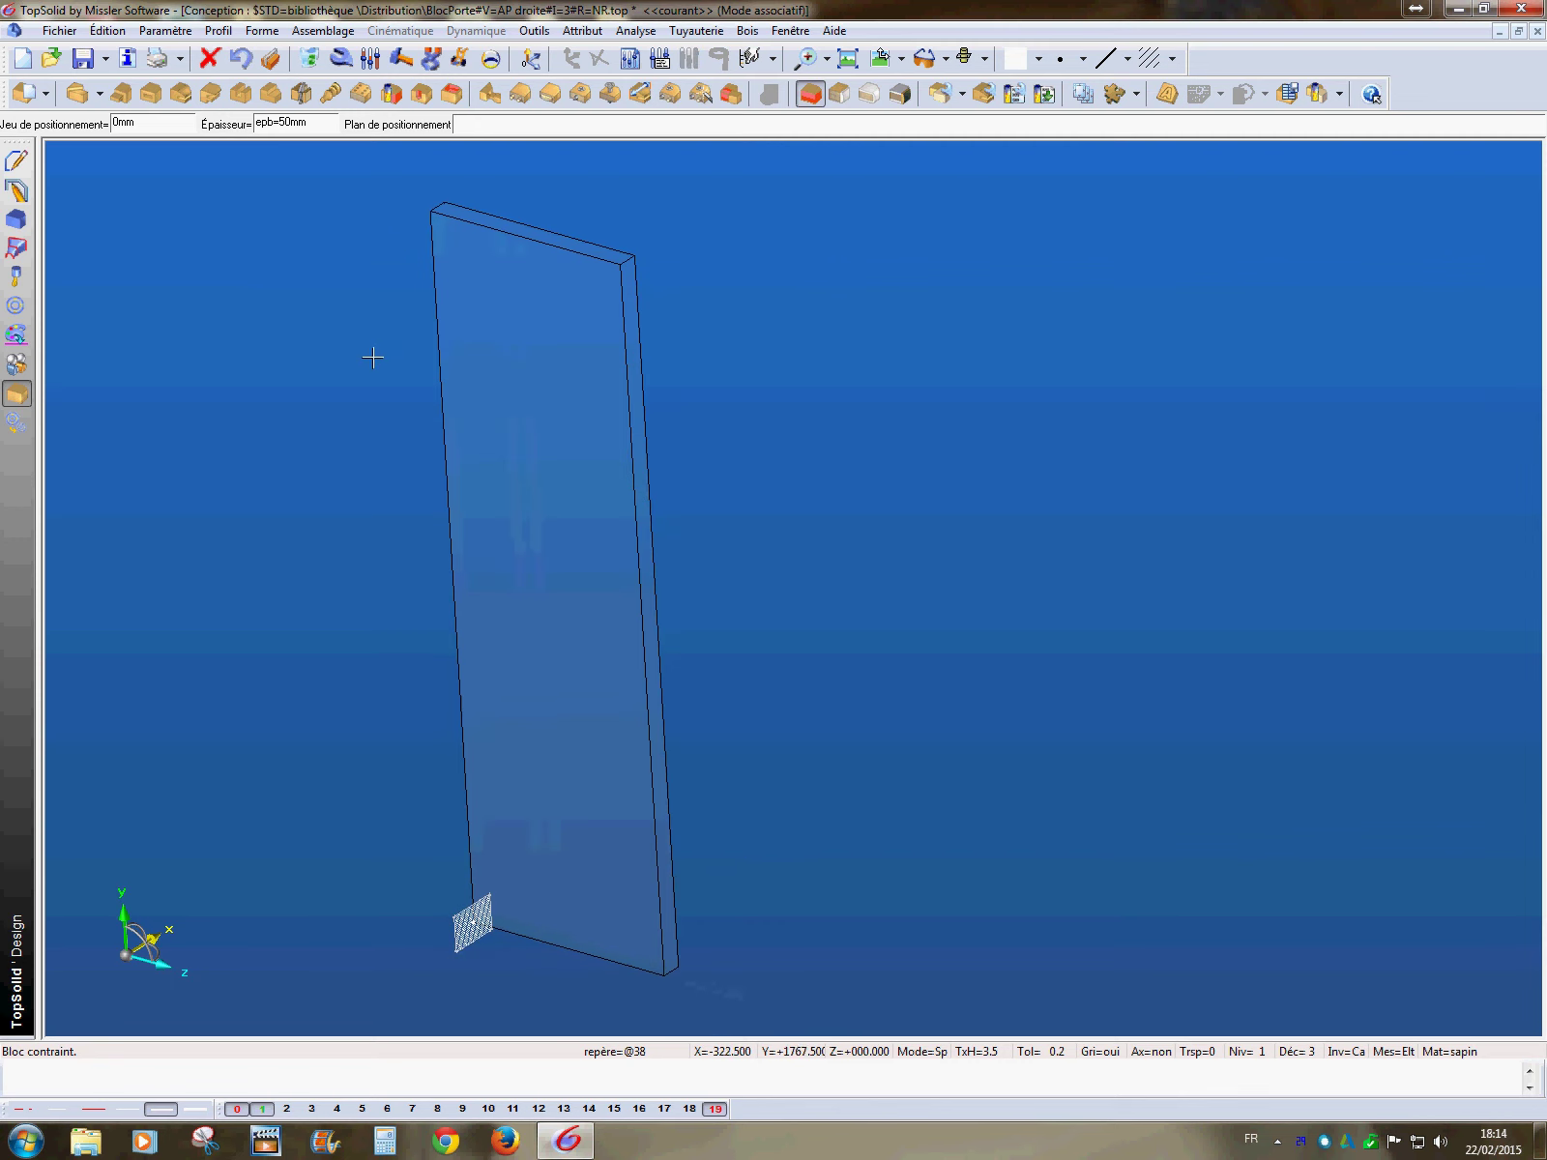
pyautogui.click(659, 447)
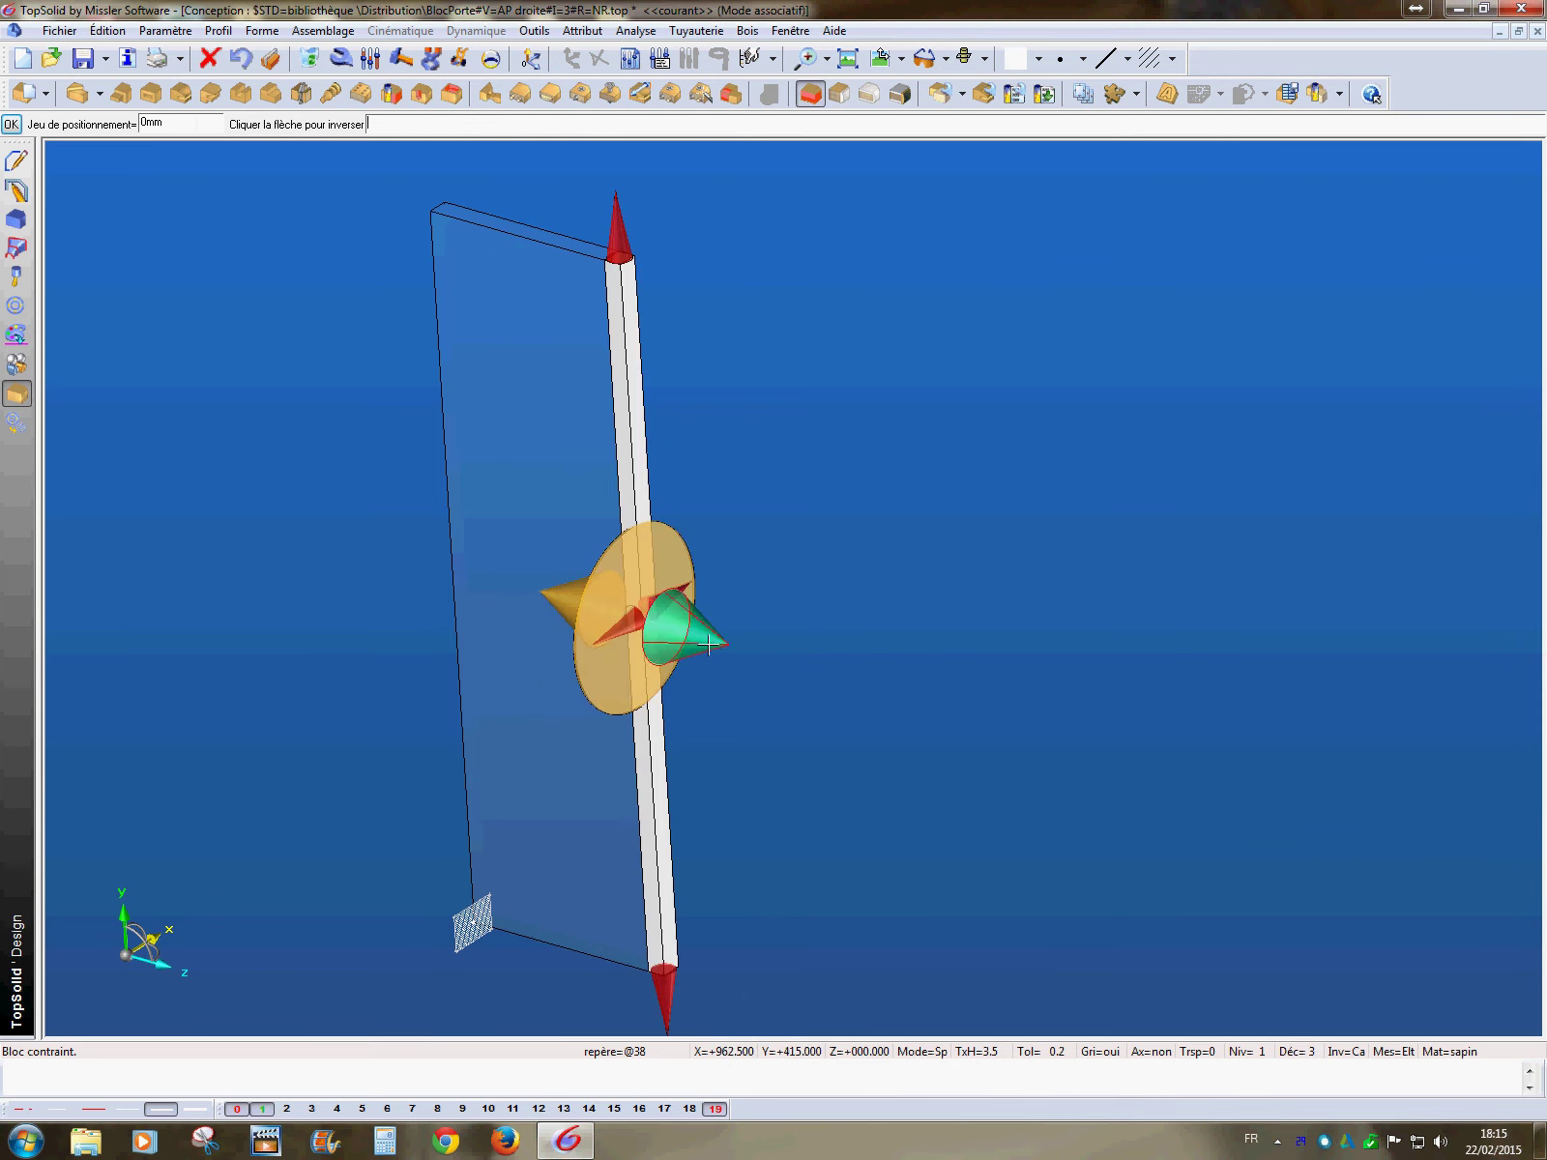
pyautogui.click(578, 619)
pyautogui.click(740, 650)
pyautogui.scroll(2, 554, 485)
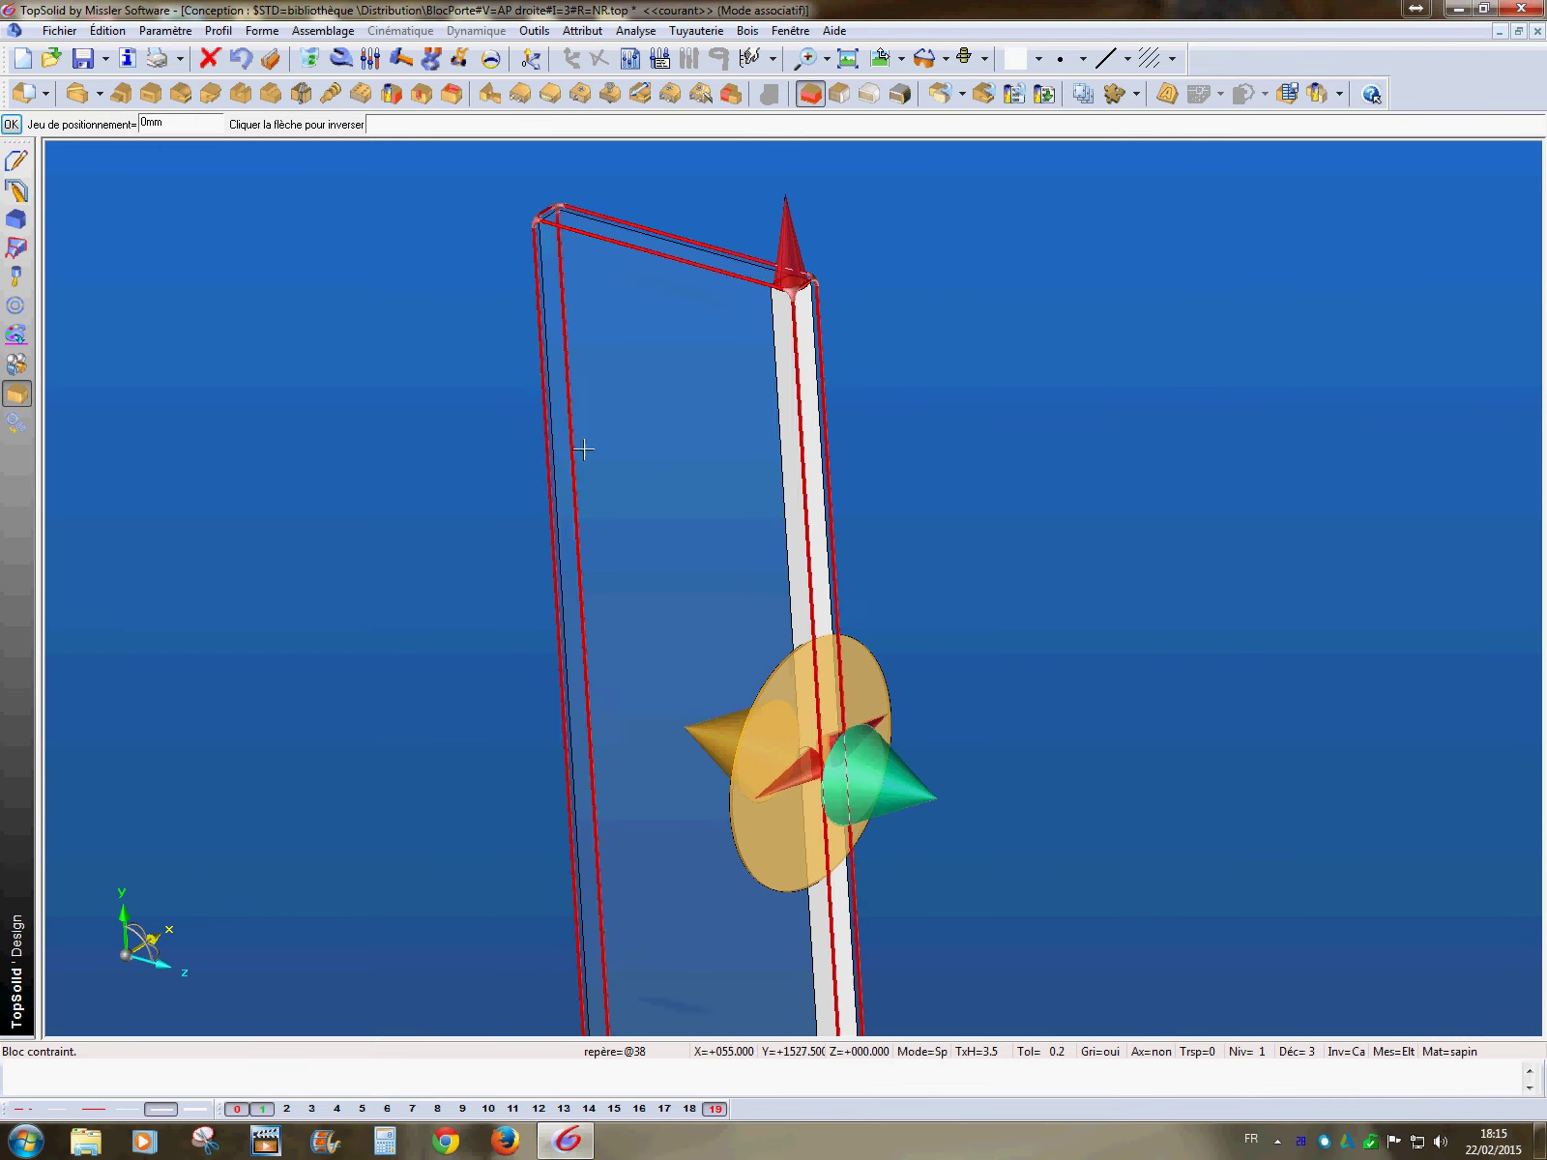
pyautogui.middleClick(455, 391)
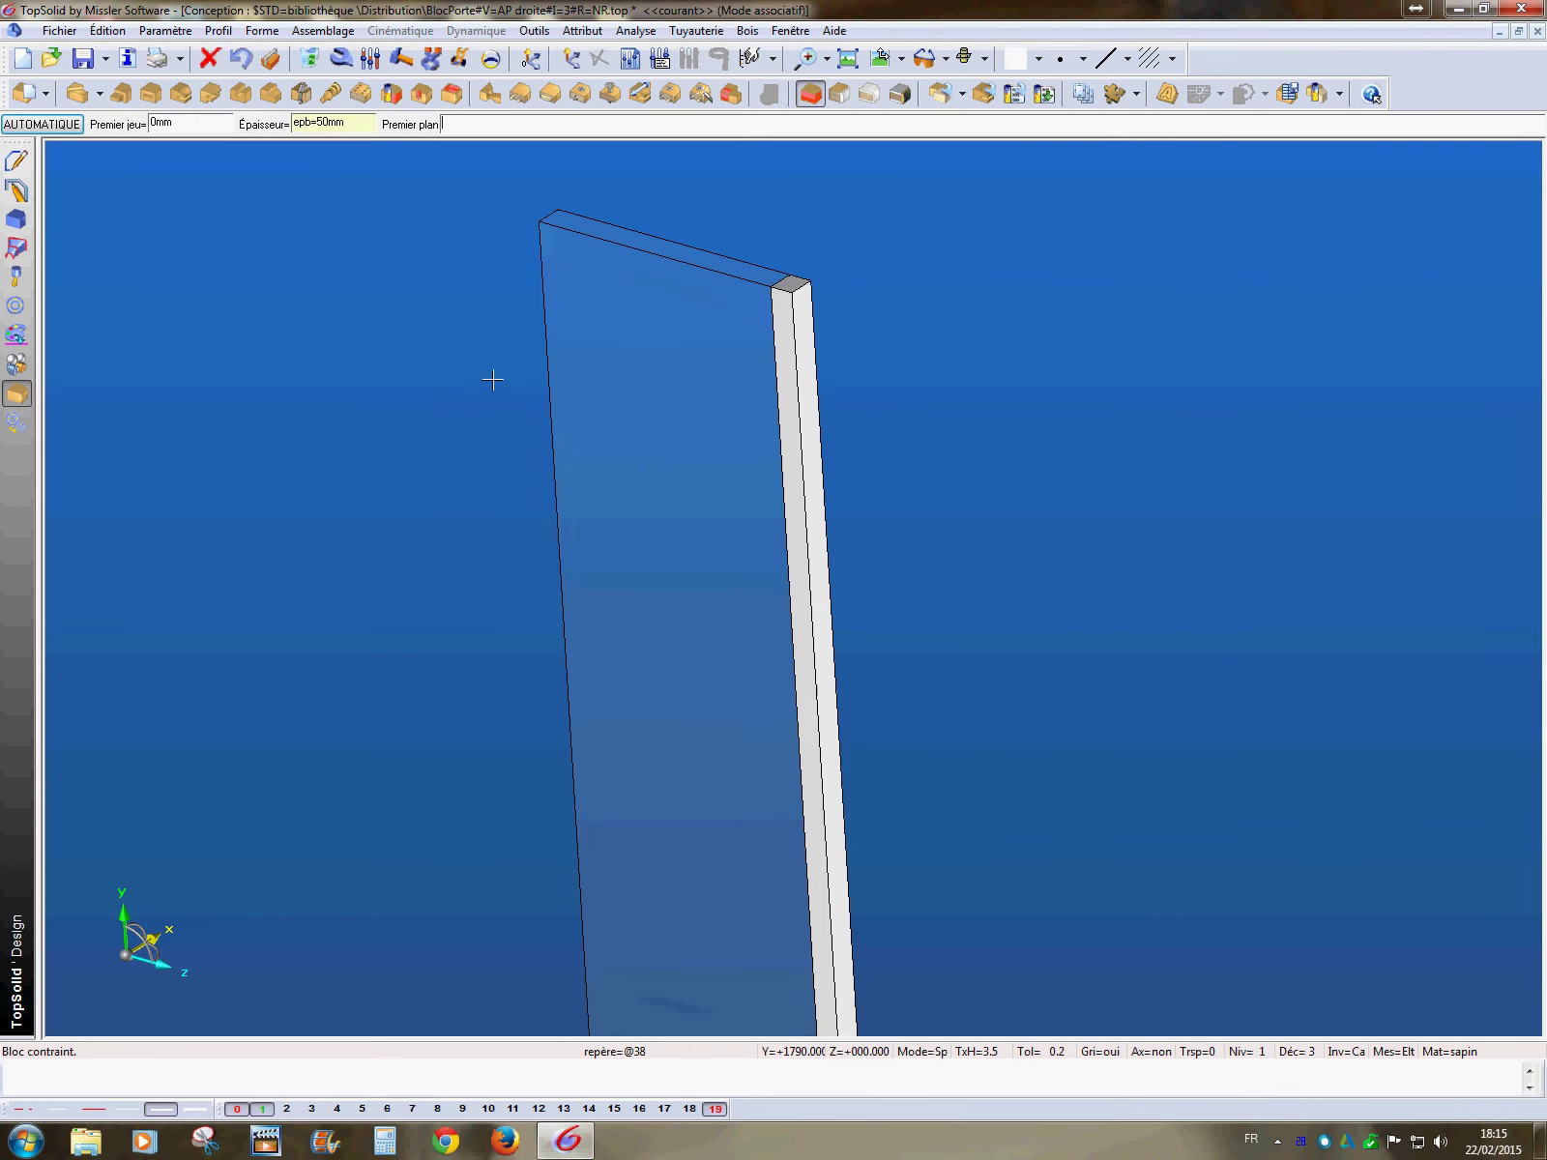
# - Create a second upright as an automatic constrained block with thickness epb=50mm on the template's vertical side at the coordinate frame
pyautogui.click(577, 359)
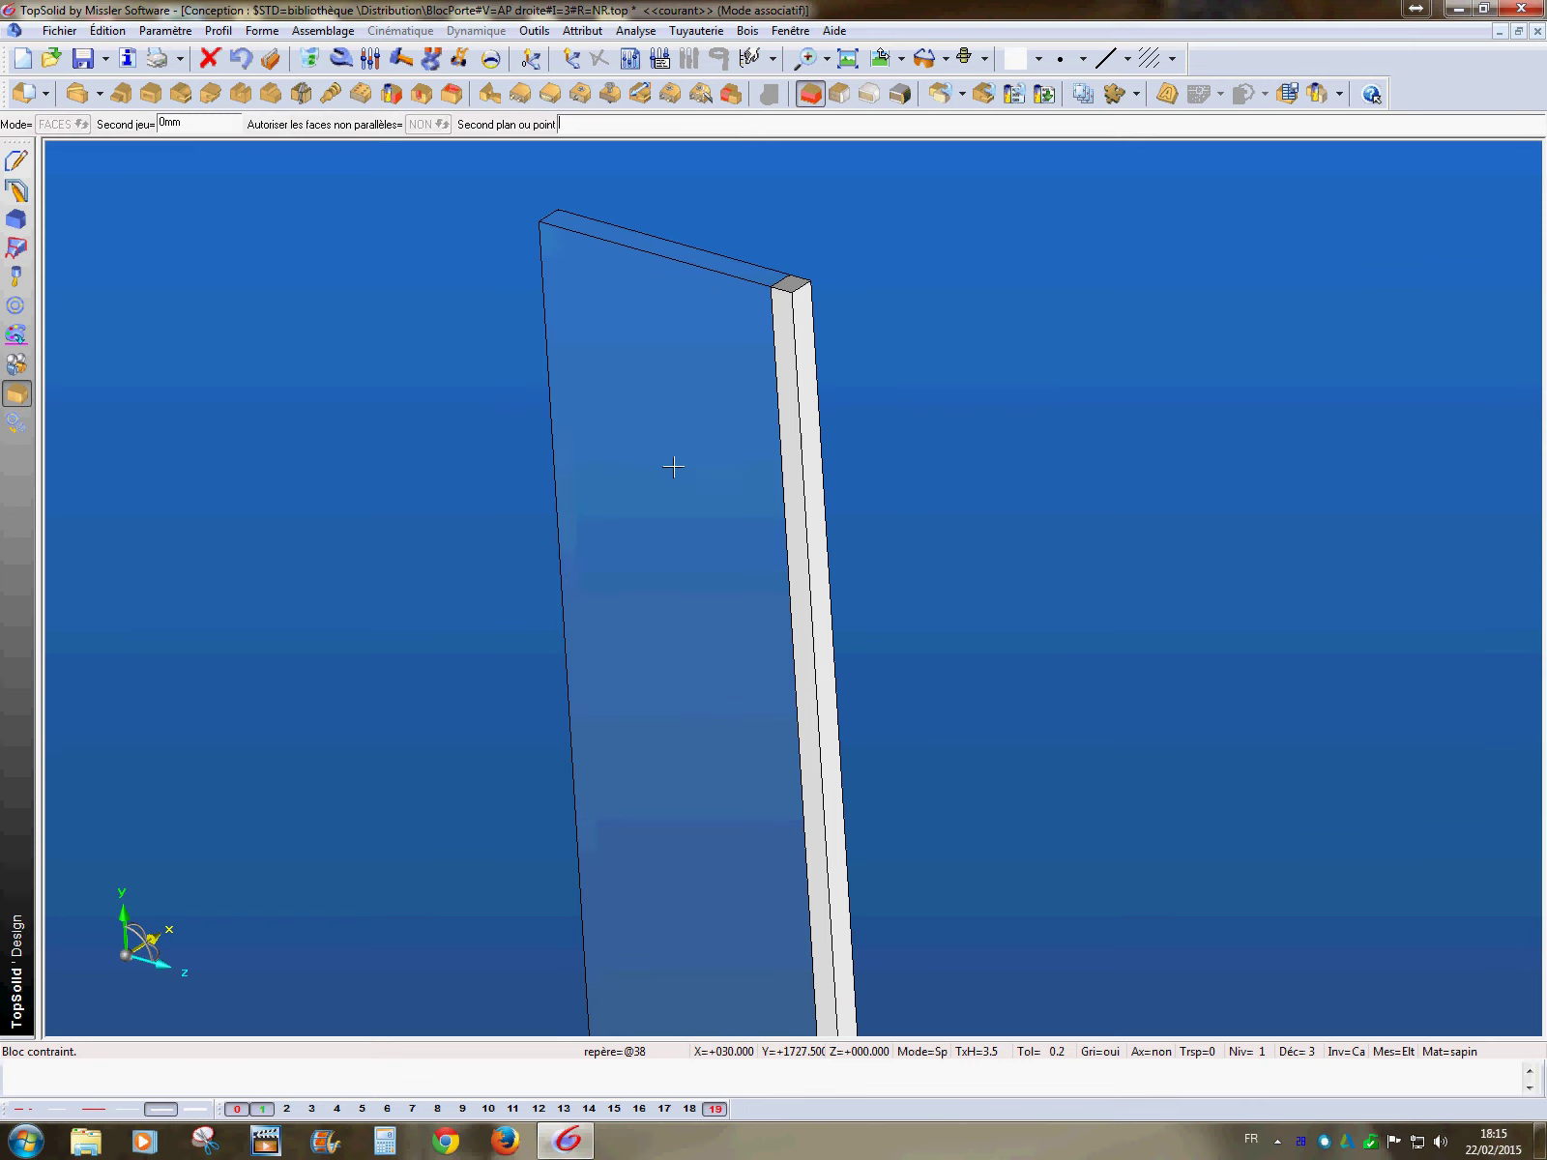
pyautogui.press('Escape')
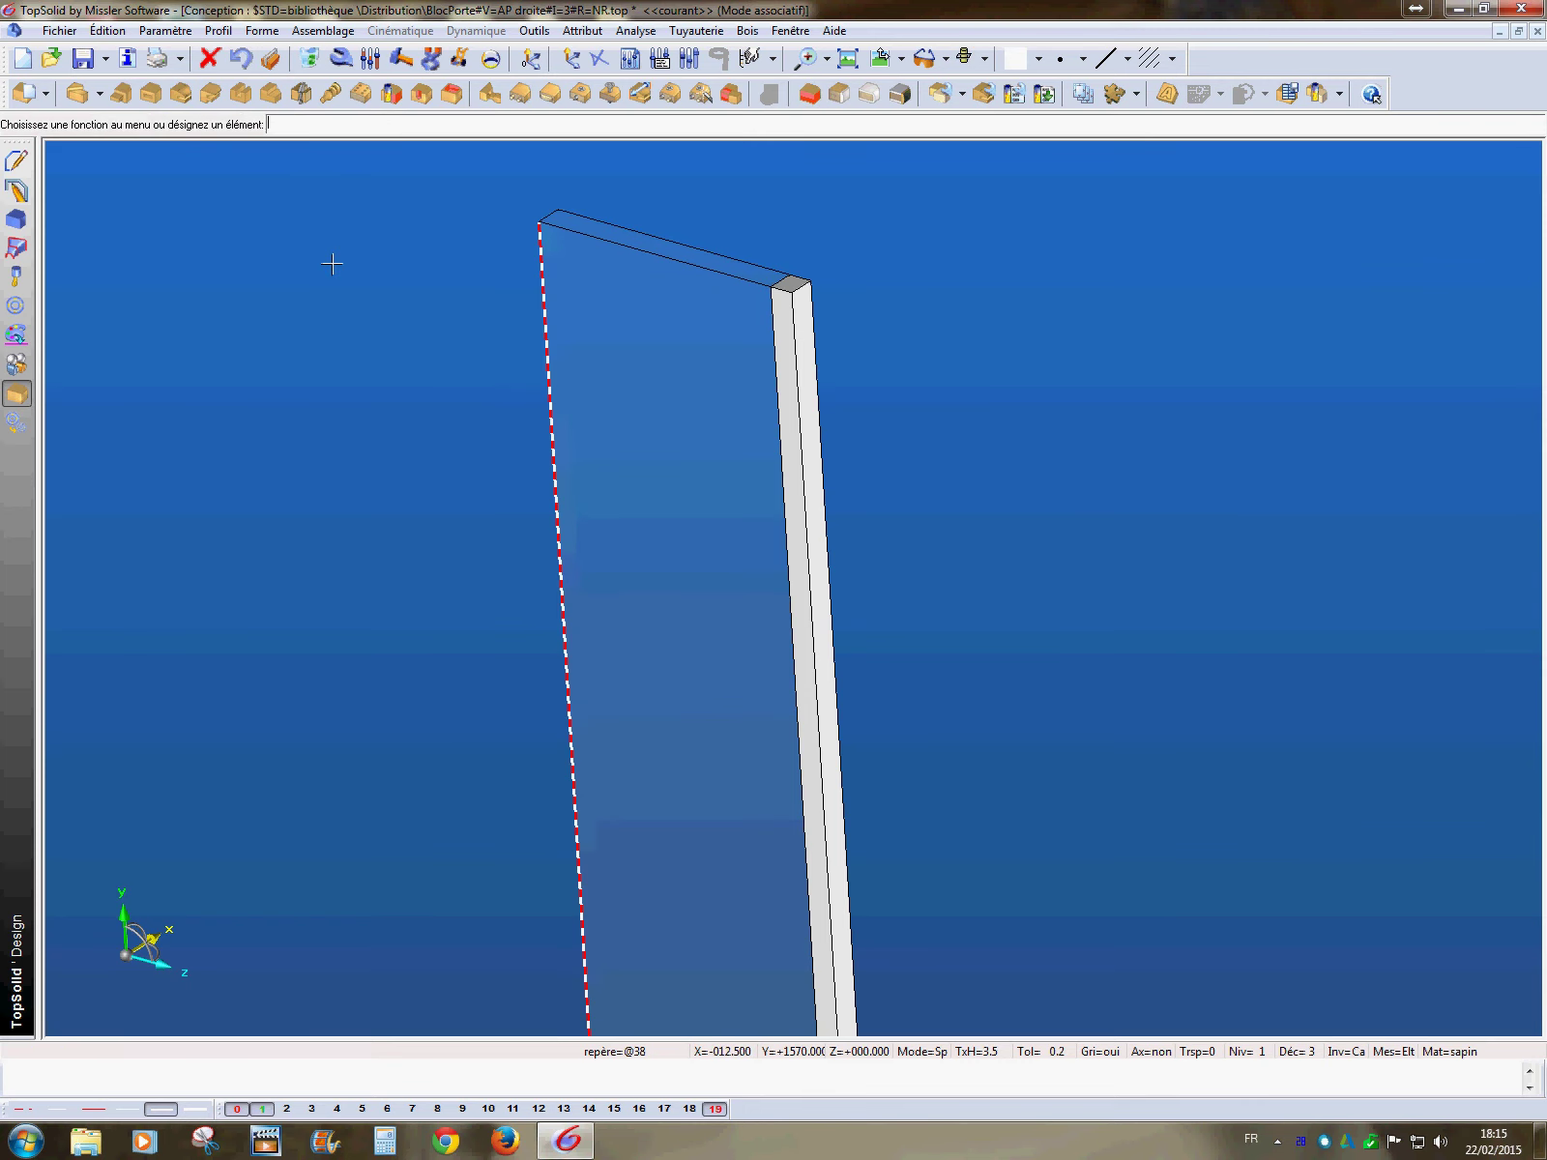
pyautogui.click(810, 94)
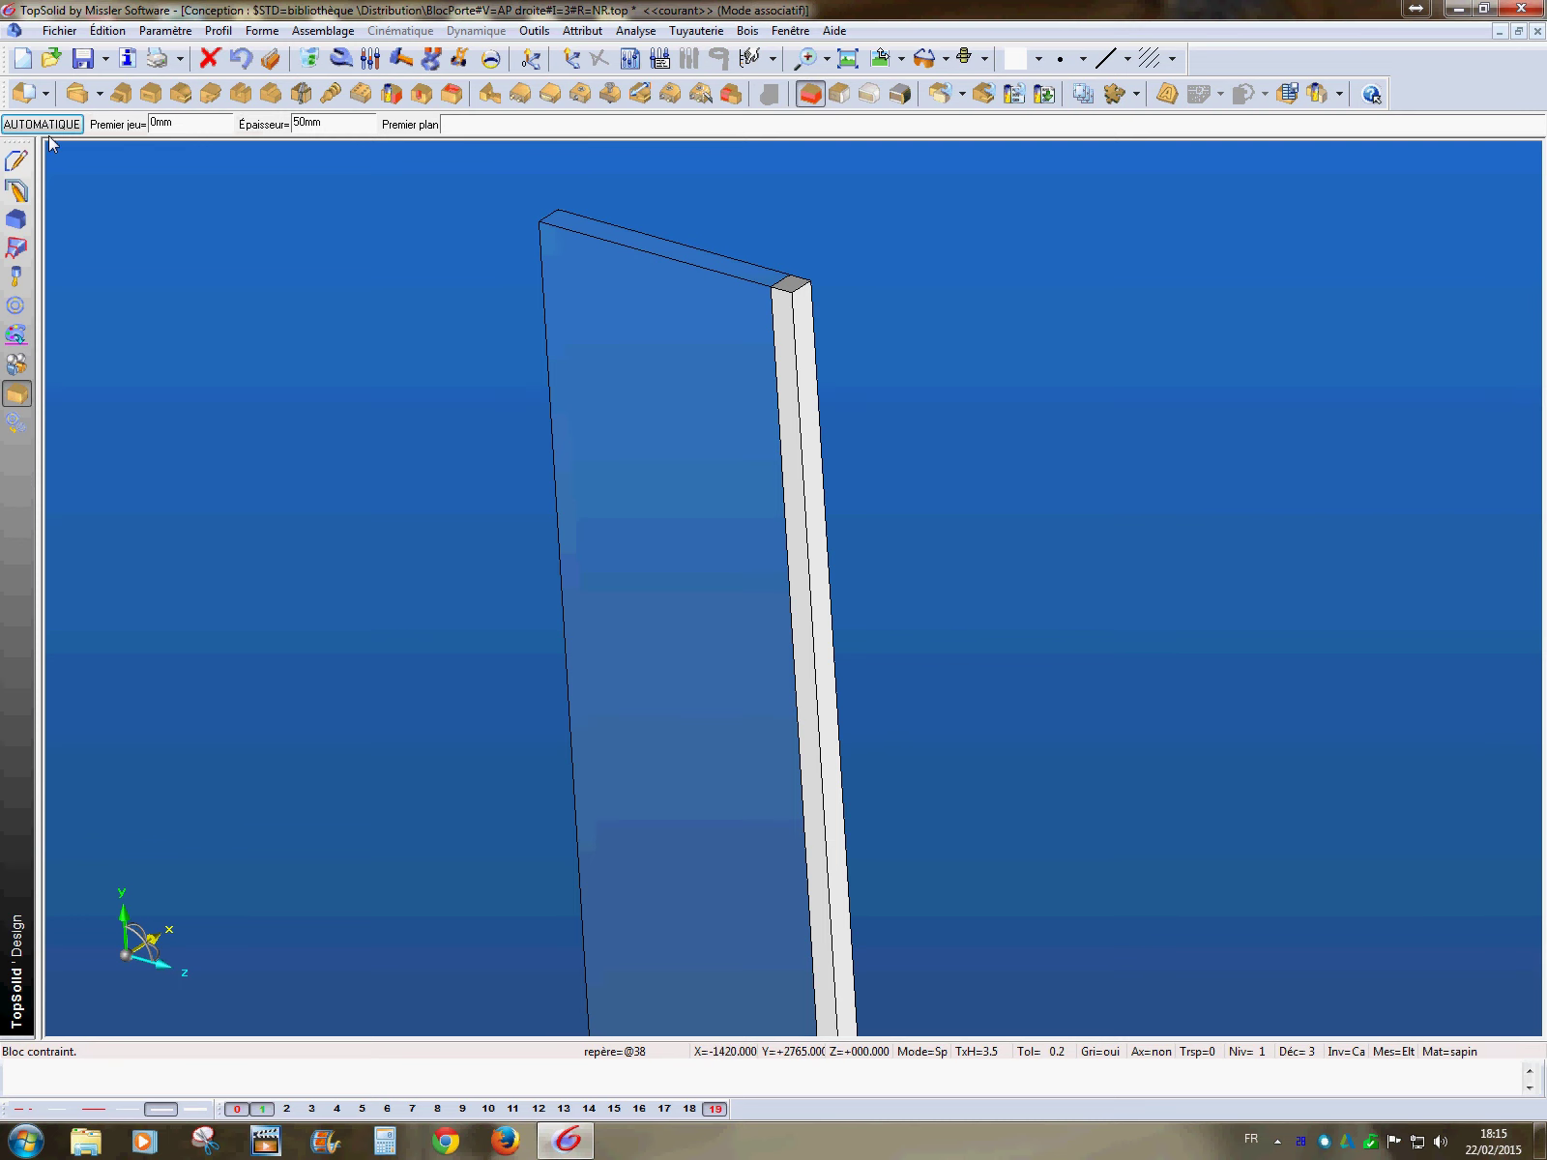
pyautogui.moveTo(288, 127); pyautogui.dragTo(193, 129)
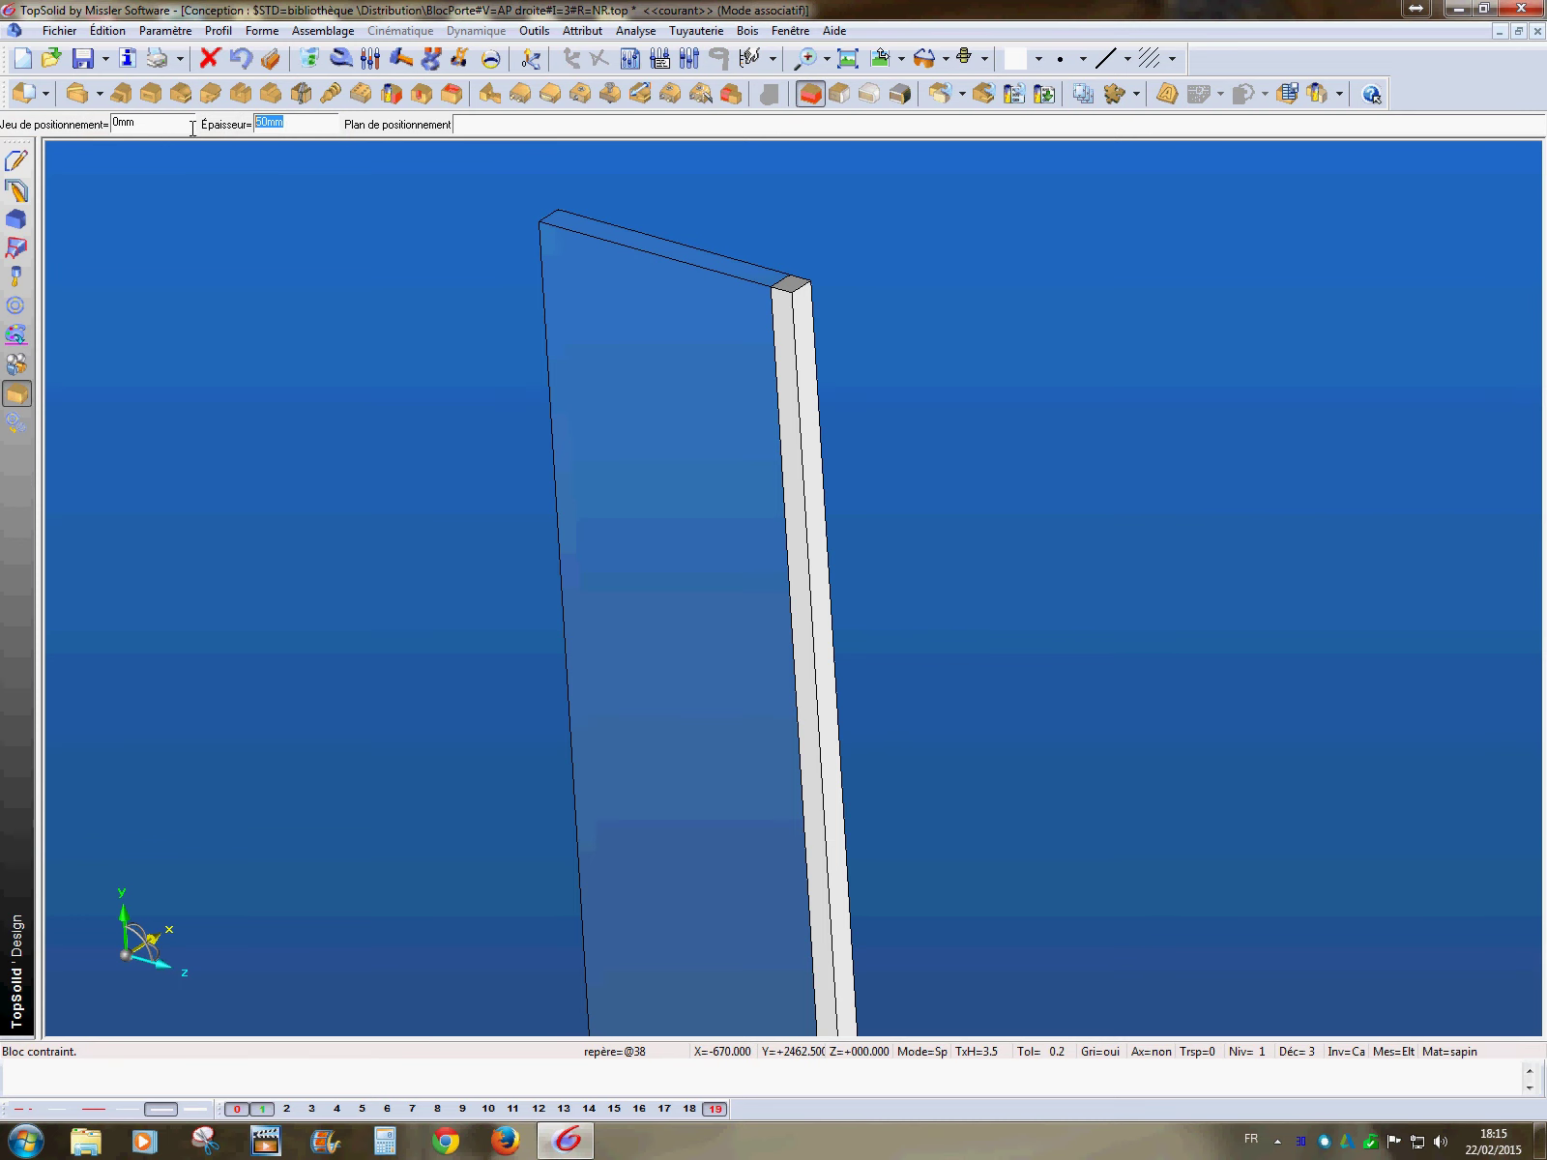
pyautogui.write('epb=50mm')
pyautogui.press('Return')
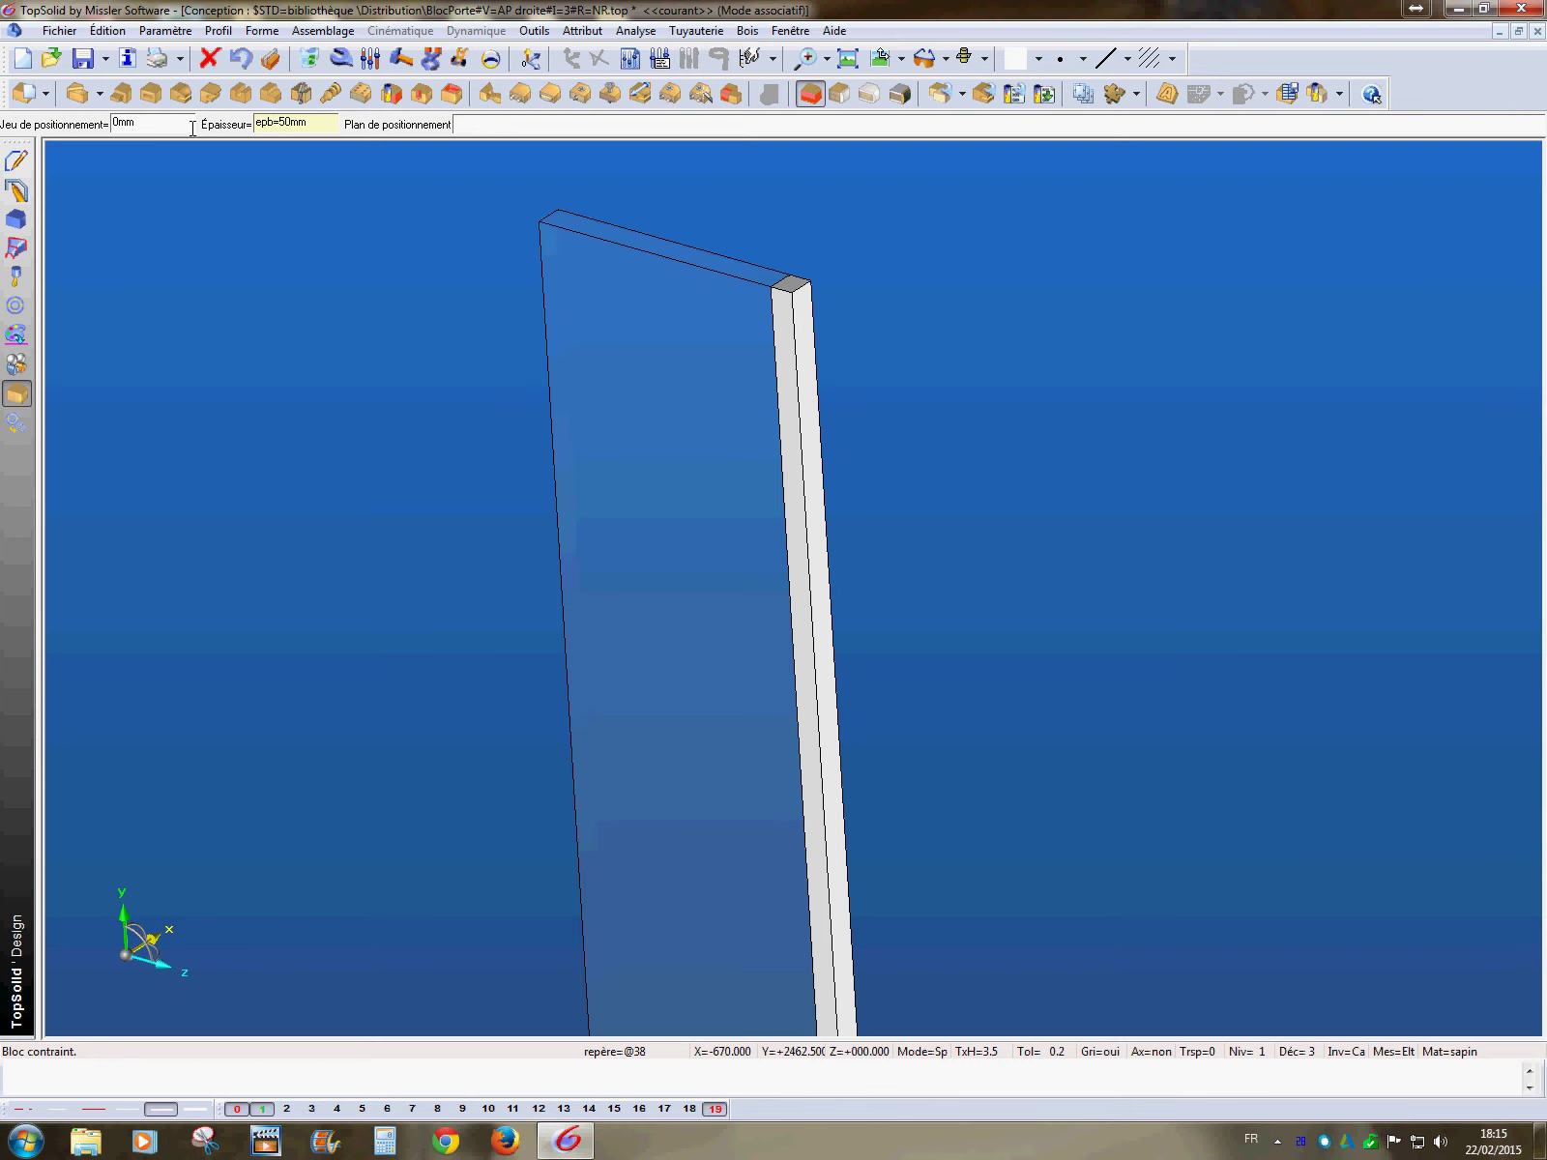
pyautogui.click(593, 482)
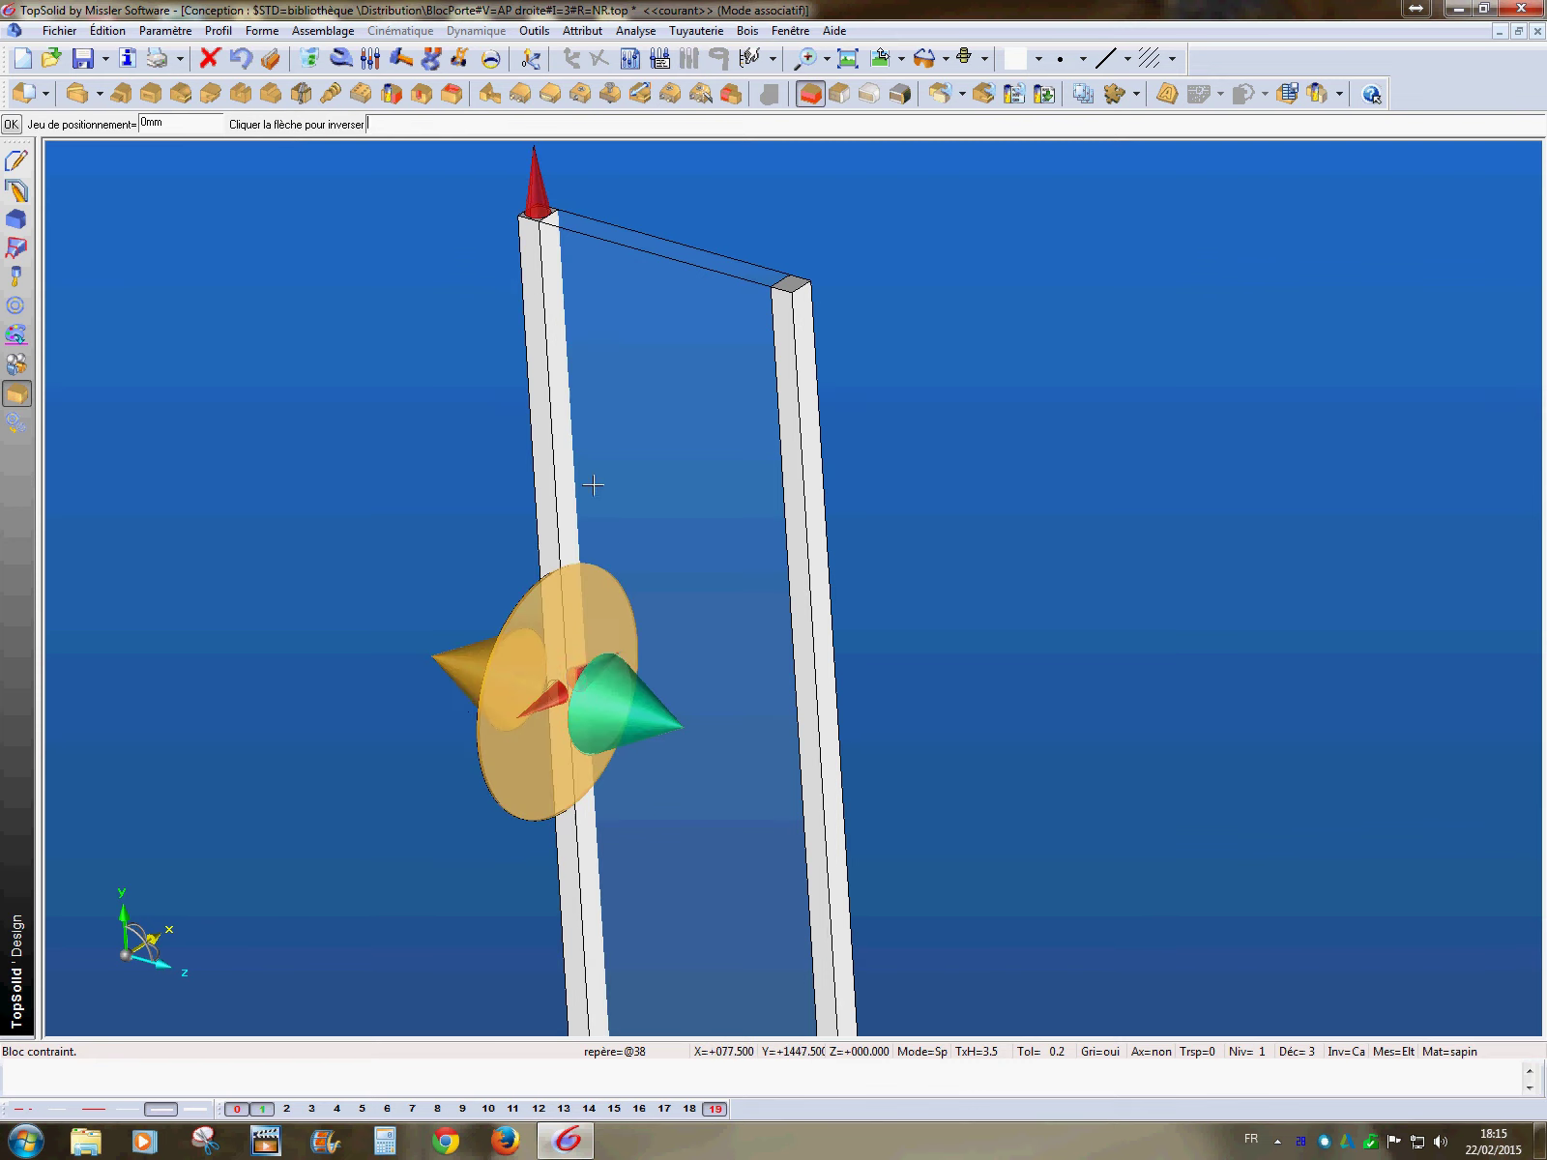
pyautogui.moveTo(425, 549); pyautogui.dragTo(381, 438, button='middle')
pyautogui.press('Return')
# - Add the top rail as an epb=50mm constrained block on the template's upper face, reversed to sit inside the template
pyautogui.moveTo(355, 360); pyautogui.dragTo(327, 574, button='middle')
pyautogui.click(461, 351)
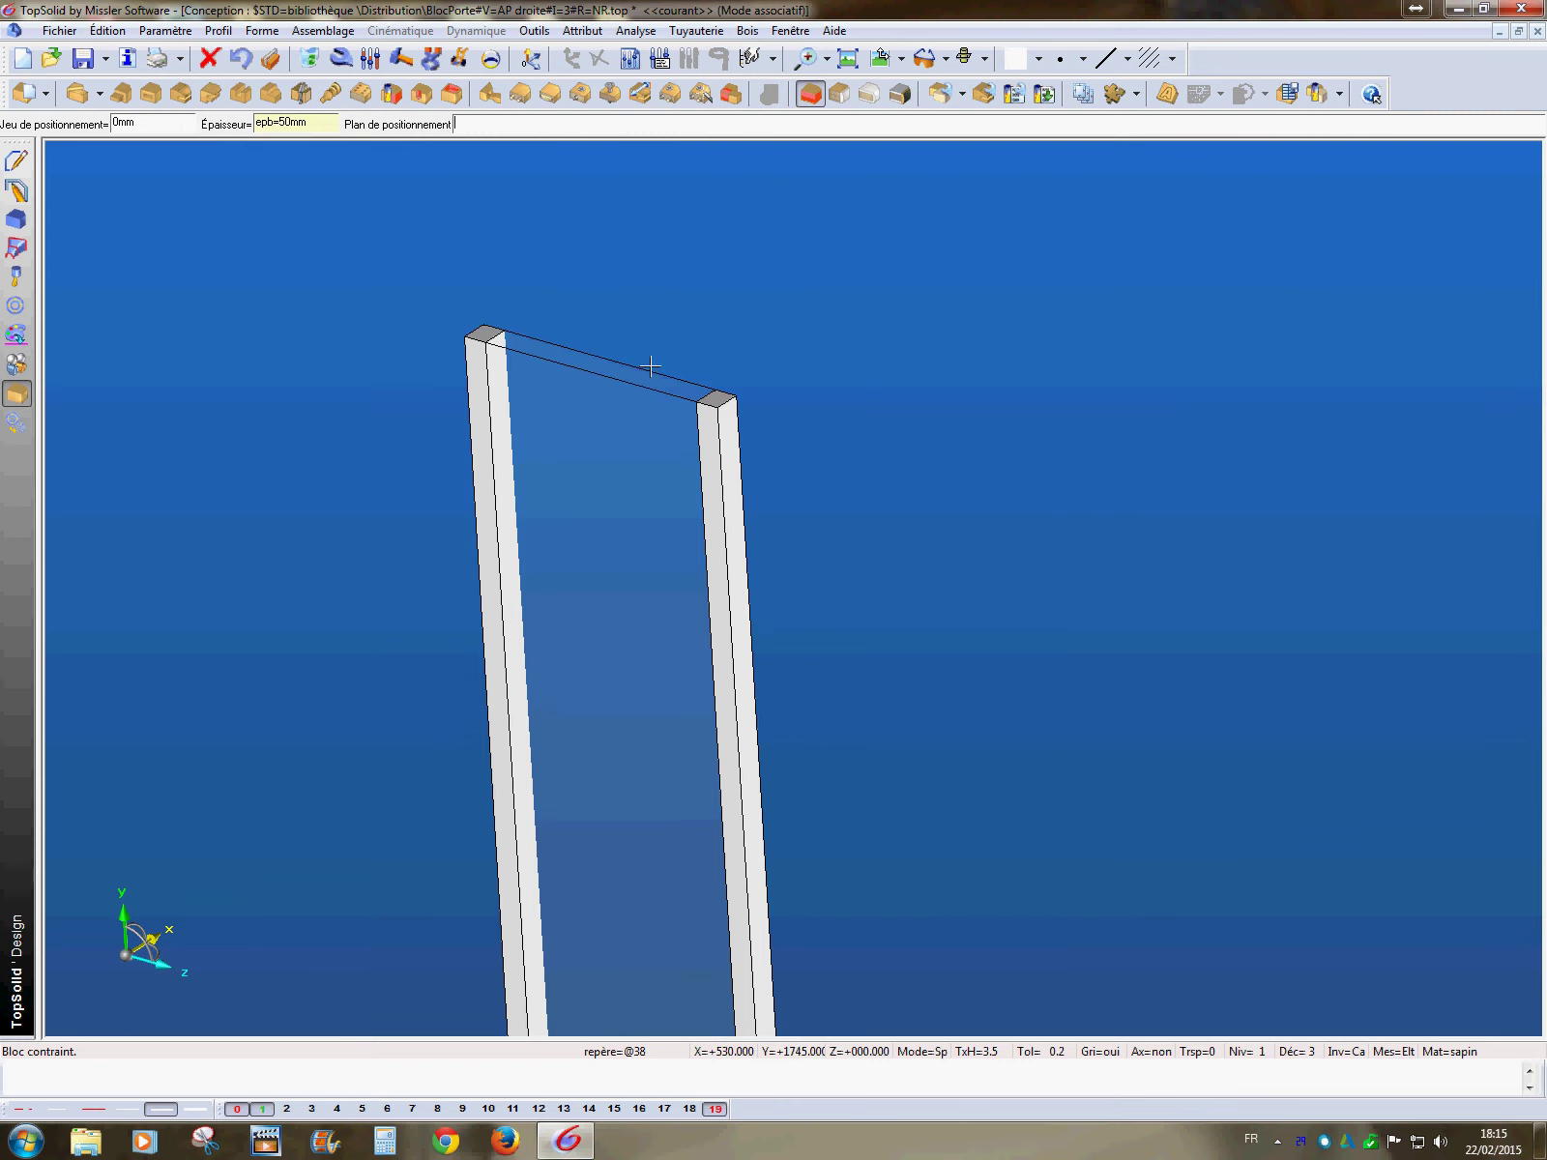
pyautogui.click(633, 387)
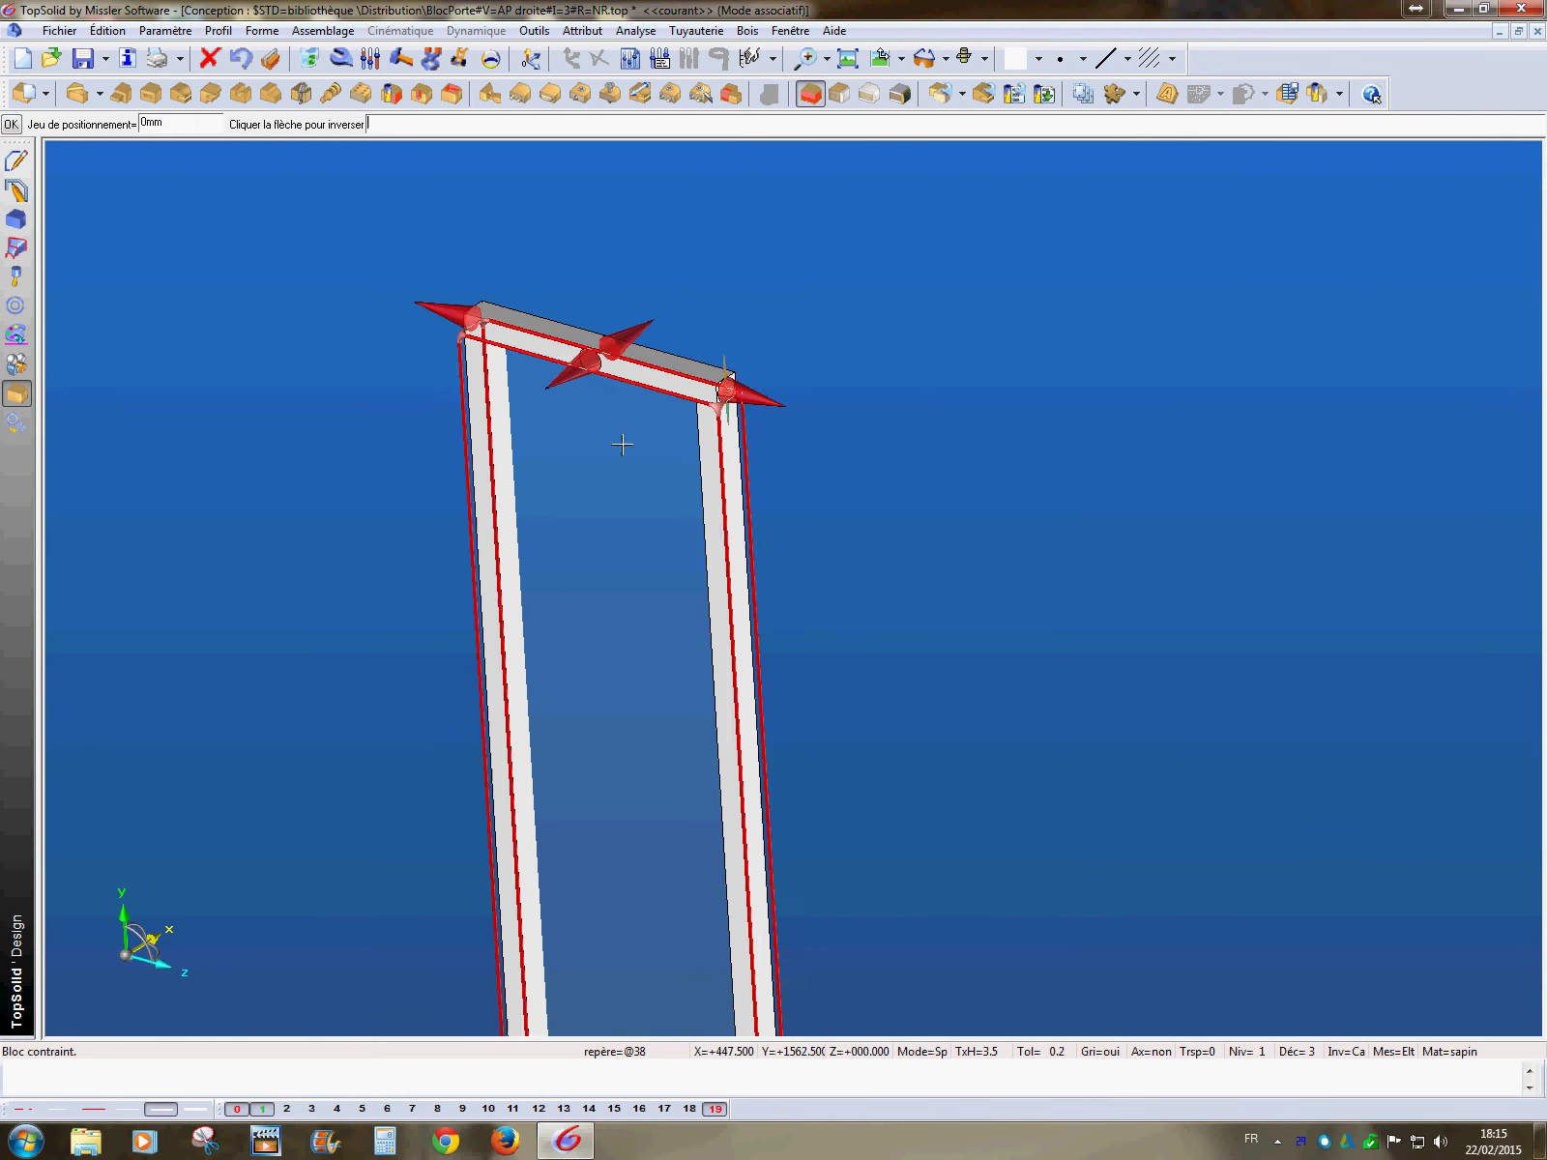
pyautogui.click(738, 370)
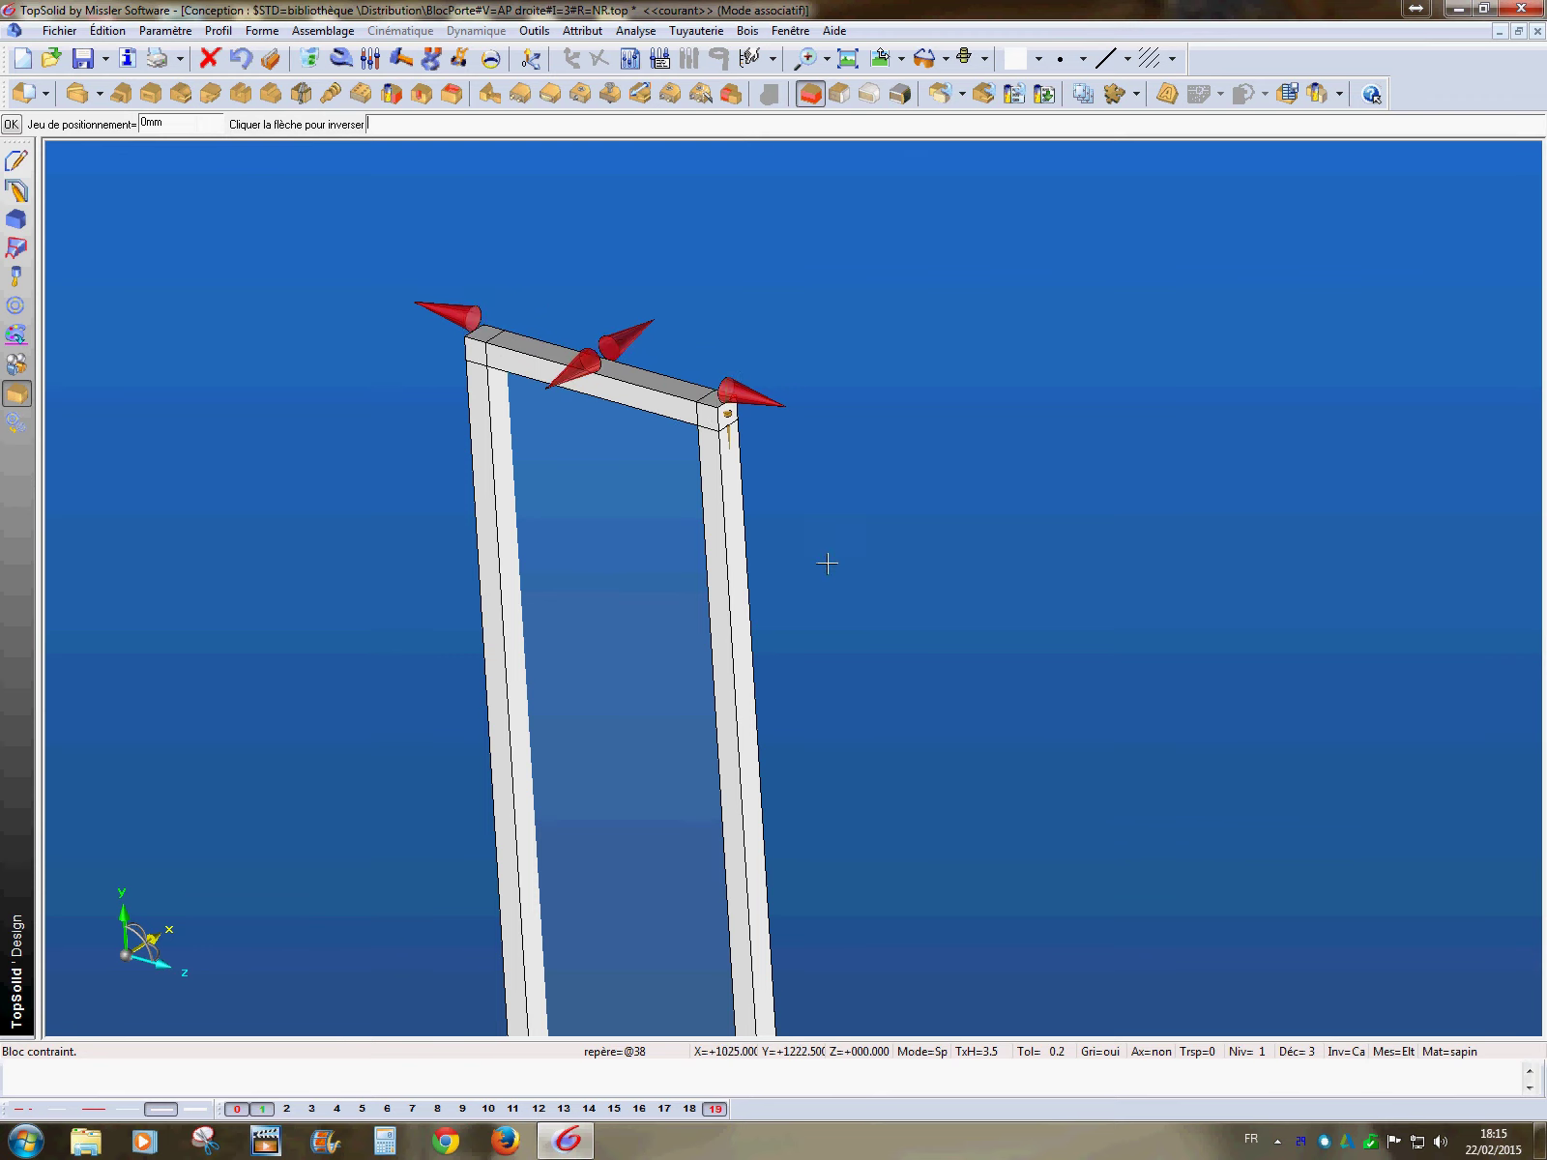
pyautogui.scroll(-2, 820, 580)
pyautogui.moveTo(816, 589); pyautogui.dragTo(778, 467, button='middle')
pyautogui.press('Return')
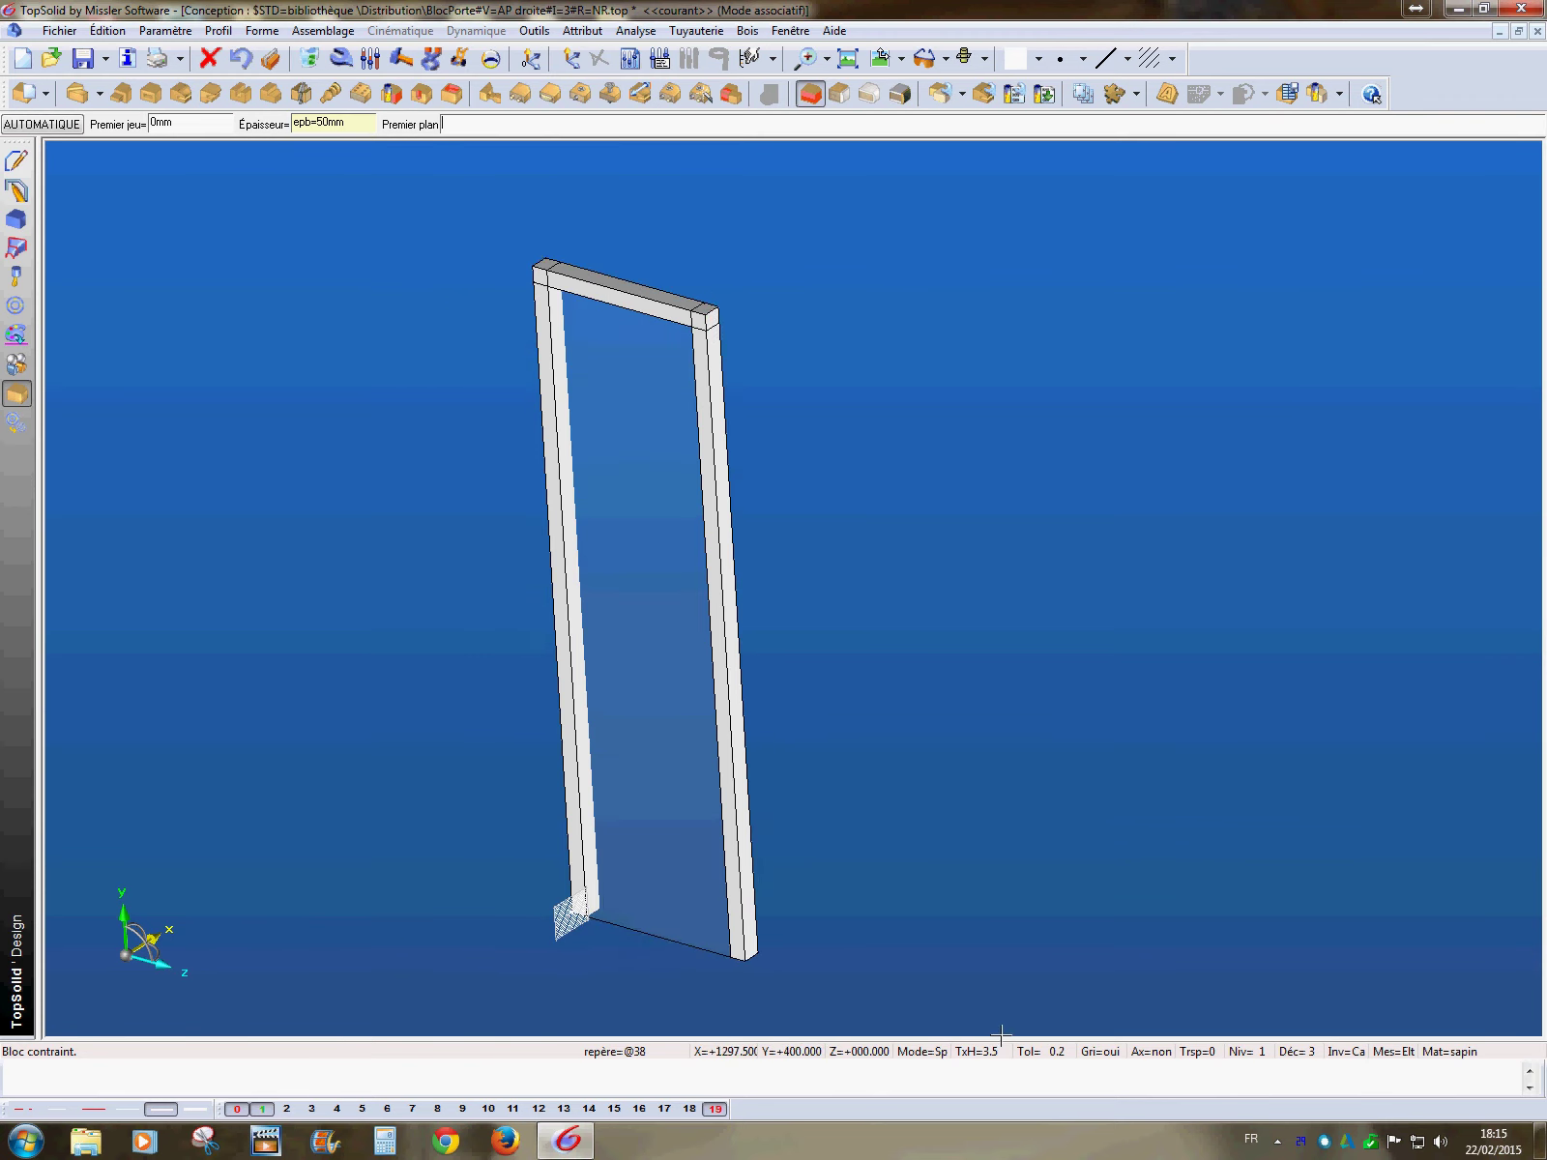
# - Hide level 19, which holds the door template panel, leaving the frame blocks shown
pyautogui.moveTo(875, 943); pyautogui.dragTo(769, 740, button='middle')
pyautogui.moveTo(967, 688); pyautogui.dragTo(836, 764, button='middle')
pyautogui.moveTo(661, 481); pyautogui.dragTo(717, 471, button='middle')
pyautogui.moveTo(974, 540); pyautogui.dragTo(1078, 809, button='middle')
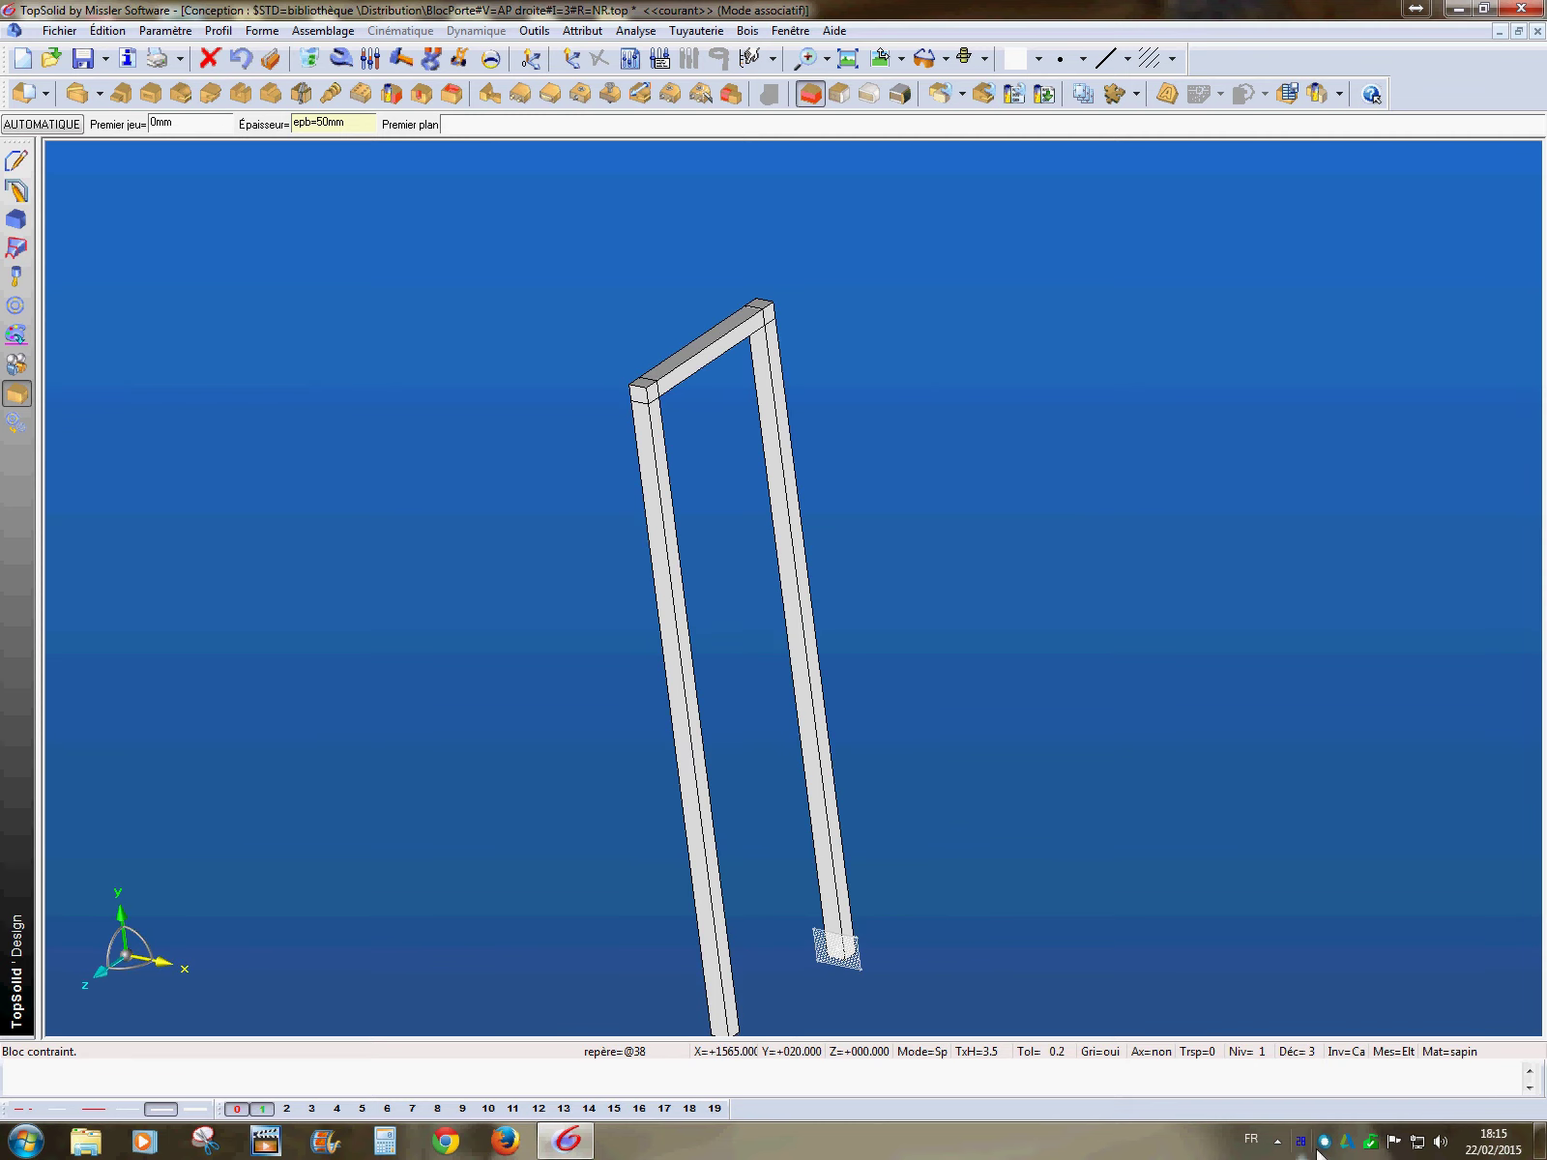
pyautogui.moveTo(1309, 1143)
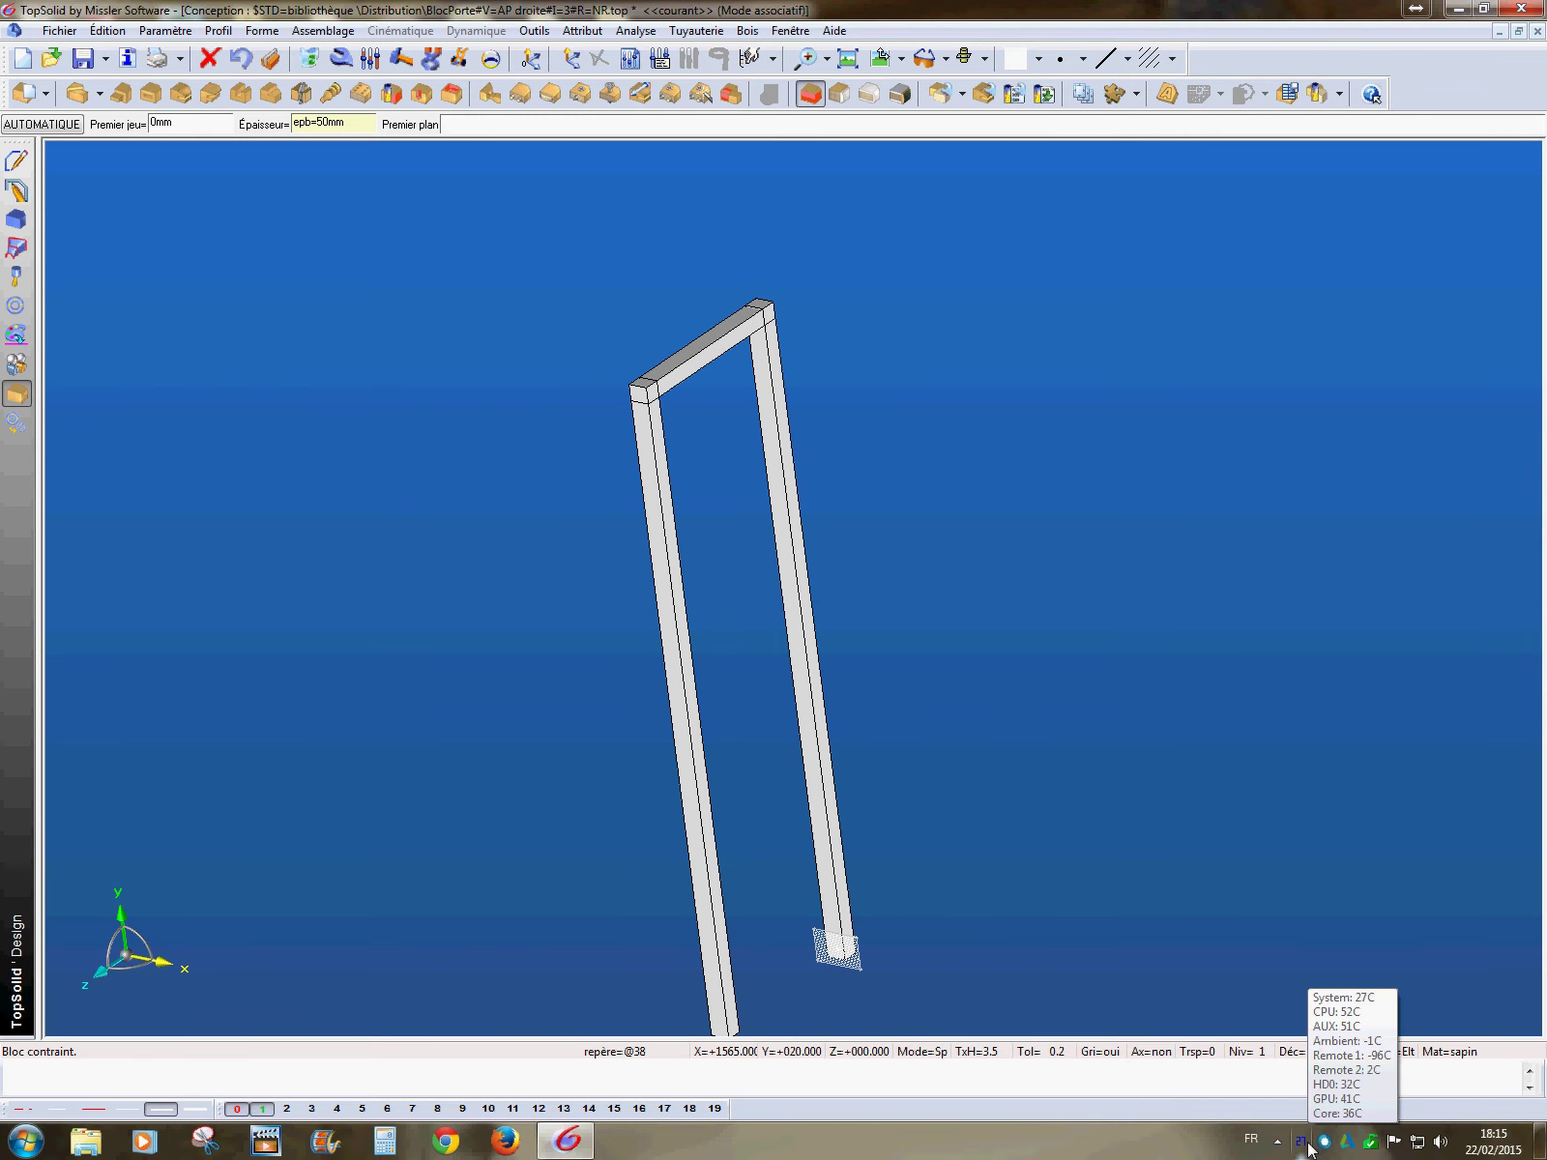
# - Start a groove on the outer face of the upright away from the coordinate frame, using its long vertical edge as the trajectory
pyautogui.moveTo(857, 373); pyautogui.dragTo(945, 471, button='middle')
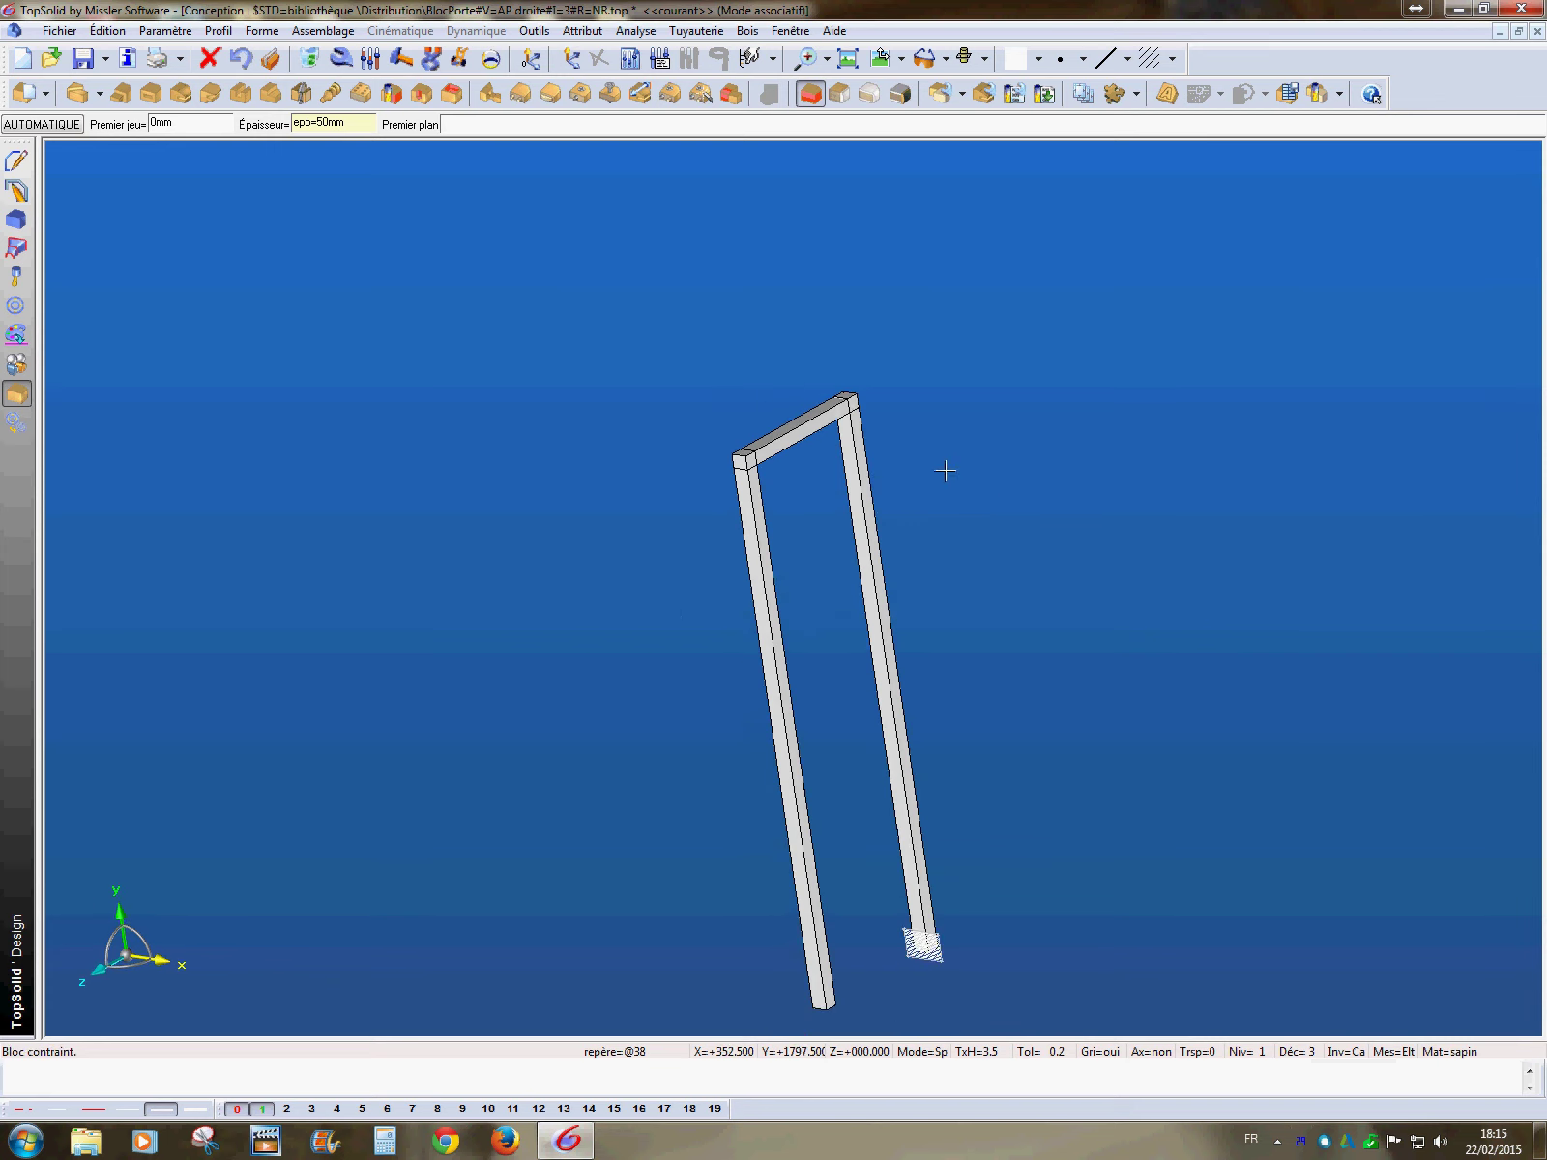
pyautogui.scroll(4, 915, 459)
pyautogui.moveTo(975, 564); pyautogui.dragTo(988, 559, button='middle')
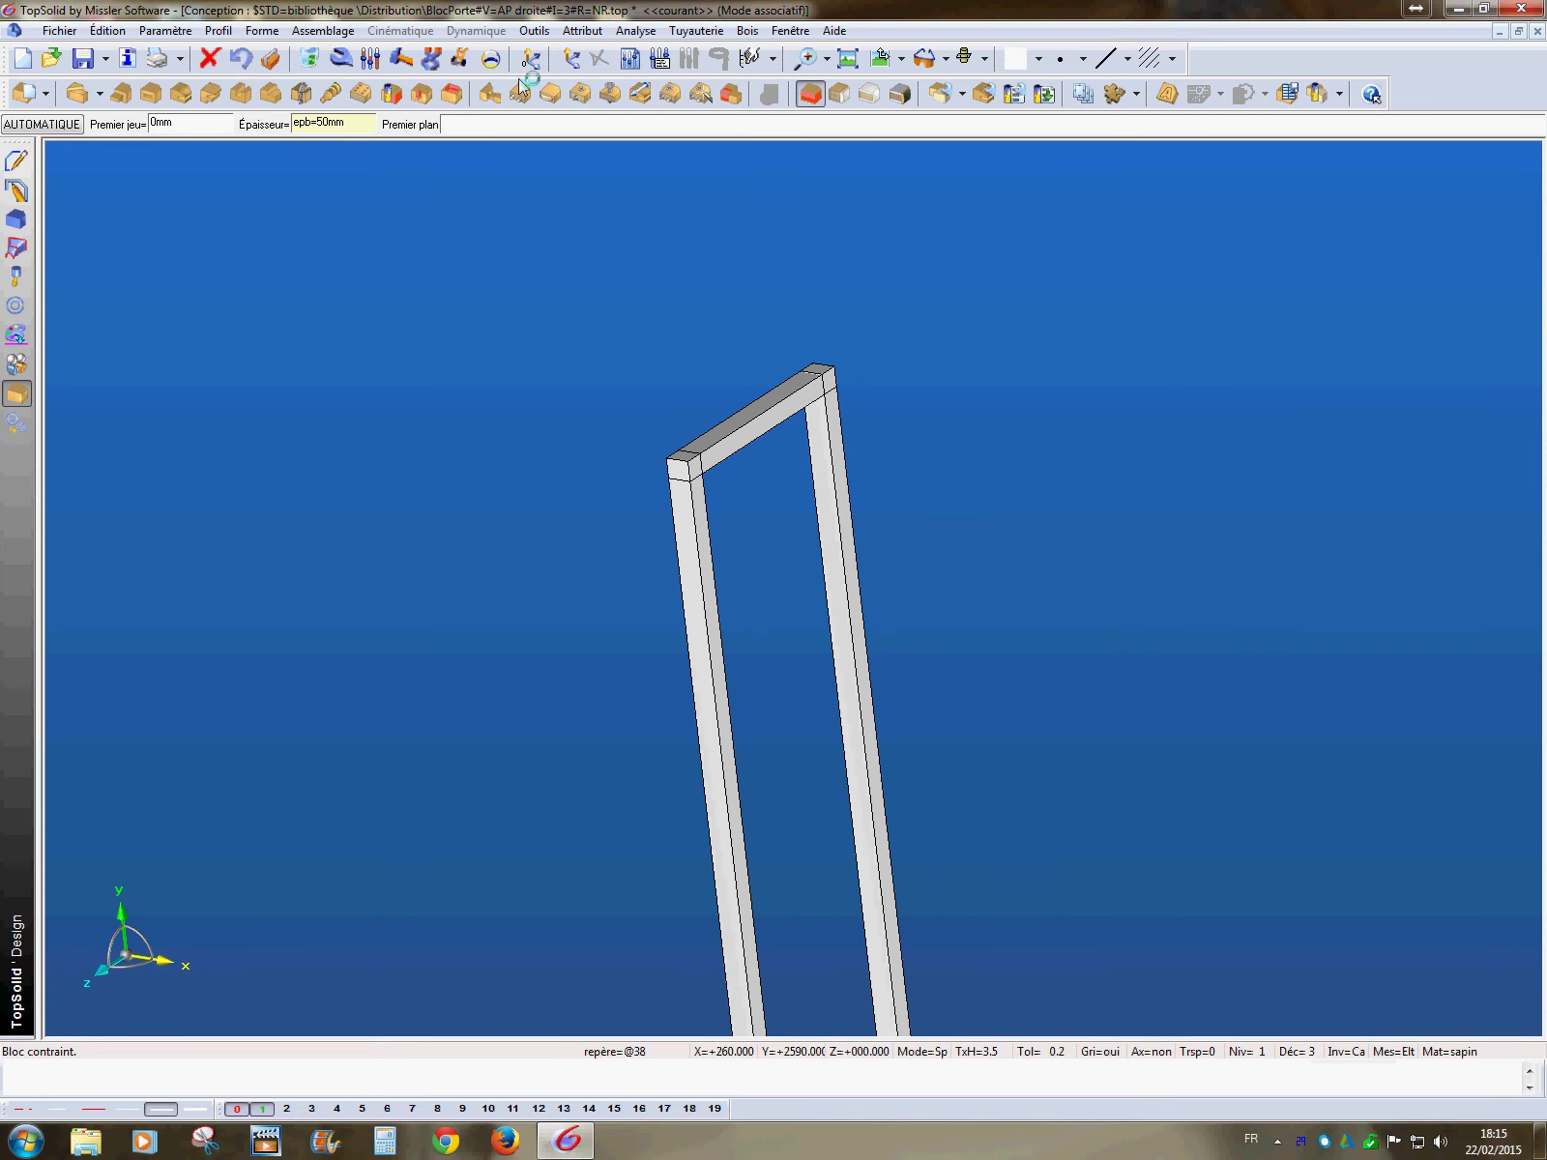
pyautogui.click(243, 93)
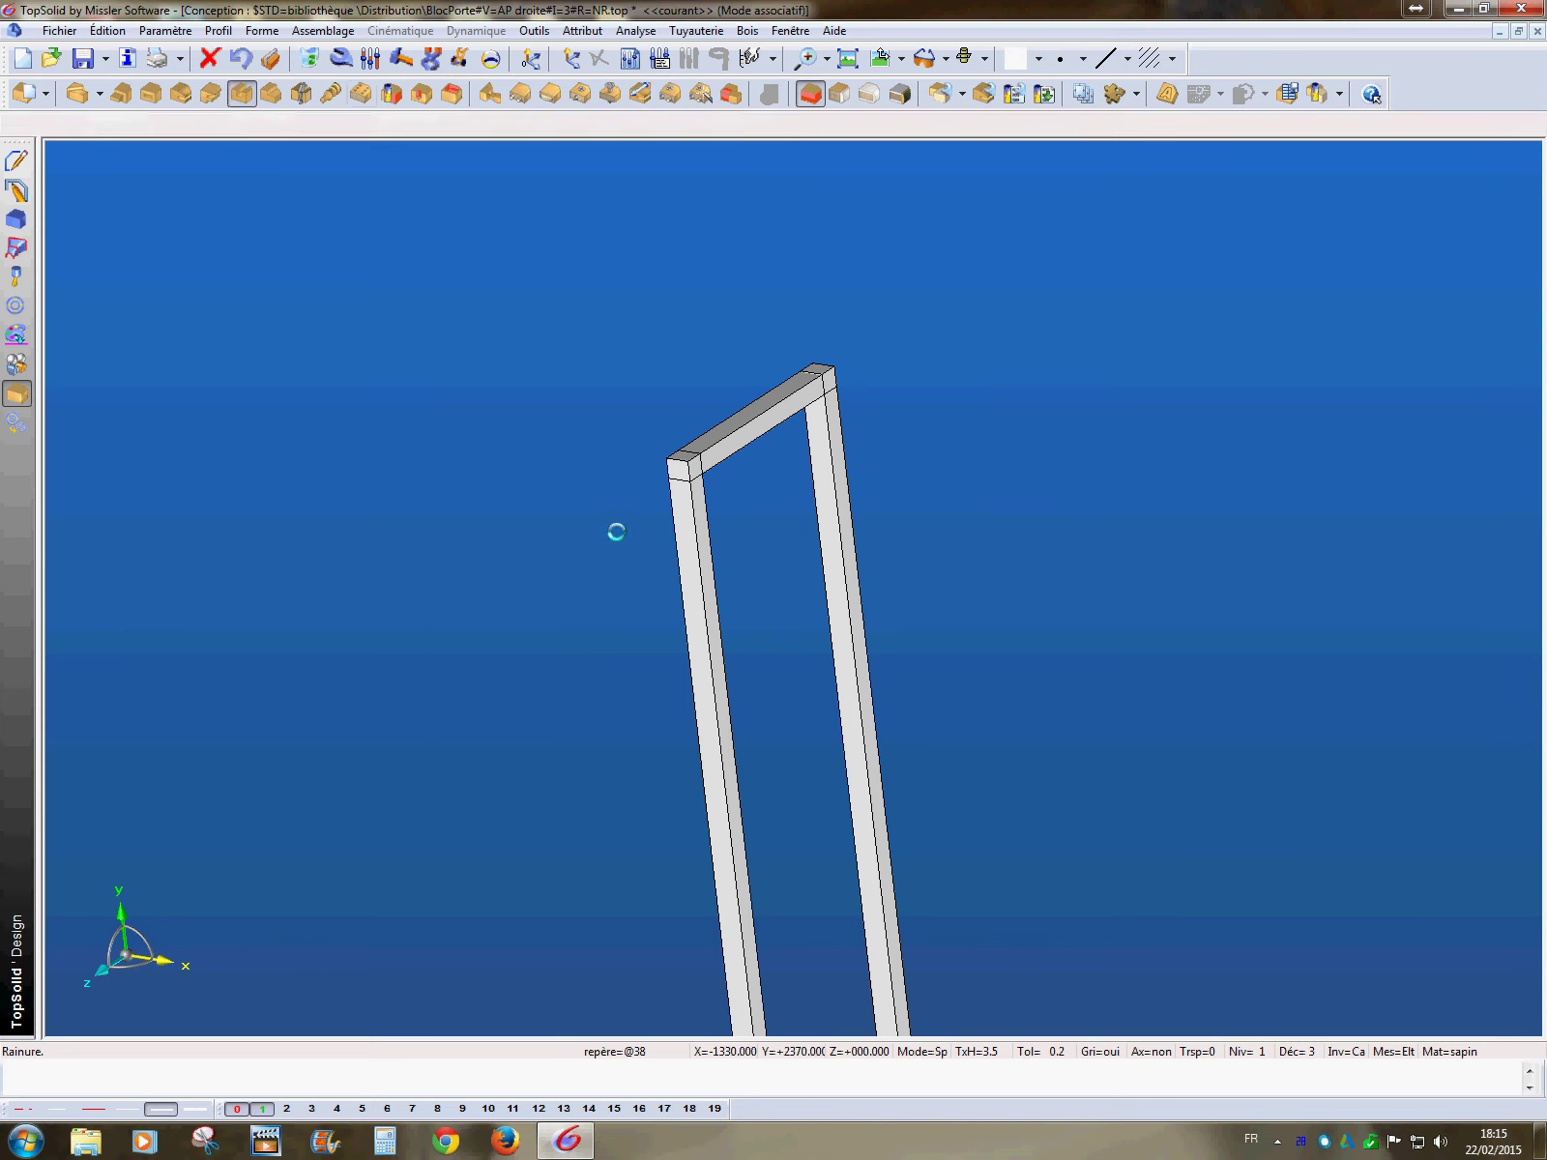
pyautogui.scroll(-4, 679, 509)
pyautogui.scroll(5, 676, 729)
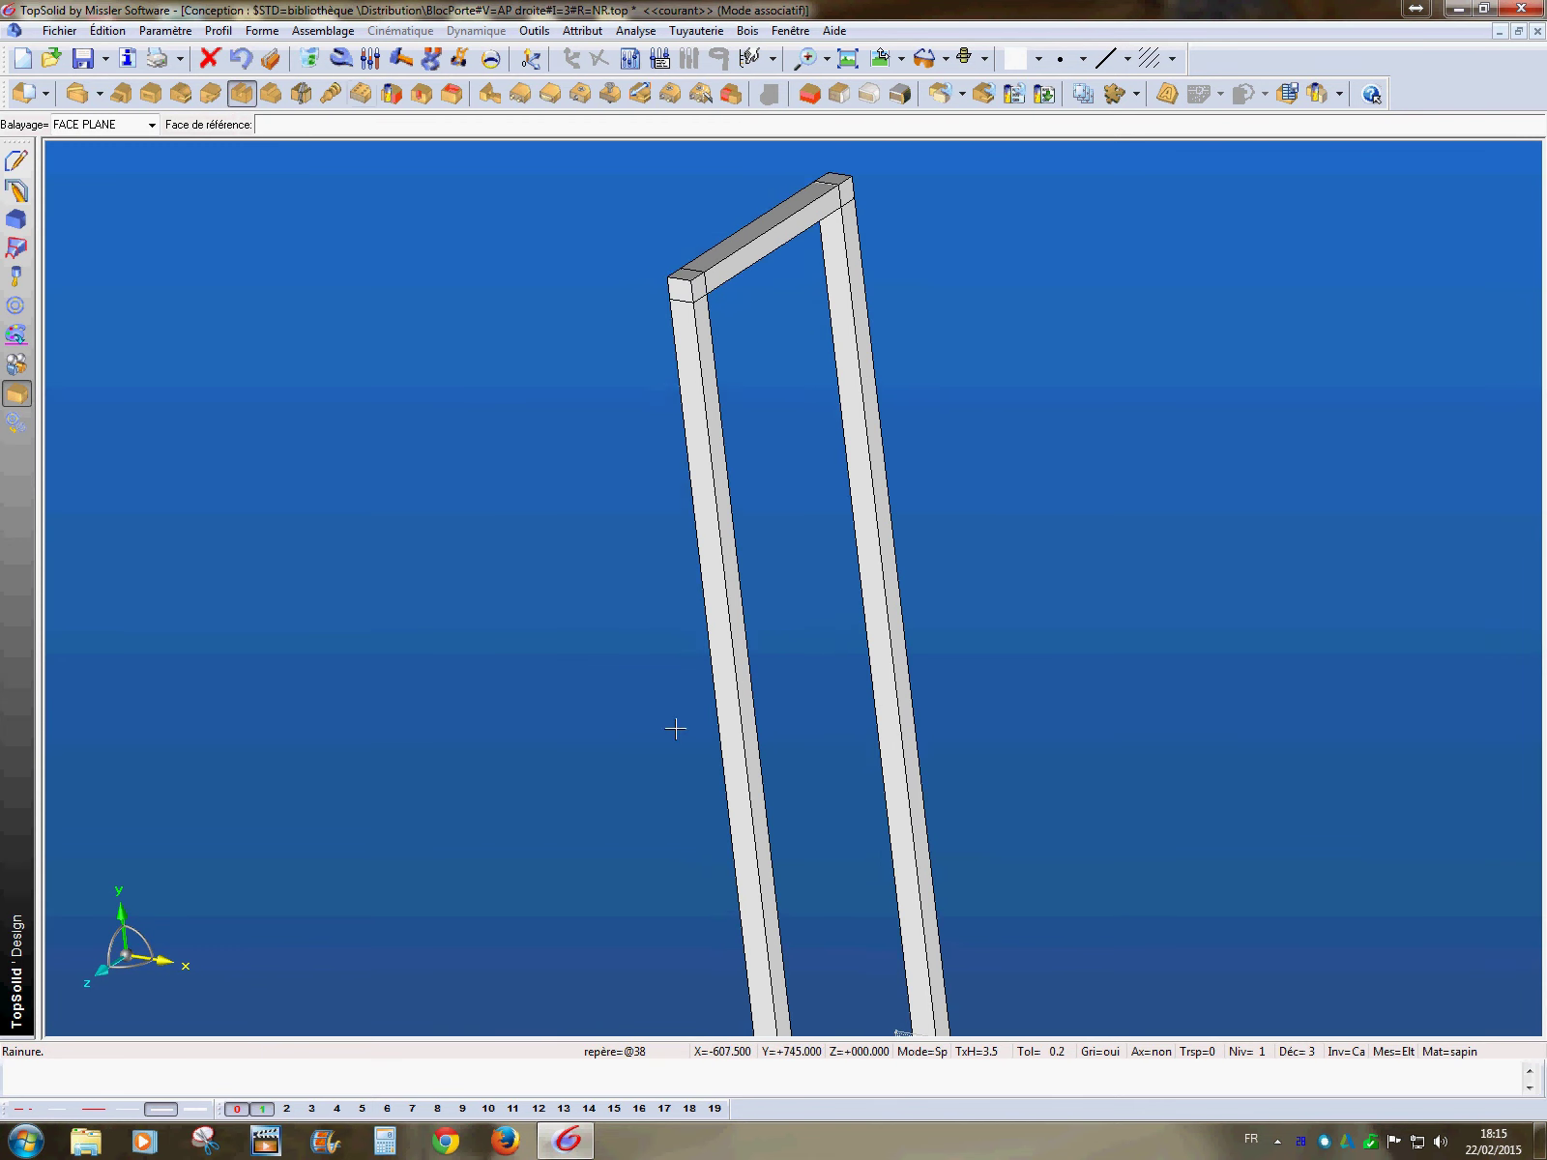
pyautogui.click(750, 832)
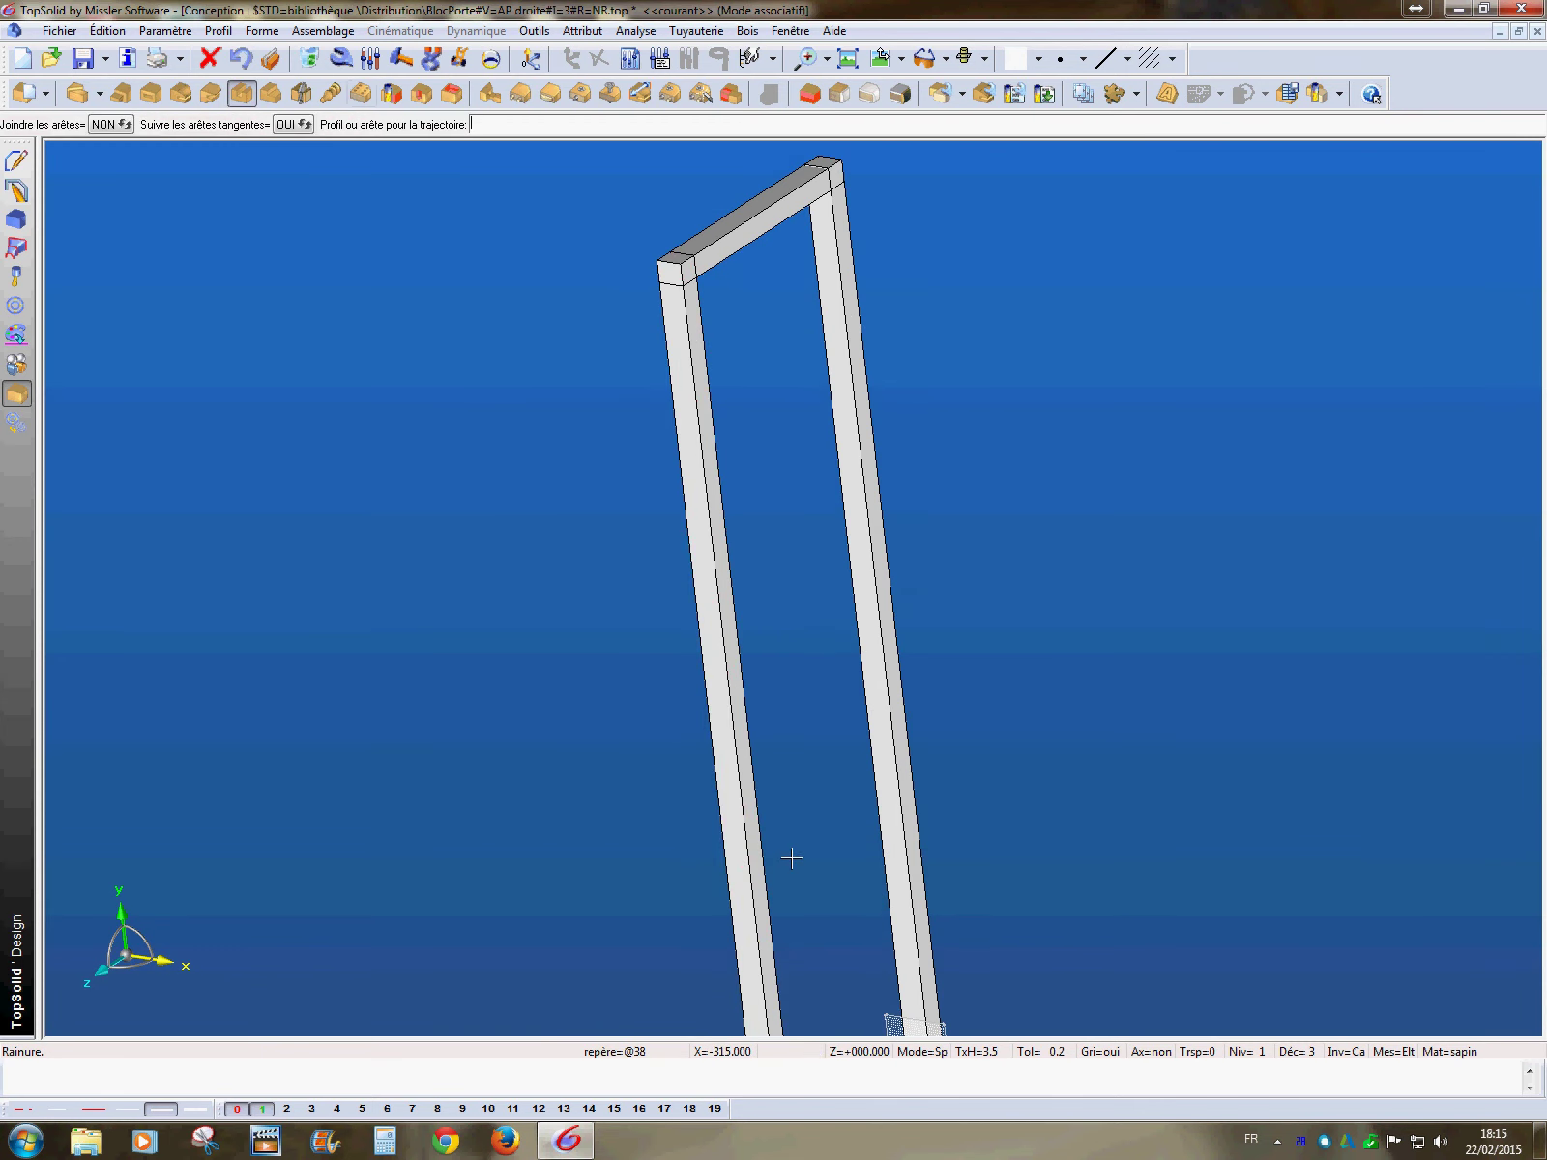
pyautogui.click(754, 830)
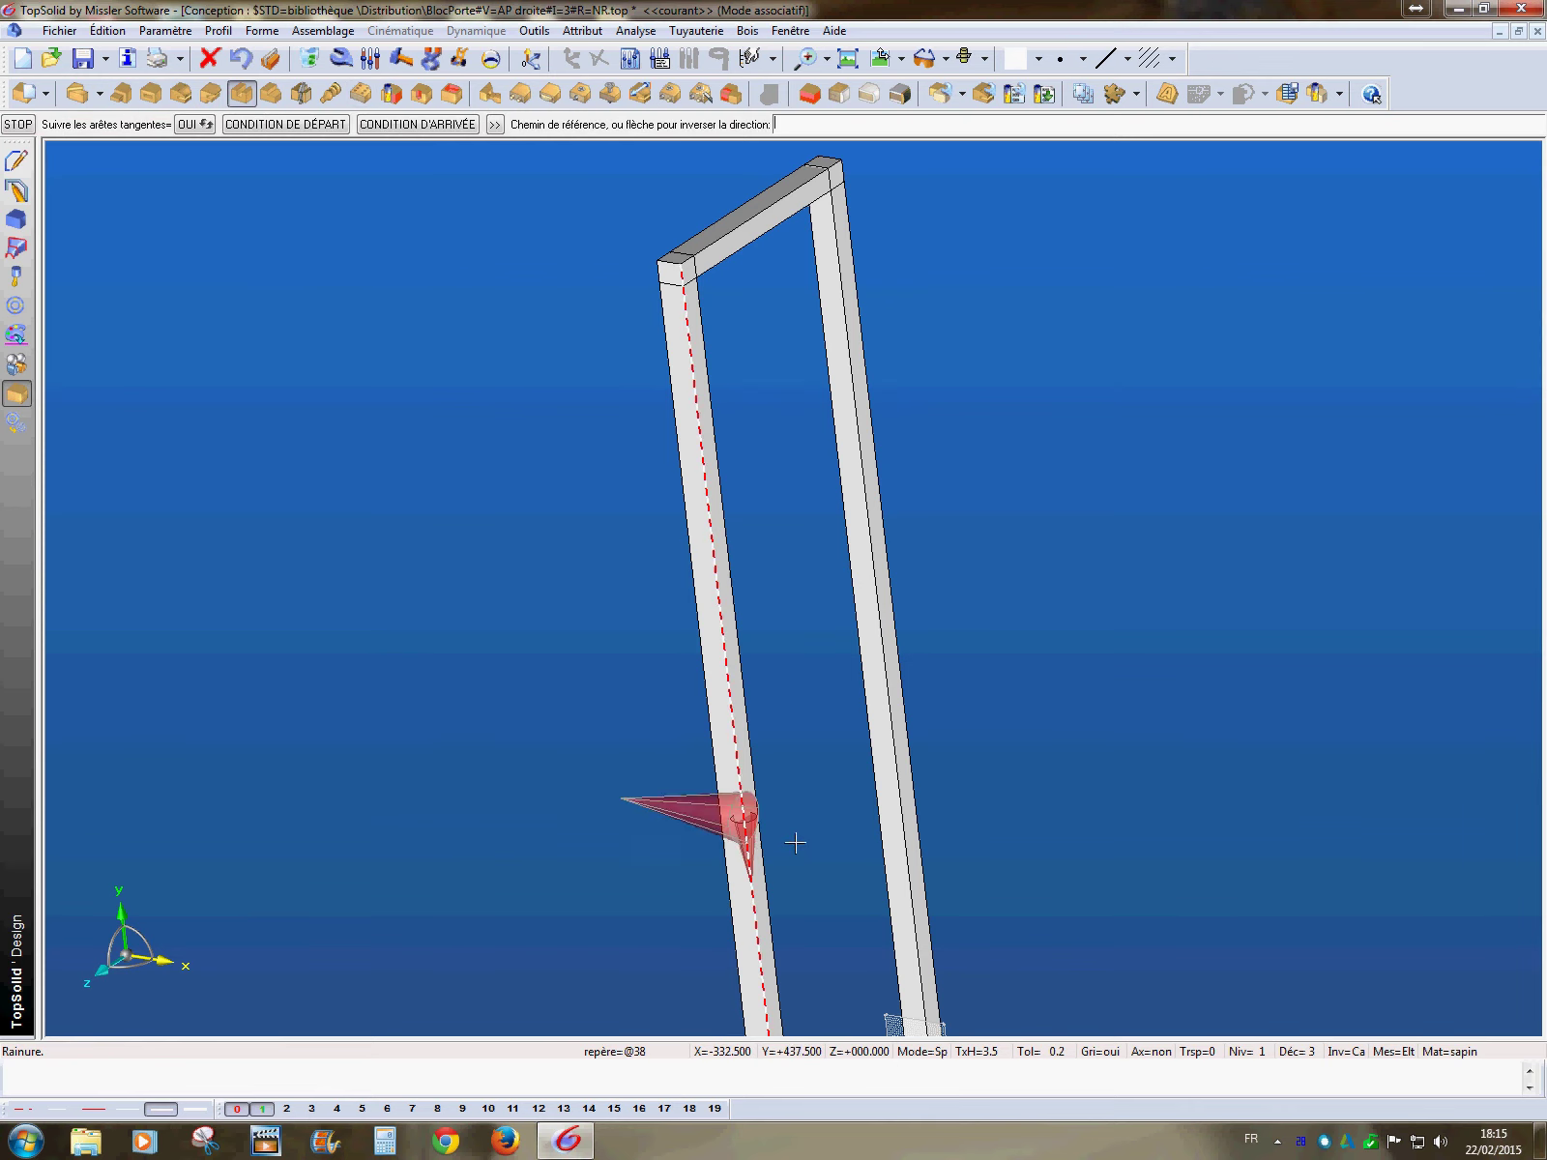
pyautogui.press('Return')
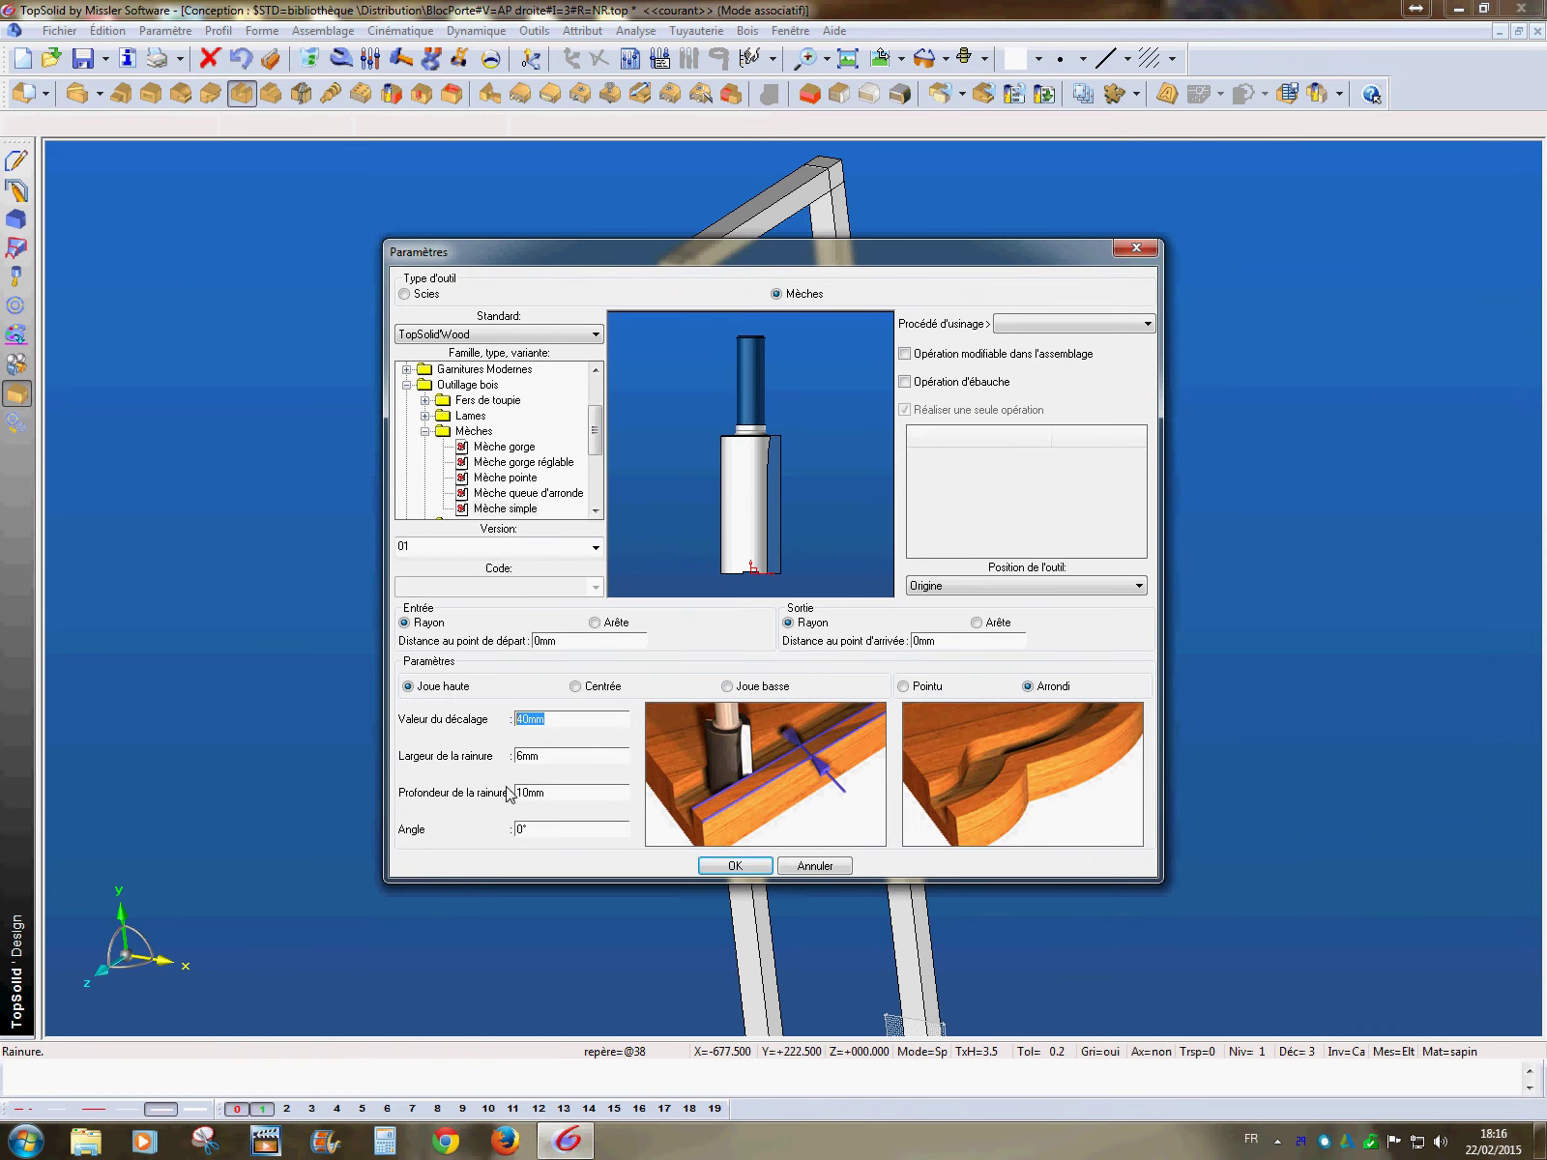
# - Set the groove's offset to 10 mm with a parameter-based width and 10 mm depth, and cut it into the upright
pyautogui.write('10')
pyautogui.press('Tab')
pyautogui.moveTo(581, 758); pyautogui.dragTo(429, 760)
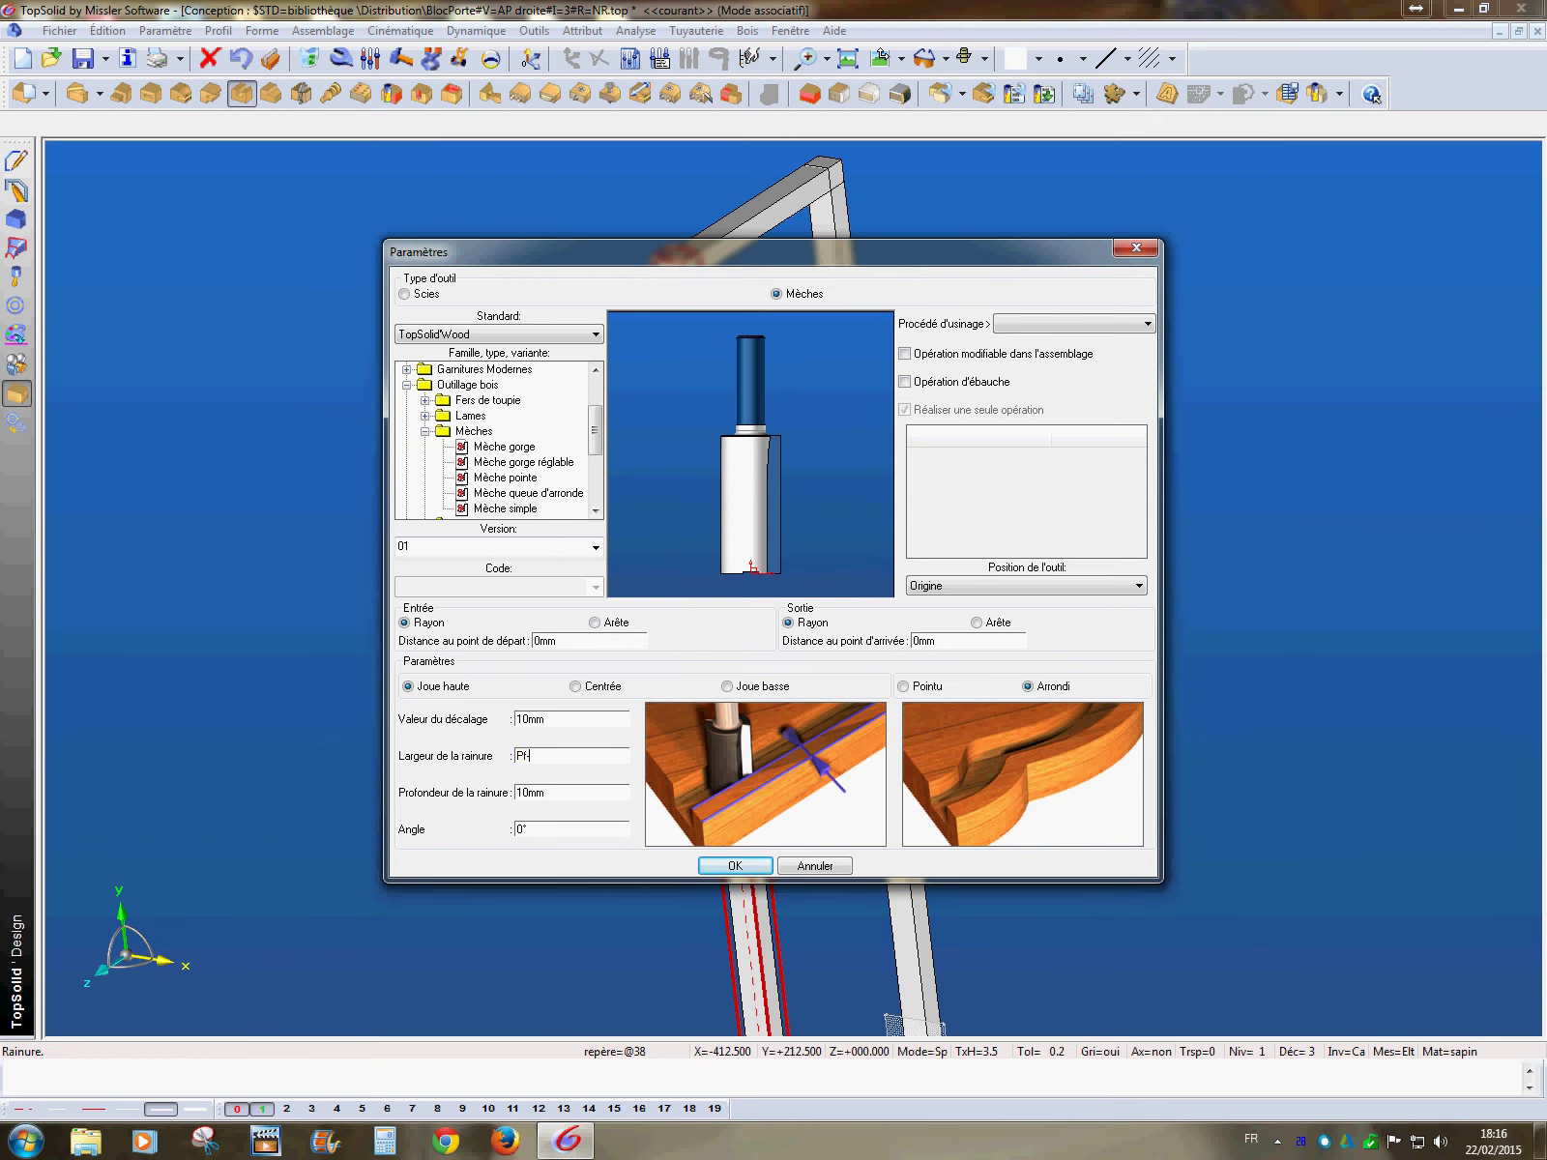
pyautogui.click(756, 868)
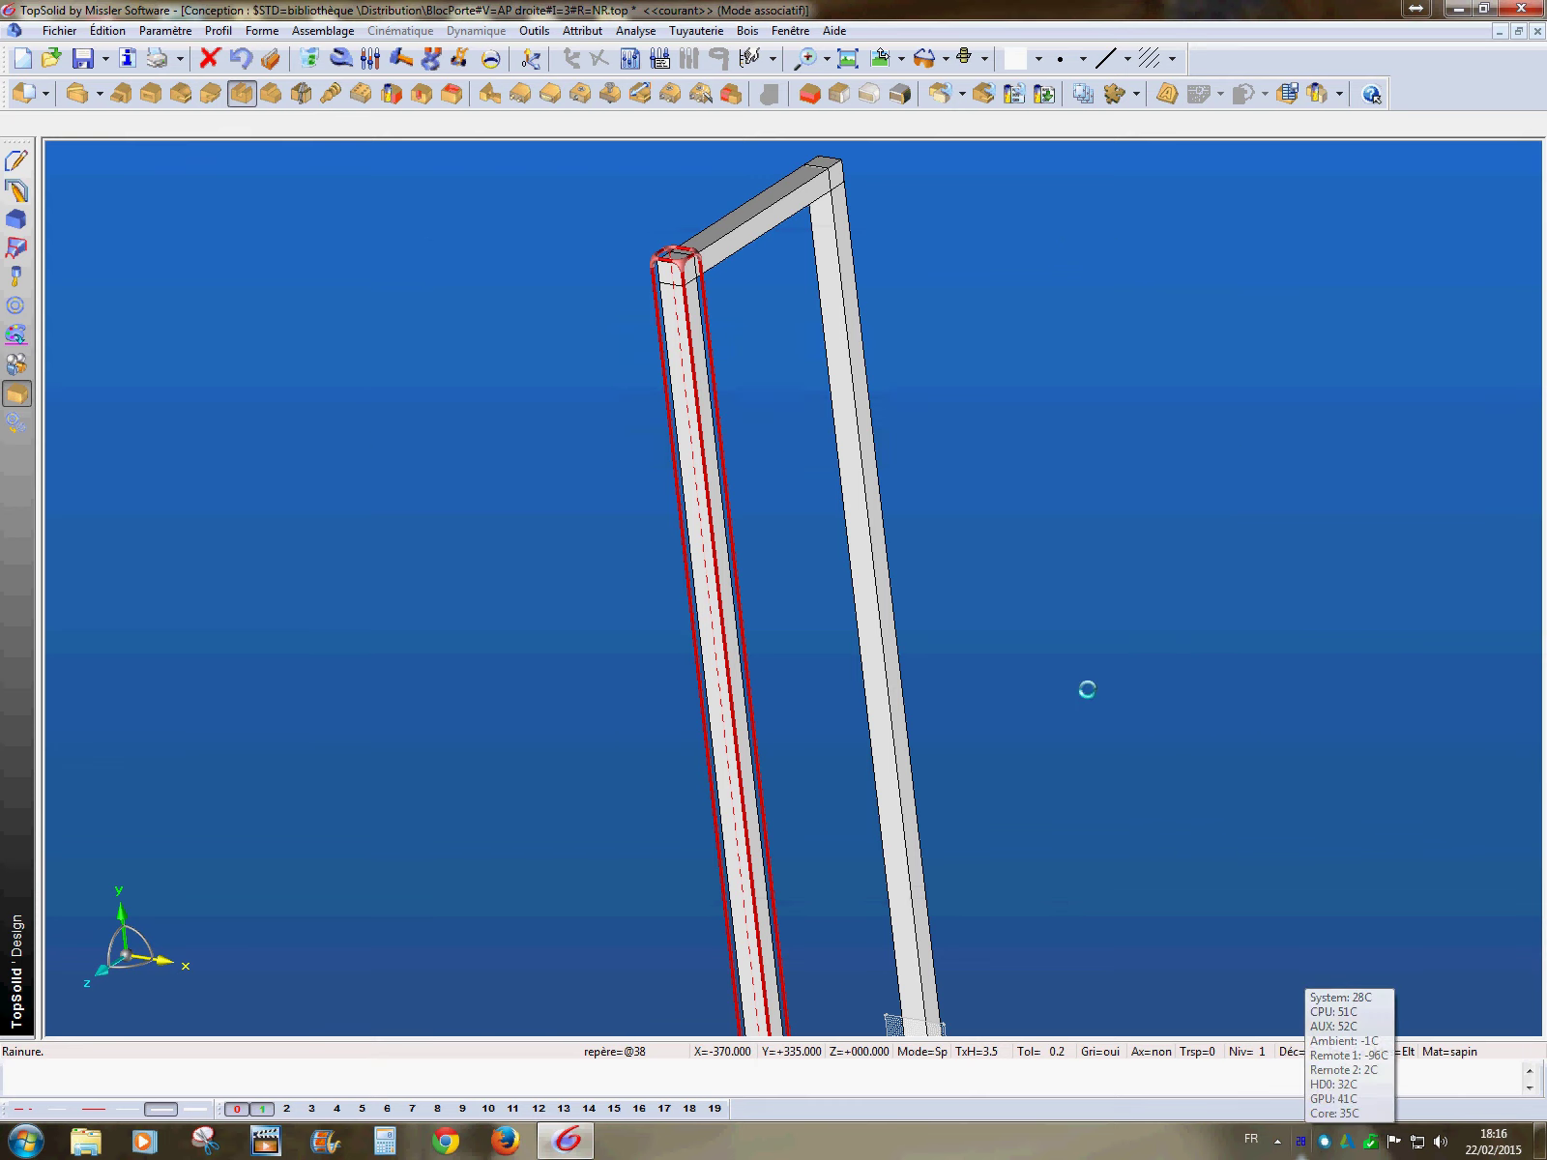
# - Cut a groove with the same settings in the top rail's upper face along its long edge
pyautogui.moveTo(814, 564); pyautogui.dragTo(756, 765, button='middle')
pyautogui.scroll(-1, 684, 527)
pyautogui.scroll(3, 667, 464)
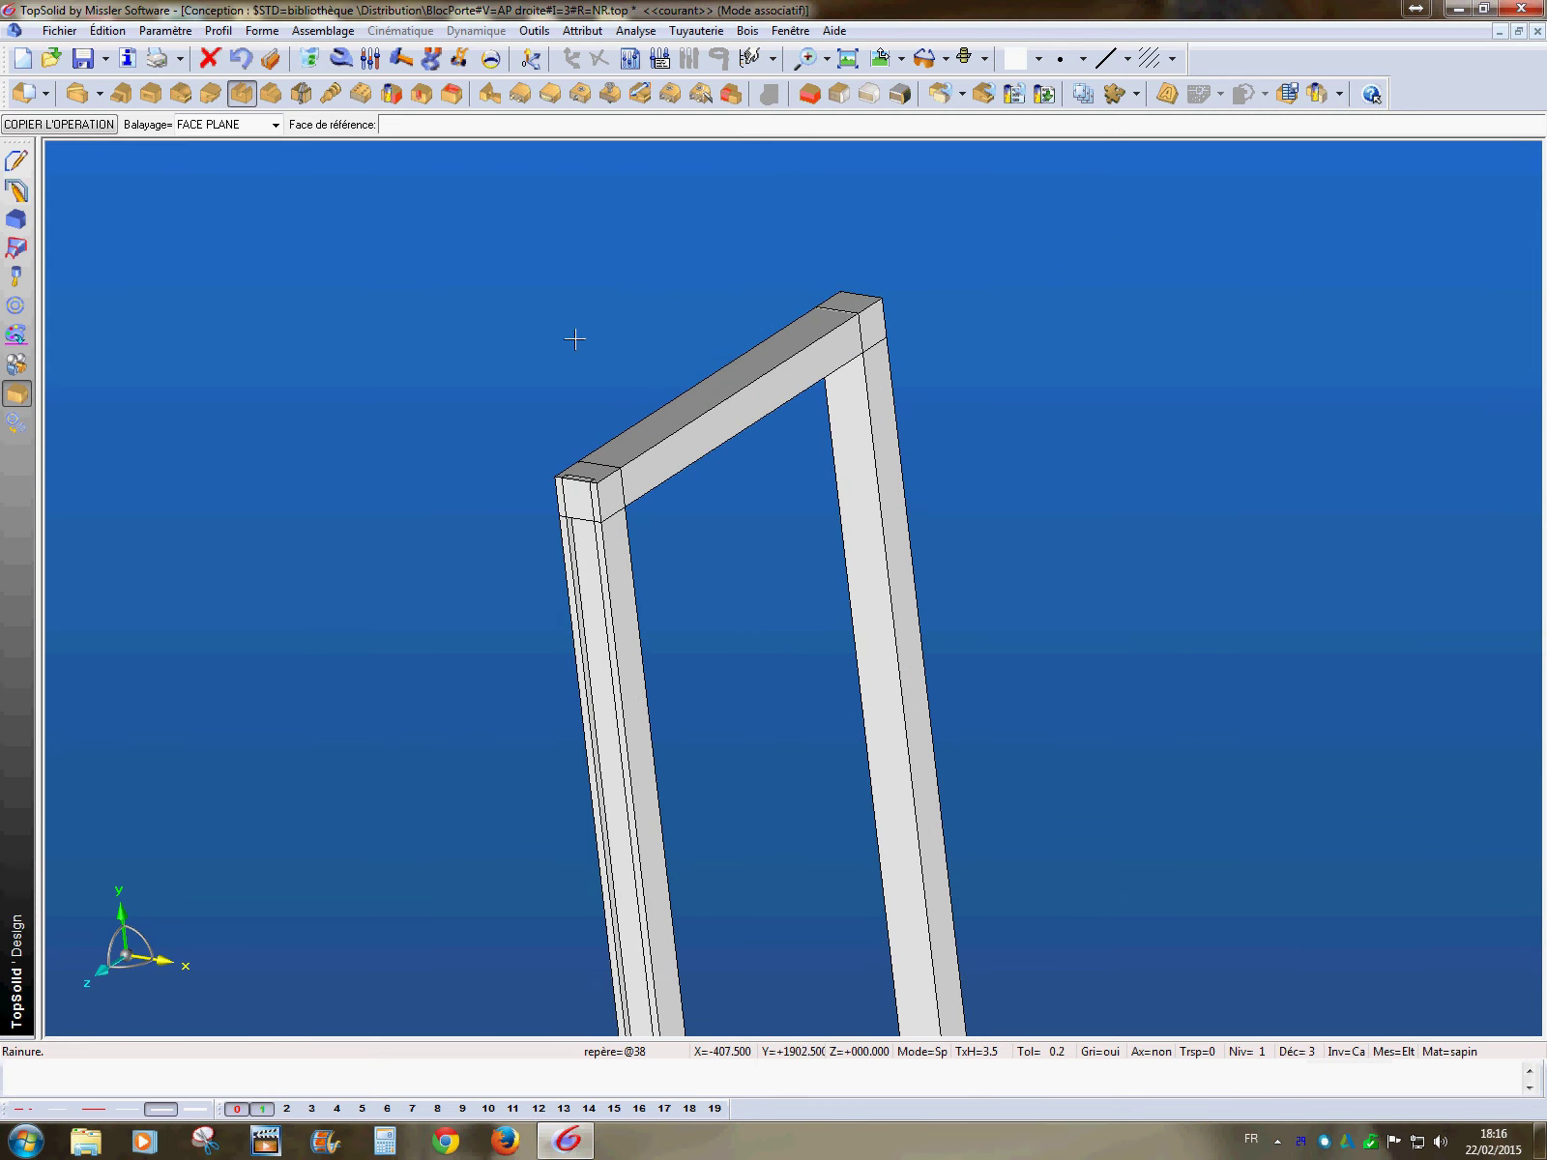
pyautogui.click(665, 415)
pyautogui.click(664, 415)
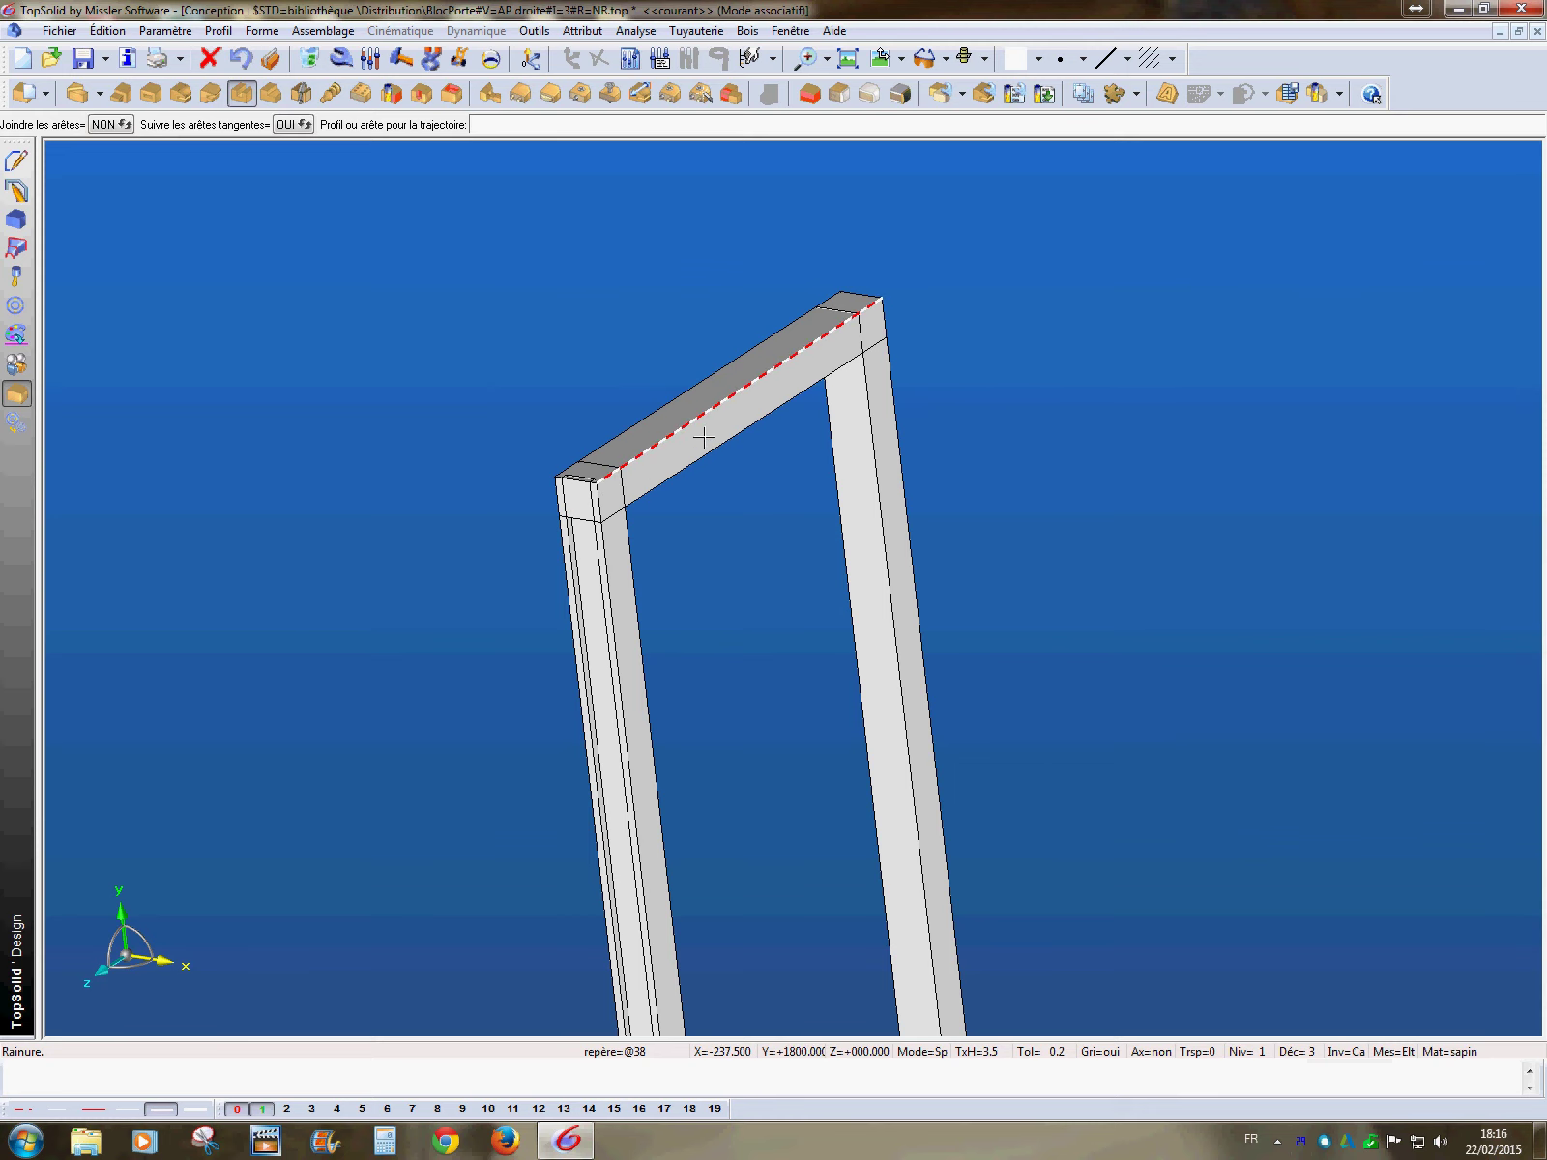
pyautogui.click(870, 434)
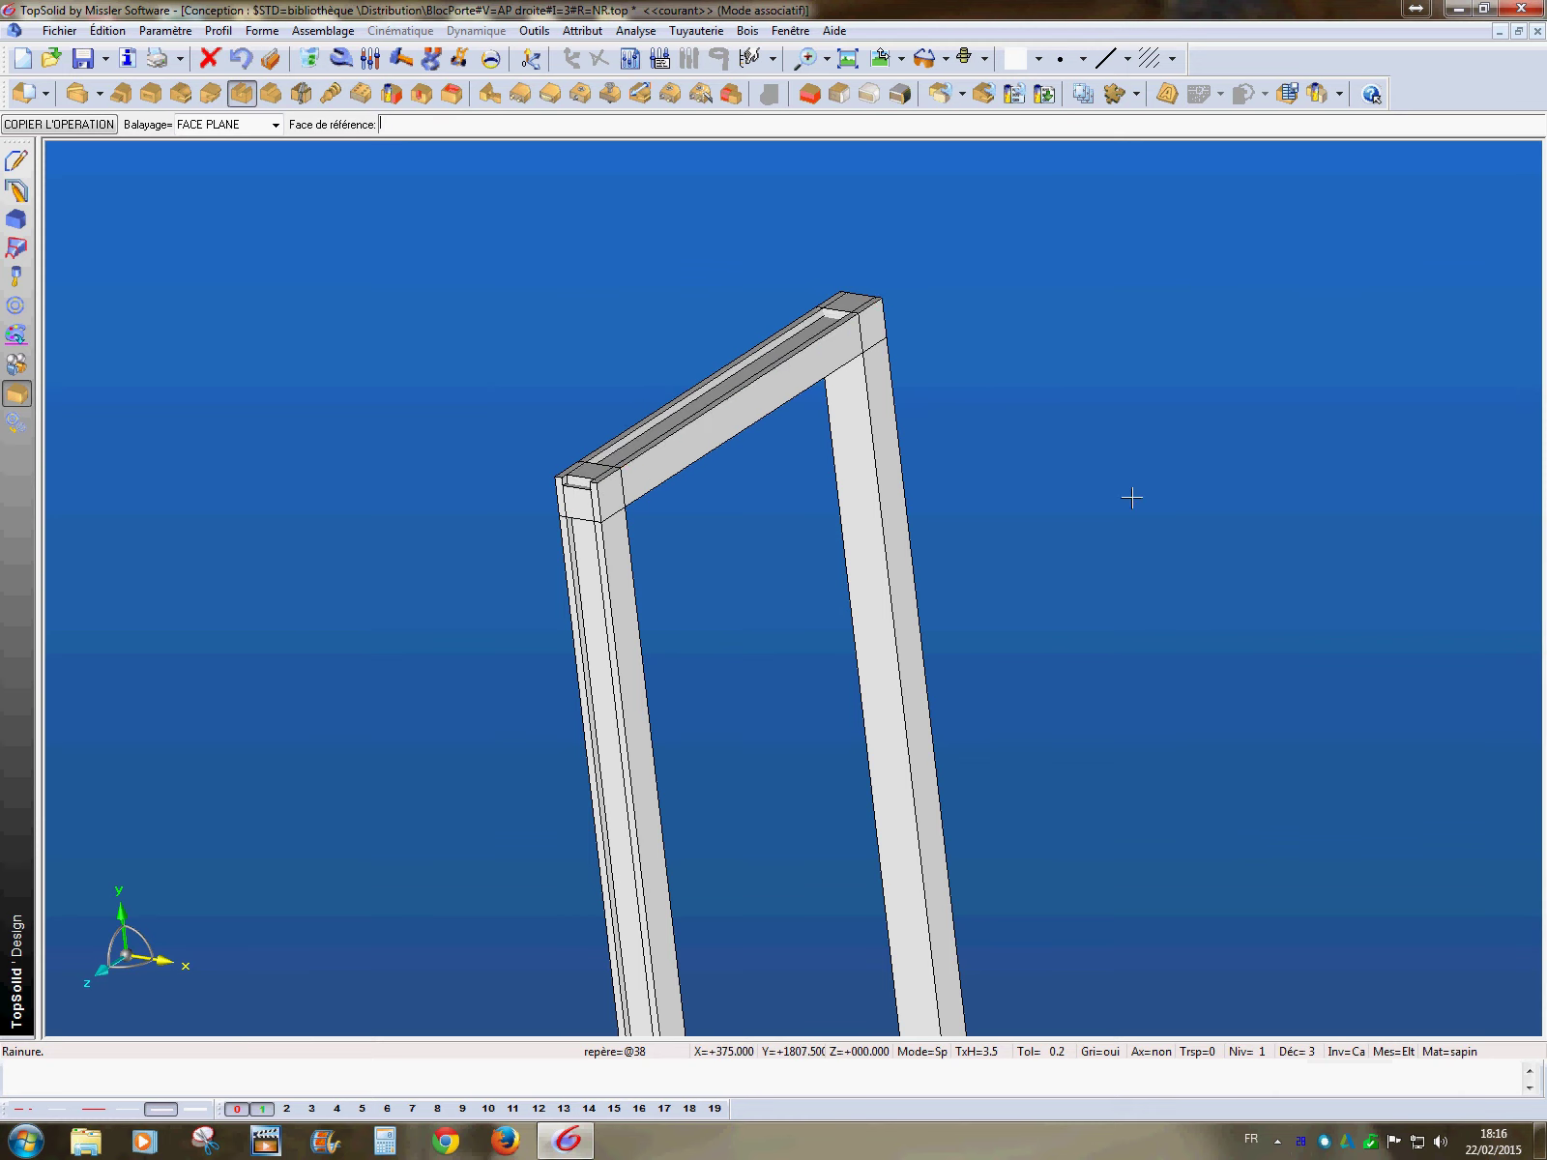
# - Cut the same groove in the outer face of the upright at the coordinate frame, along its long edge
pyautogui.moveTo(1133, 501); pyautogui.dragTo(1027, 484, button='middle')
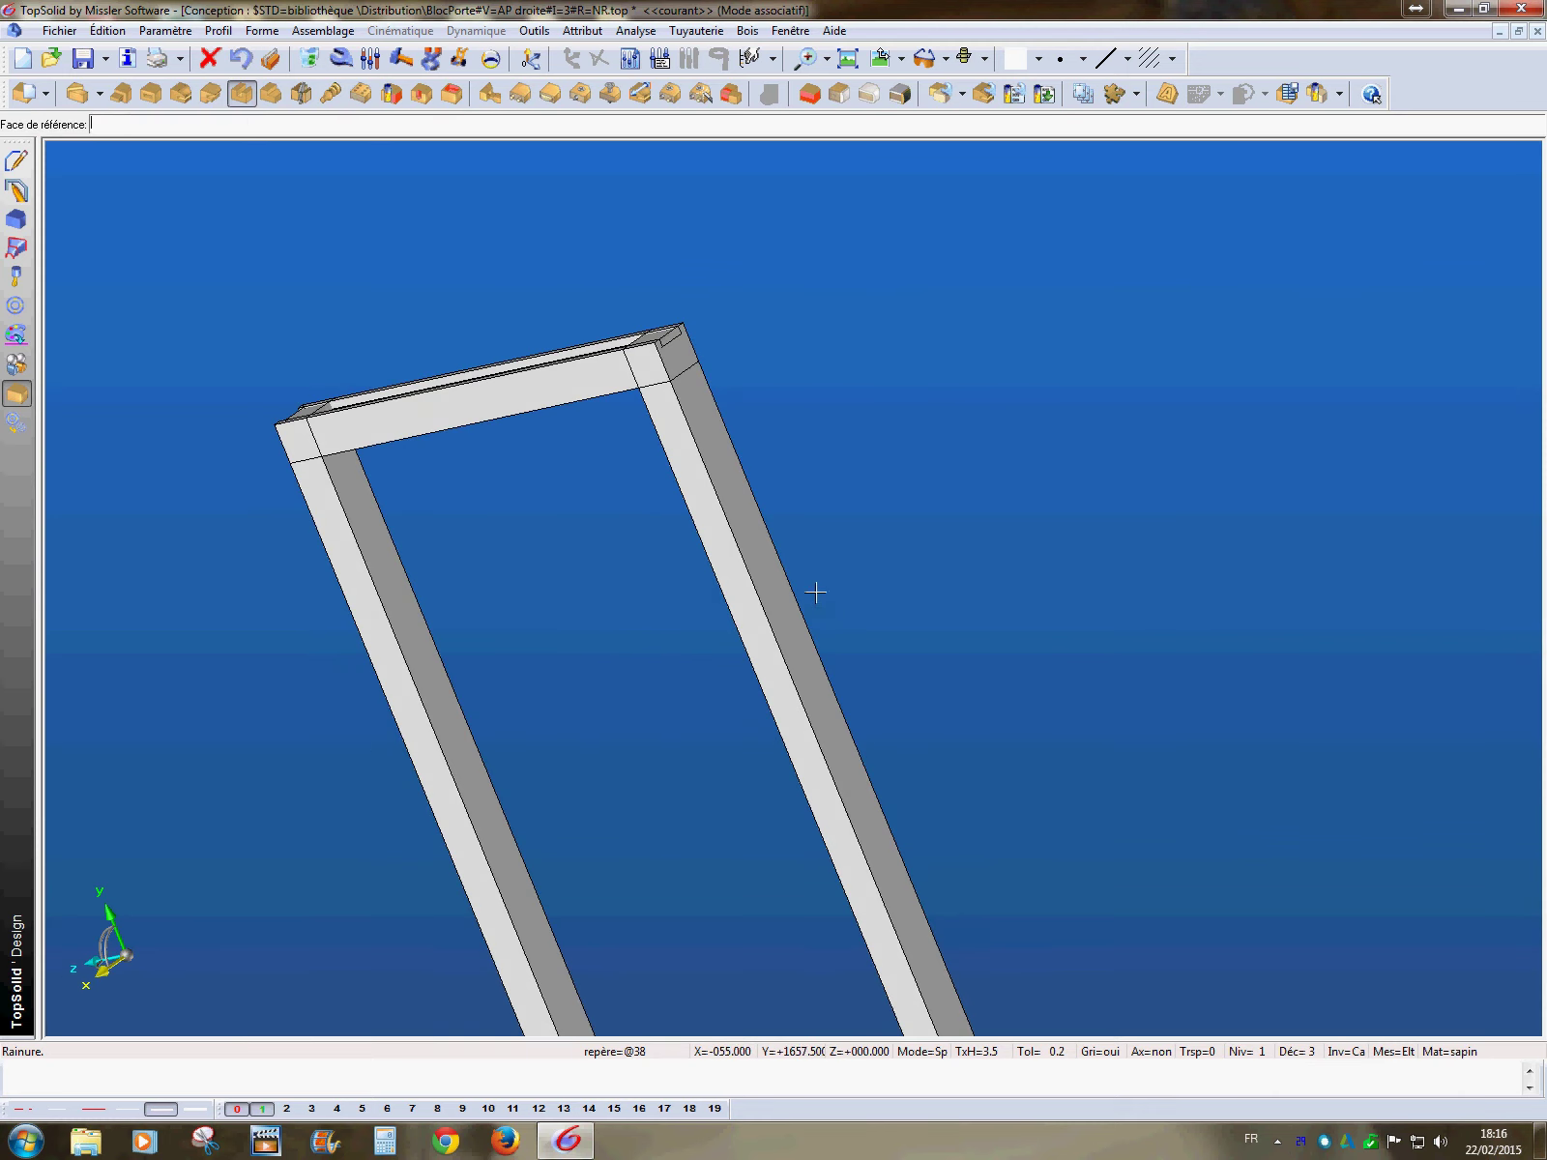
pyautogui.click(791, 638)
pyautogui.click(791, 638)
pyautogui.click(945, 591)
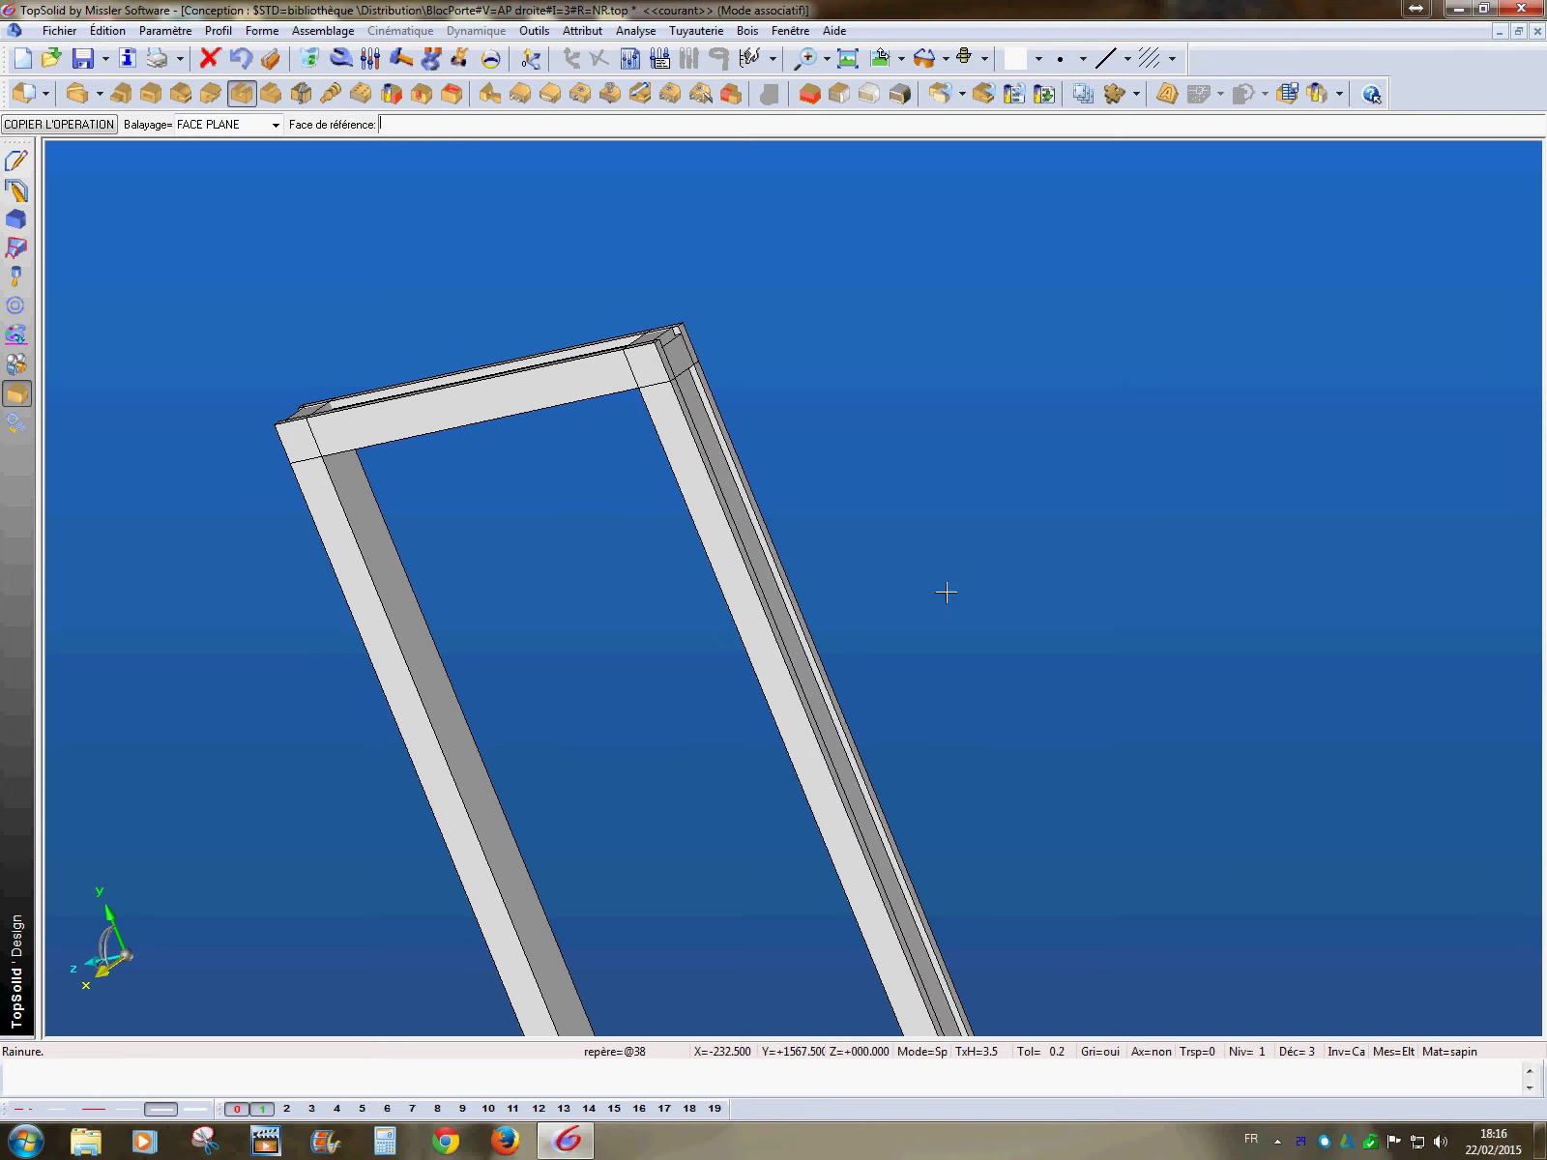
# - Modify the top rail's block so its two ends are limited by the groove floors of the two uprights
pyautogui.moveTo(631, 549); pyautogui.dragTo(809, 587, button='middle')
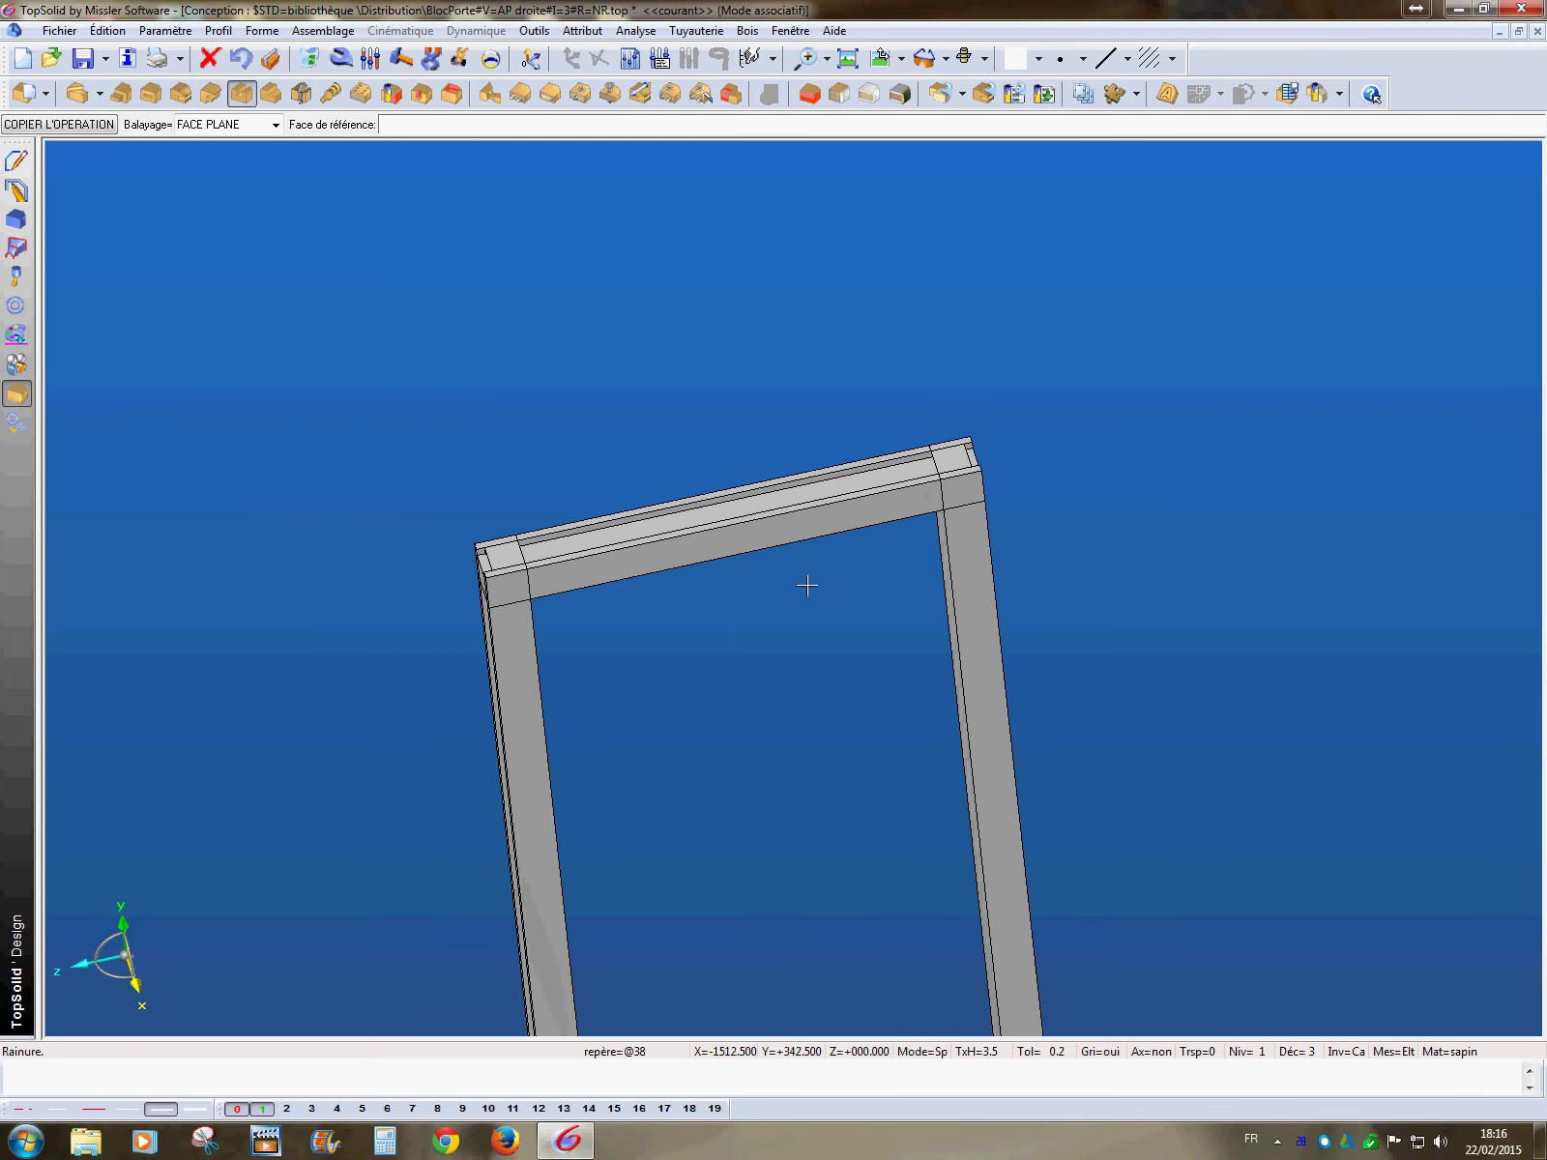
pyautogui.click(342, 60)
pyautogui.moveTo(577, 392); pyautogui.dragTo(635, 389, button='middle')
pyautogui.click(850, 569)
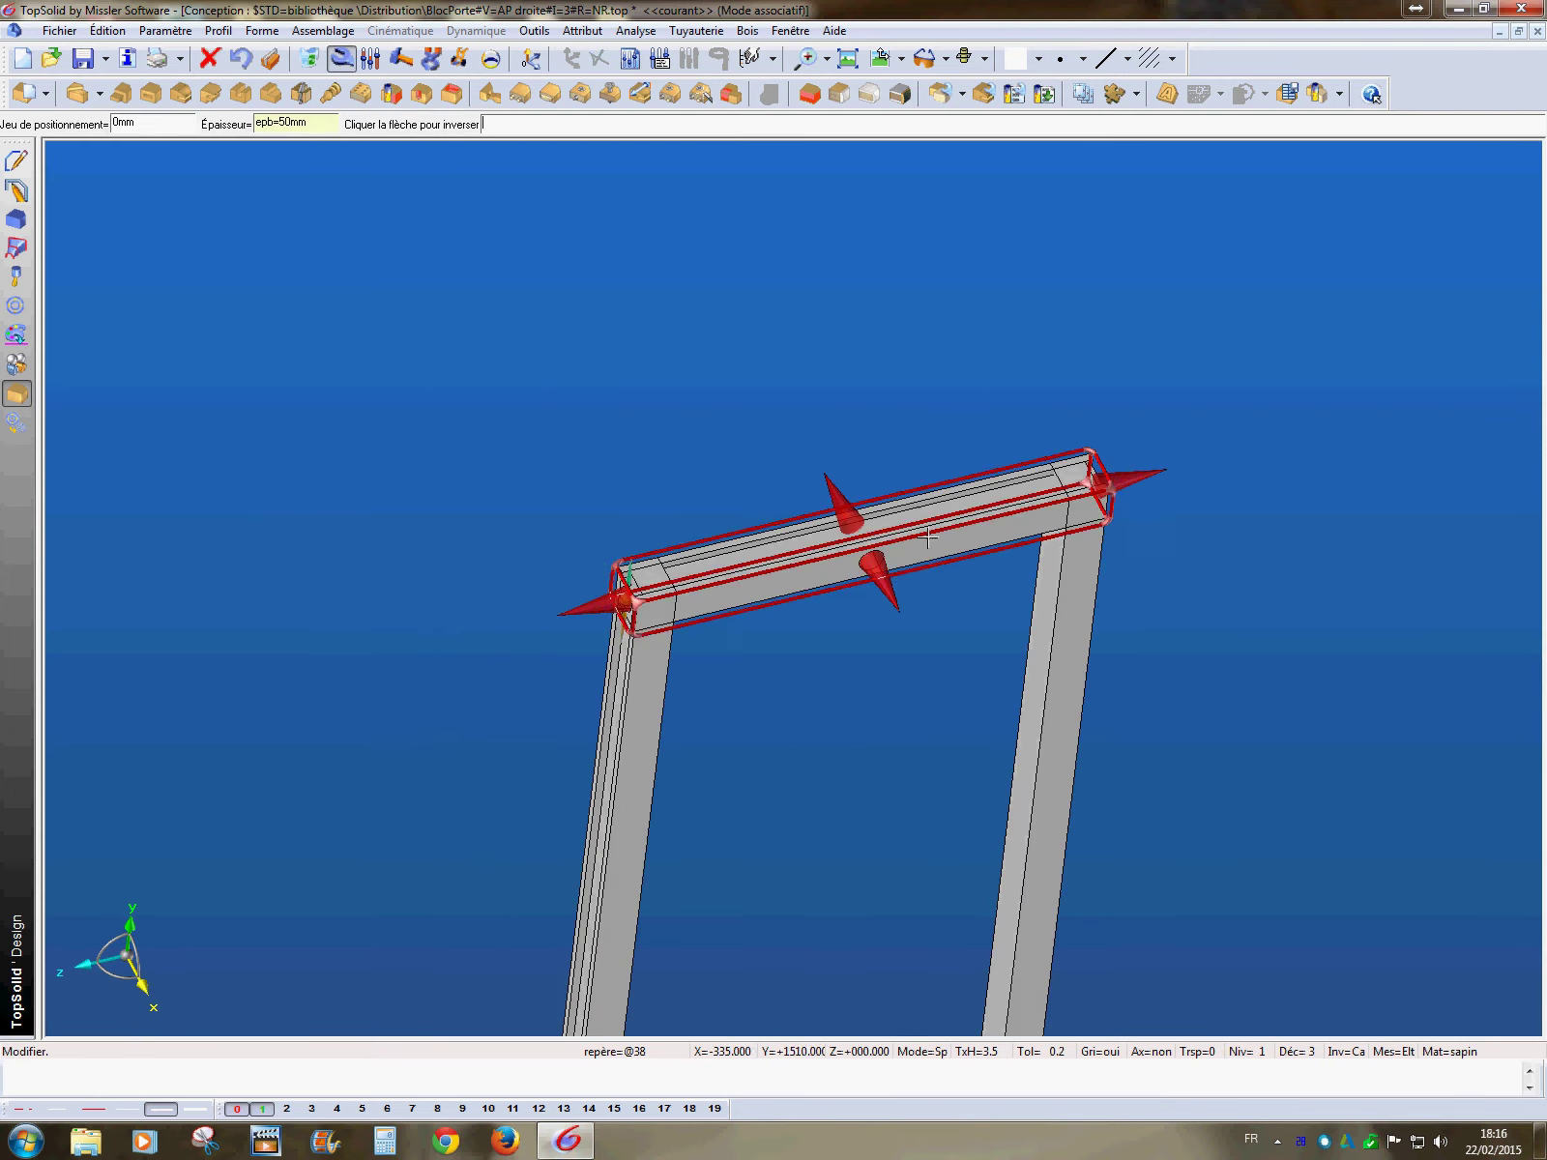
pyautogui.click(609, 624)
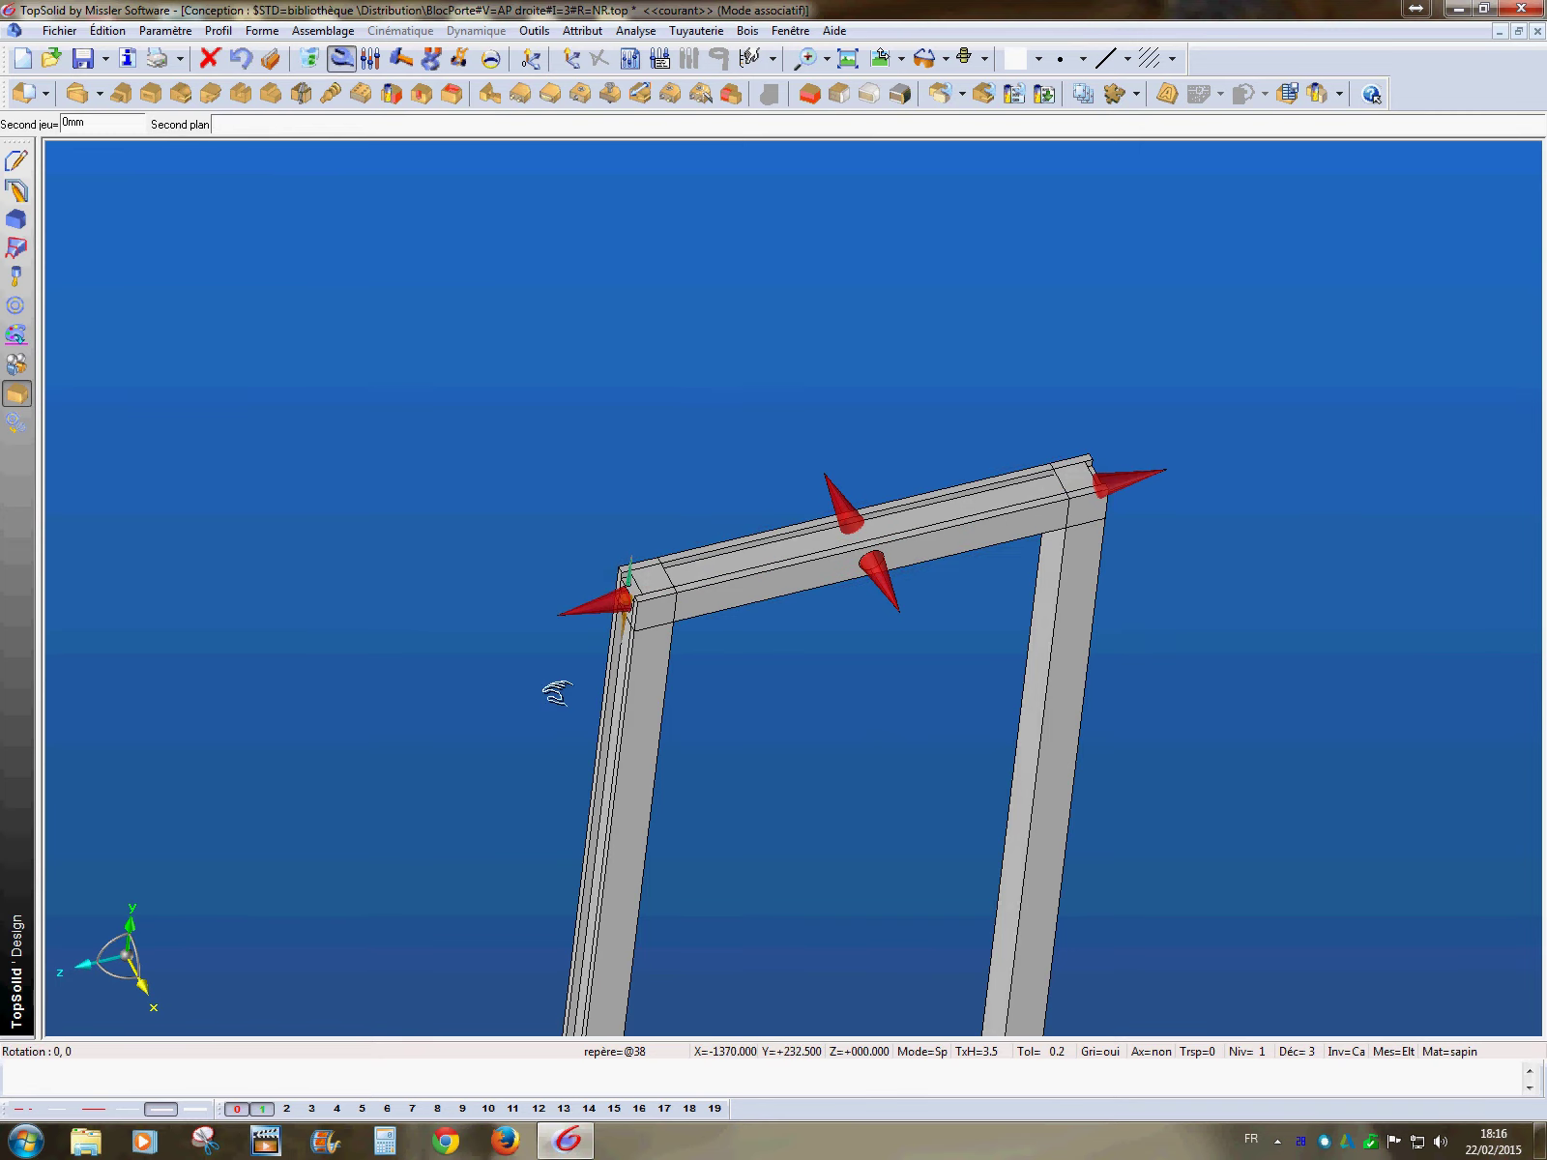
pyautogui.moveTo(553, 690); pyautogui.dragTo(938, 672, button='middle')
pyautogui.click(981, 609)
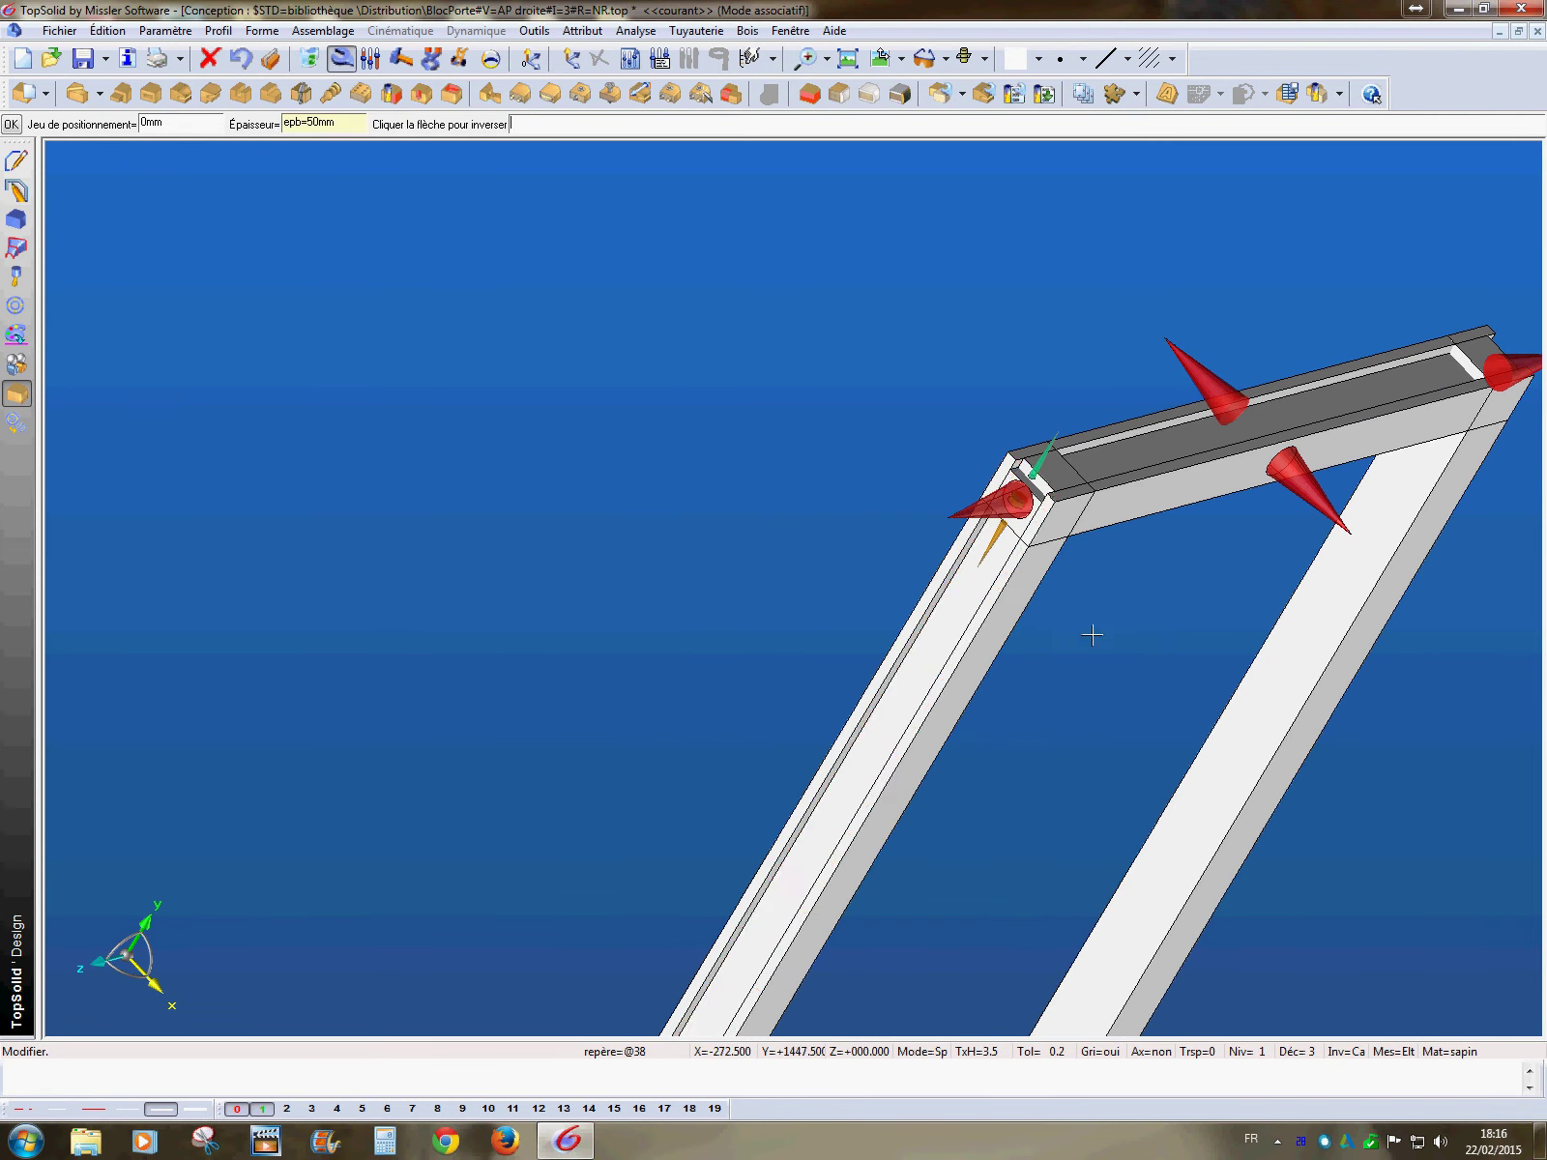
pyautogui.moveTo(1091, 631); pyautogui.dragTo(886, 546, button='middle')
pyautogui.click(704, 452)
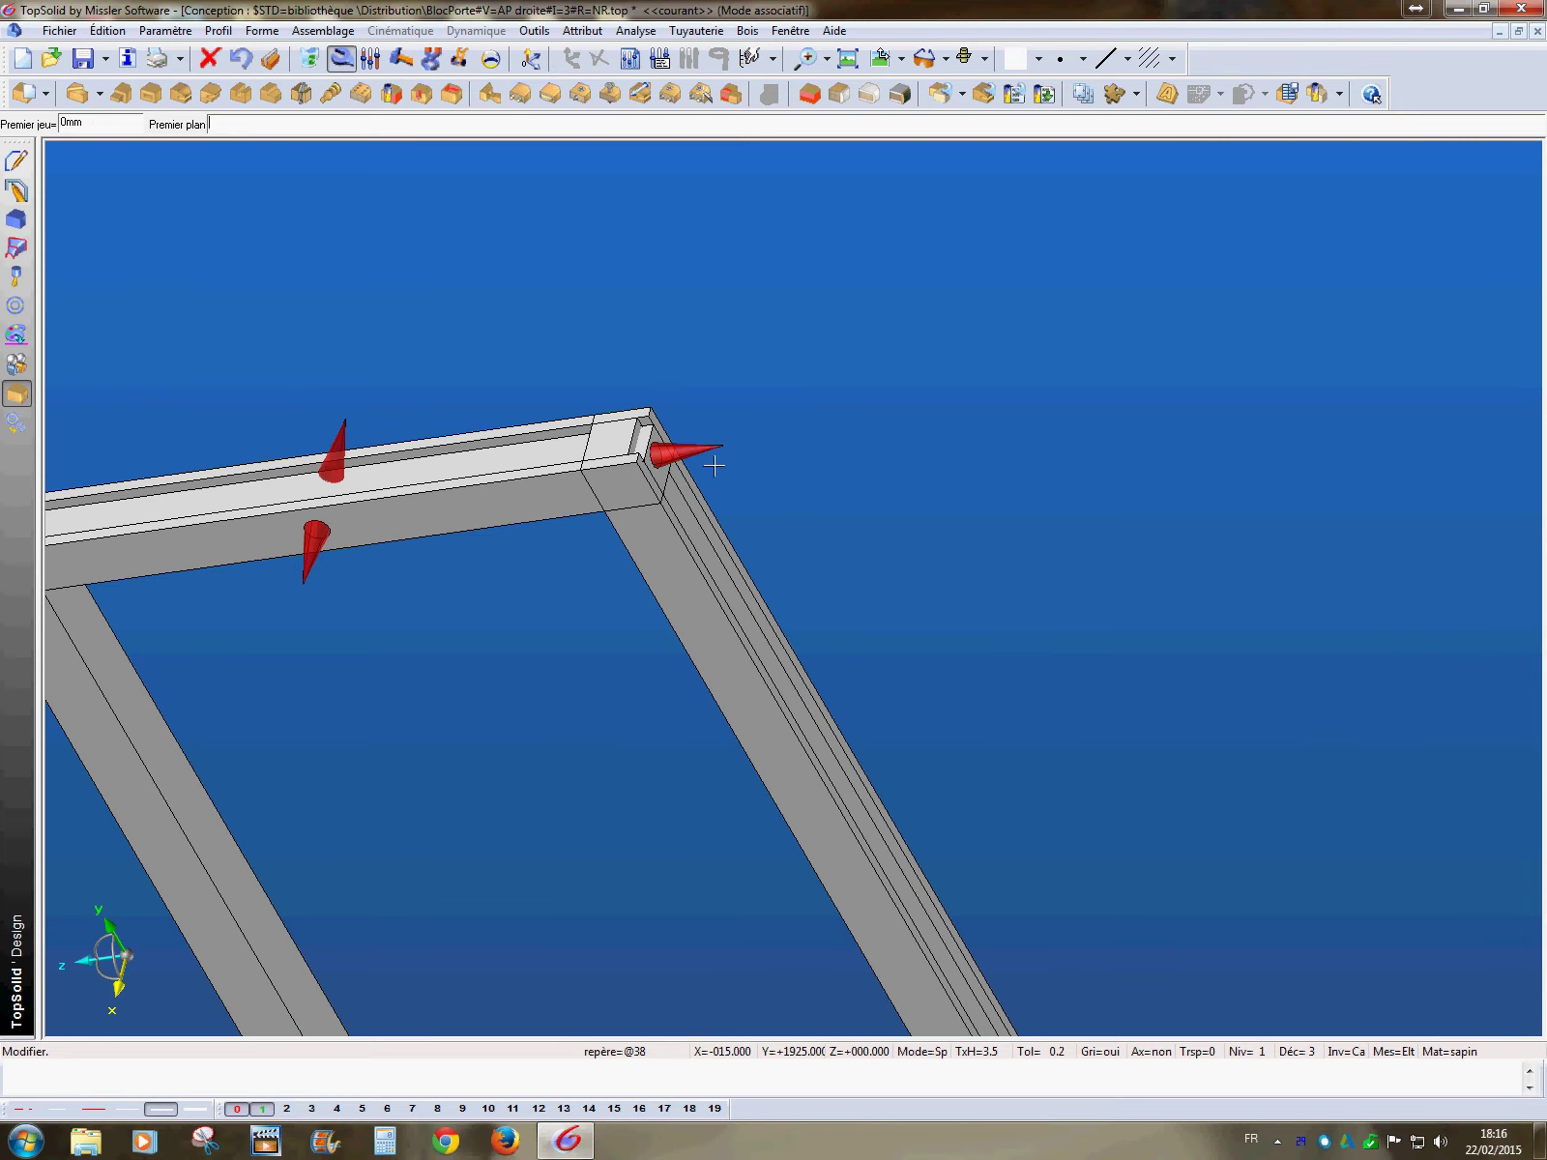
pyautogui.moveTo(708, 453); pyautogui.dragTo(471, 718, button='middle')
pyautogui.click(471, 719)
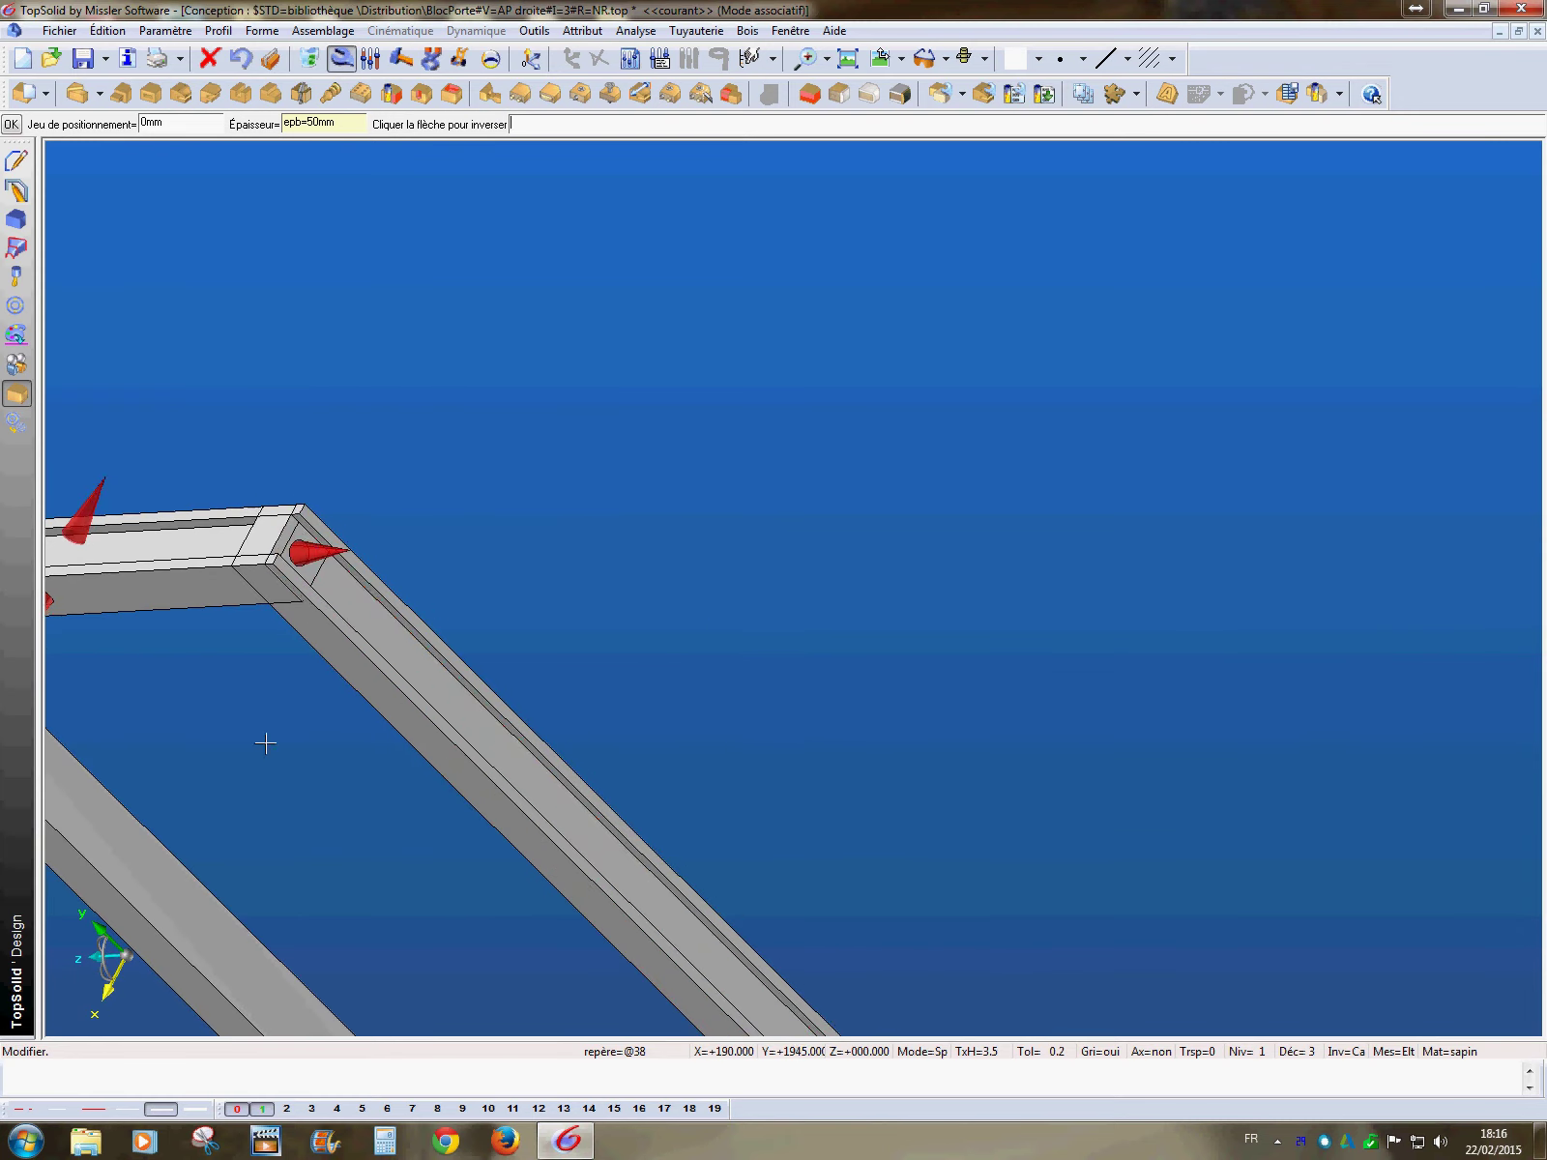
# - Place the top rail on level 2, leaving that level inactive so only the uprights stay displayed
pyautogui.moveTo(266, 743); pyautogui.dragTo(677, 642, button='middle')
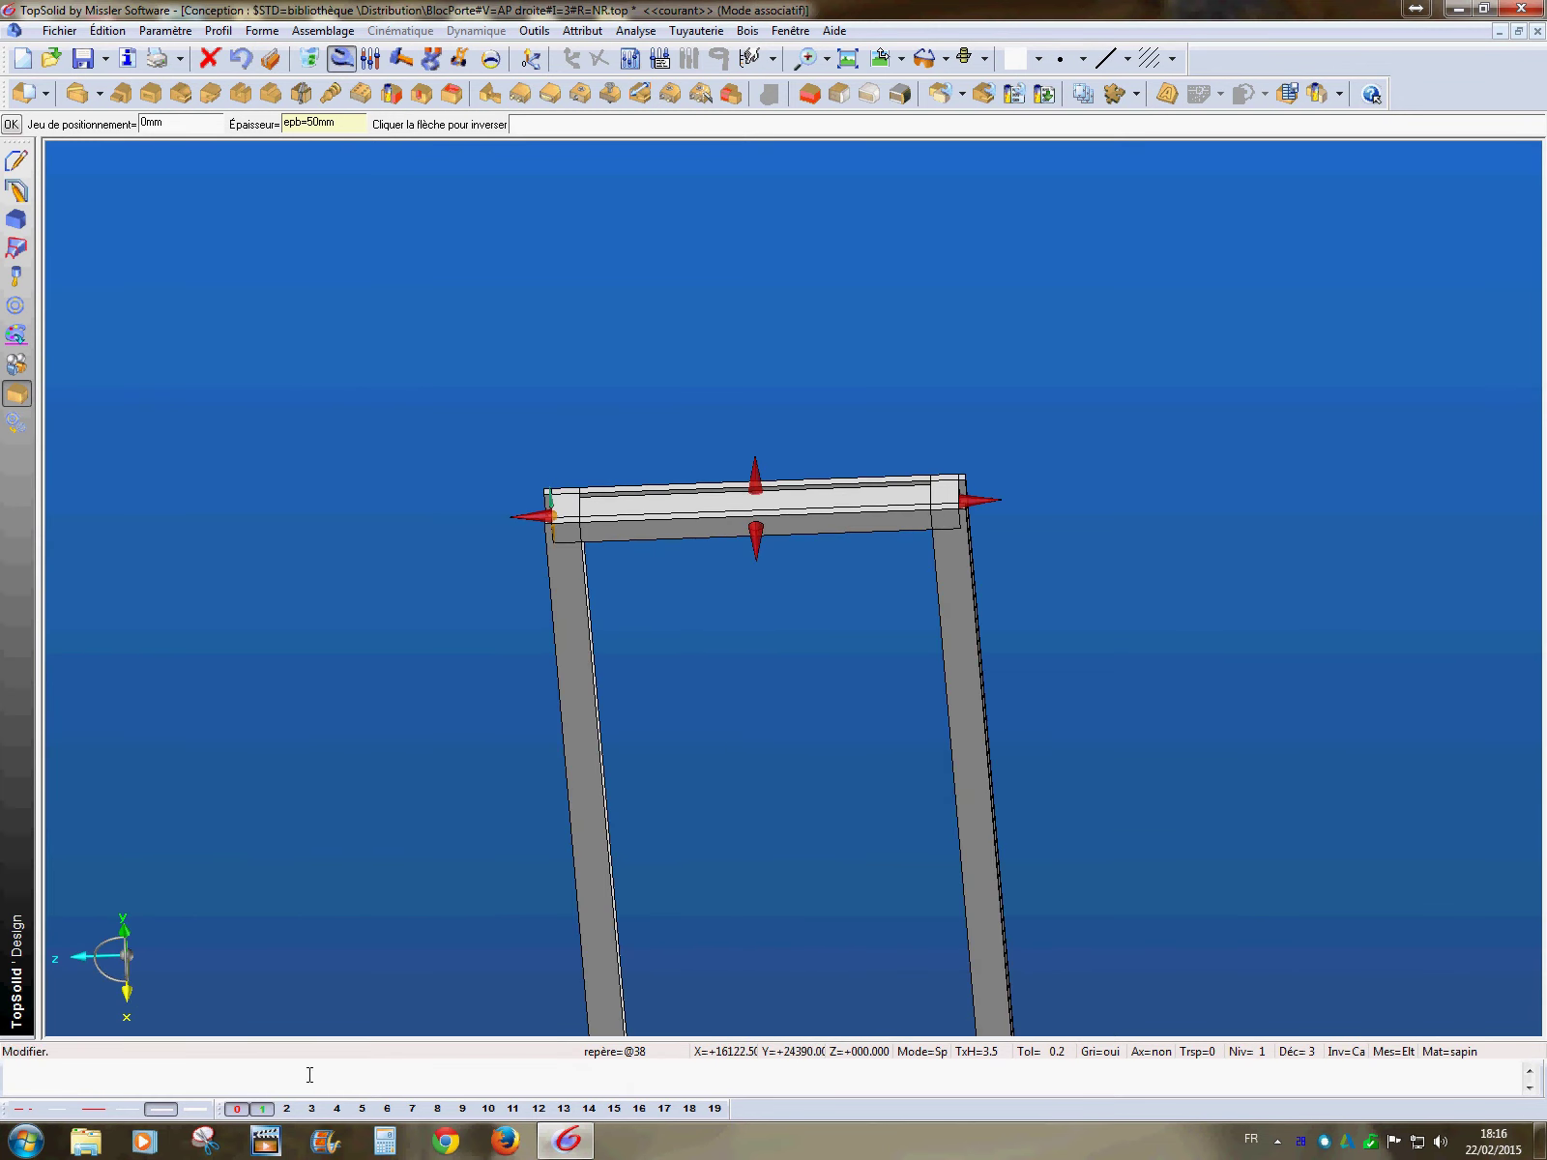
pyautogui.rightClick(286, 1109)
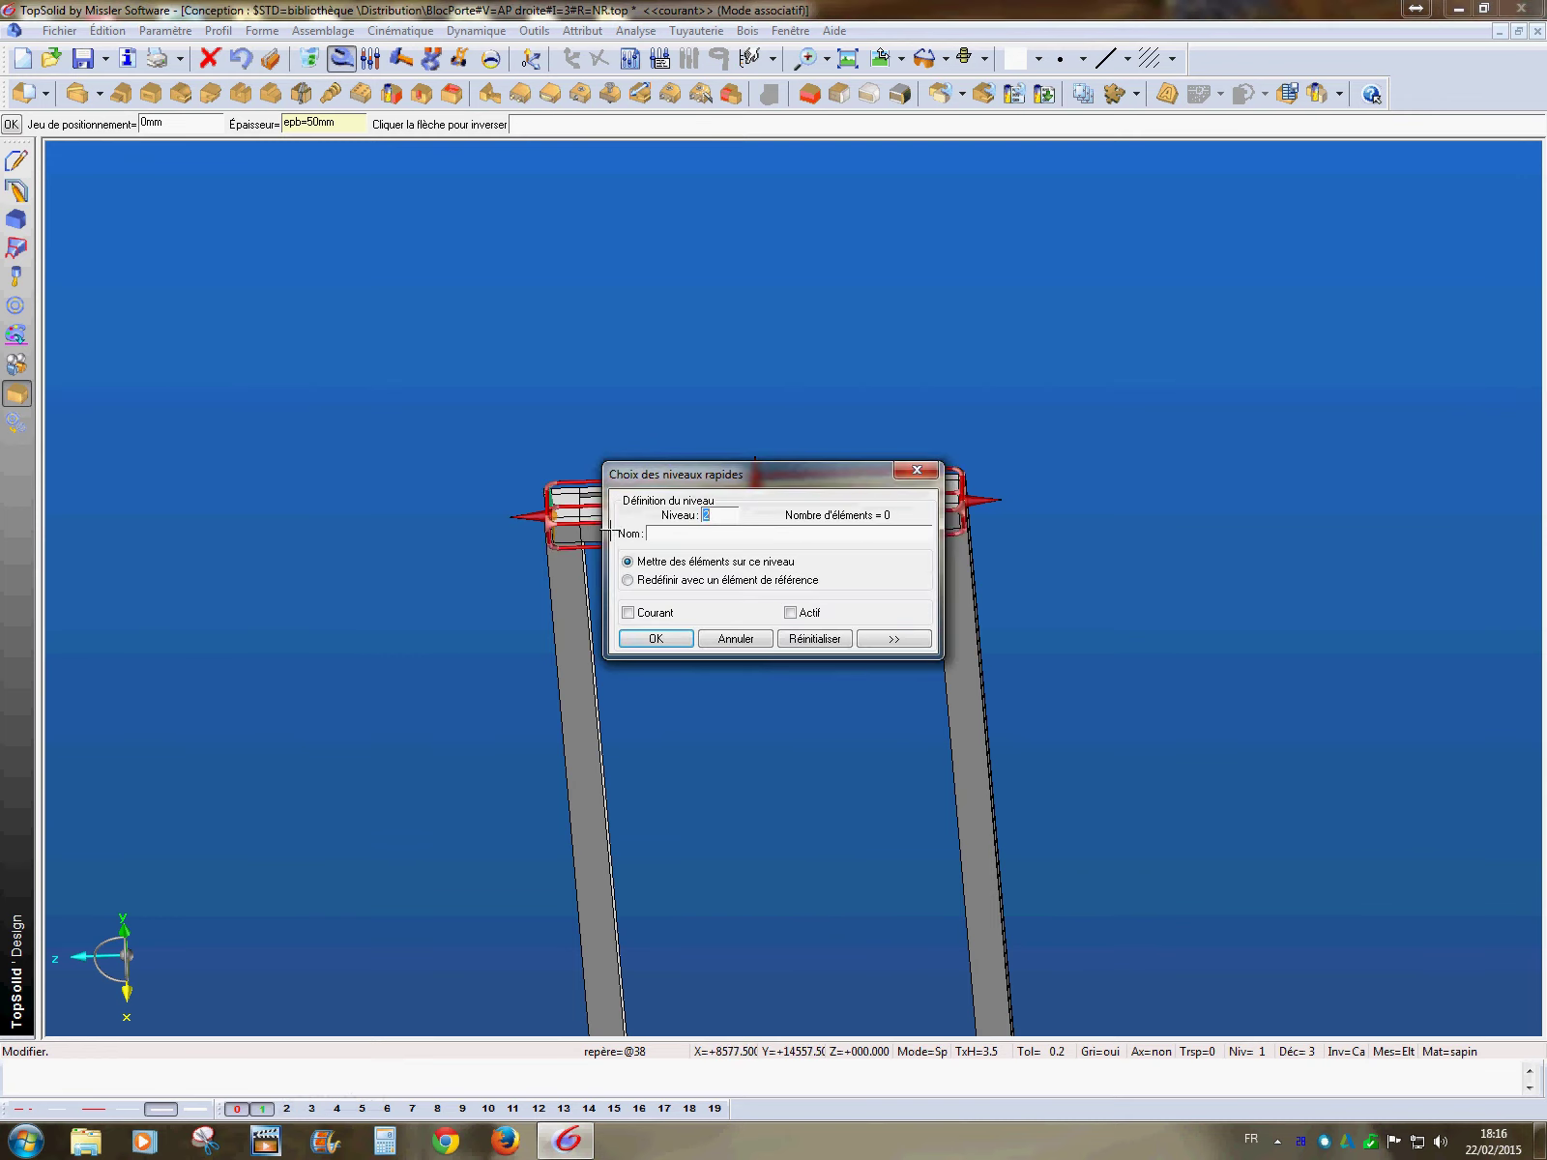
pyautogui.click(594, 528)
pyautogui.click(656, 638)
pyautogui.moveTo(701, 684); pyautogui.dragTo(742, 704, button='middle')
pyautogui.press('Return')
# - Copy the upright's groove operation onto that upright's top end face, with the end face's edge as the trajectory
pyautogui.scroll(2, 578, 474)
pyautogui.moveTo(585, 460); pyautogui.dragTo(609, 566, button='middle')
pyautogui.click(15, 218)
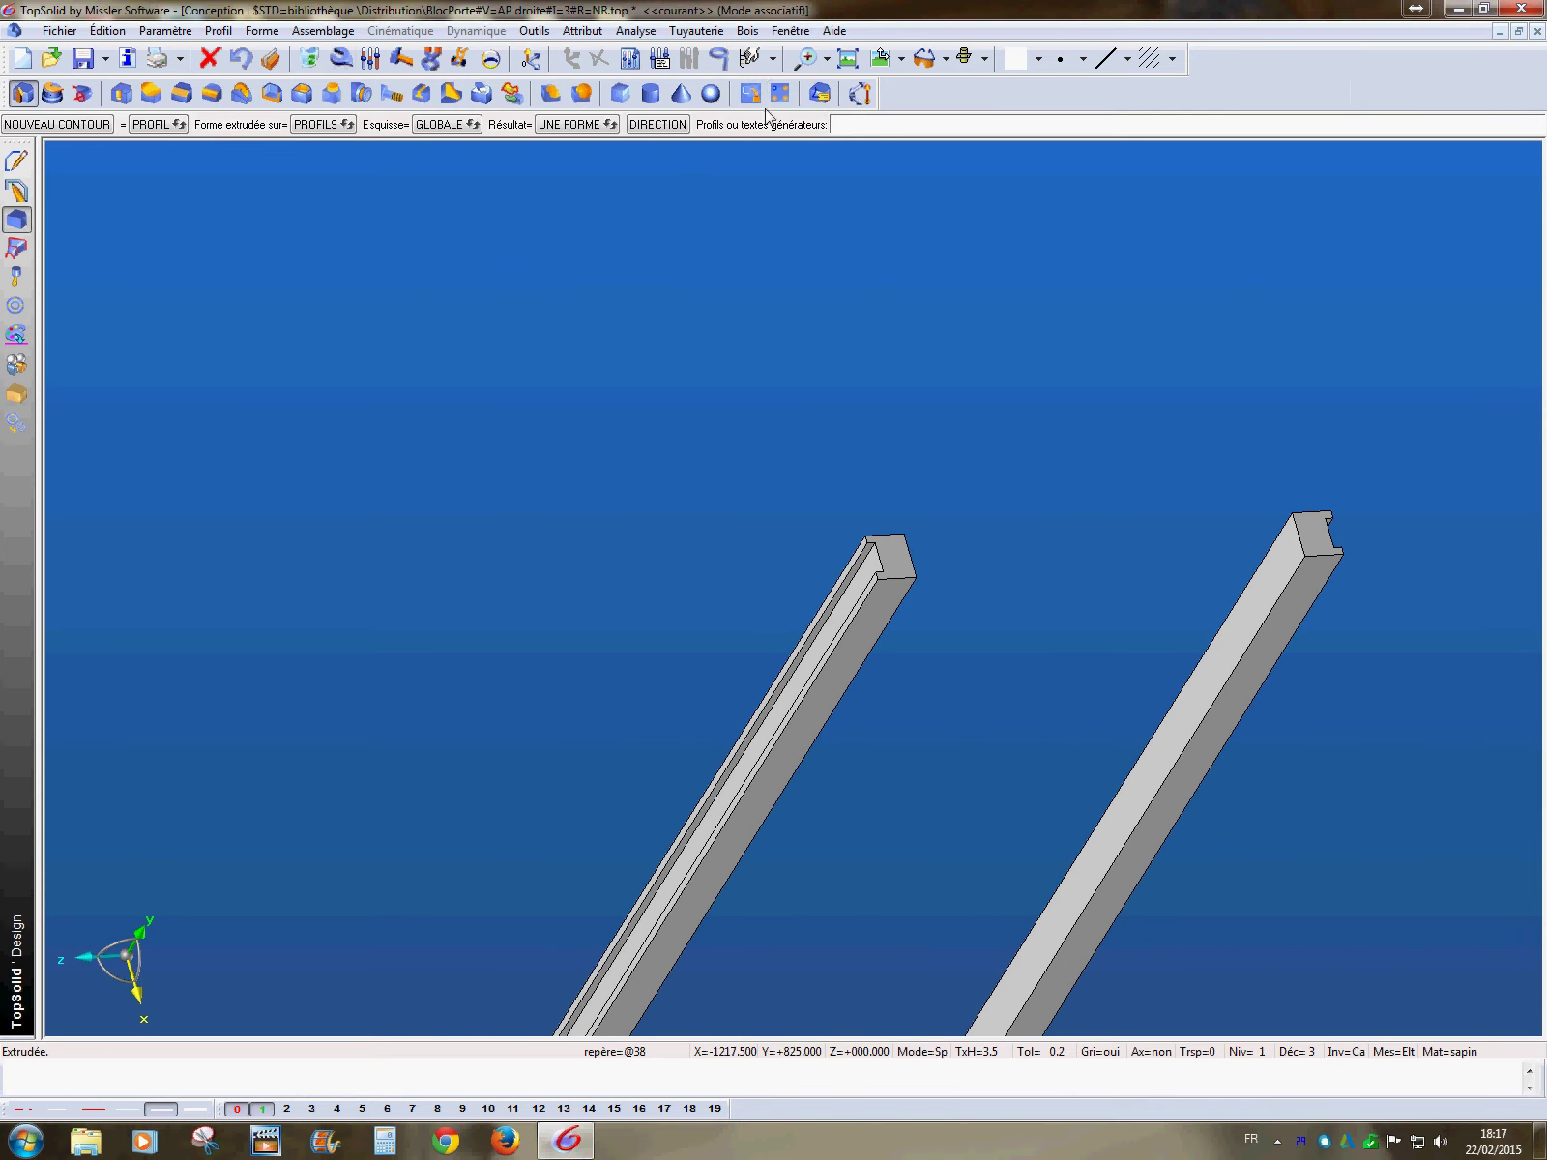
pyautogui.click(752, 94)
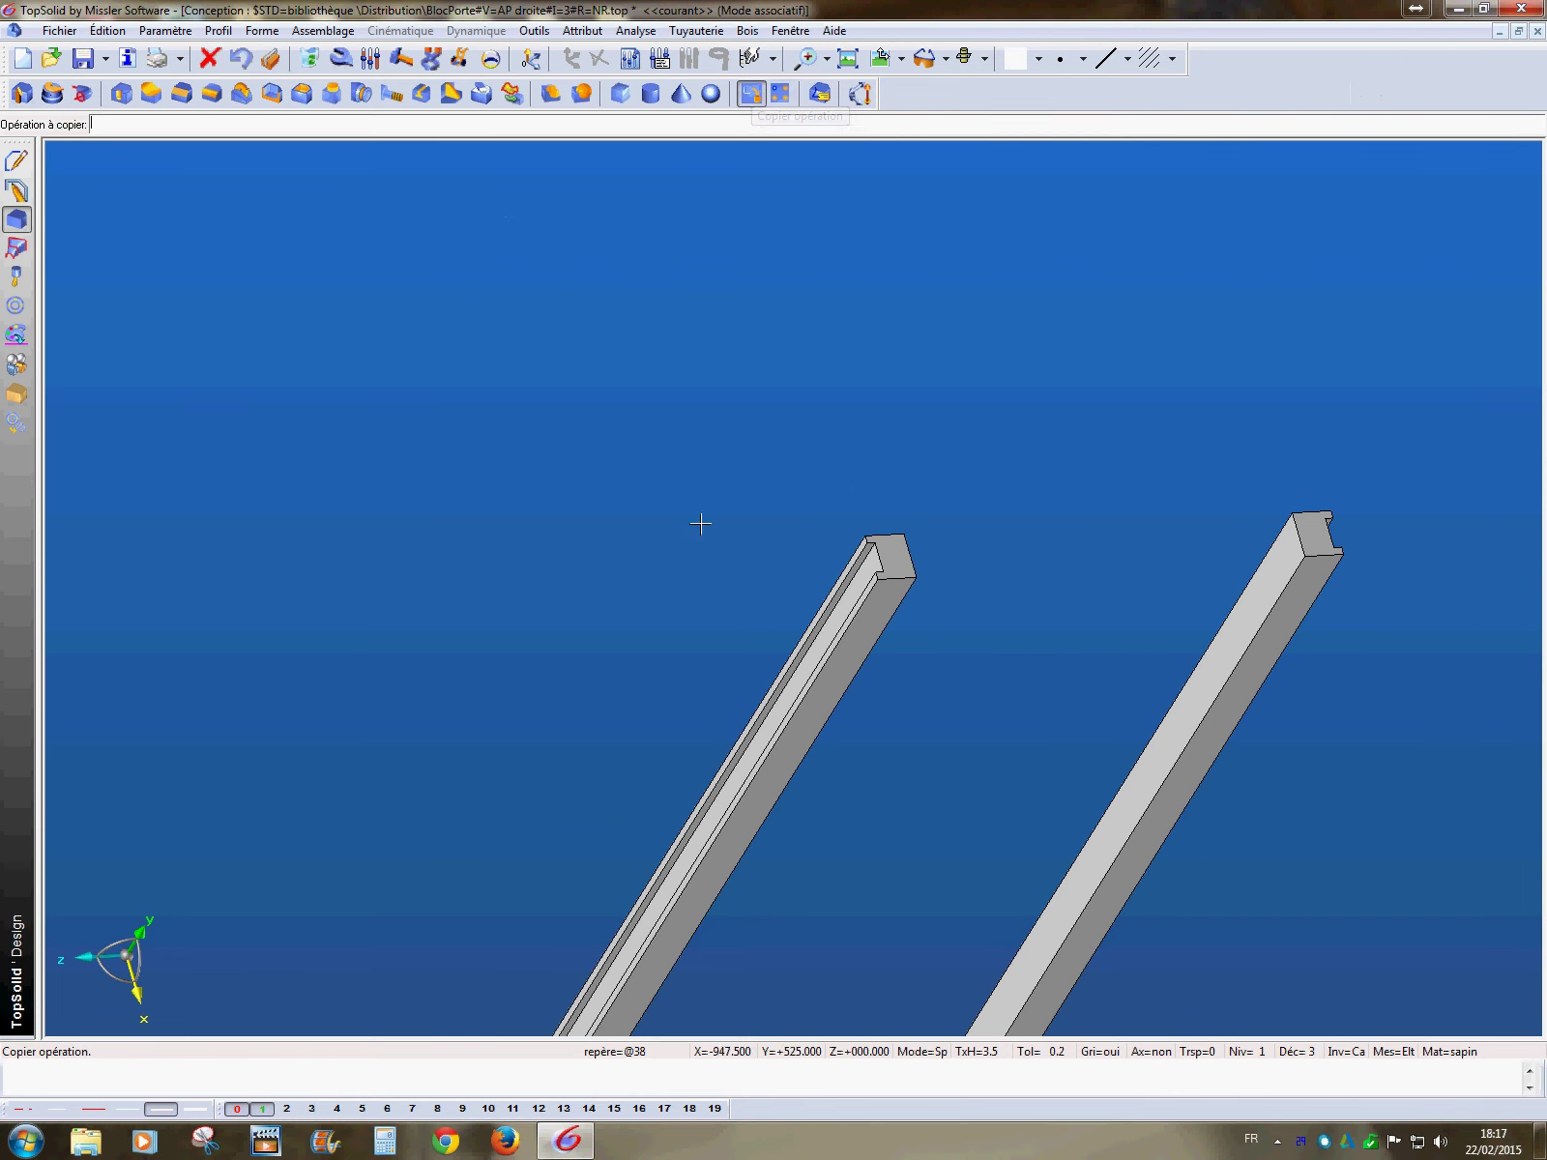
pyautogui.click(863, 616)
pyautogui.click(922, 586)
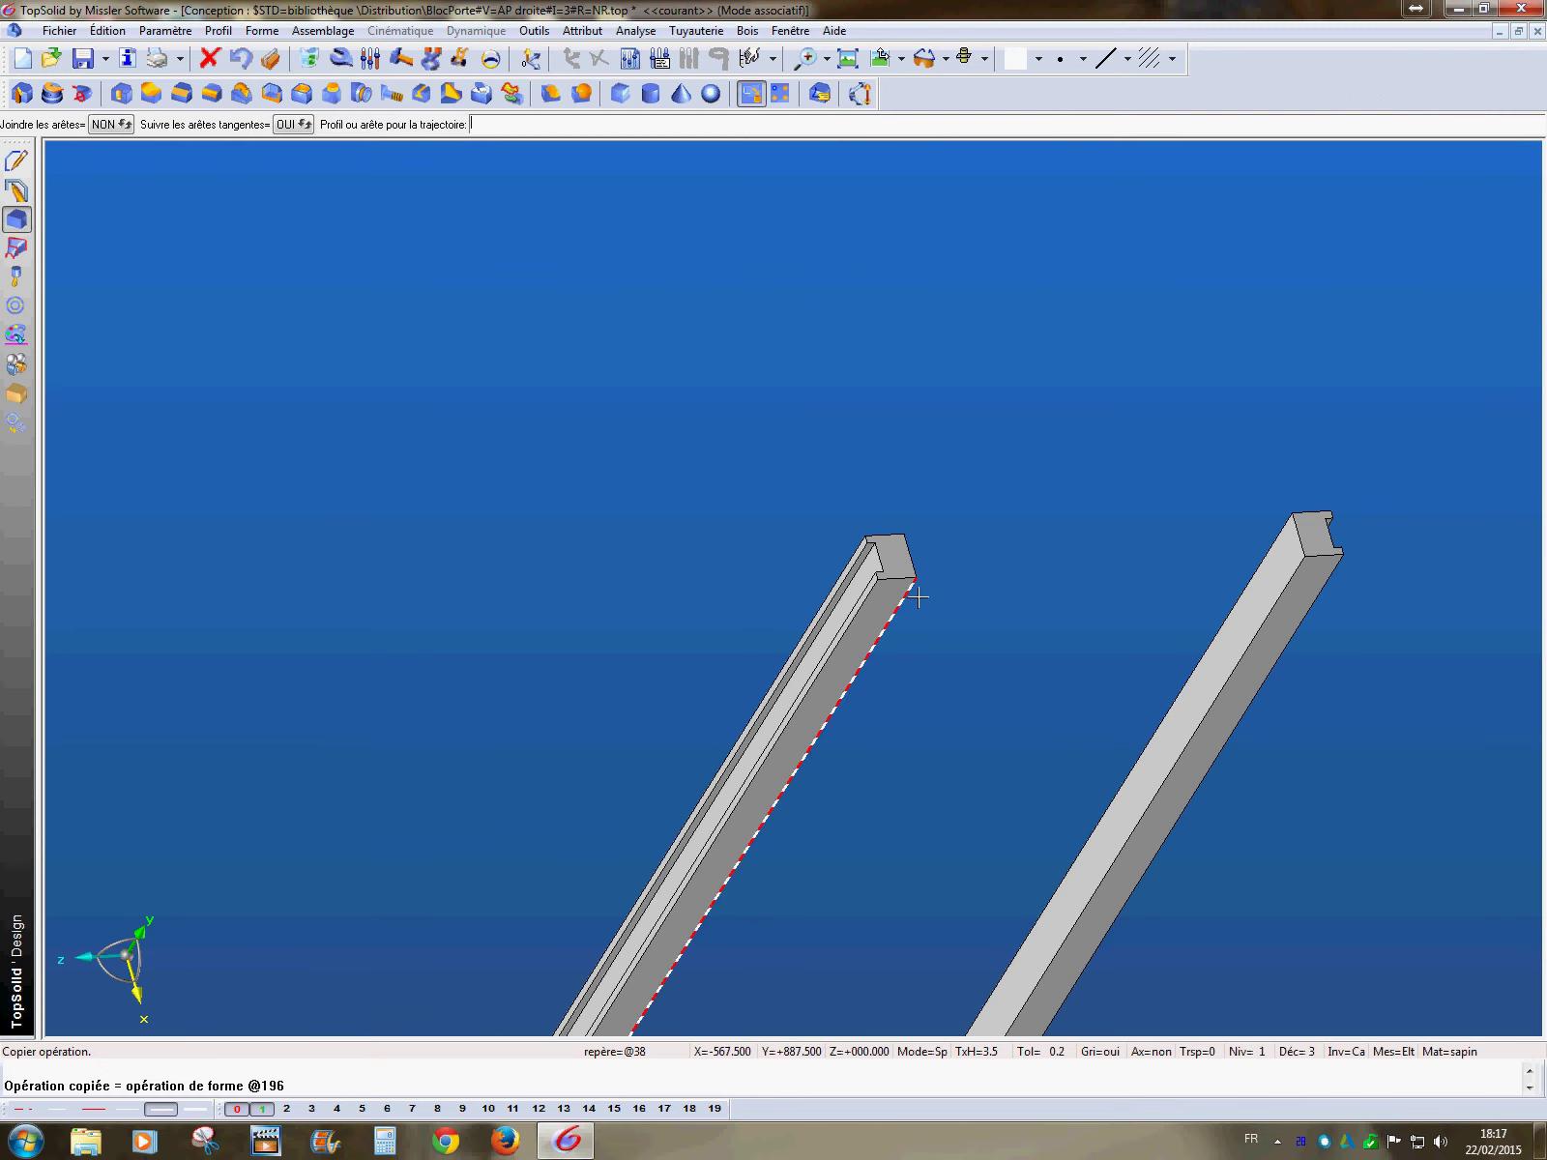
pyautogui.click(918, 591)
# - Copy the same groove operation onto the other upright's top end face and show level 2 again
pyautogui.moveTo(1056, 571); pyautogui.dragTo(949, 587, button='middle')
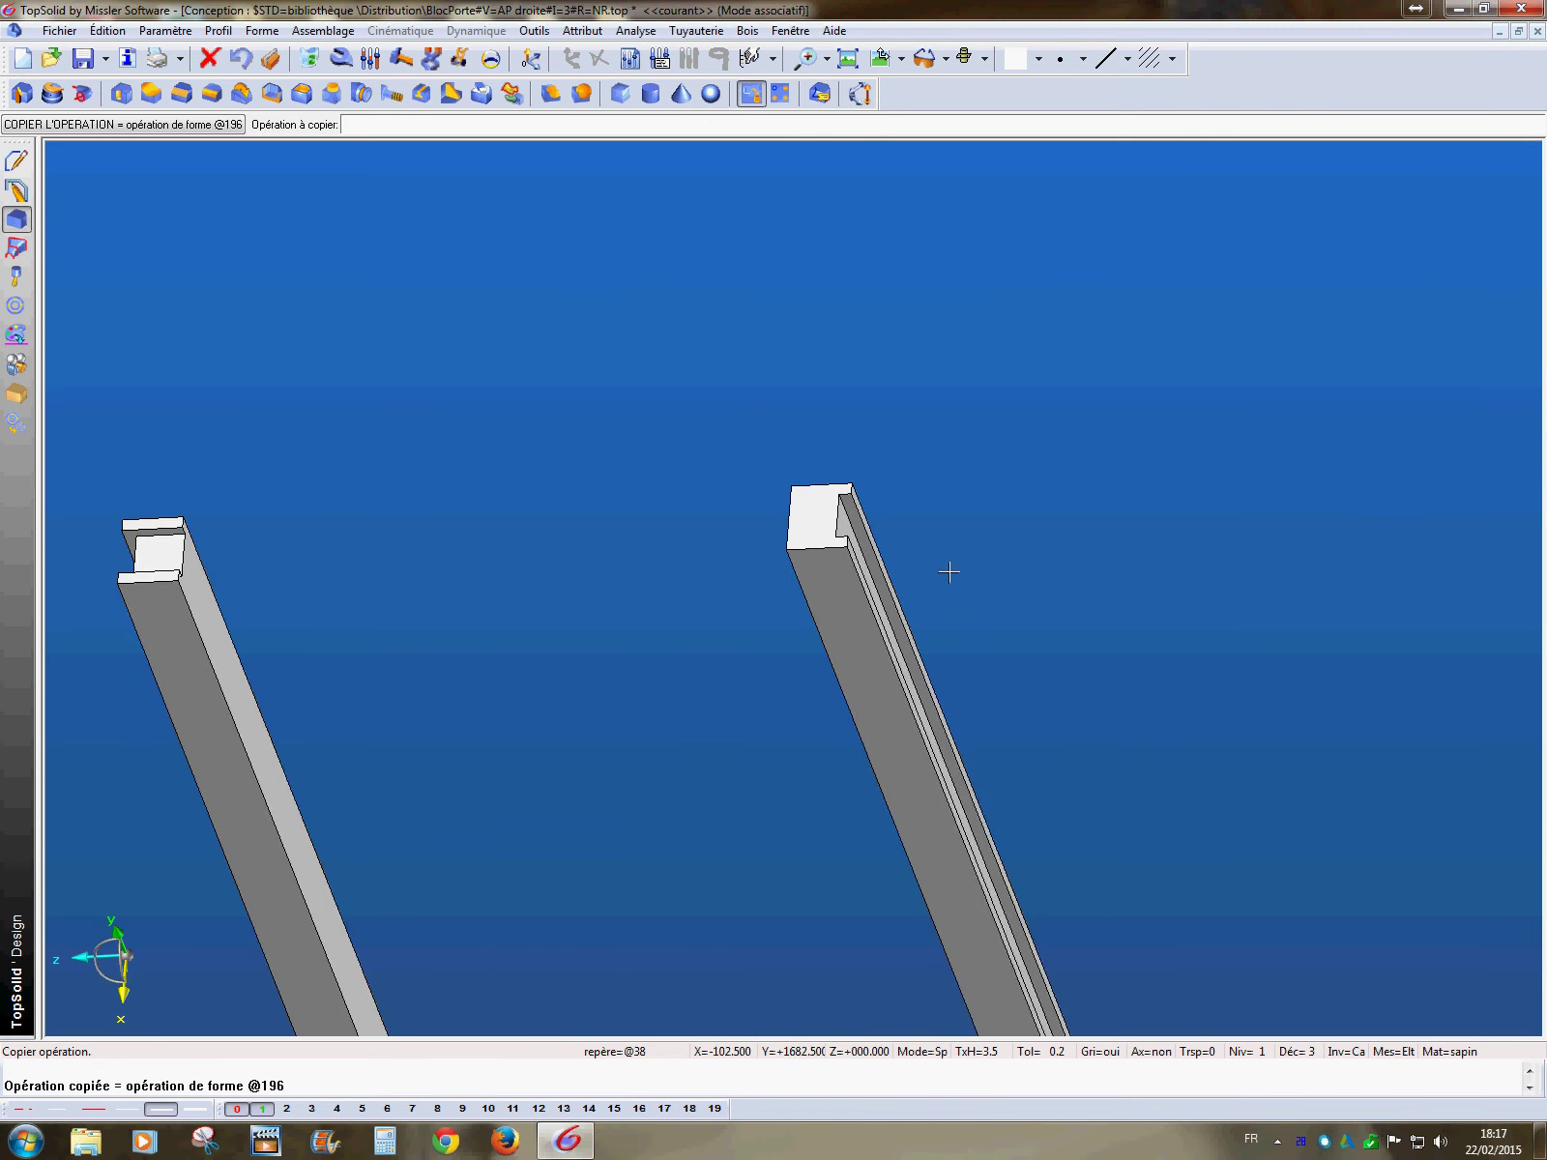
pyautogui.middleClick(608, 331)
pyautogui.click(823, 528)
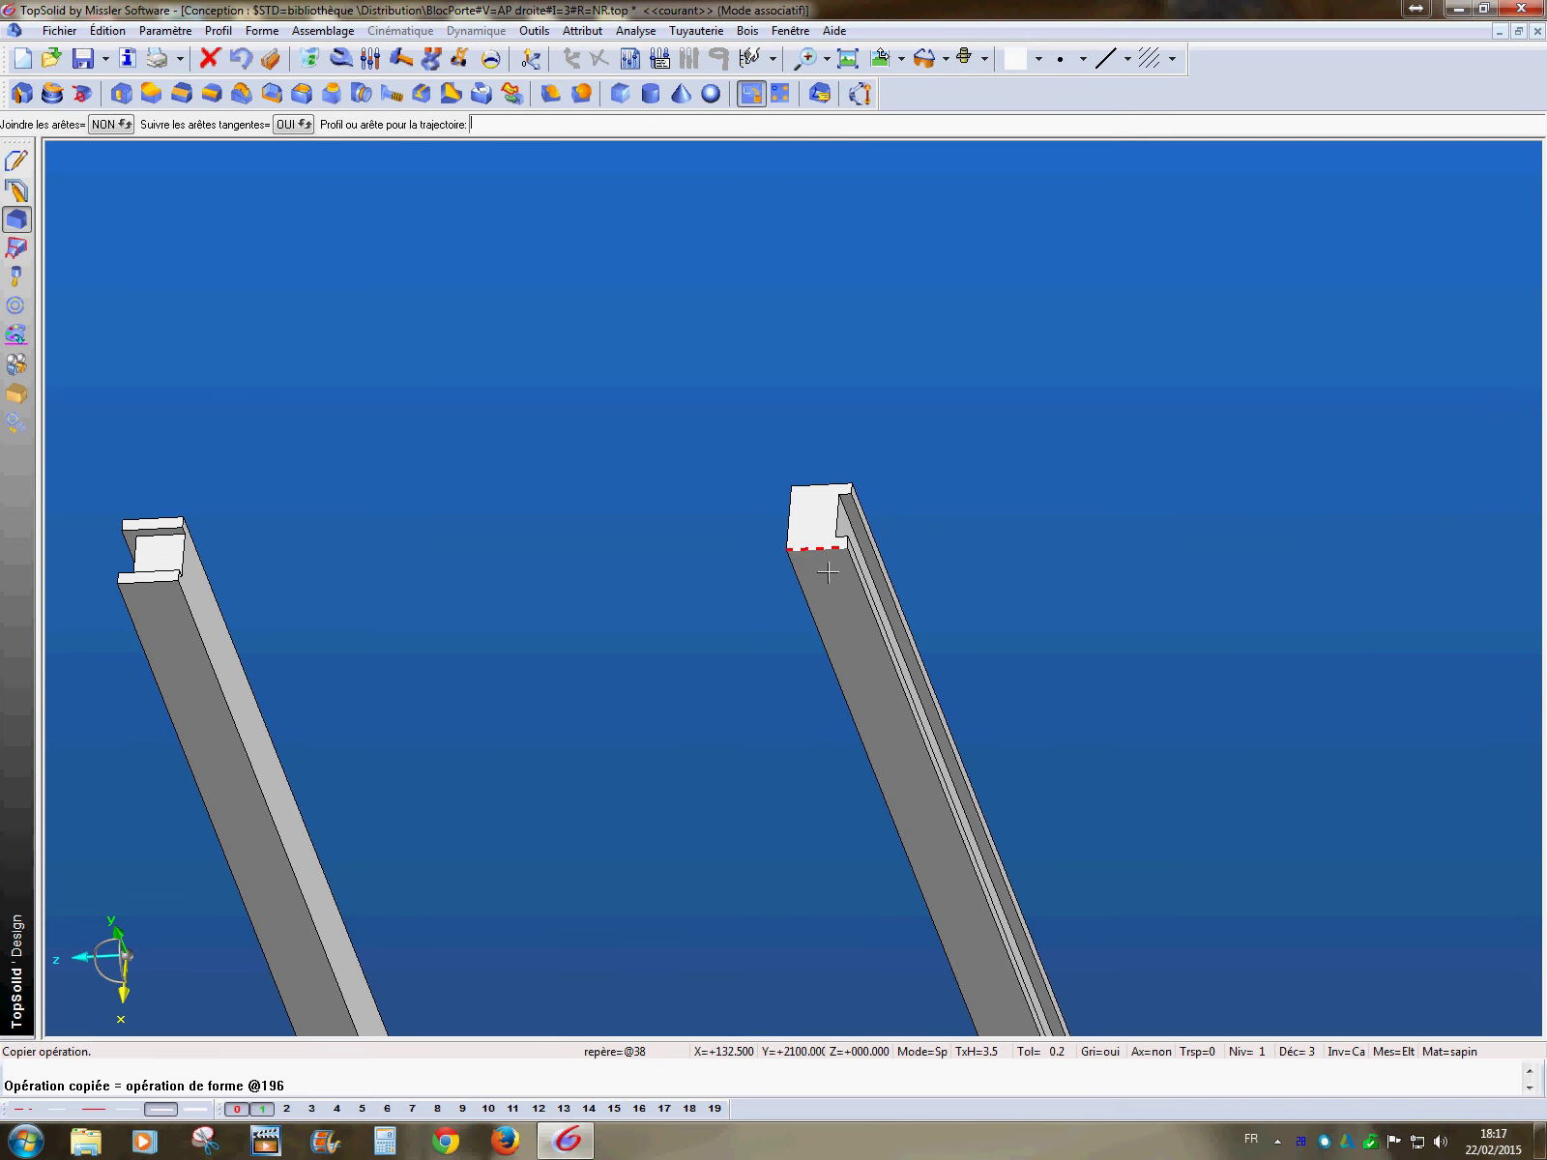
pyautogui.click(825, 562)
pyautogui.middleClick(683, 503)
pyautogui.scroll(-2, 657, 570)
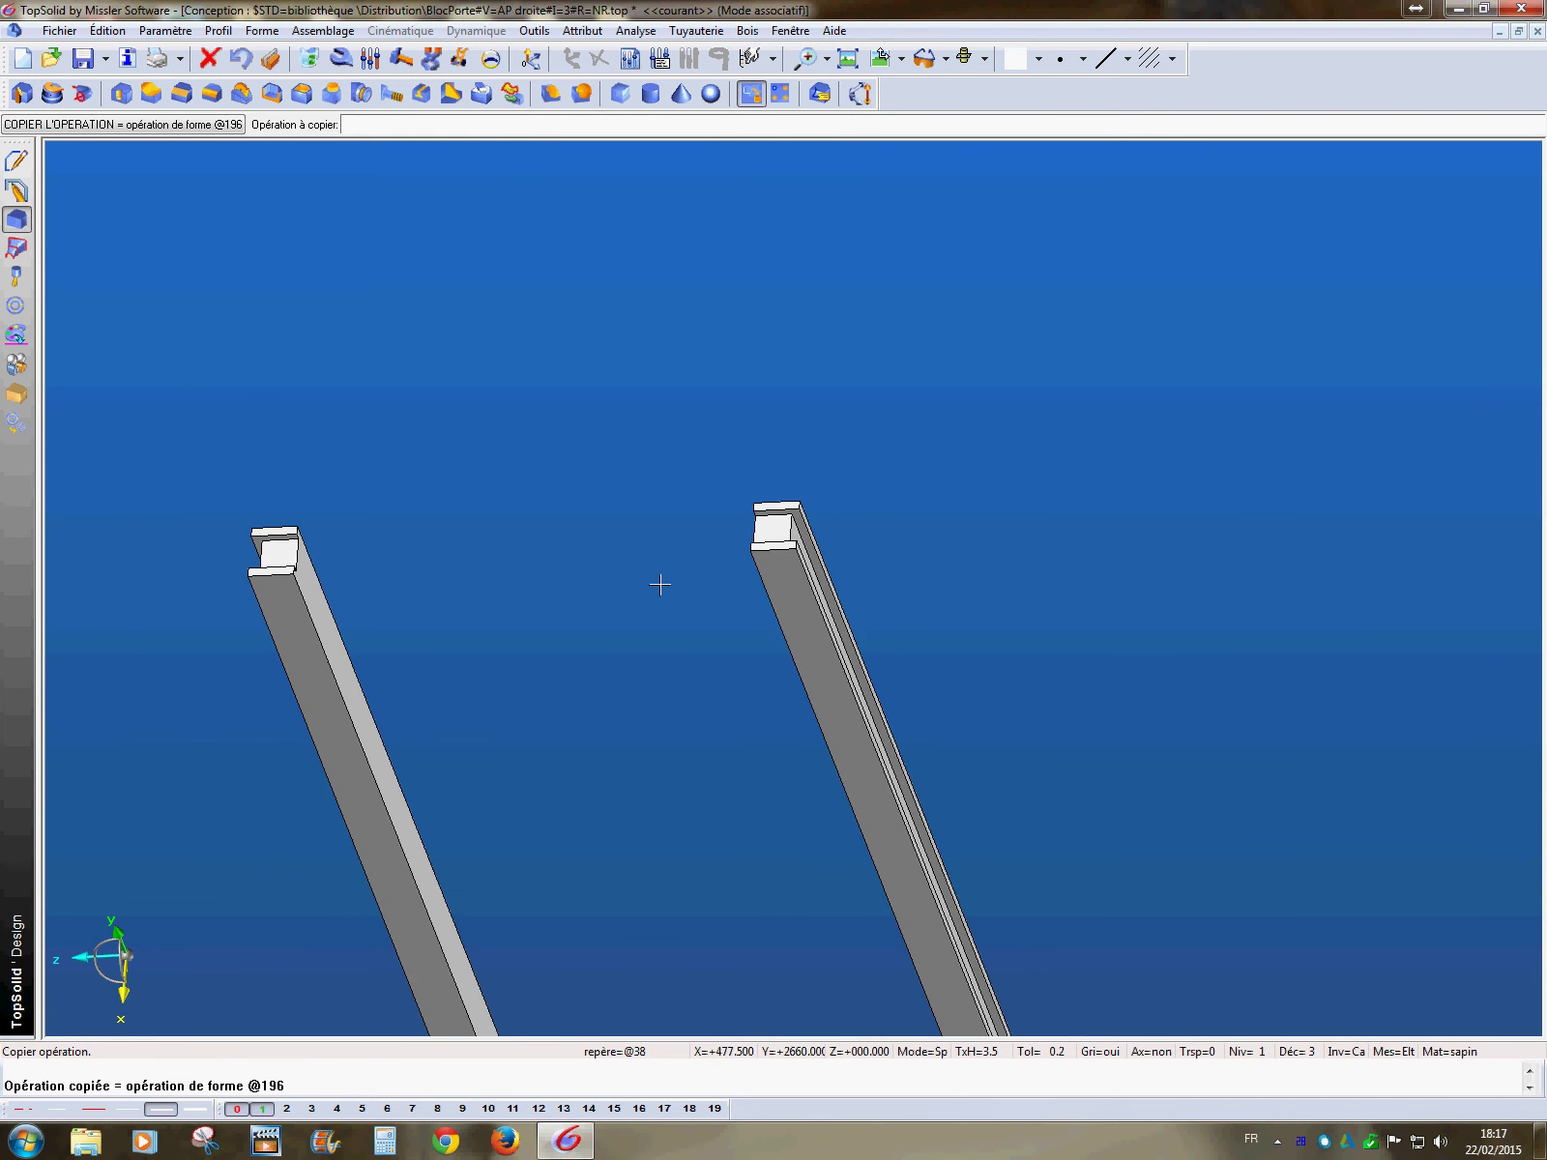
pyautogui.click(287, 1110)
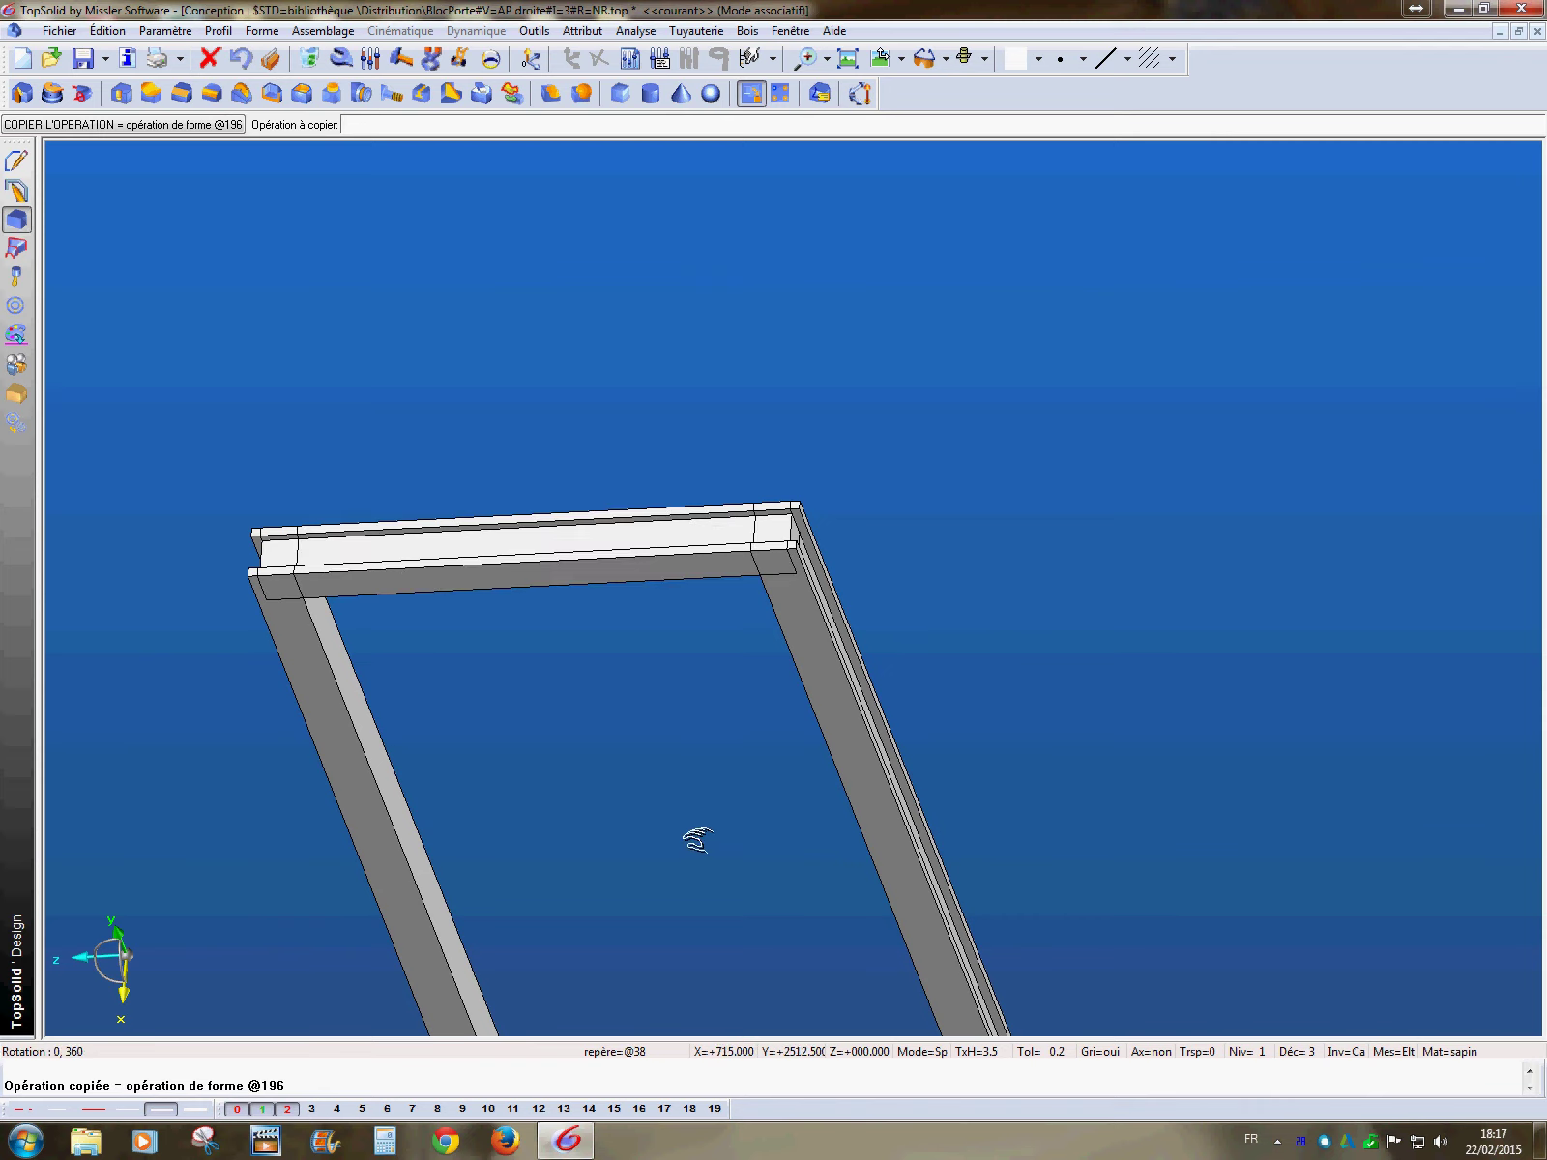
# - Cut a 15 mm wide rebate with a router bit (Mèches) along the inner edge of one upright
pyautogui.moveTo(691, 832); pyautogui.dragTo(732, 772, button='middle')
pyautogui.scroll(2, 747, 749)
pyautogui.moveTo(799, 719); pyautogui.dragTo(805, 793, button='middle')
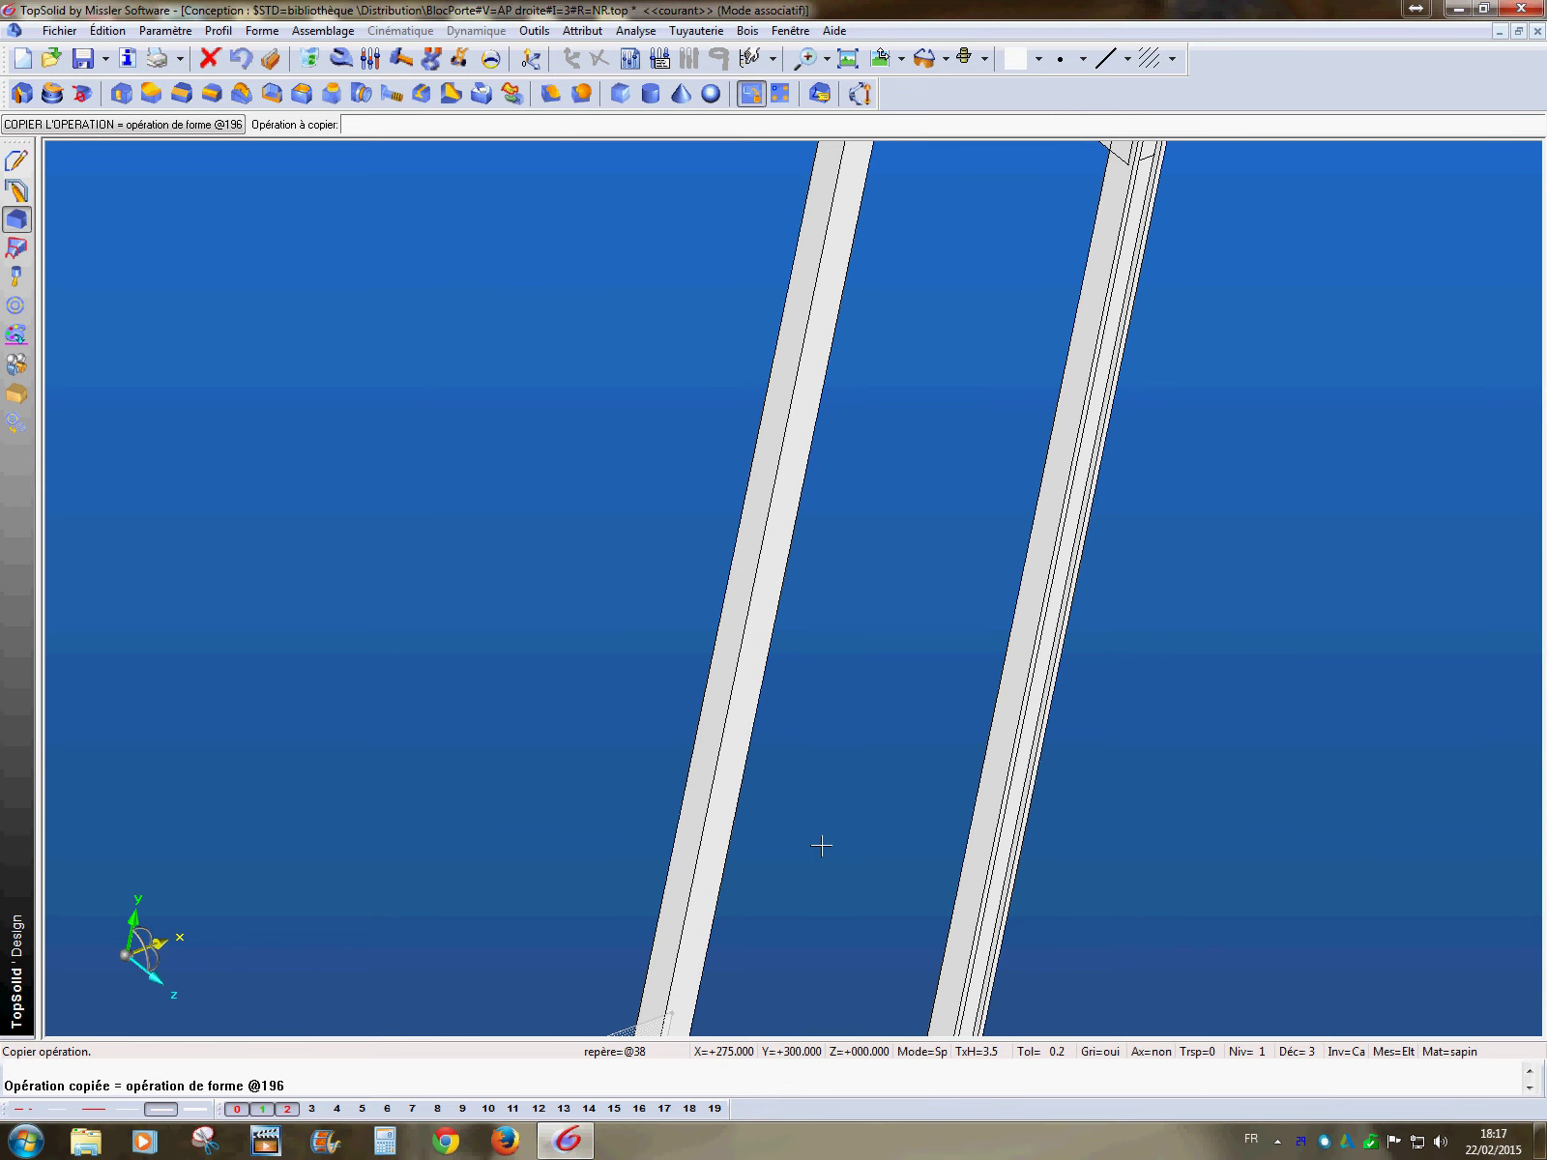
pyautogui.moveTo(821, 846); pyautogui.dragTo(821, 793, button='middle')
pyautogui.moveTo(876, 699); pyautogui.dragTo(868, 812, button='middle')
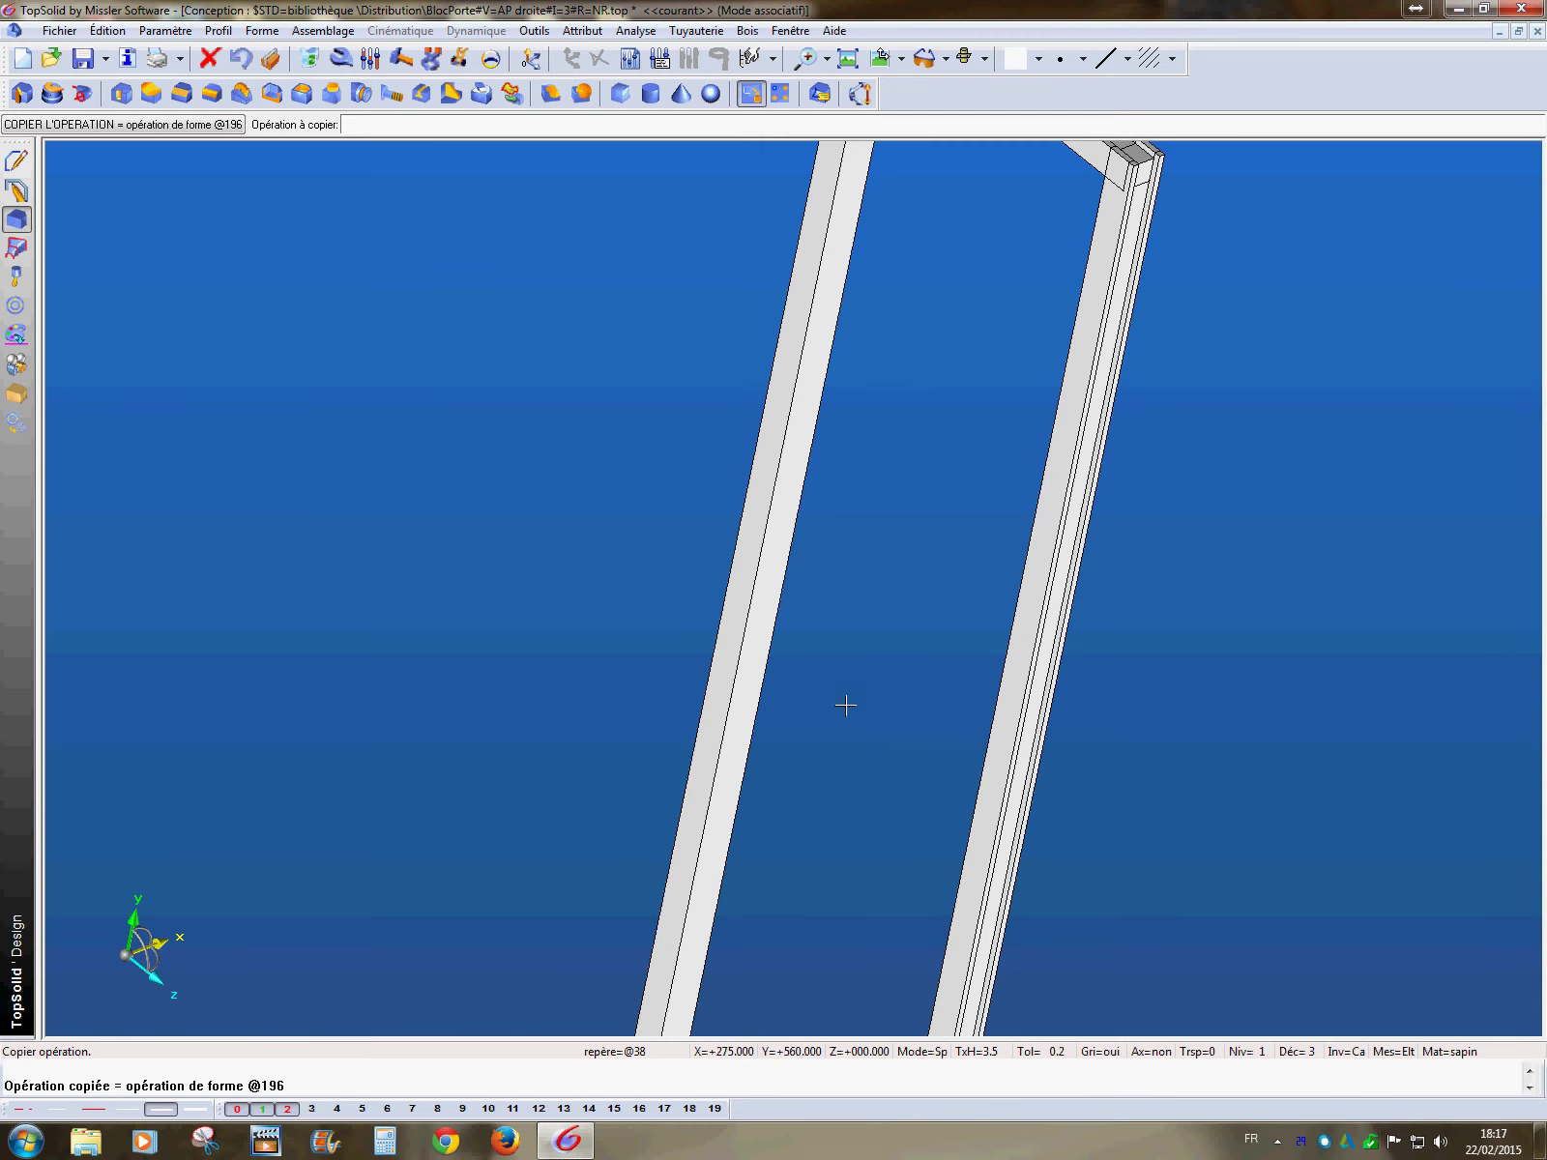
pyautogui.moveTo(843, 691); pyautogui.dragTo(812, 847, button='middle')
pyautogui.click(16, 393)
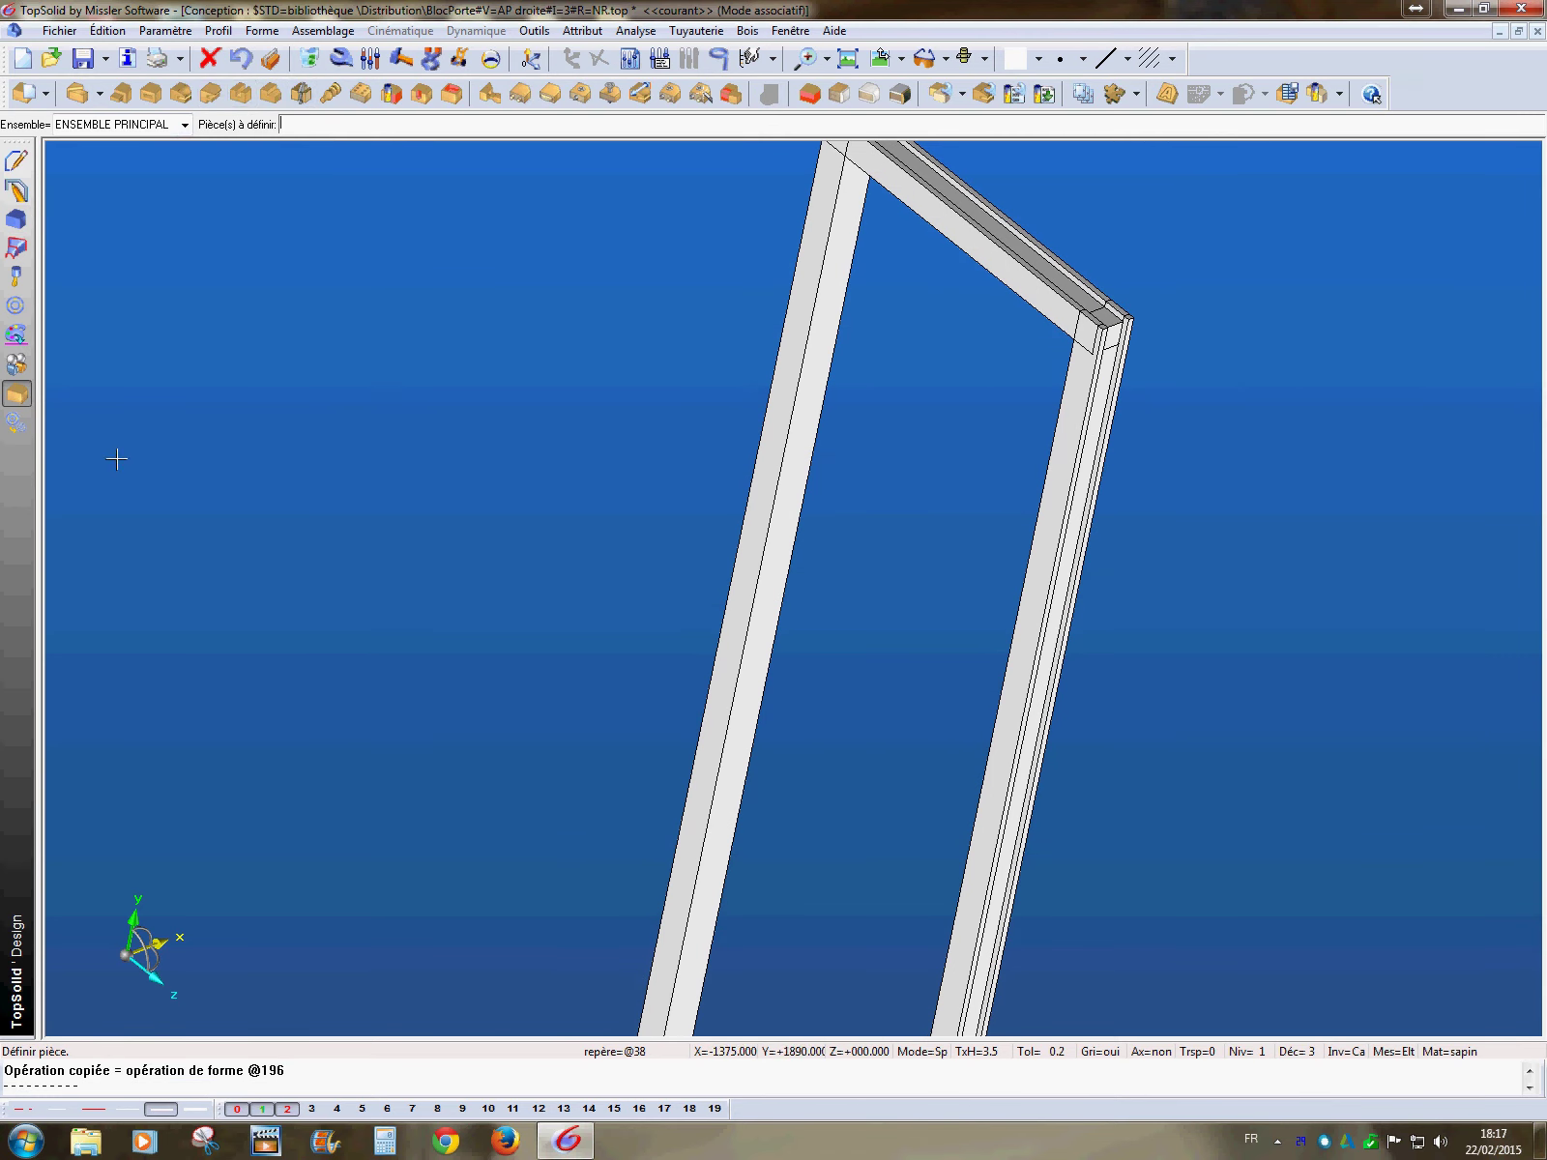
pyautogui.click(272, 93)
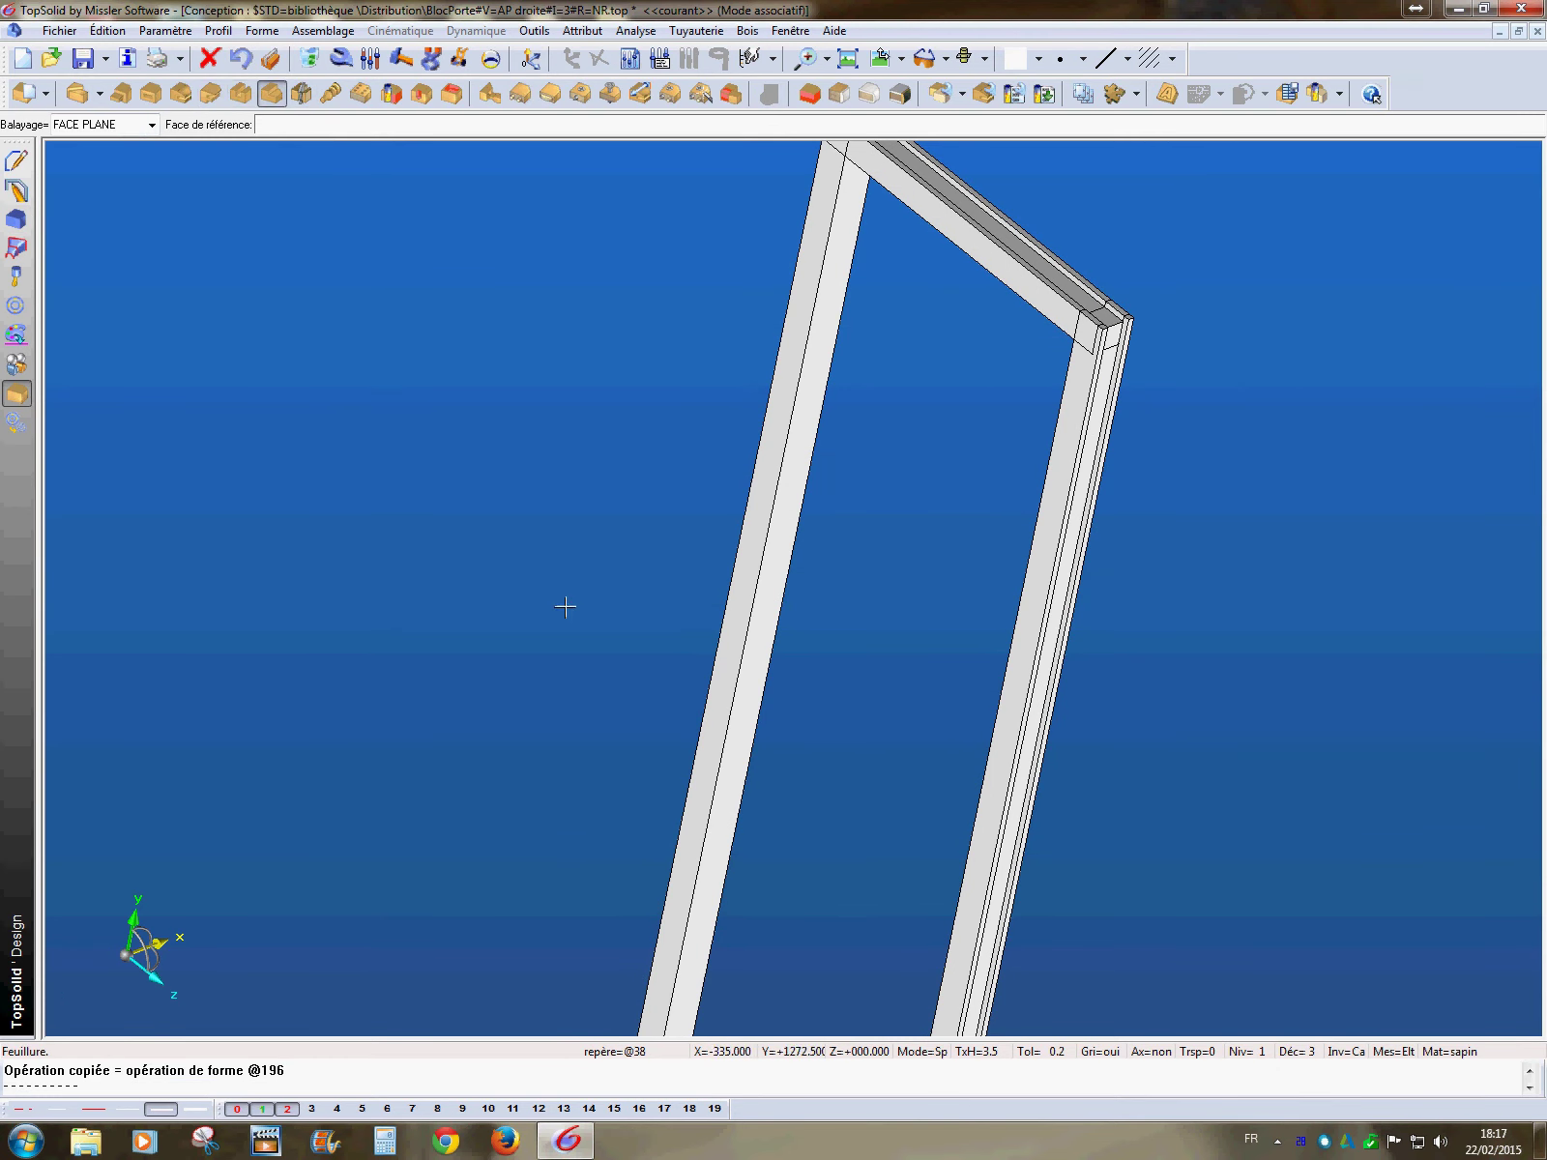
pyautogui.keyDown('shift'); pyautogui.moveTo(562, 607); pyautogui.dragTo(704, 877, button='middle'); pyautogui.keyUp('shift')
pyautogui.click(657, 801)
pyautogui.click(671, 811)
pyautogui.click(847, 710)
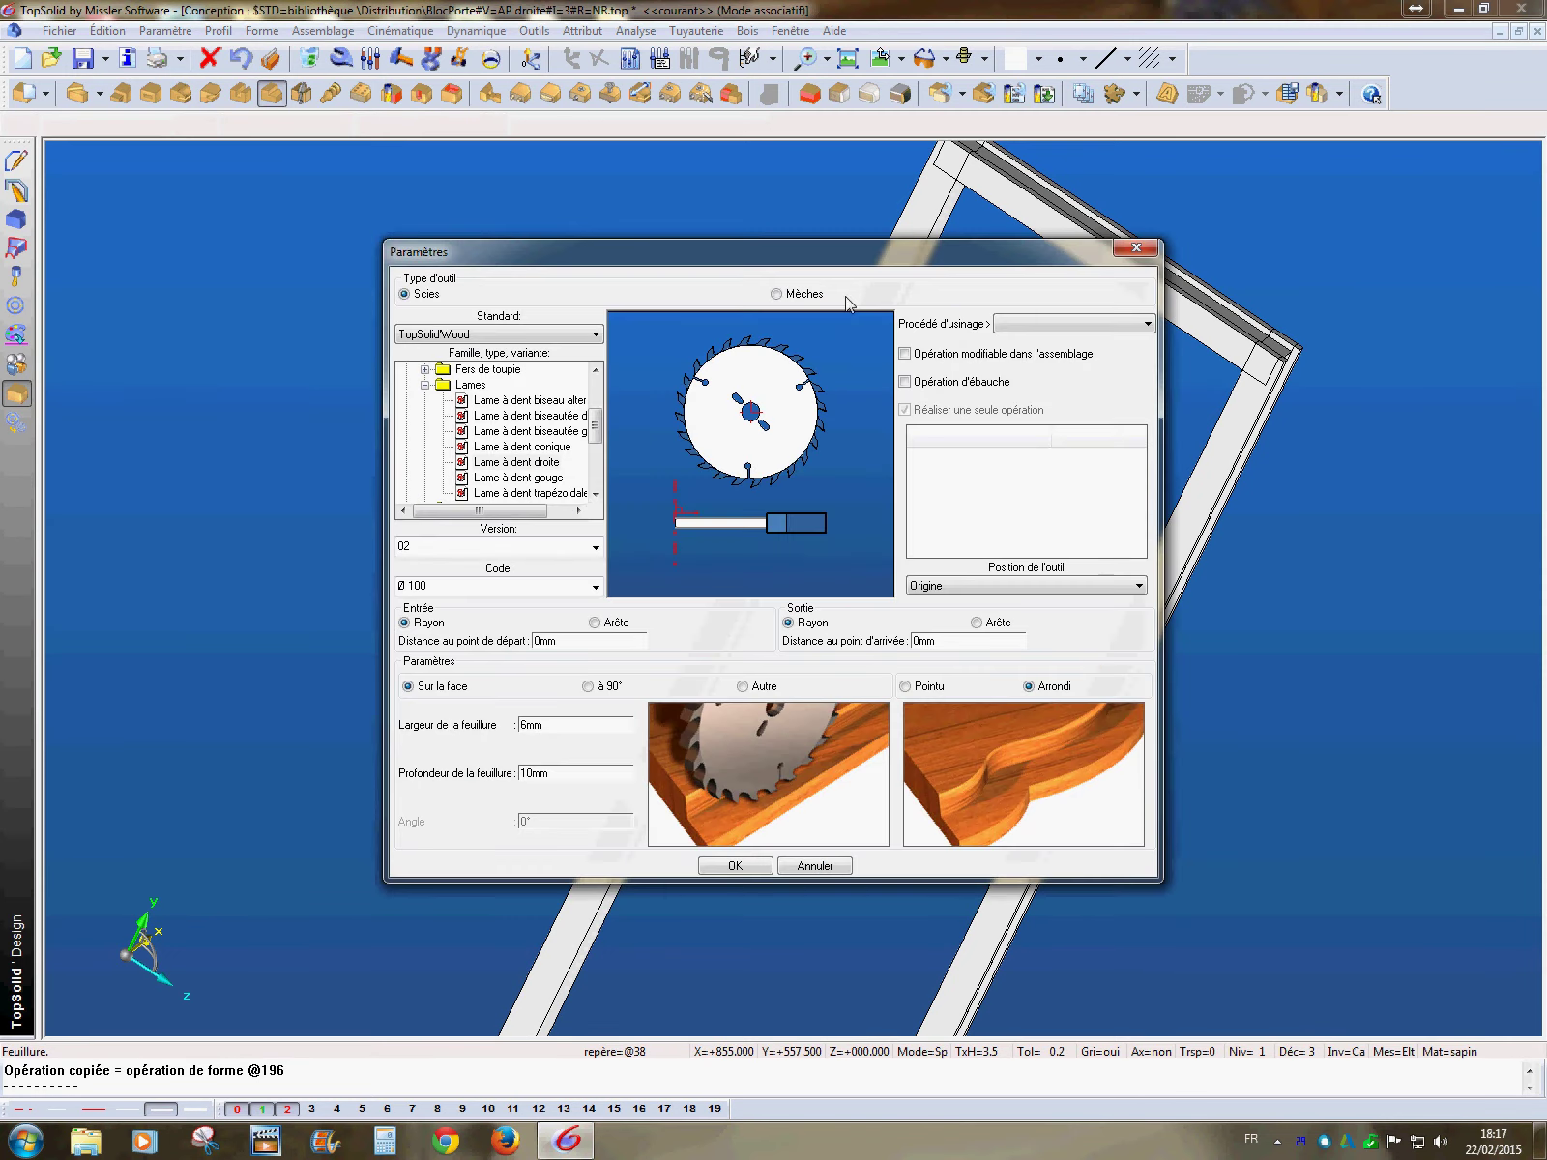
pyautogui.click(778, 295)
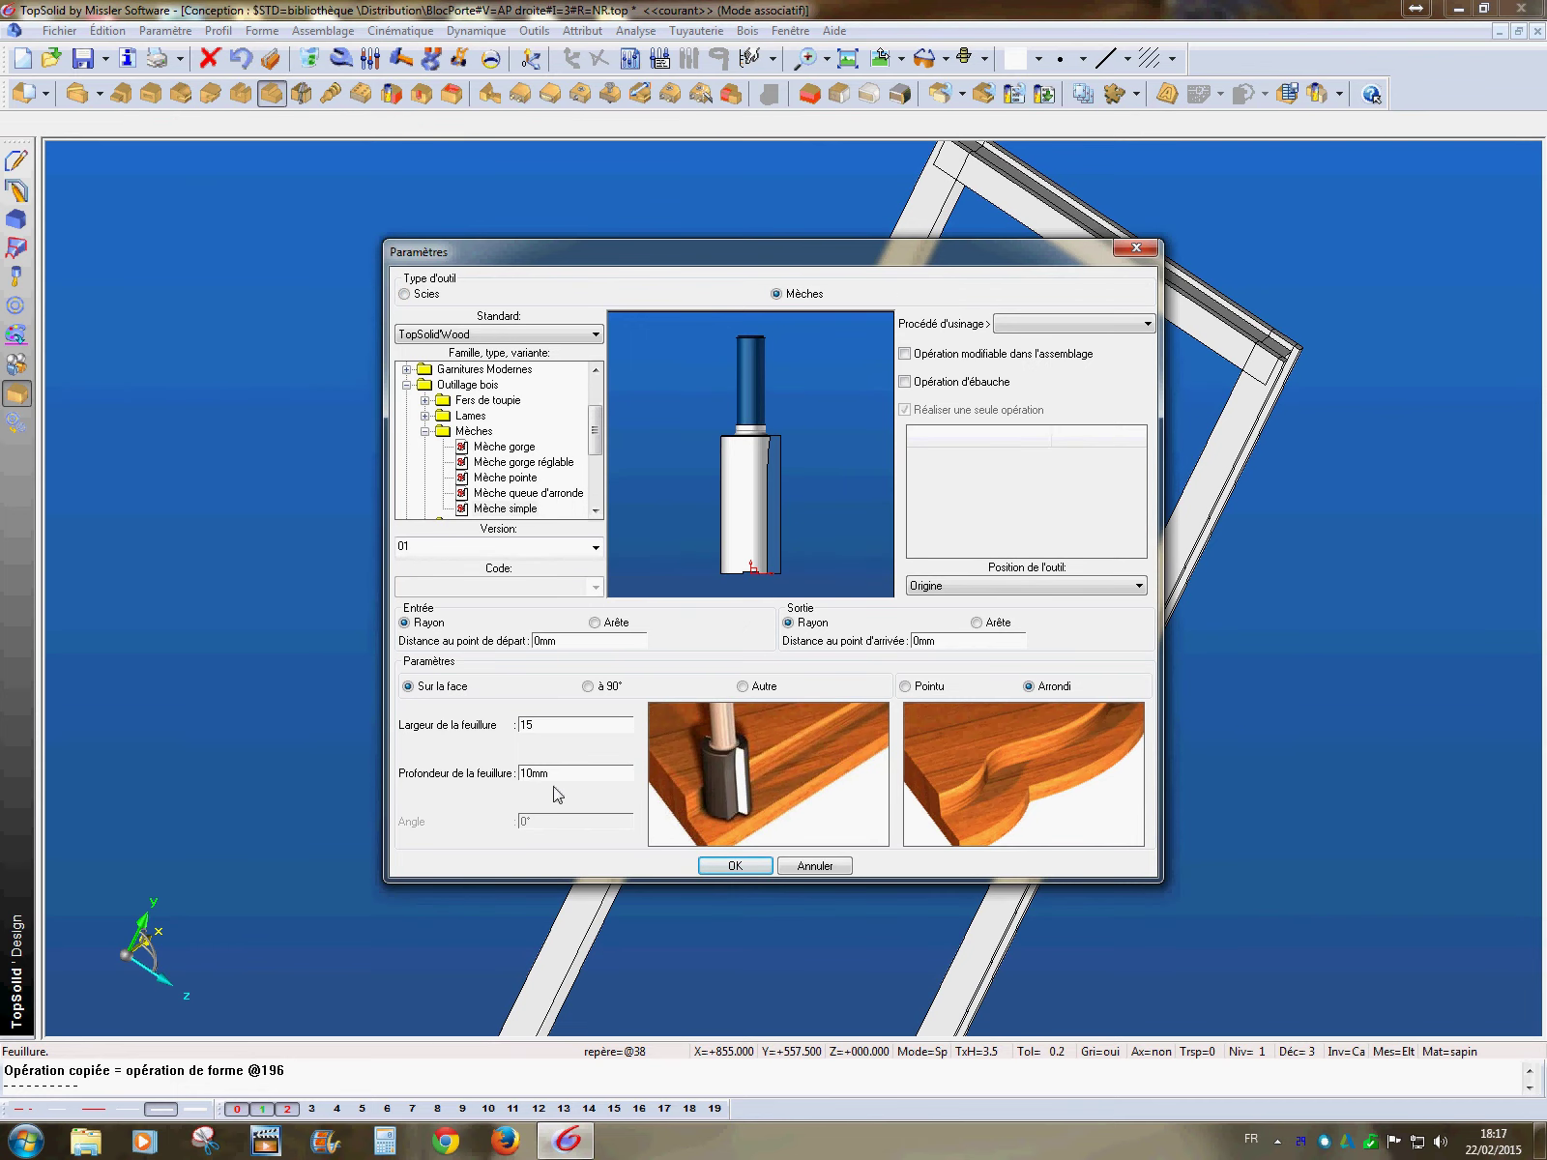
pyautogui.press('Tab')
pyautogui.click(733, 866)
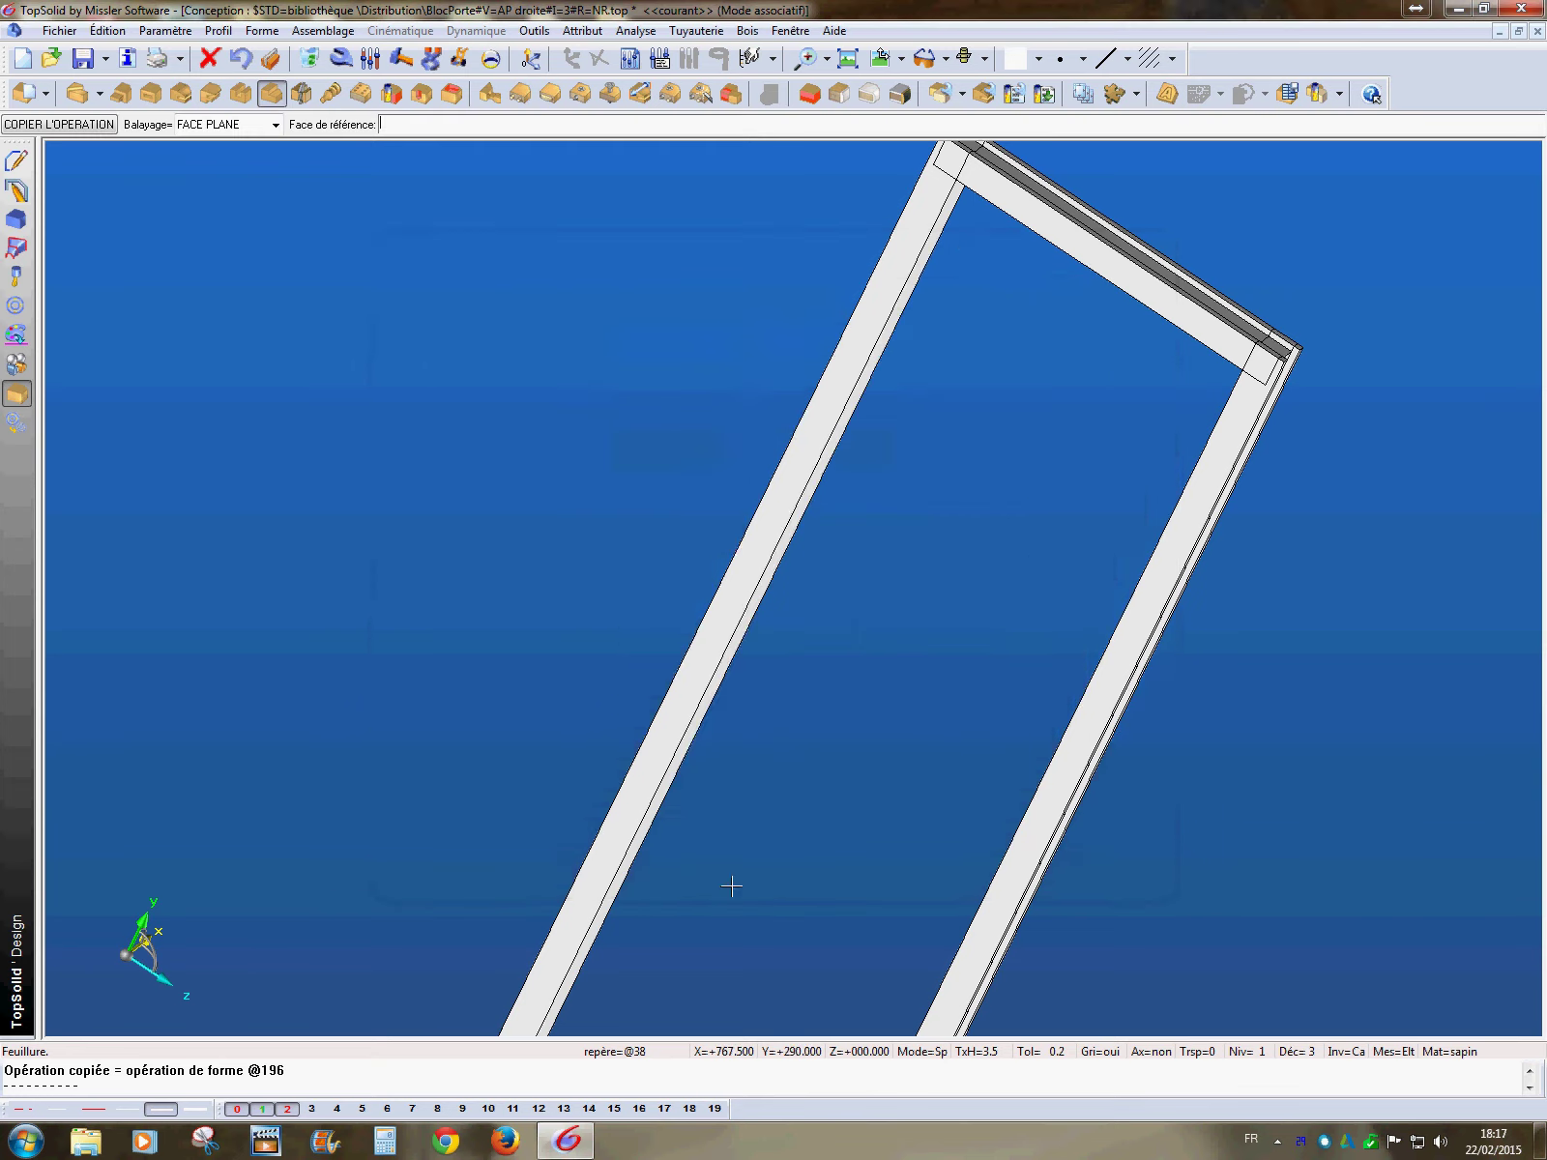
# - Cut the same rebate along the inner lower edge of the top rail
pyautogui.moveTo(946, 622); pyautogui.dragTo(784, 829, button='middle')
pyautogui.click(917, 434)
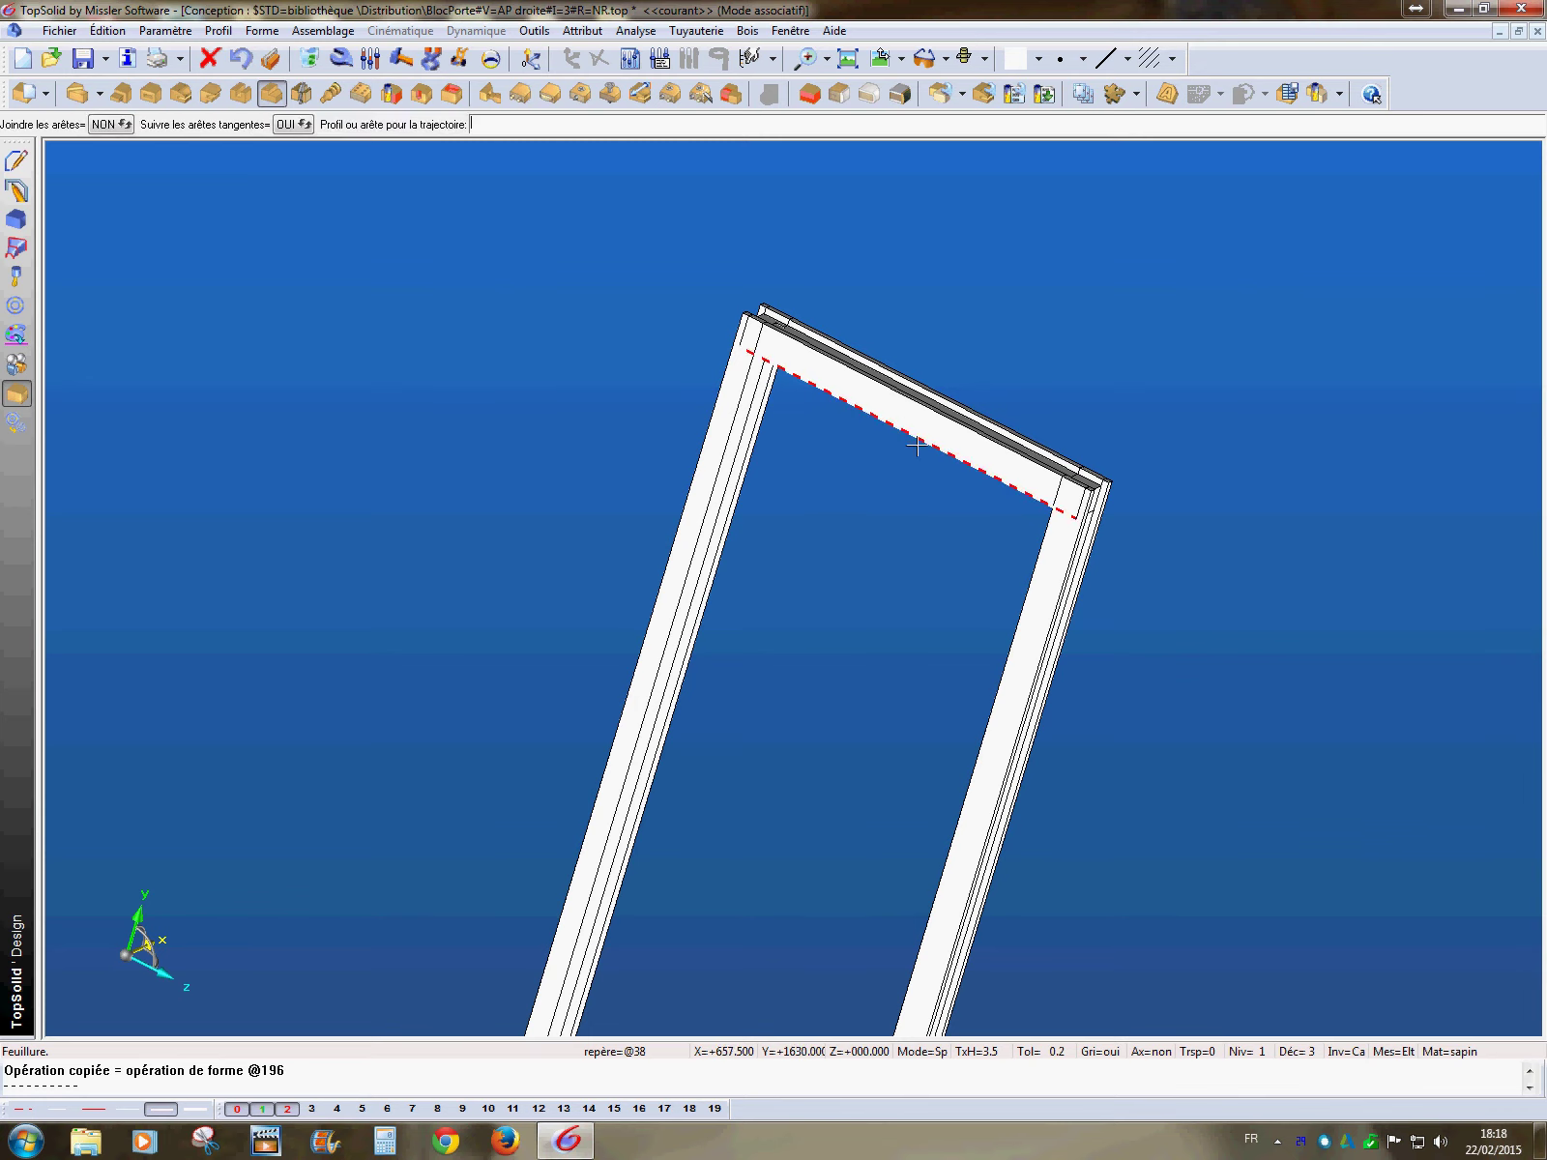
pyautogui.click(915, 440)
pyautogui.middleClick(870, 543)
# - Cut the same rebate along the inner edge of the opposite upright
pyautogui.moveTo(829, 673); pyautogui.dragTo(976, 726, button='middle')
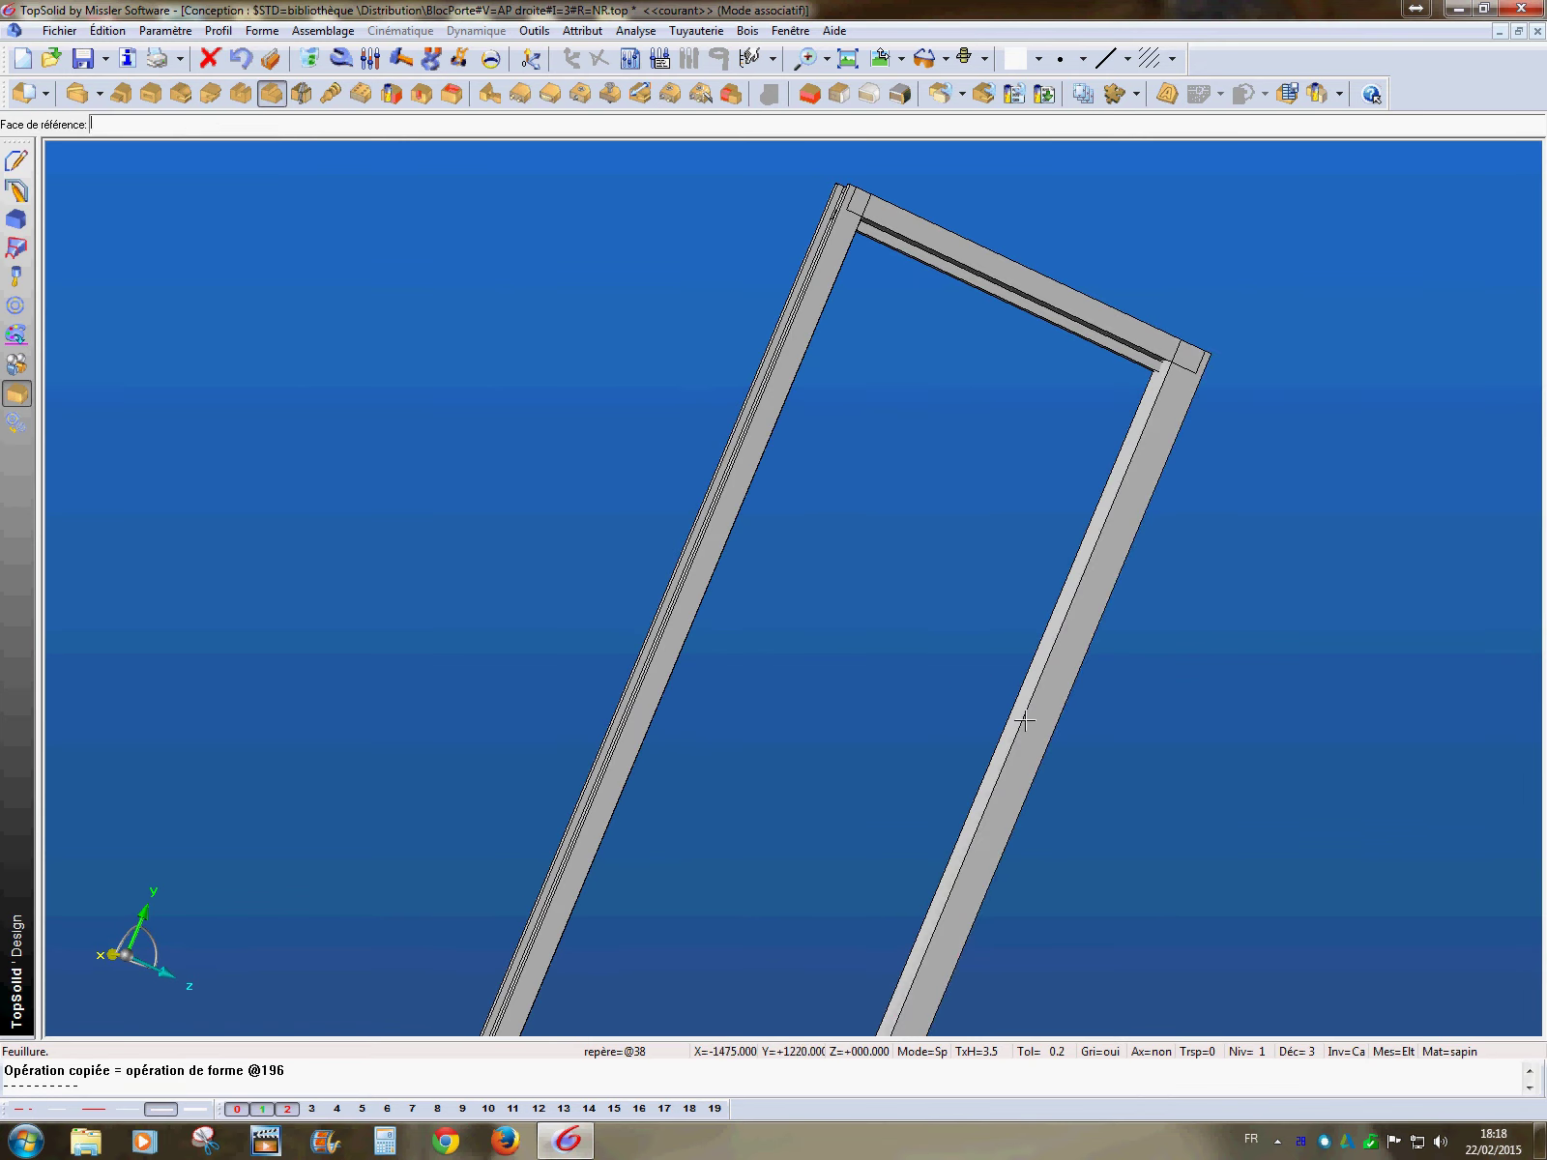
pyautogui.click(1032, 749)
pyautogui.click(1032, 750)
pyautogui.middleClick(1094, 753)
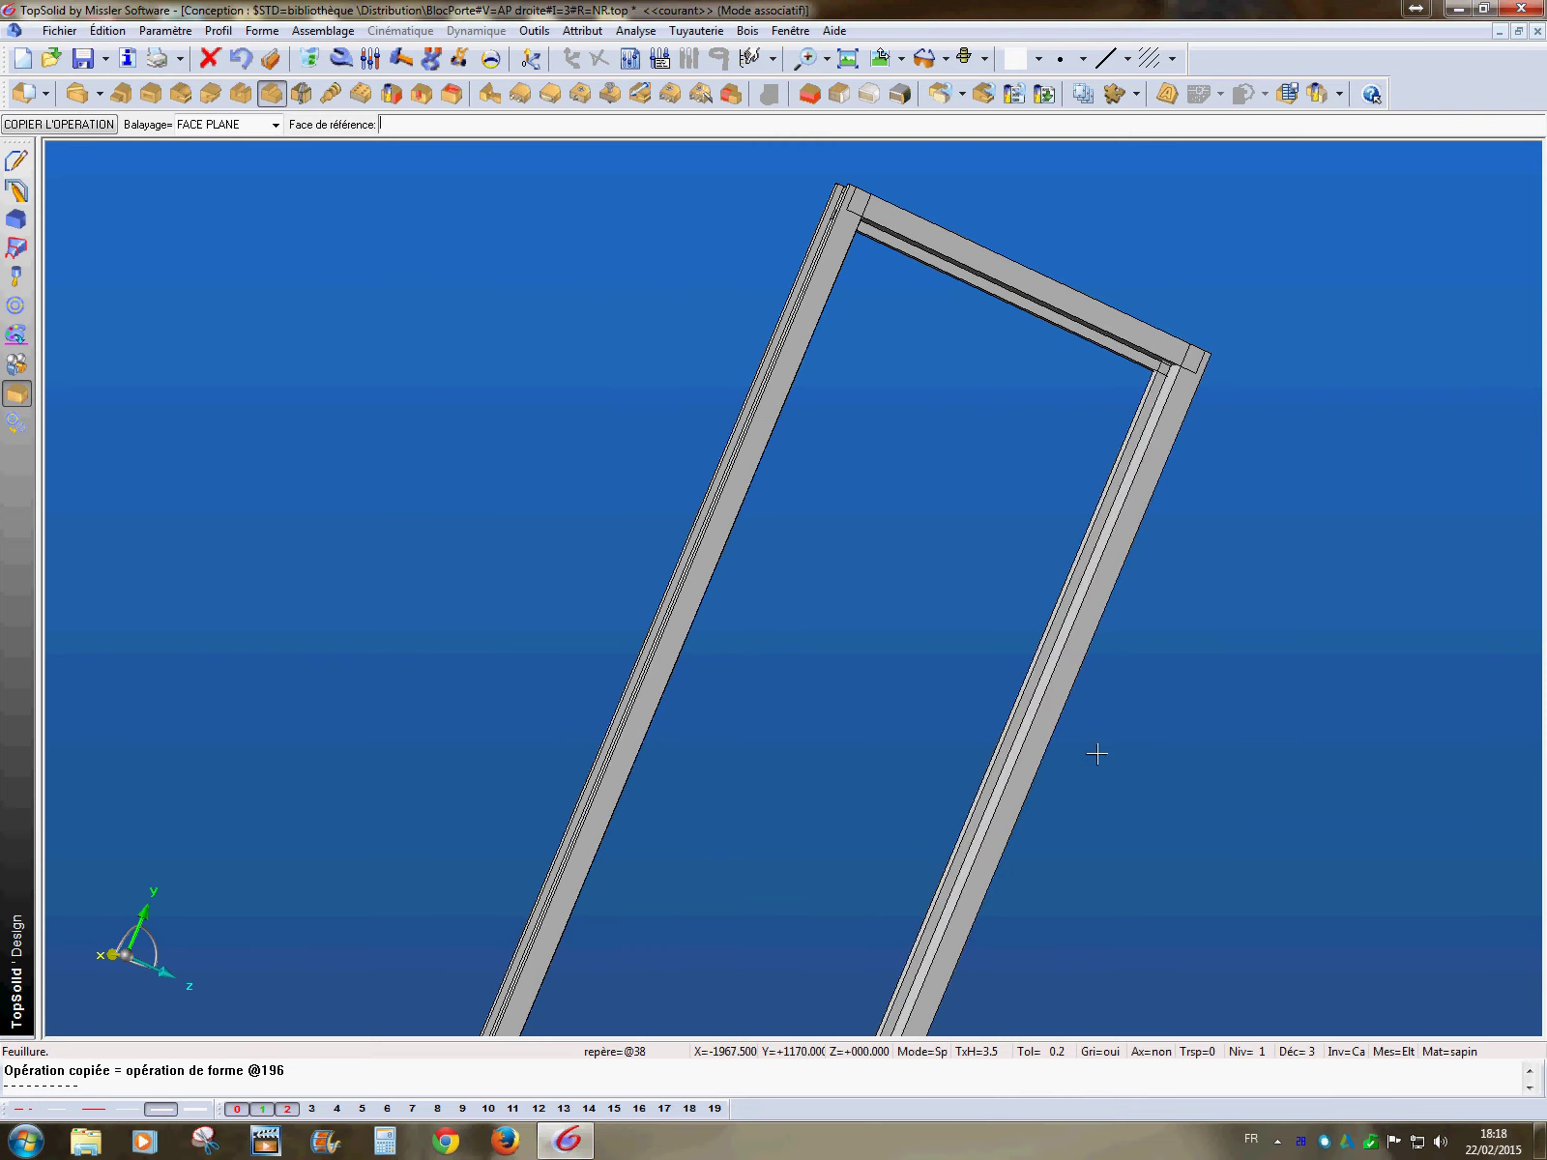
# - Subtract the two uprights from the top rail without hiding the tool parts
pyautogui.moveTo(991, 680); pyautogui.dragTo(1204, 1095, button='middle')
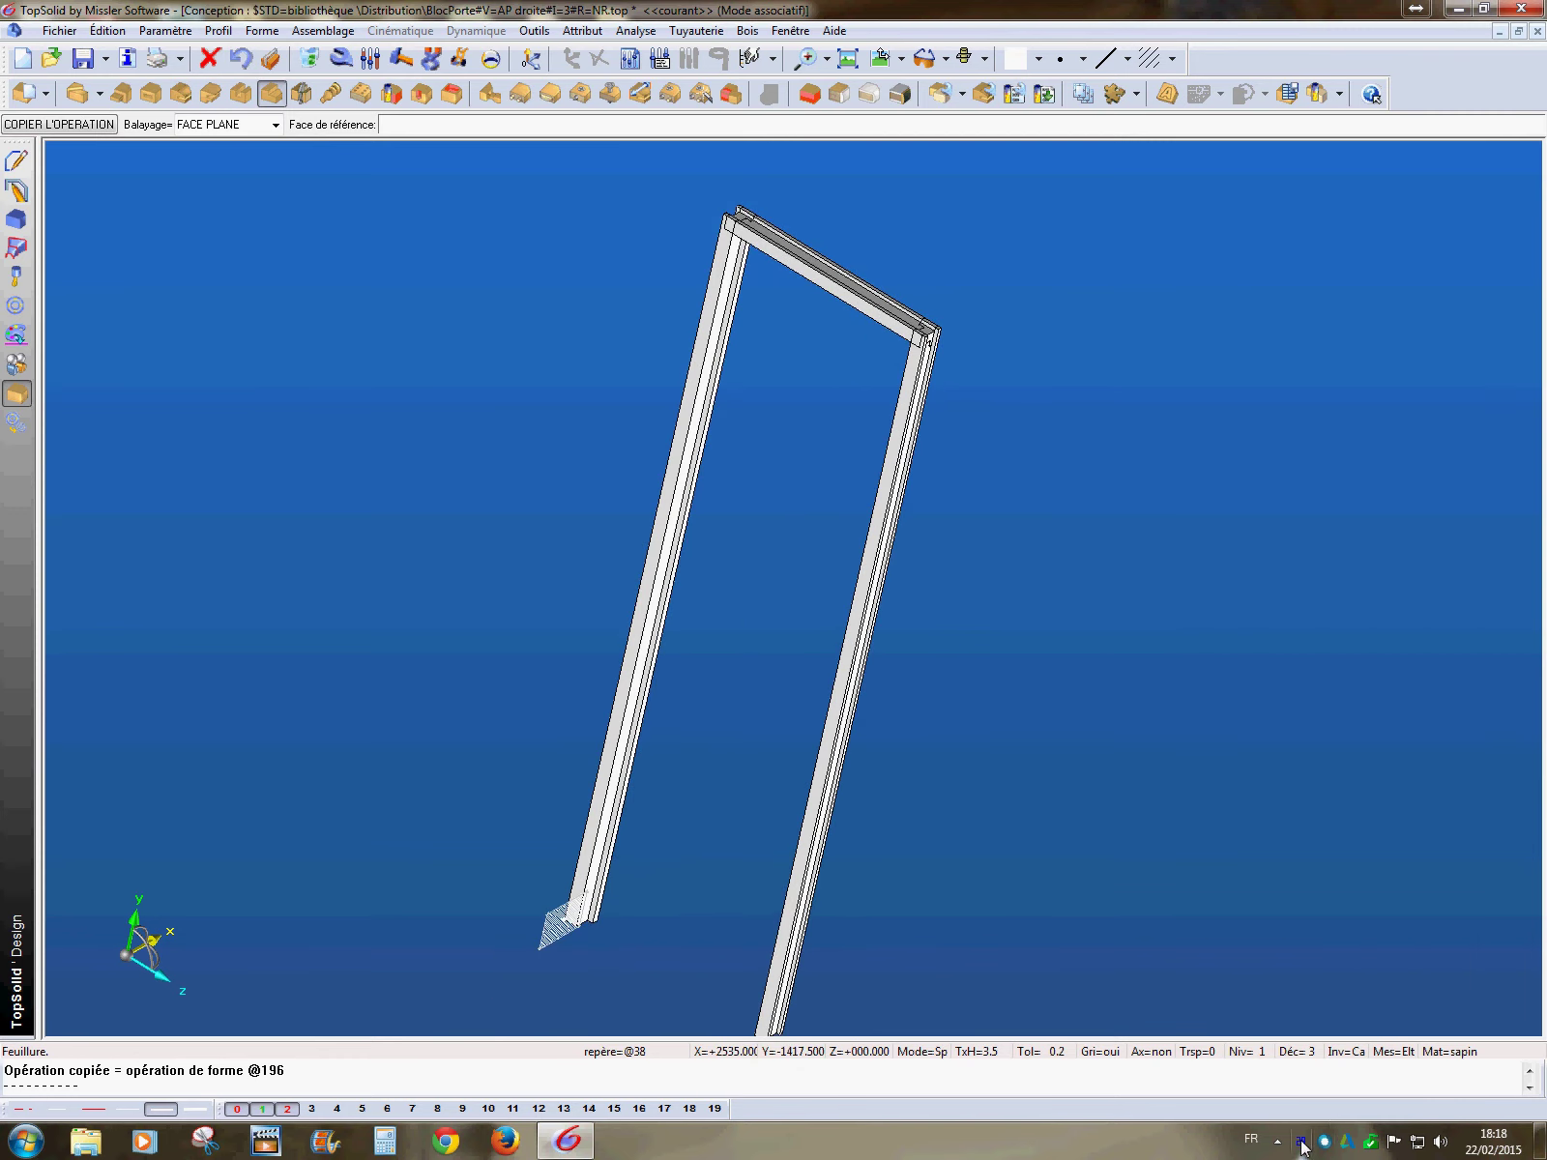
pyautogui.moveTo(1302, 1143)
pyautogui.moveTo(978, 558); pyautogui.dragTo(980, 731, button='middle')
pyautogui.scroll(4, 863, 483)
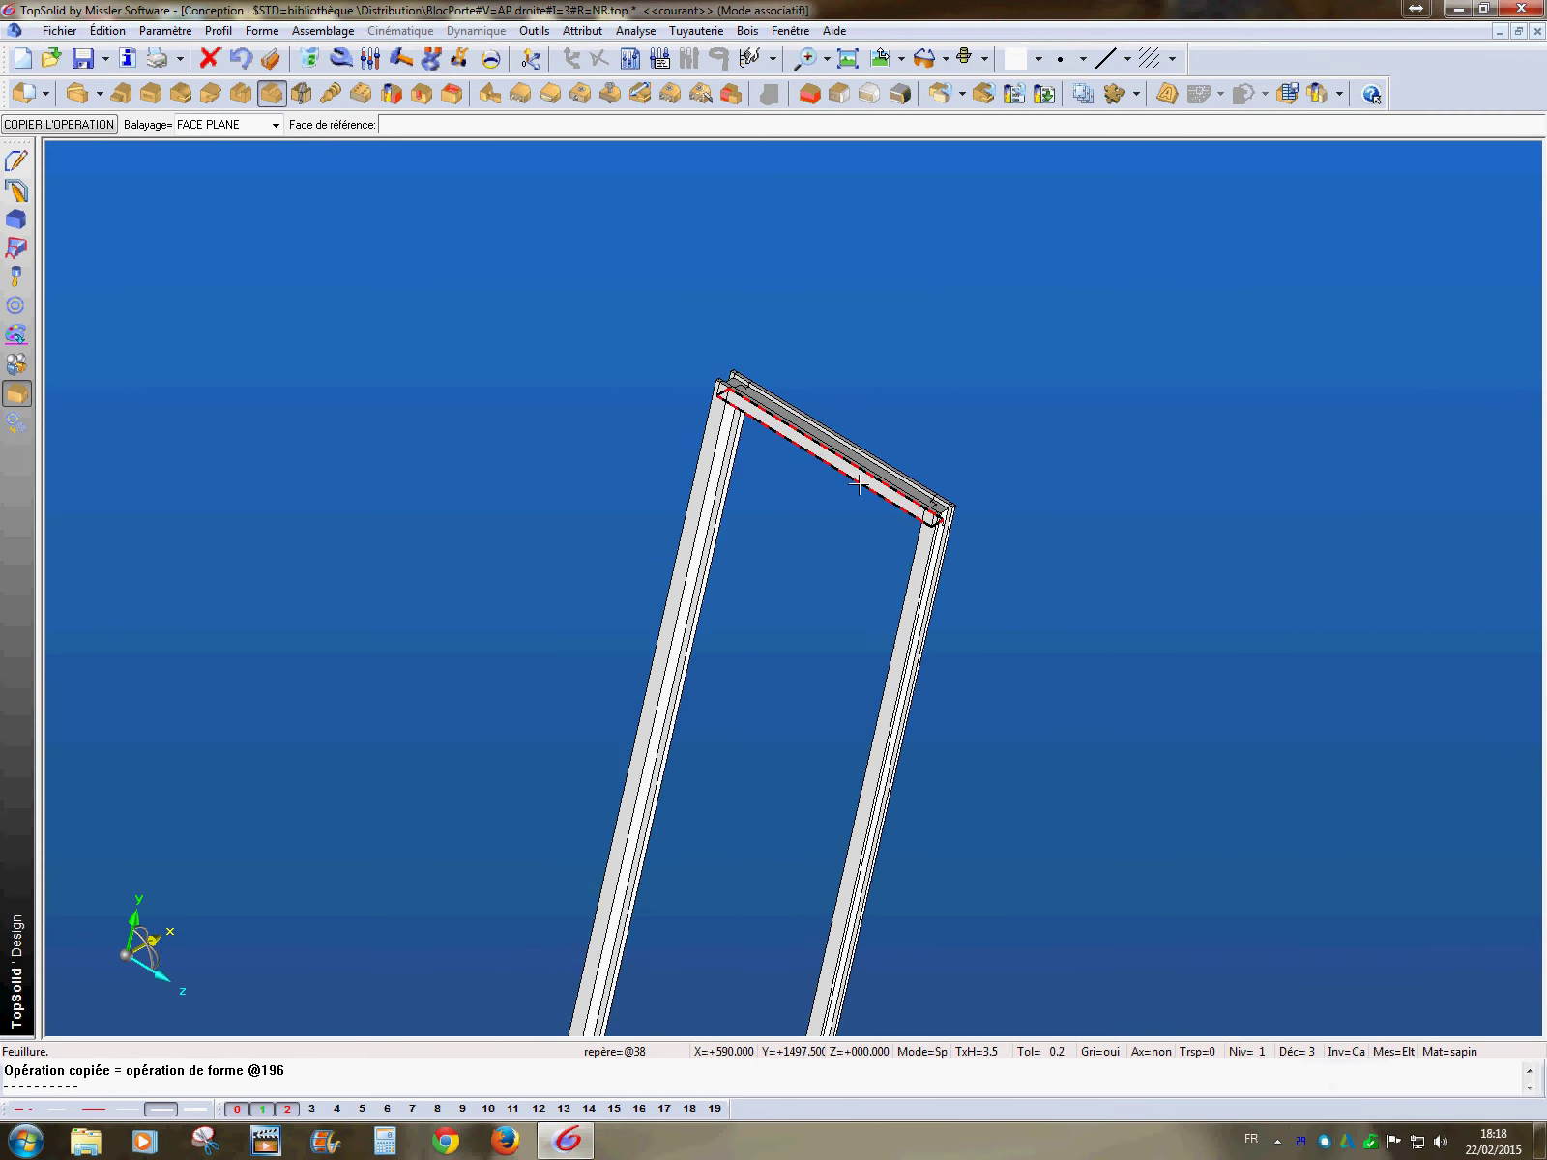
pyautogui.click(18, 224)
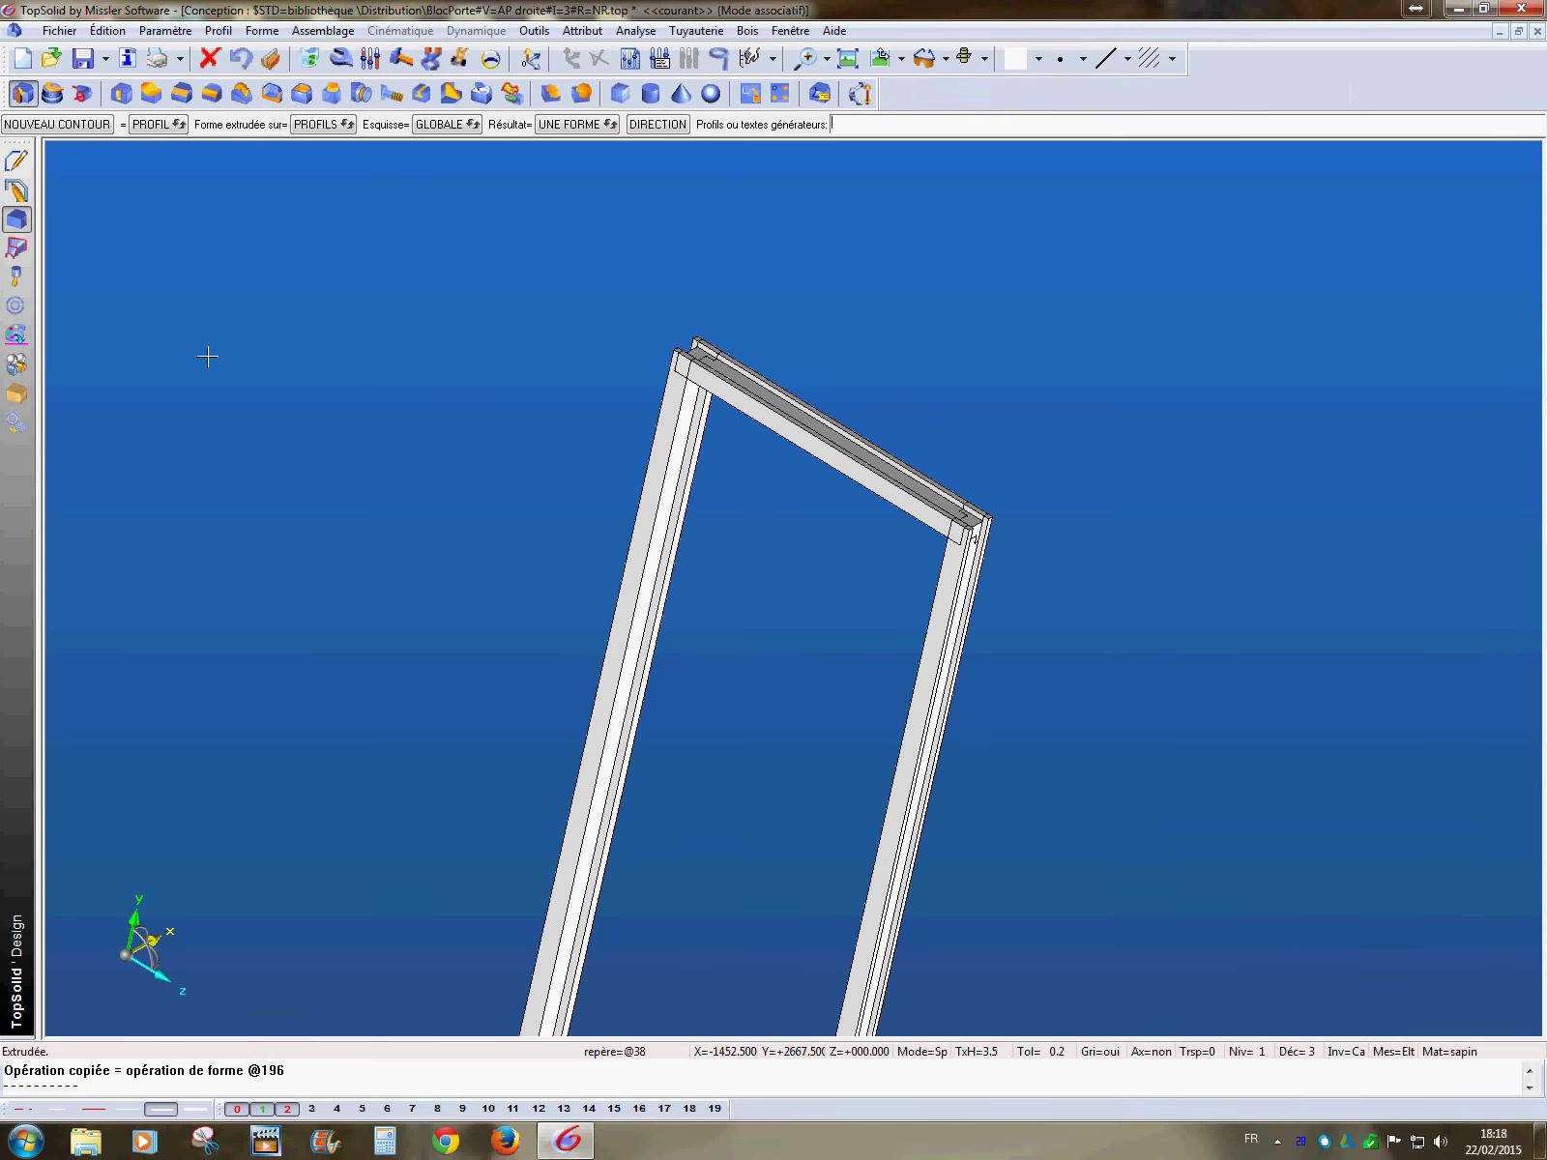
pyautogui.click(551, 96)
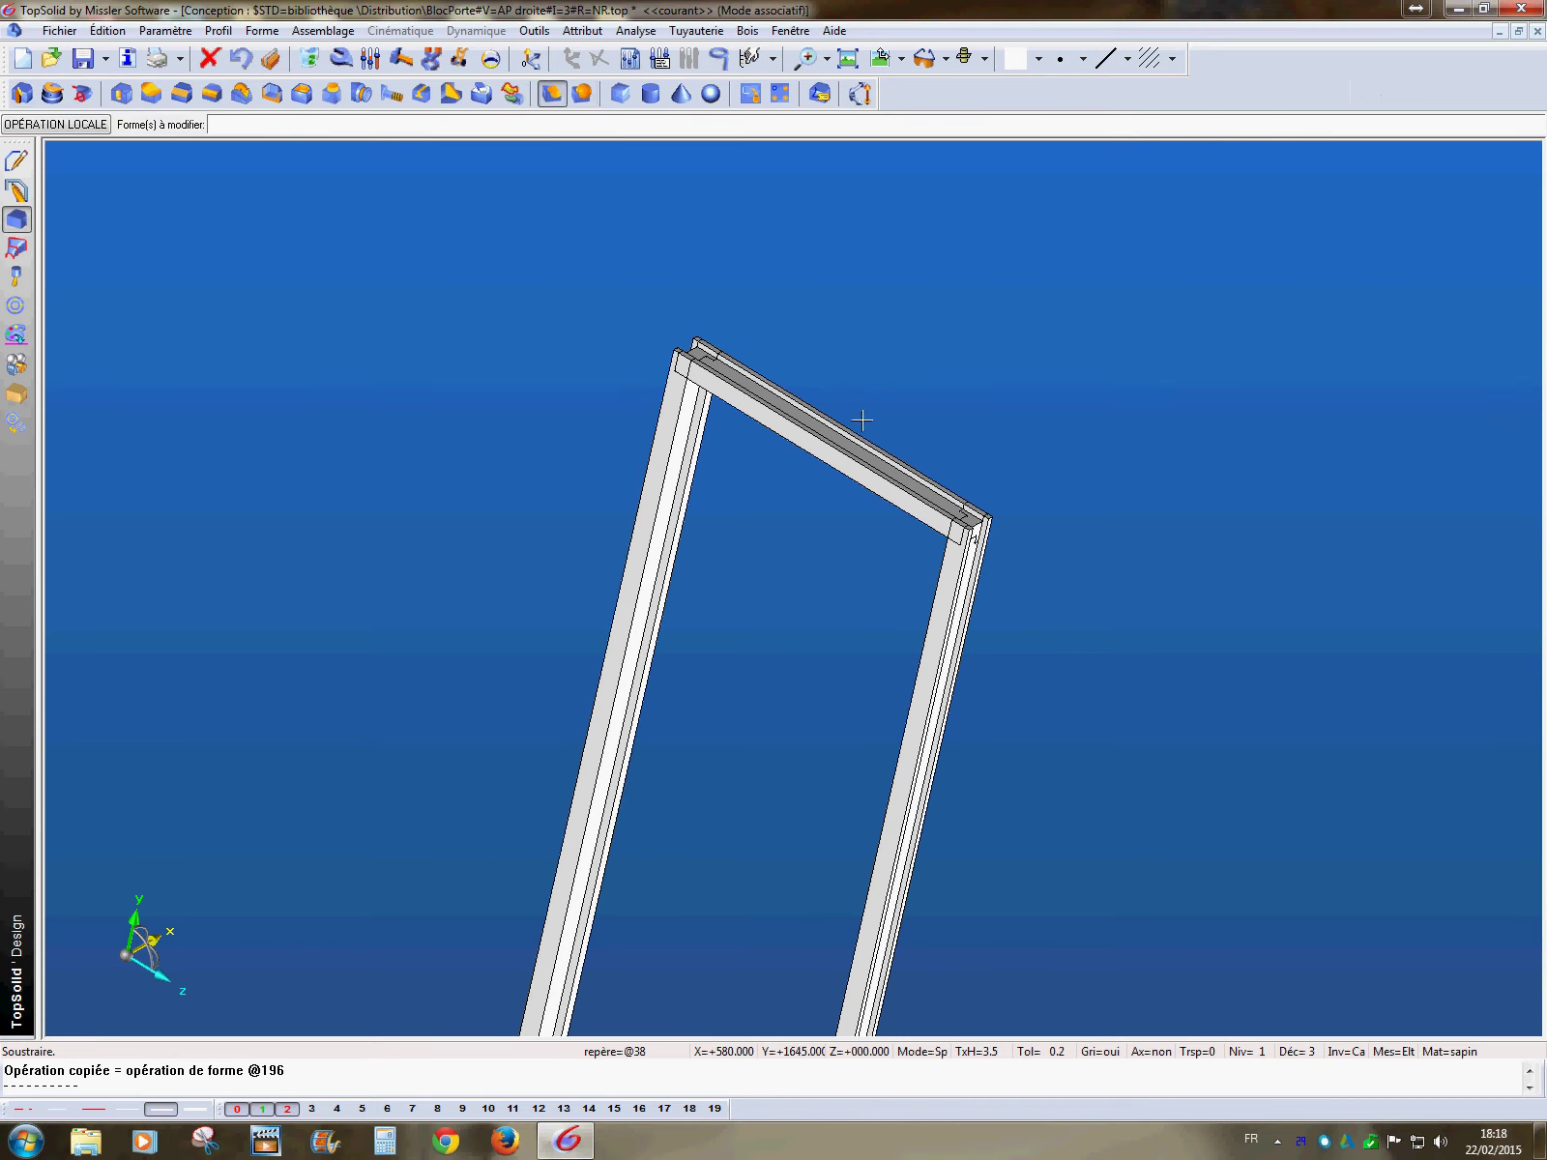
pyautogui.click(825, 452)
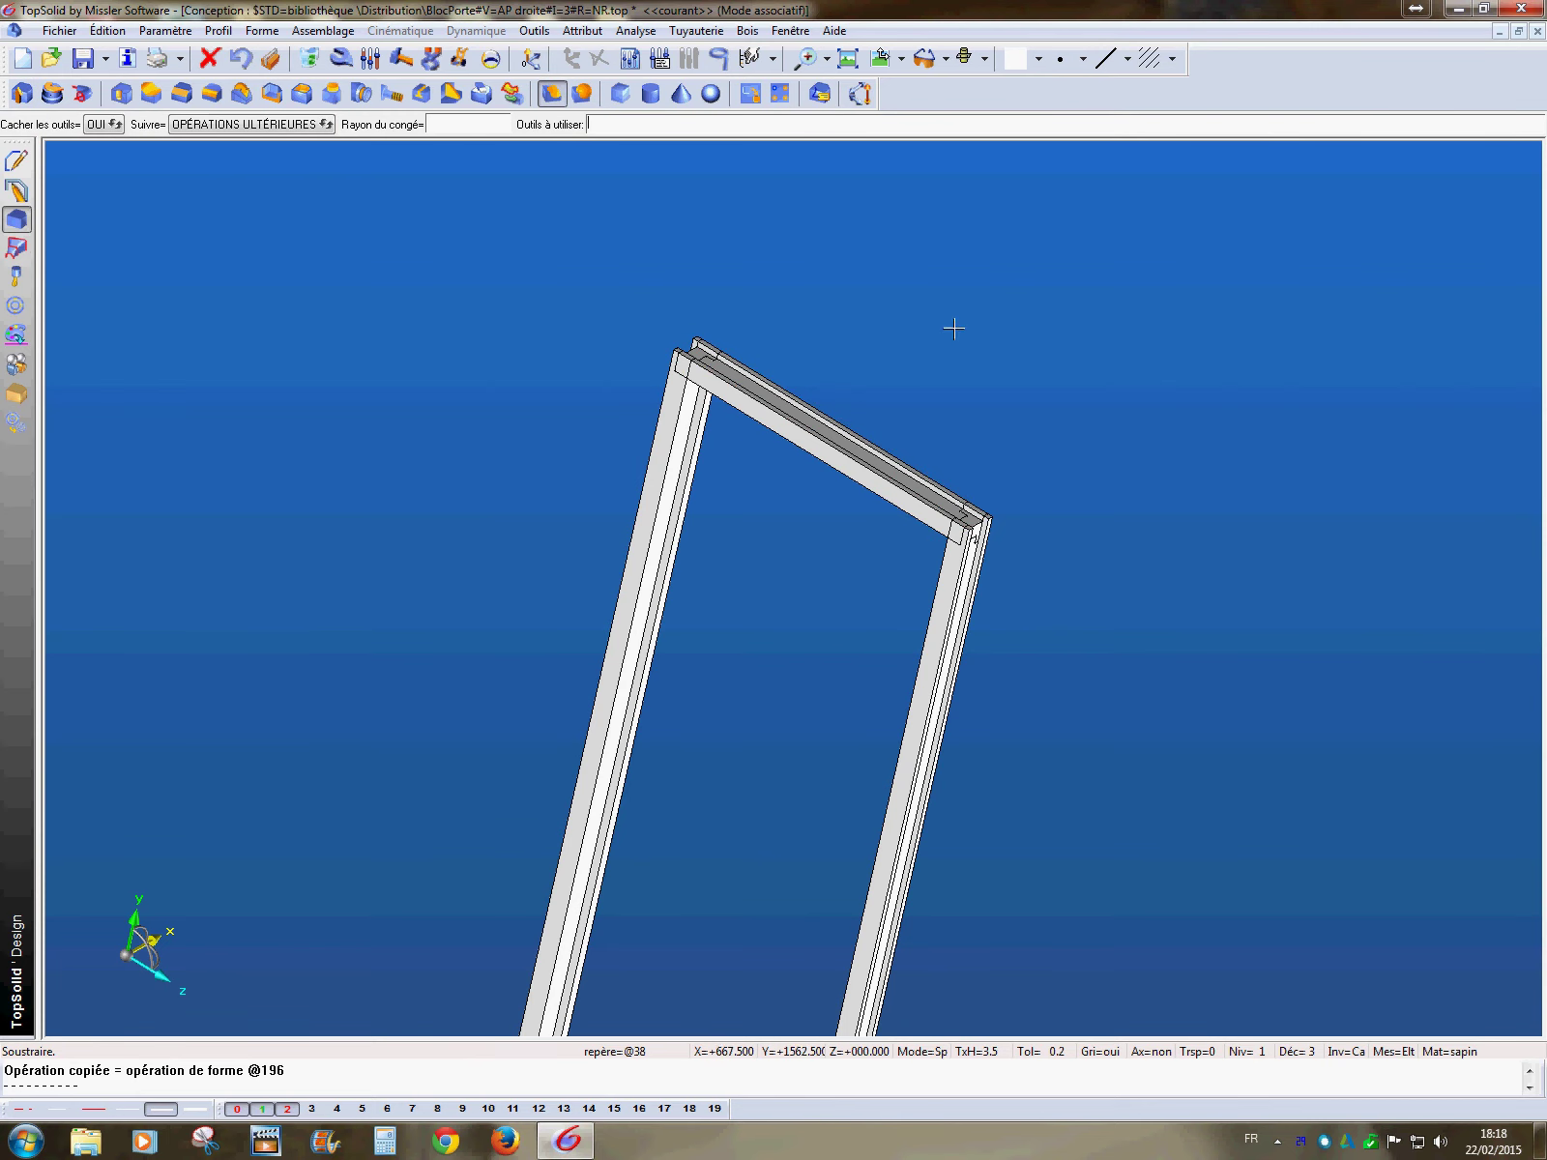
pyautogui.click(98, 127)
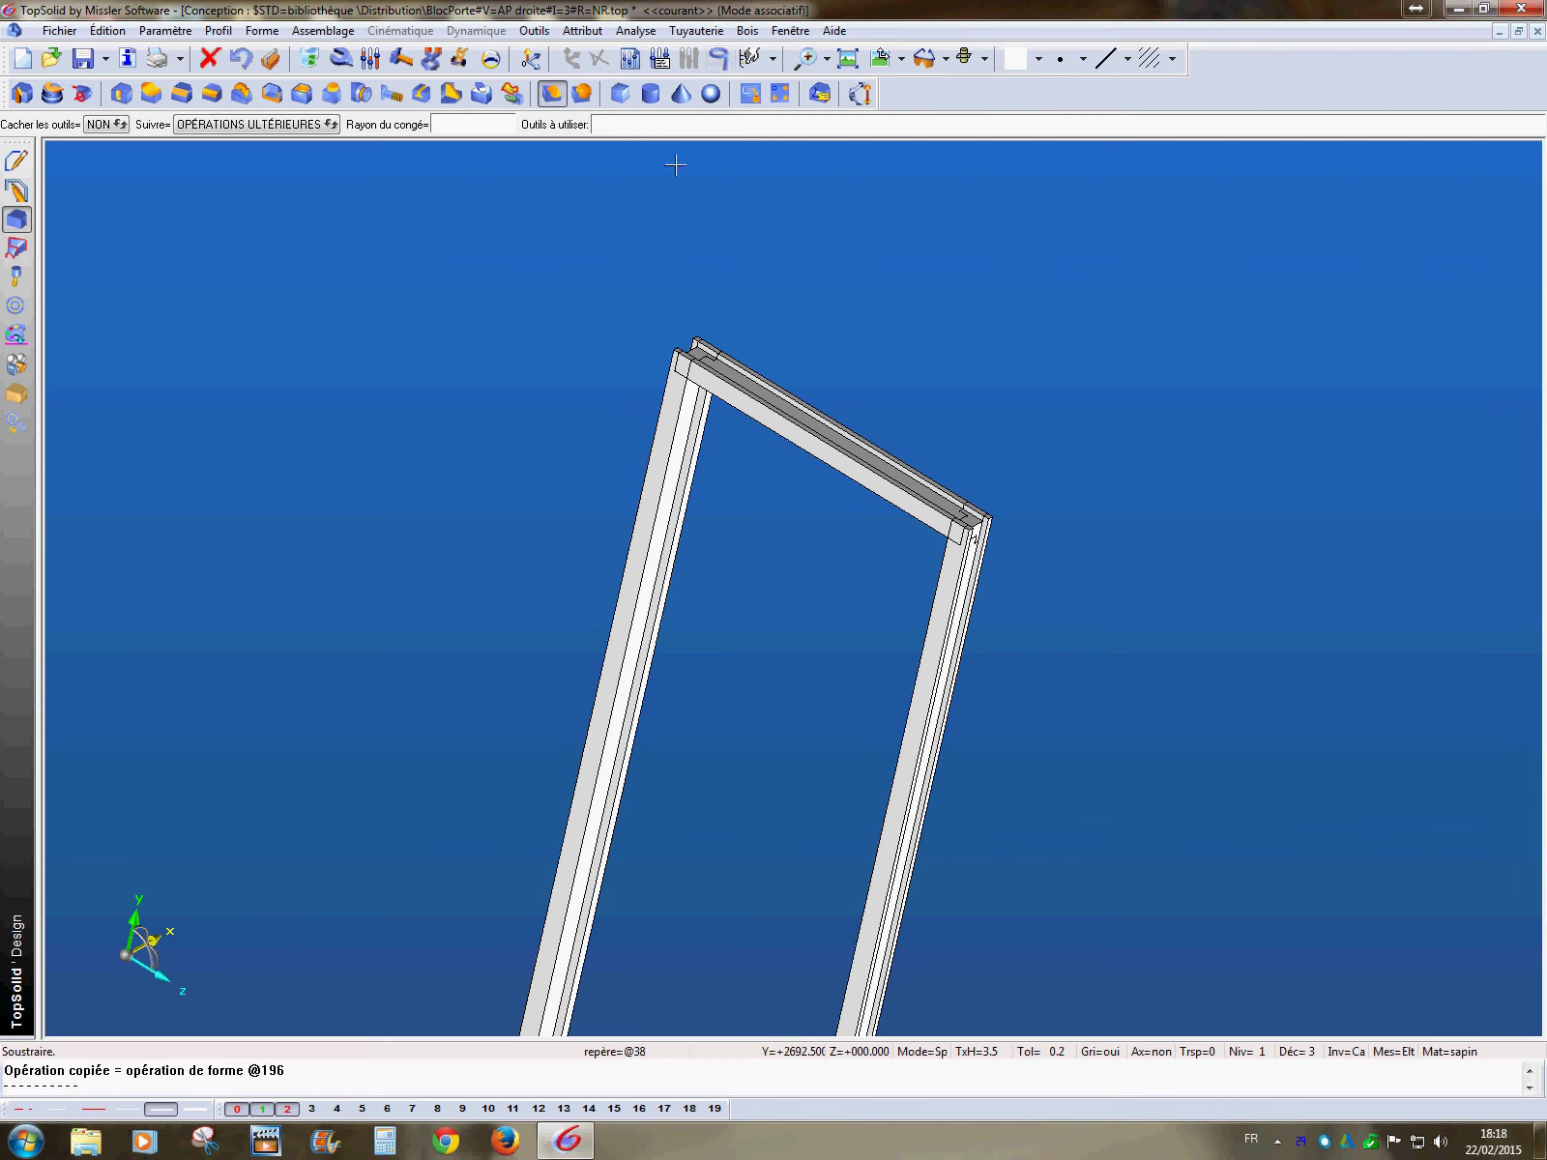
pyautogui.click(720, 60)
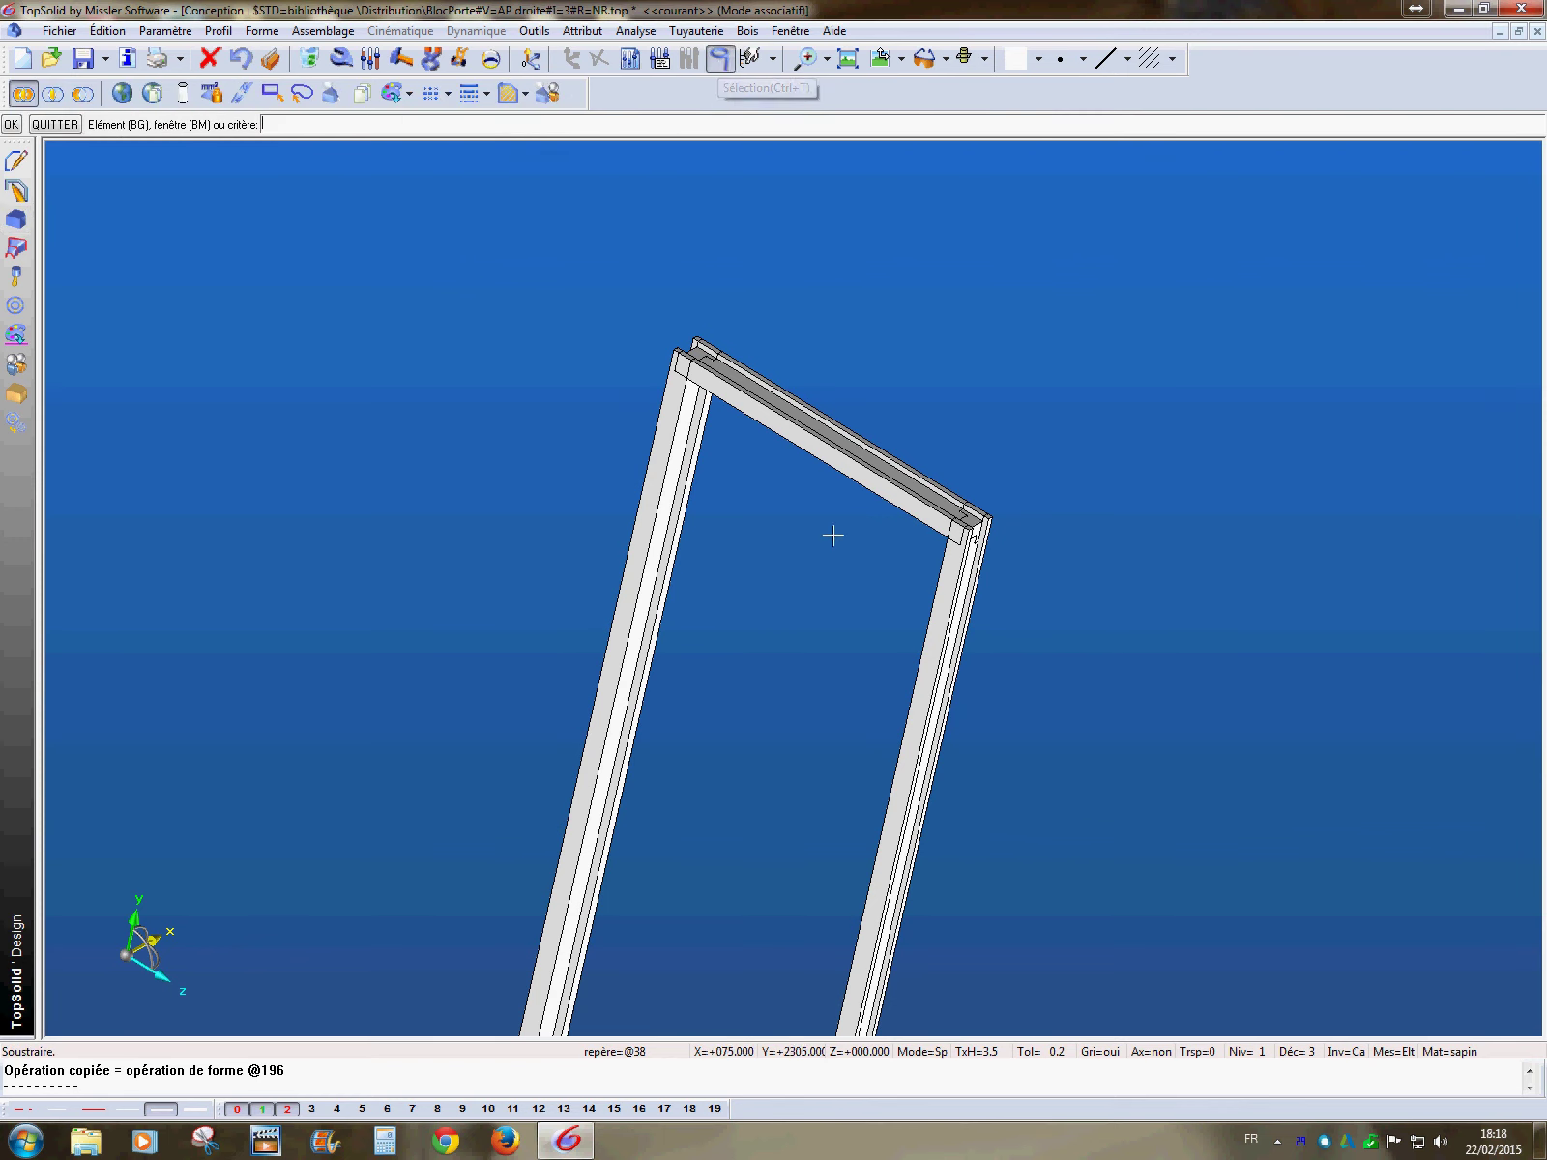
pyautogui.click(643, 631)
pyautogui.click(926, 674)
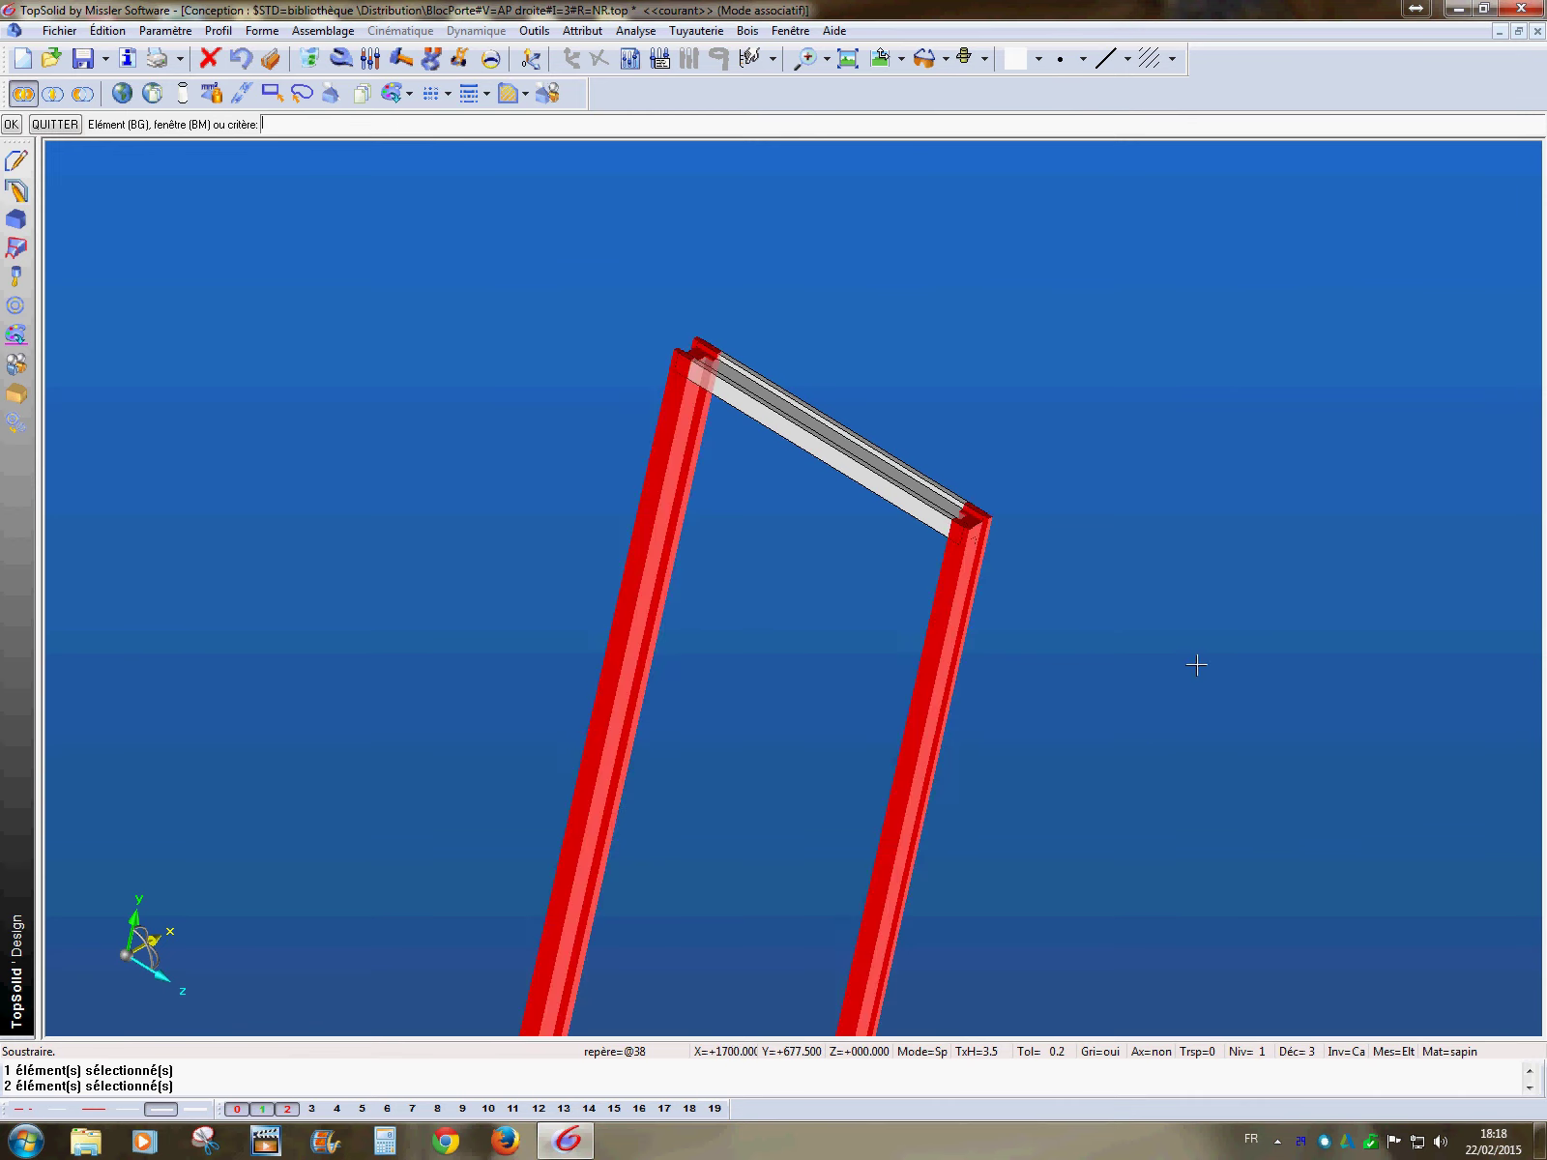
pyautogui.rightClick(1197, 664)
pyautogui.moveTo(1197, 653); pyautogui.dragTo(1057, 581, button='middle')
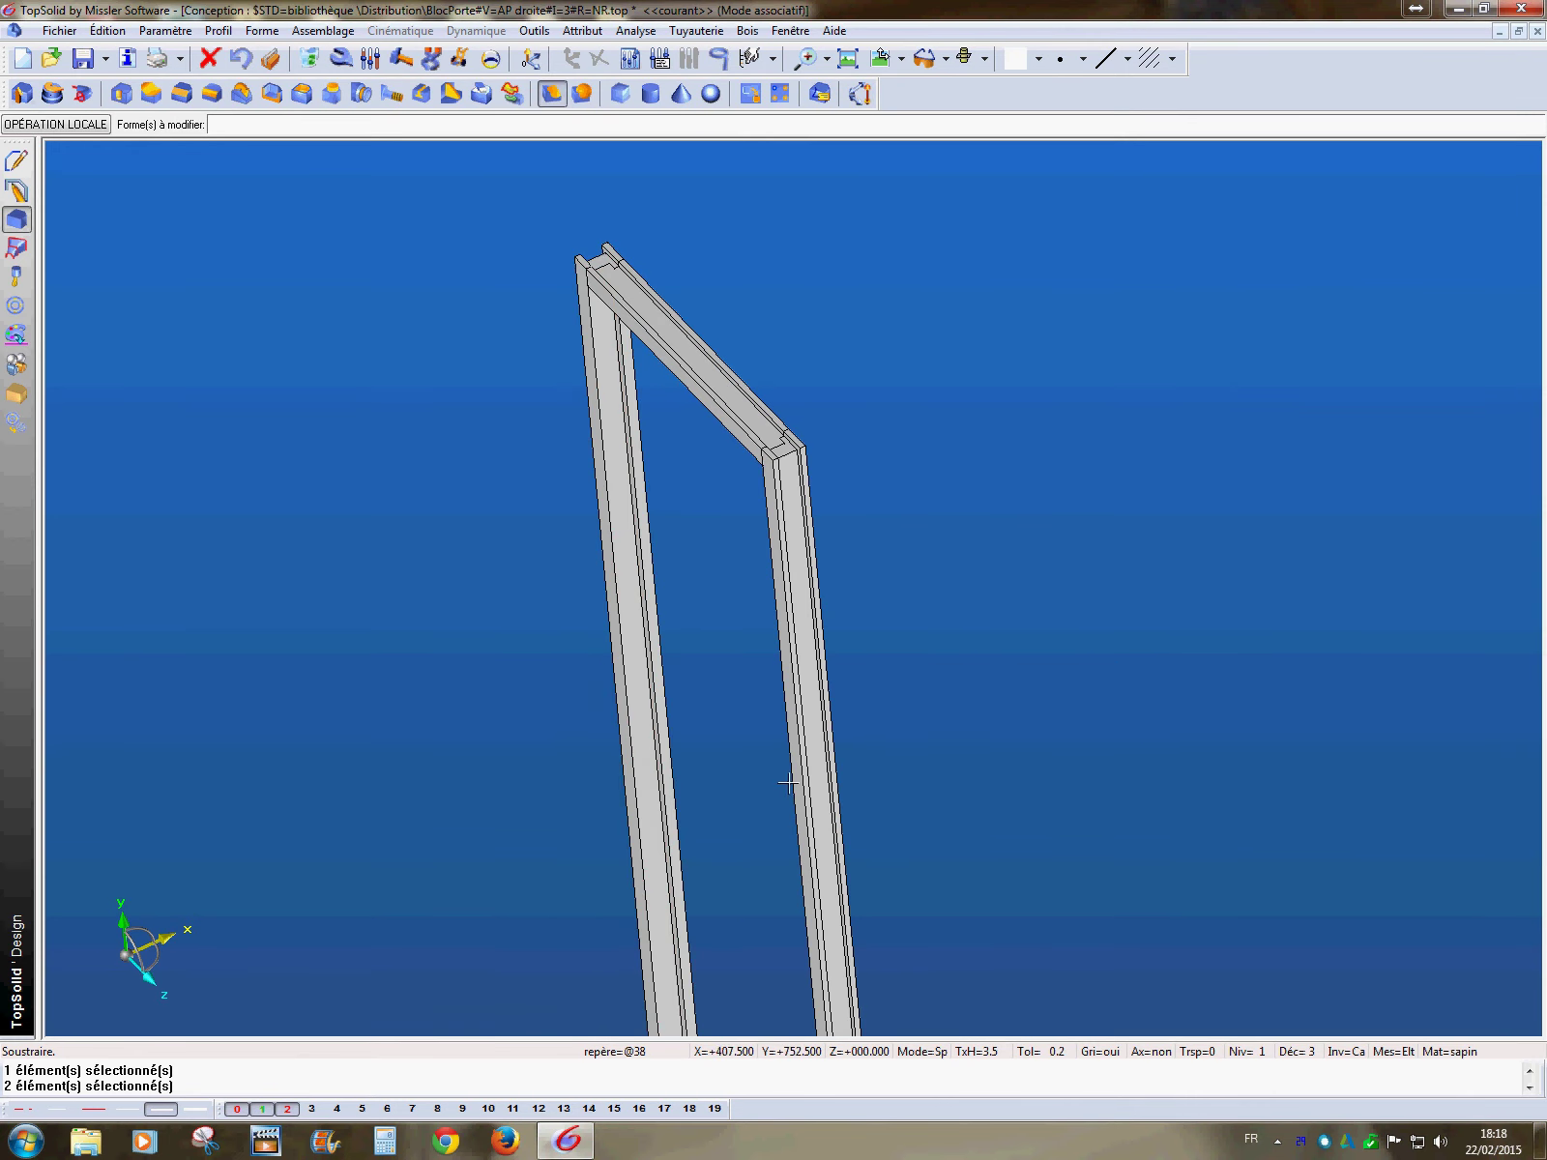
# - Place both uprights on level 3, leaving that level inactive so only the top rail stays displayed
pyautogui.rightClick(311, 1110)
pyautogui.click(817, 851)
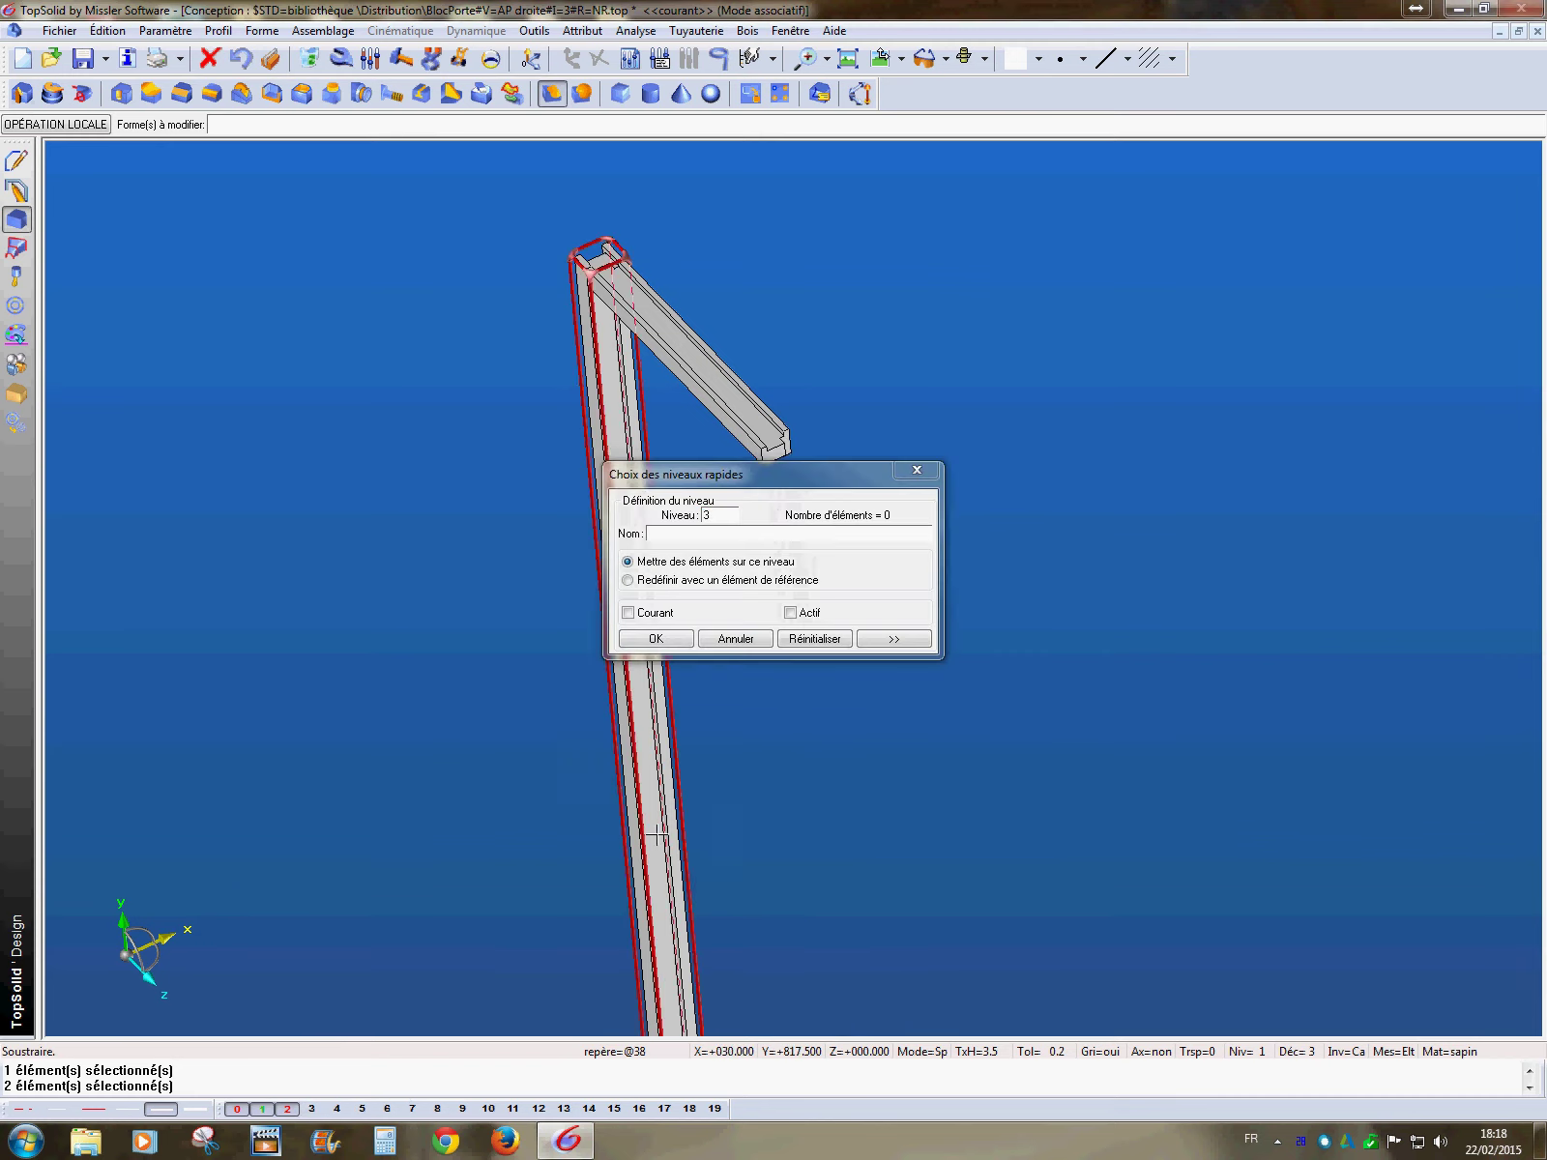
pyautogui.click(672, 851)
pyautogui.click(668, 640)
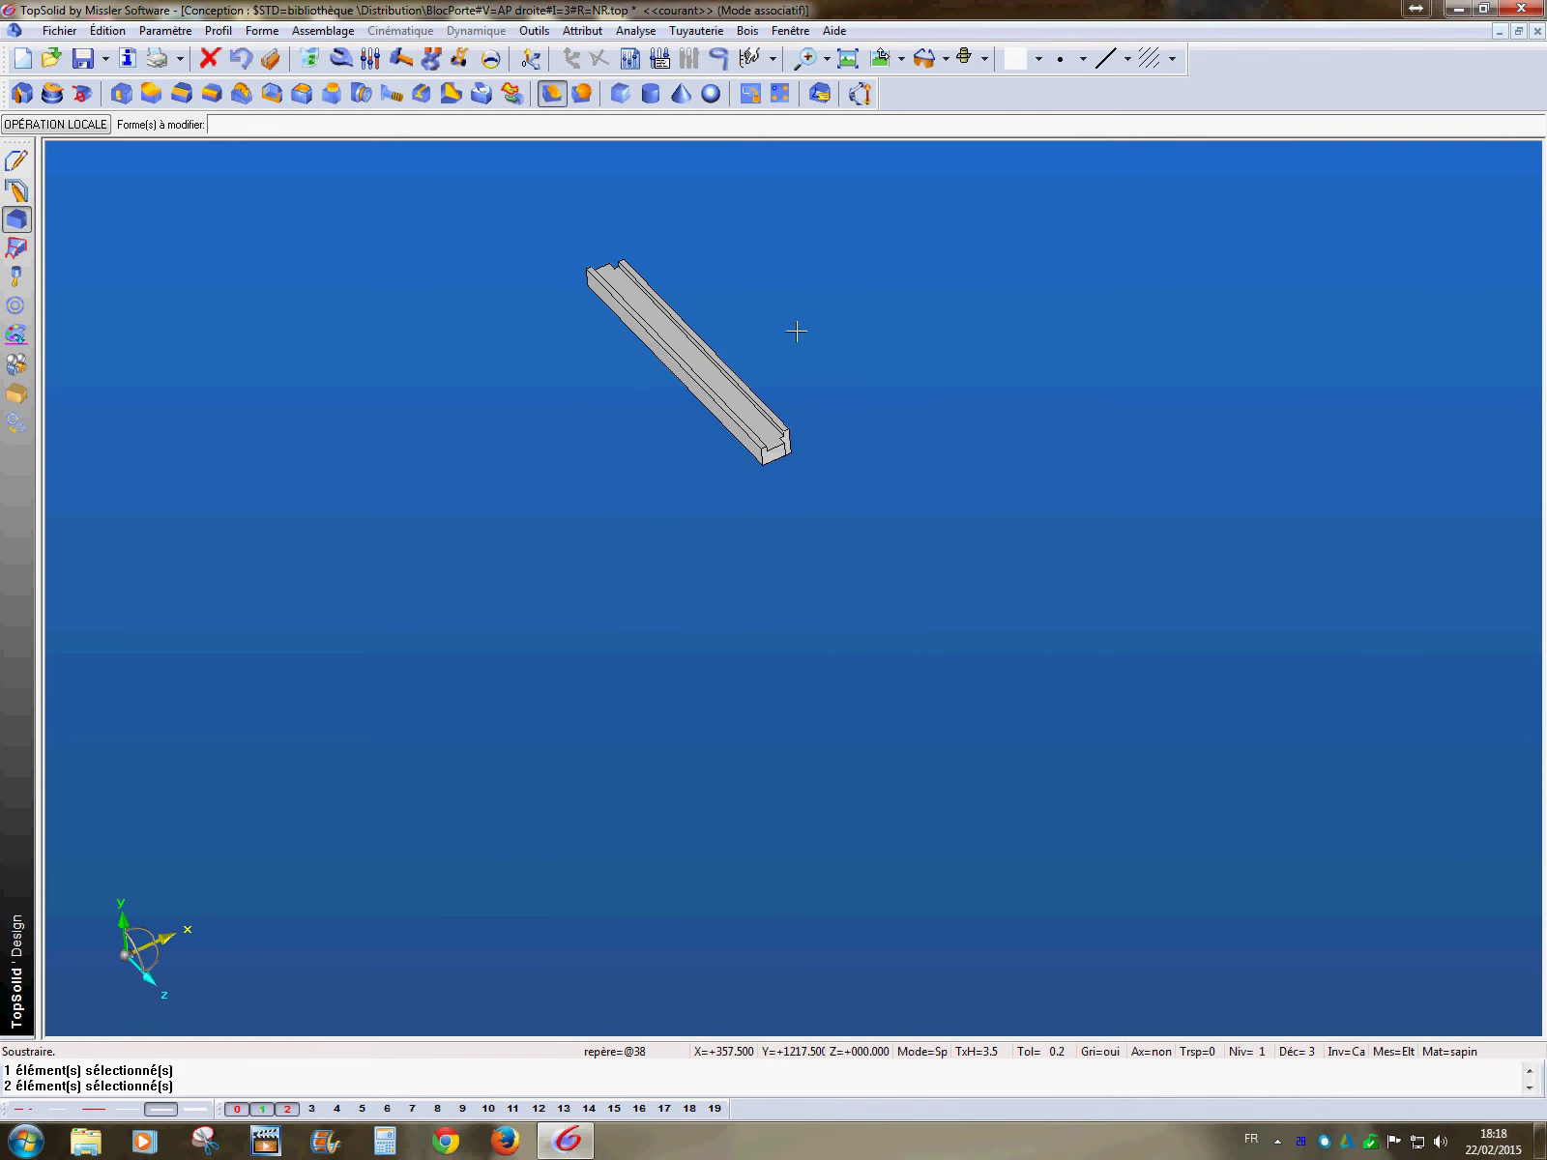
# - Set the current coordinate system on the end face of the top rail
pyautogui.click(531, 59)
pyautogui.scroll(5, 831, 561)
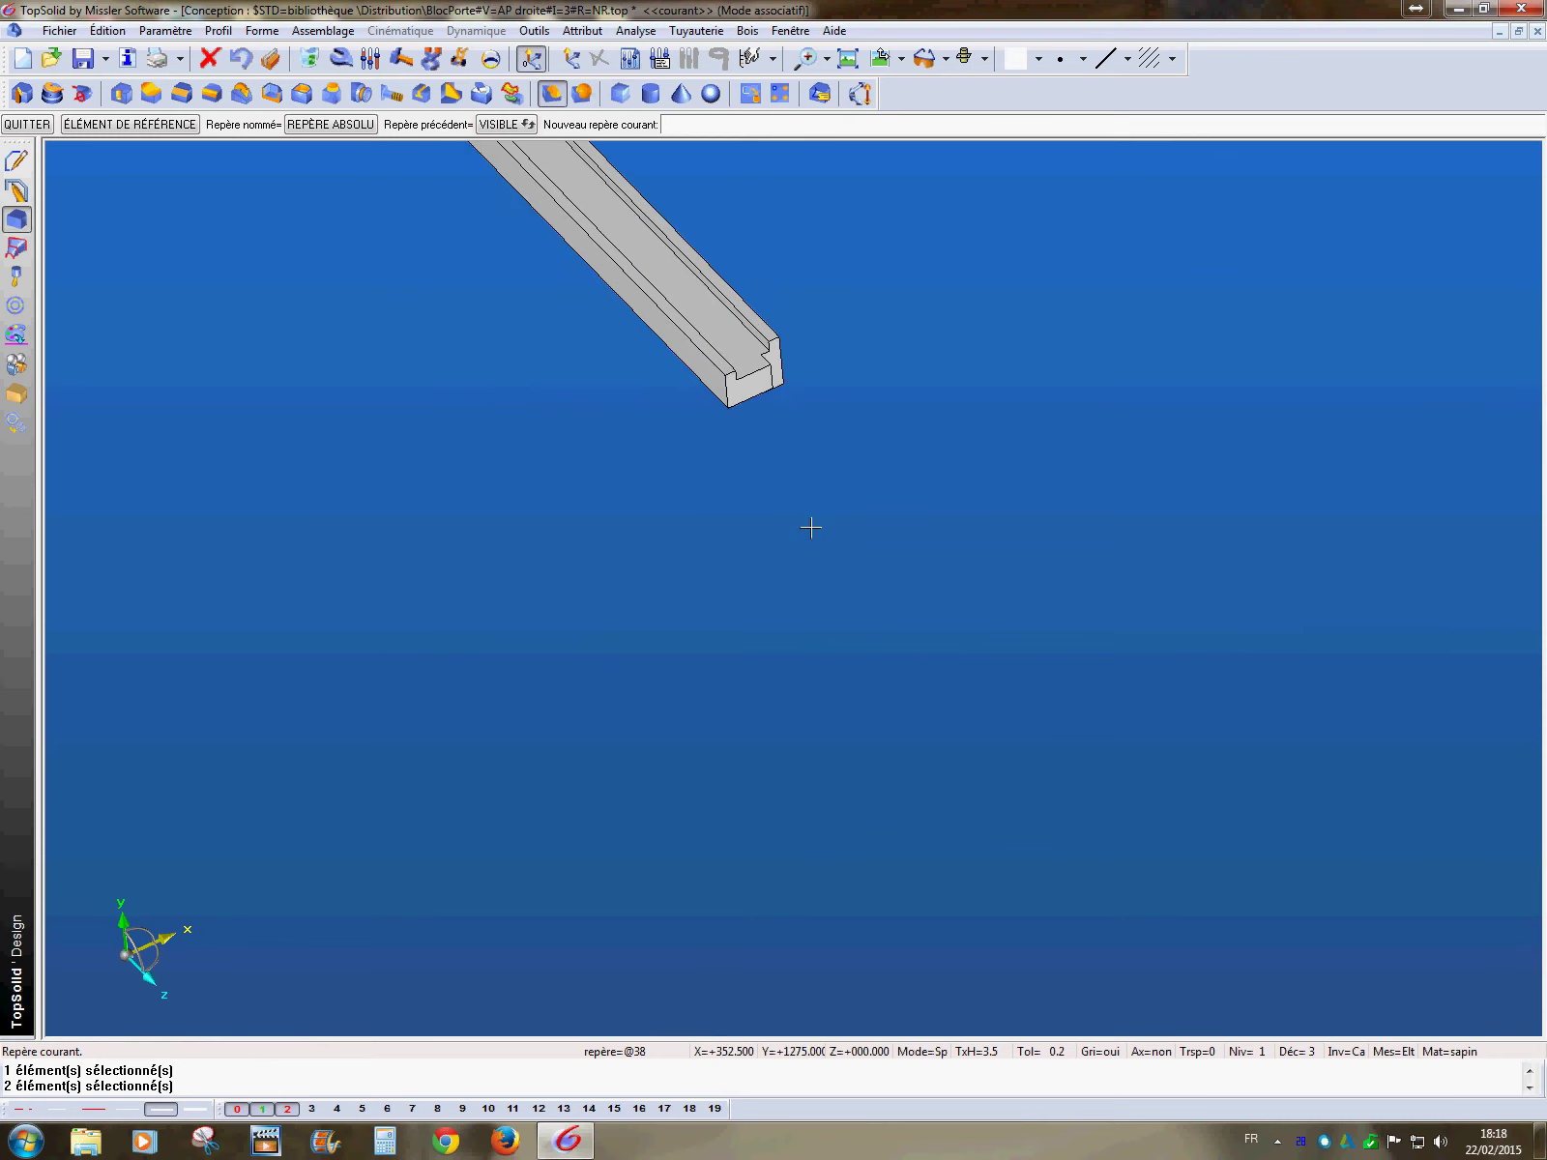
pyautogui.scroll(1, 783, 396)
pyautogui.click(764, 380)
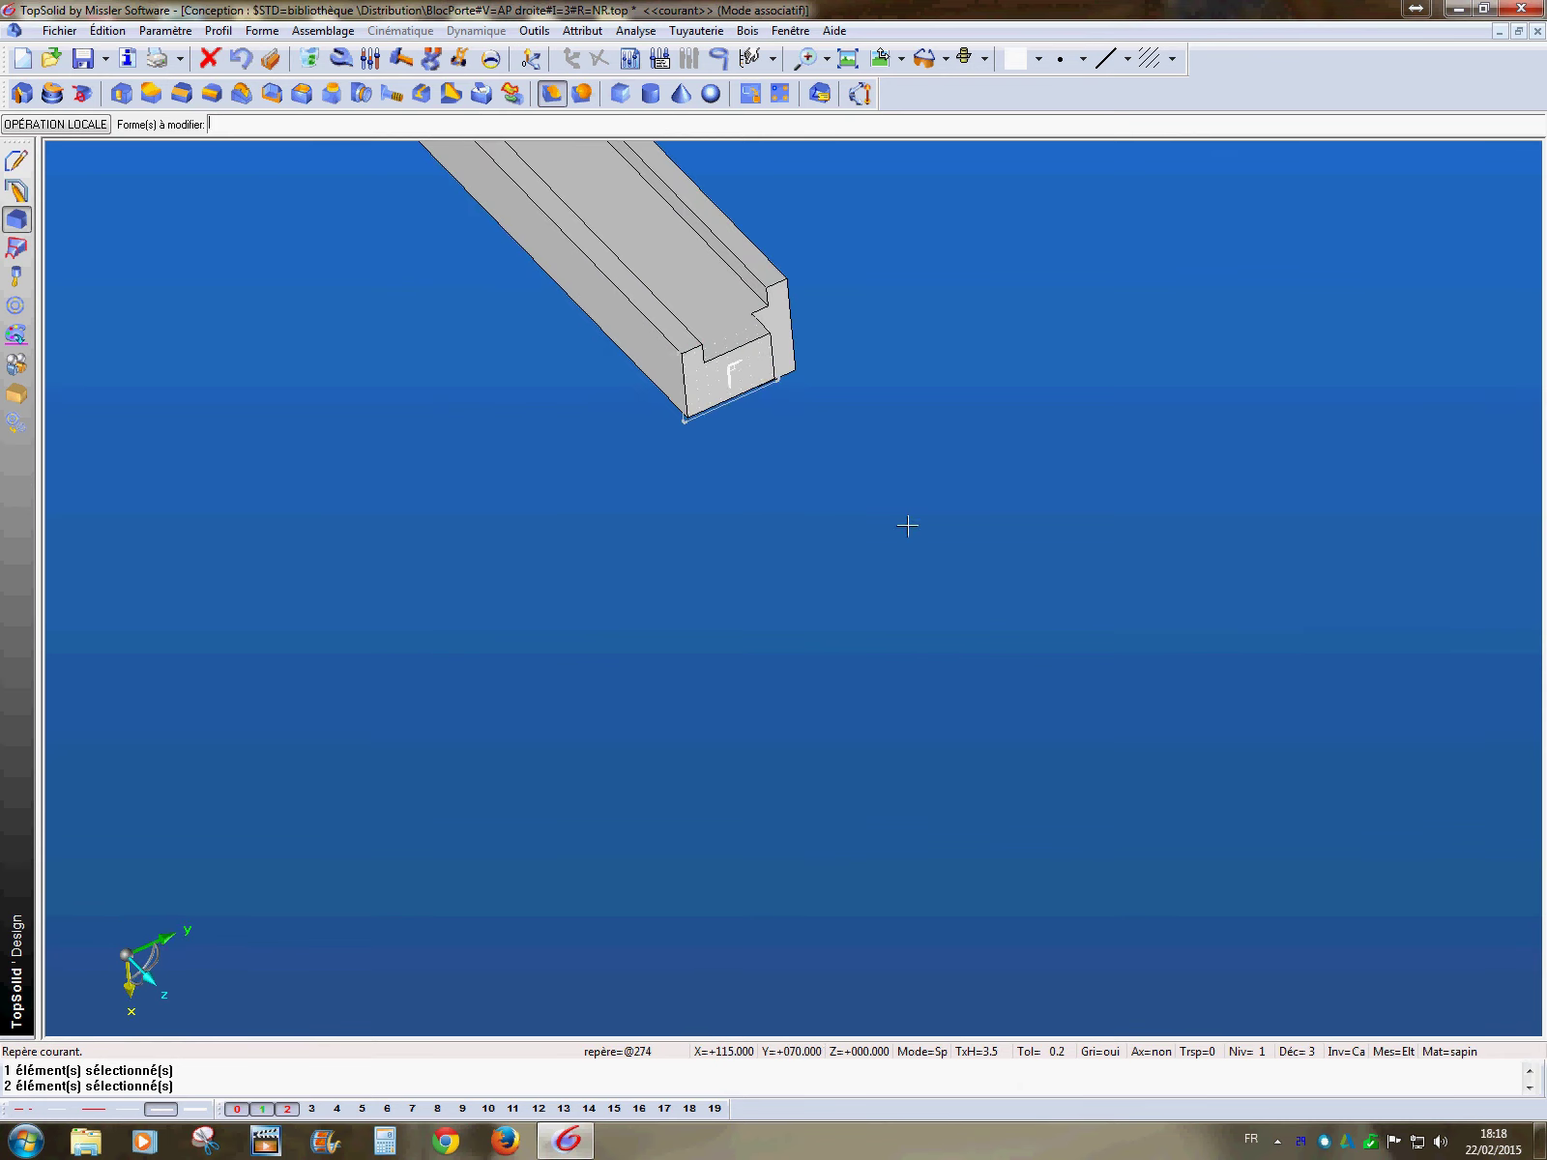
# - Sketch a rectangular contour about 17.5 by 7.5 mm on the top rail's end face
pyautogui.moveTo(786, 547)
pyautogui.mouseDown(button='middle')
pyautogui.moveTo(777, 435)
pyautogui.moveTo(815, 598)
pyautogui.moveTo(795, 576)
pyautogui.mouseUp(button='middle')
pyautogui.scroll(-1, 778, 442)
pyautogui.scroll(4, 775, 440)
pyautogui.moveTo(751, 414); pyautogui.dragTo(785, 560, button='middle')
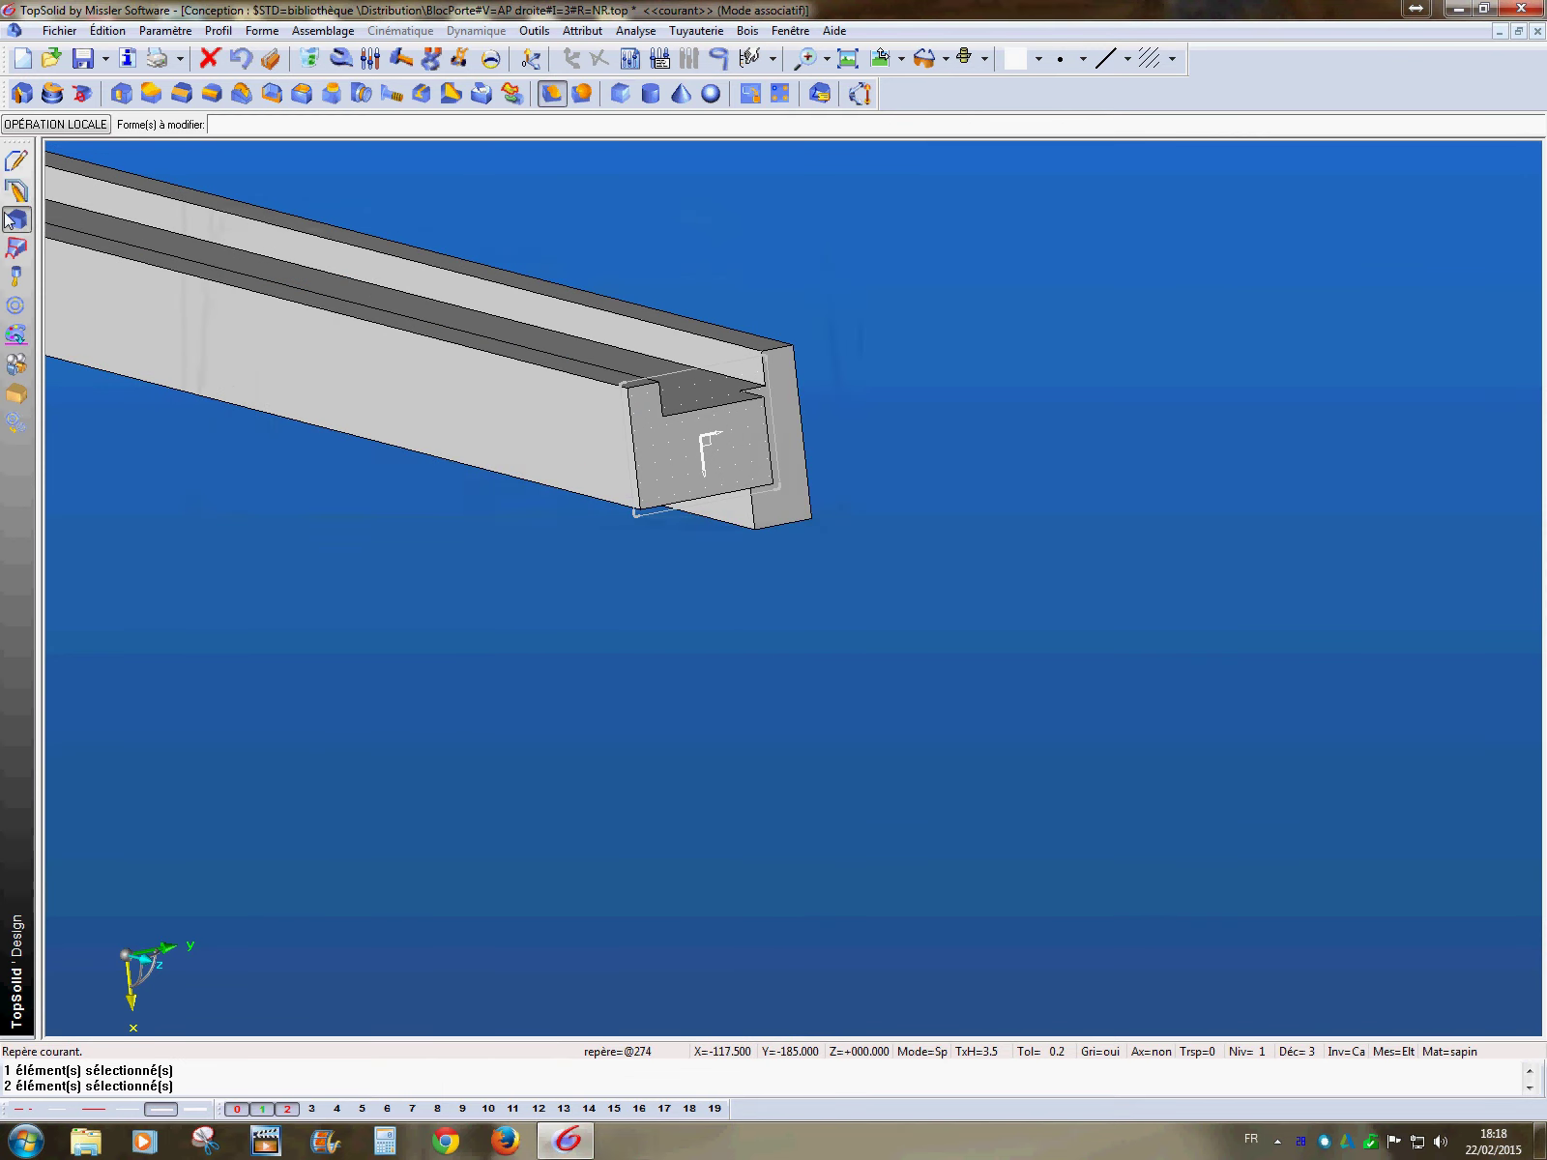
pyautogui.click(17, 190)
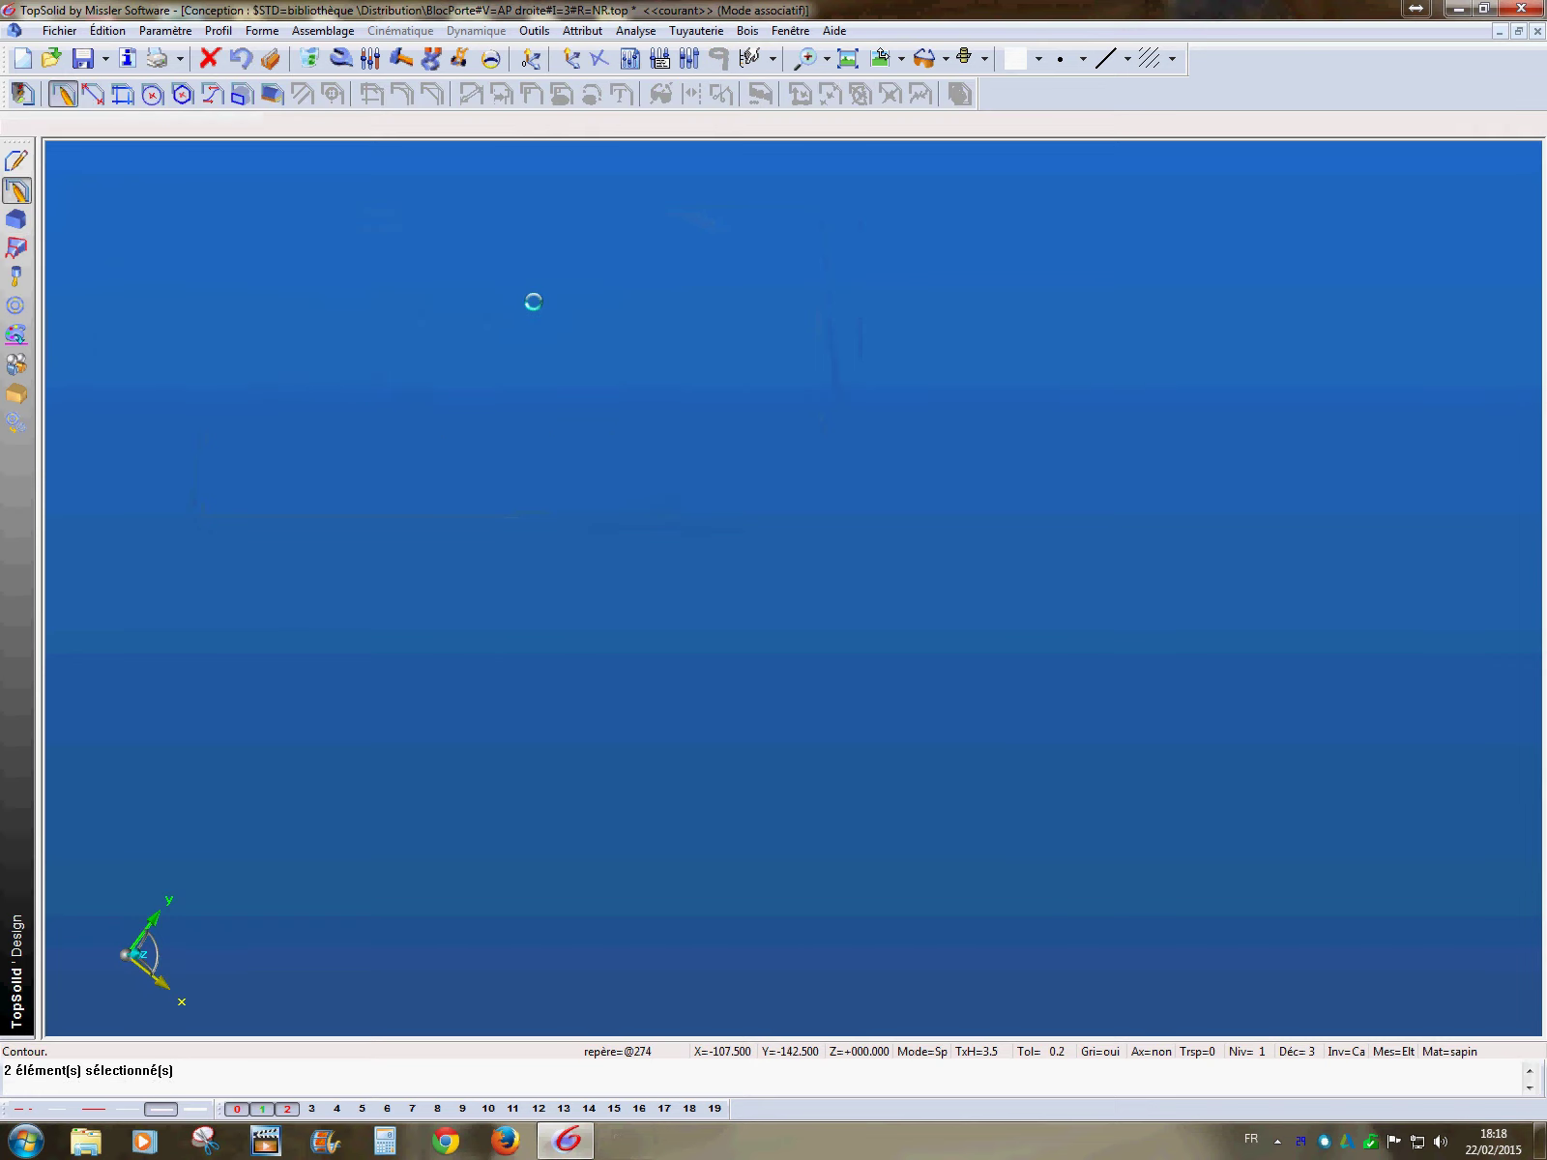
pyautogui.scroll(-5, 855, 498)
pyautogui.moveTo(857, 504); pyautogui.dragTo(16, 1000, button='middle')
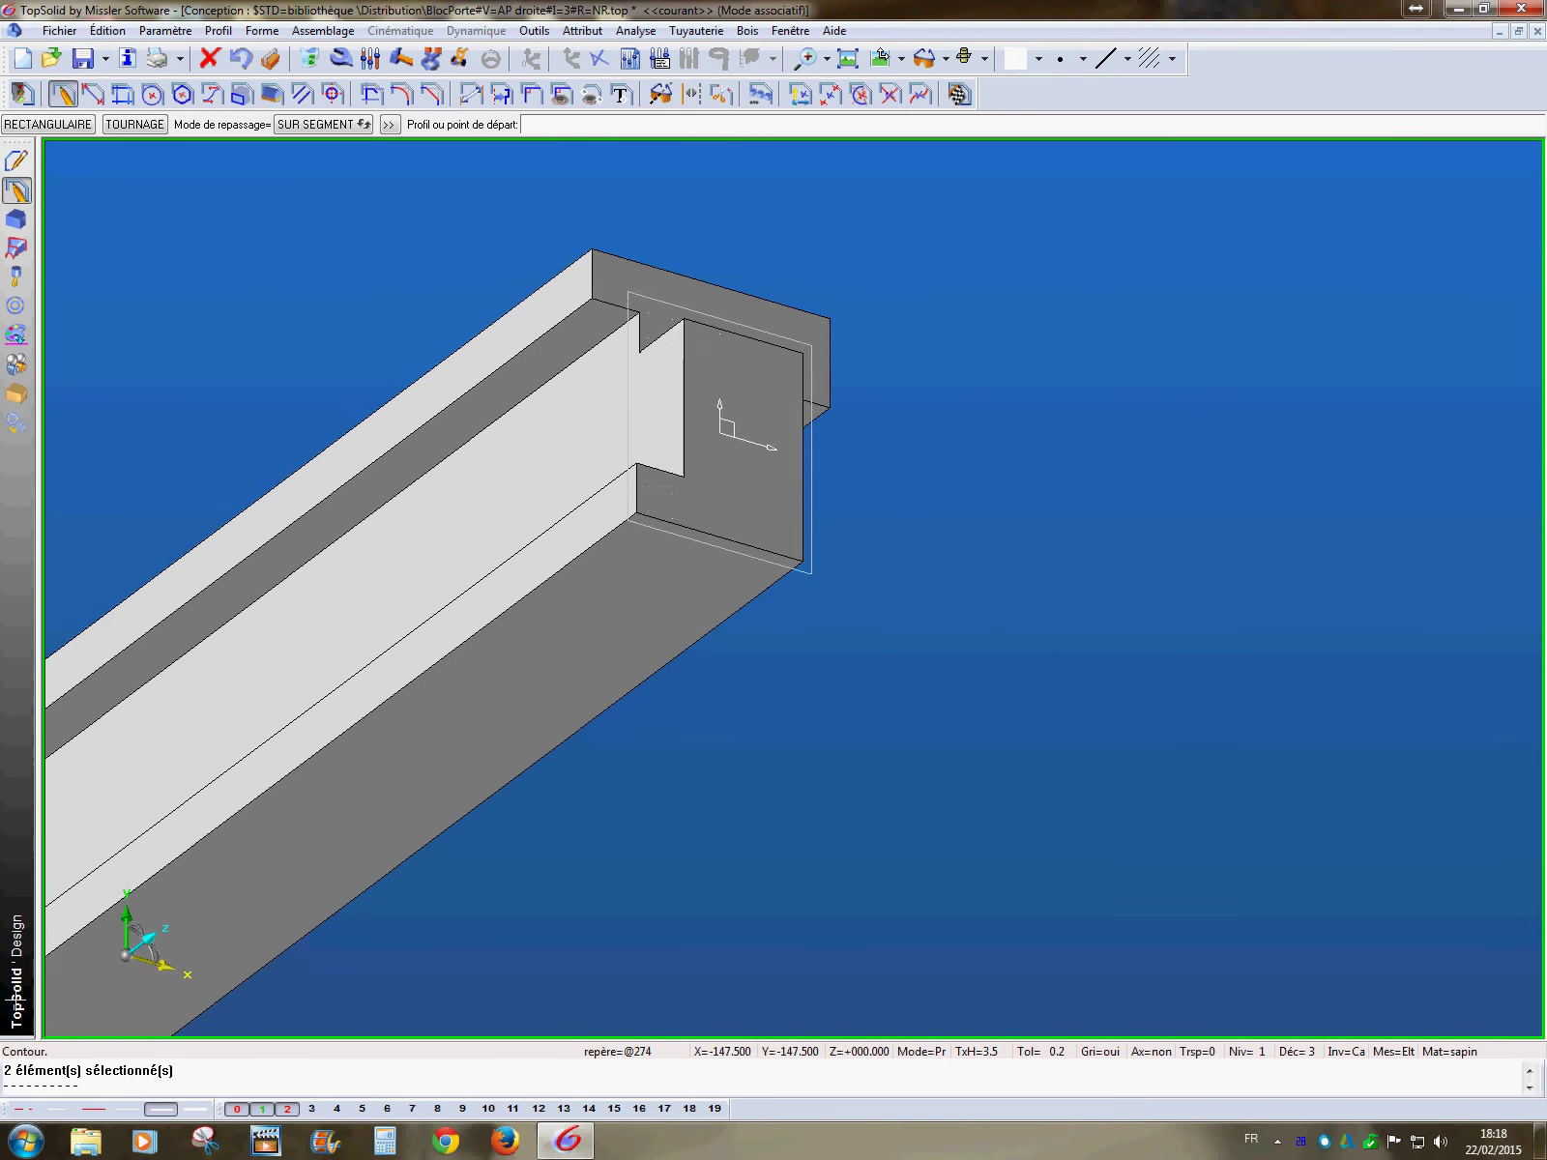
pyautogui.click(55, 128)
pyautogui.click(667, 377)
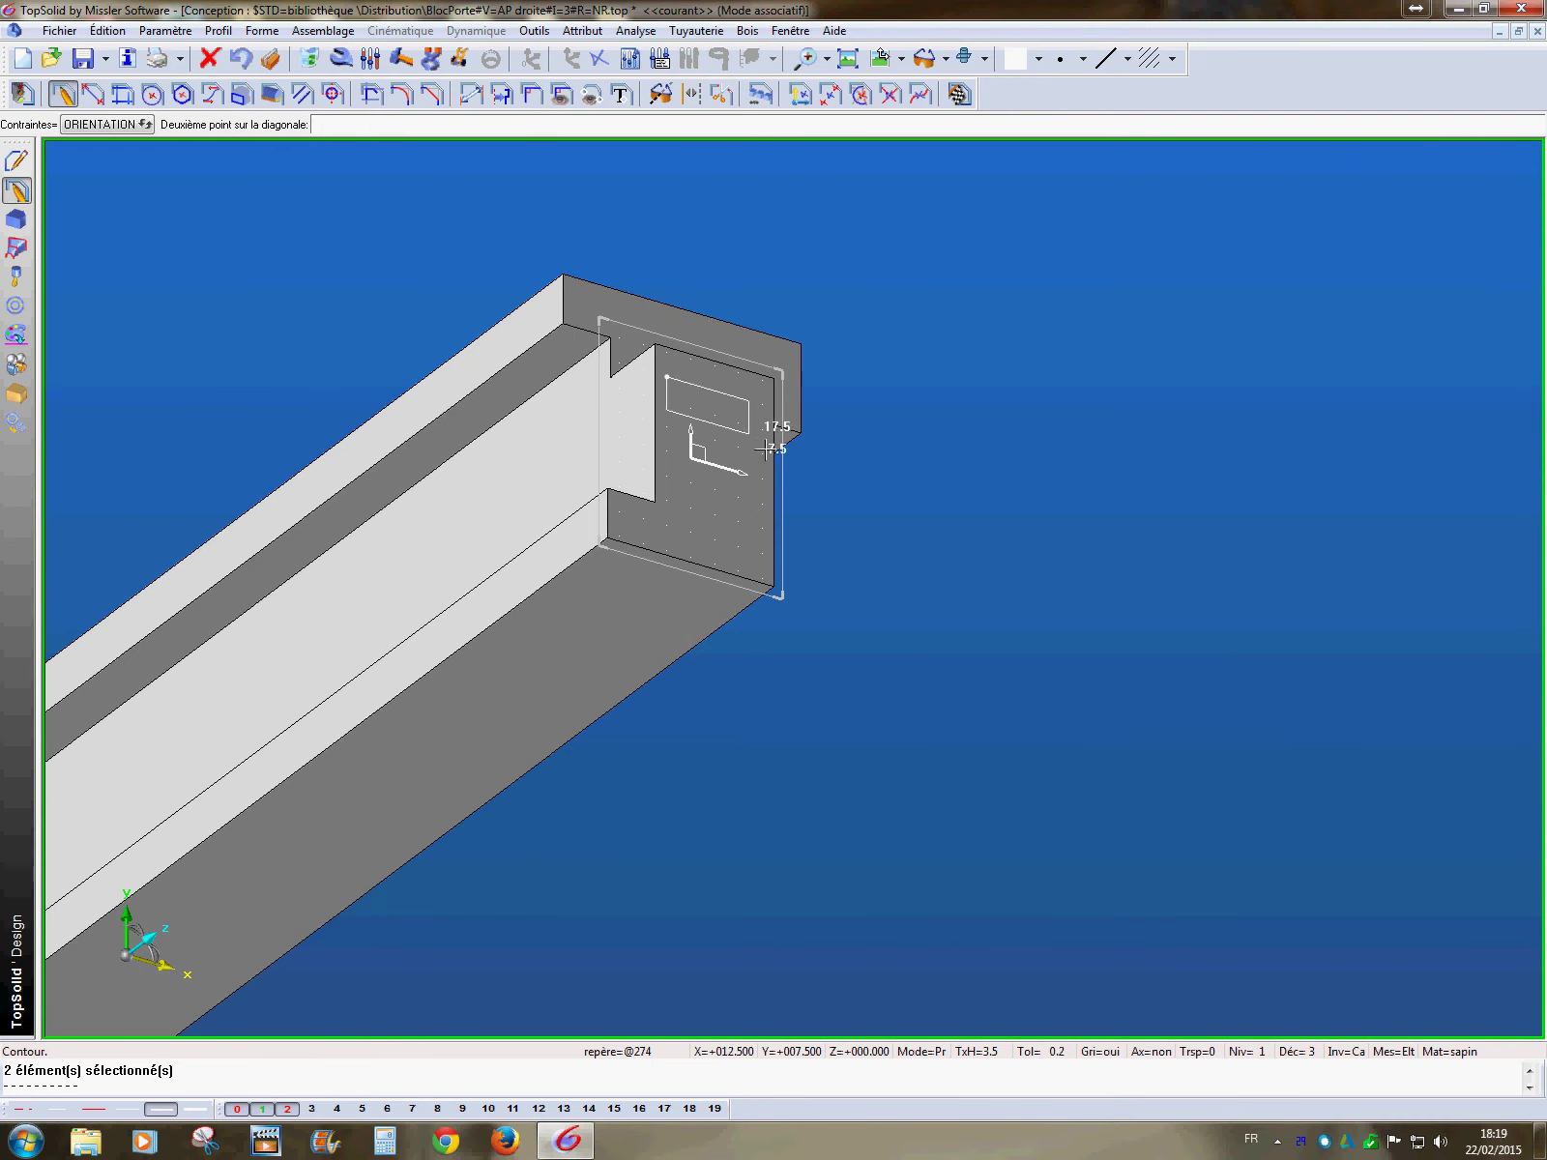
pyautogui.click(808, 335)
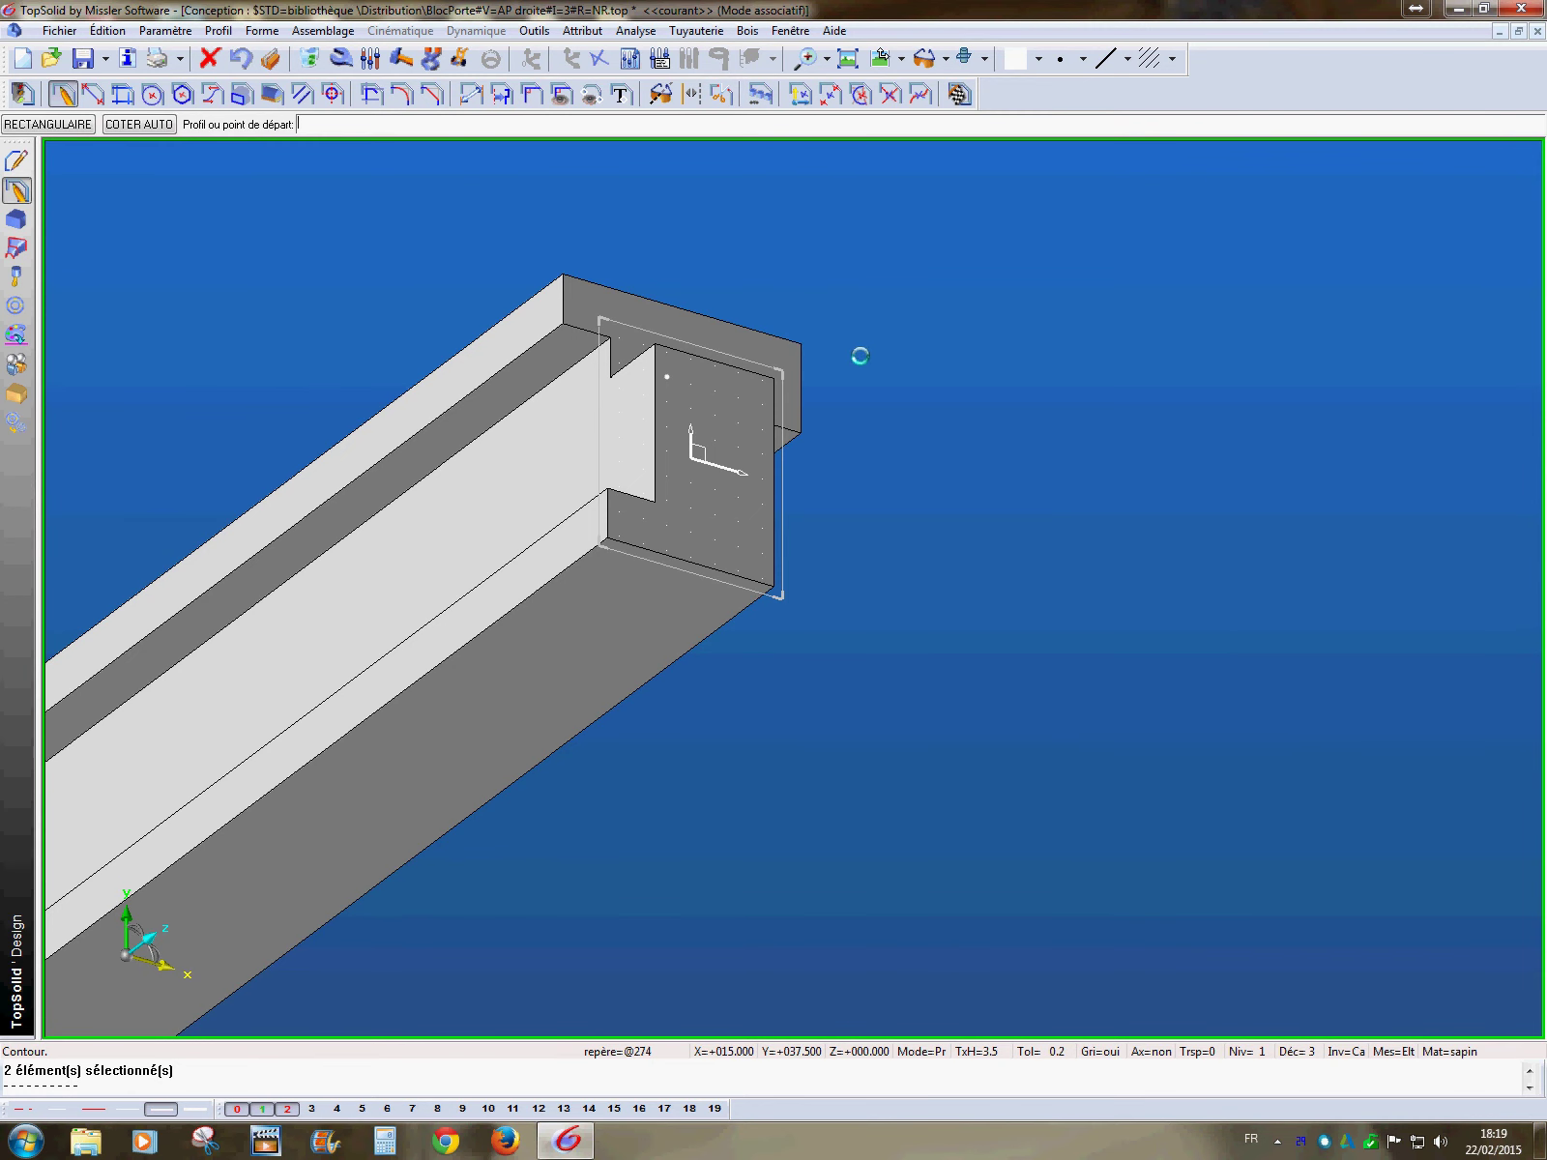
# - Constrain the rectangle's upper long side and both short sides with alignment to the matching edges of the end face
pyautogui.click(533, 94)
pyautogui.click(449, 124)
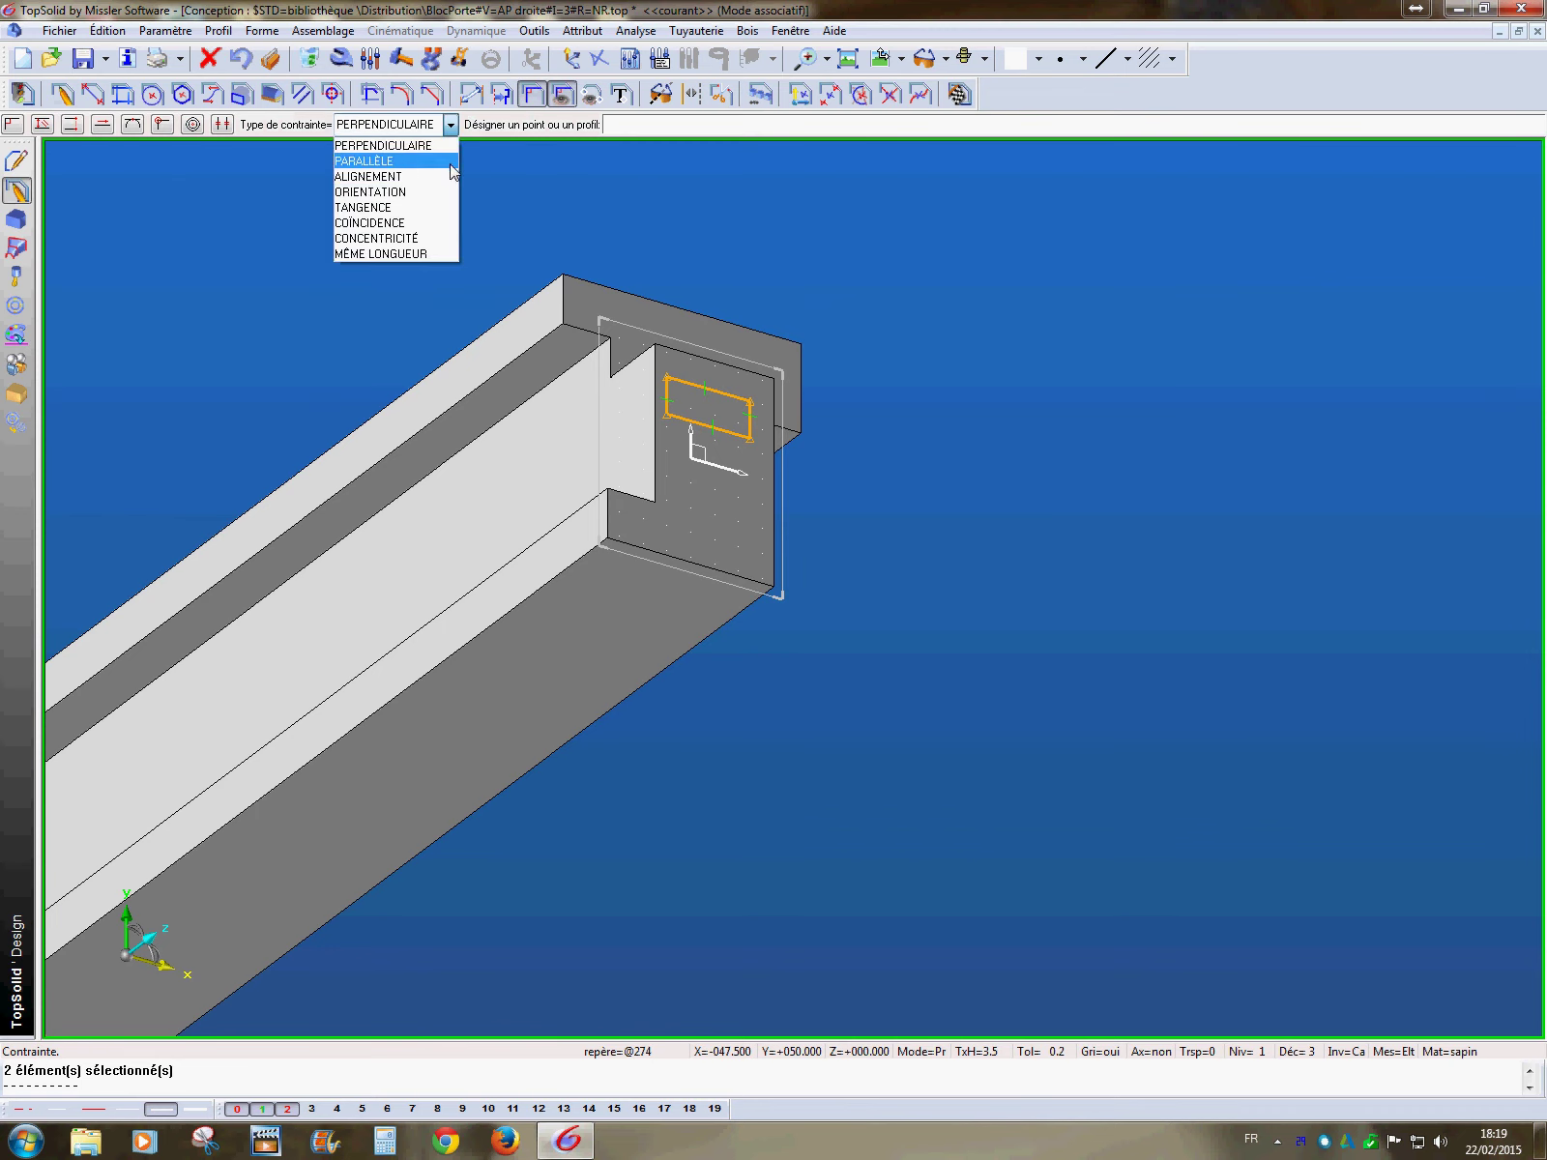
pyautogui.click(387, 180)
pyautogui.click(748, 407)
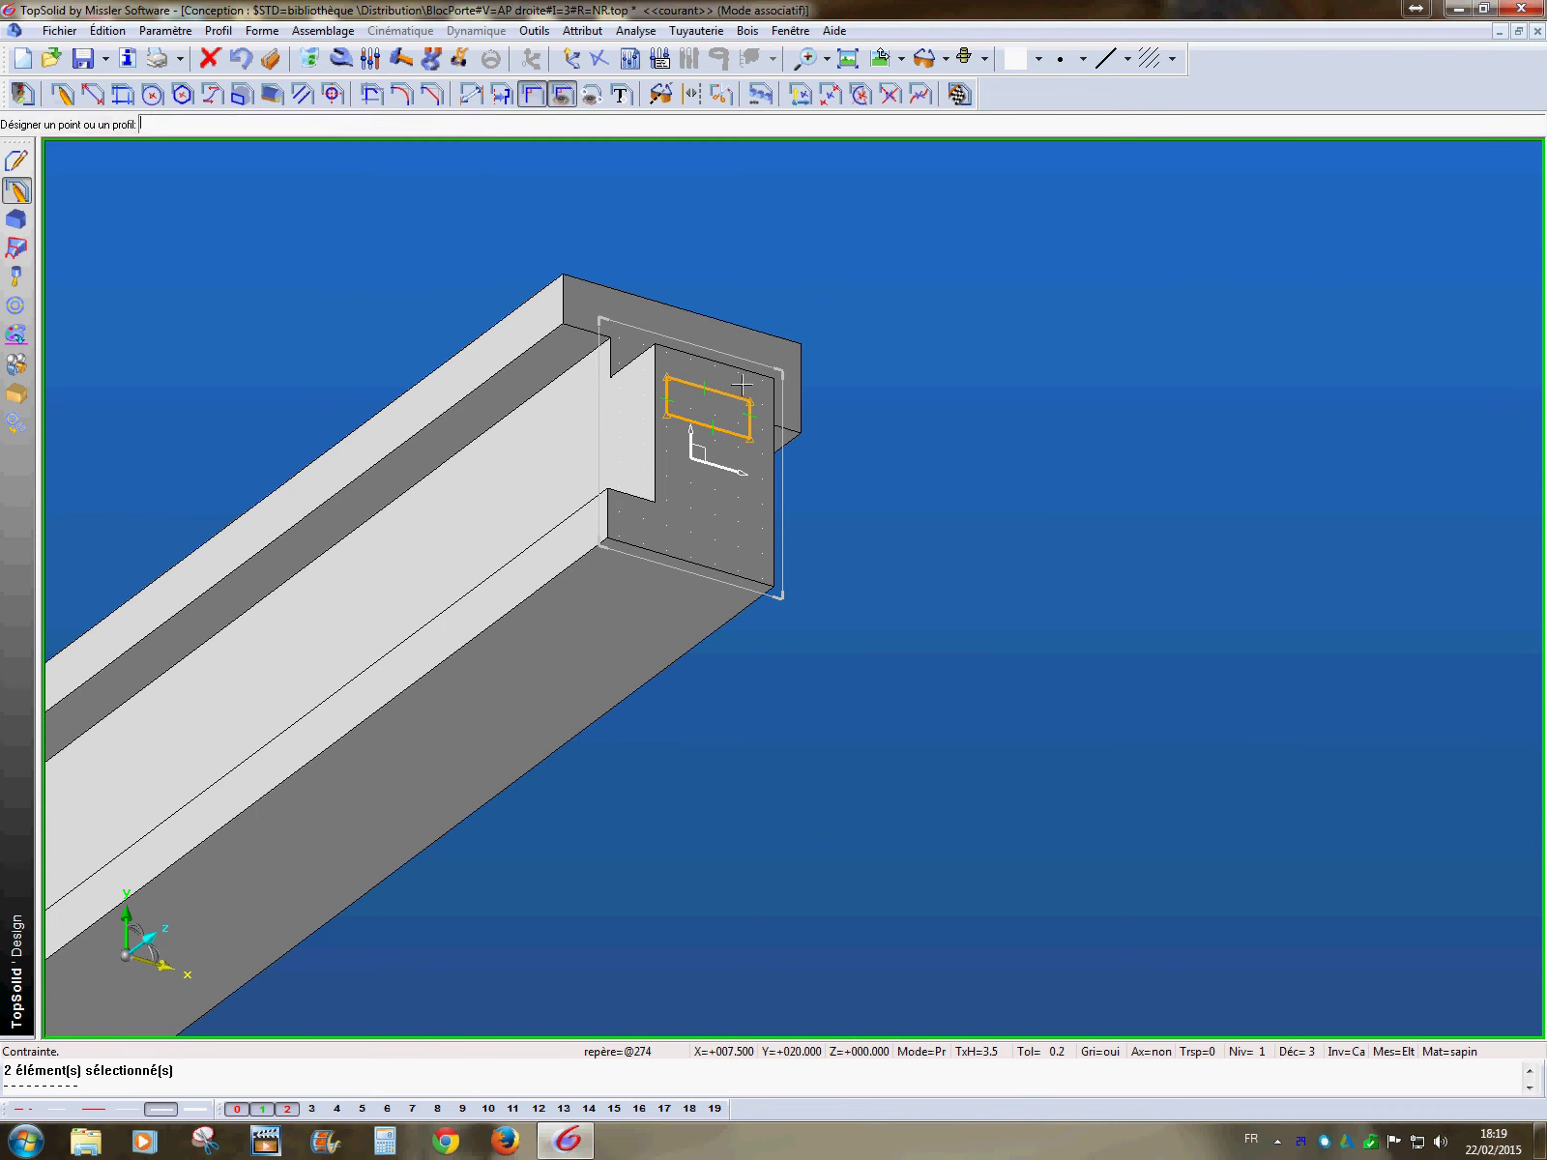
pyautogui.click(744, 381)
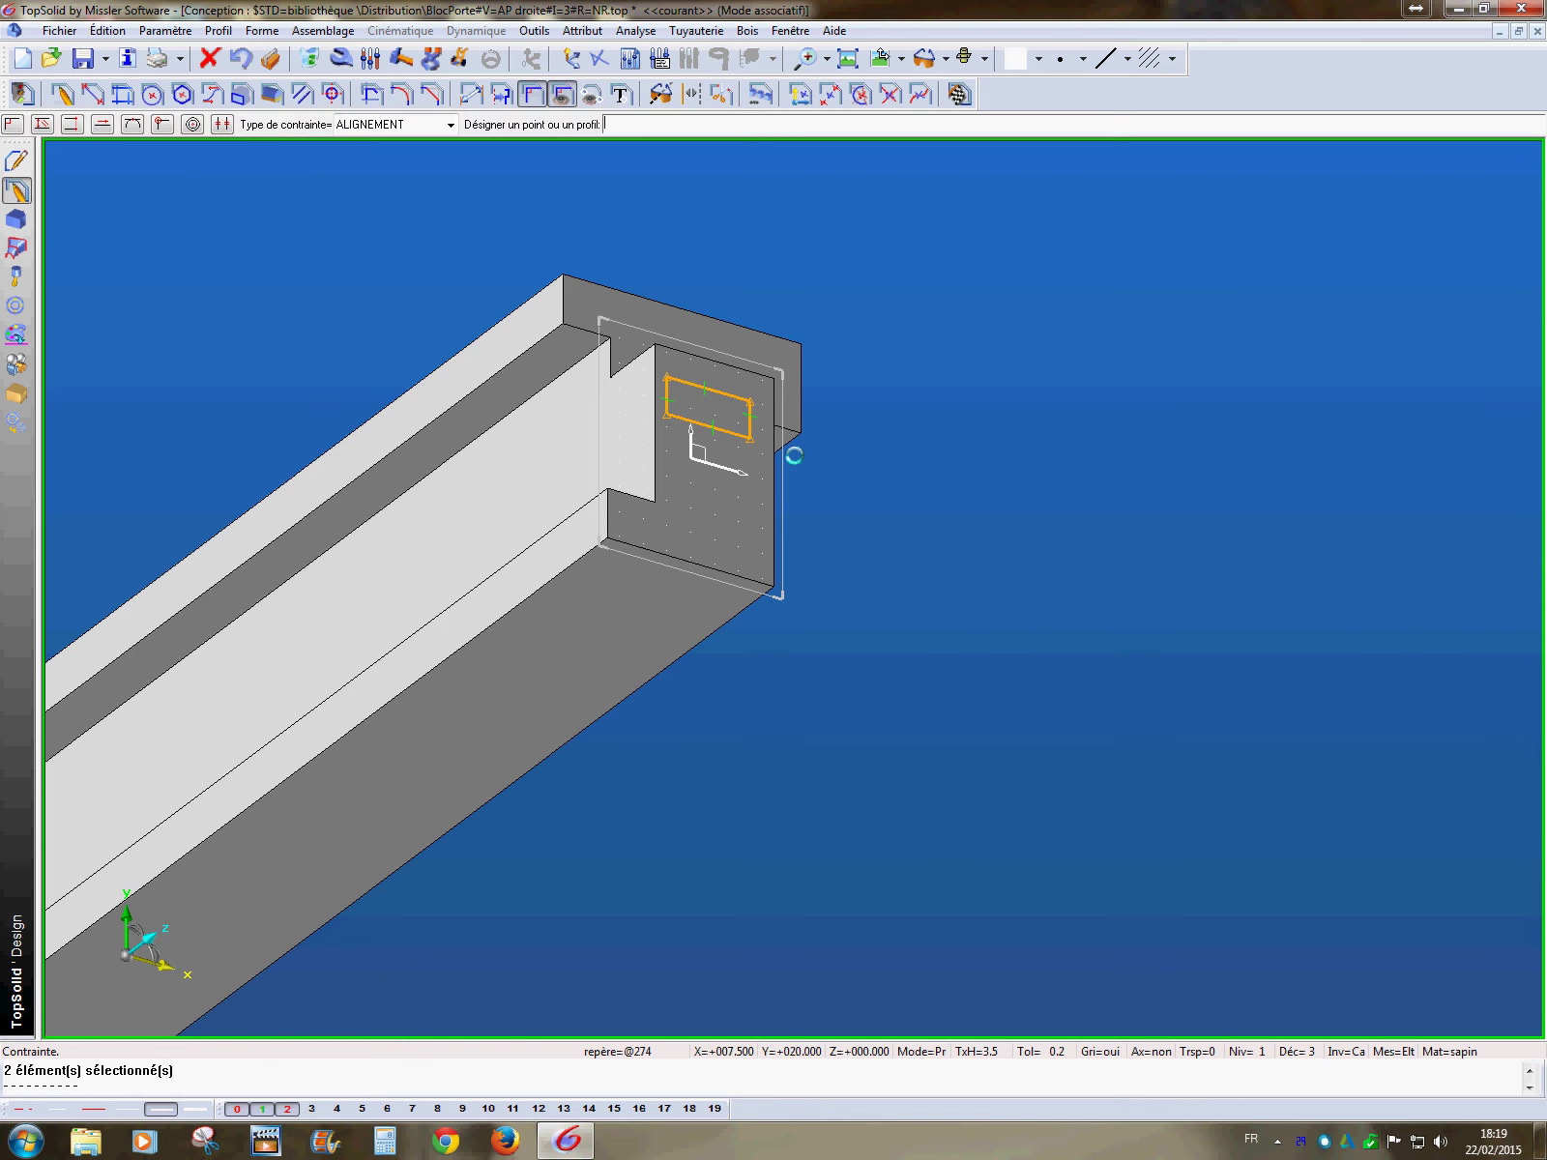
pyautogui.click(769, 414)
pyautogui.click(774, 435)
pyautogui.click(671, 386)
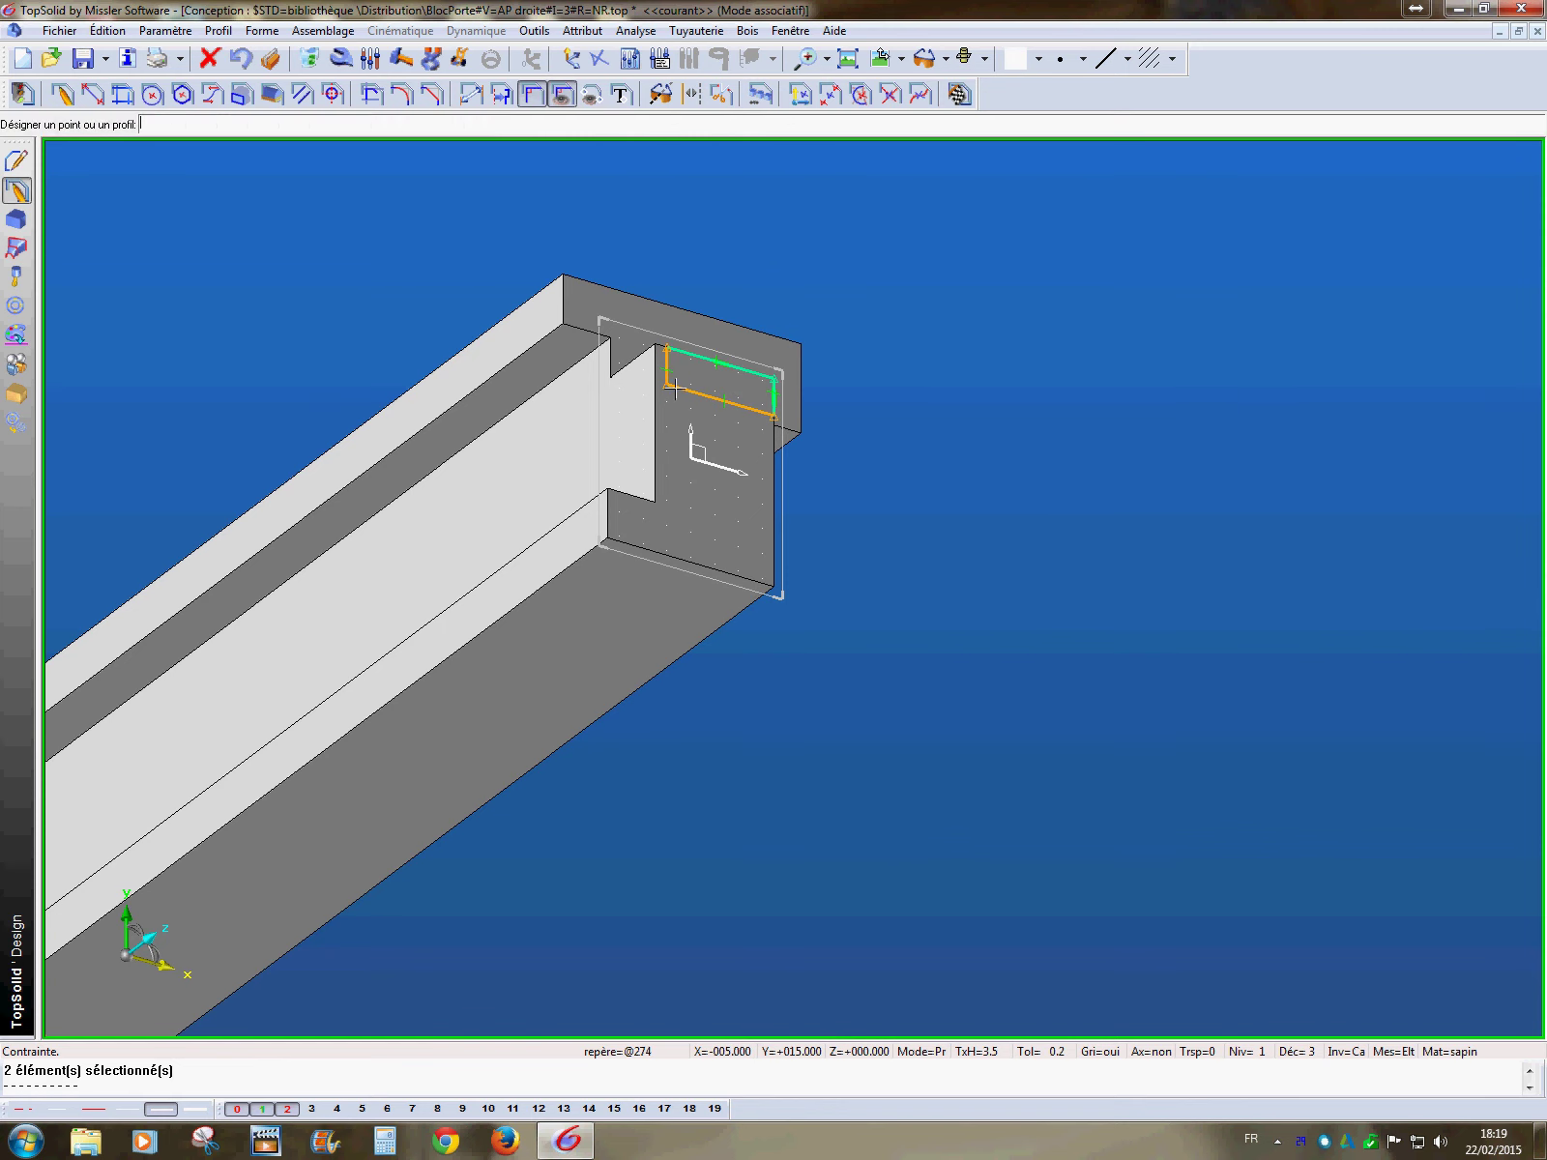
pyautogui.click(657, 392)
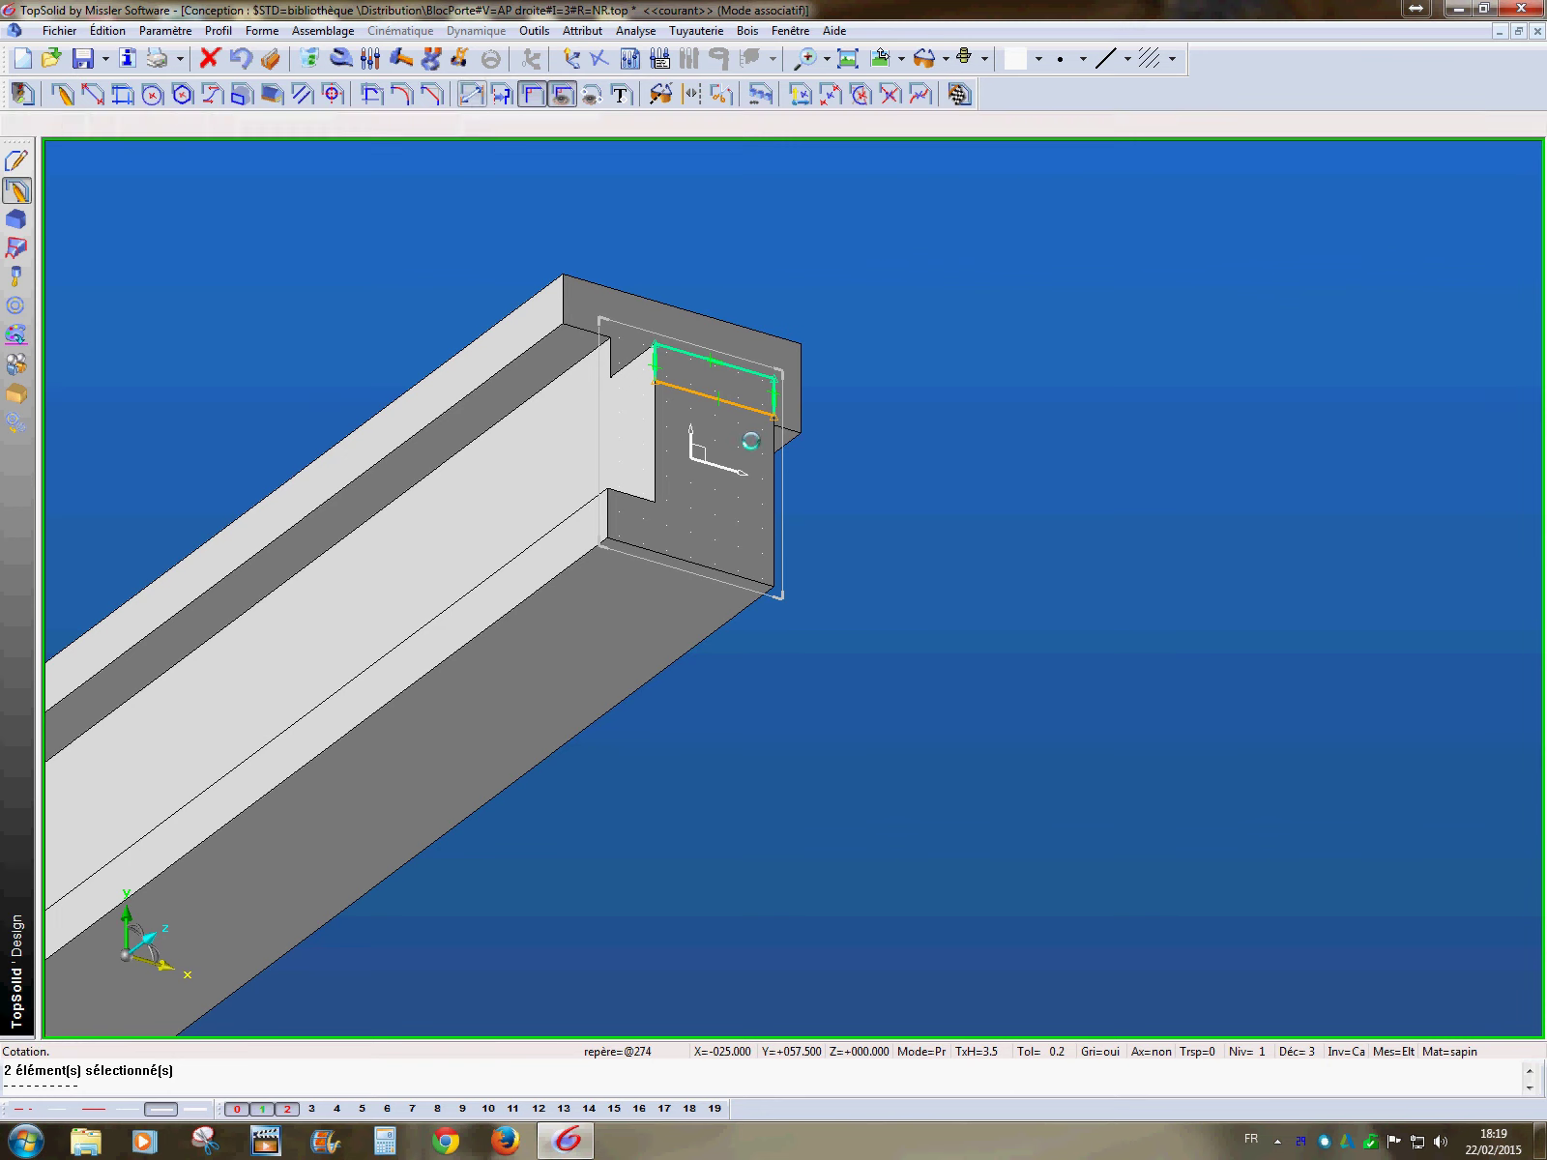
# - Dimension the distance between the rectangle's long sides, set it to 15 mm and finish the sketch
pyautogui.click(700, 407)
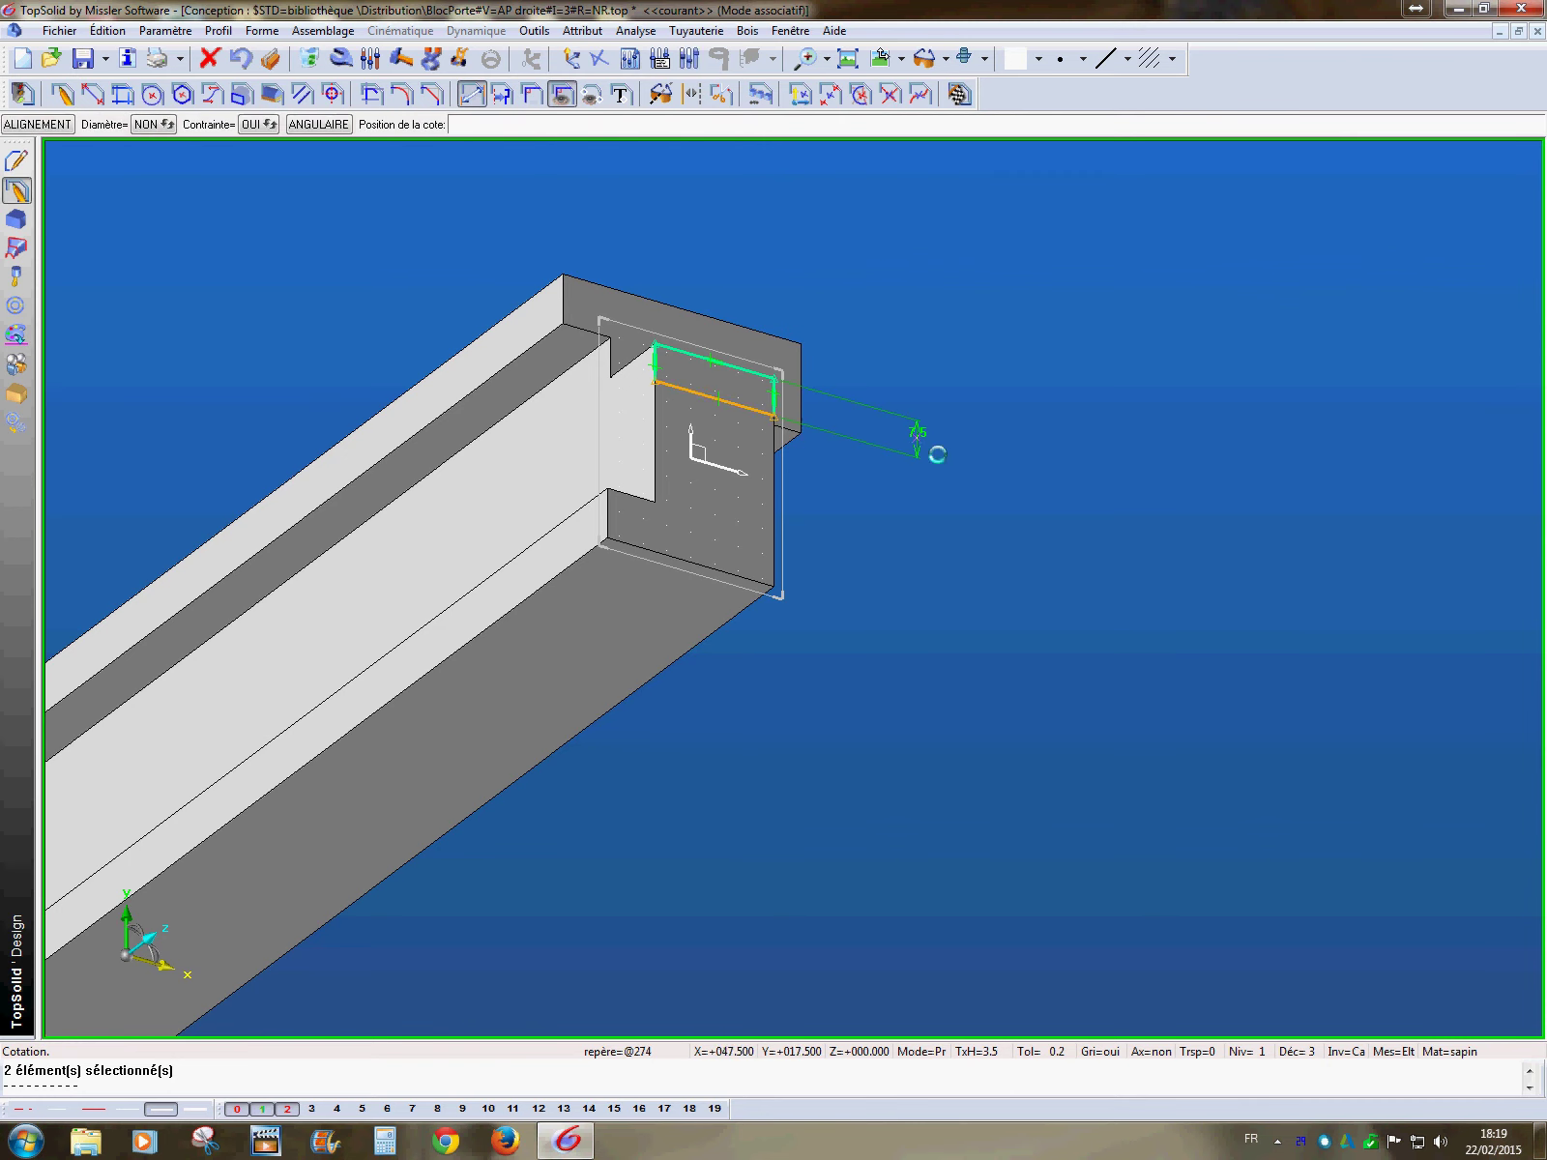
pyautogui.click(919, 432)
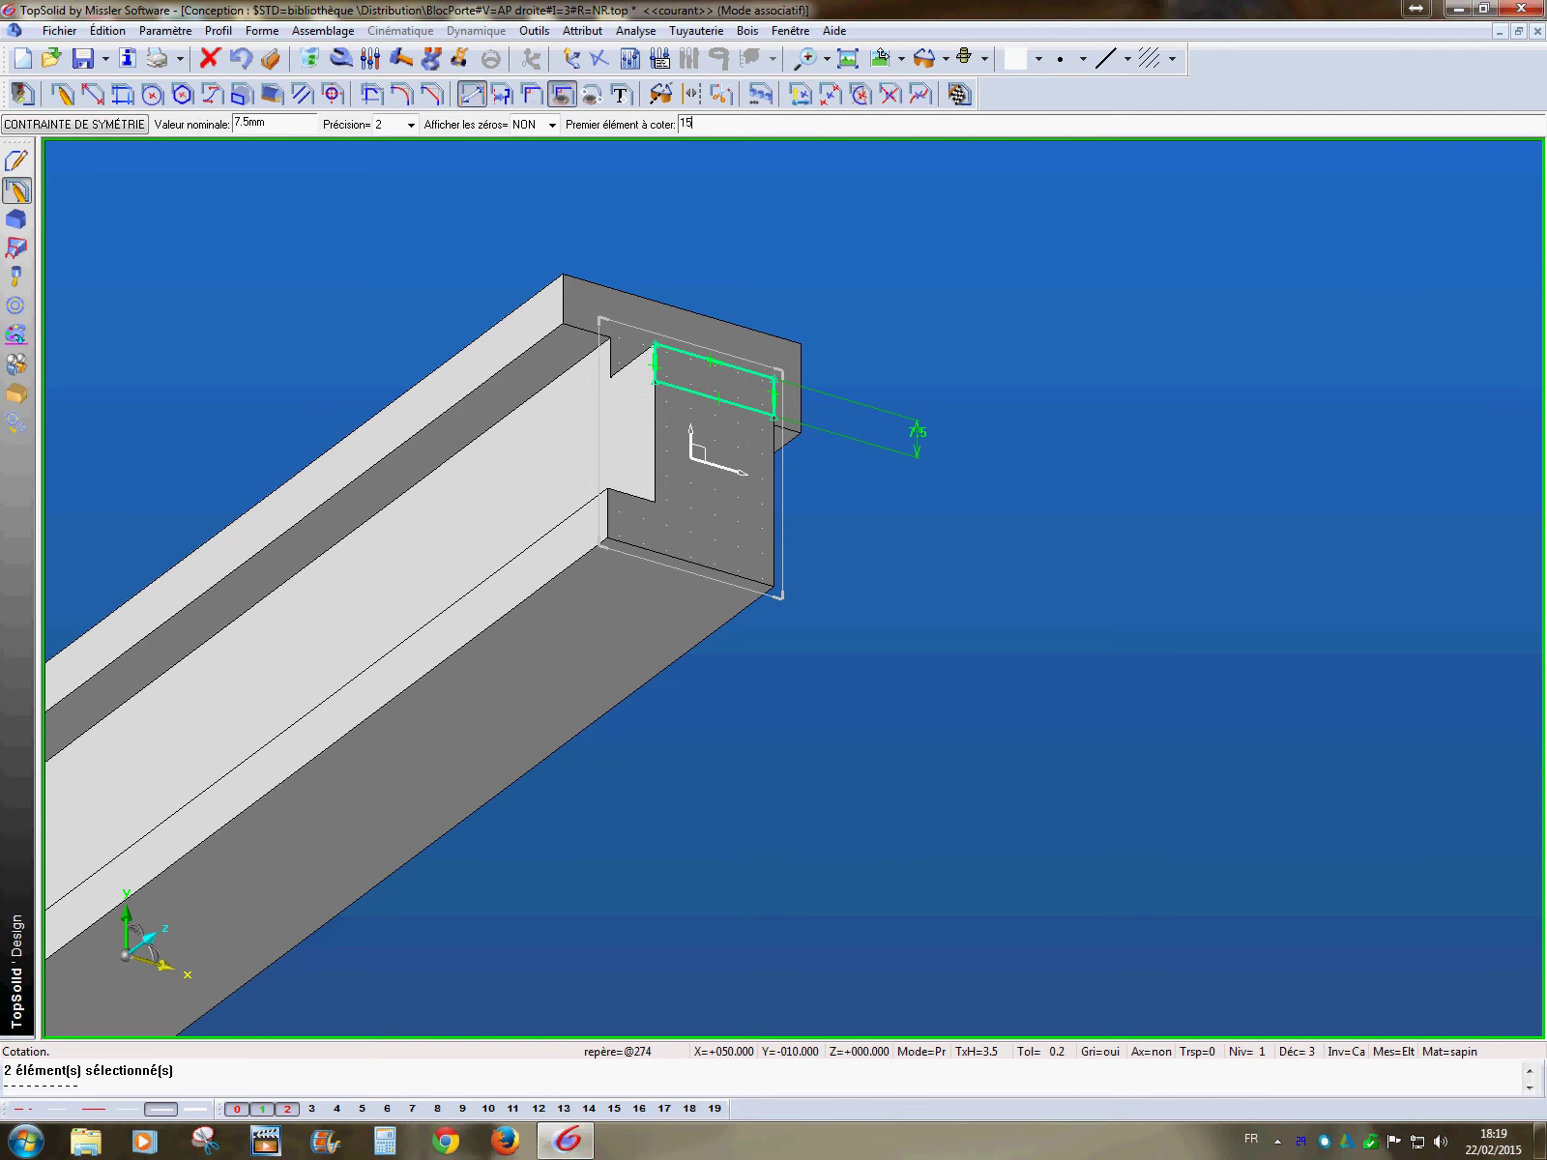
pyautogui.press('Return')
pyautogui.moveTo(965, 615); pyautogui.dragTo(611, 625, button='middle')
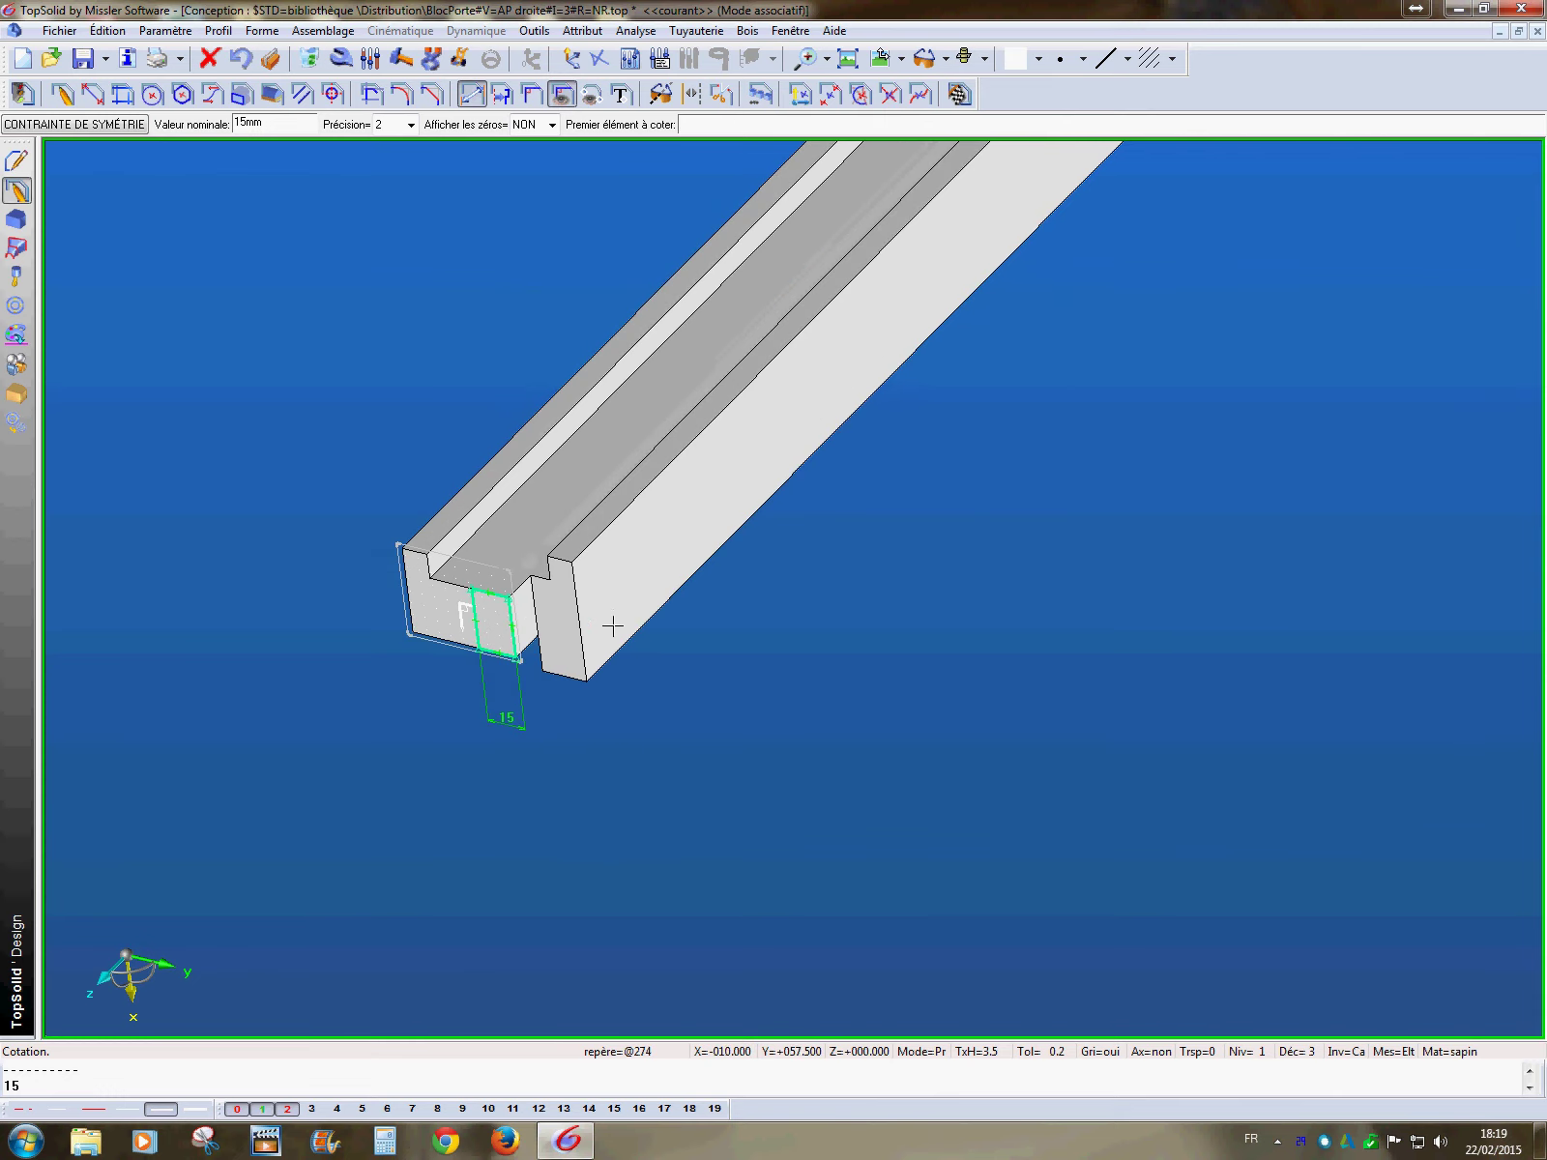
pyautogui.click(963, 101)
pyautogui.scroll(-3, 891, 411)
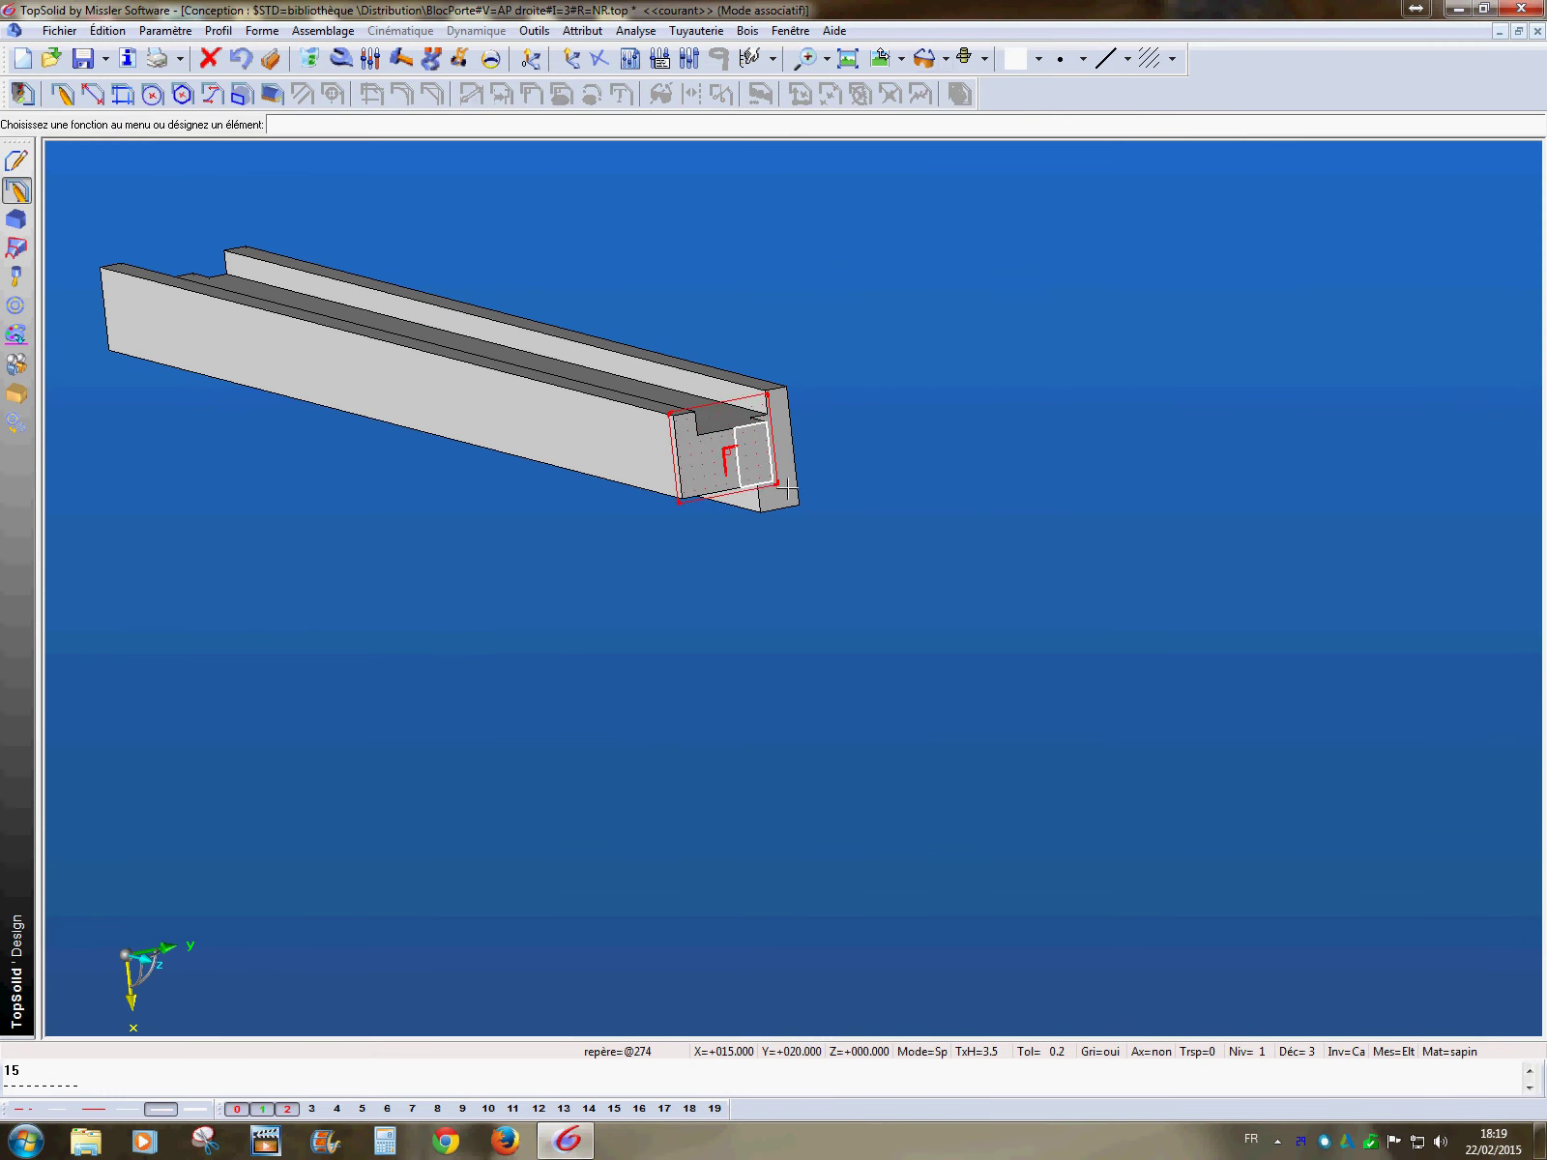
# - Display level 3, extrude the rectangle with one limitation up to the upright's inner groove face, and hide level 3 again
pyautogui.click(310, 1110)
pyautogui.click(16, 218)
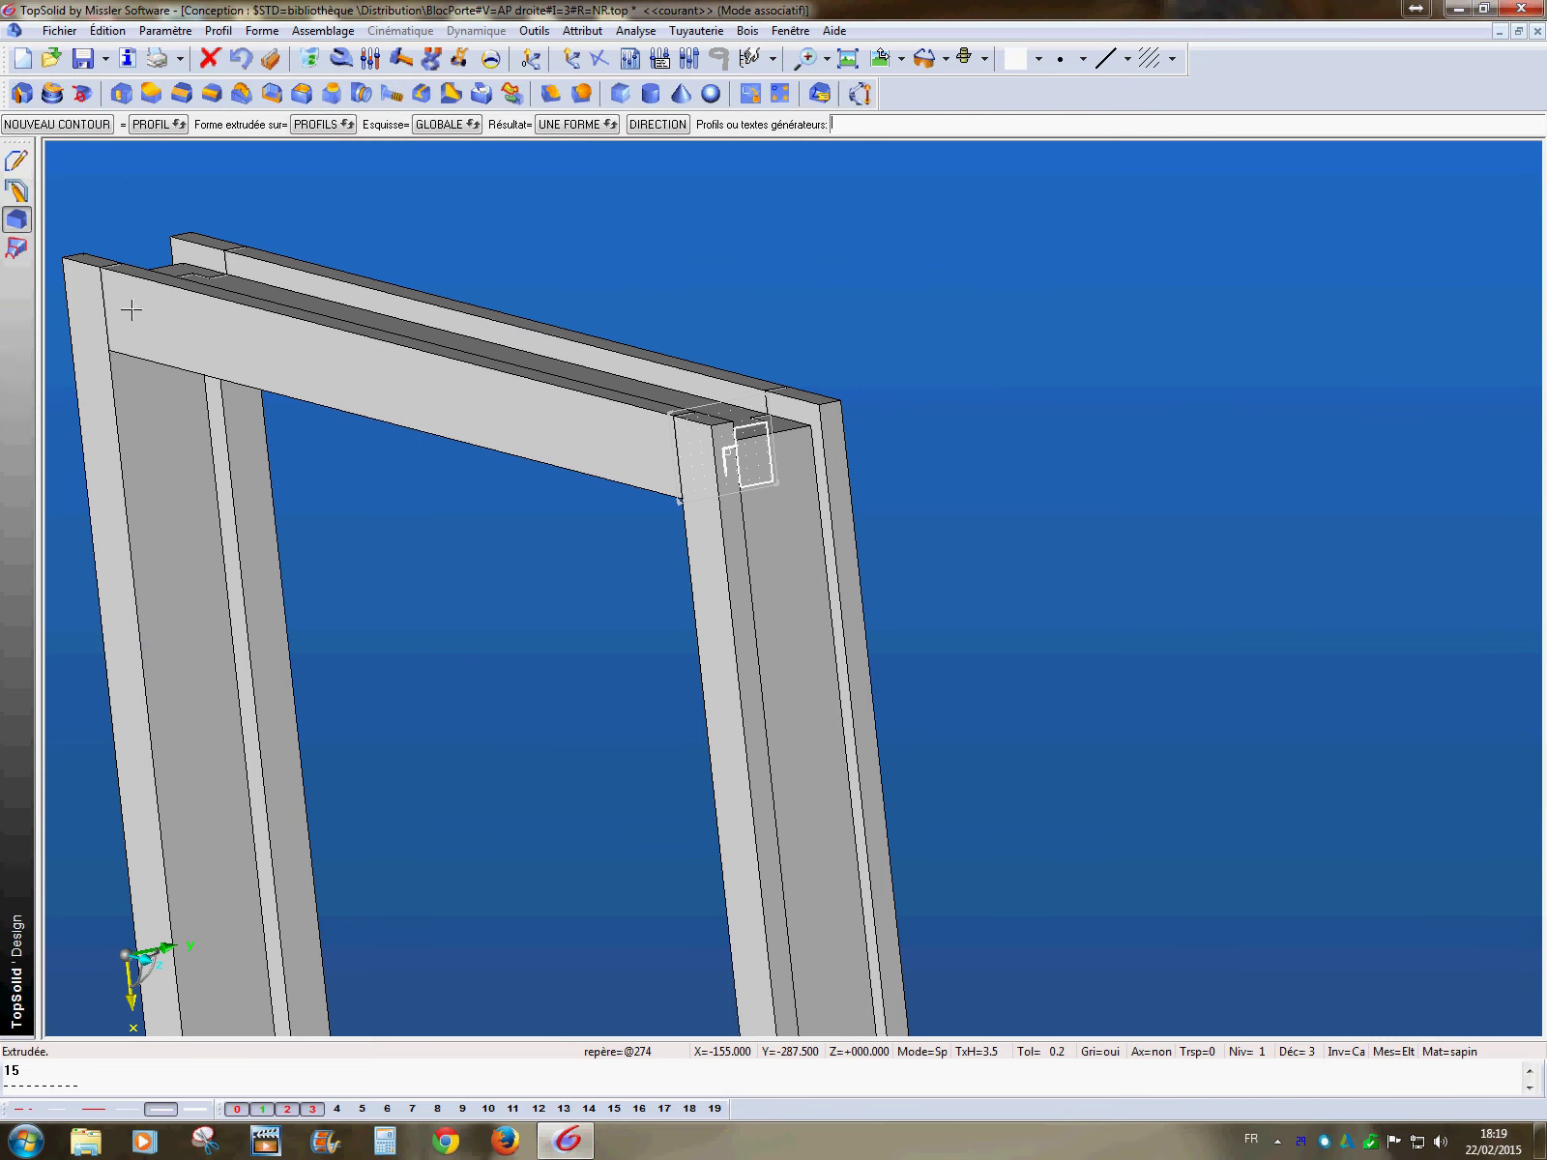
pyautogui.click(759, 445)
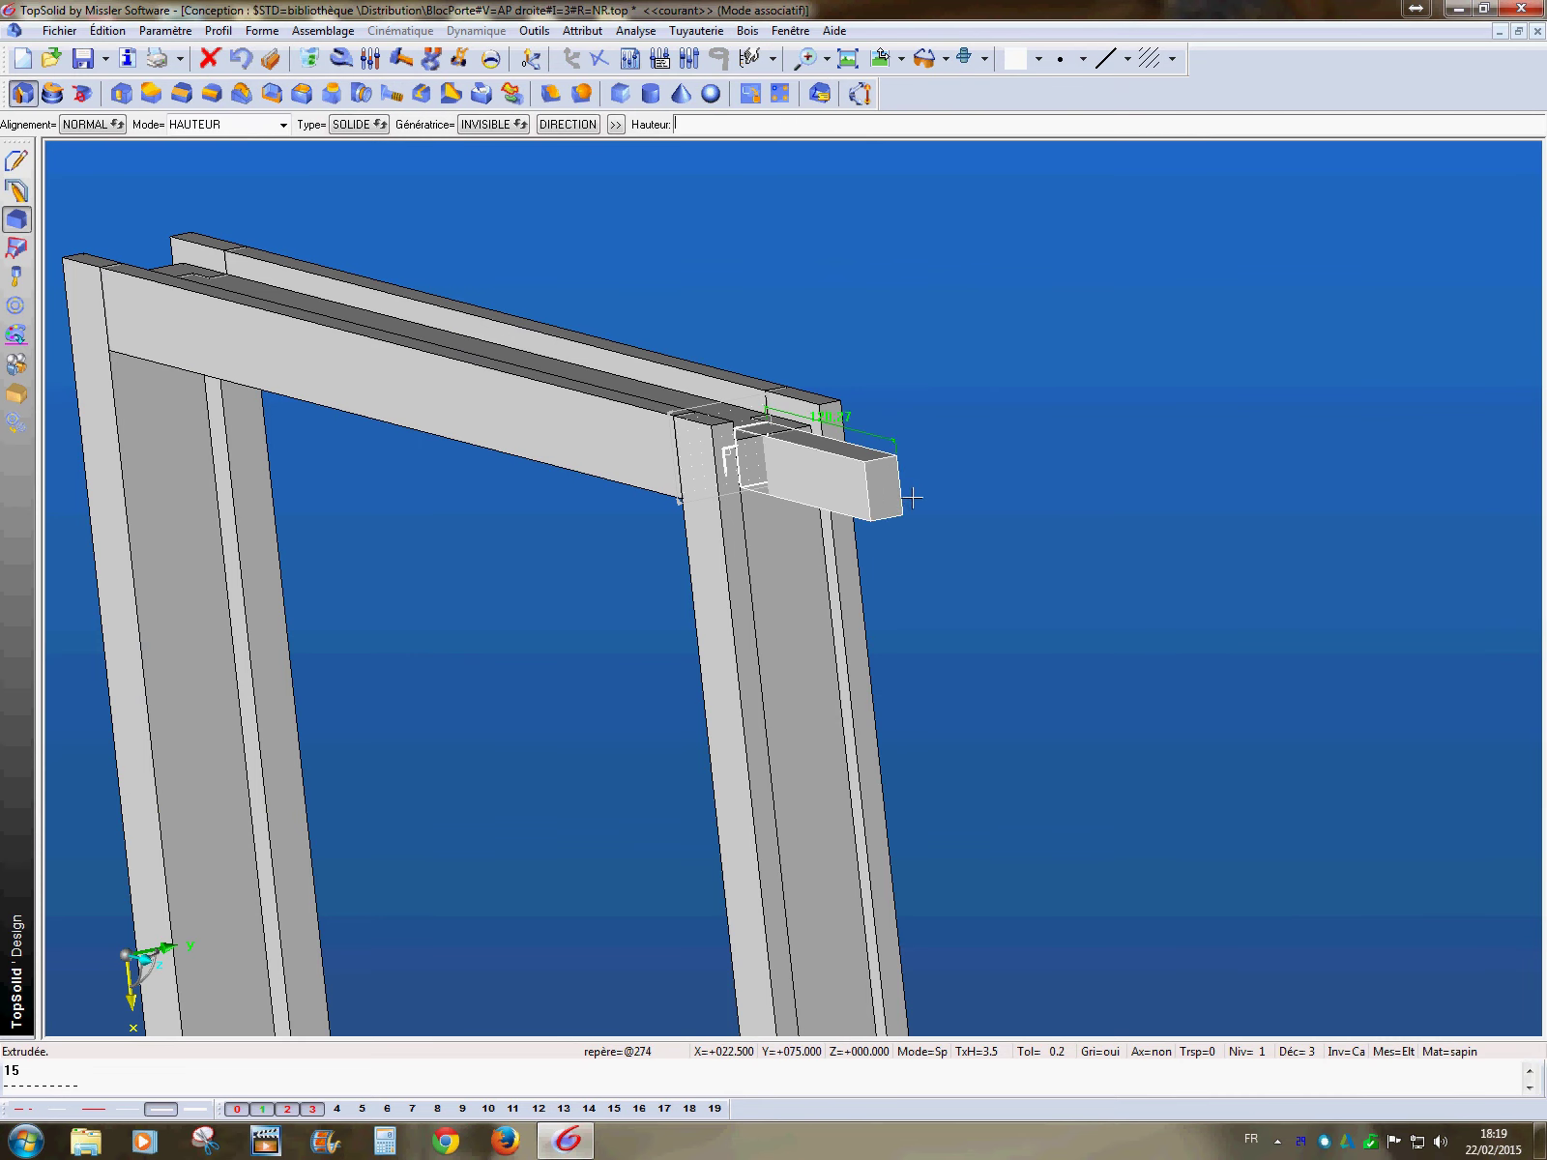
pyautogui.rightClick(914, 505)
pyautogui.moveTo(1016, 516)
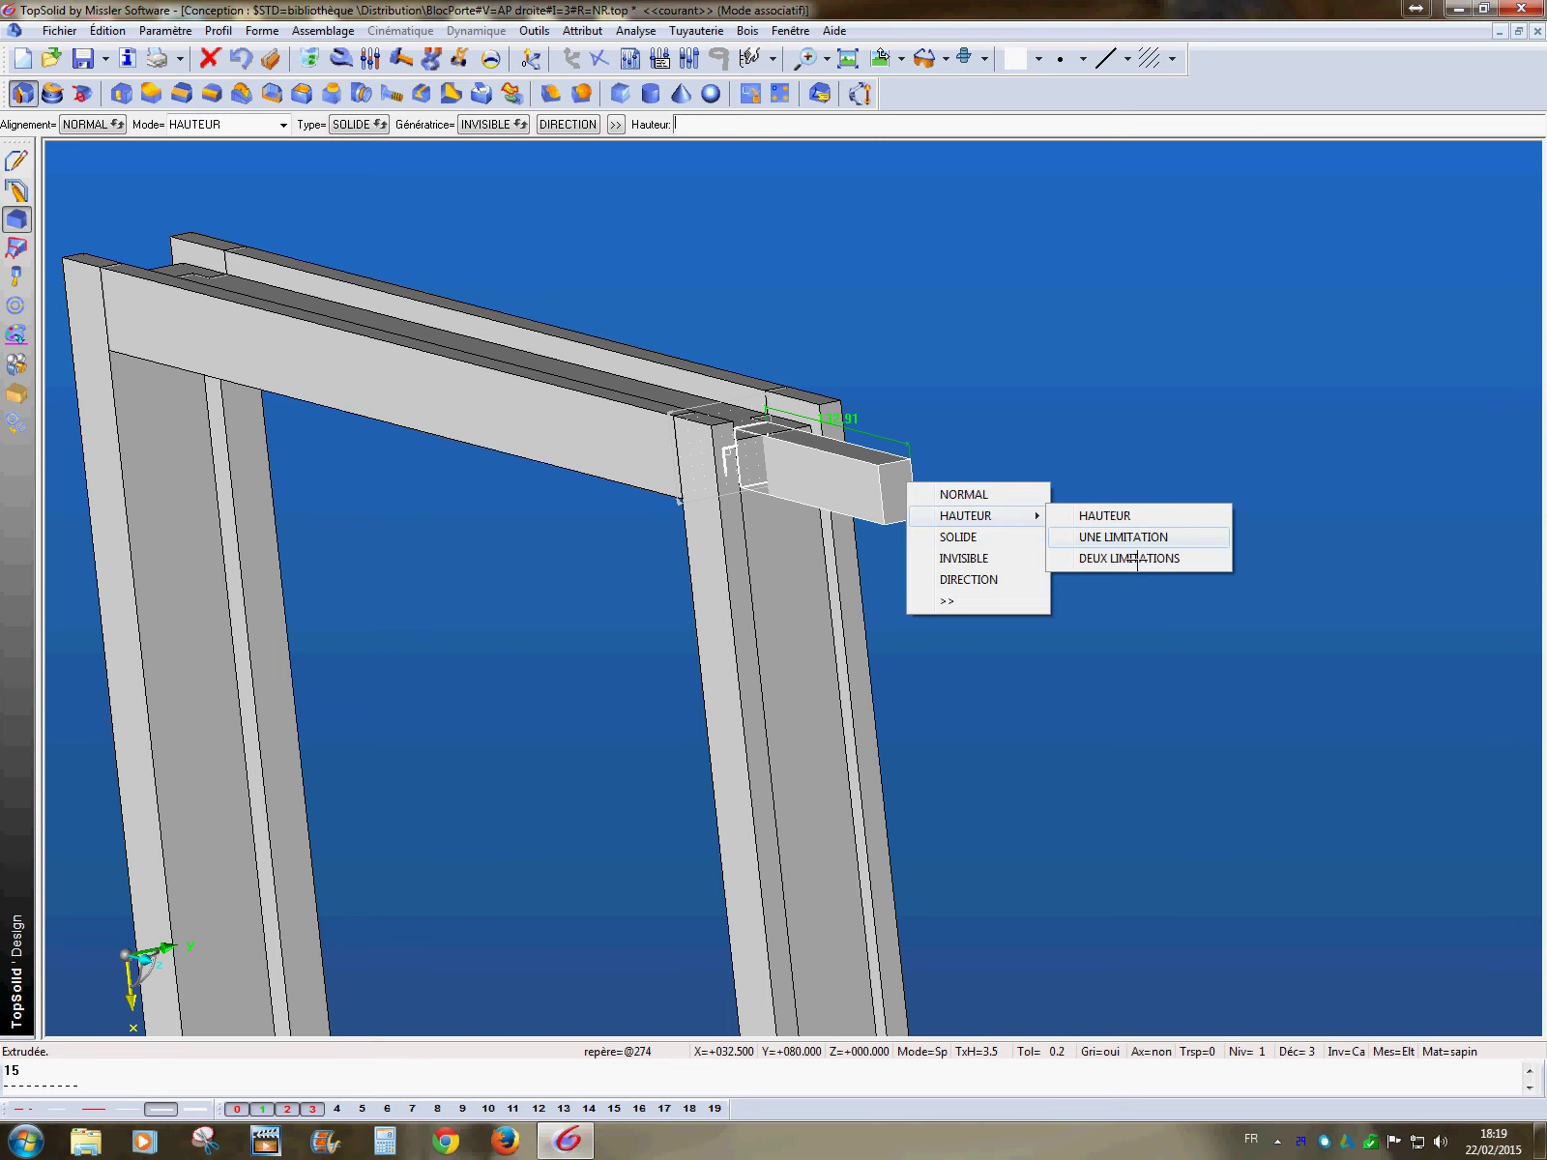
pyautogui.click(1131, 538)
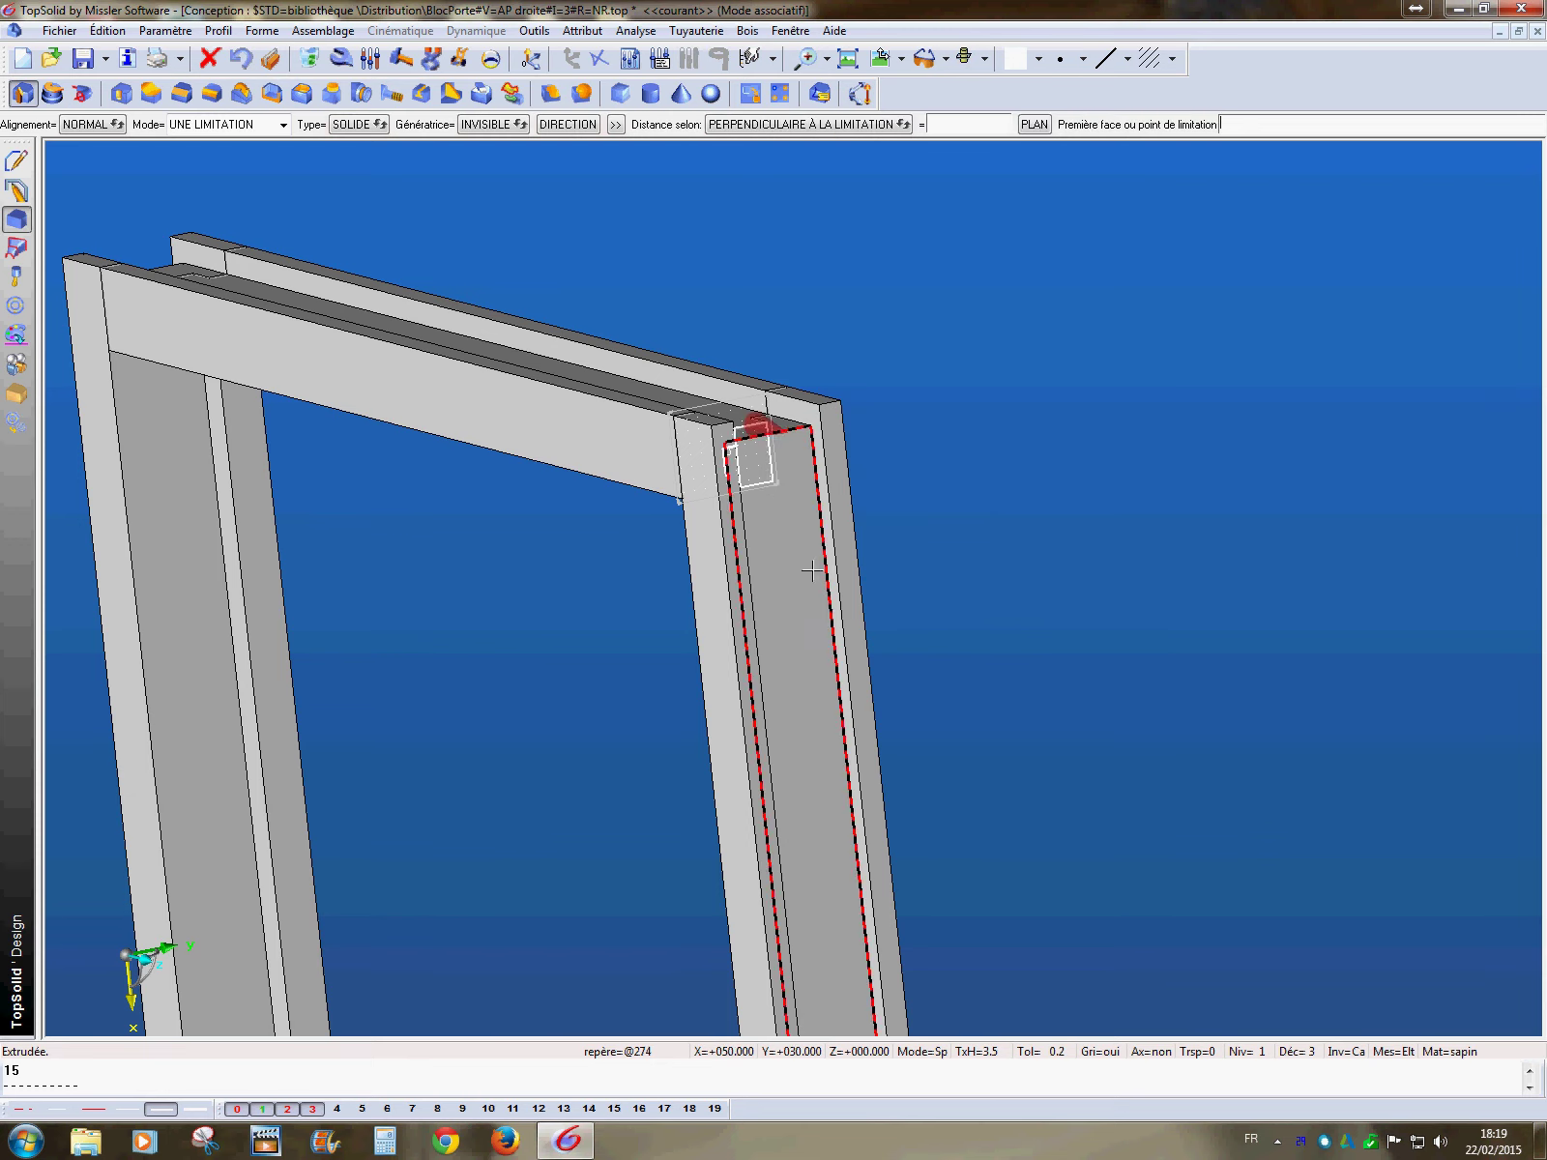
pyautogui.click(804, 577)
pyautogui.click(320, 1108)
pyautogui.moveTo(692, 565); pyautogui.dragTo(600, 677, button='middle')
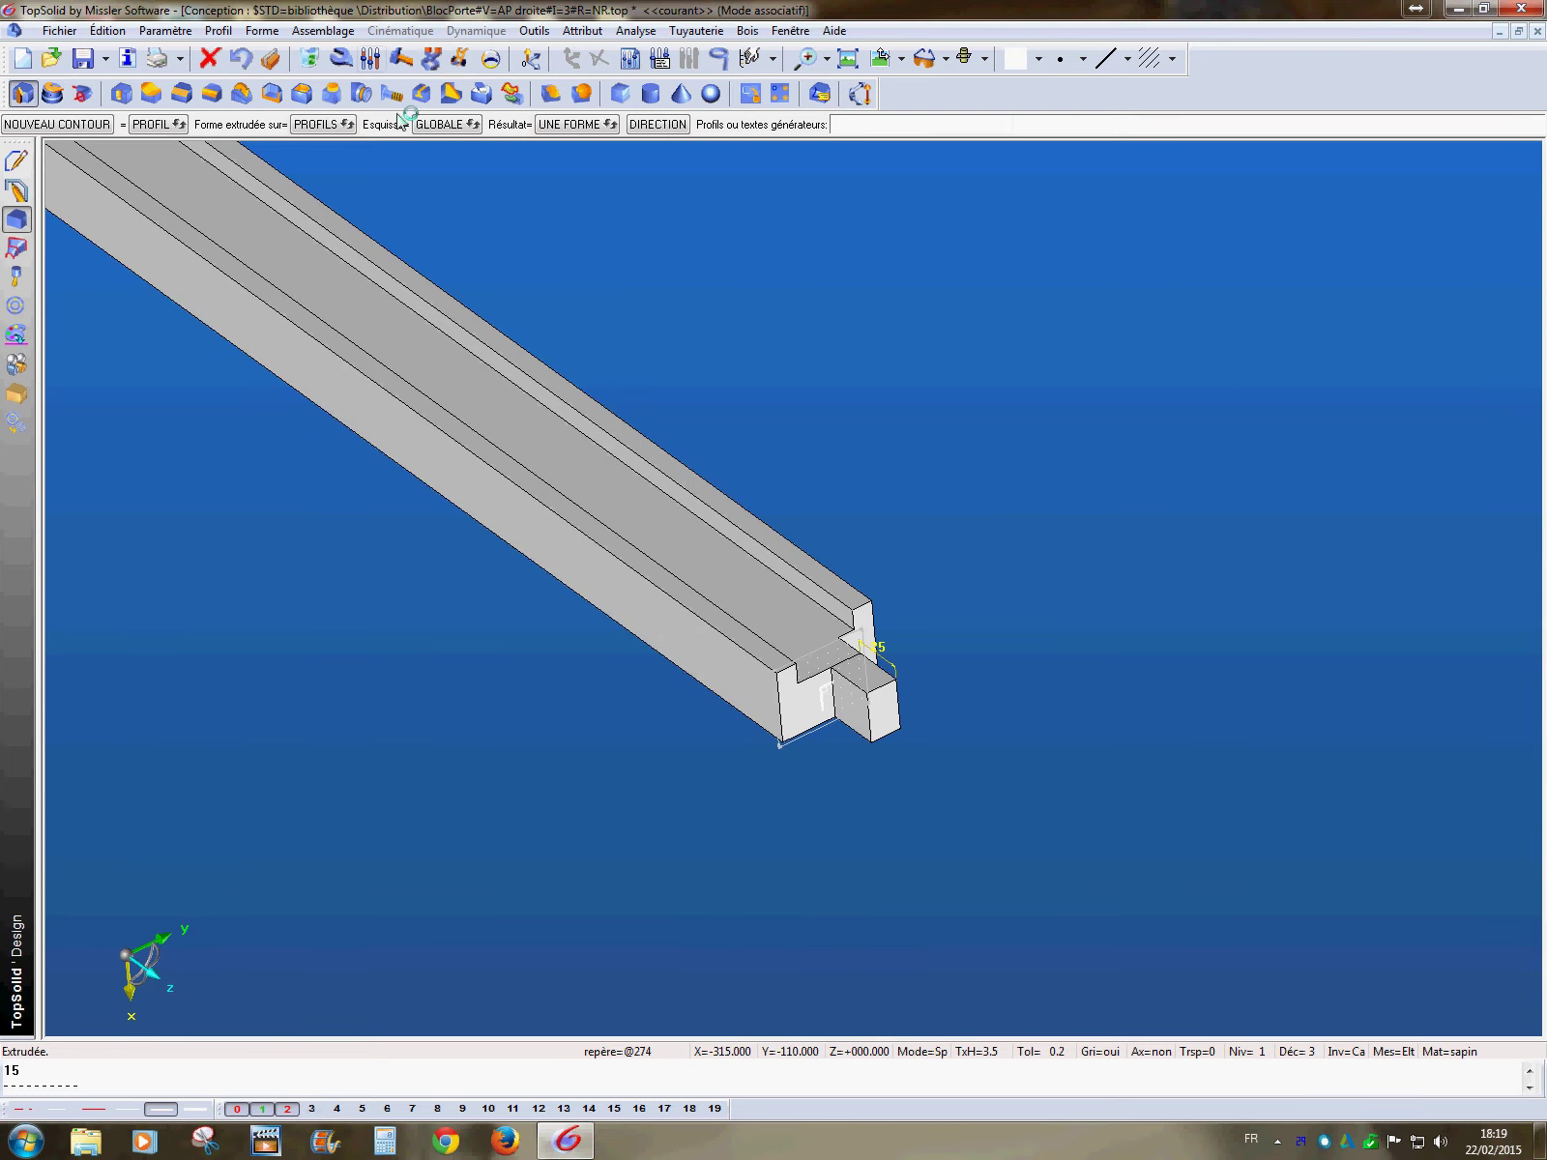
# - Set the current coordinate system on the long flat face between the top rail's raised edges
pyautogui.click(531, 58)
pyautogui.moveTo(605, 266); pyautogui.dragTo(767, 391, button='middle')
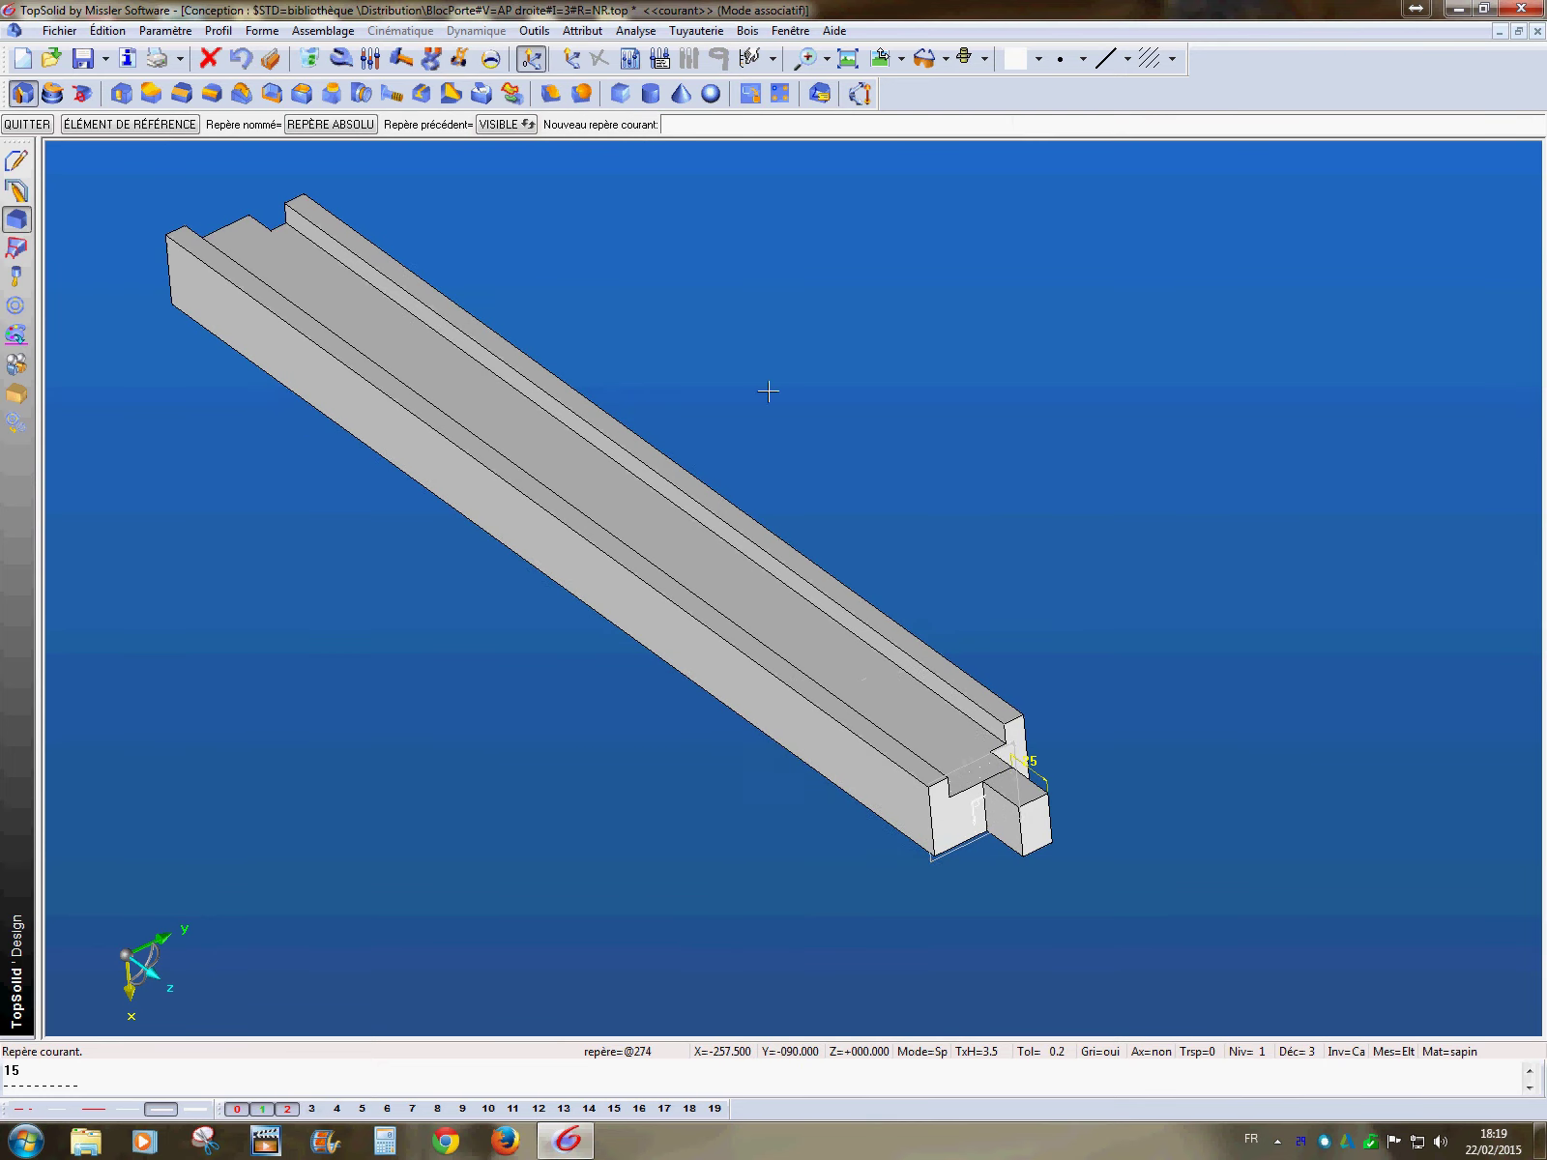
pyautogui.click(566, 470)
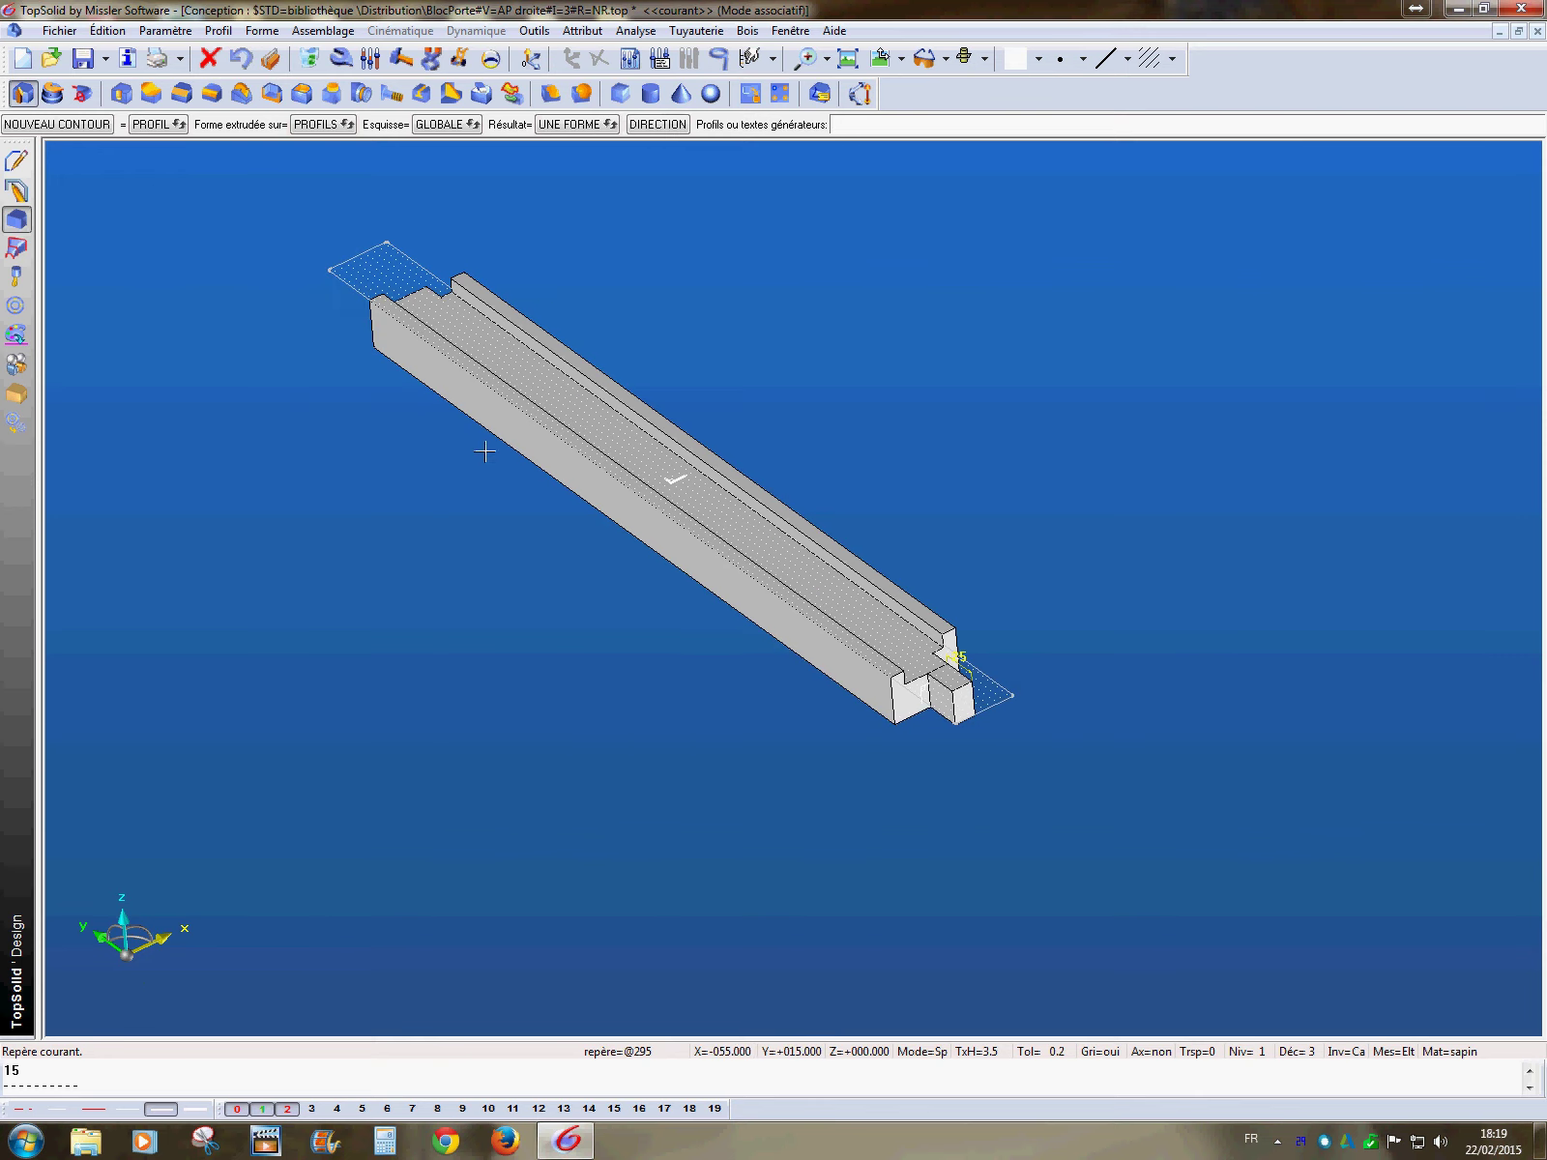
# - Repeat the extruded tenon at the opposite end of the top rail by plane symmetry
pyautogui.click(107, 30)
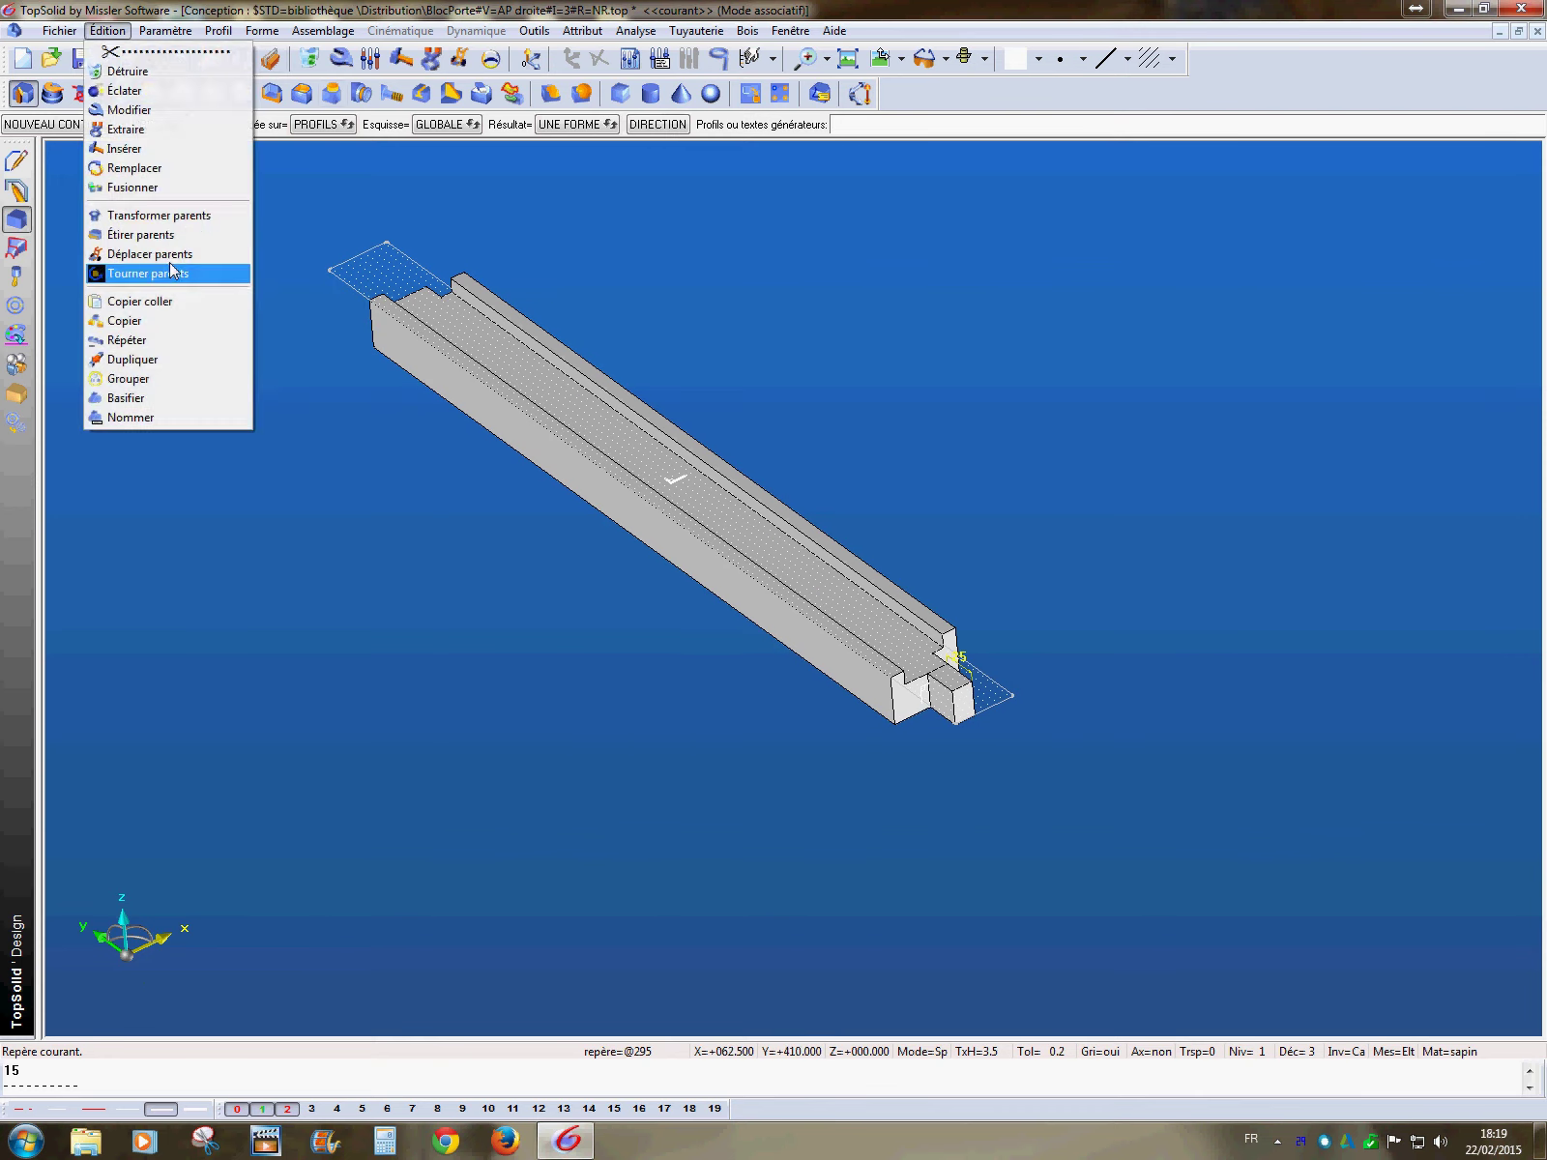
pyautogui.click(138, 343)
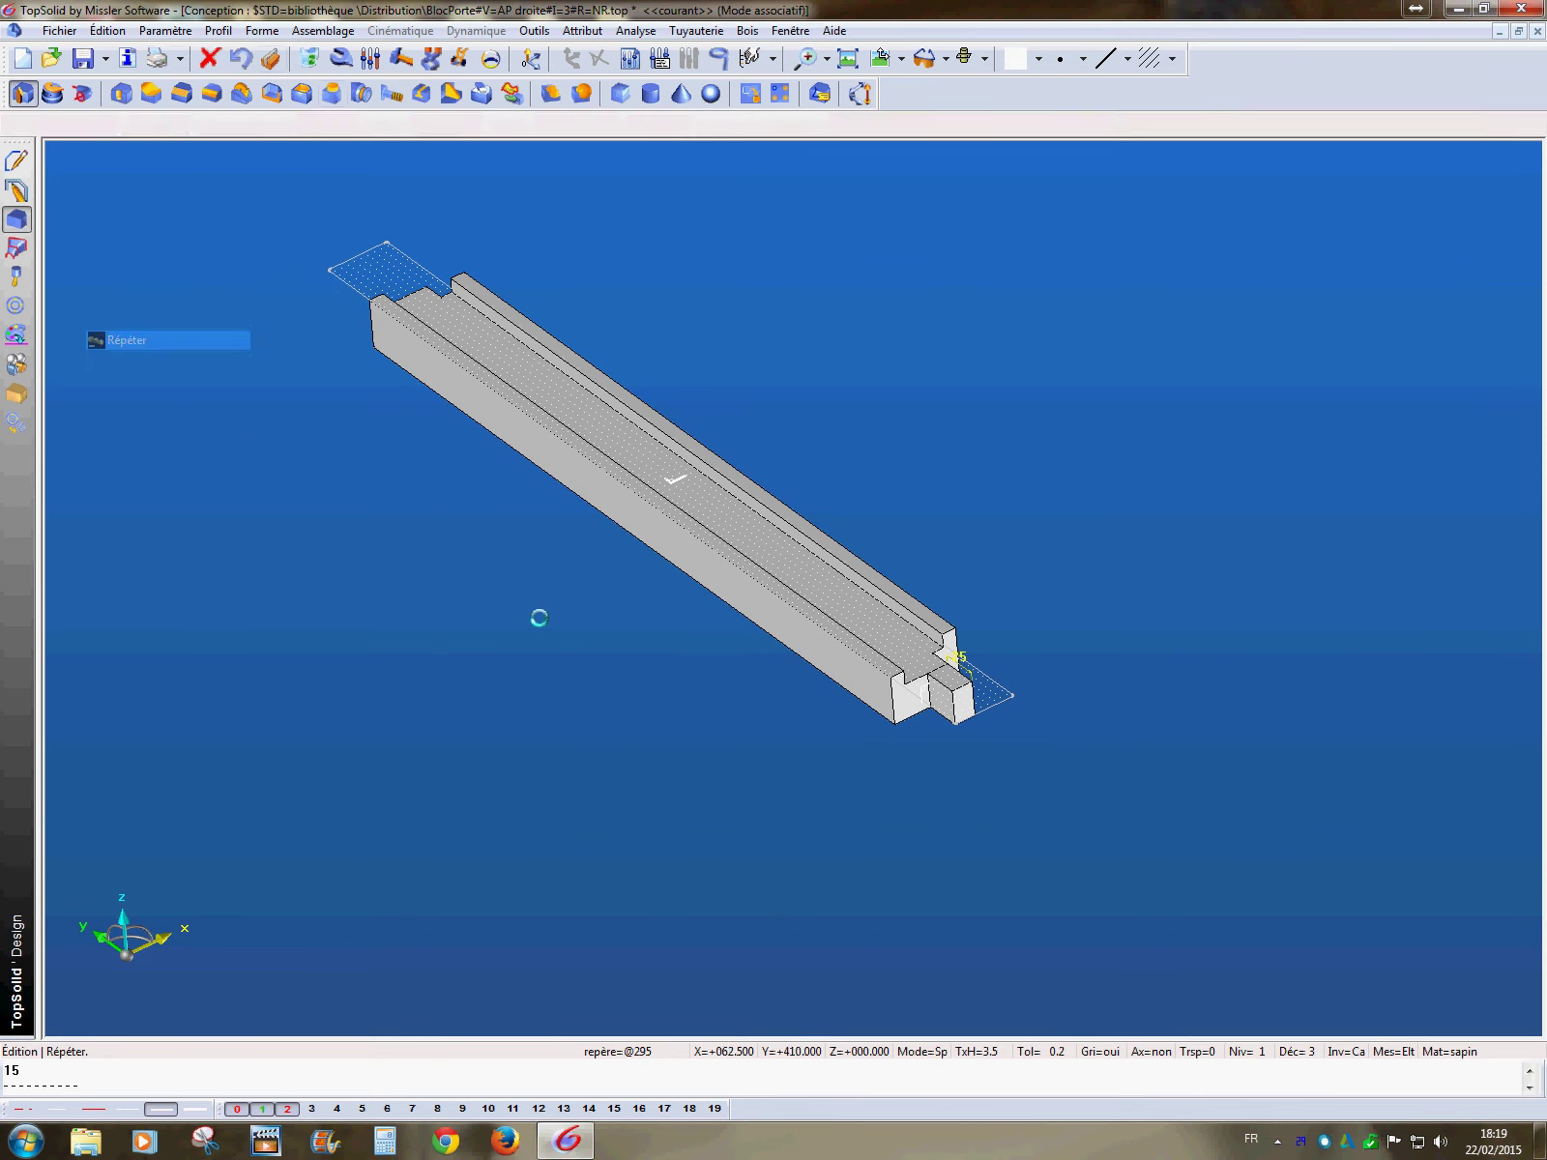
pyautogui.click(987, 725)
pyautogui.click(300, 126)
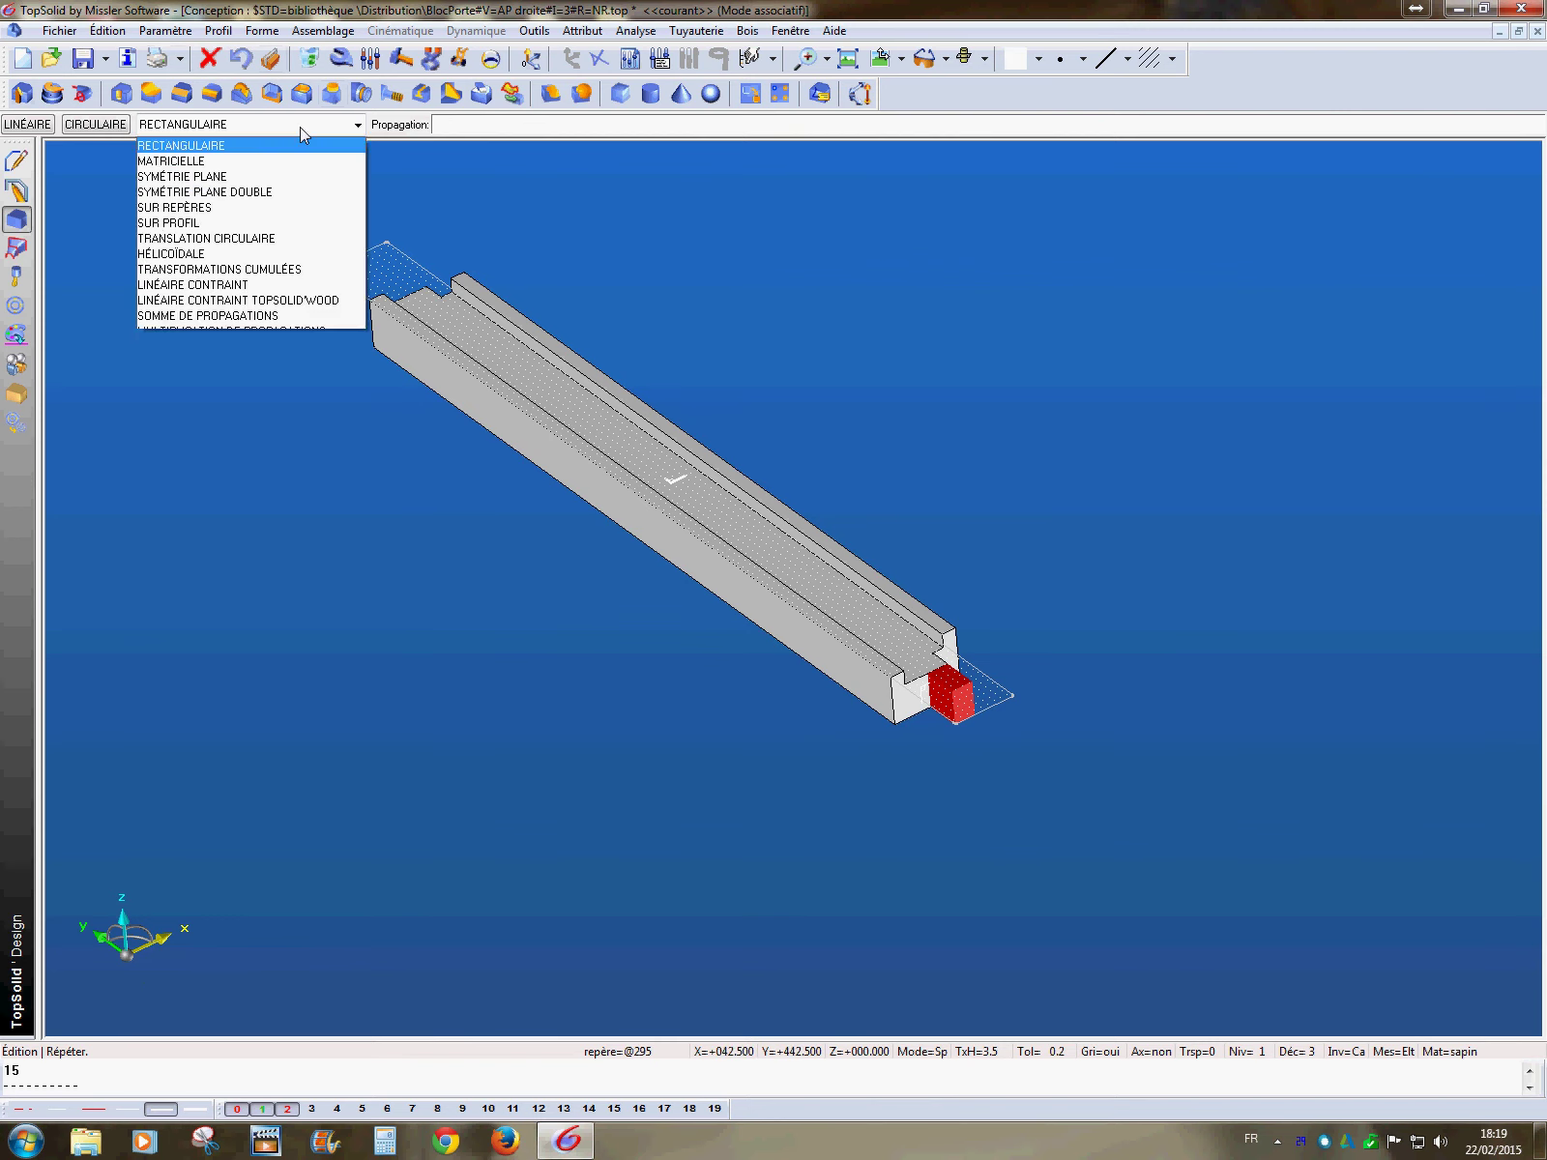
pyautogui.click(279, 194)
pyautogui.click(68, 128)
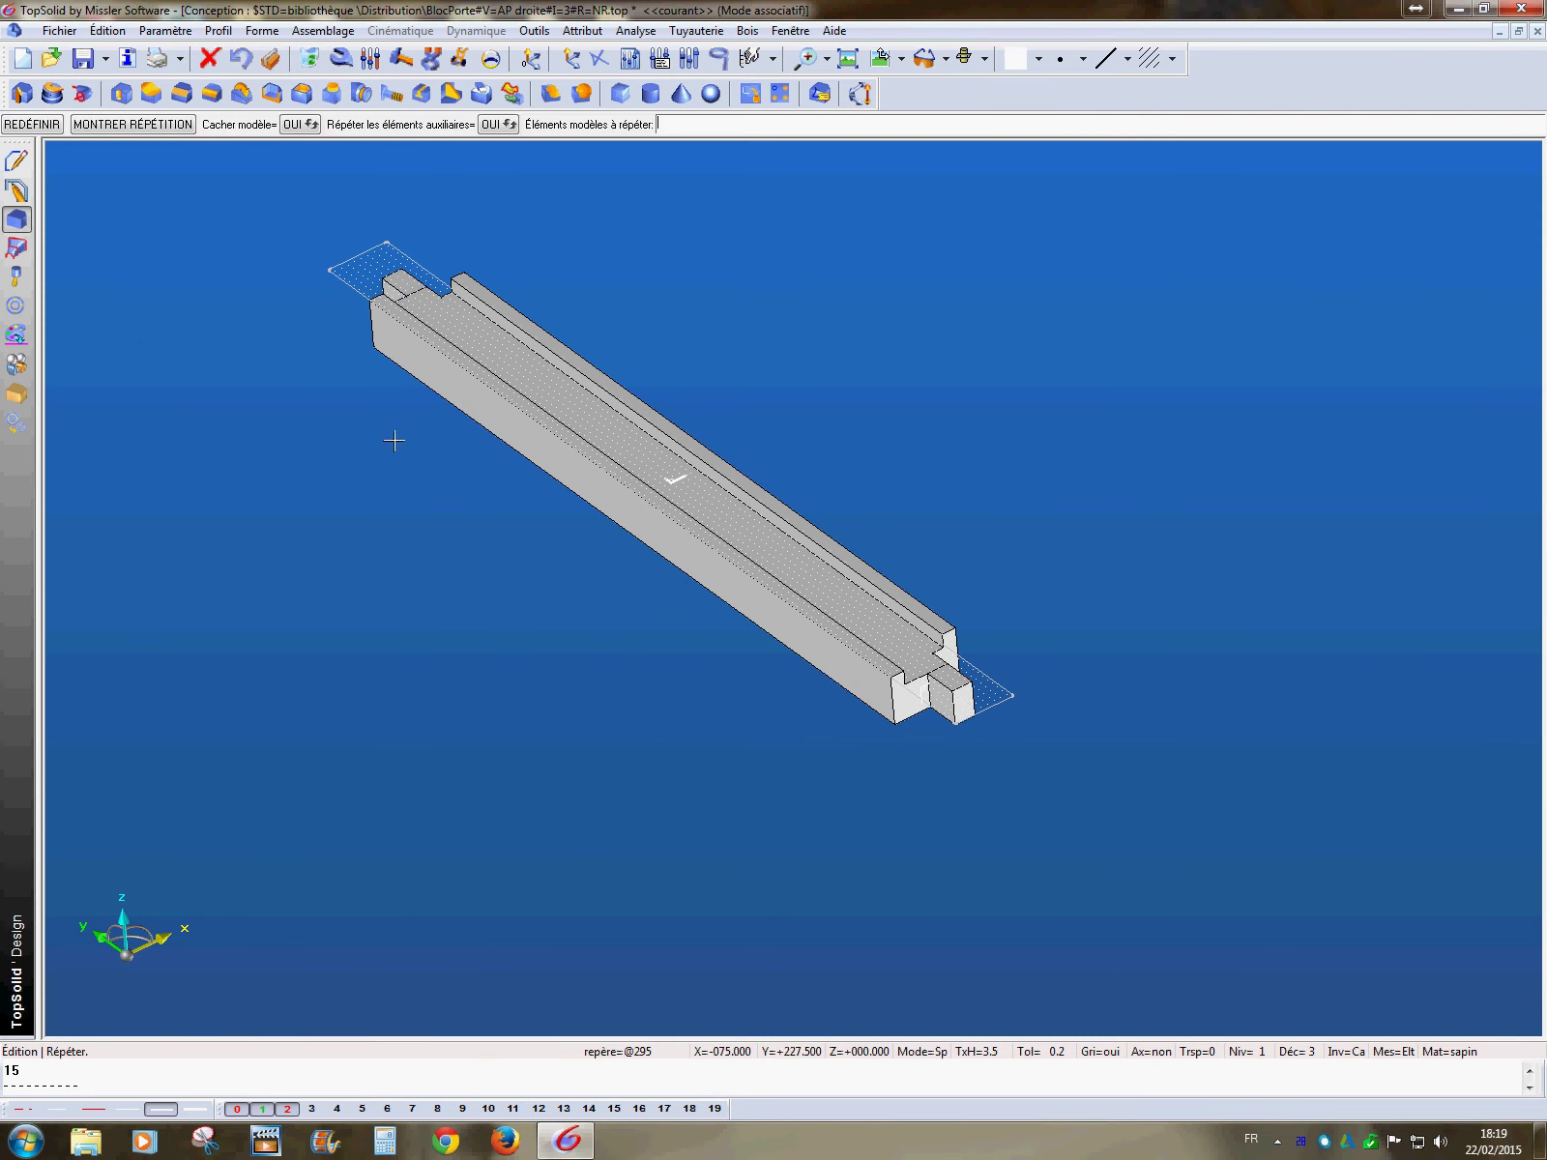
# - Unite the repeated tenons with the top rail and display level 3 with the uprights
pyautogui.click(575, 96)
pyautogui.click(630, 521)
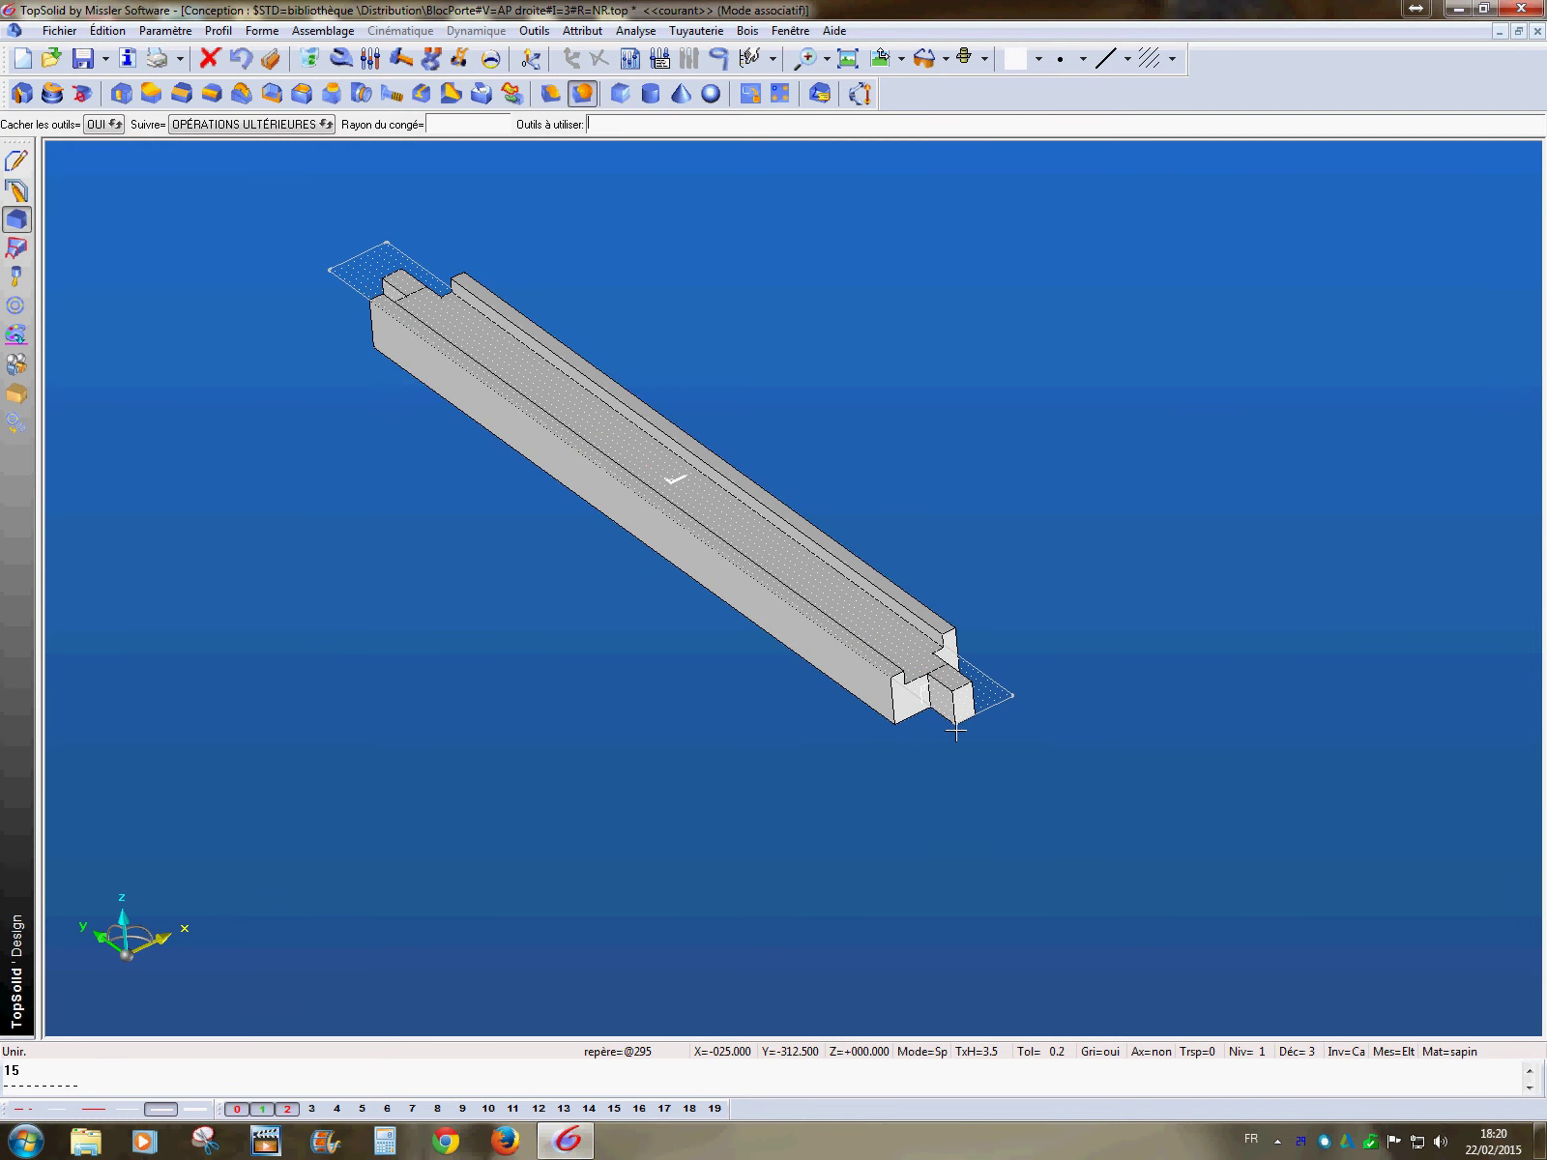
pyautogui.click(955, 732)
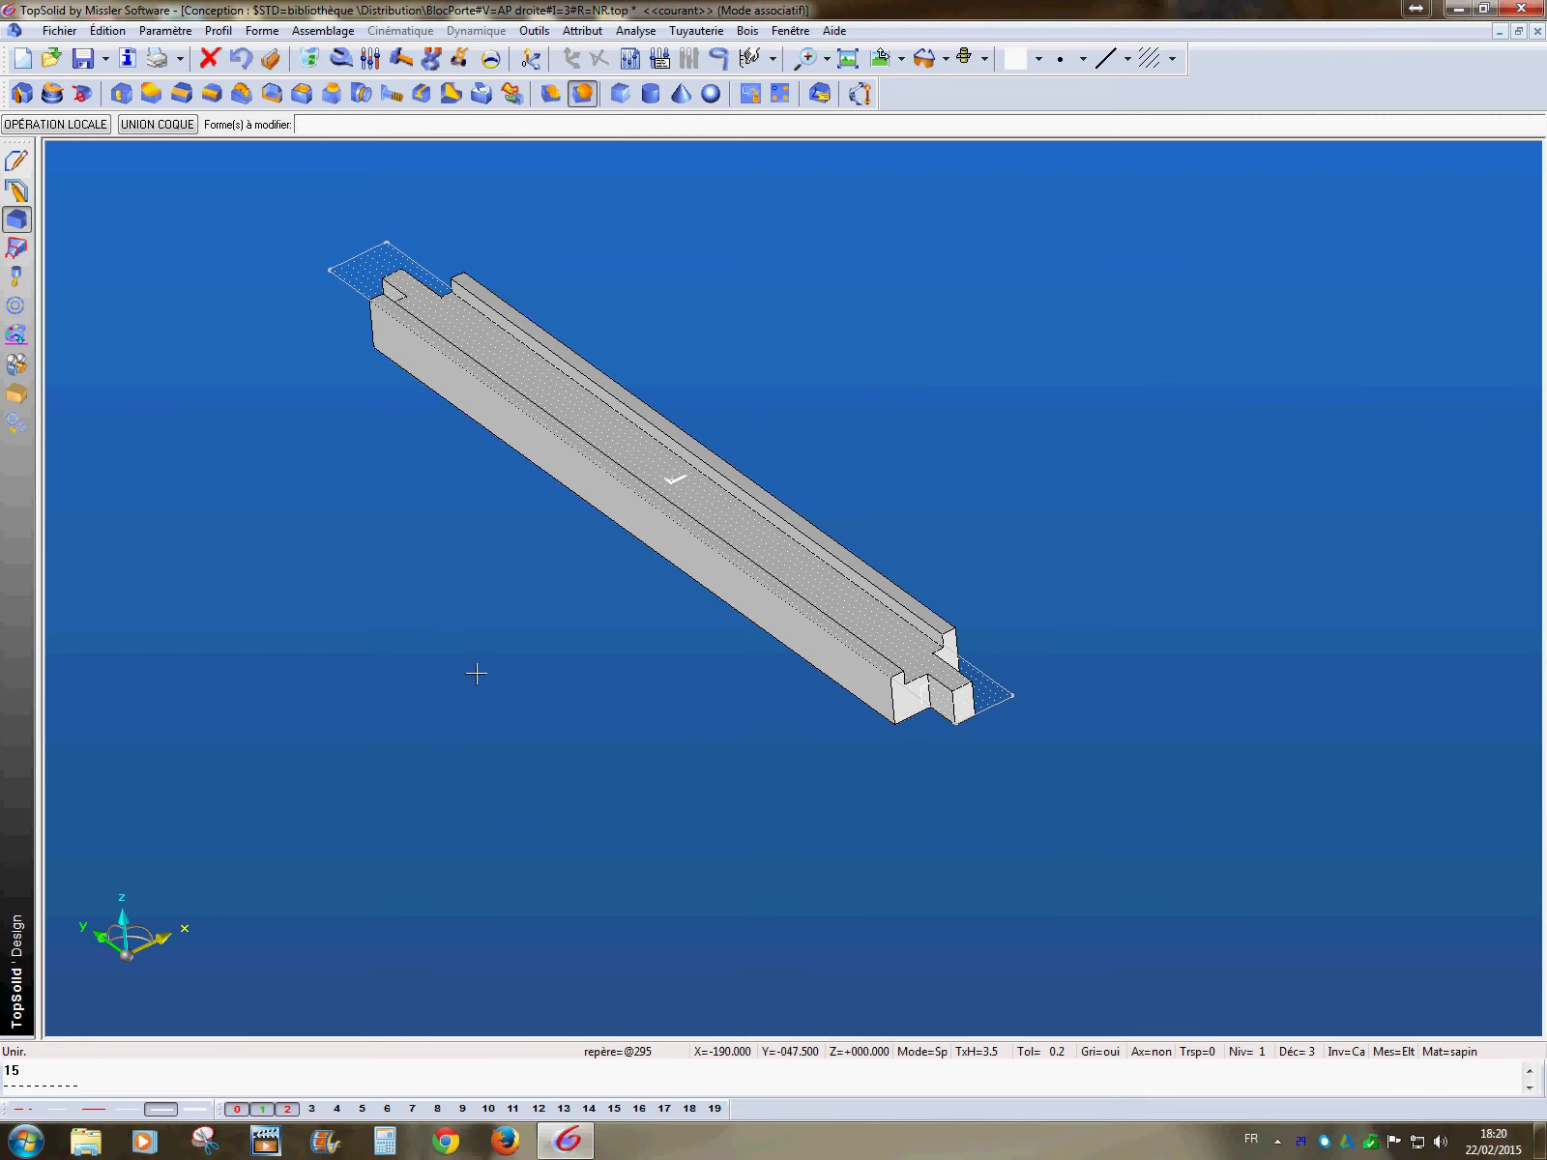
pyautogui.scroll(-2, 476, 674)
pyautogui.click(313, 1110)
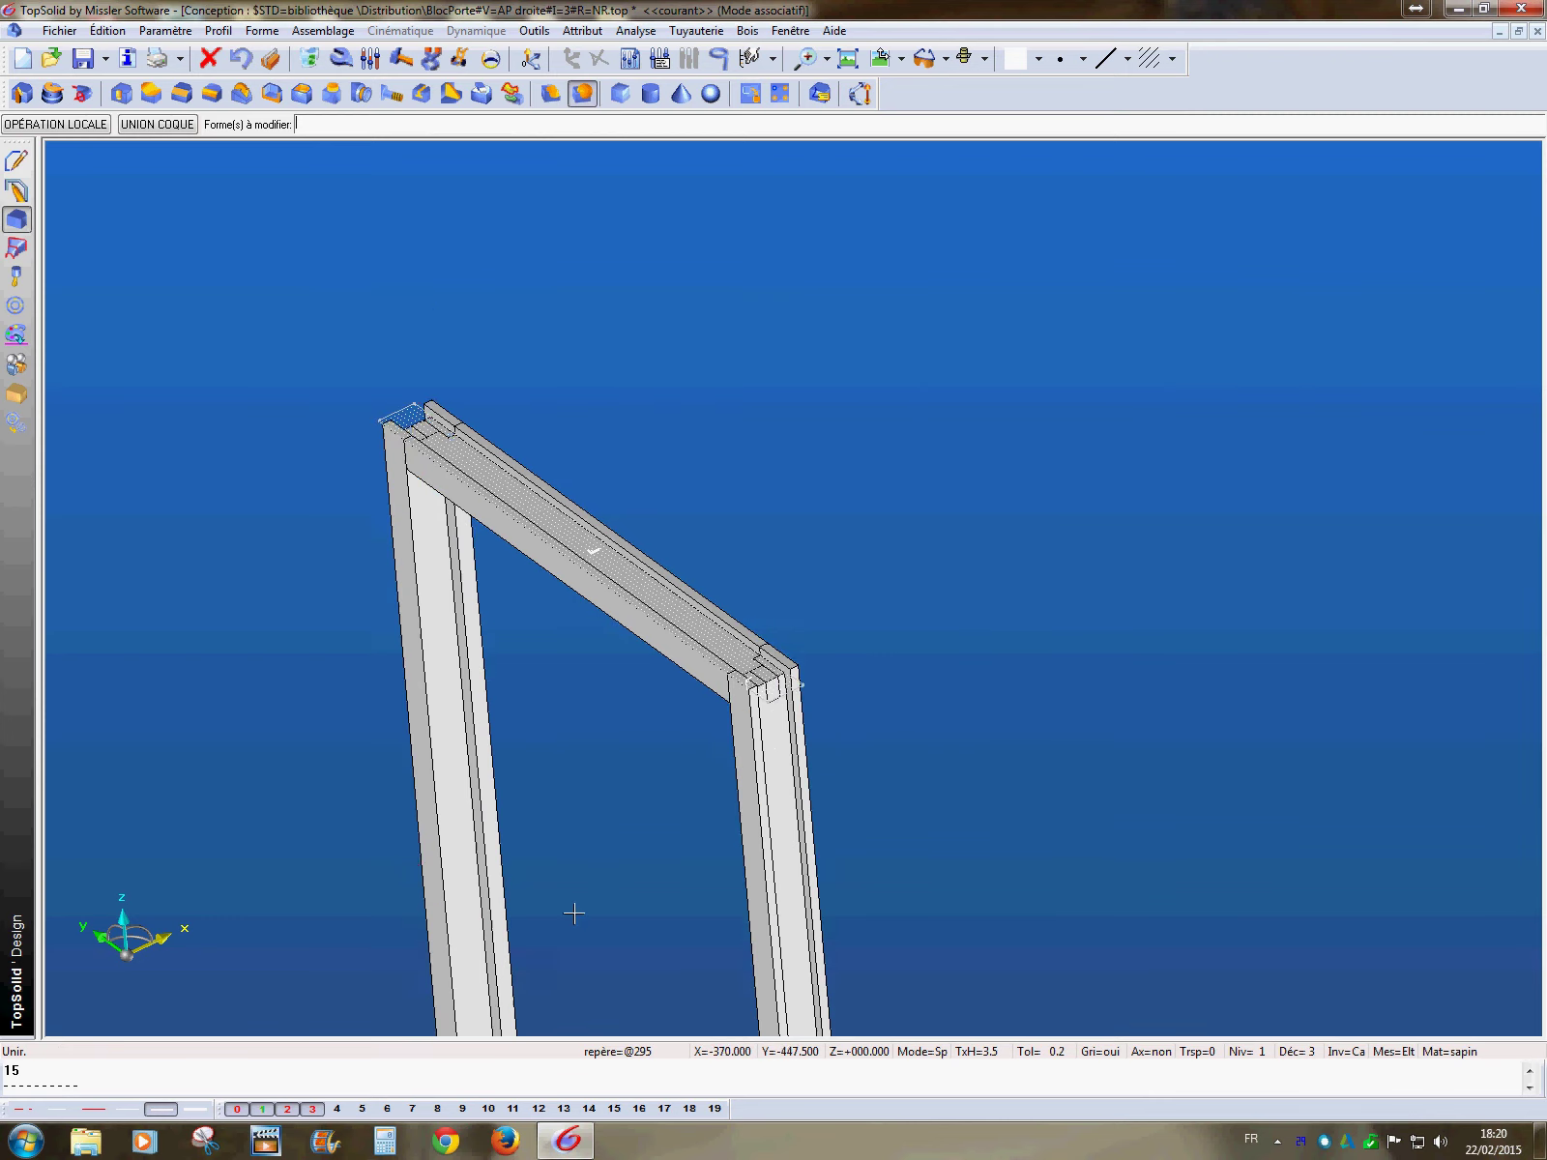
pyautogui.moveTo(575, 914); pyautogui.dragTo(602, 612, button='middle')
# - Start a multiple part definition with both uprights and the top rail as its elements
pyautogui.click(17, 394)
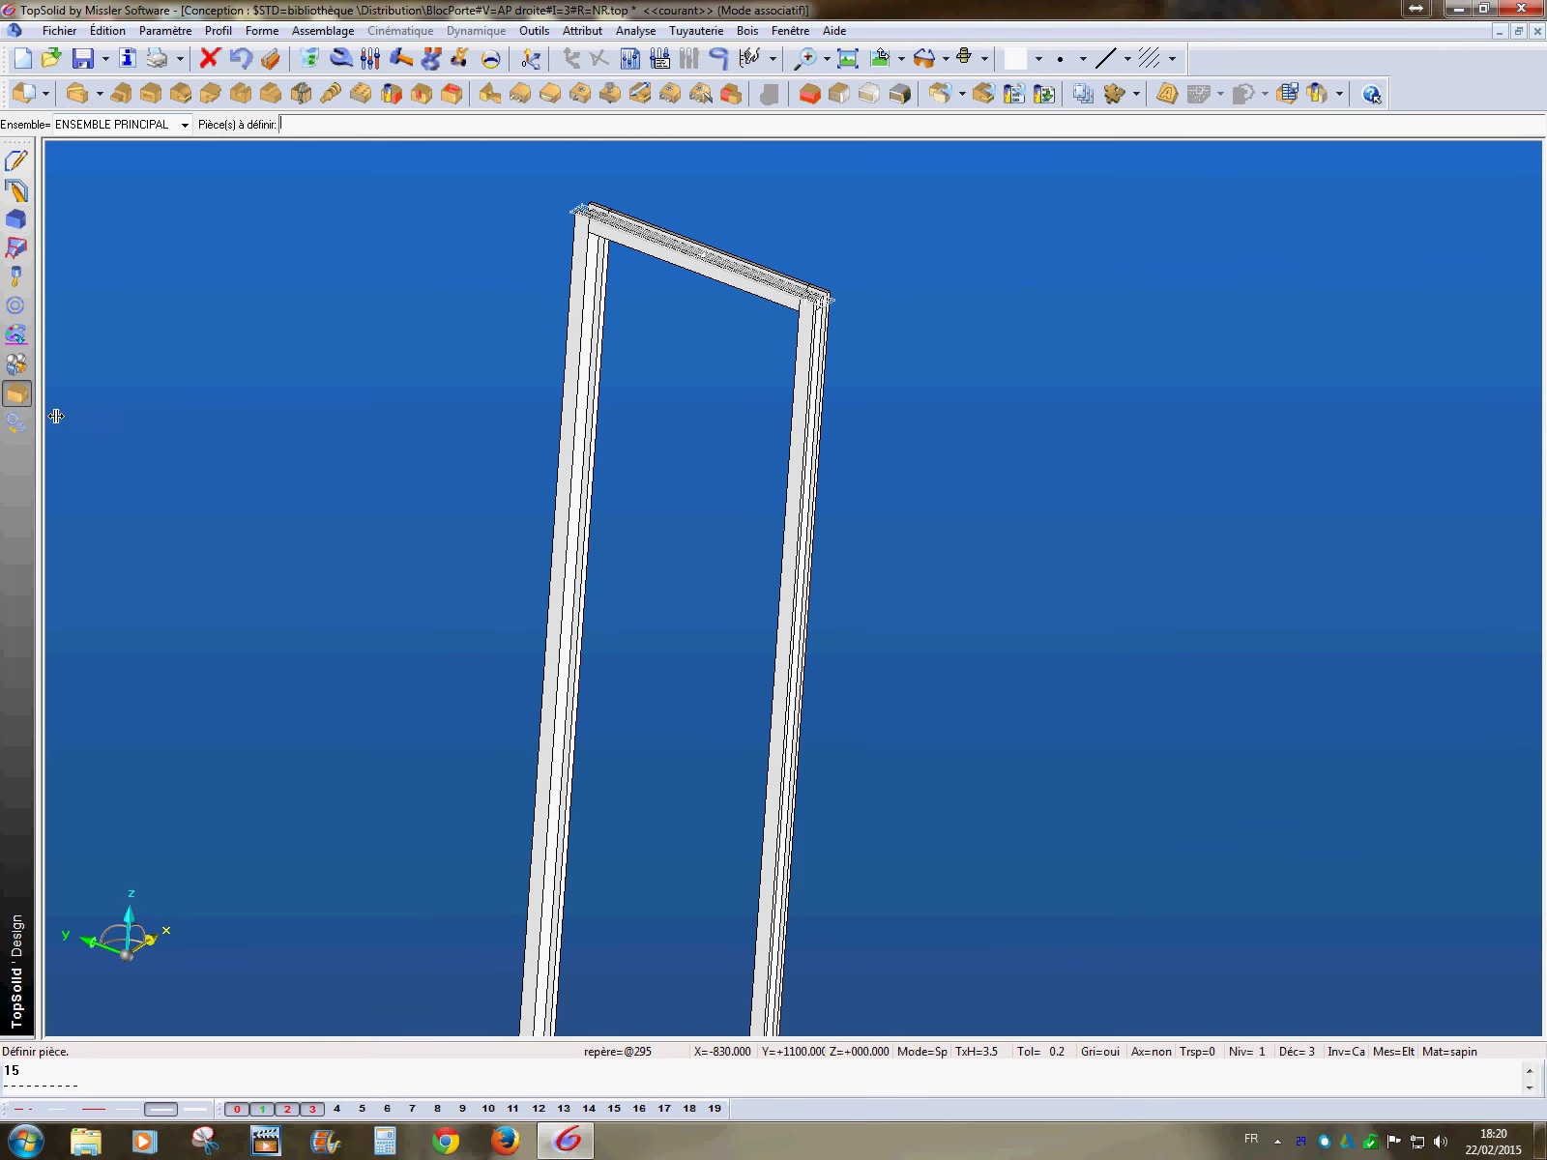
pyautogui.click(16, 423)
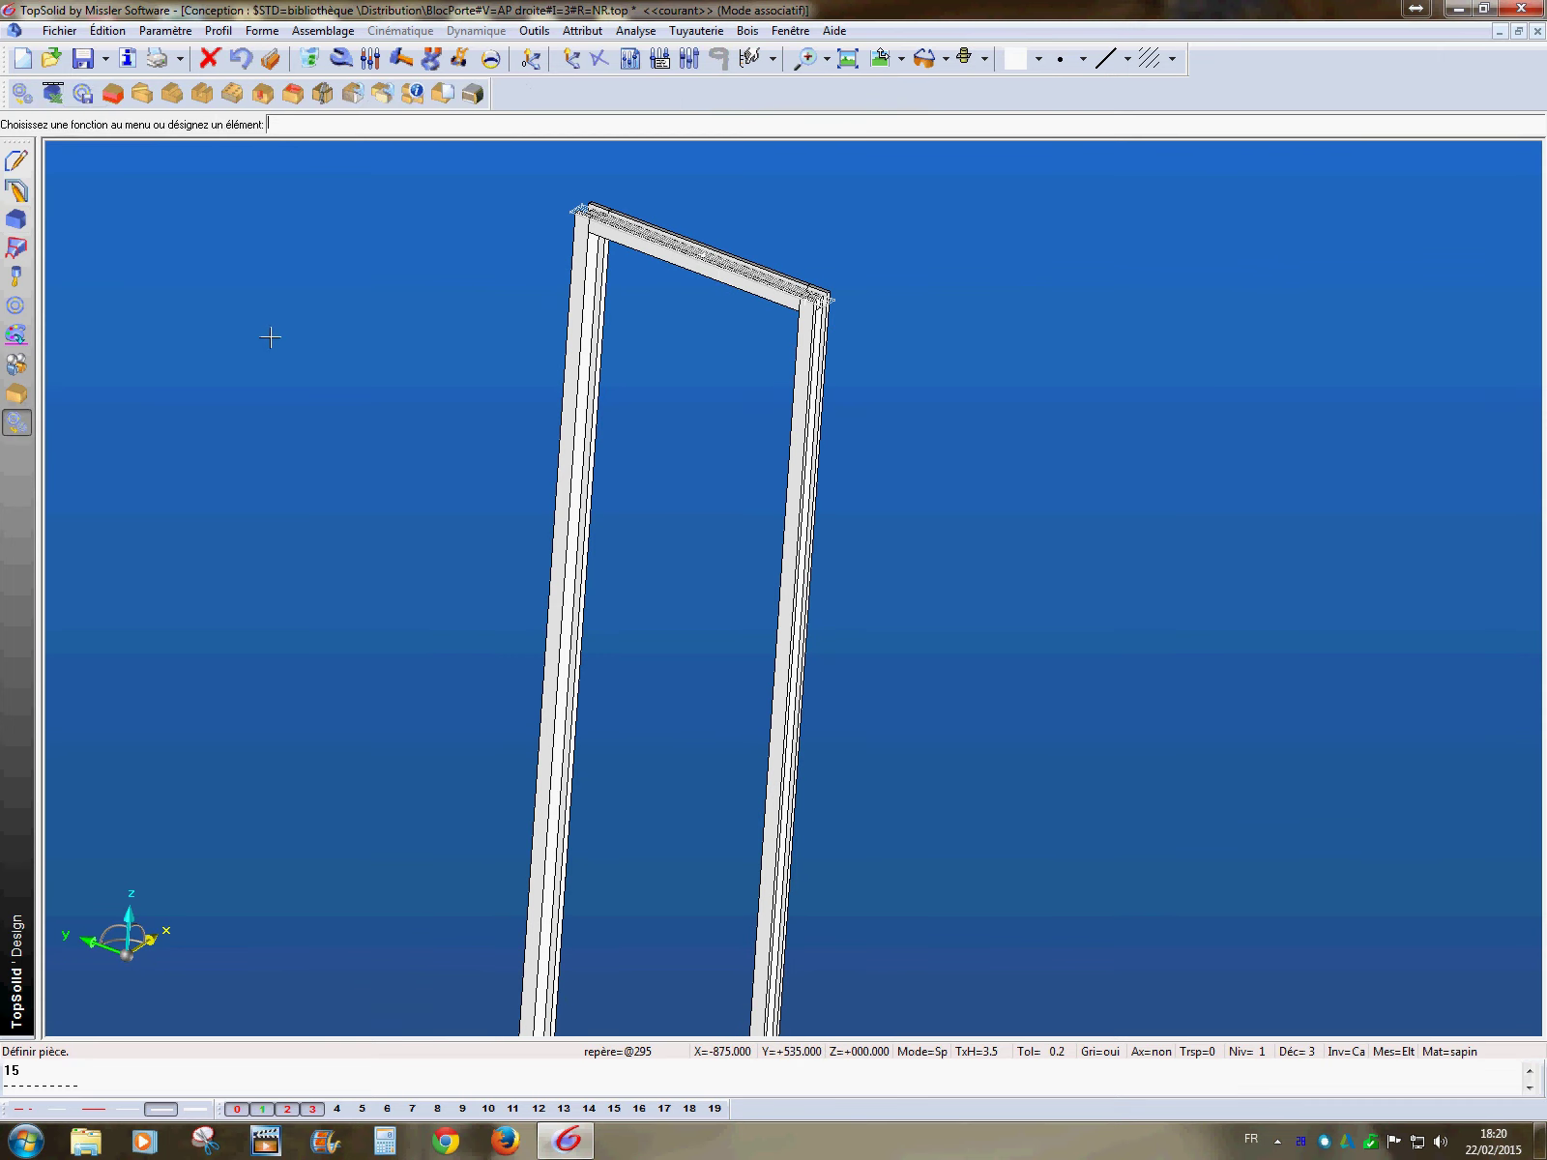
pyautogui.click(413, 93)
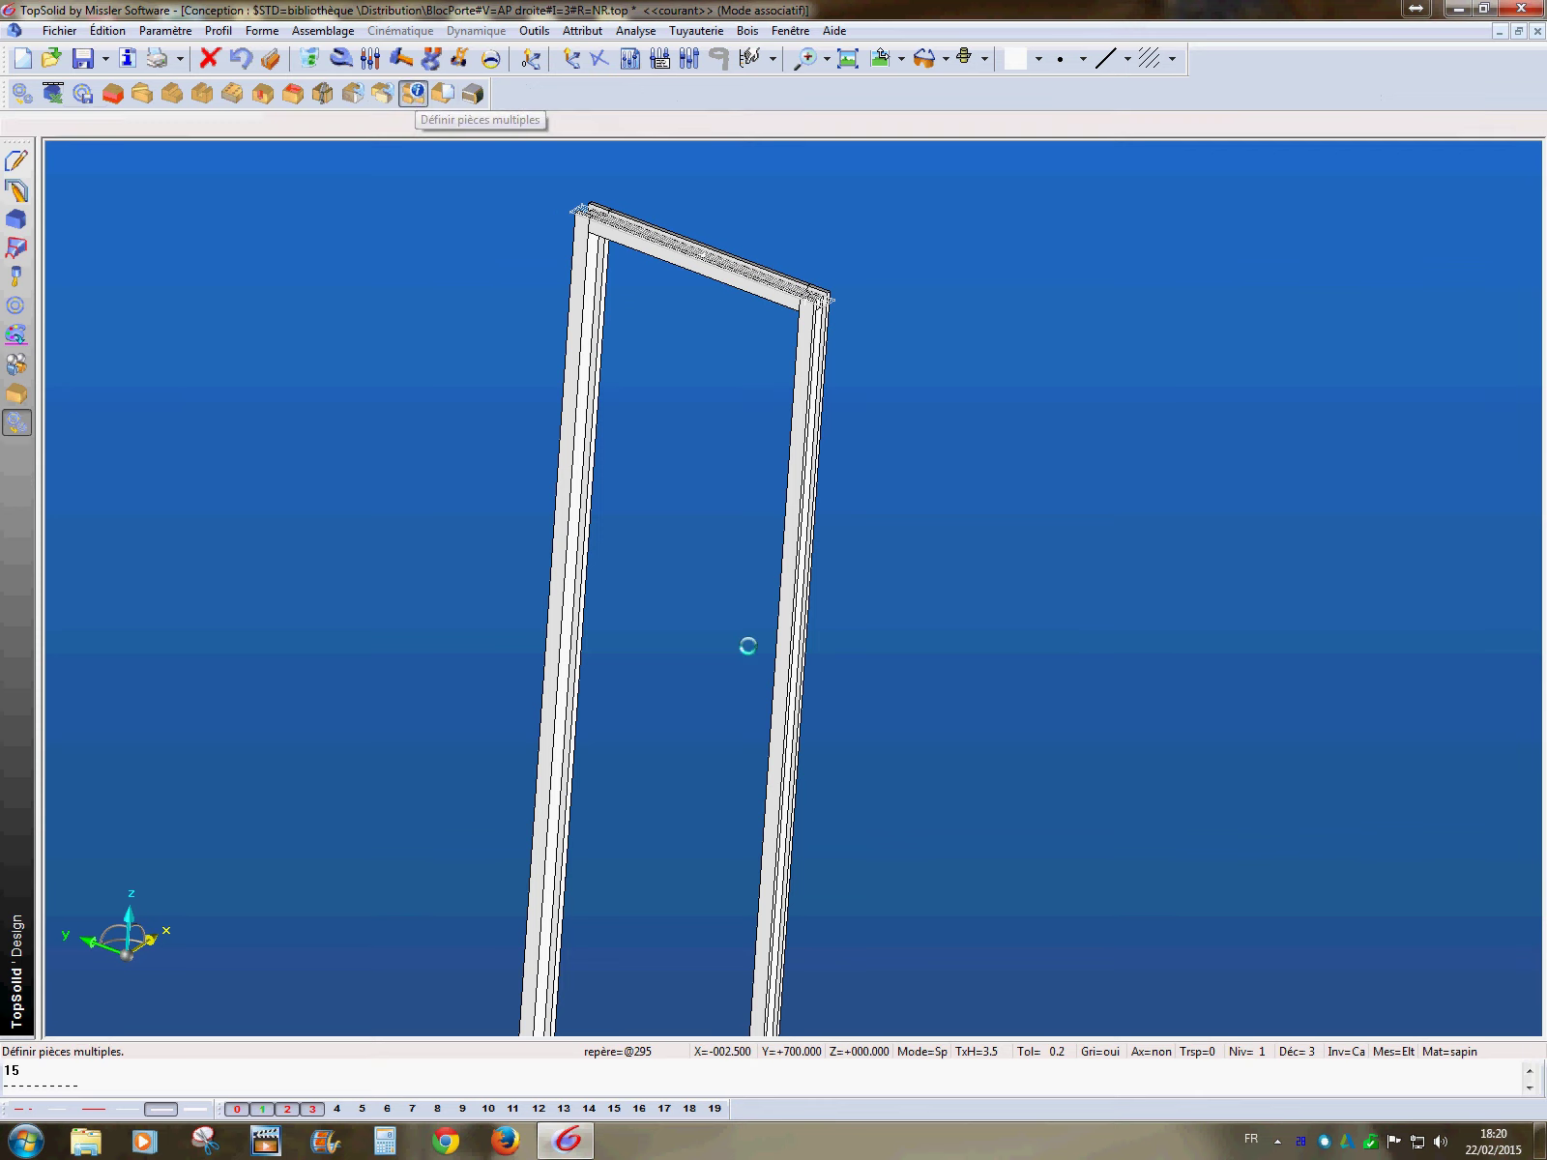
pyautogui.moveTo(660, 542); pyautogui.dragTo(528, 538, button='middle')
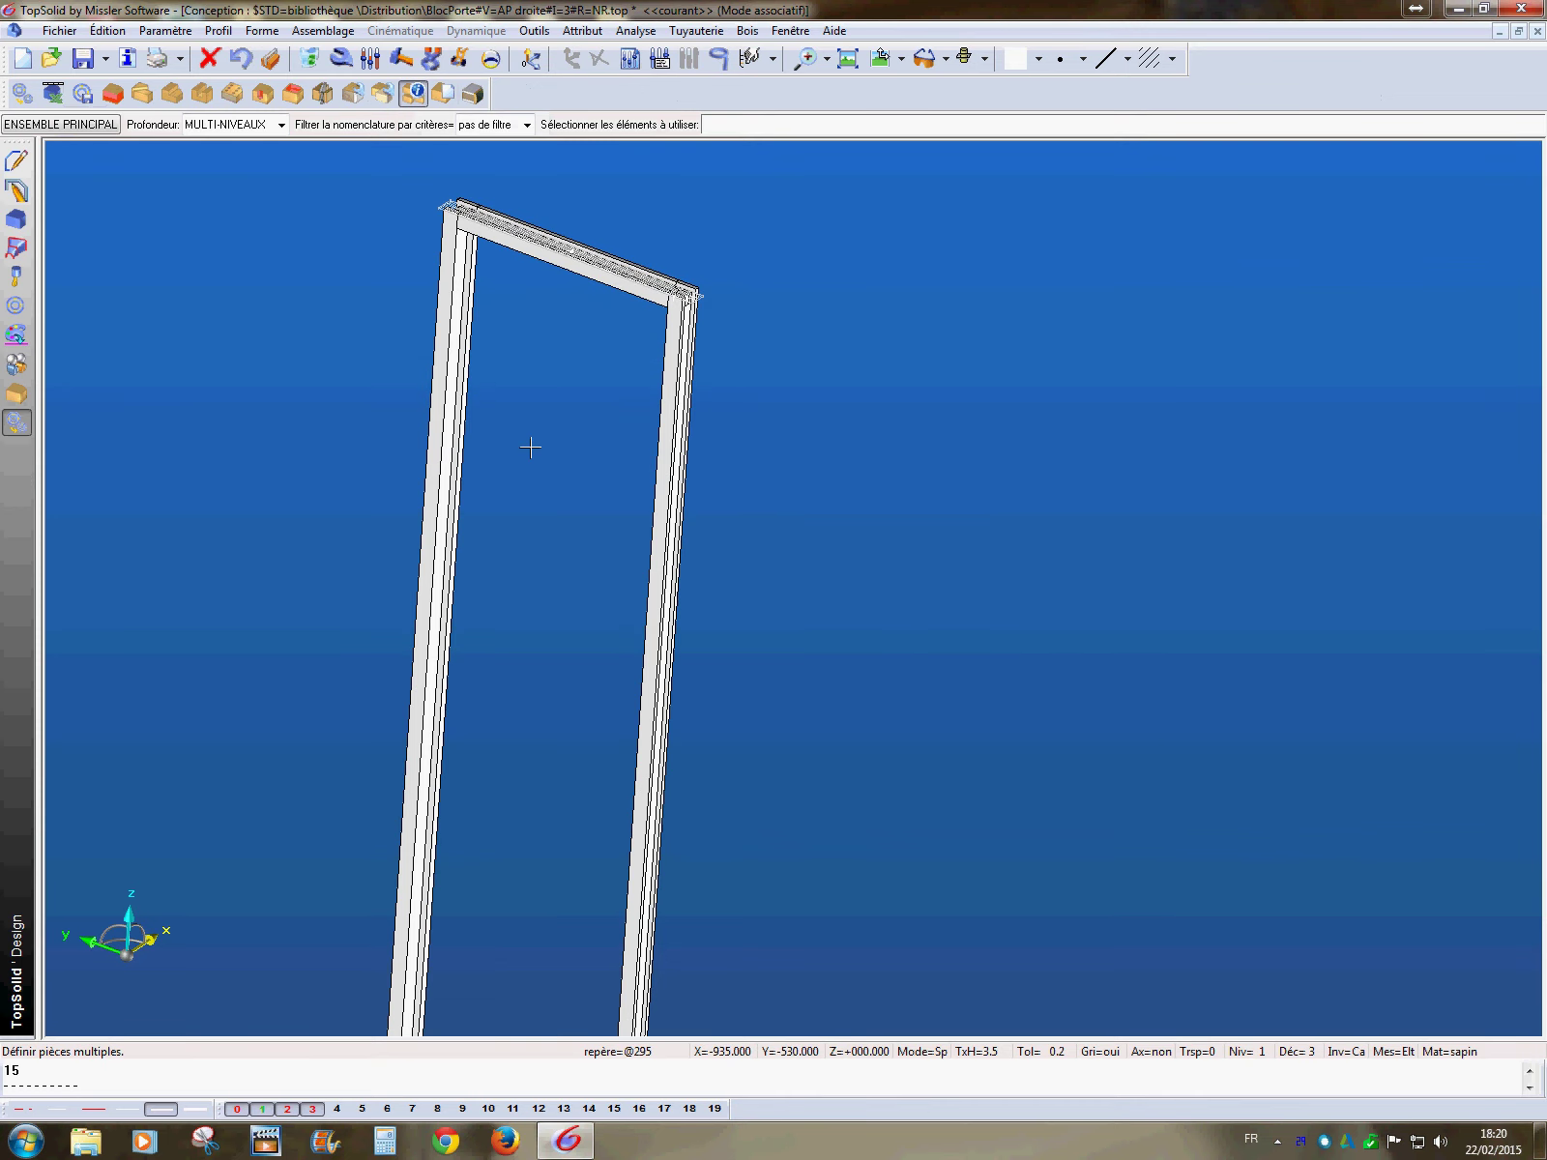
pyautogui.click(464, 419)
pyautogui.click(572, 257)
pyautogui.click(683, 509)
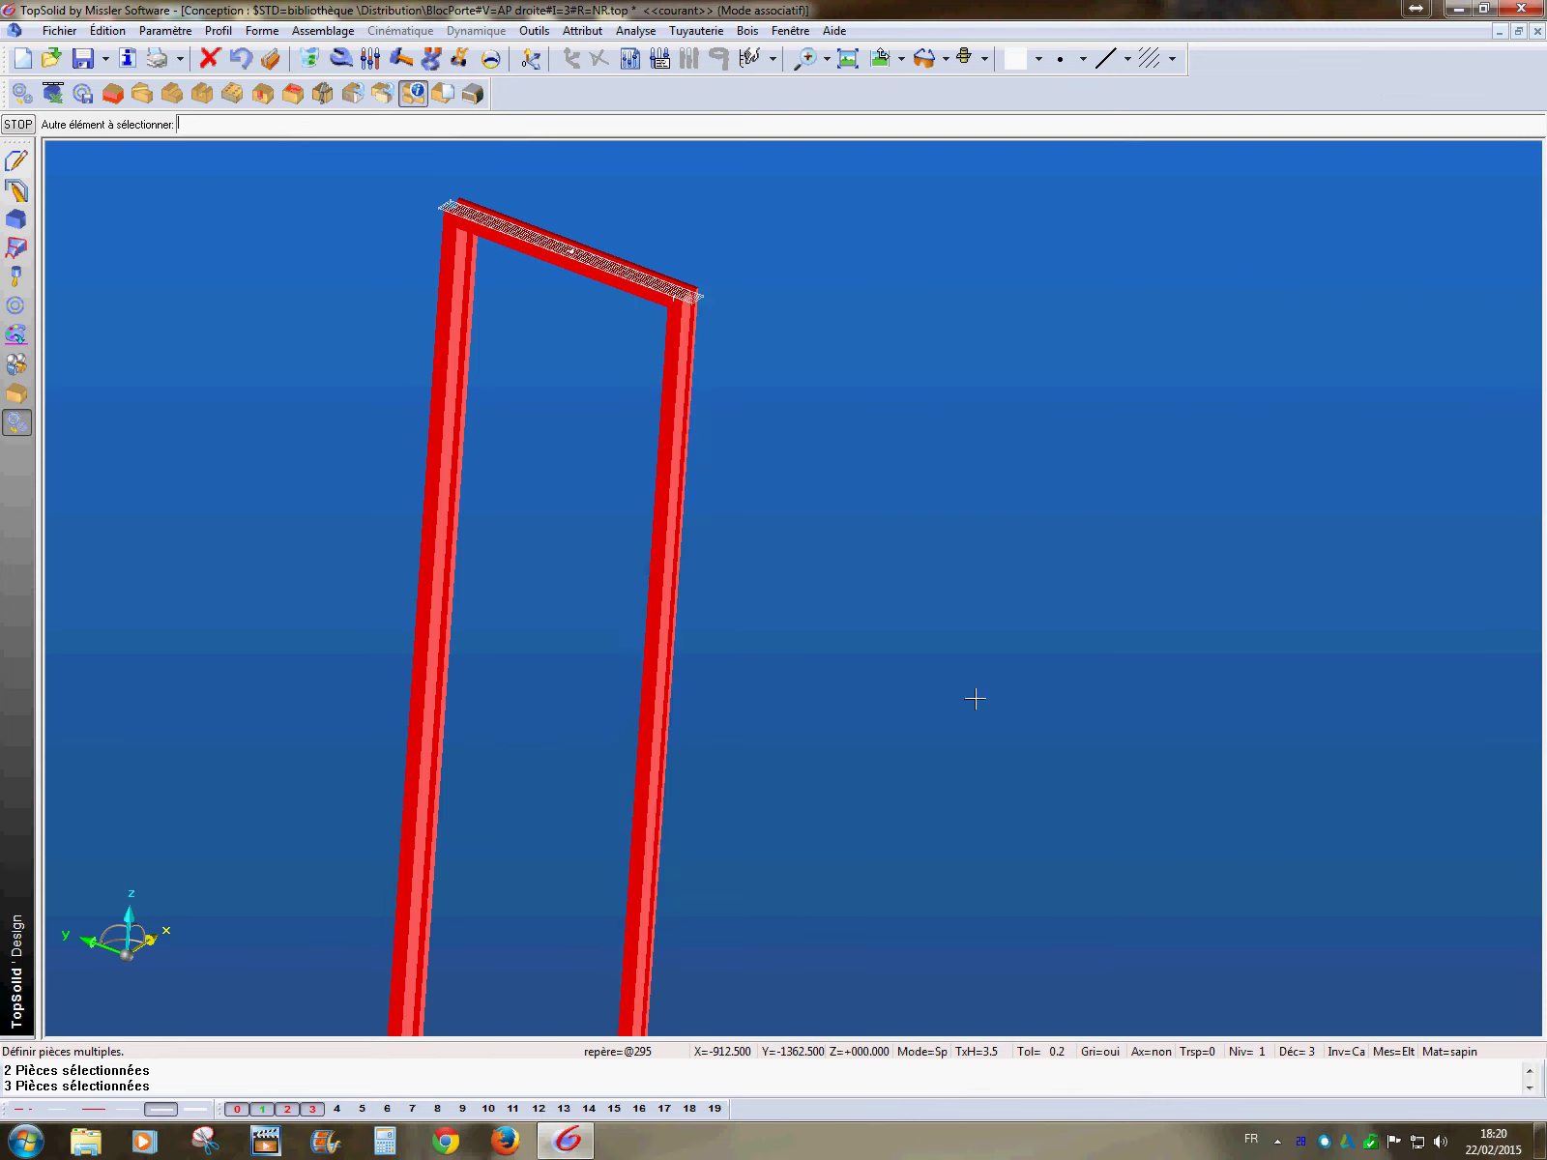
pyautogui.moveTo(951, 670); pyautogui.dragTo(972, 539, button='middle')
pyautogui.scroll(1, 894, 632)
pyautogui.scroll(-1, 889, 627)
pyautogui.rightClick(919, 573)
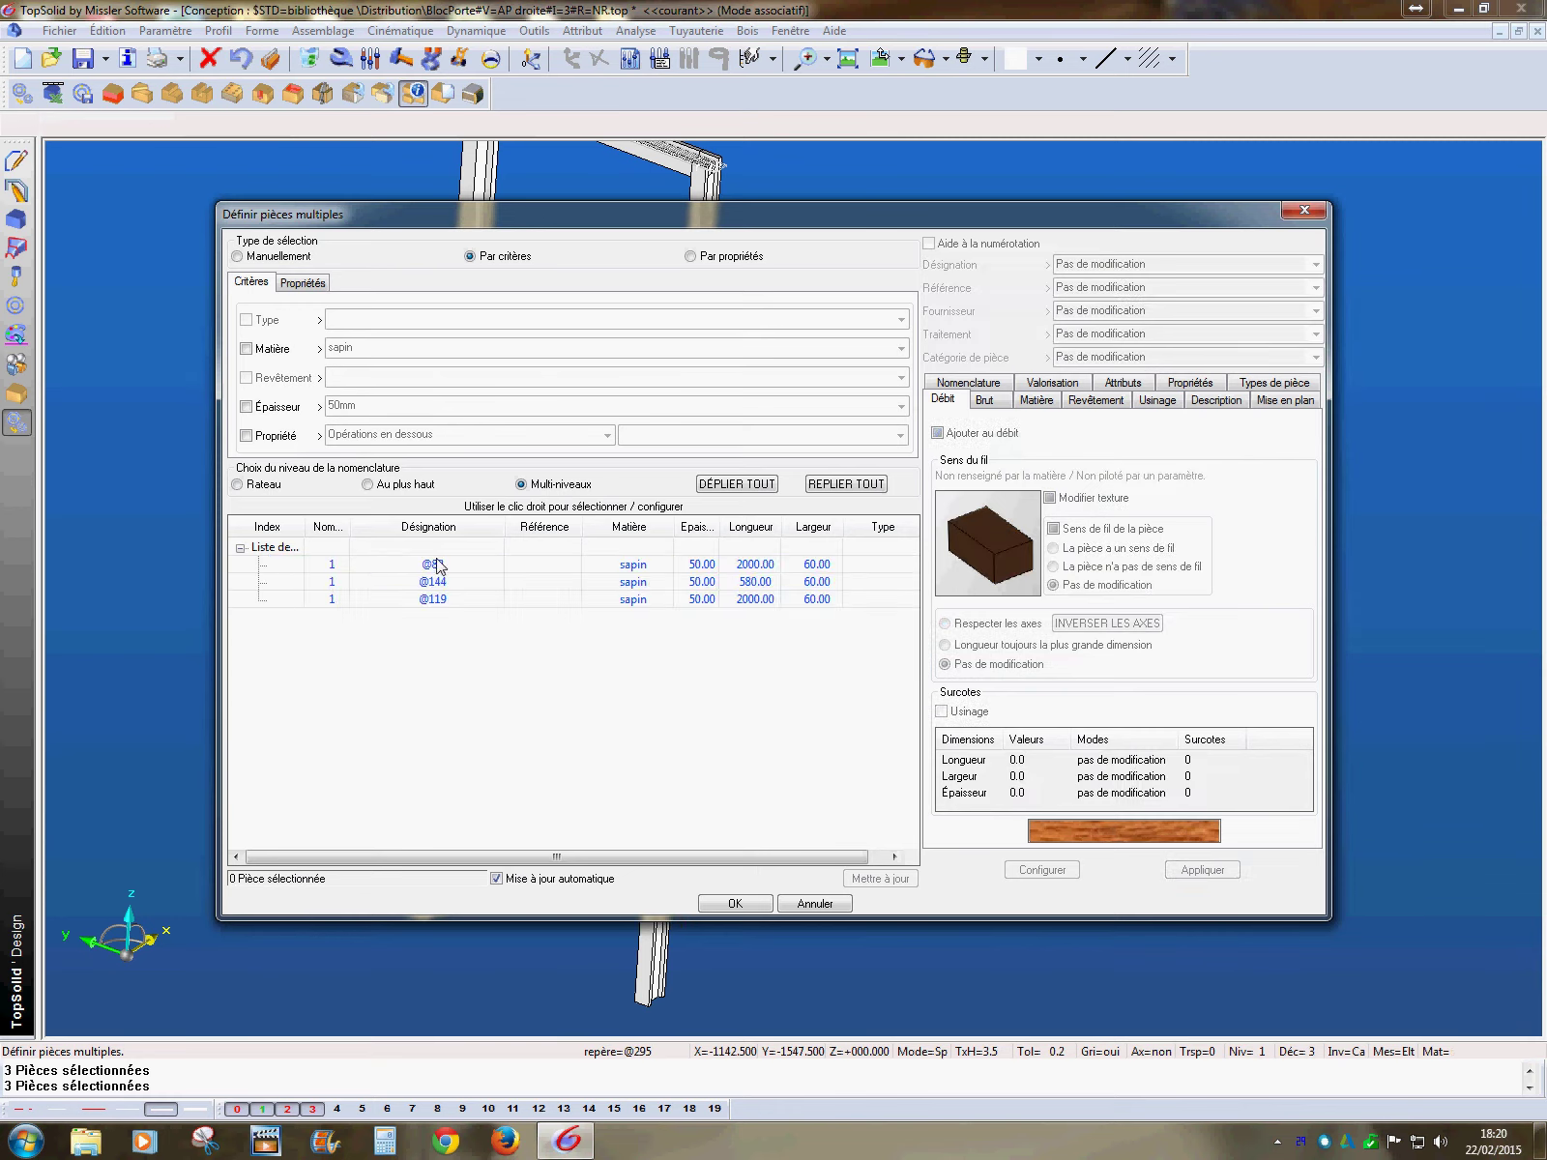
# - Select all three listed parts for configuration and give them the designation Montant
pyautogui.moveTo(440, 567); pyautogui.dragTo(442, 601)
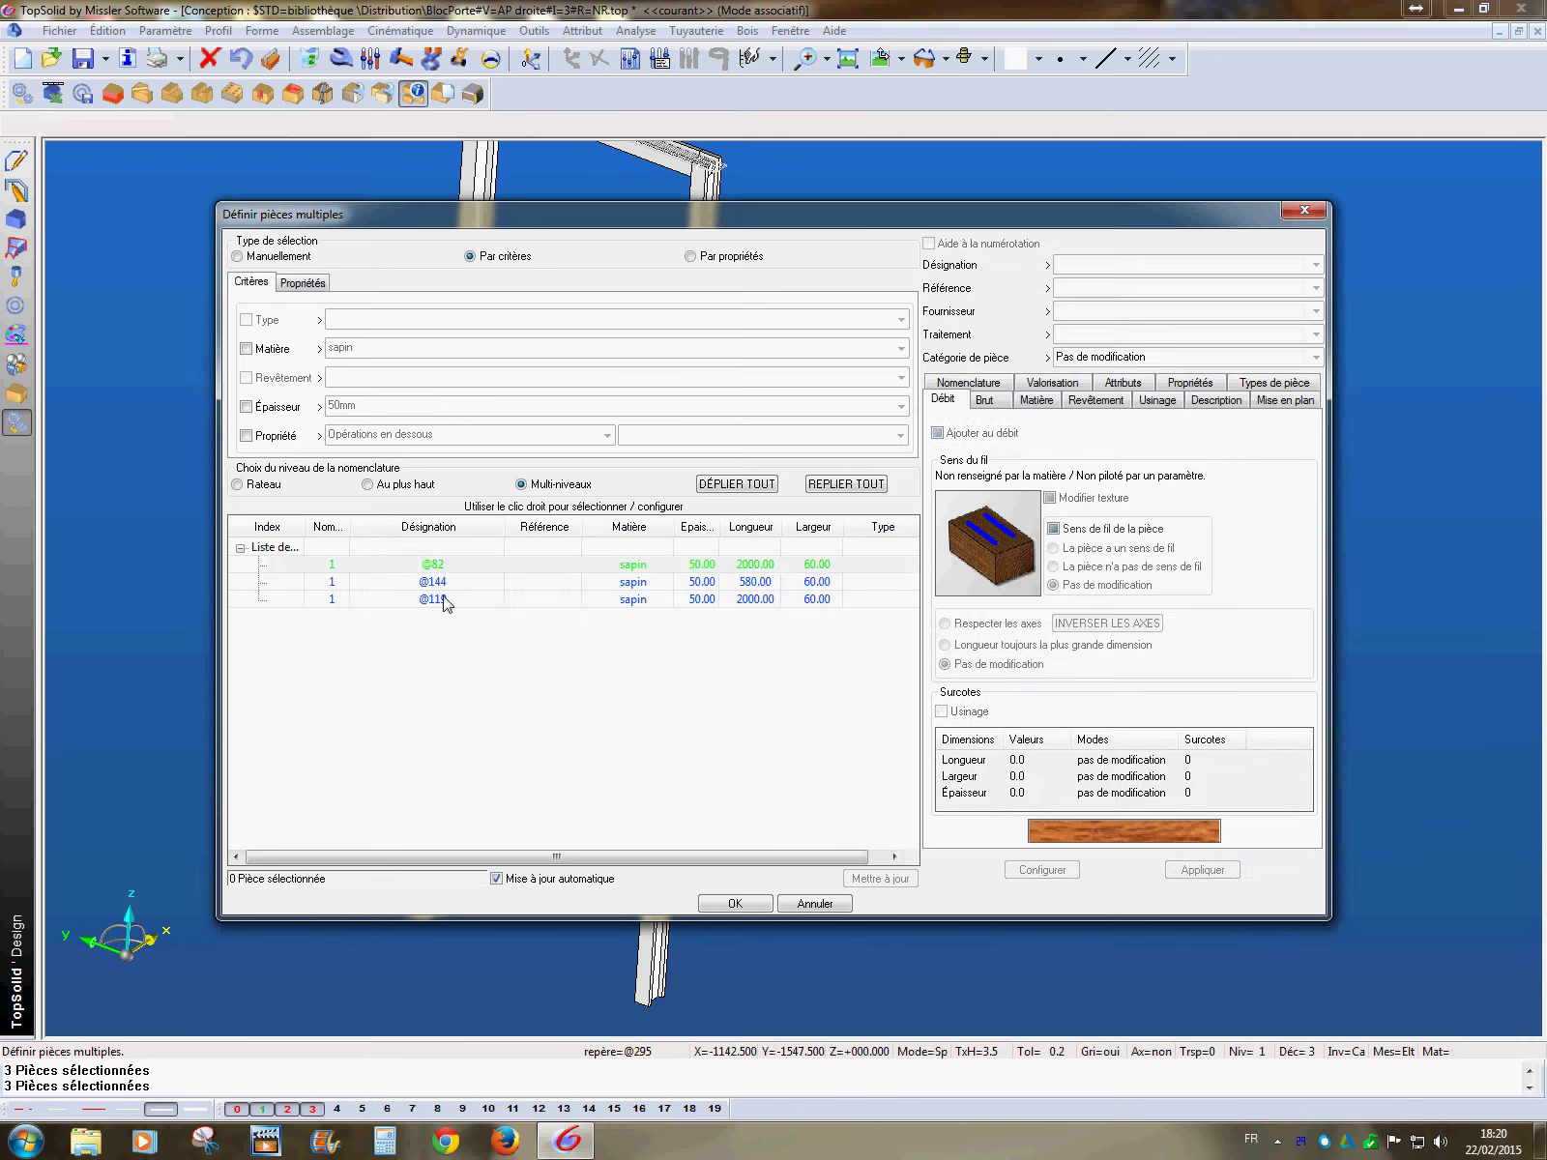
pyautogui.rightClick(449, 605)
pyautogui.click(510, 614)
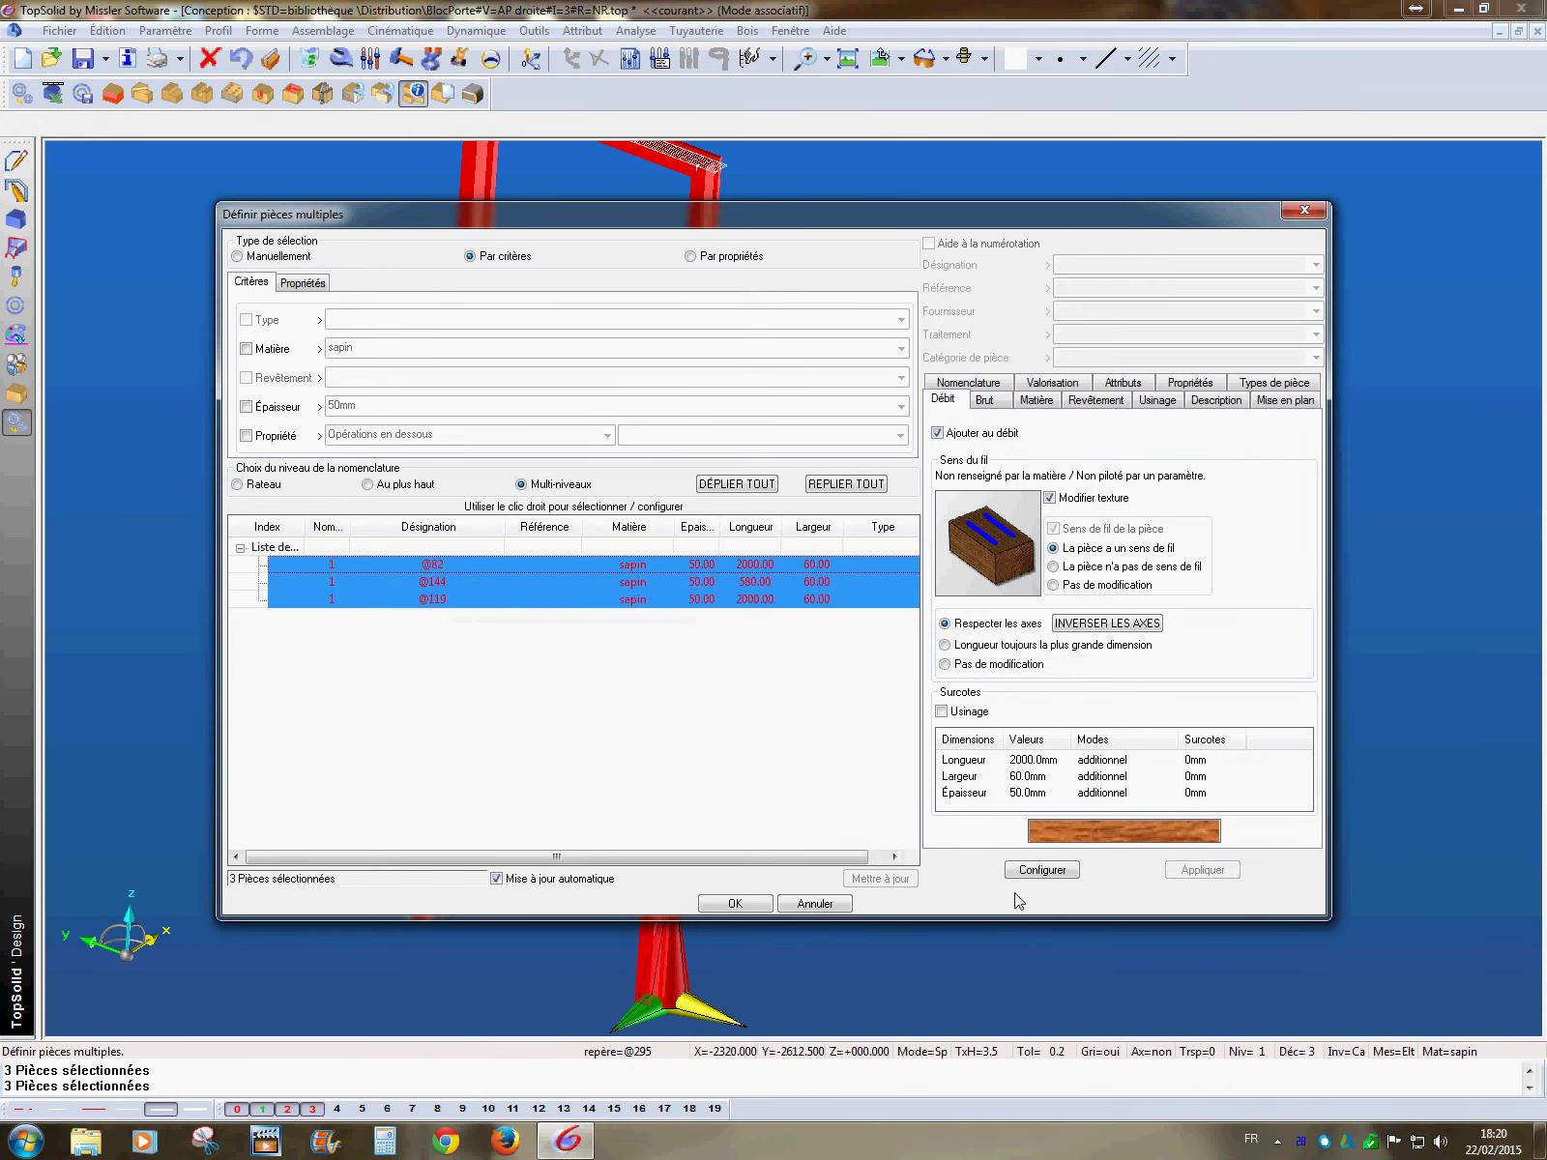
pyautogui.click(1043, 870)
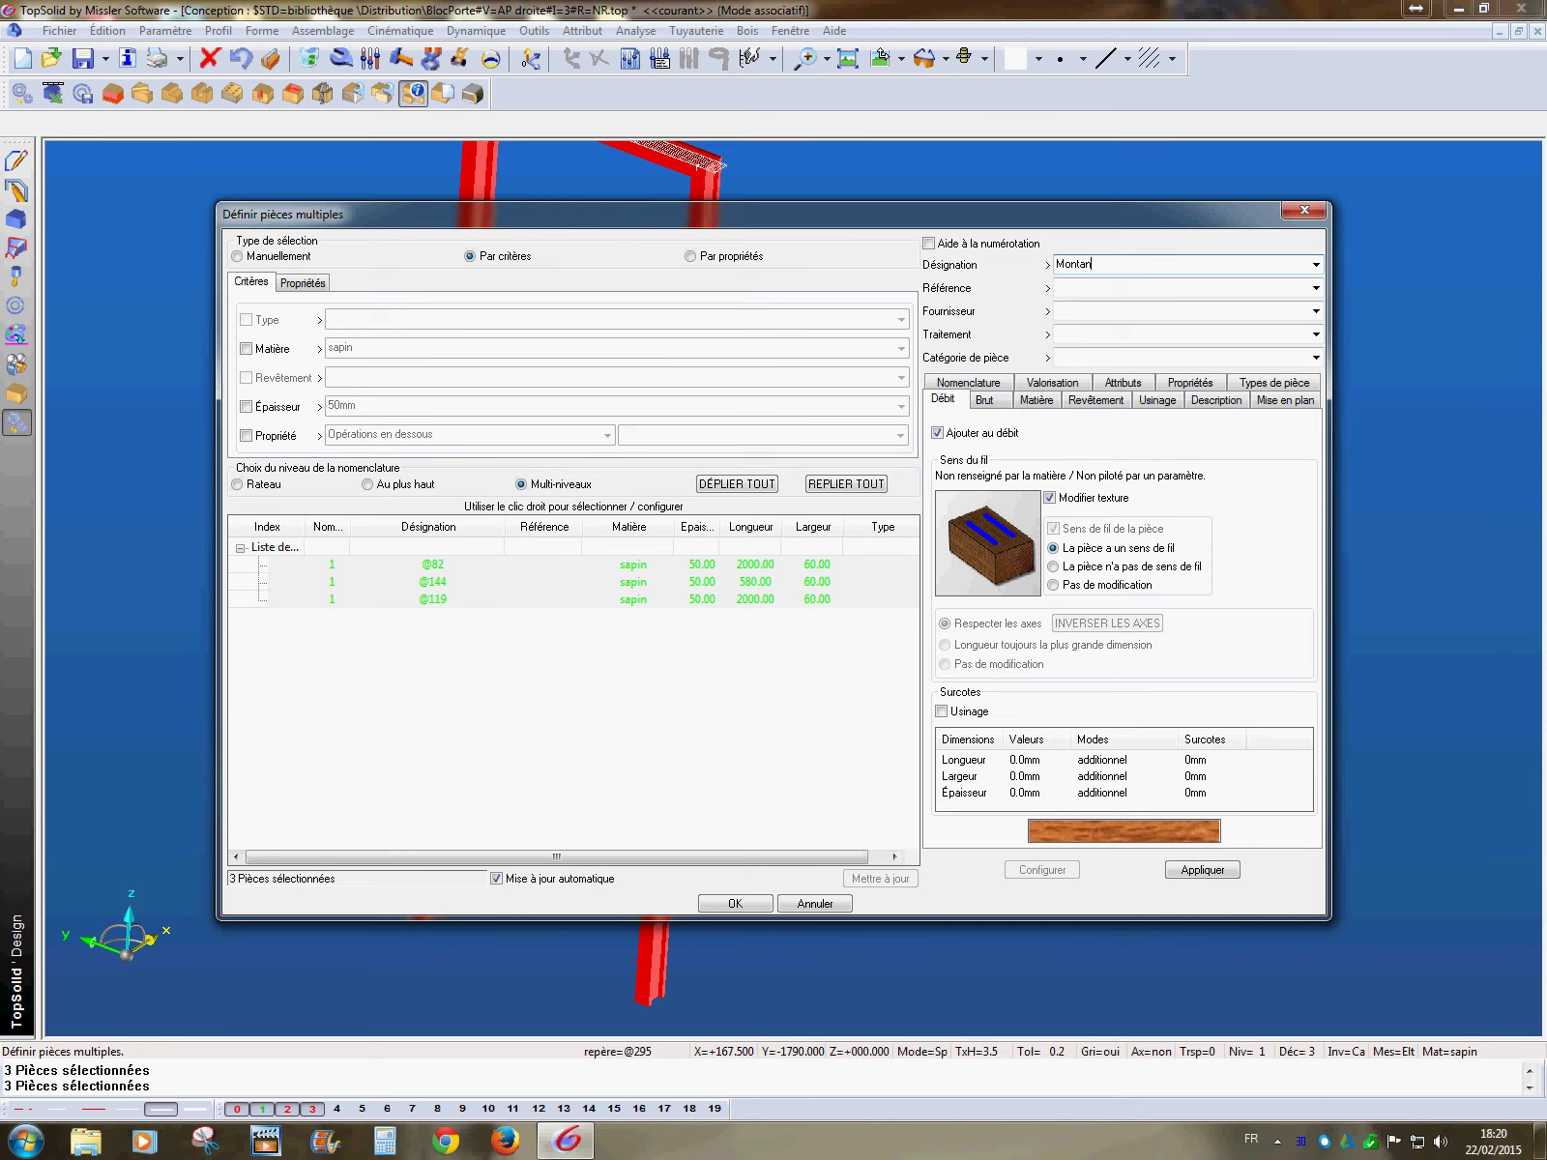
# - Set the parts' cutting allowances to 100 mm in length, 10 mm in width and 10 mm in thickness
pyautogui.click(1204, 762)
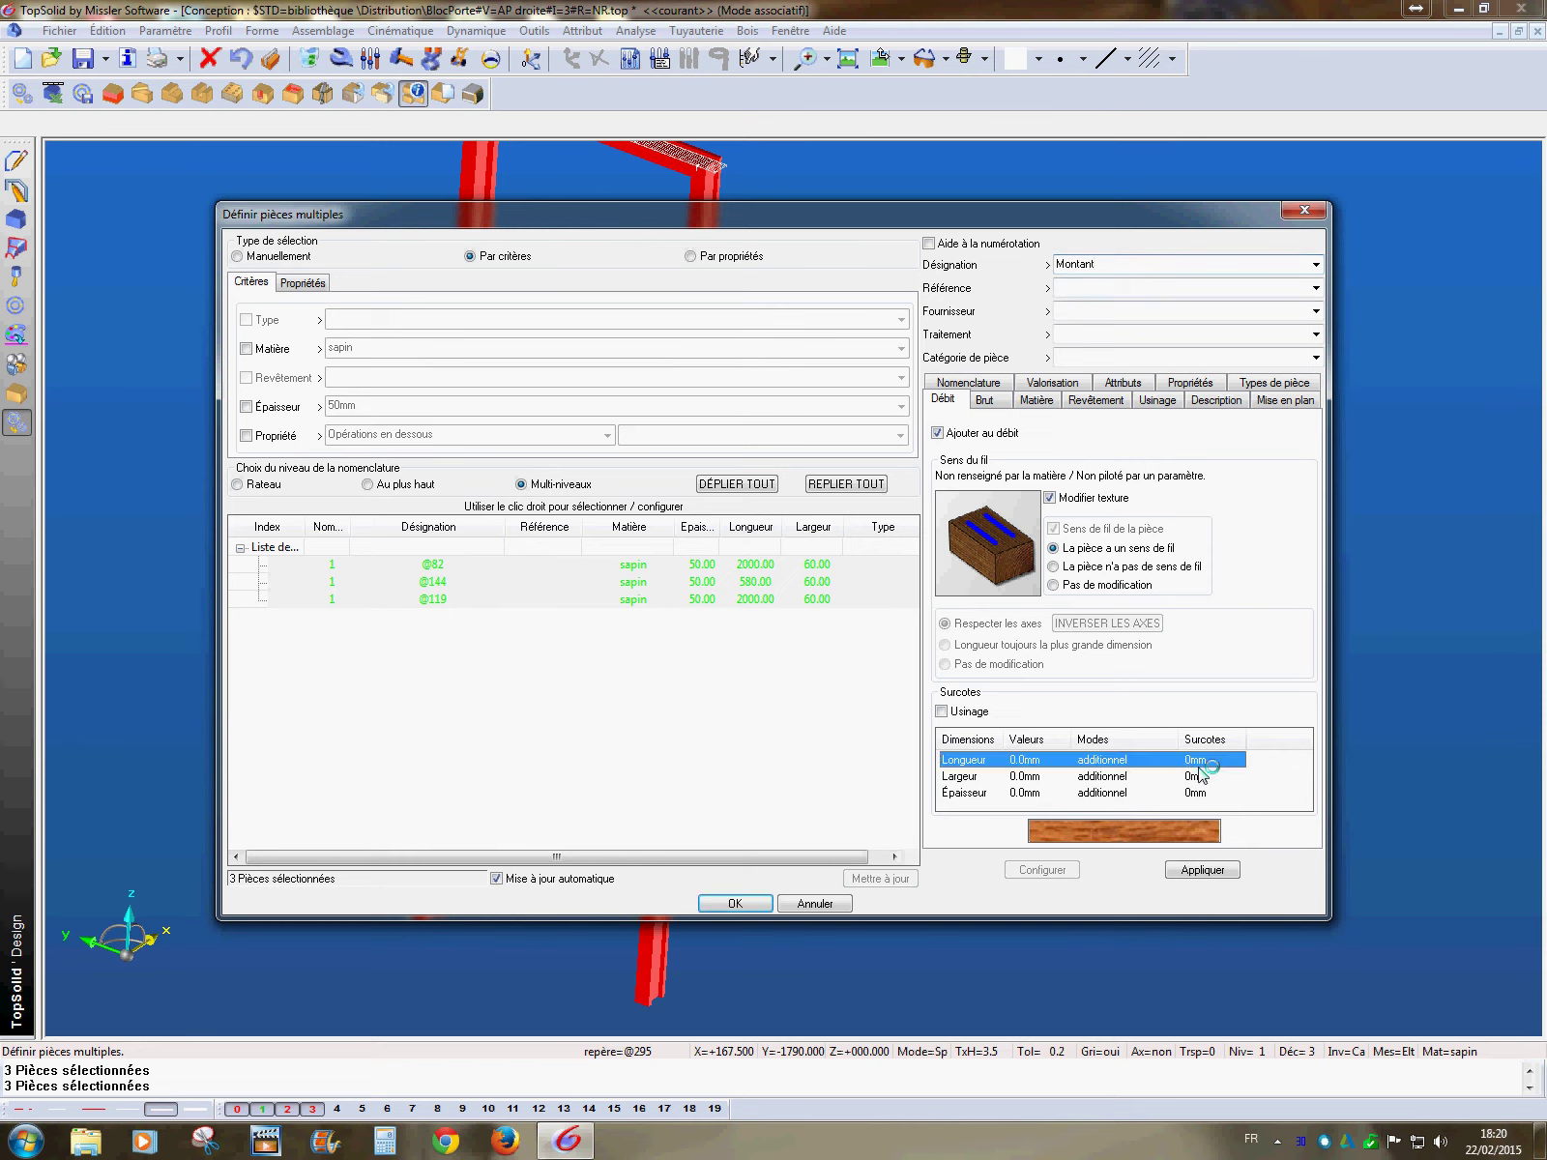
pyautogui.click(1216, 764)
pyautogui.write('10')
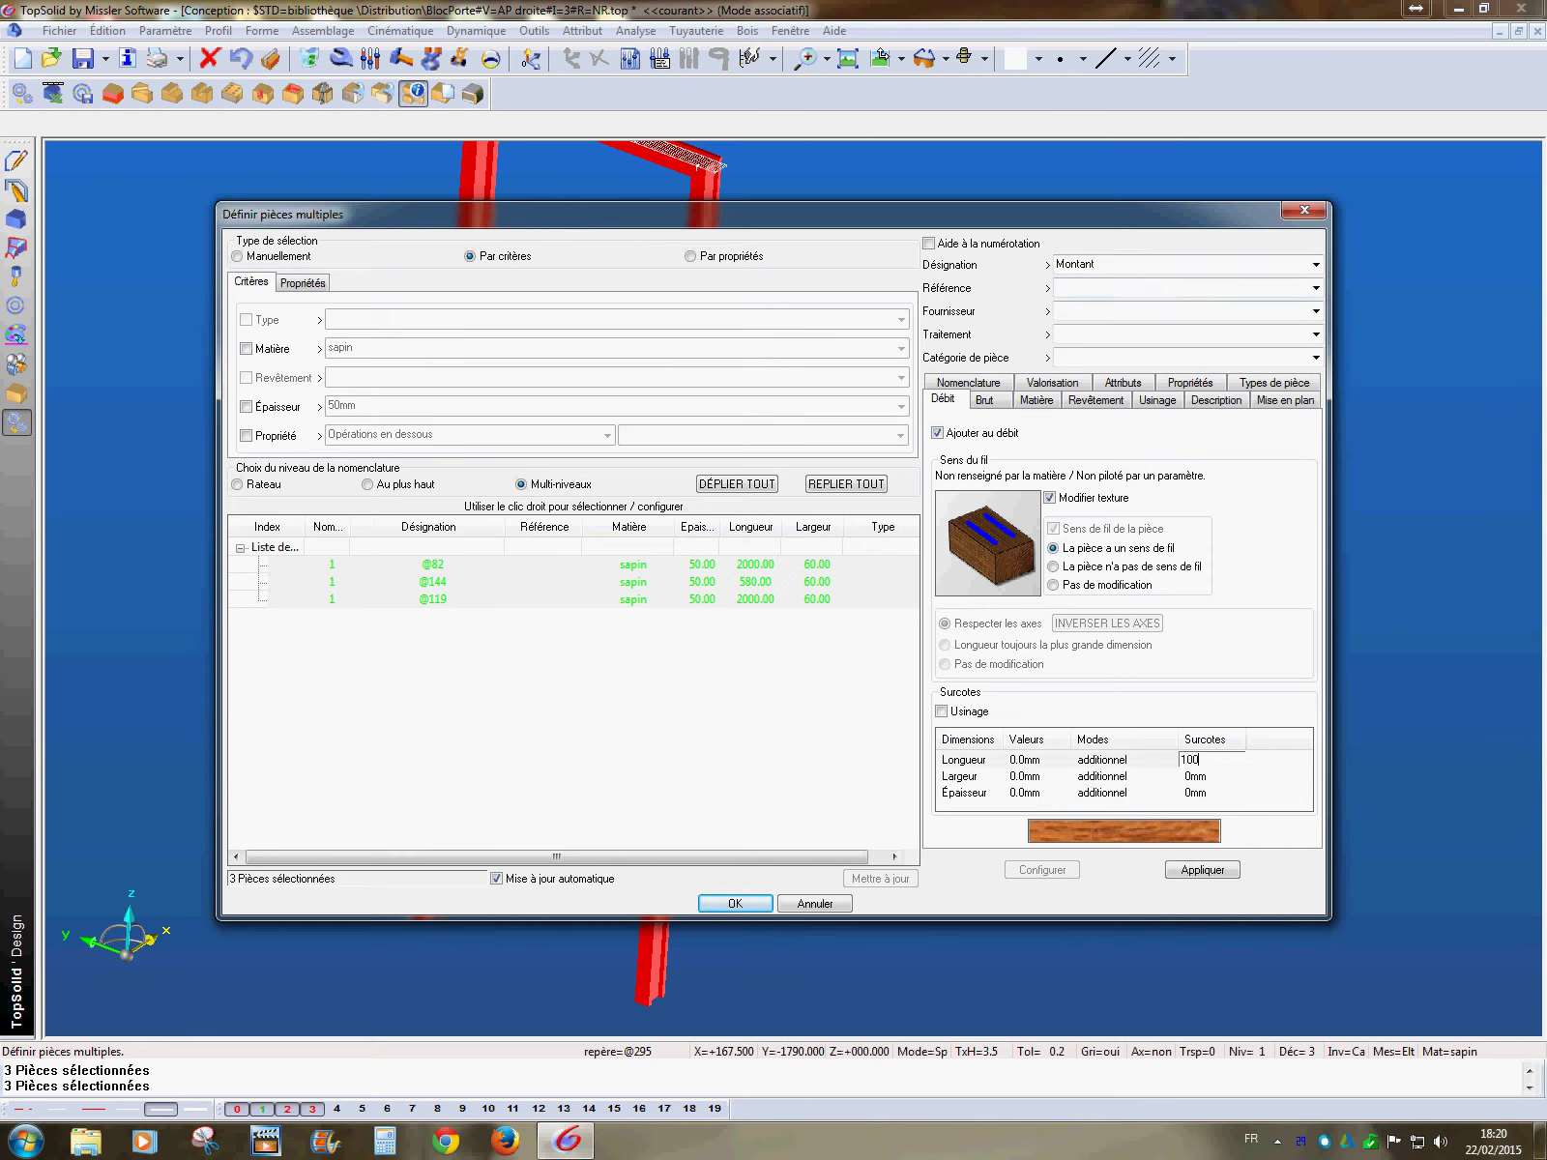
pyautogui.write('0')
pyautogui.click(1105, 760)
pyautogui.click(1193, 777)
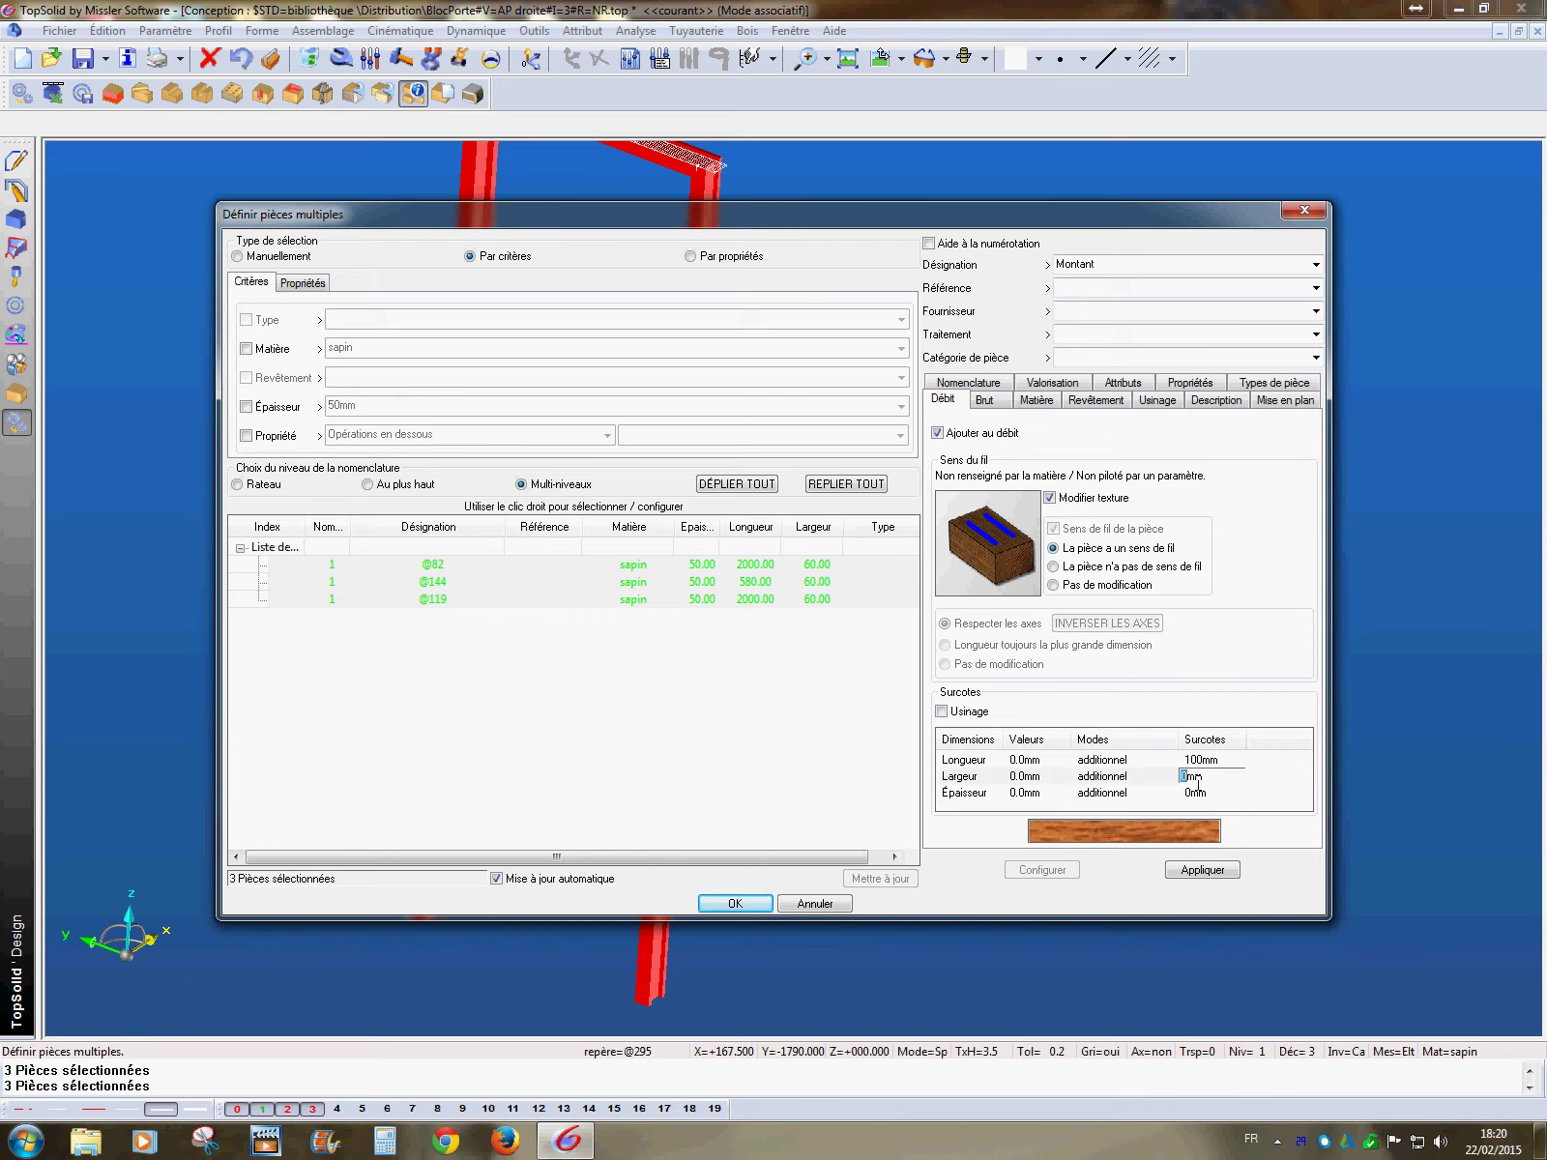
pyautogui.write('10')
pyautogui.click(1193, 776)
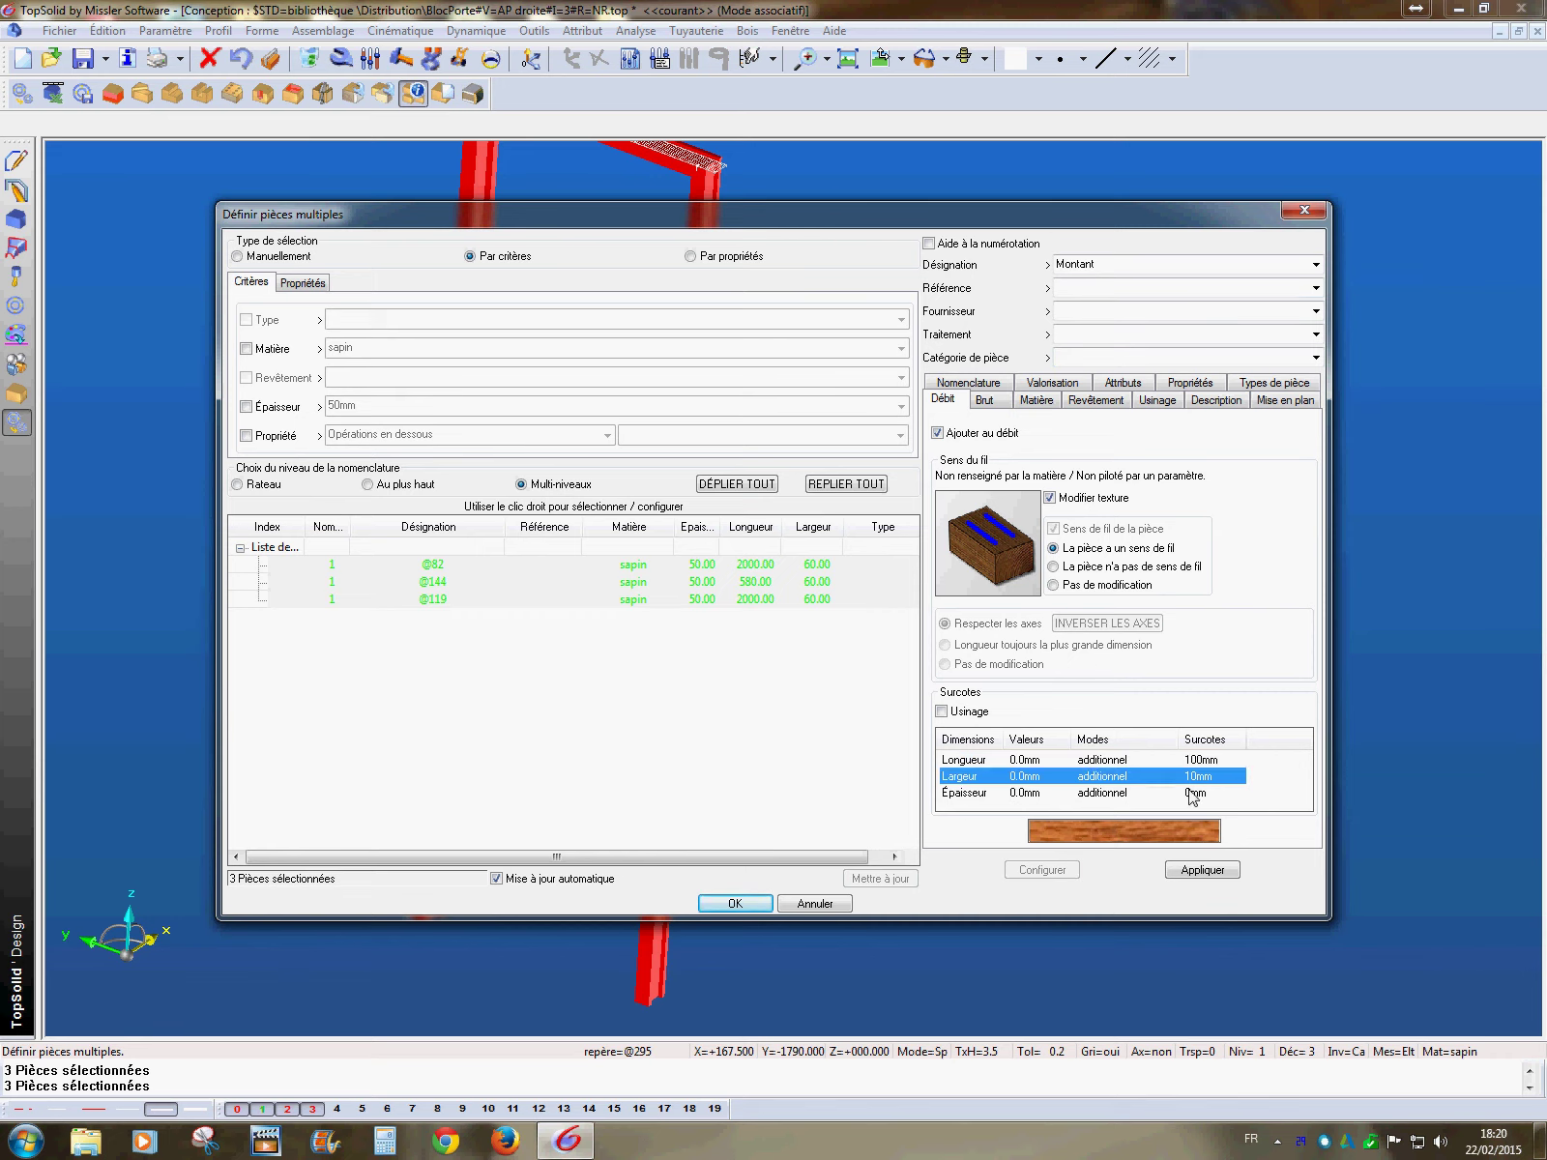
pyautogui.click(1197, 799)
pyautogui.click(1199, 800)
pyautogui.write('10')
pyautogui.click(1195, 799)
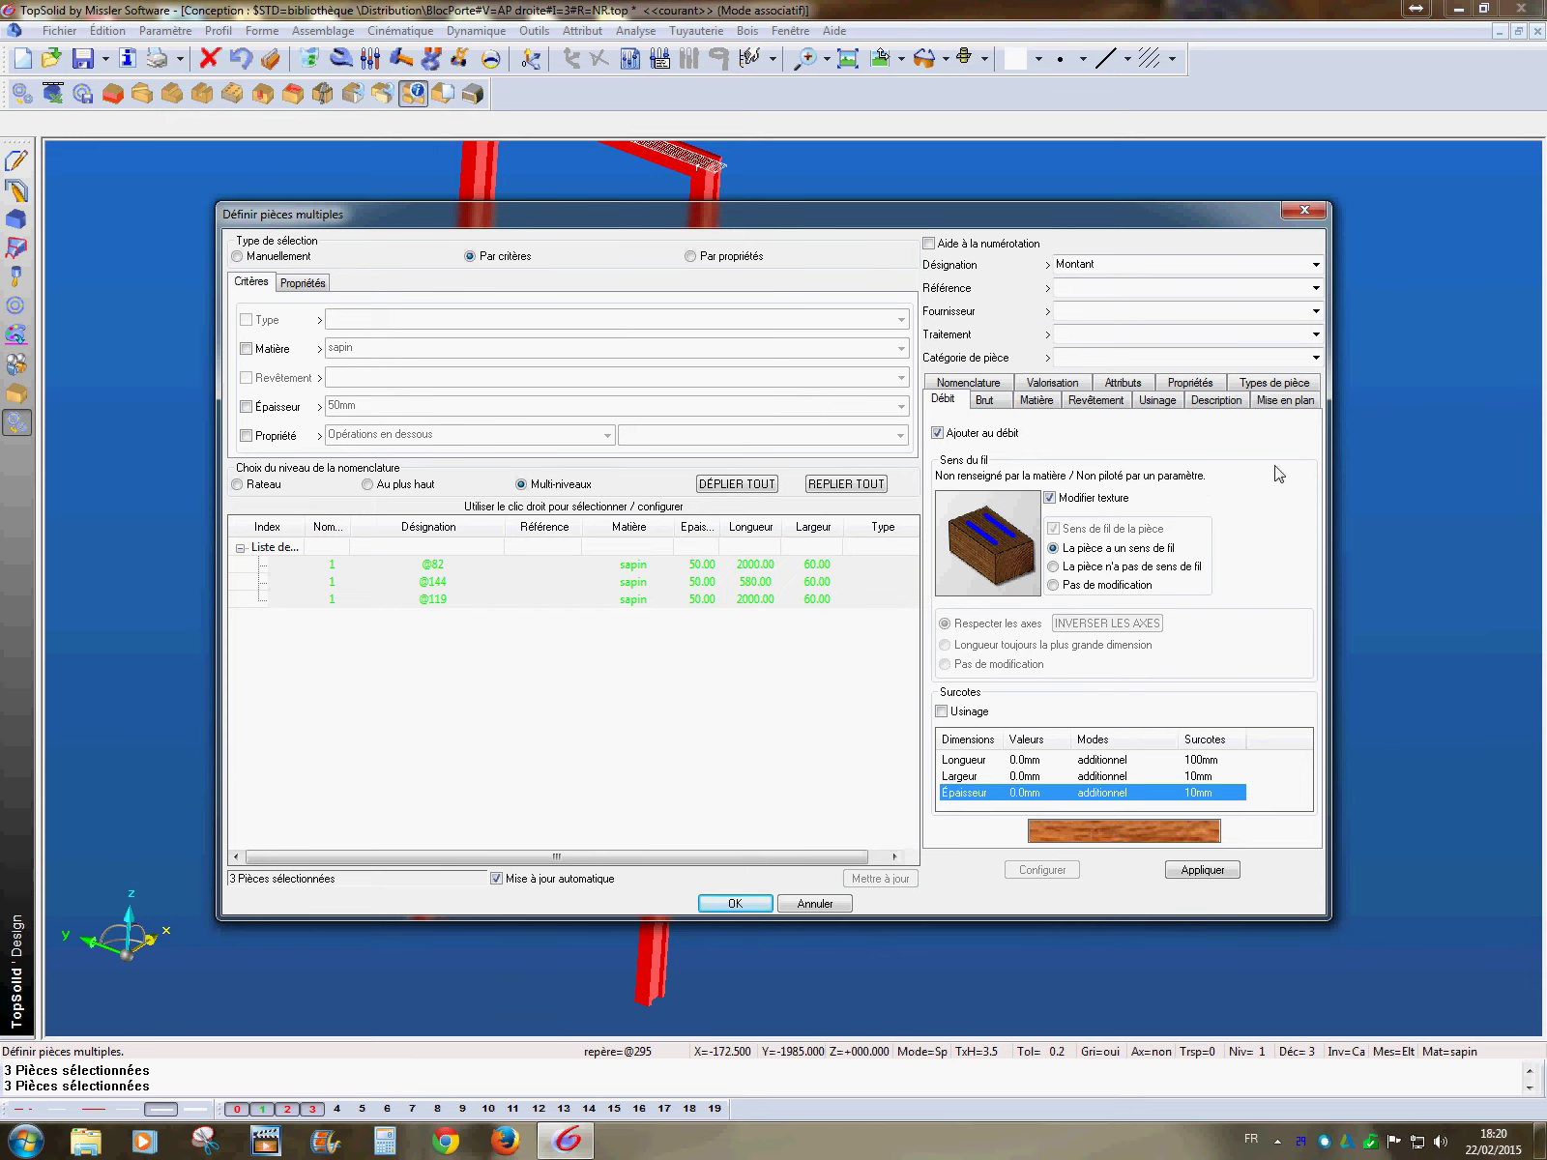
# - Add the part type bois to the three parts and apply their definition
pyautogui.click(1043, 400)
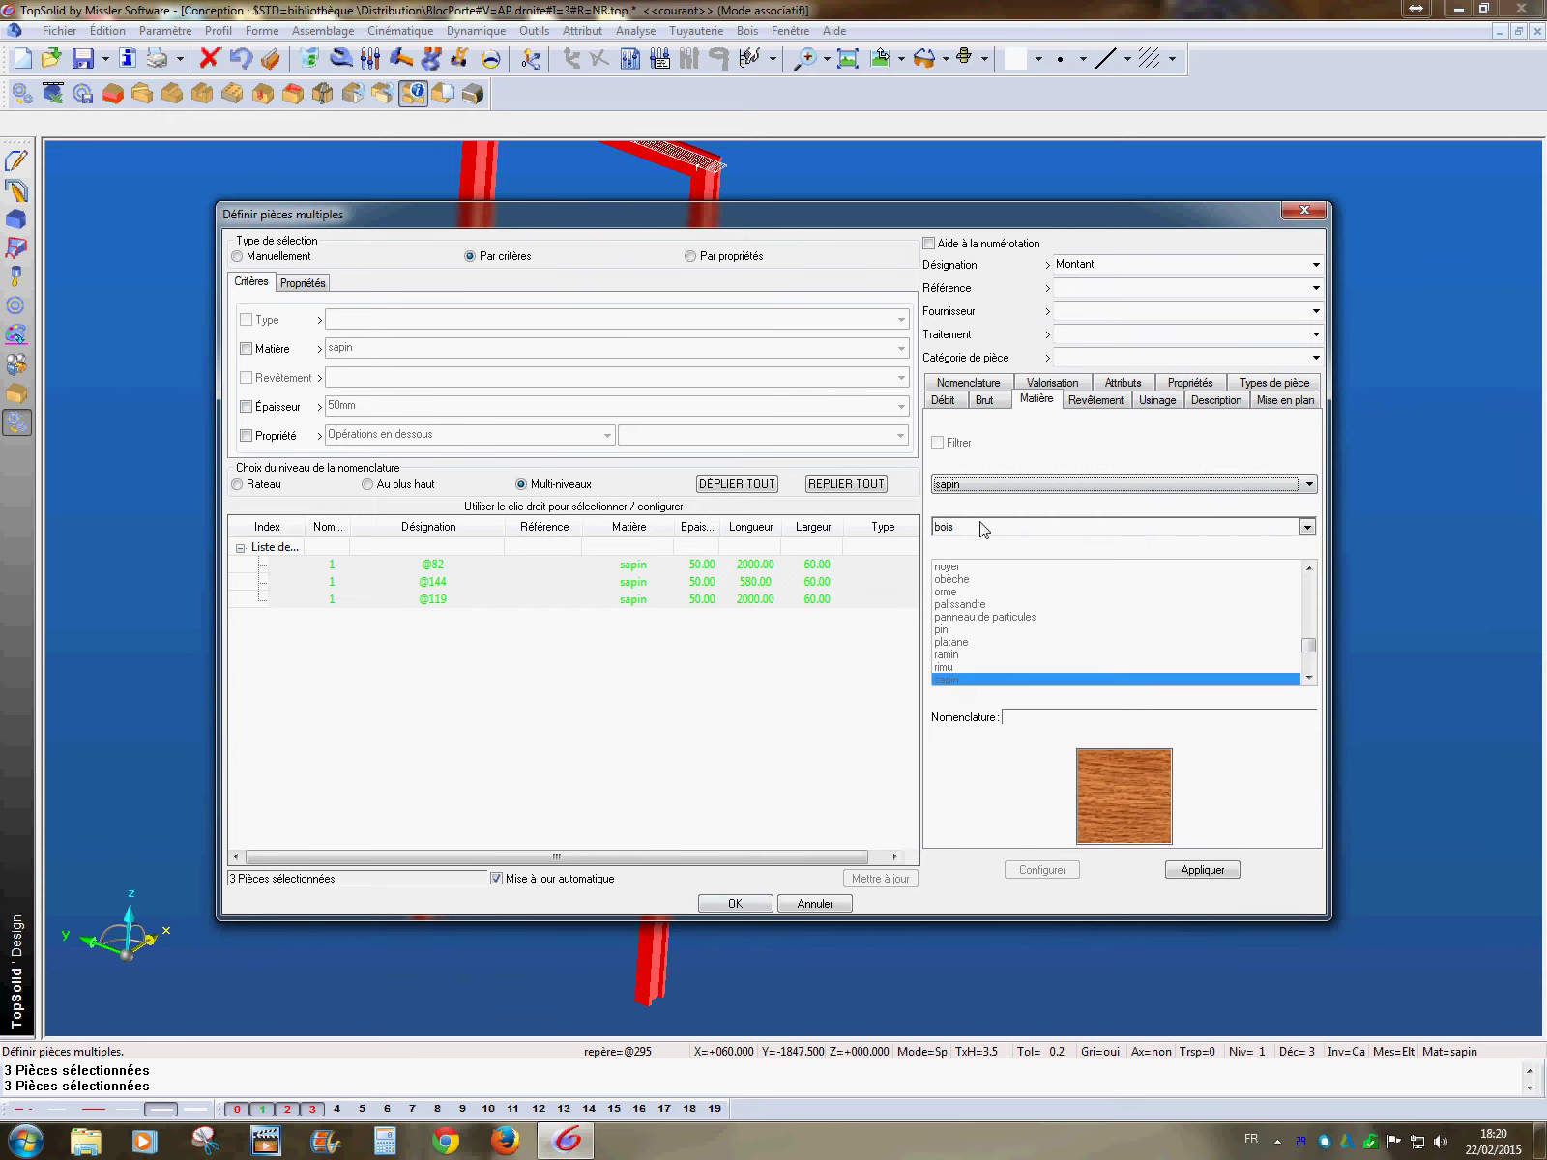
pyautogui.click(1282, 383)
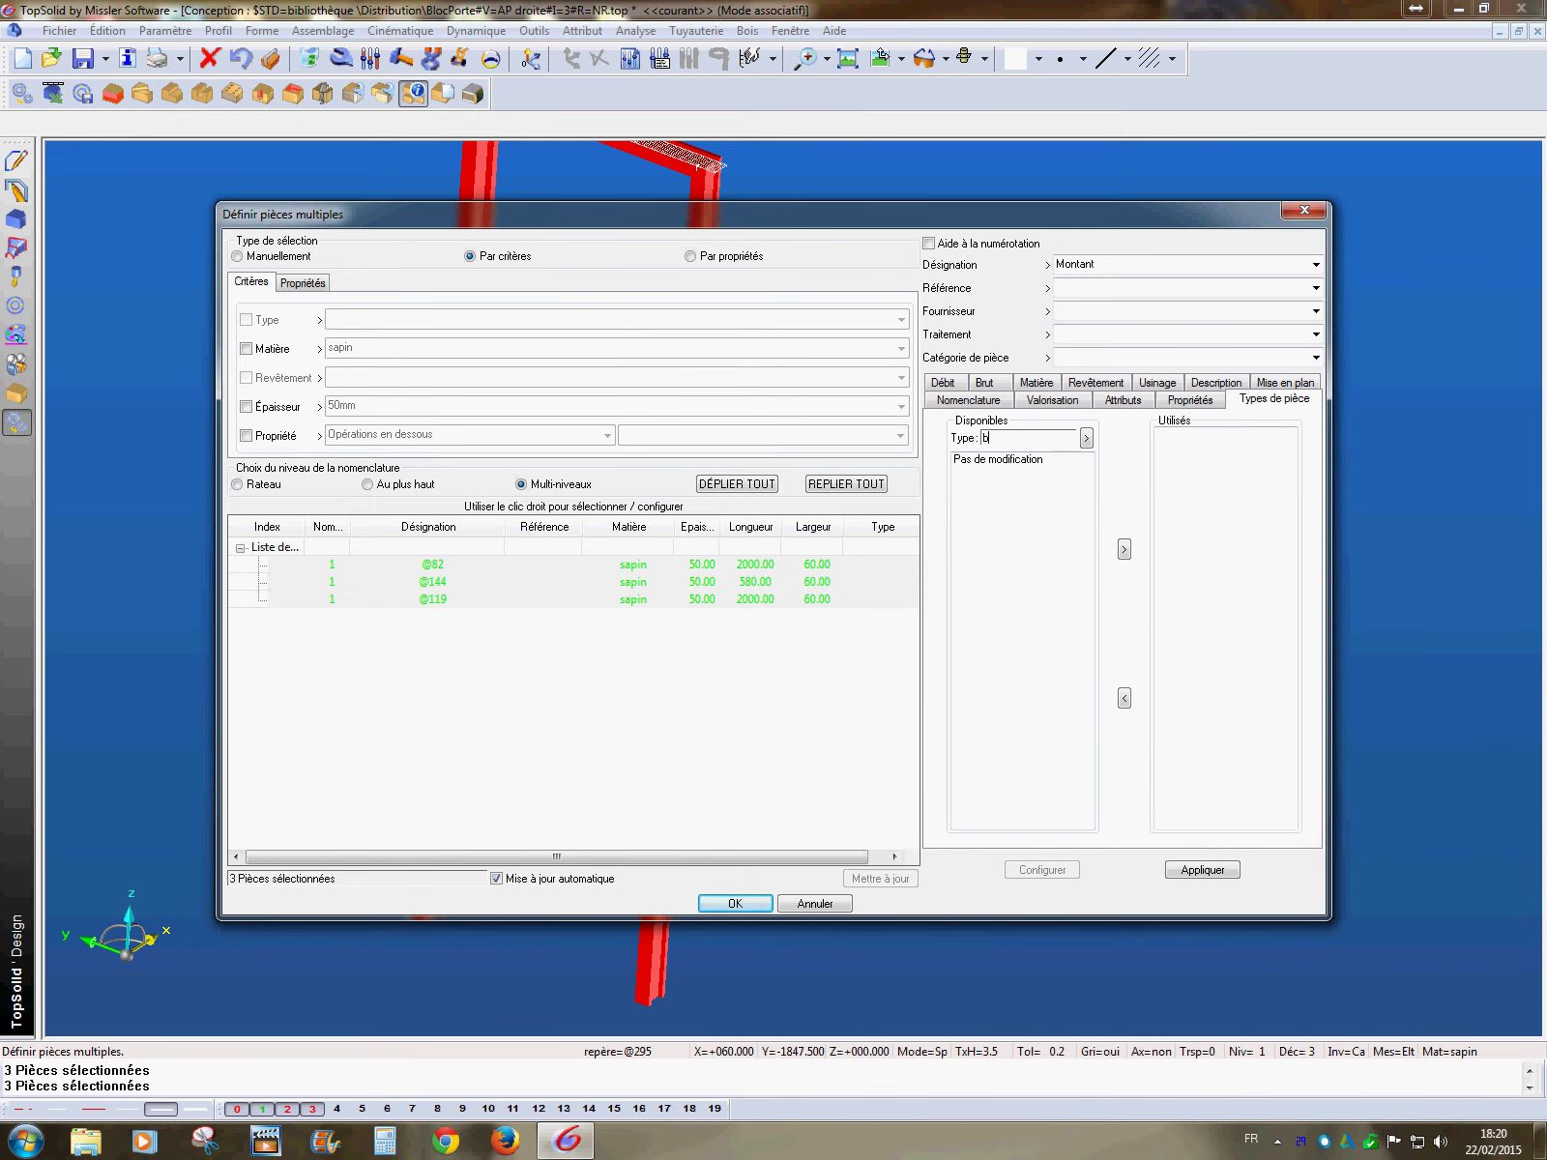
pyautogui.click(1087, 438)
pyautogui.click(1209, 871)
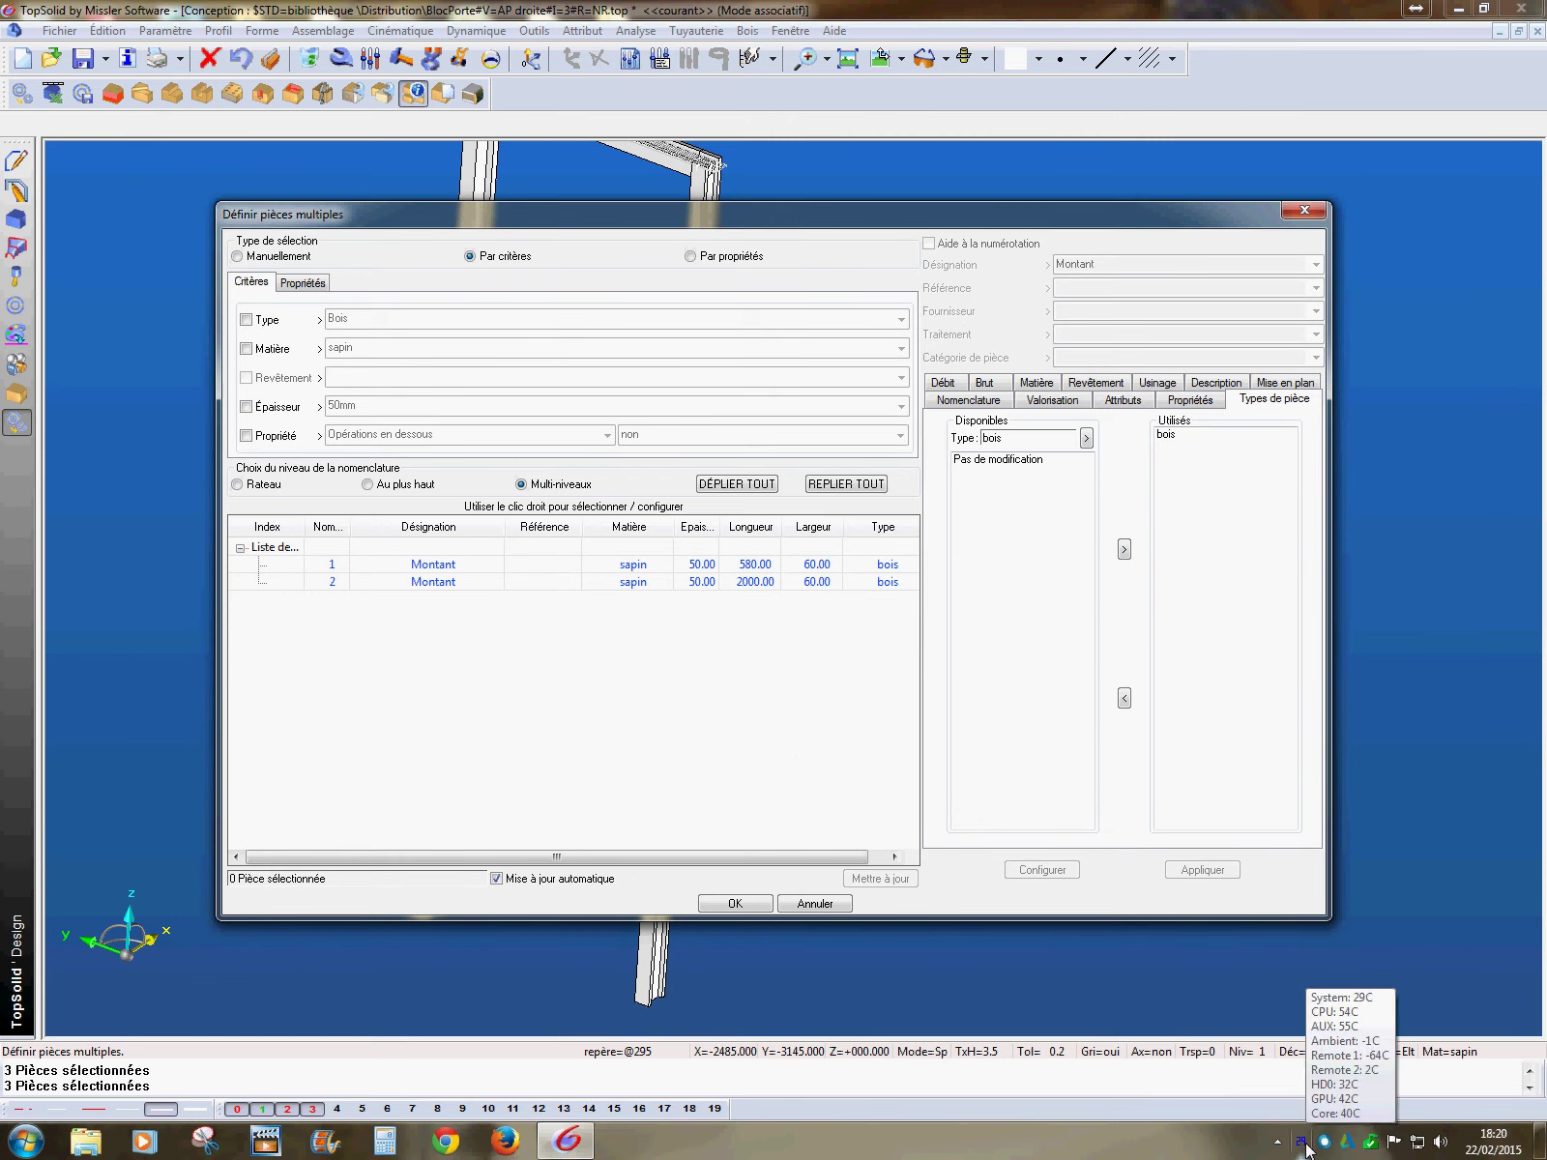
# - Close the three-part definition and redefine the top rail alone with the designation Traverse
pyautogui.click(735, 903)
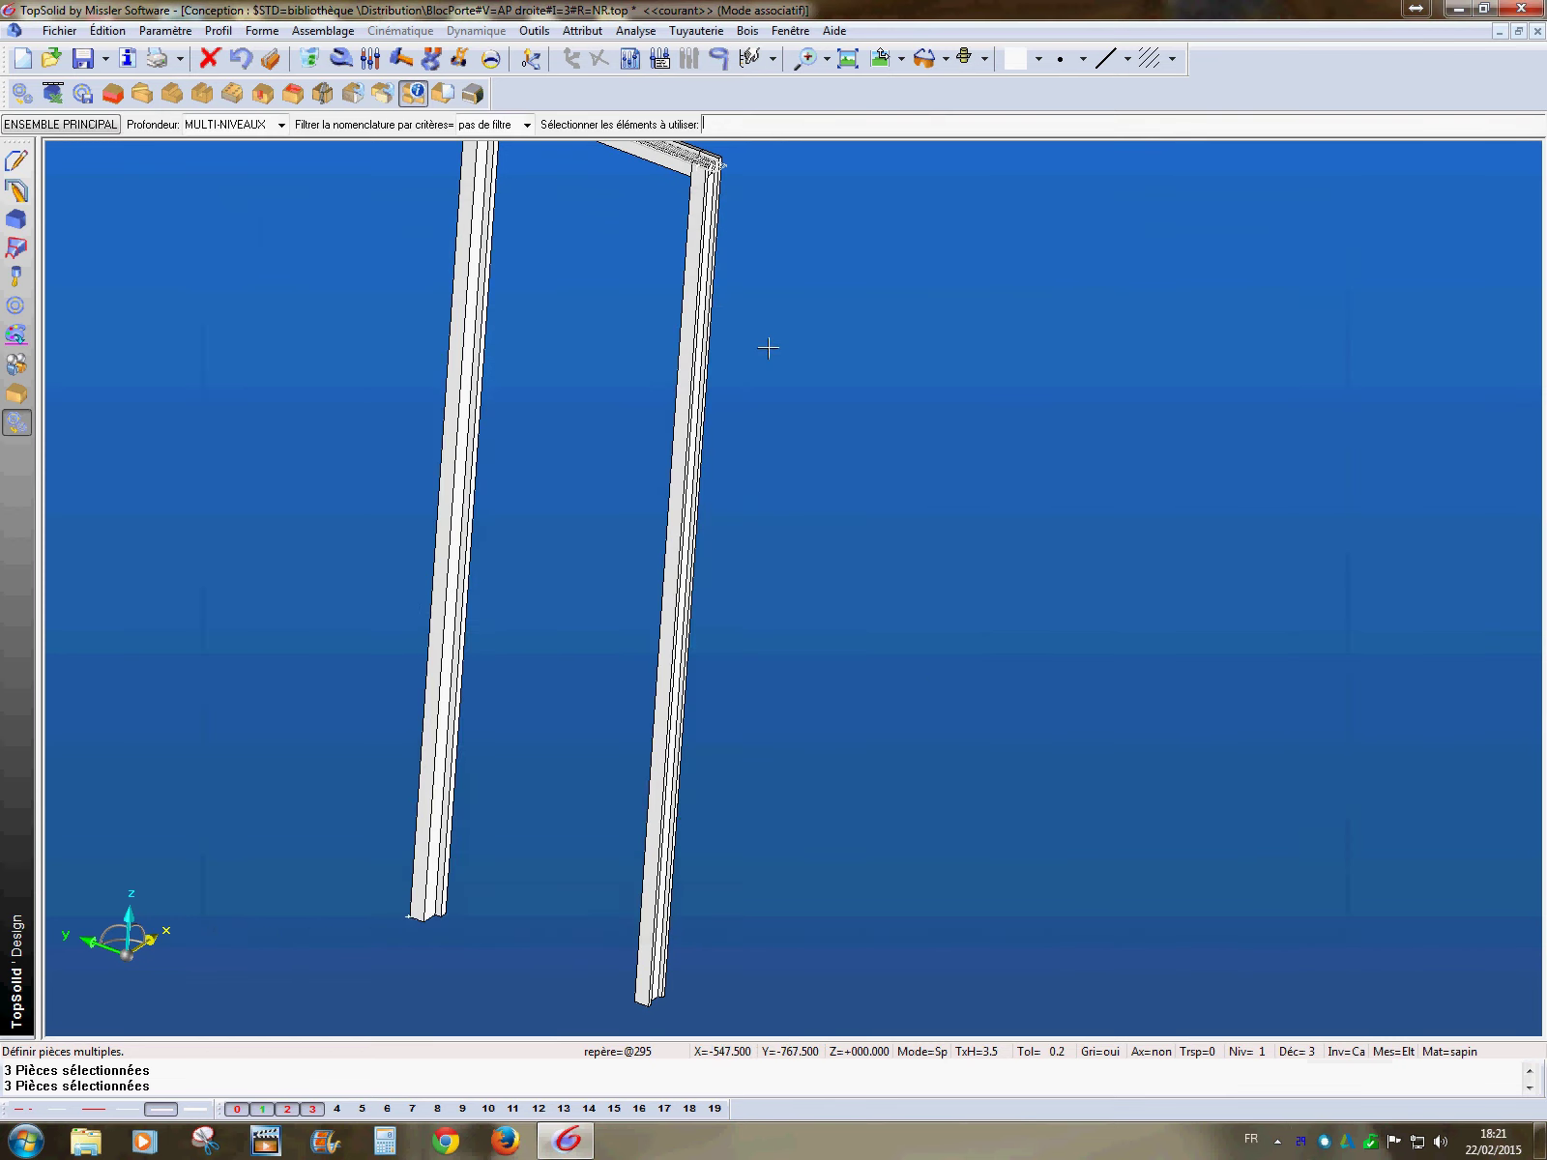
pyautogui.click(683, 493)
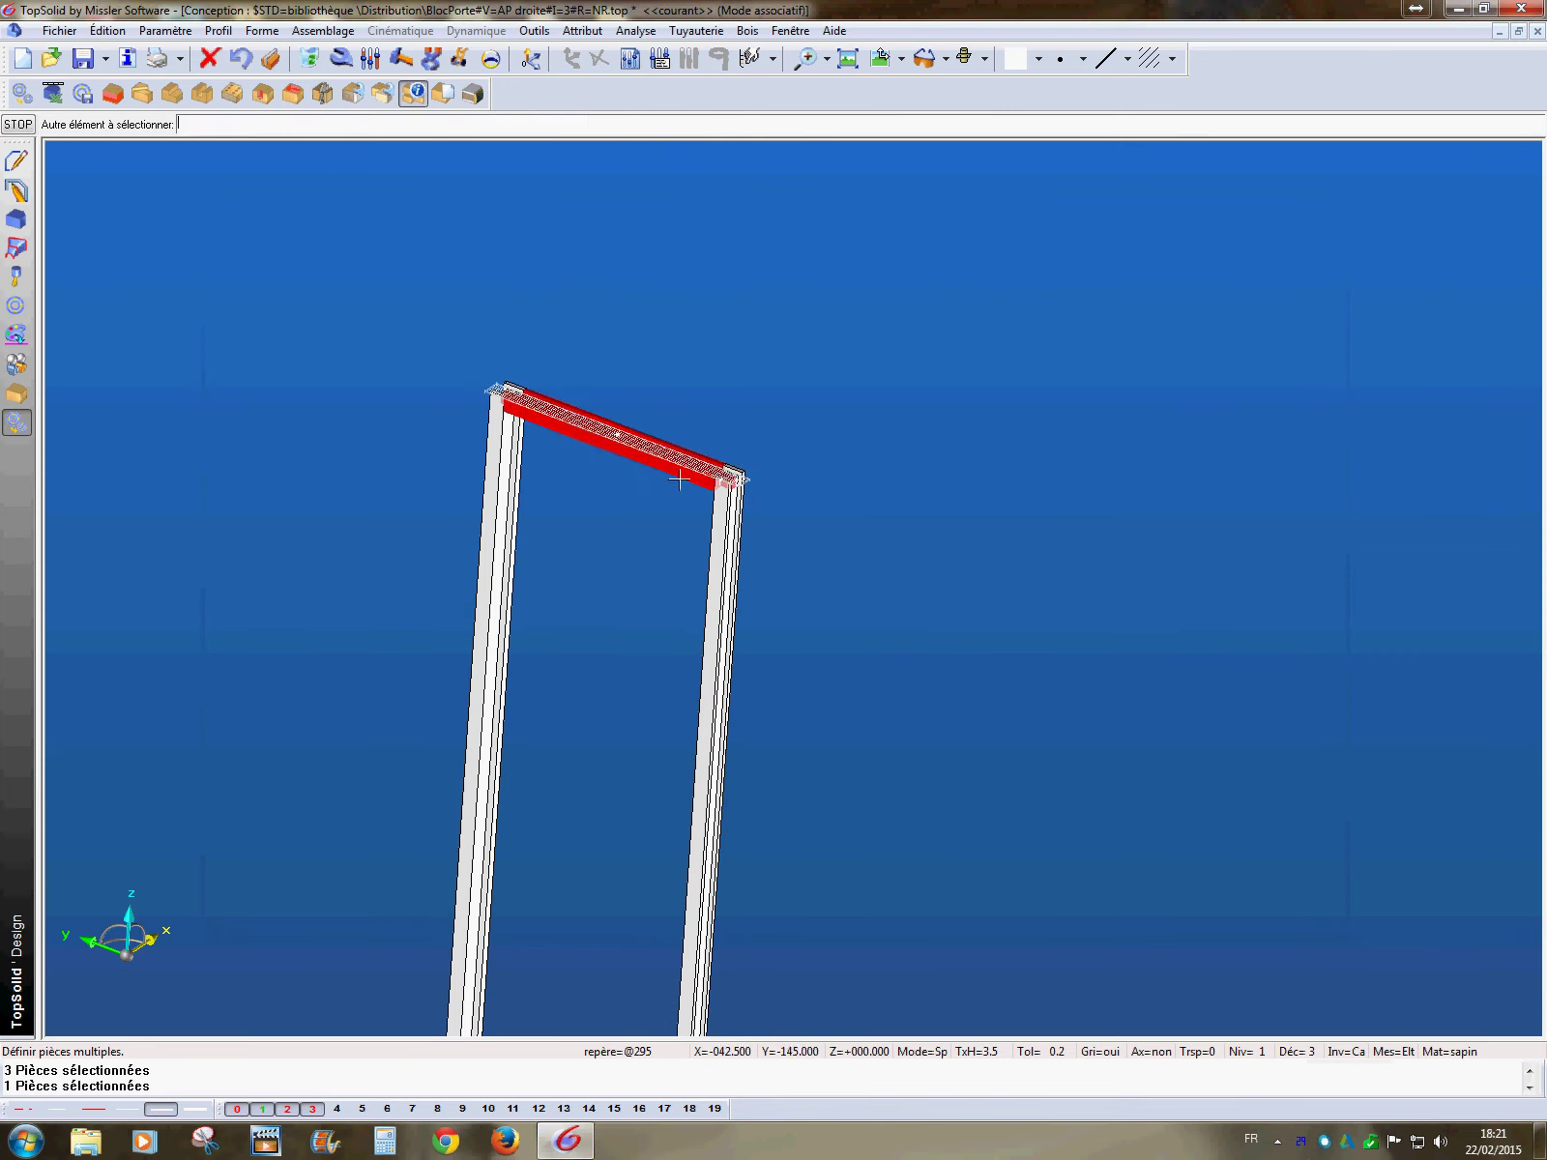
pyautogui.click(720, 218)
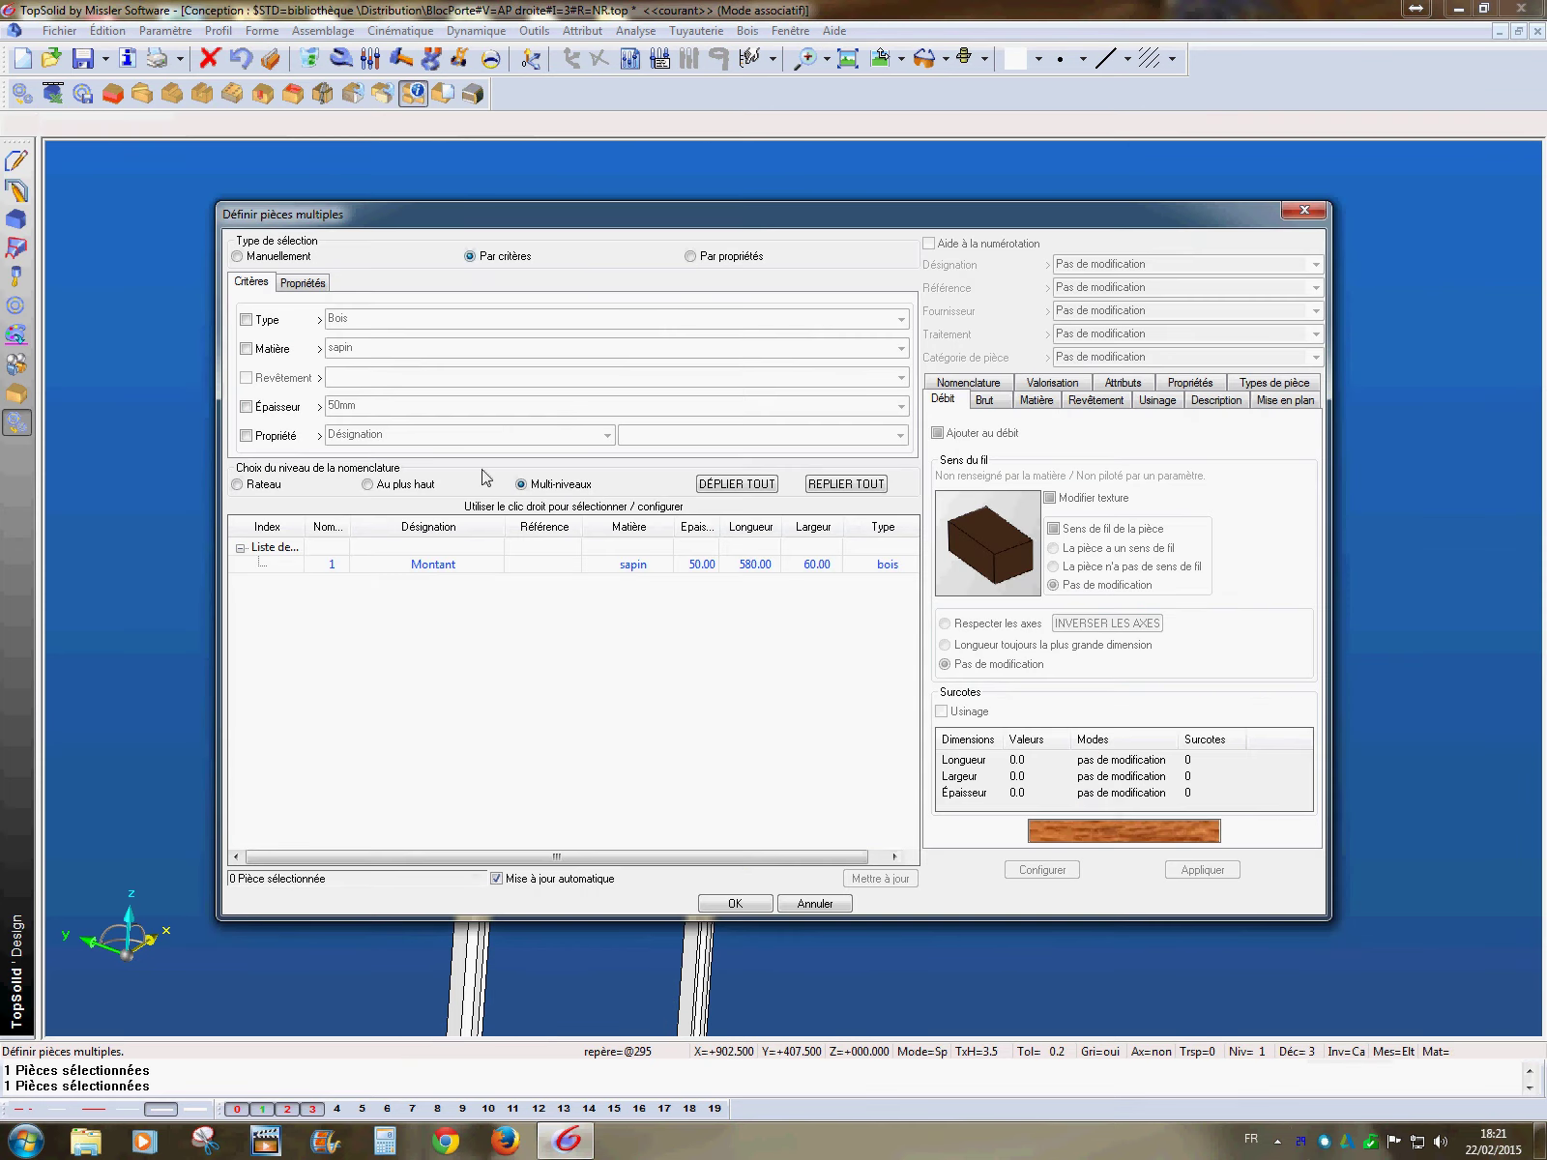
pyautogui.click(429, 565)
pyautogui.click(1127, 271)
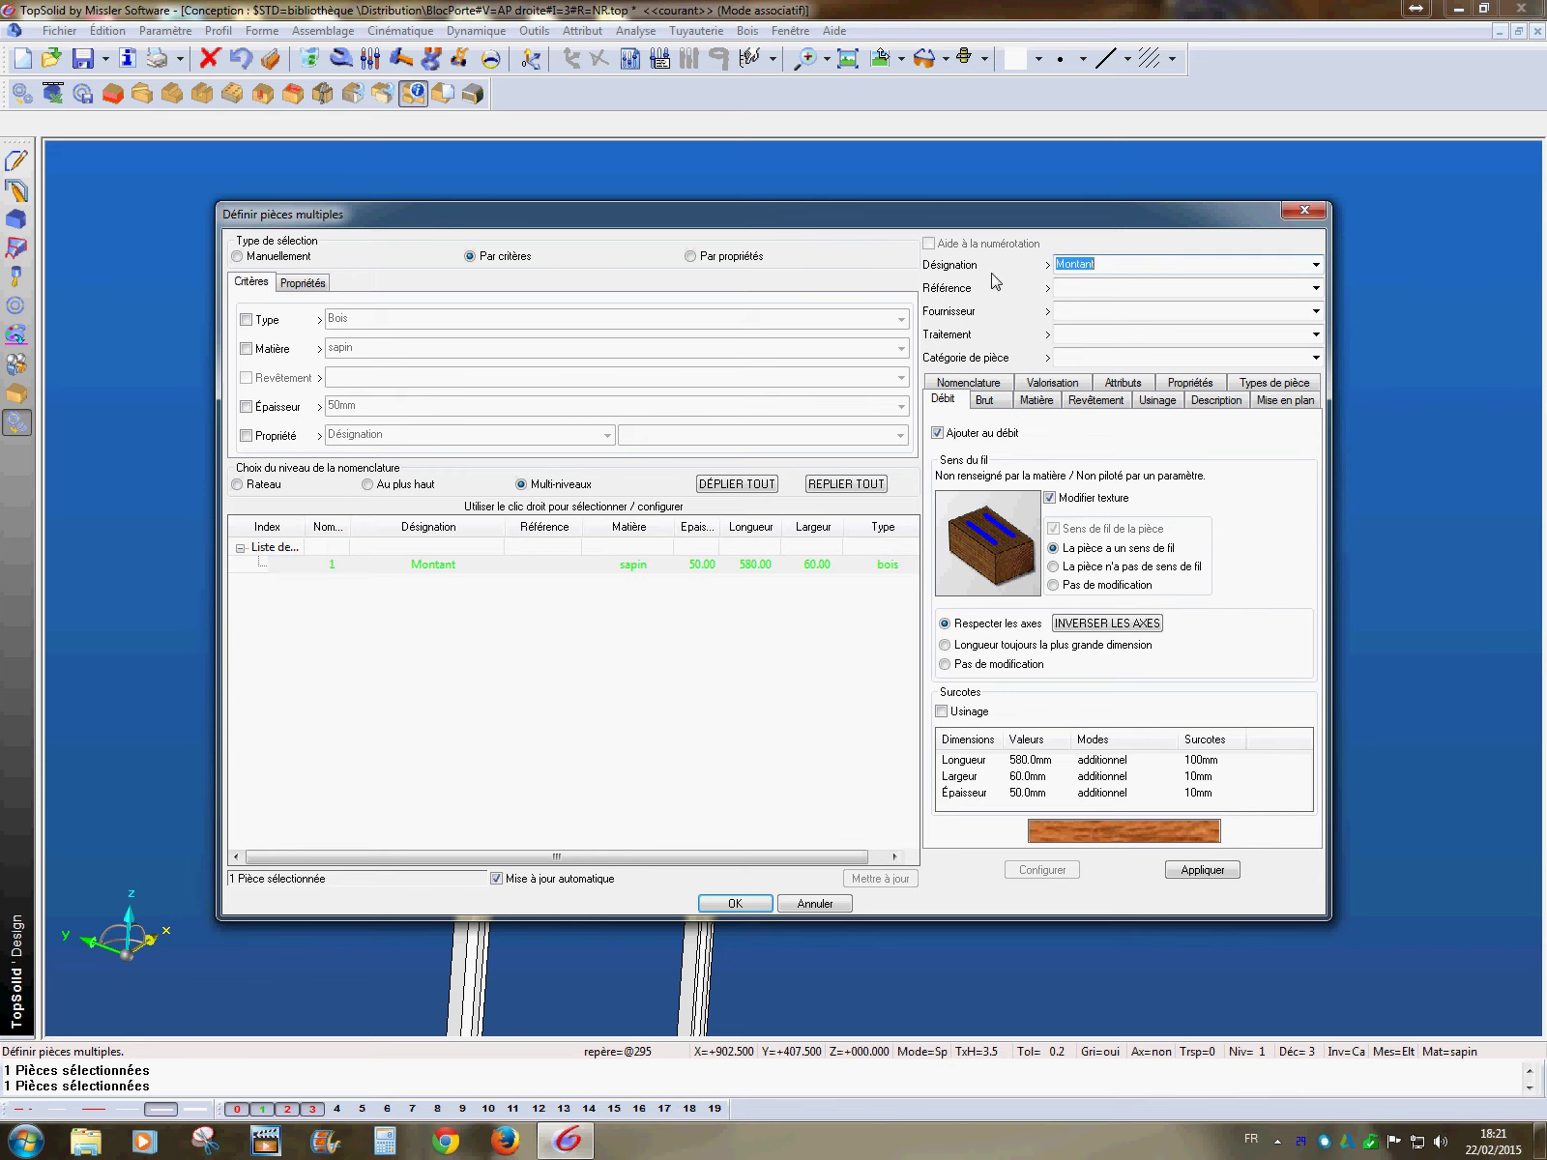
pyautogui.write('Traverse')
pyautogui.click(1217, 873)
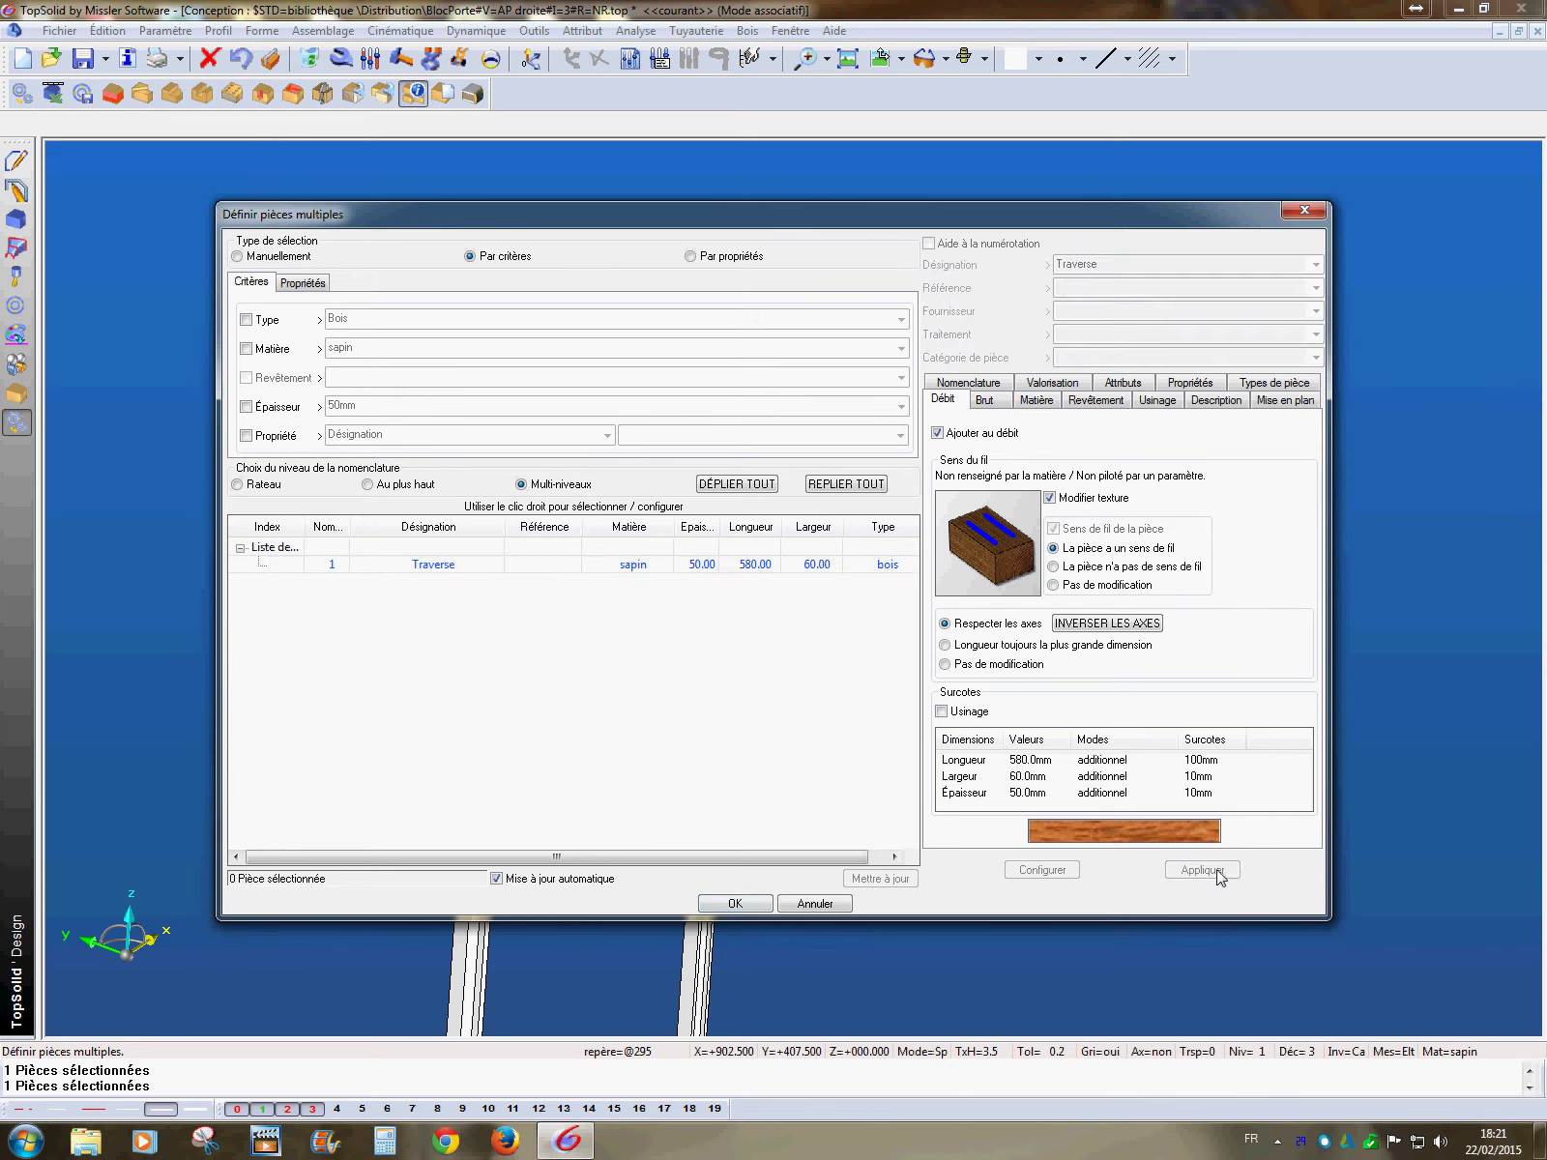
pyautogui.click(735, 903)
# - Save the door block standard model BlocPorte, variant AP droite, as version 4
pyautogui.moveTo(885, 744); pyautogui.dragTo(1070, 447, button='middle')
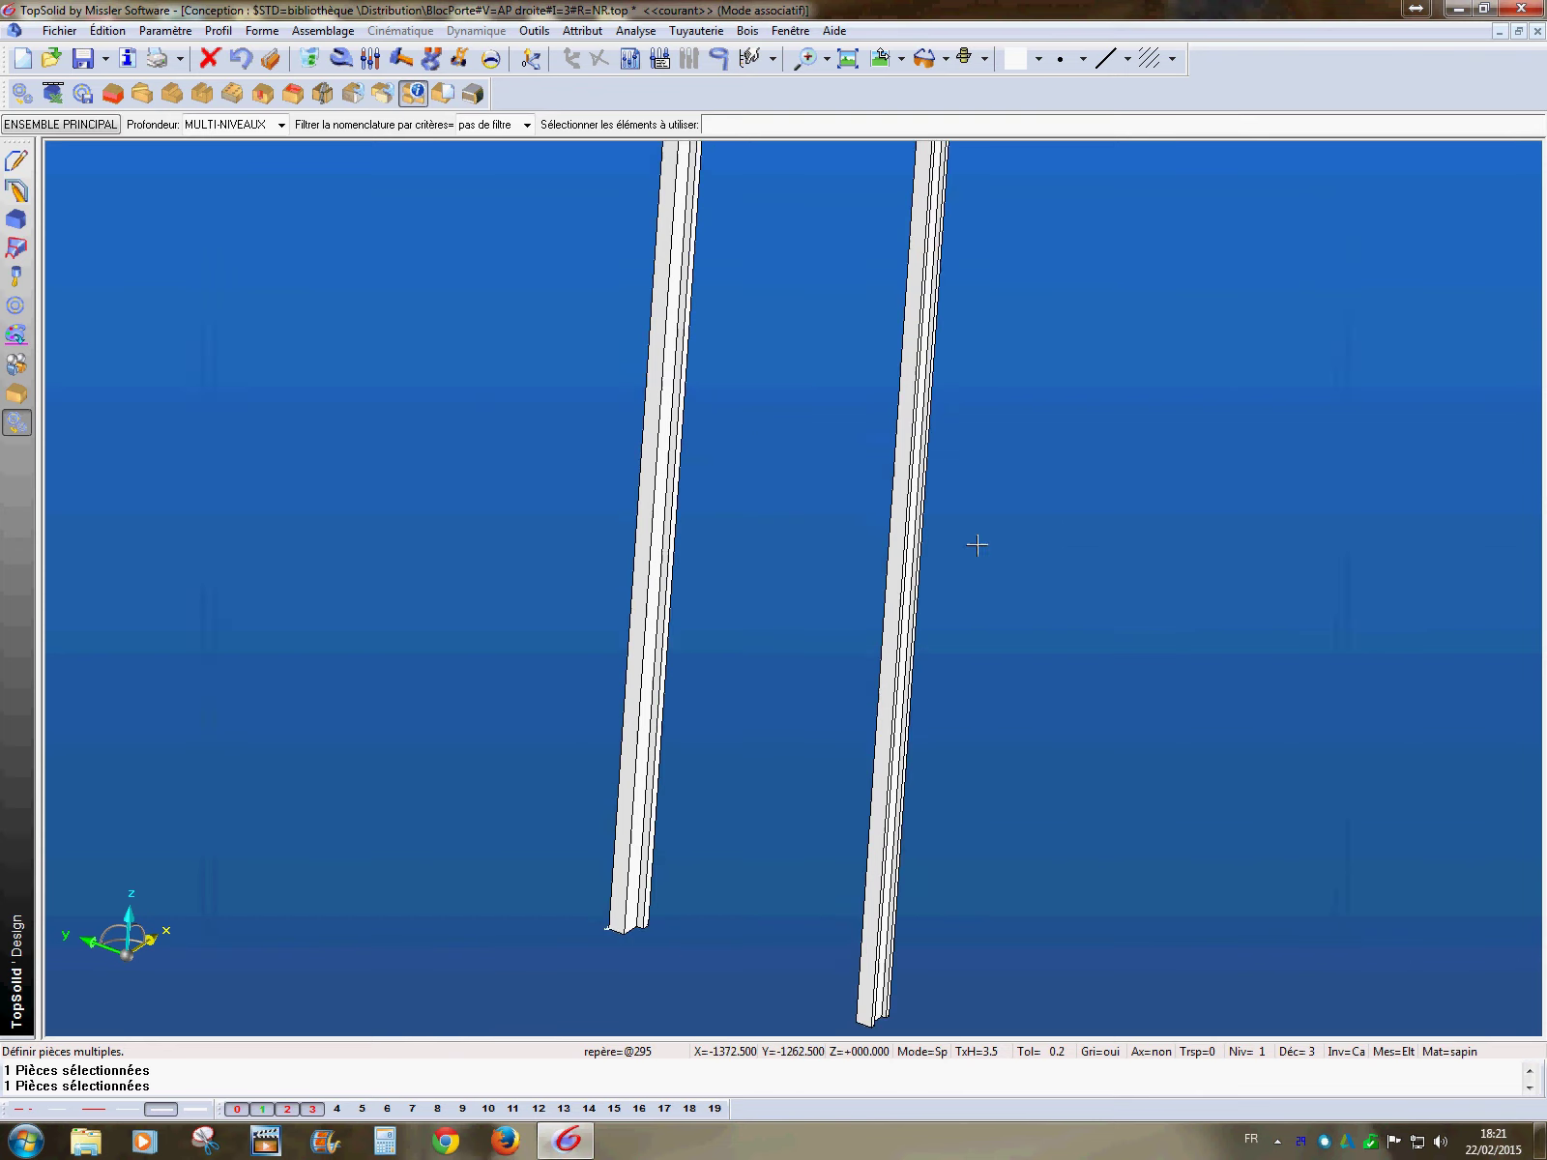
pyautogui.scroll(-2, 768, 440)
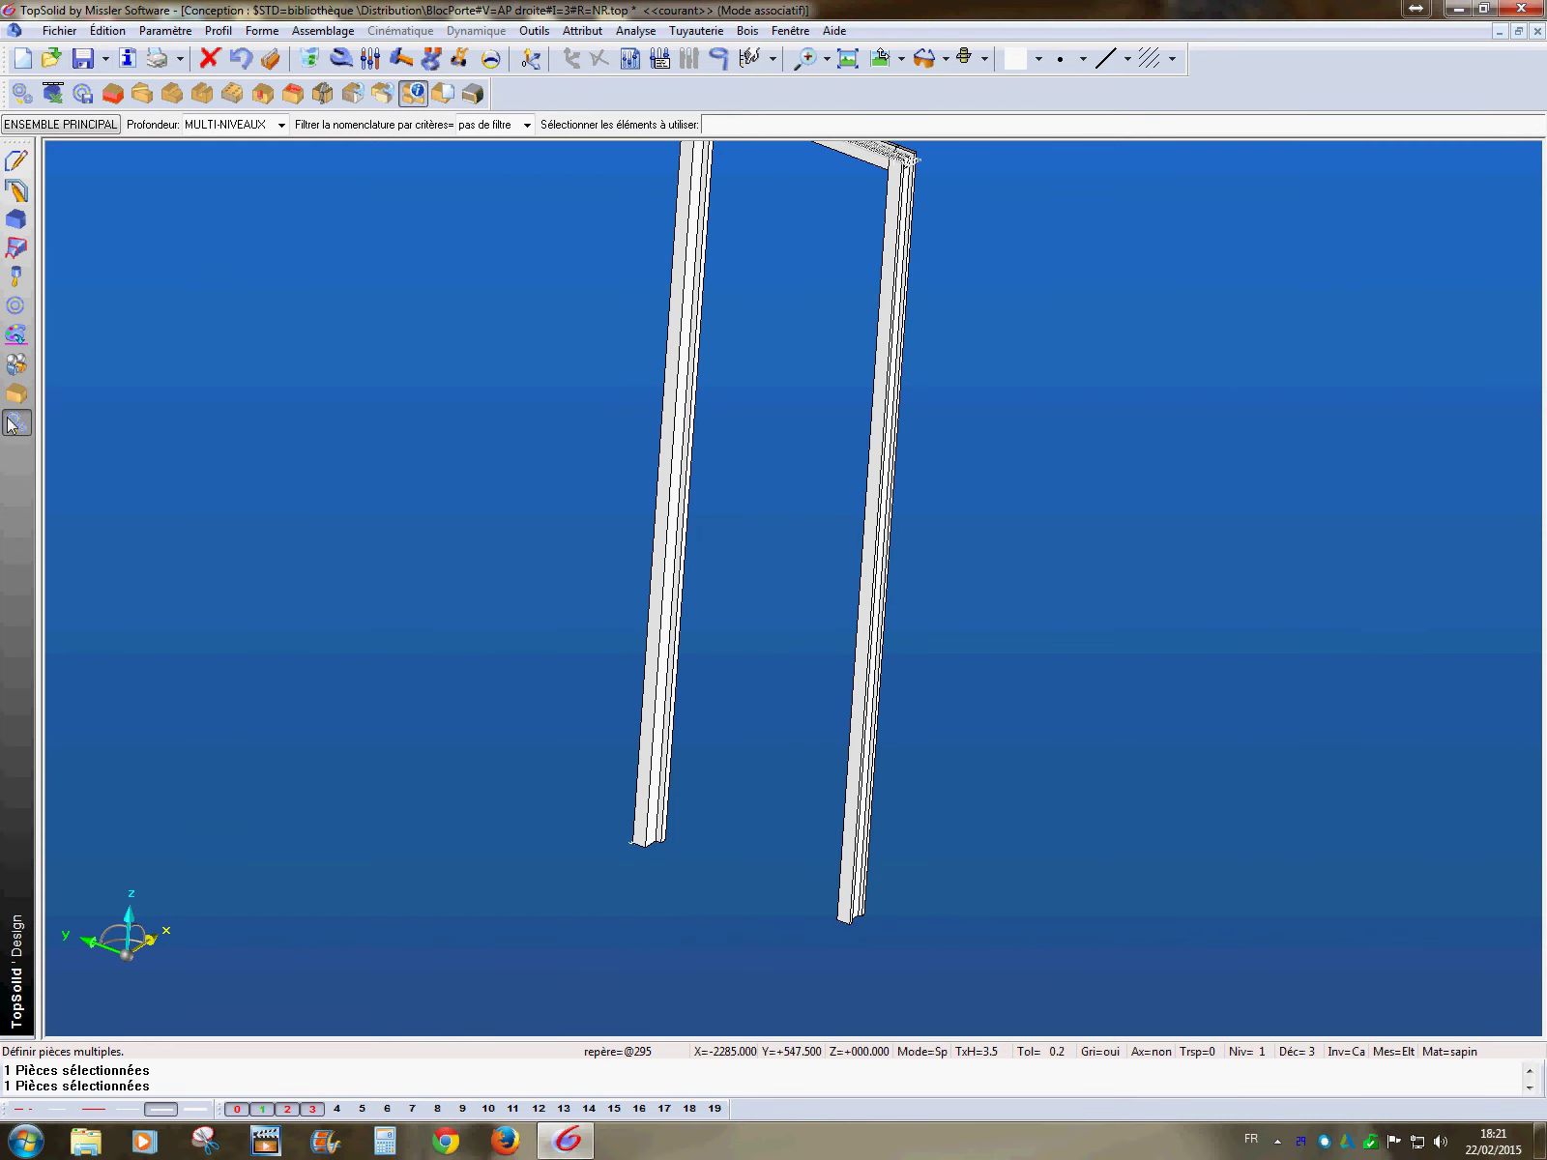
pyautogui.click(84, 93)
pyautogui.click(243, 124)
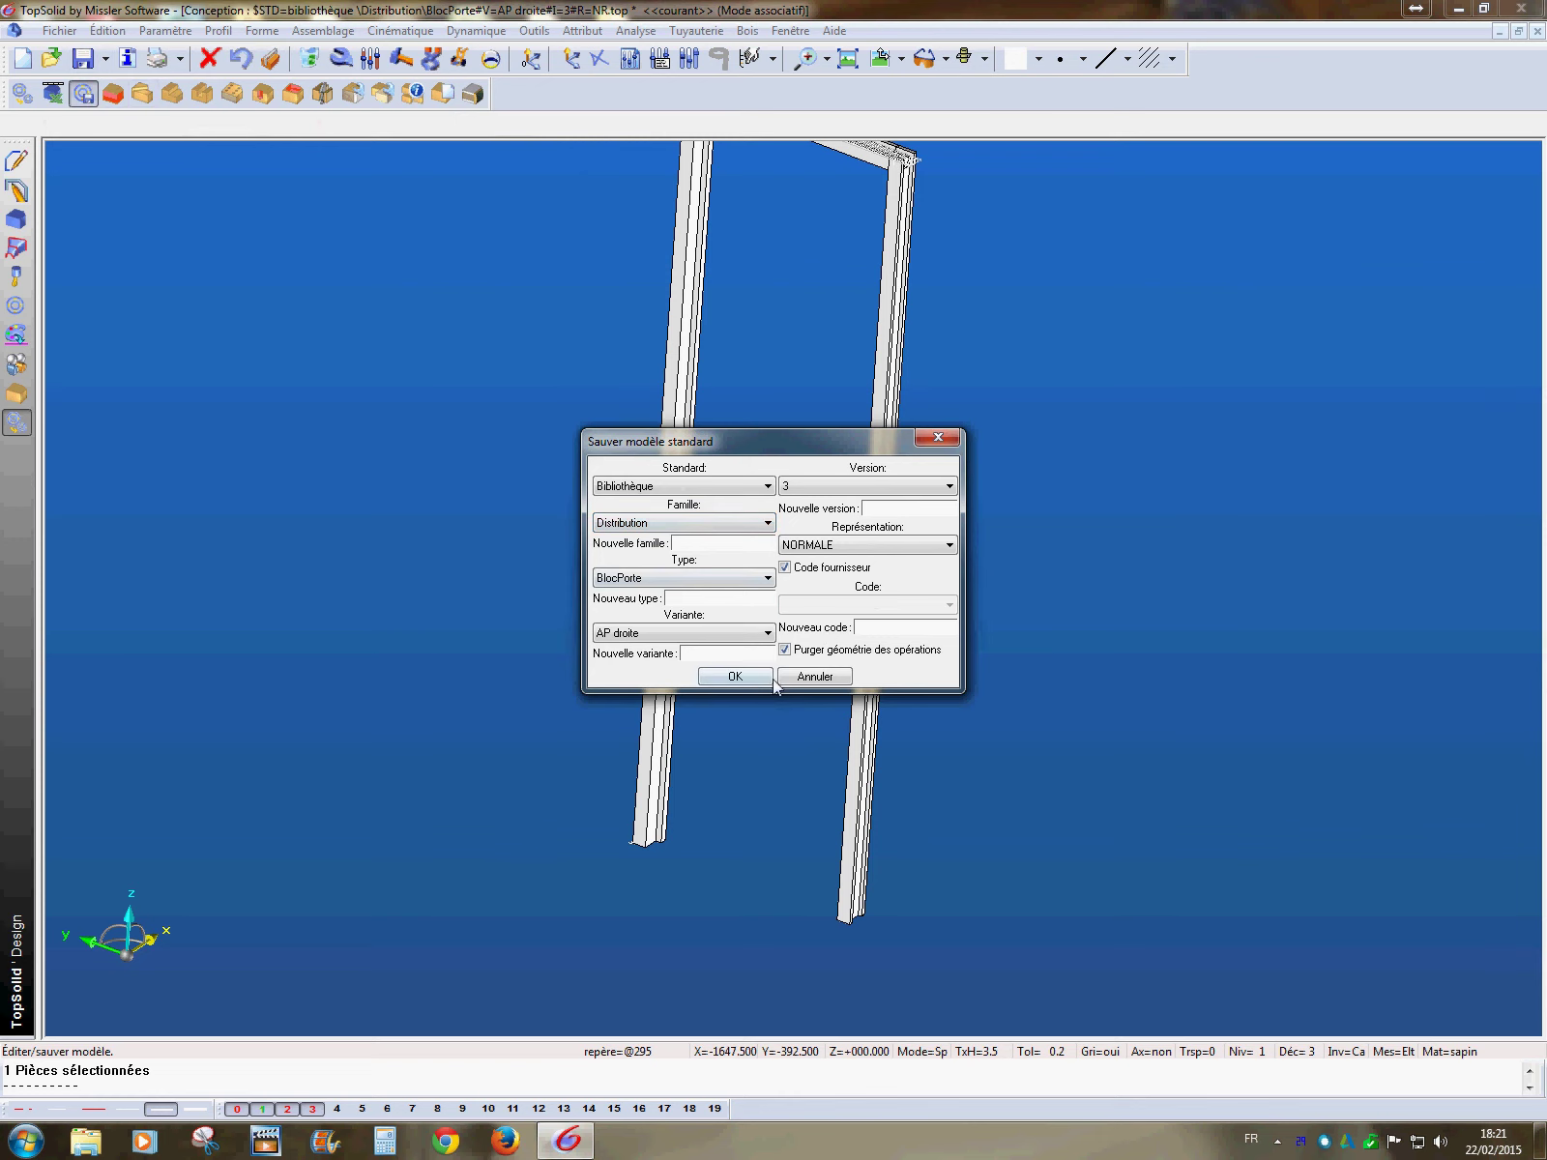
pyautogui.click(950, 487)
pyautogui.click(898, 524)
pyautogui.click(892, 513)
pyautogui.press('Return')
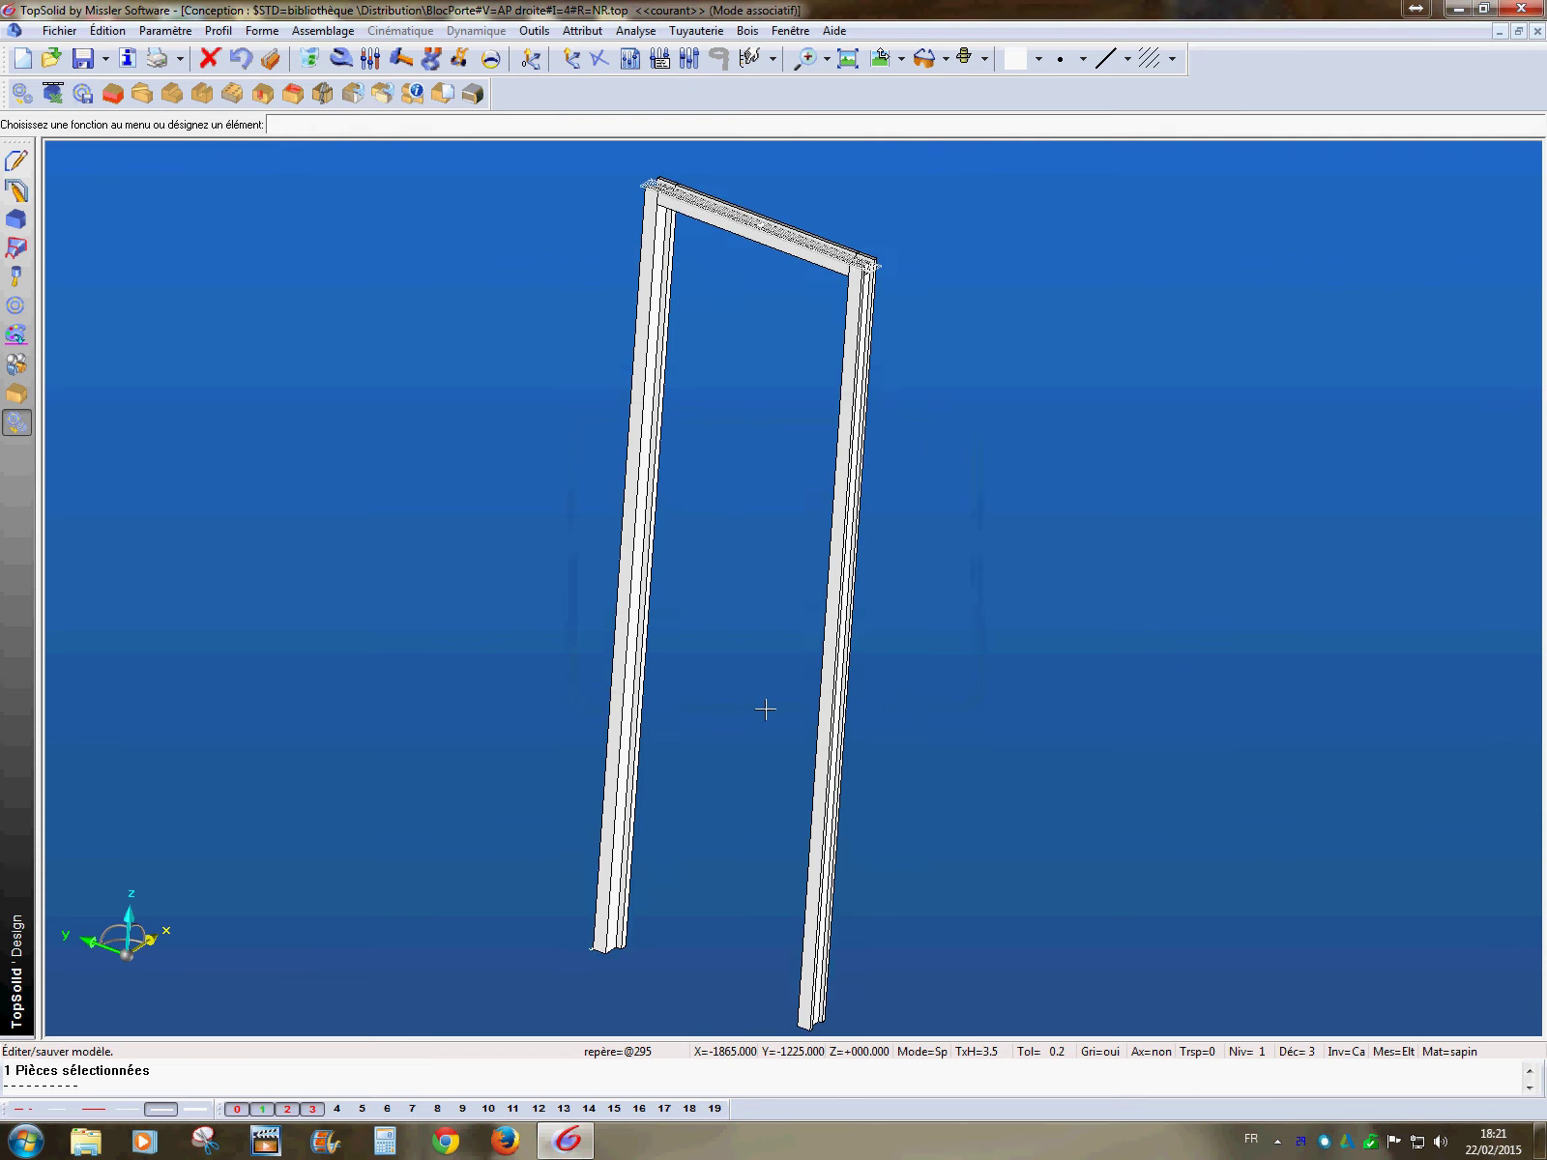
# - Include the standard hinge Quincaillerie, Paumelle, Model1, version 3, placing it beside the foot of the hinge-side upright
pyautogui.click(14, 310)
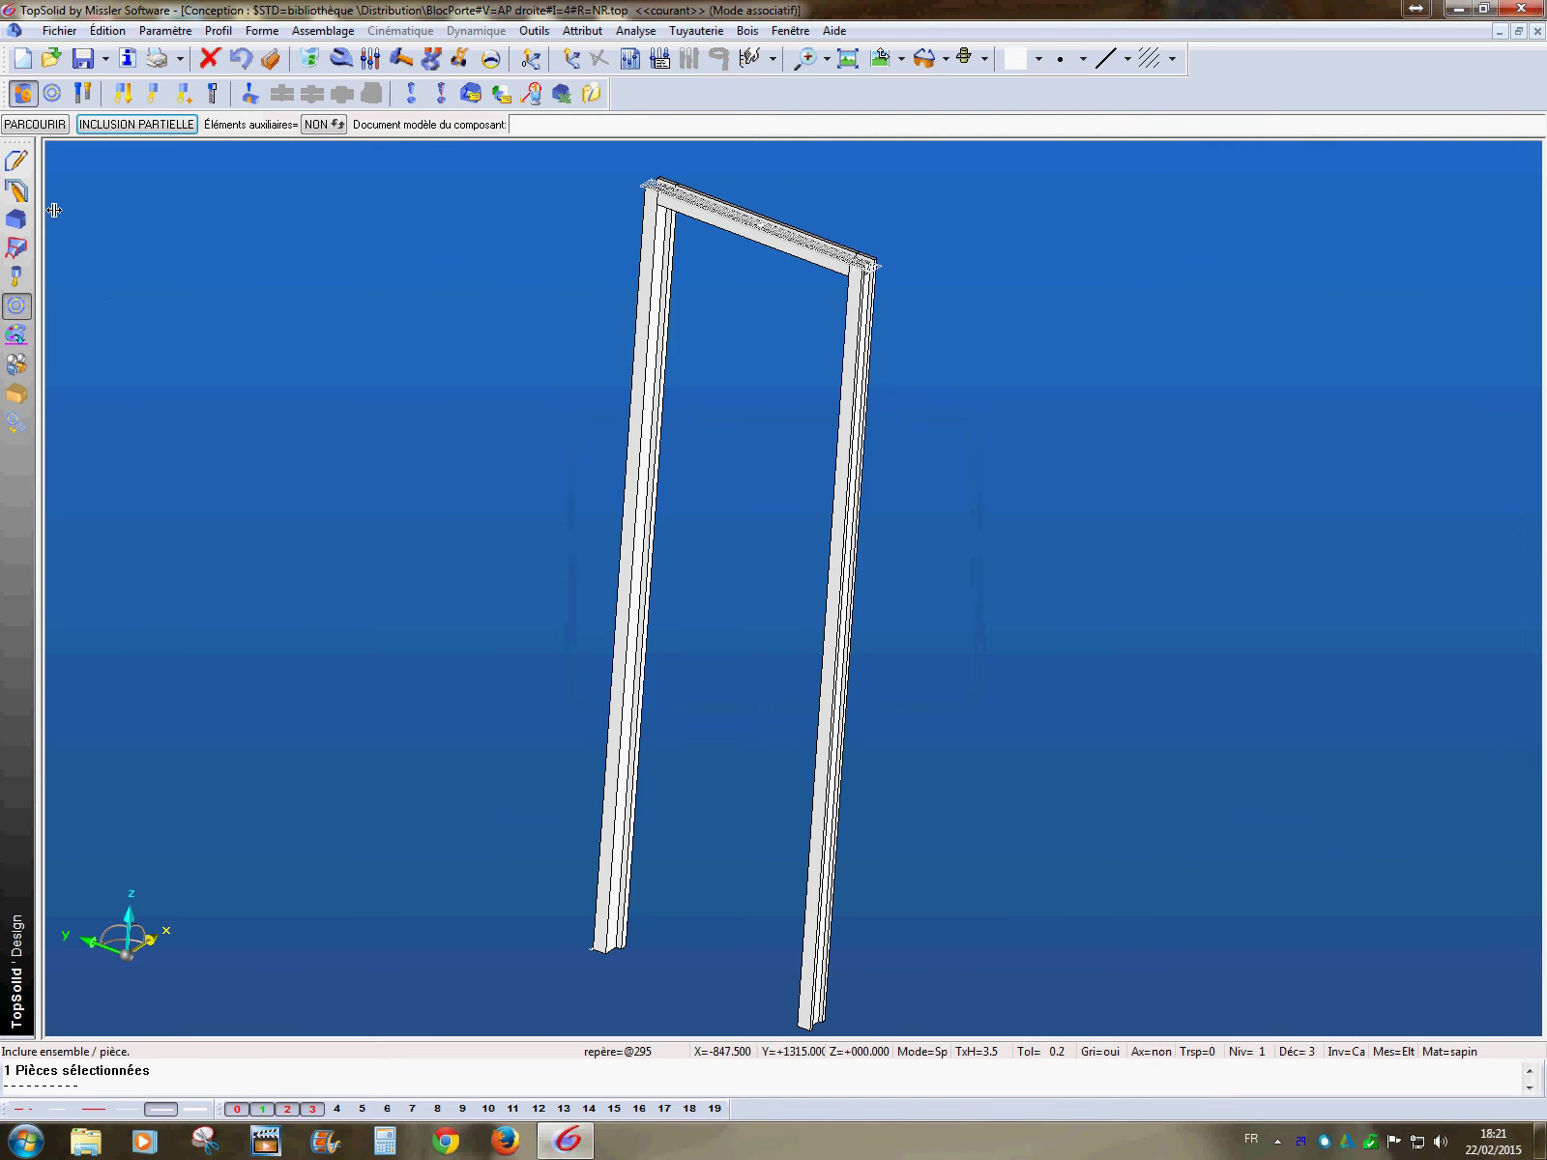
pyautogui.moveTo(431, 384); pyautogui.dragTo(428, 364, button='middle')
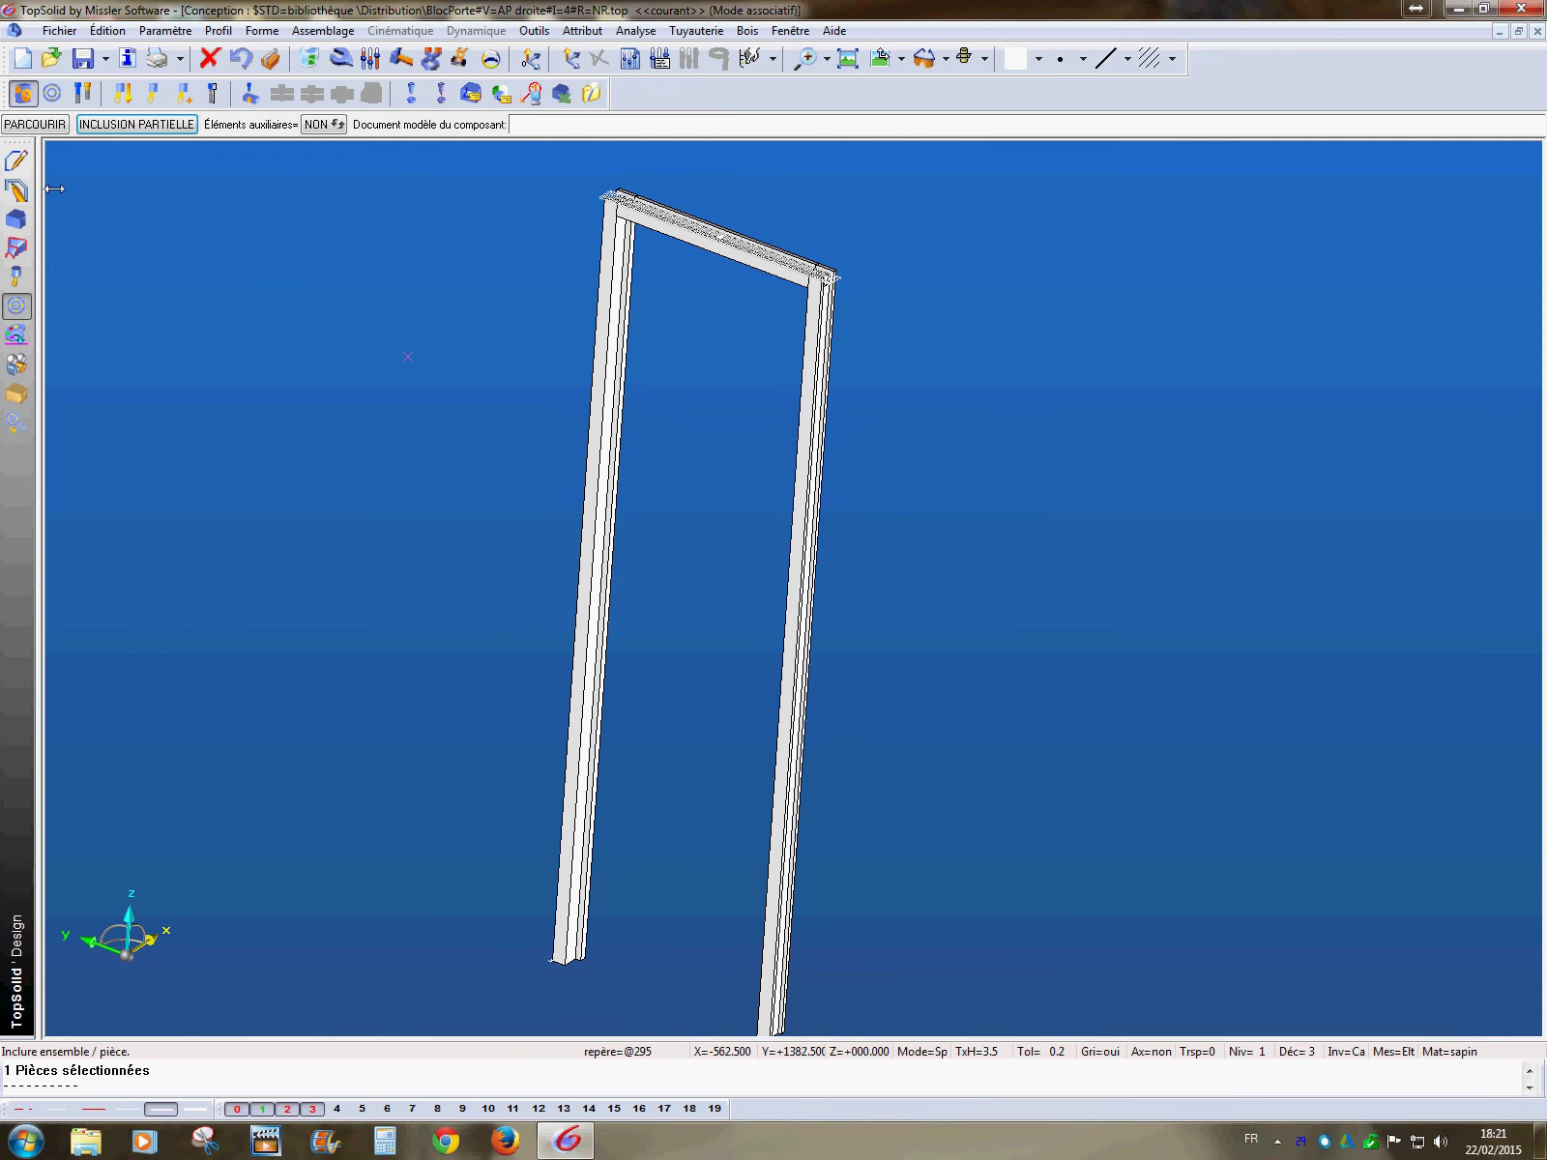
pyautogui.click(53, 93)
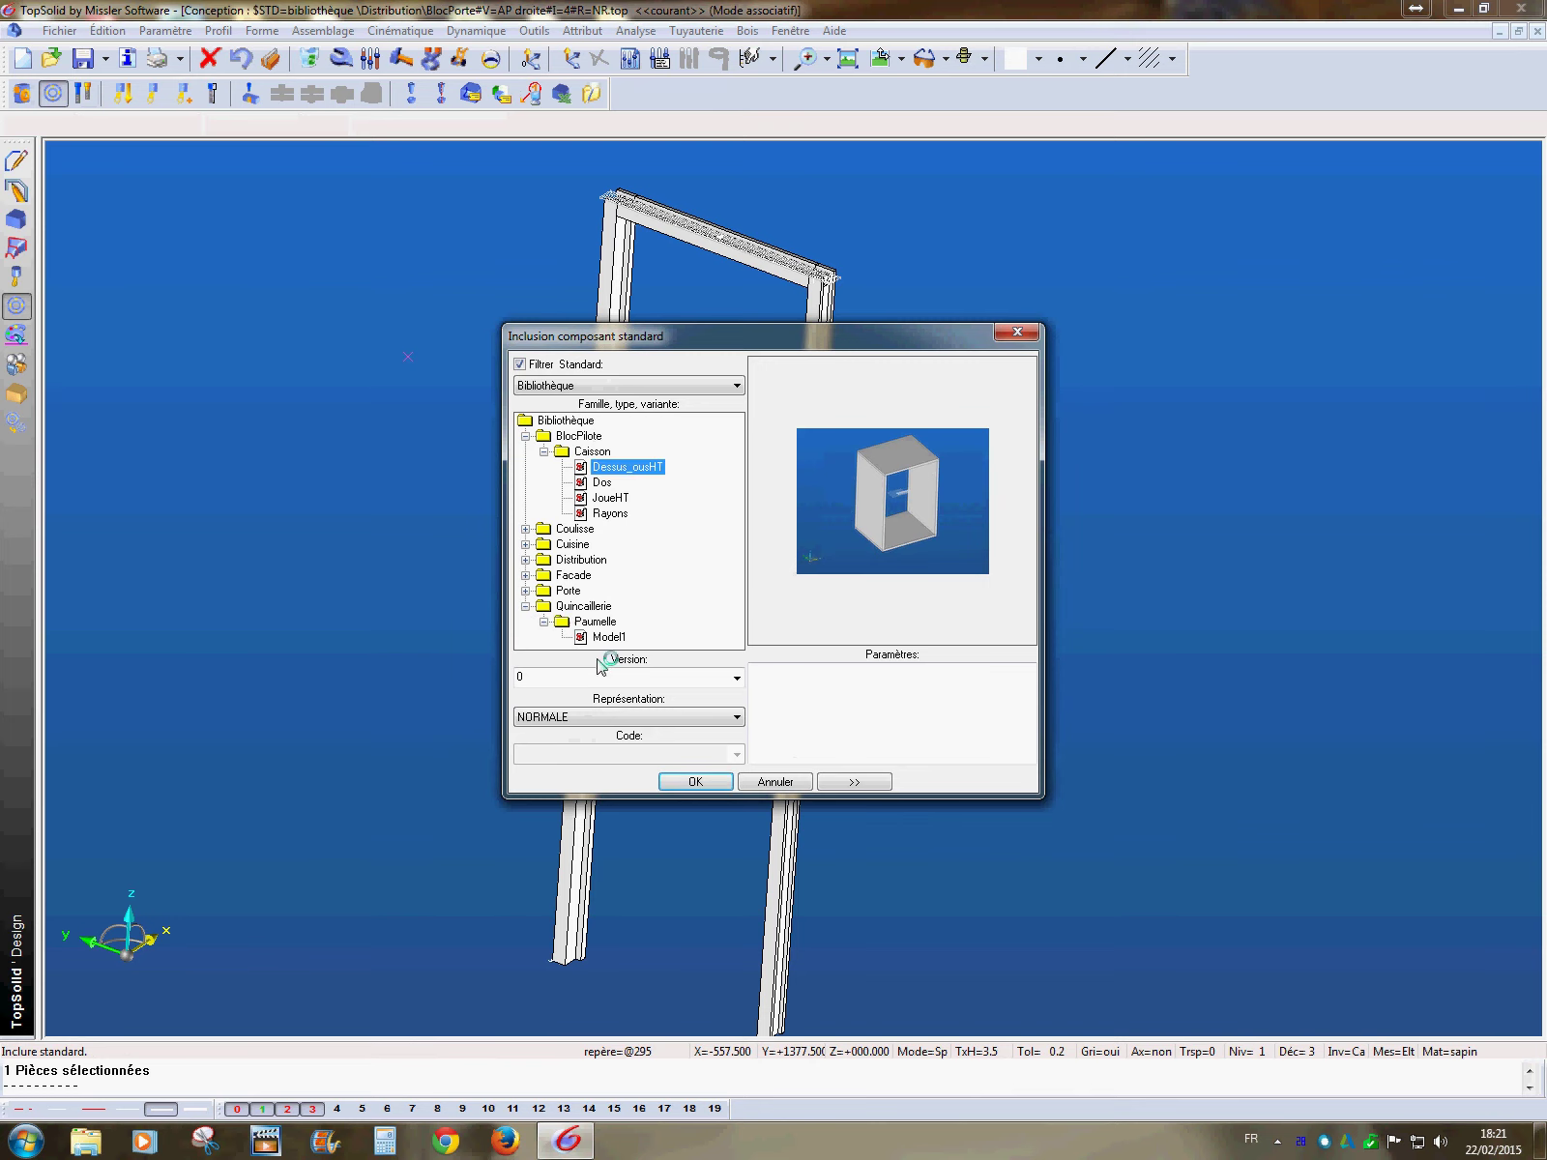
pyautogui.click(664, 682)
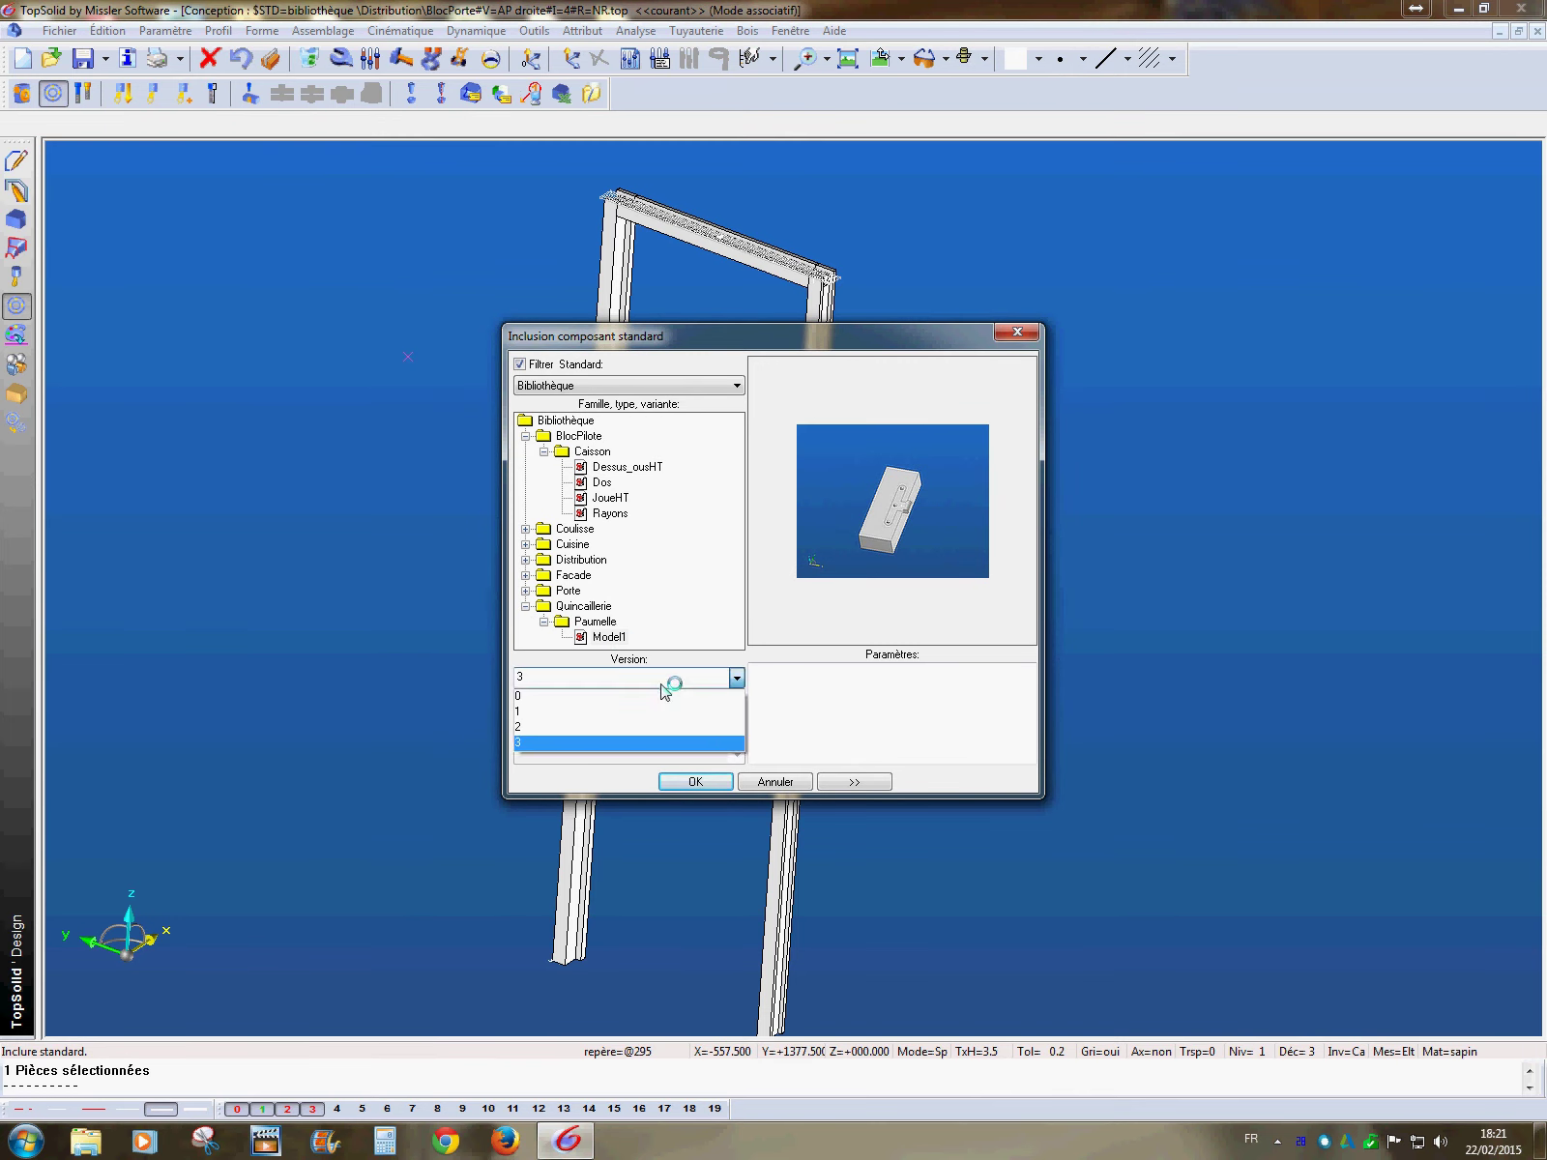
pyautogui.click(604, 745)
pyautogui.click(697, 782)
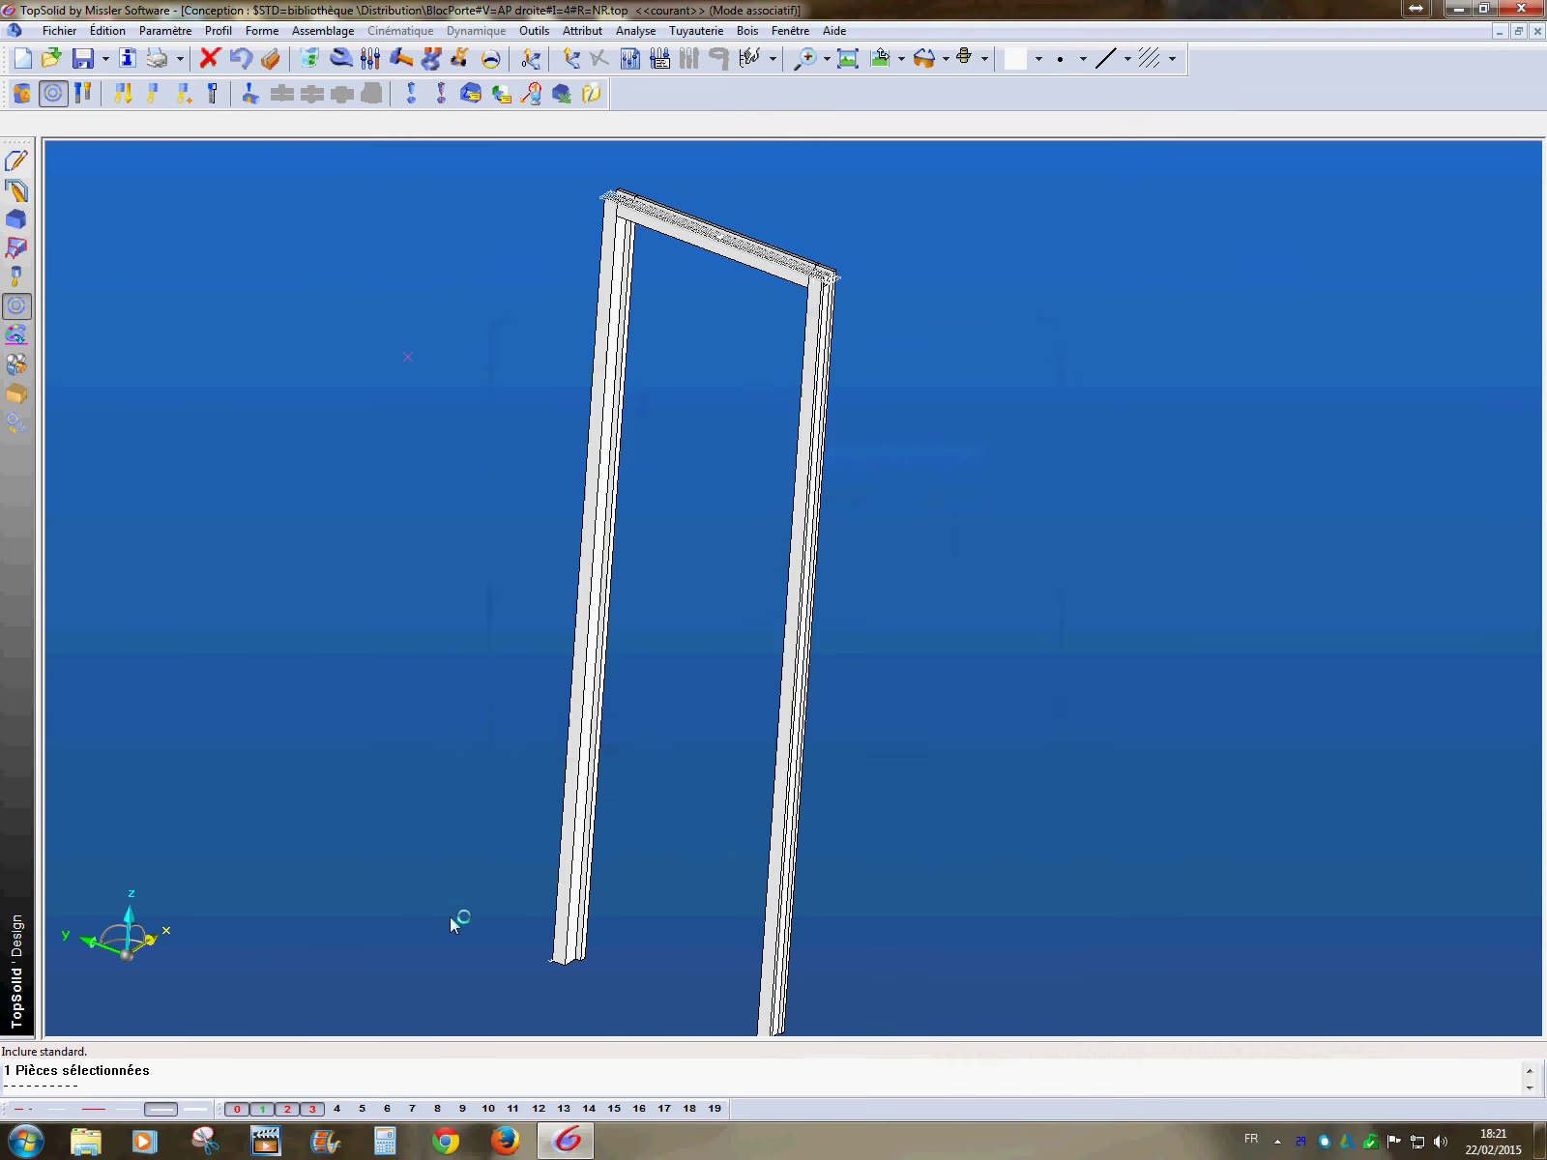
pyautogui.click(492, 892)
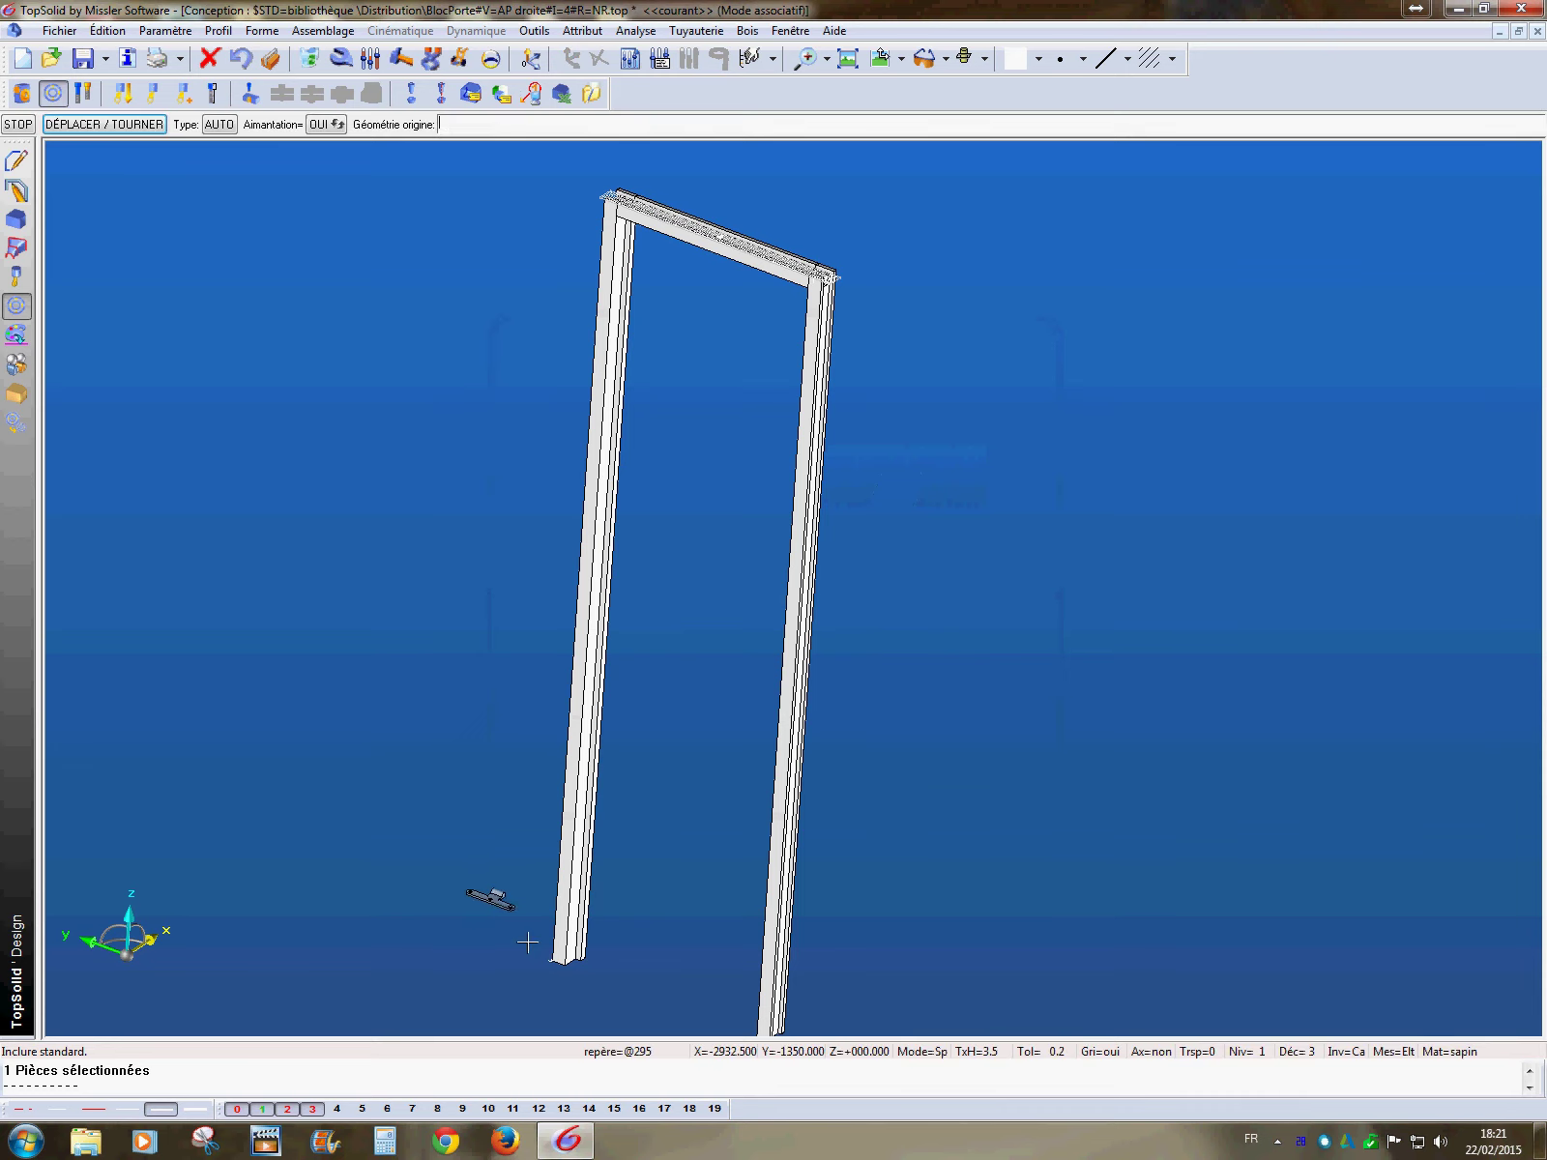
# - Constrain the hinge plate's flat face to the upright's inner face as an alignment at 0 mm
pyautogui.scroll(-2, 514, 933)
pyautogui.scroll(6, 514, 919)
pyautogui.scroll(1, 519, 907)
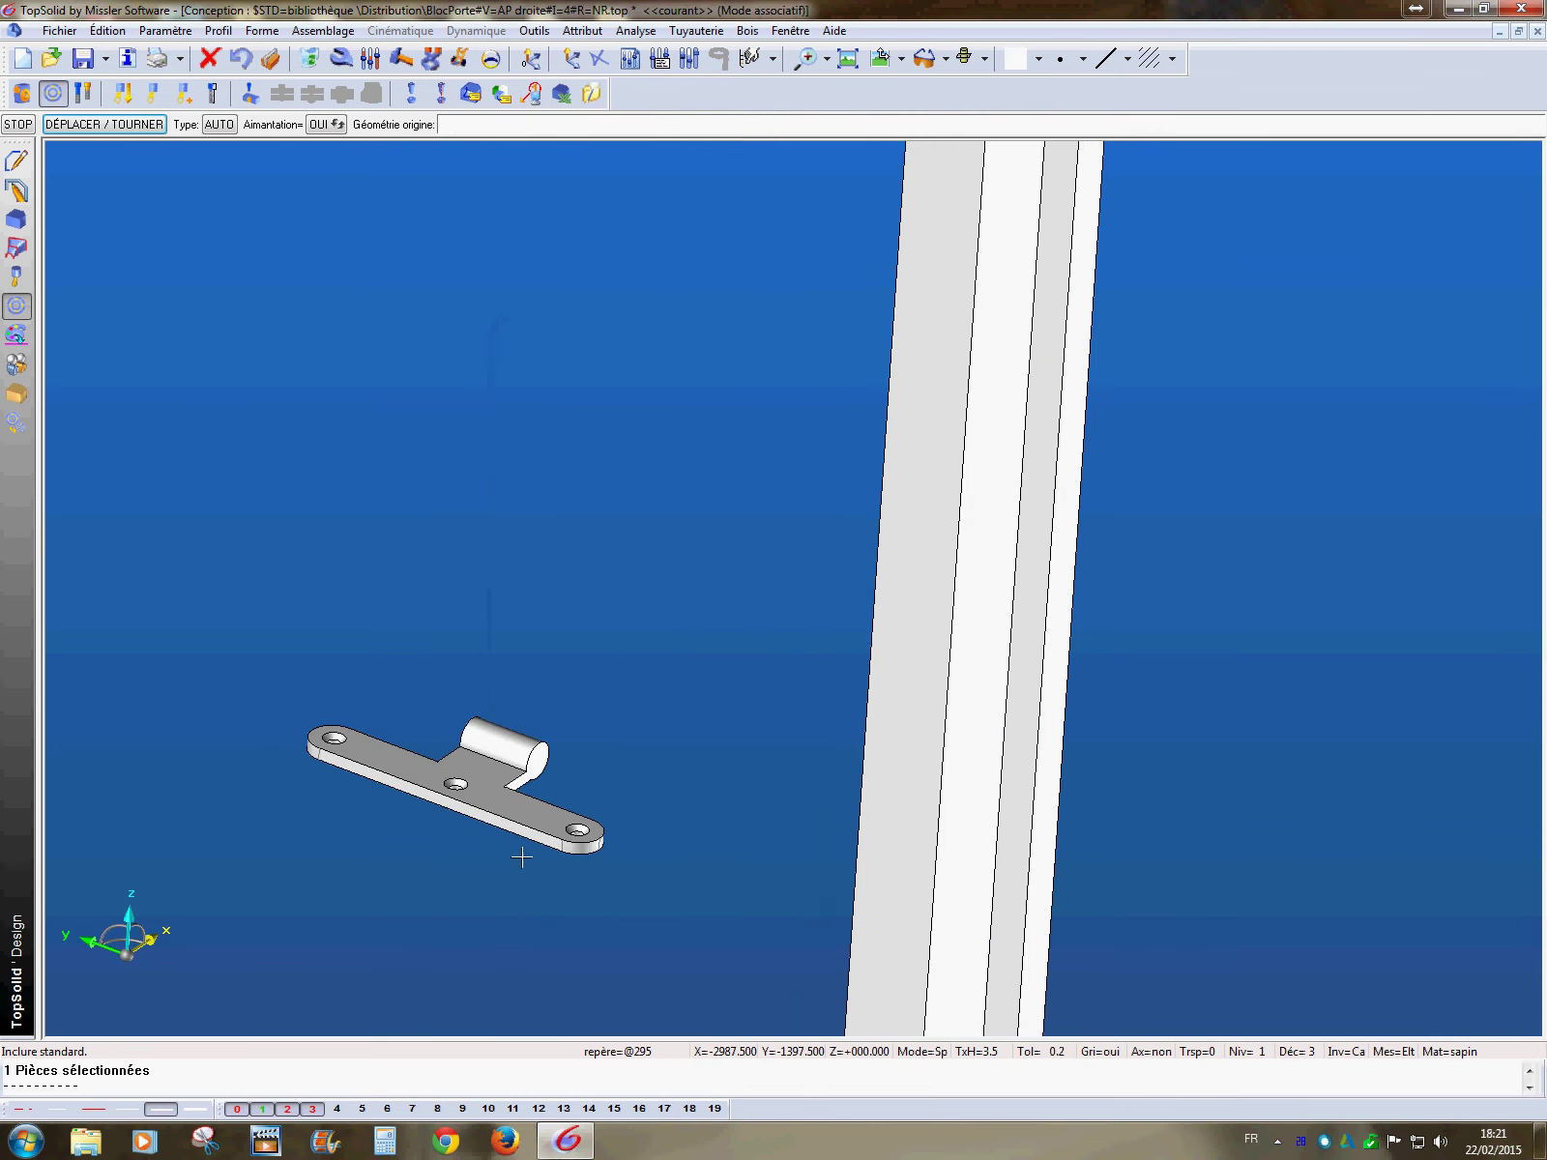
pyautogui.click(514, 815)
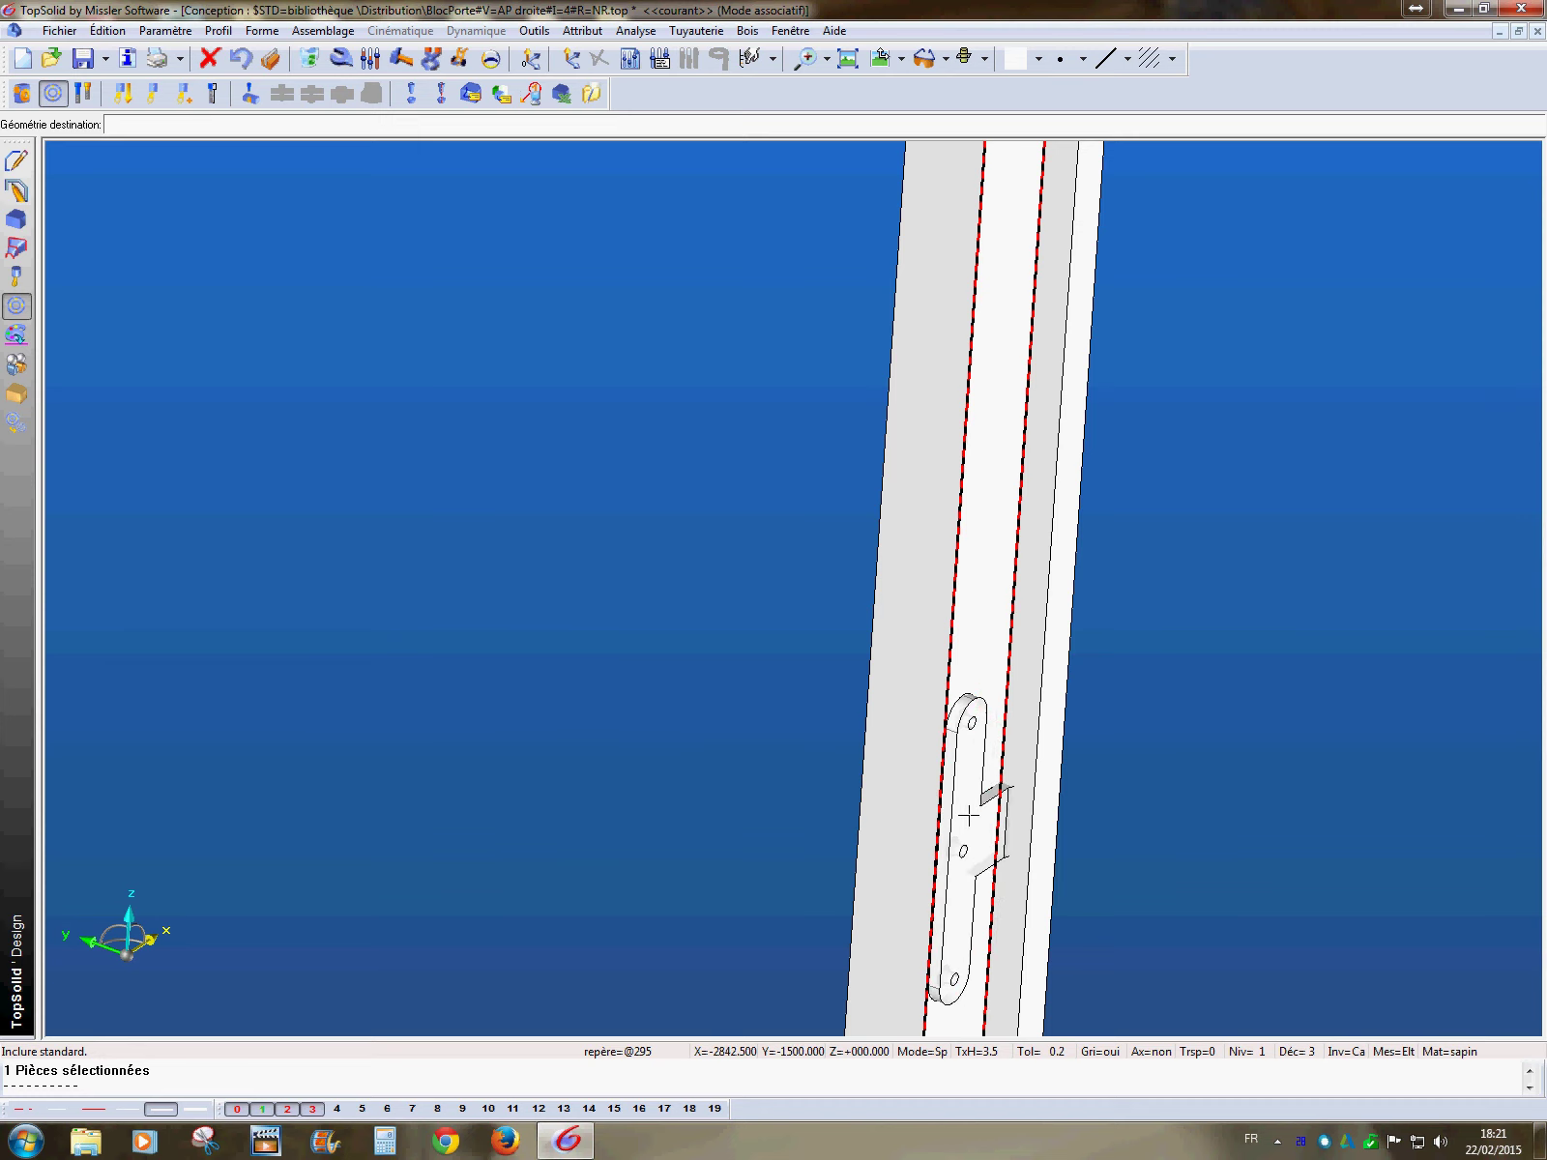
pyautogui.click(1056, 861)
pyautogui.moveTo(1095, 847); pyautogui.dragTo(749, 687, button='middle')
pyautogui.scroll(1, 842, 639)
pyautogui.scroll(-4, 838, 655)
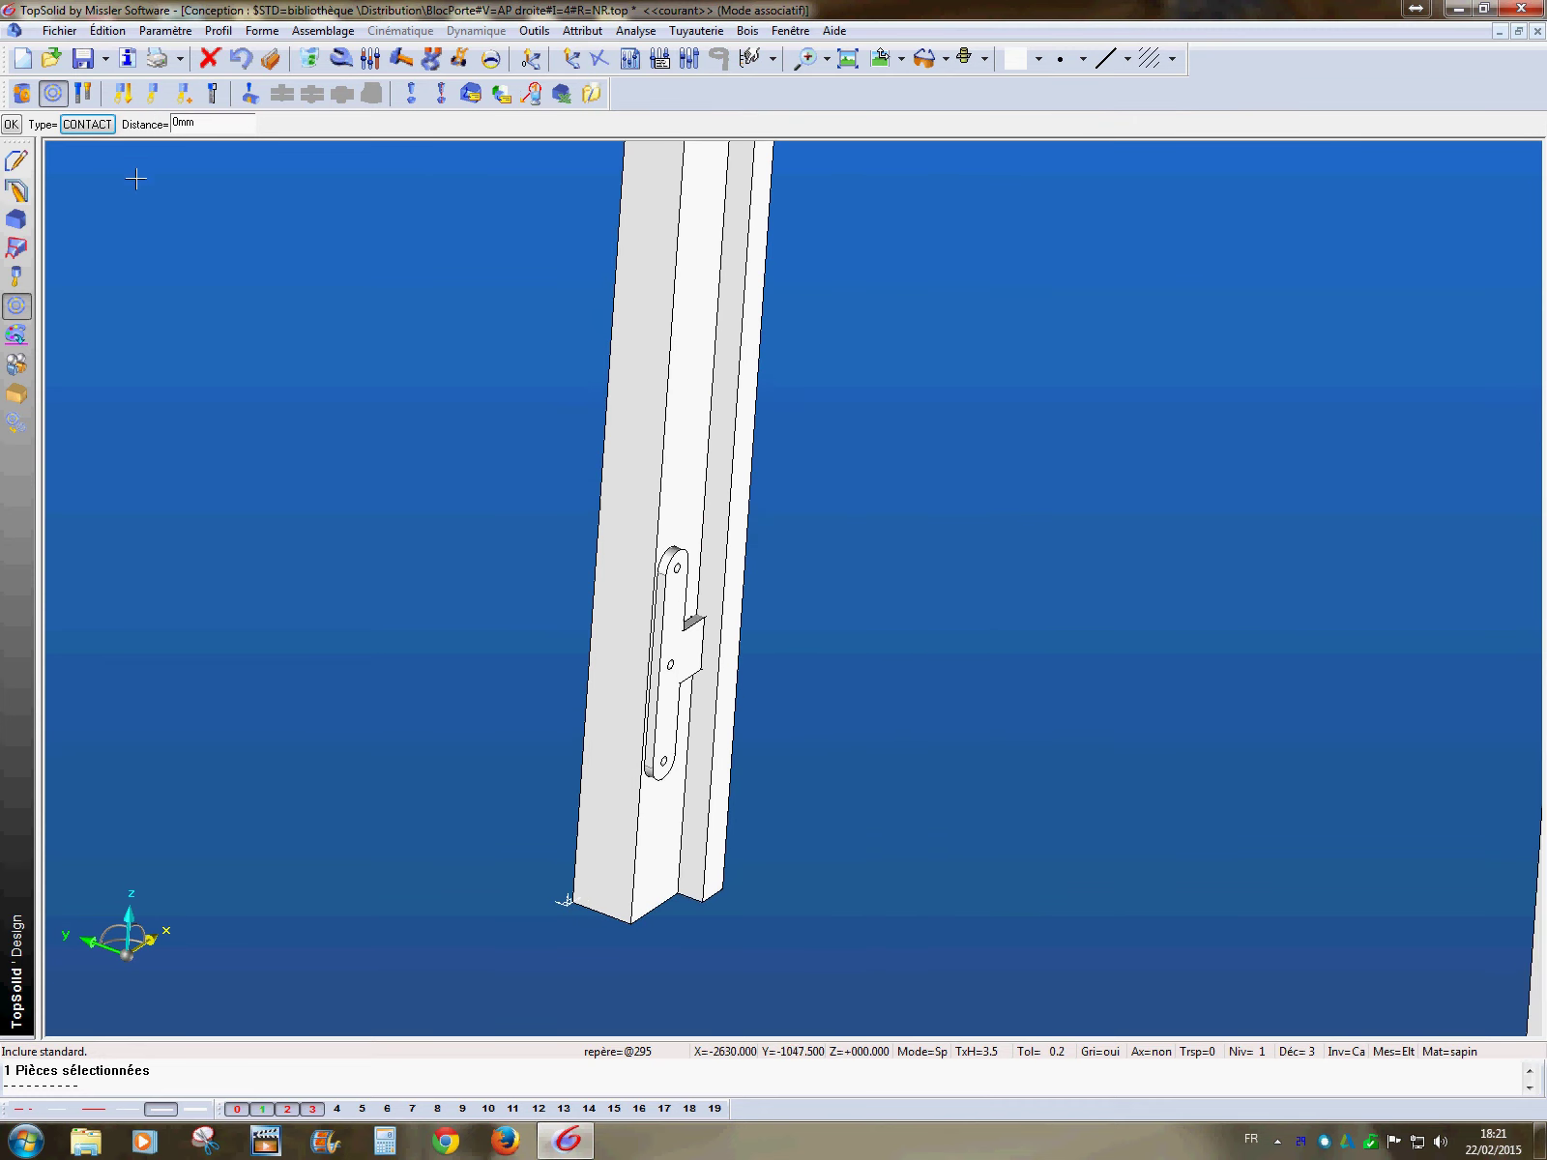
pyautogui.click(89, 125)
pyautogui.scroll(-1, 628, 643)
pyautogui.scroll(1, 629, 643)
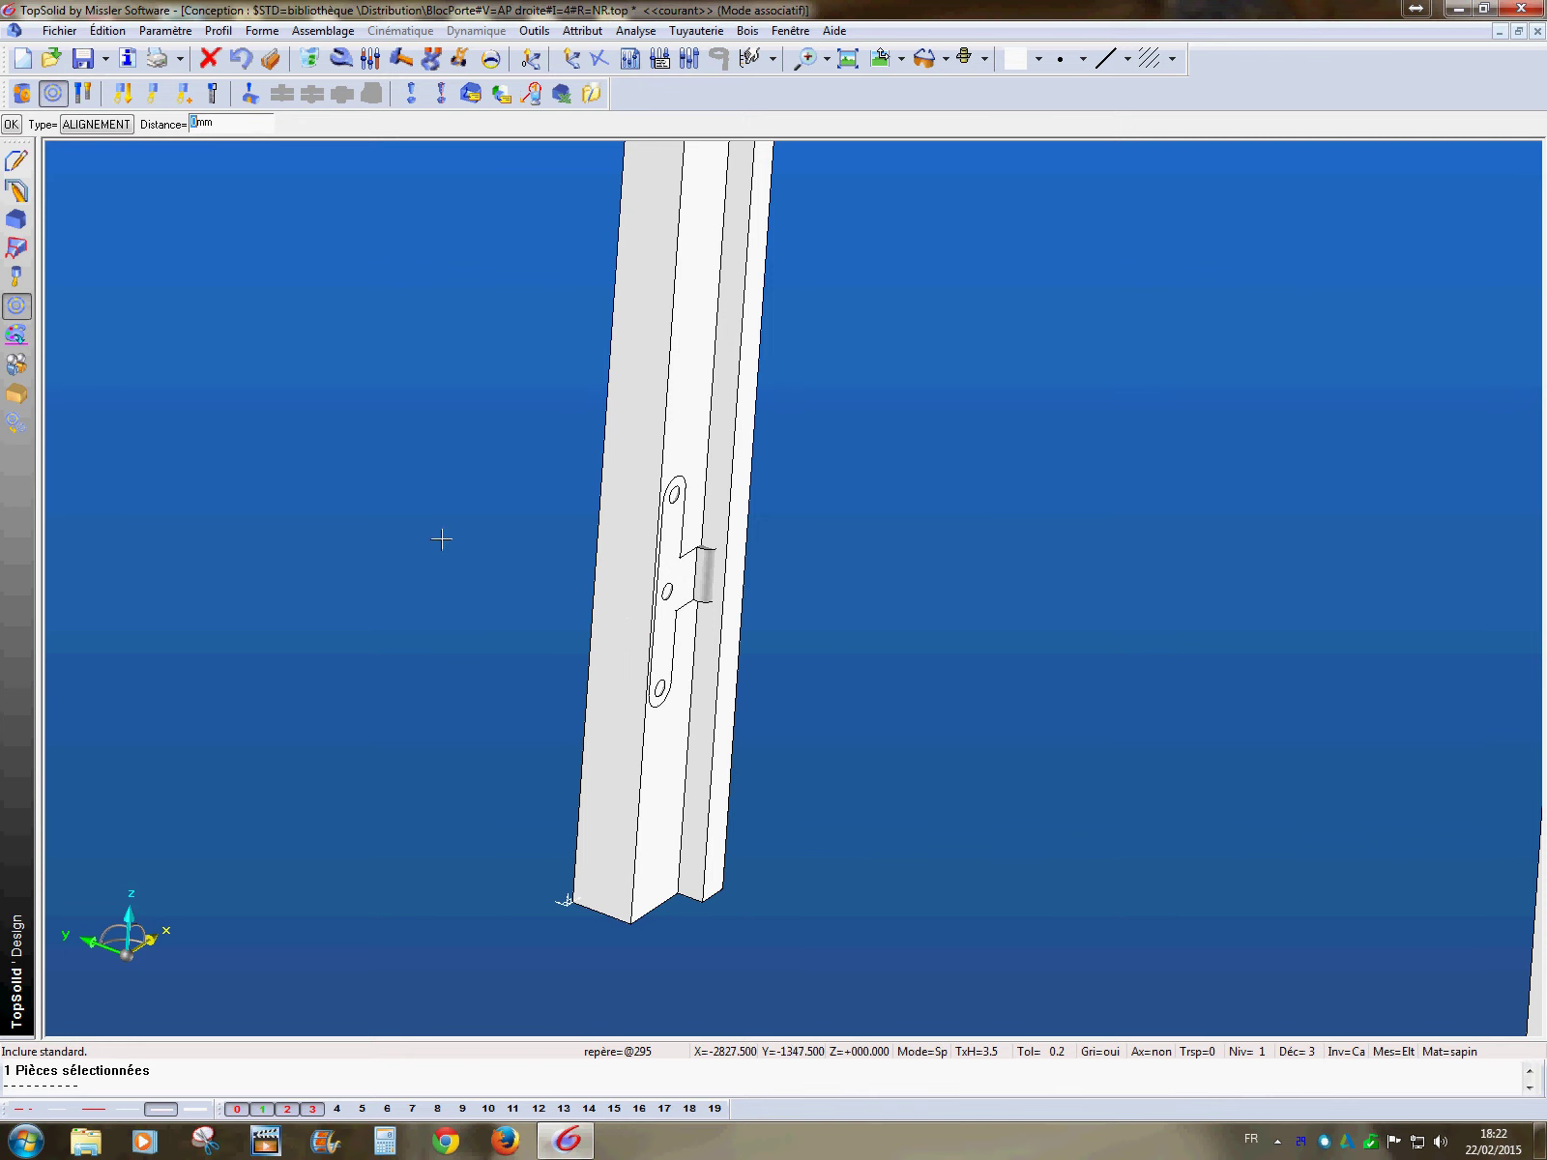
pyautogui.press('Return')
# - Constrain the hinge plate's long edge to the upright's rebate shoulder as a contact at 12 mm
pyautogui.click(669, 616)
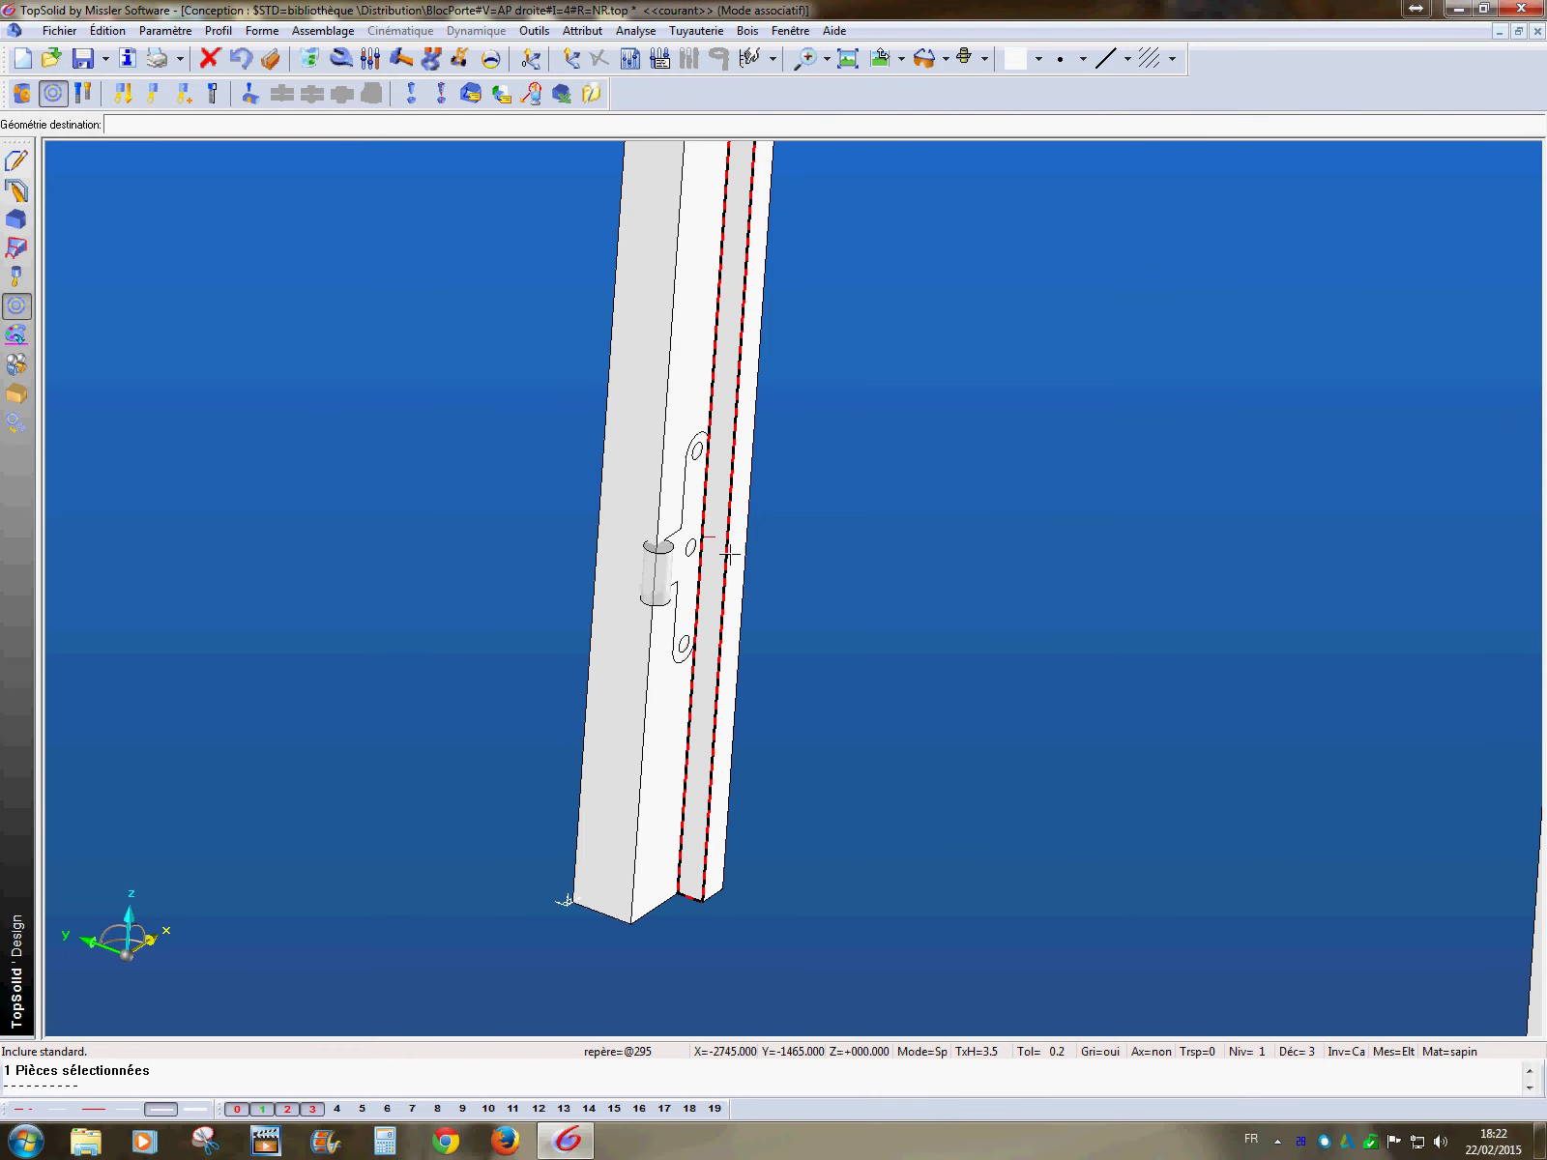
pyautogui.click(670, 609)
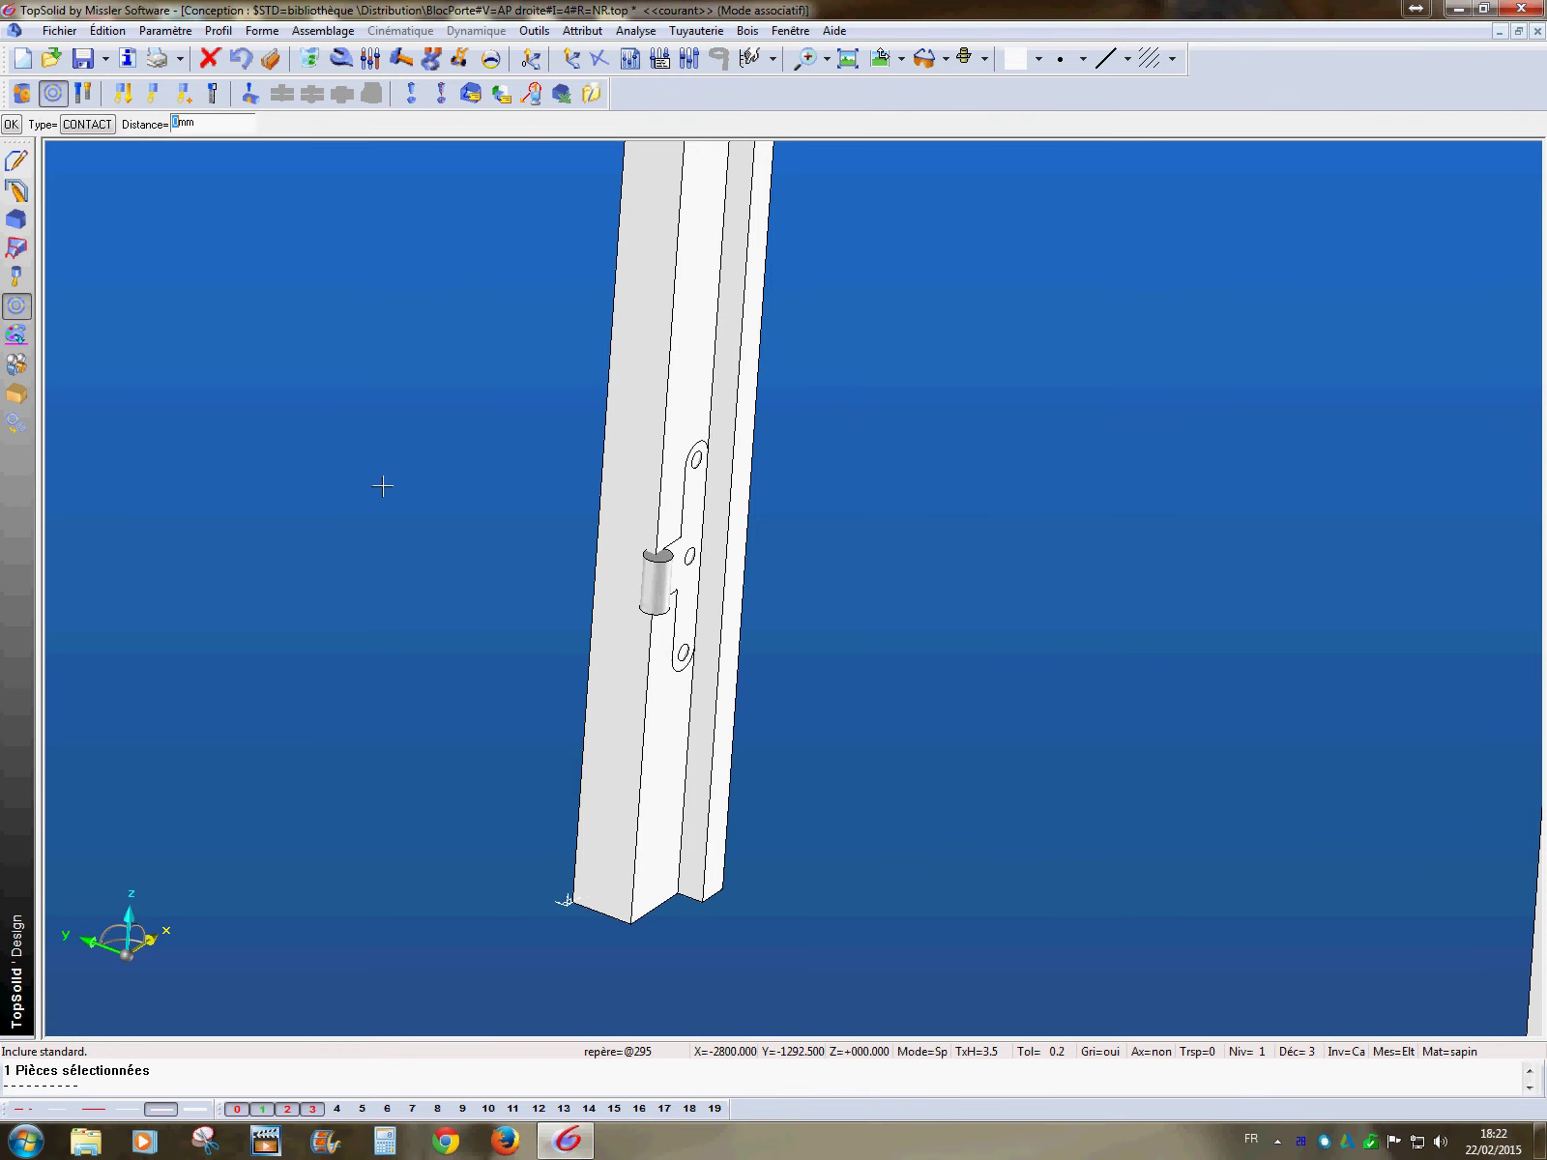
pyautogui.write('12')
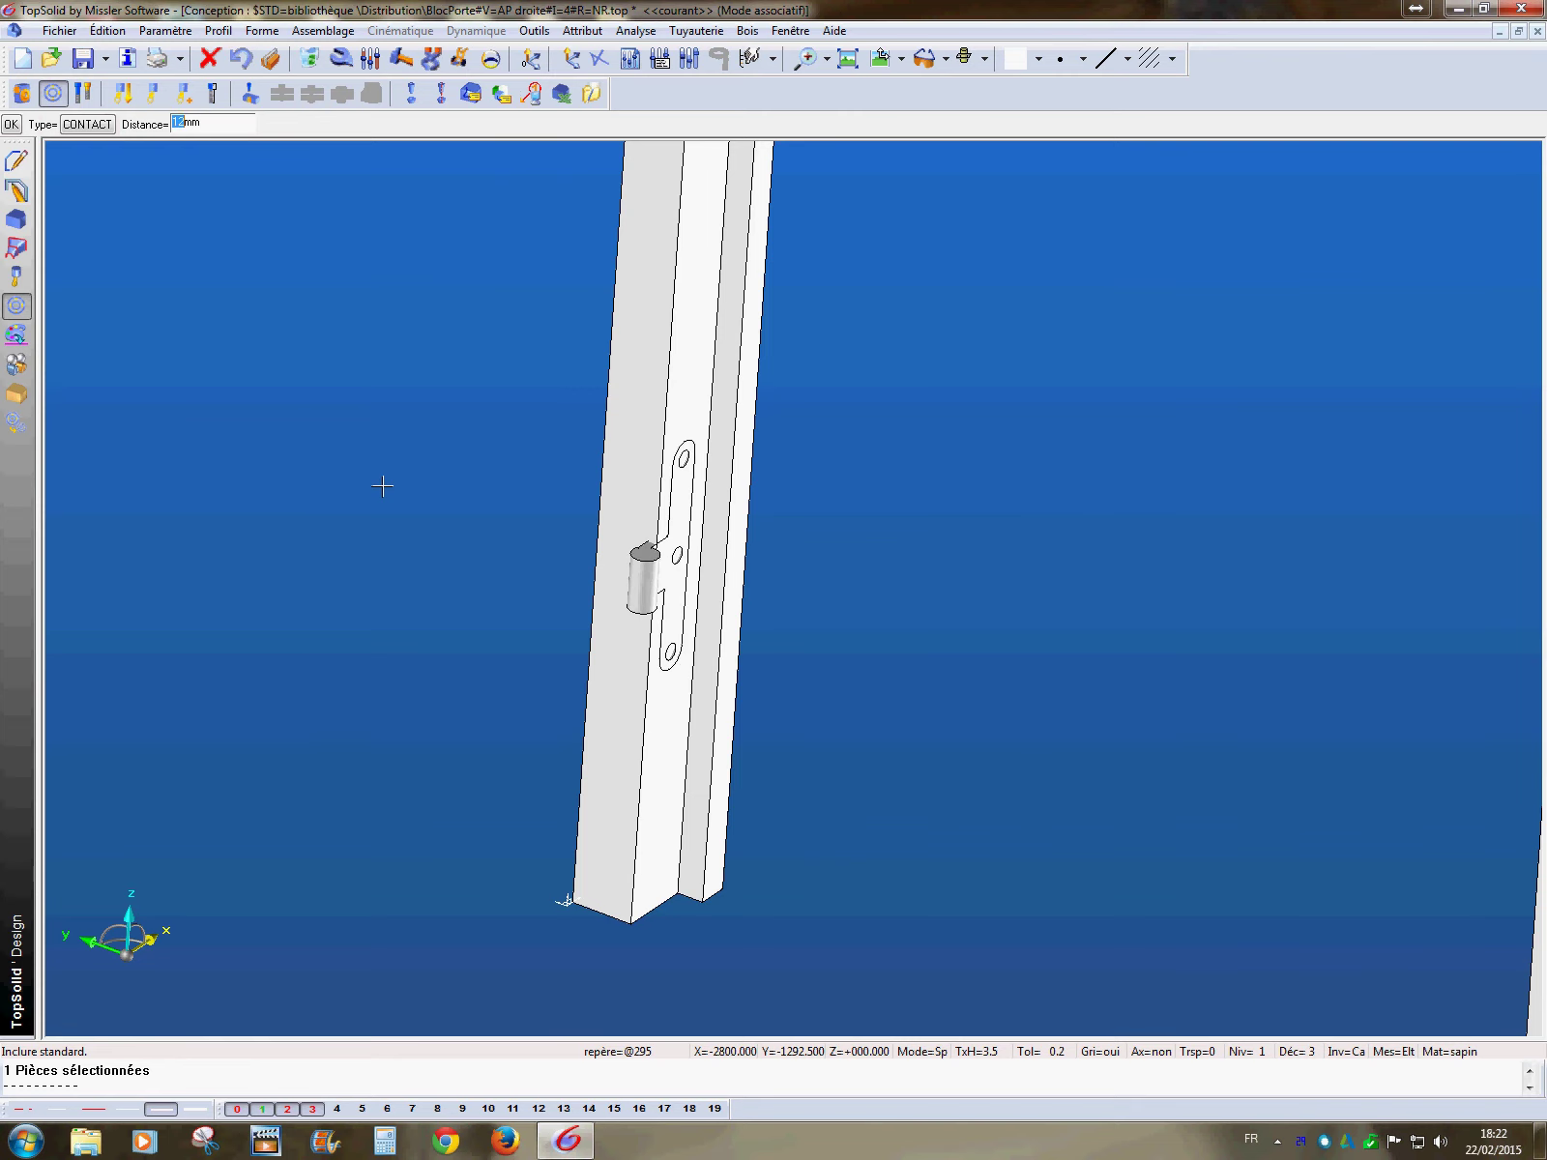
pyautogui.moveTo(552, 622); pyautogui.dragTo(644, 674, button='middle')
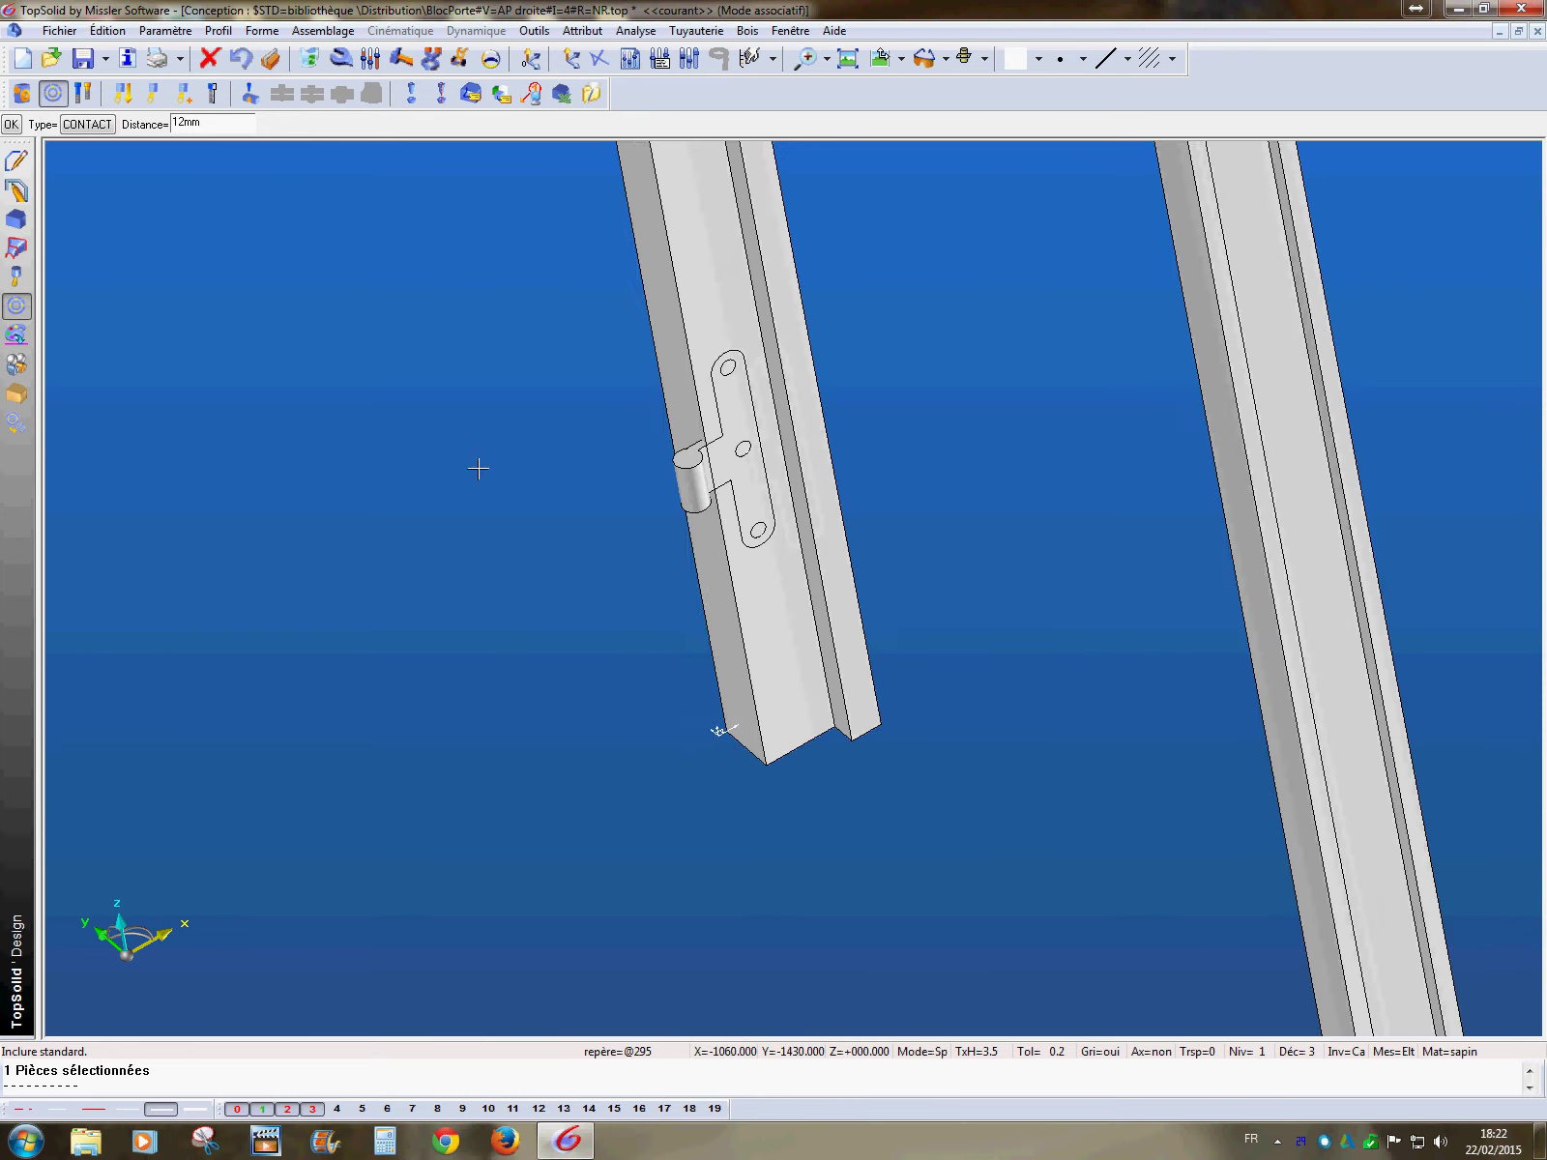
pyautogui.scroll(-1, 478, 469)
pyautogui.scroll(2, 565, 535)
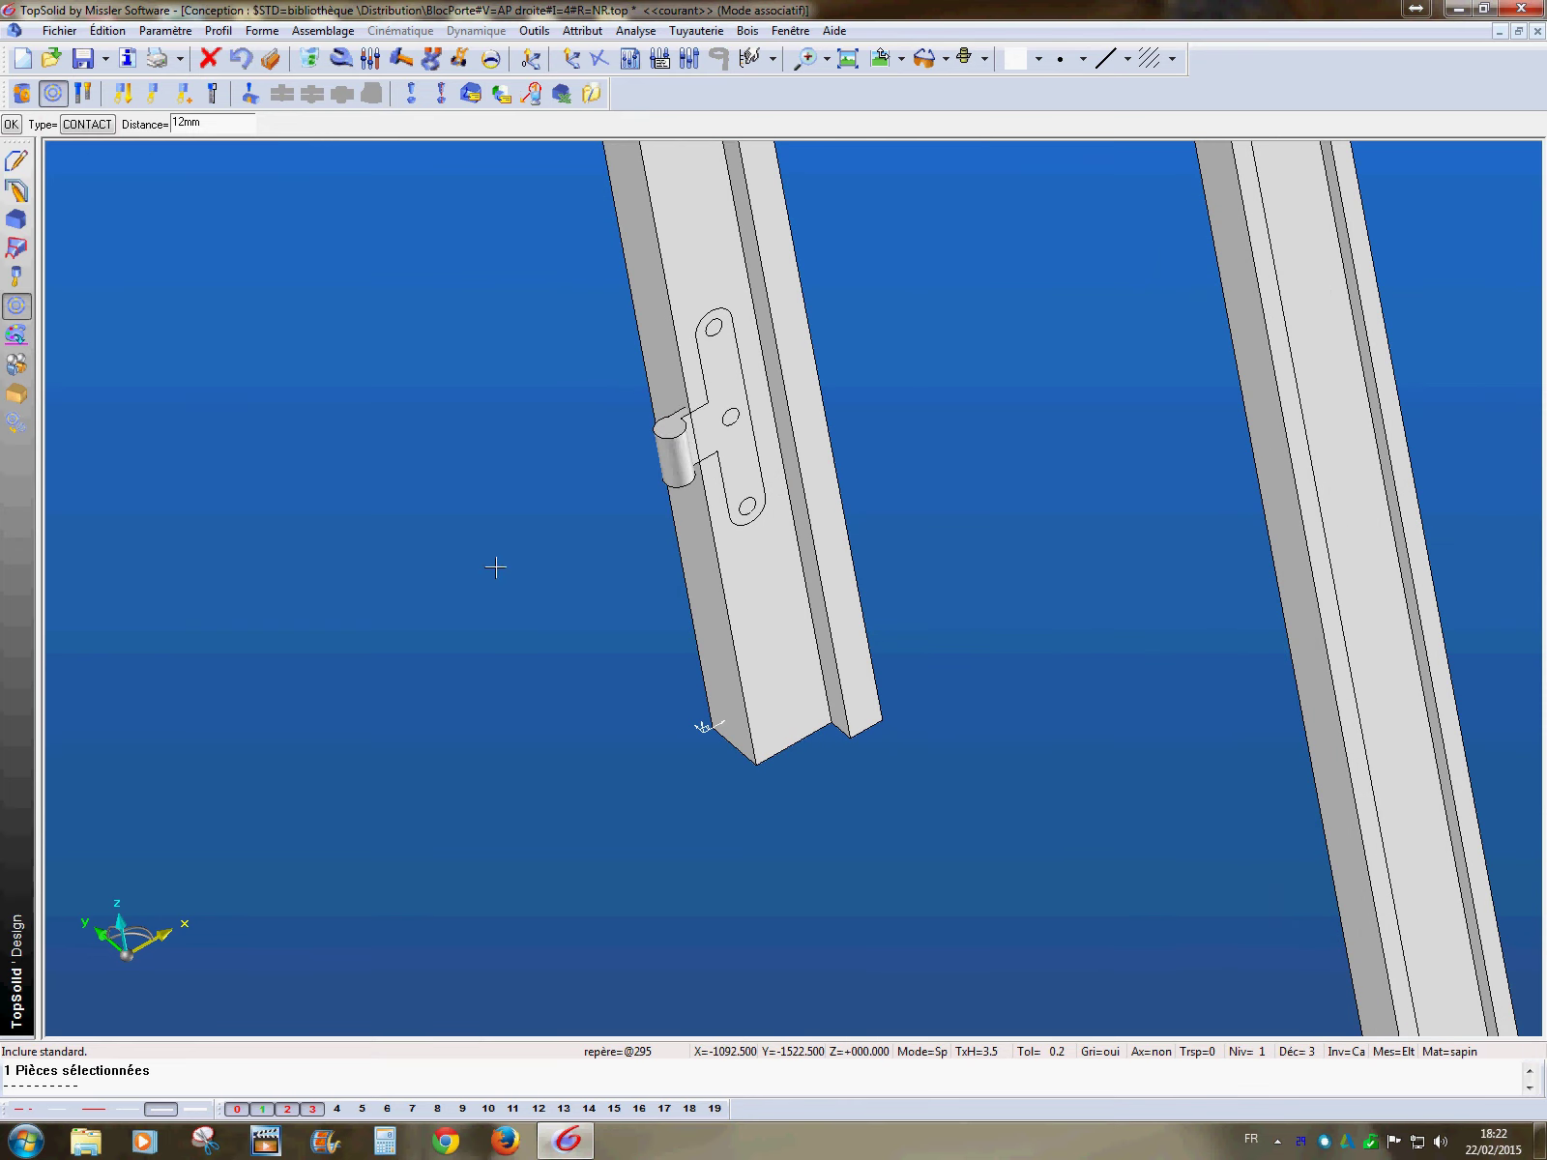
pyautogui.press('Return')
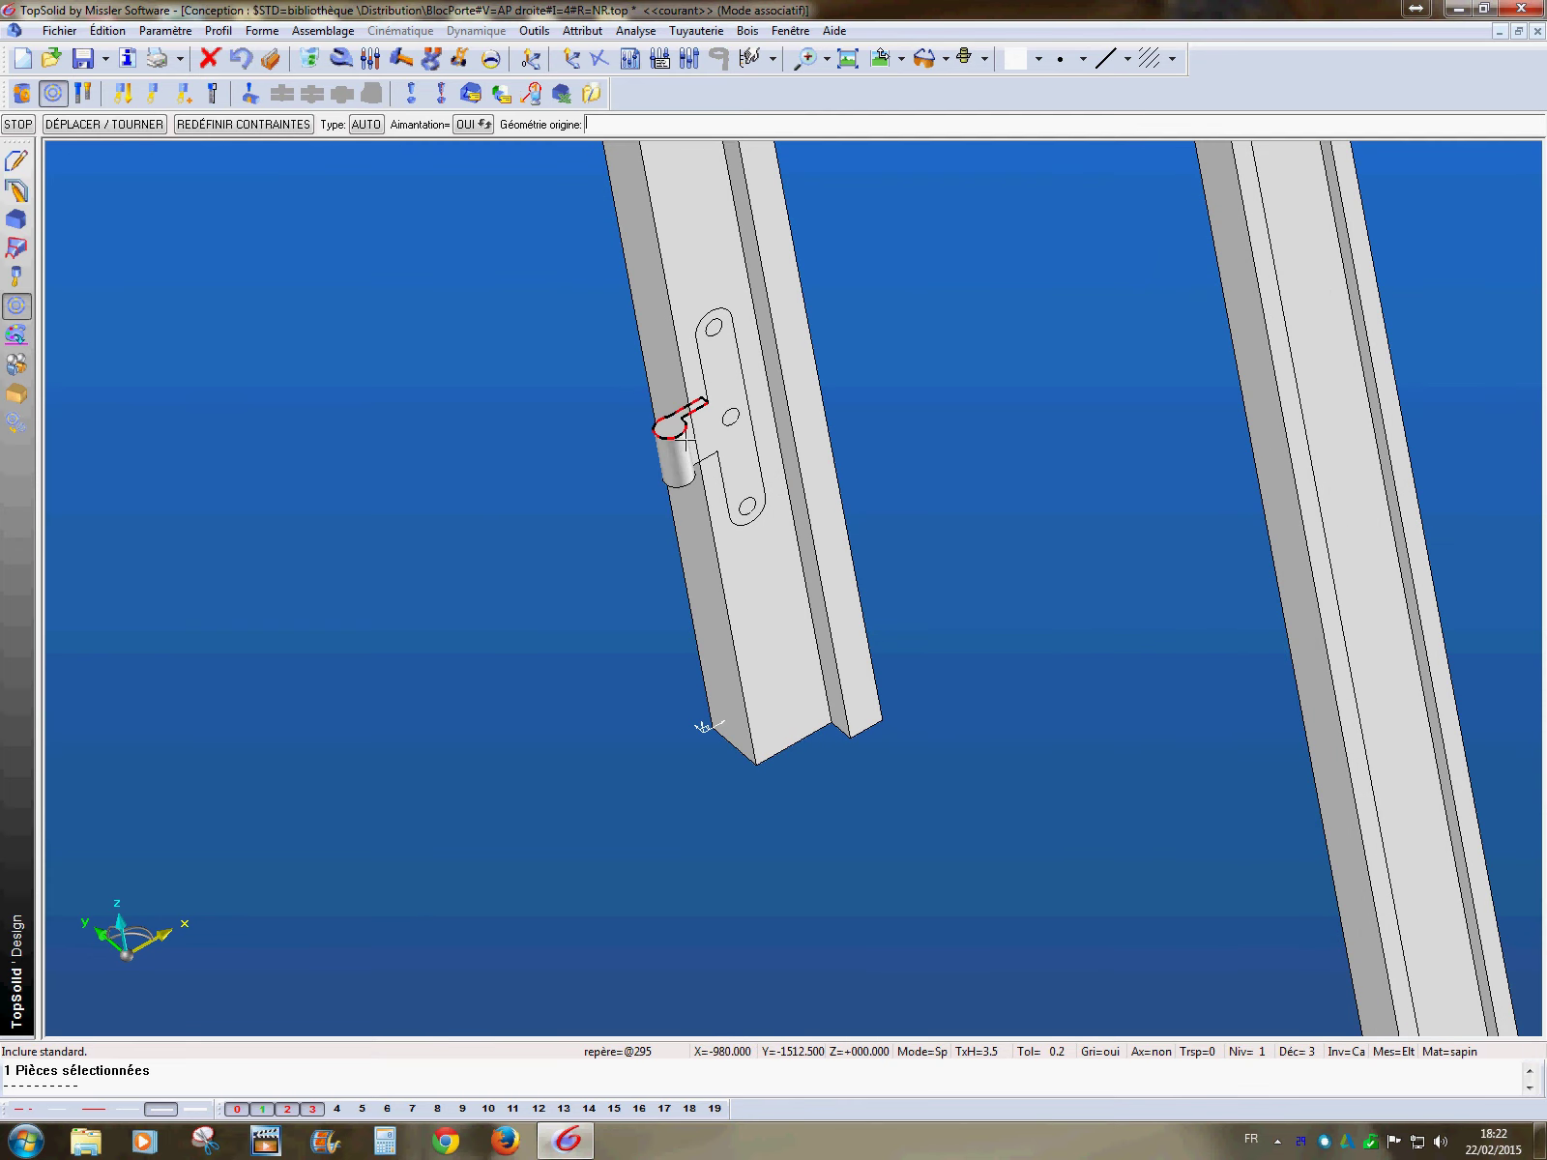
# - Constrain the top face of the hinge barrel at -200 mm from the upright's lower end, and finish without propagation
pyautogui.click(686, 440)
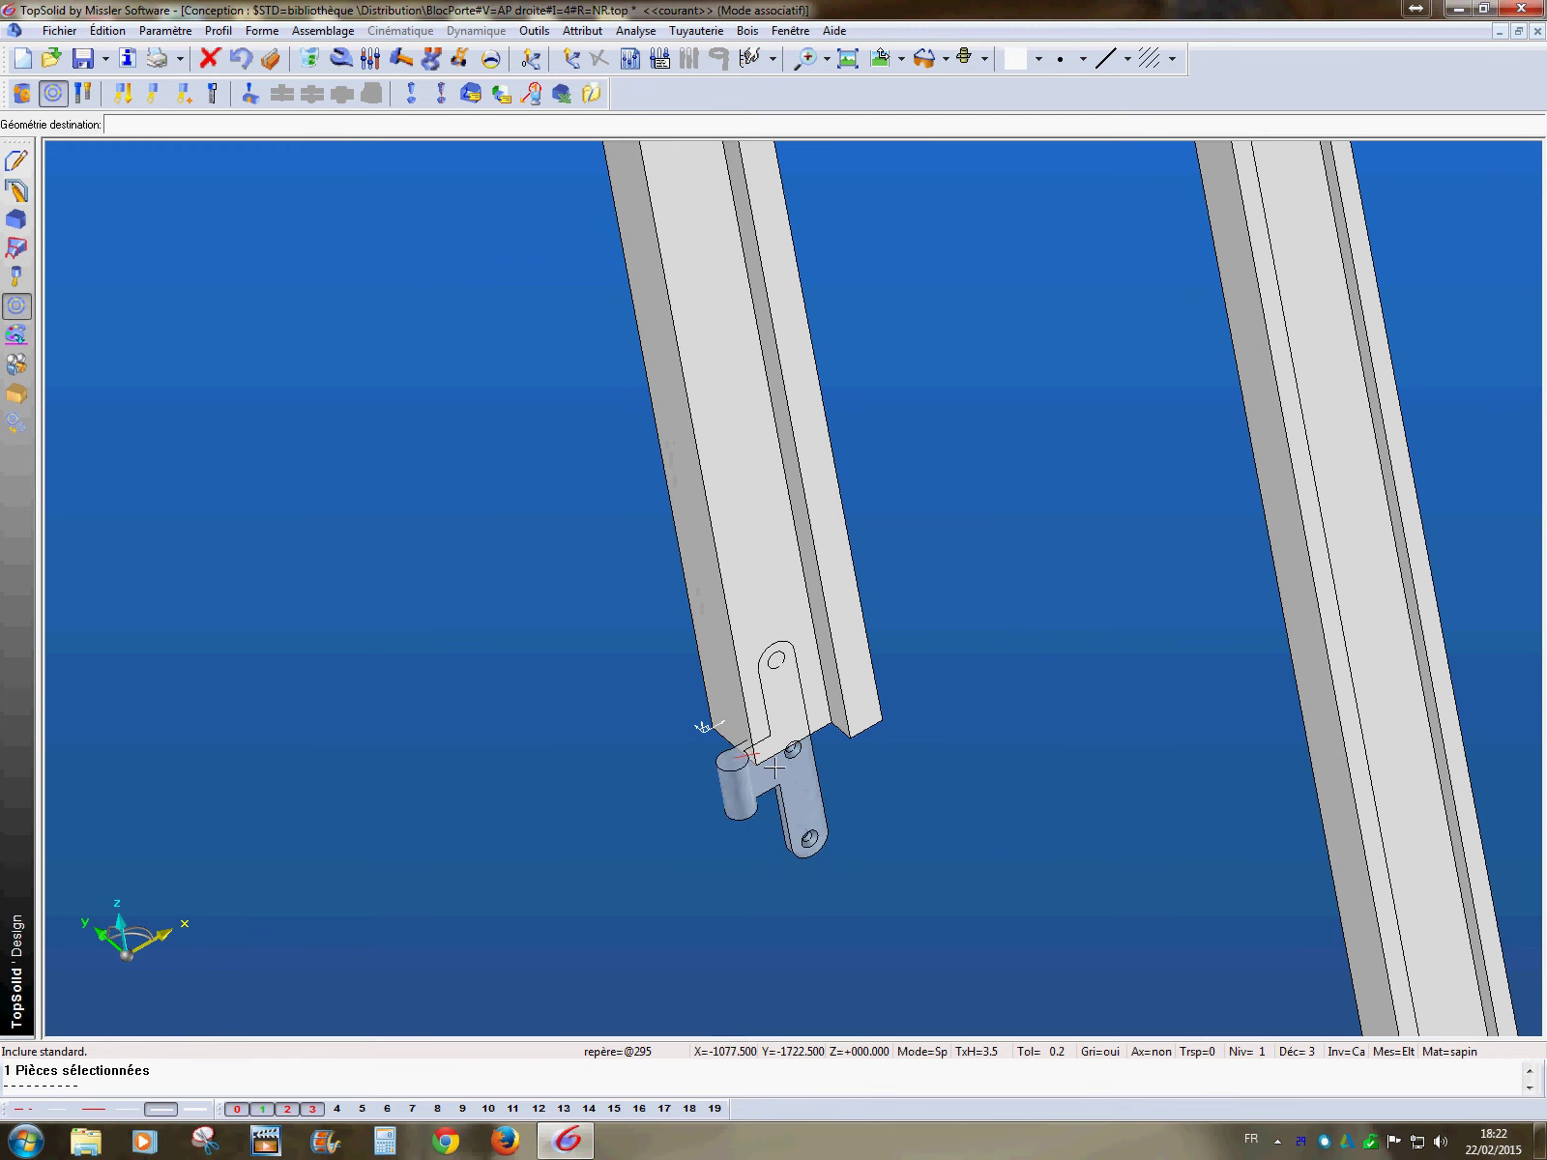
pyautogui.click(775, 769)
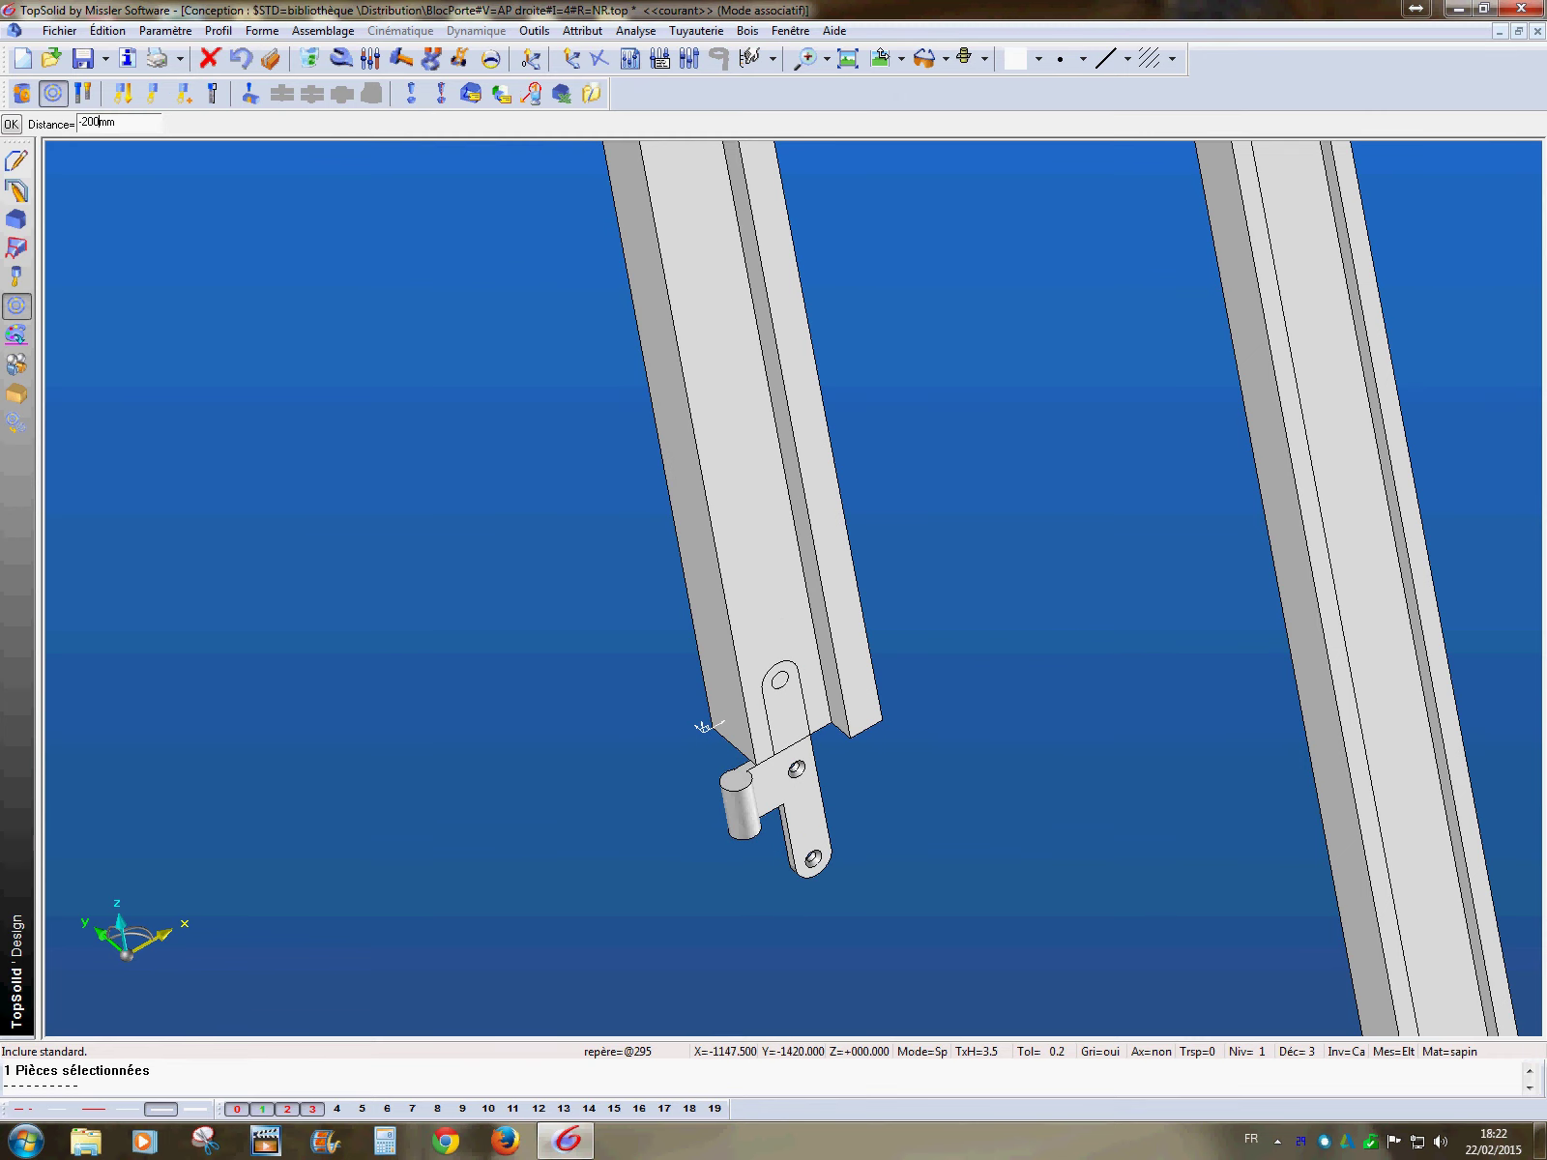
pyautogui.press('Return')
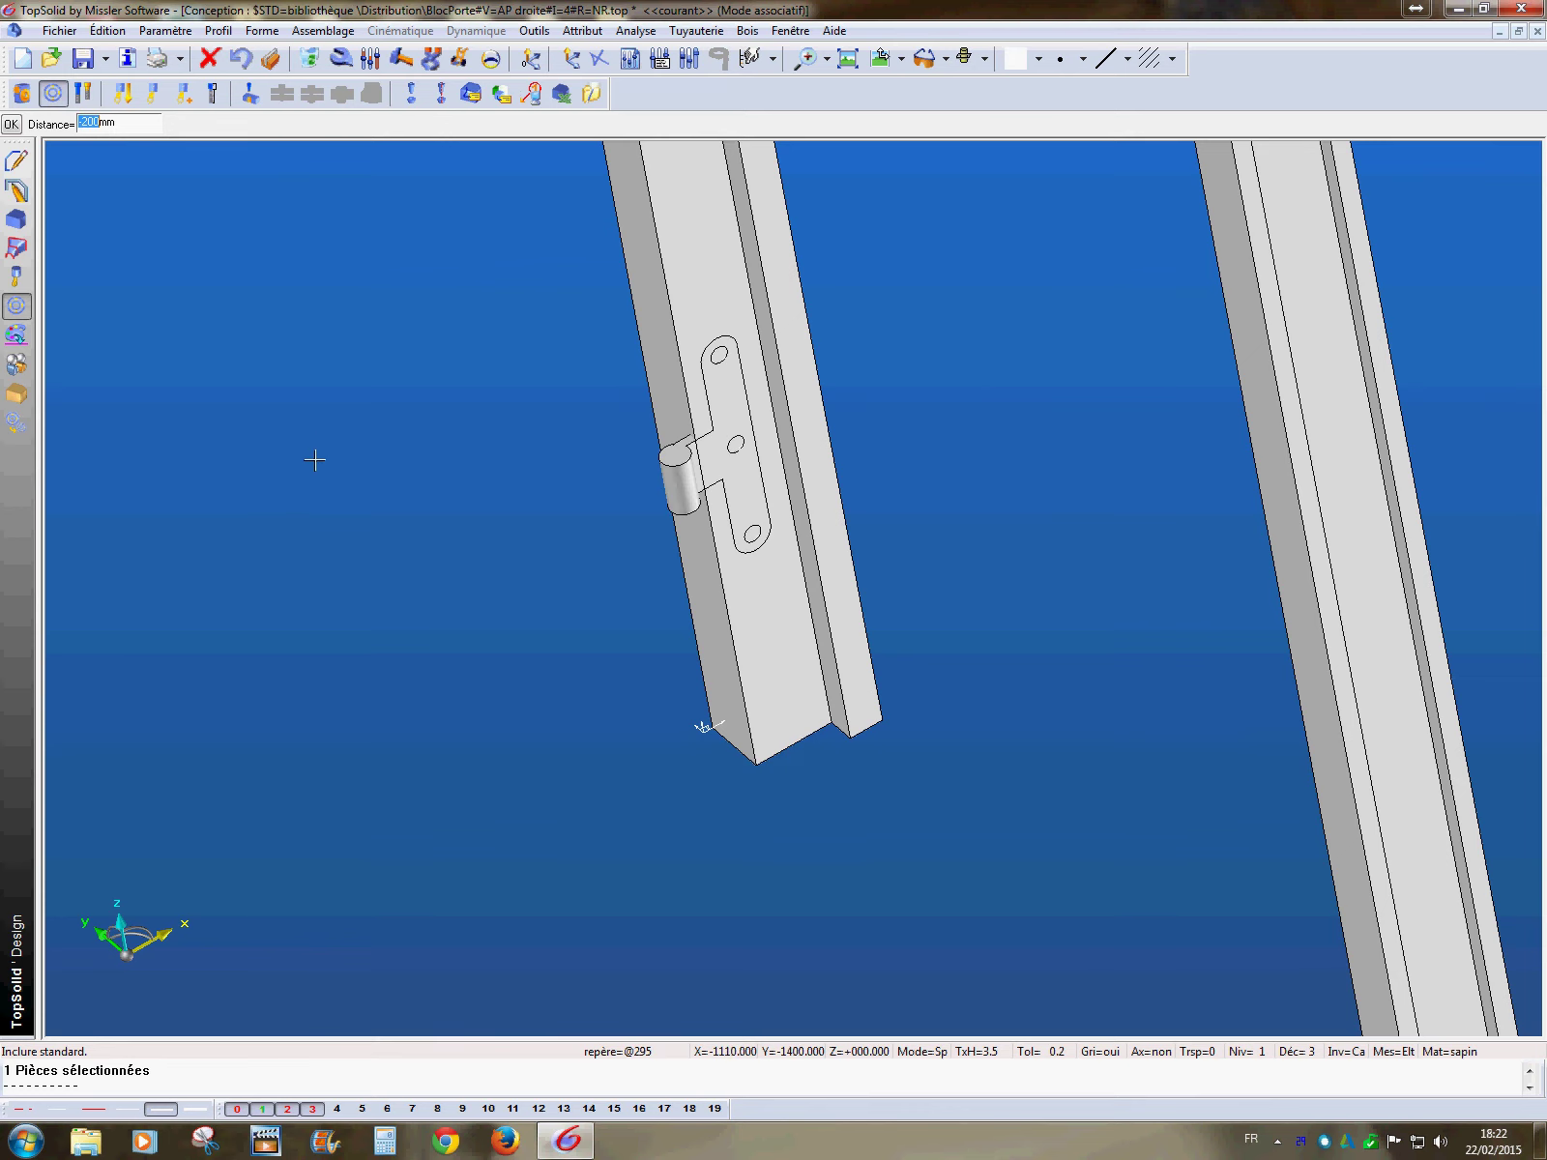
pyautogui.scroll(-1, 320, 461)
pyautogui.press('Return')
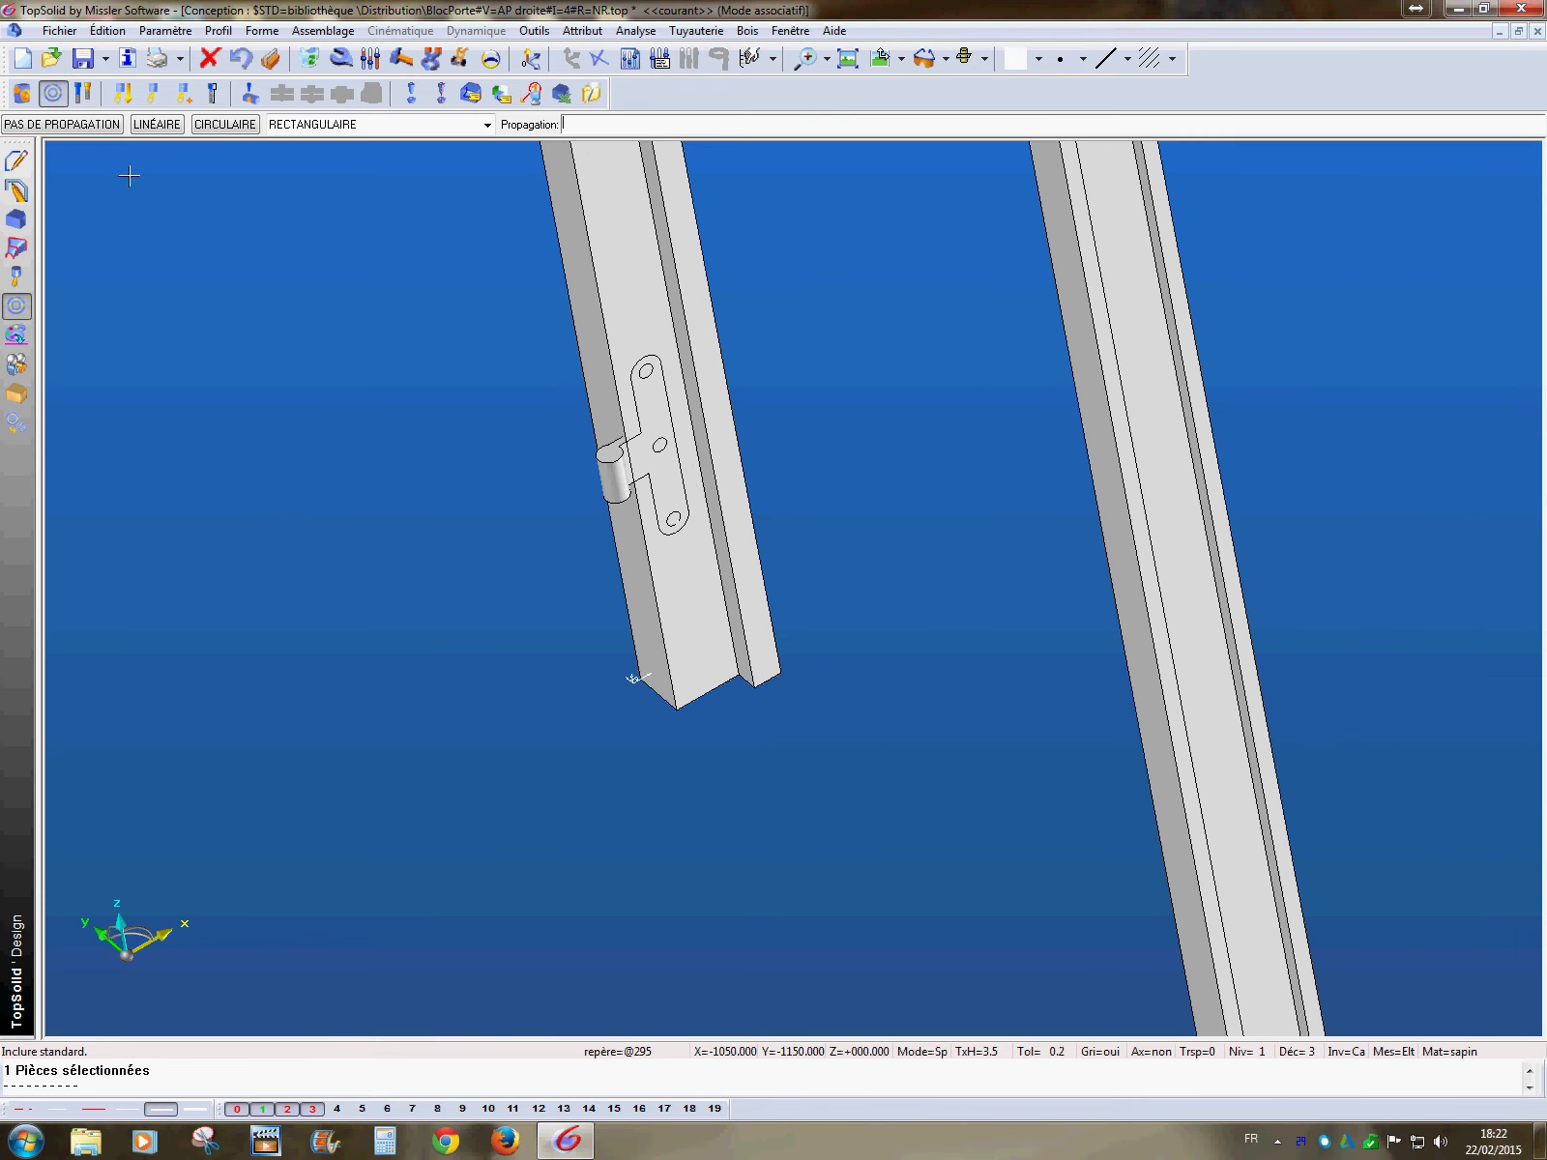
pyautogui.press('Return')
pyautogui.click(89, 126)
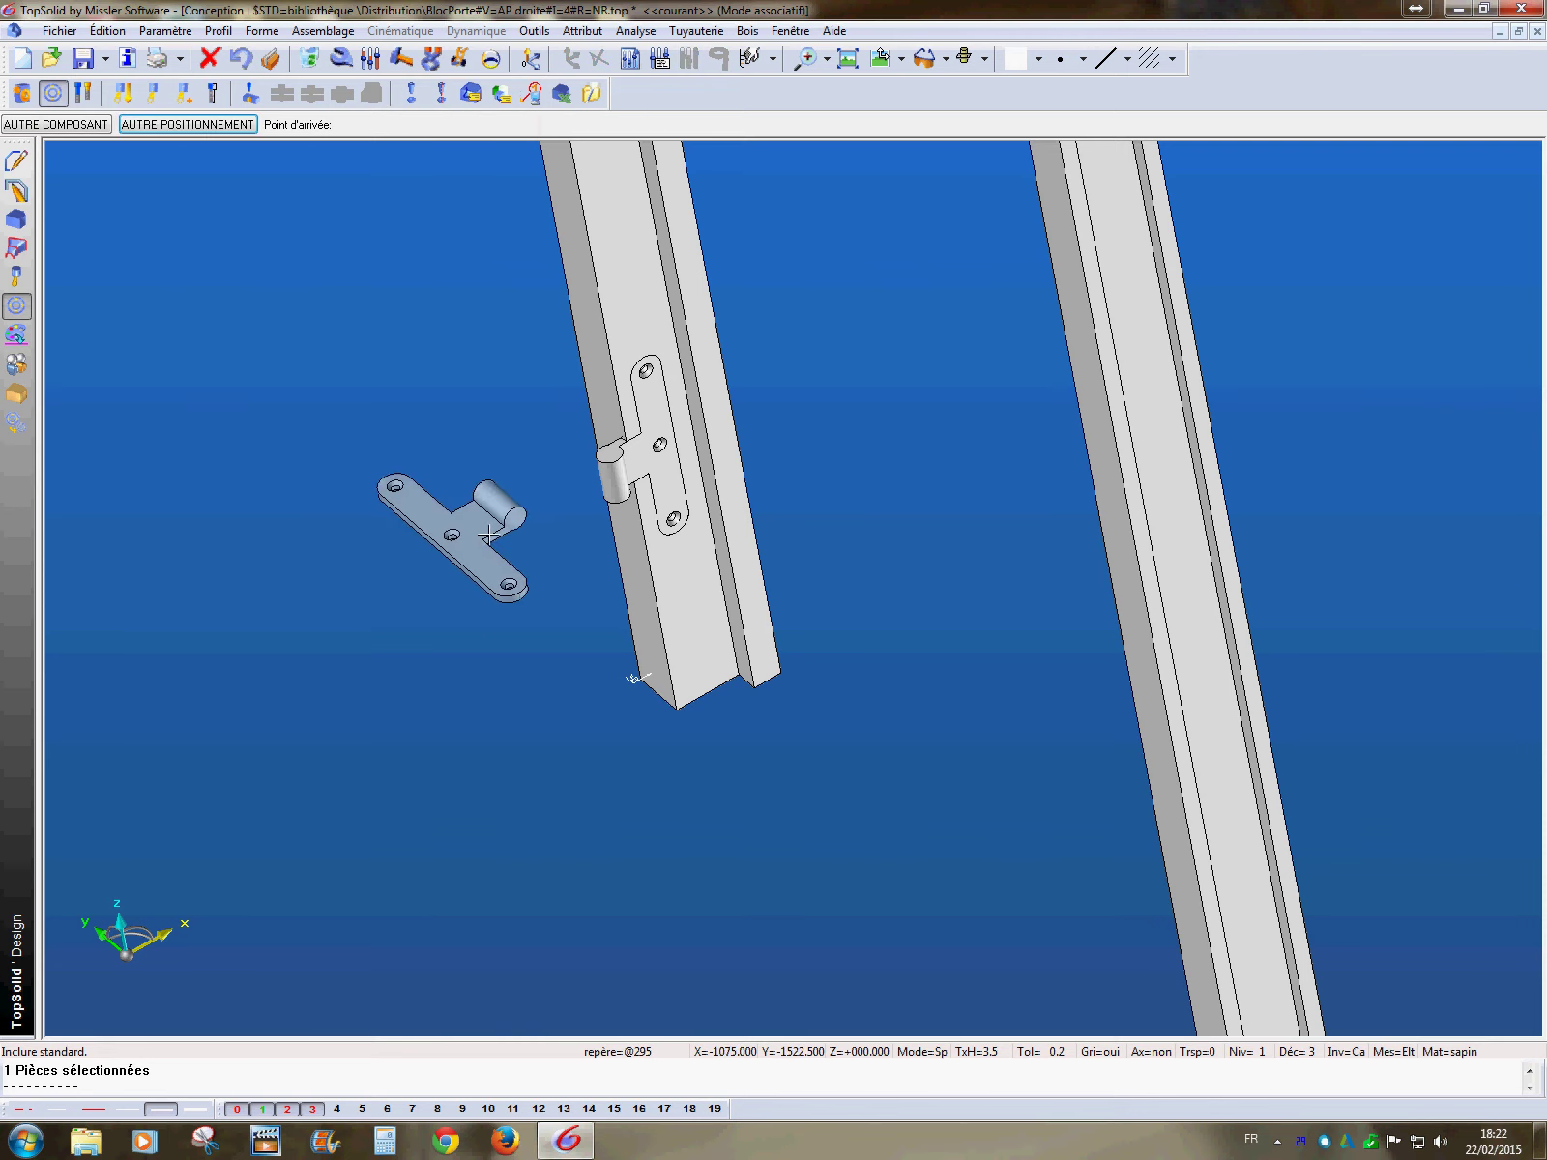
pyautogui.press('Escape')
# - Delete the hinge near the foot of the upright
pyautogui.moveTo(501, 512); pyautogui.dragTo(443, 666, button='middle')
pyautogui.scroll(-2, 494, 629)
pyautogui.moveTo(522, 754); pyautogui.dragTo(545, 821, button='middle')
pyautogui.scroll(-3, 580, 667)
pyautogui.moveTo(587, 656); pyautogui.dragTo(577, 726, button='middle')
pyautogui.scroll(7, 556, 697)
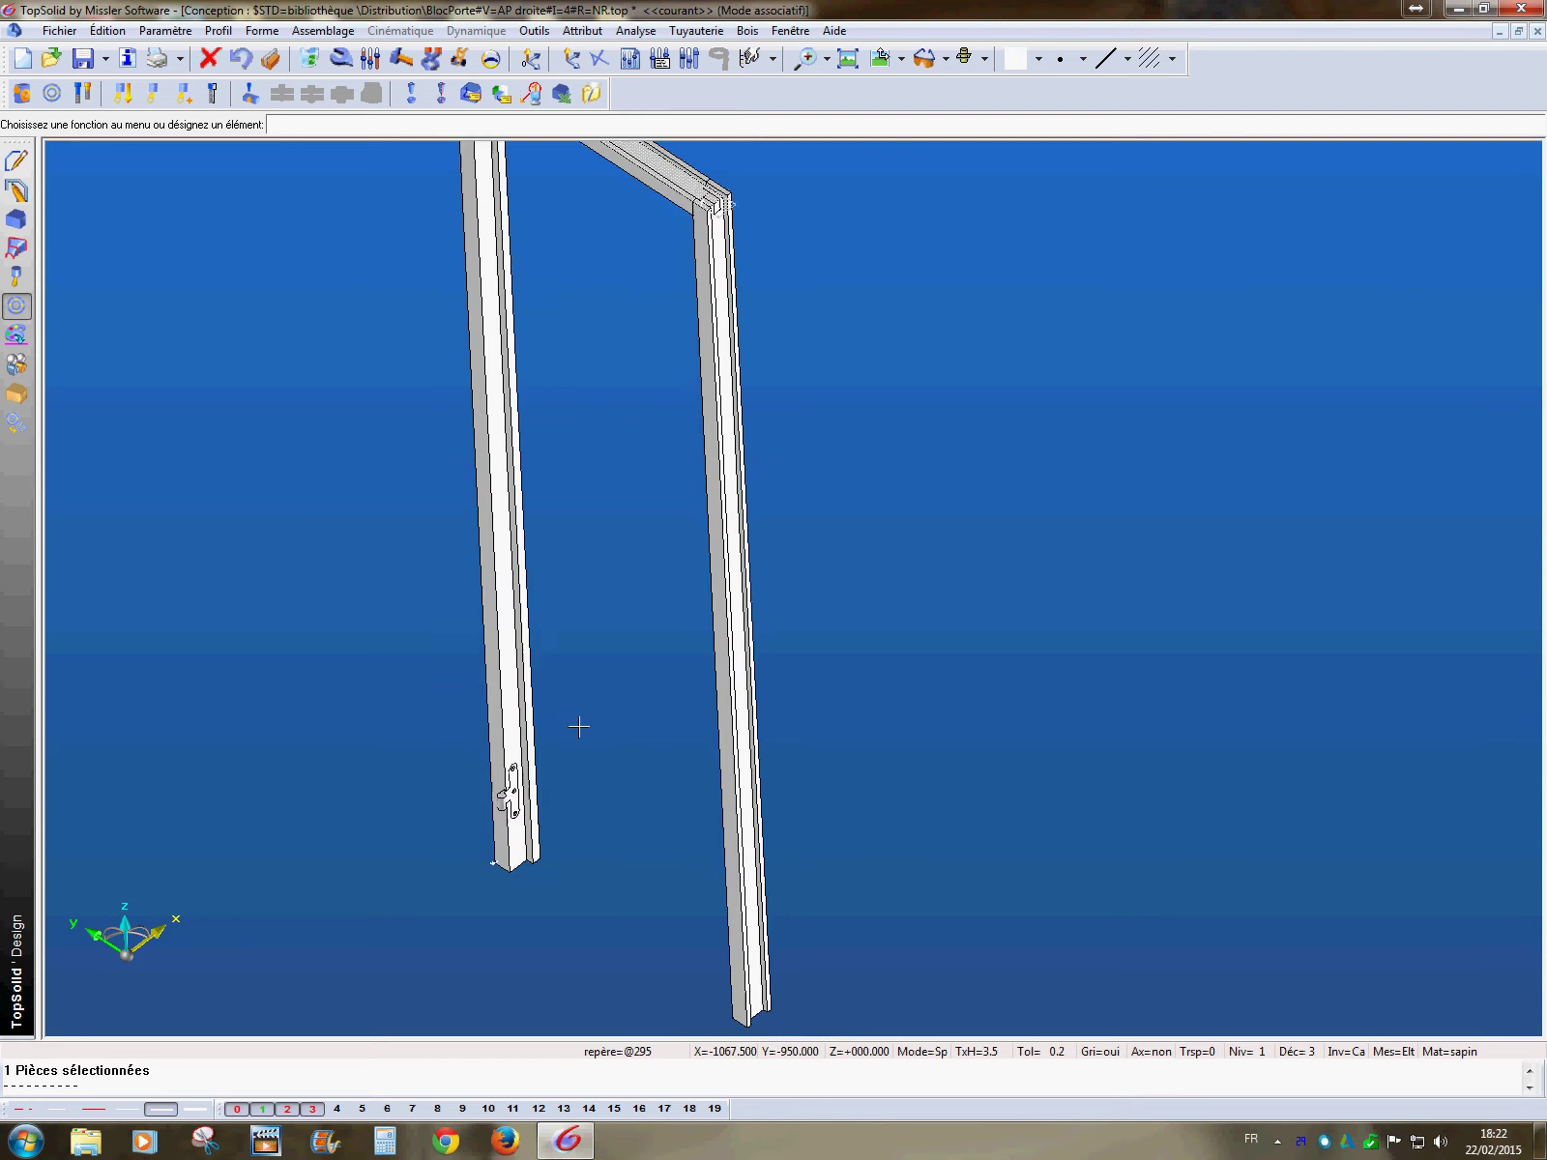
pyautogui.scroll(1, 571, 725)
pyautogui.scroll(-1, 579, 513)
pyautogui.moveTo(578, 512); pyautogui.dragTo(584, 563, button='middle')
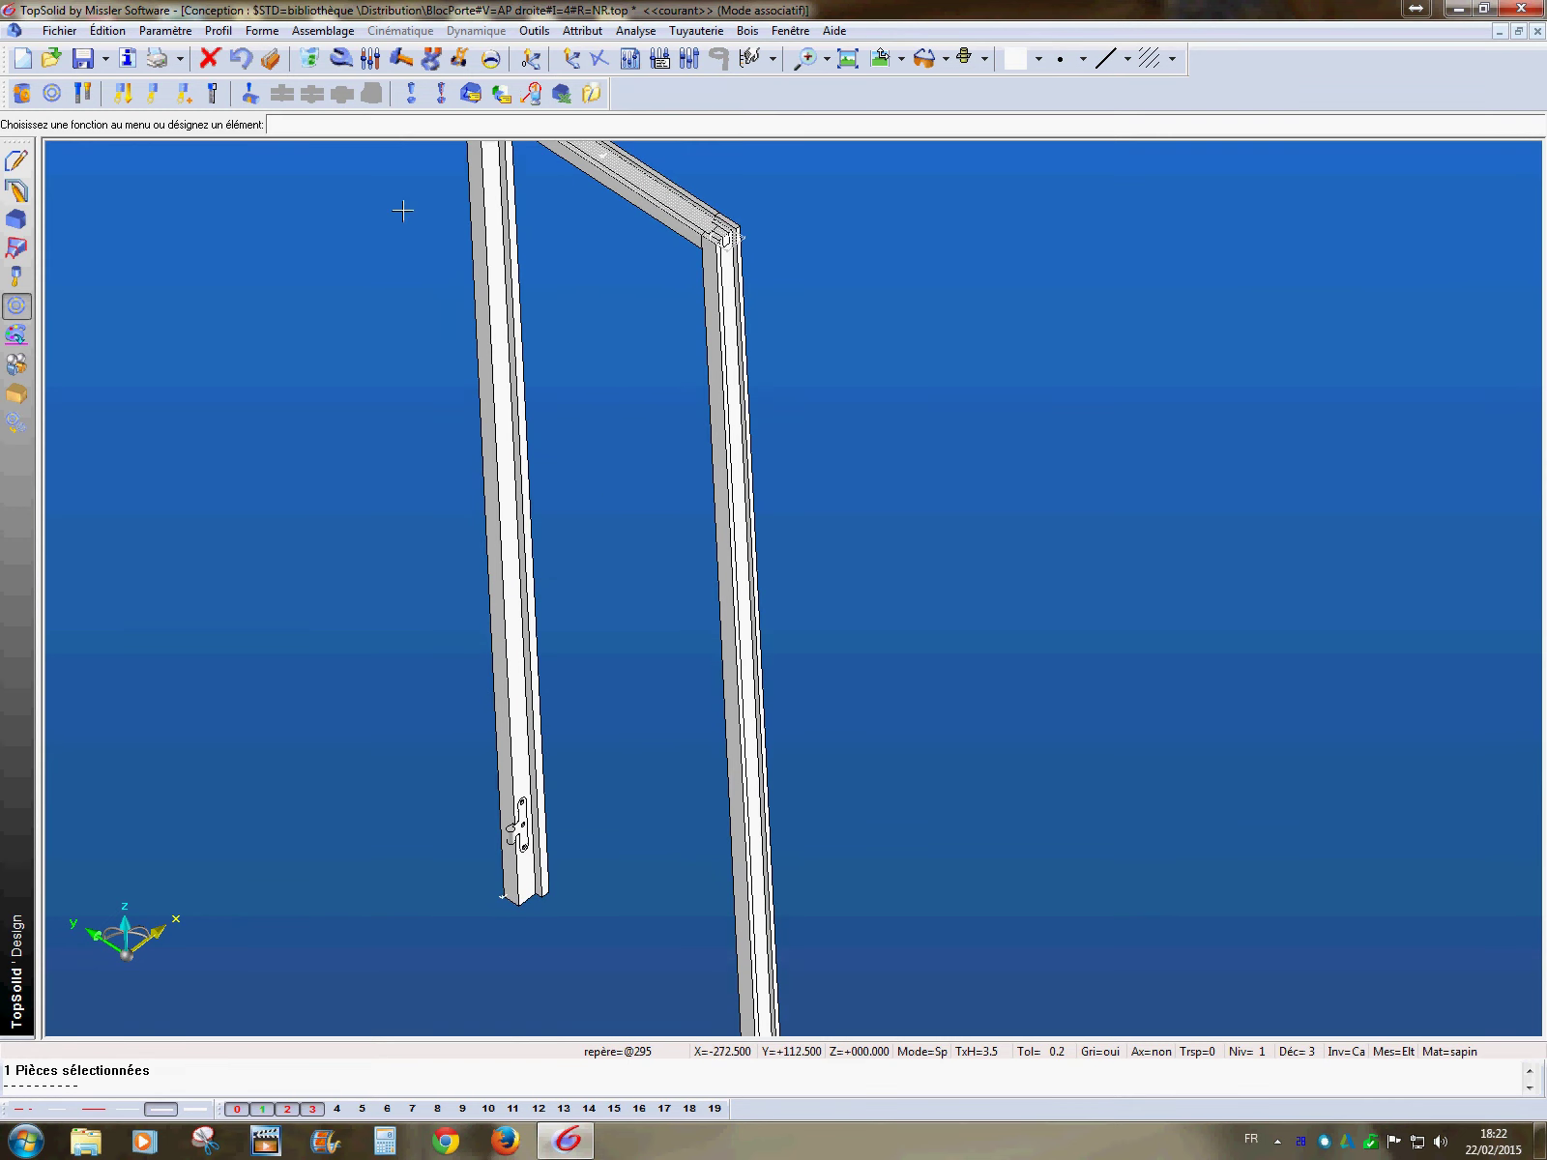
pyautogui.press('Delete')
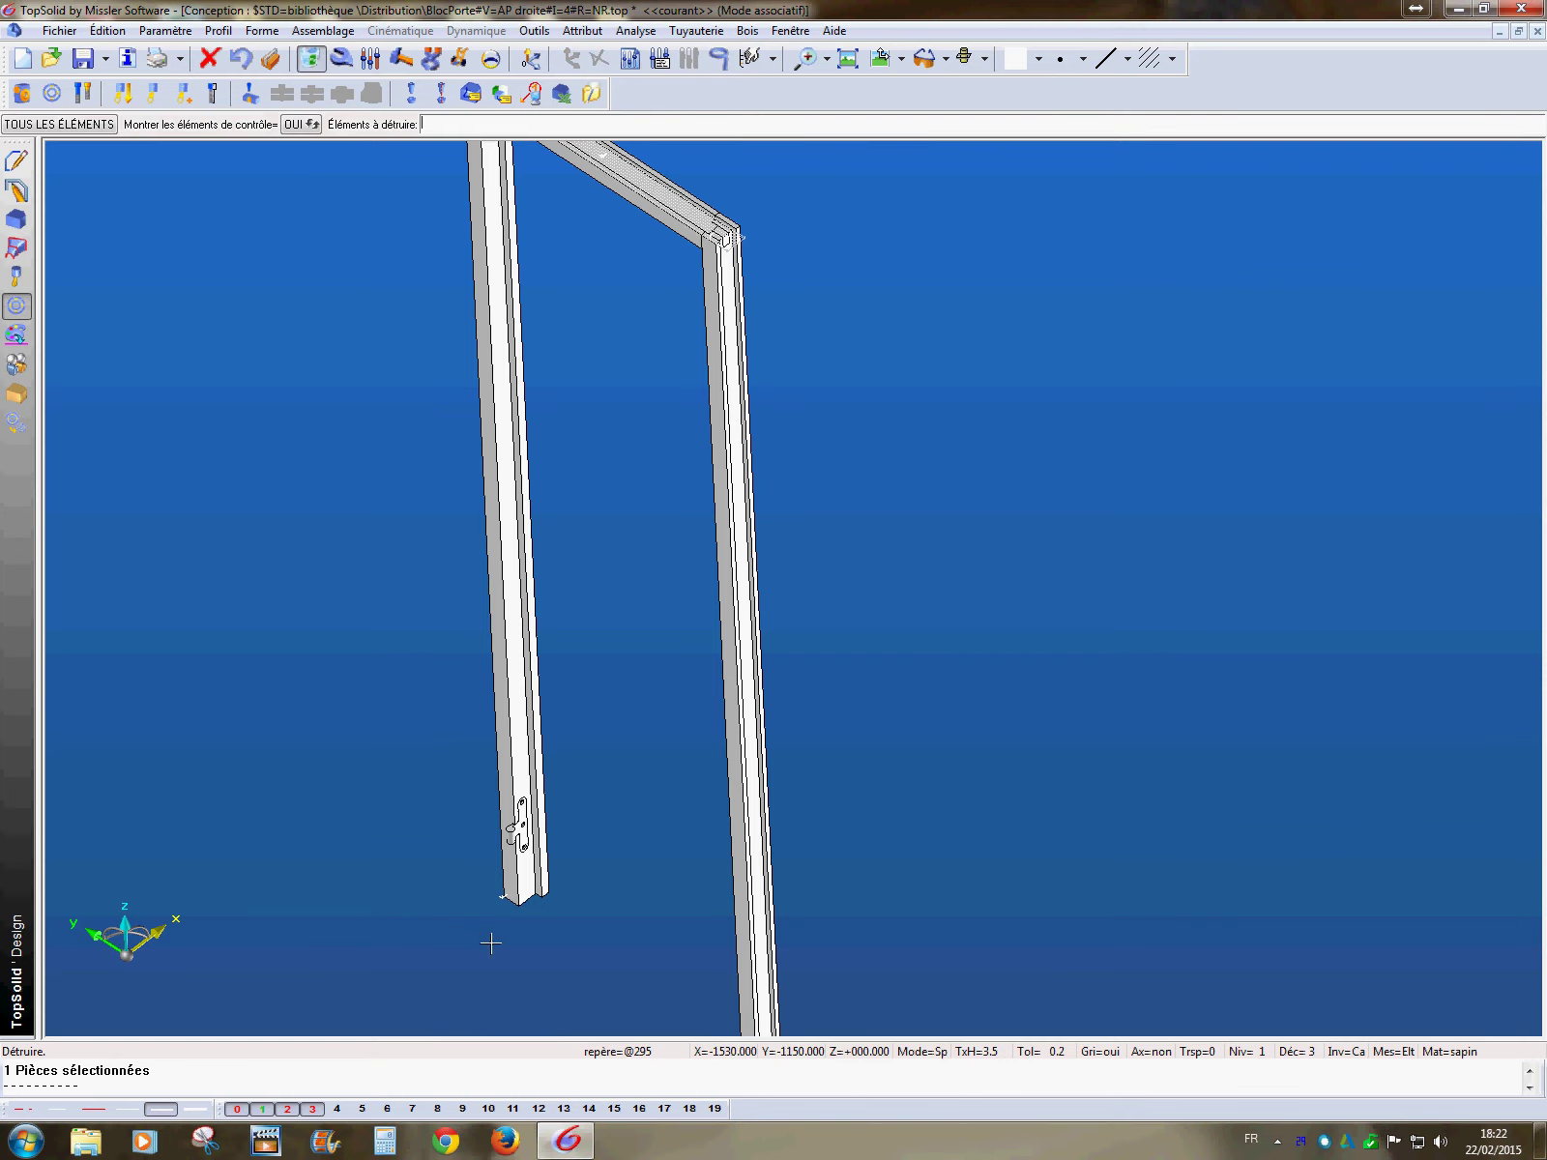
pyautogui.scroll(3, 495, 919)
pyautogui.click(547, 802)
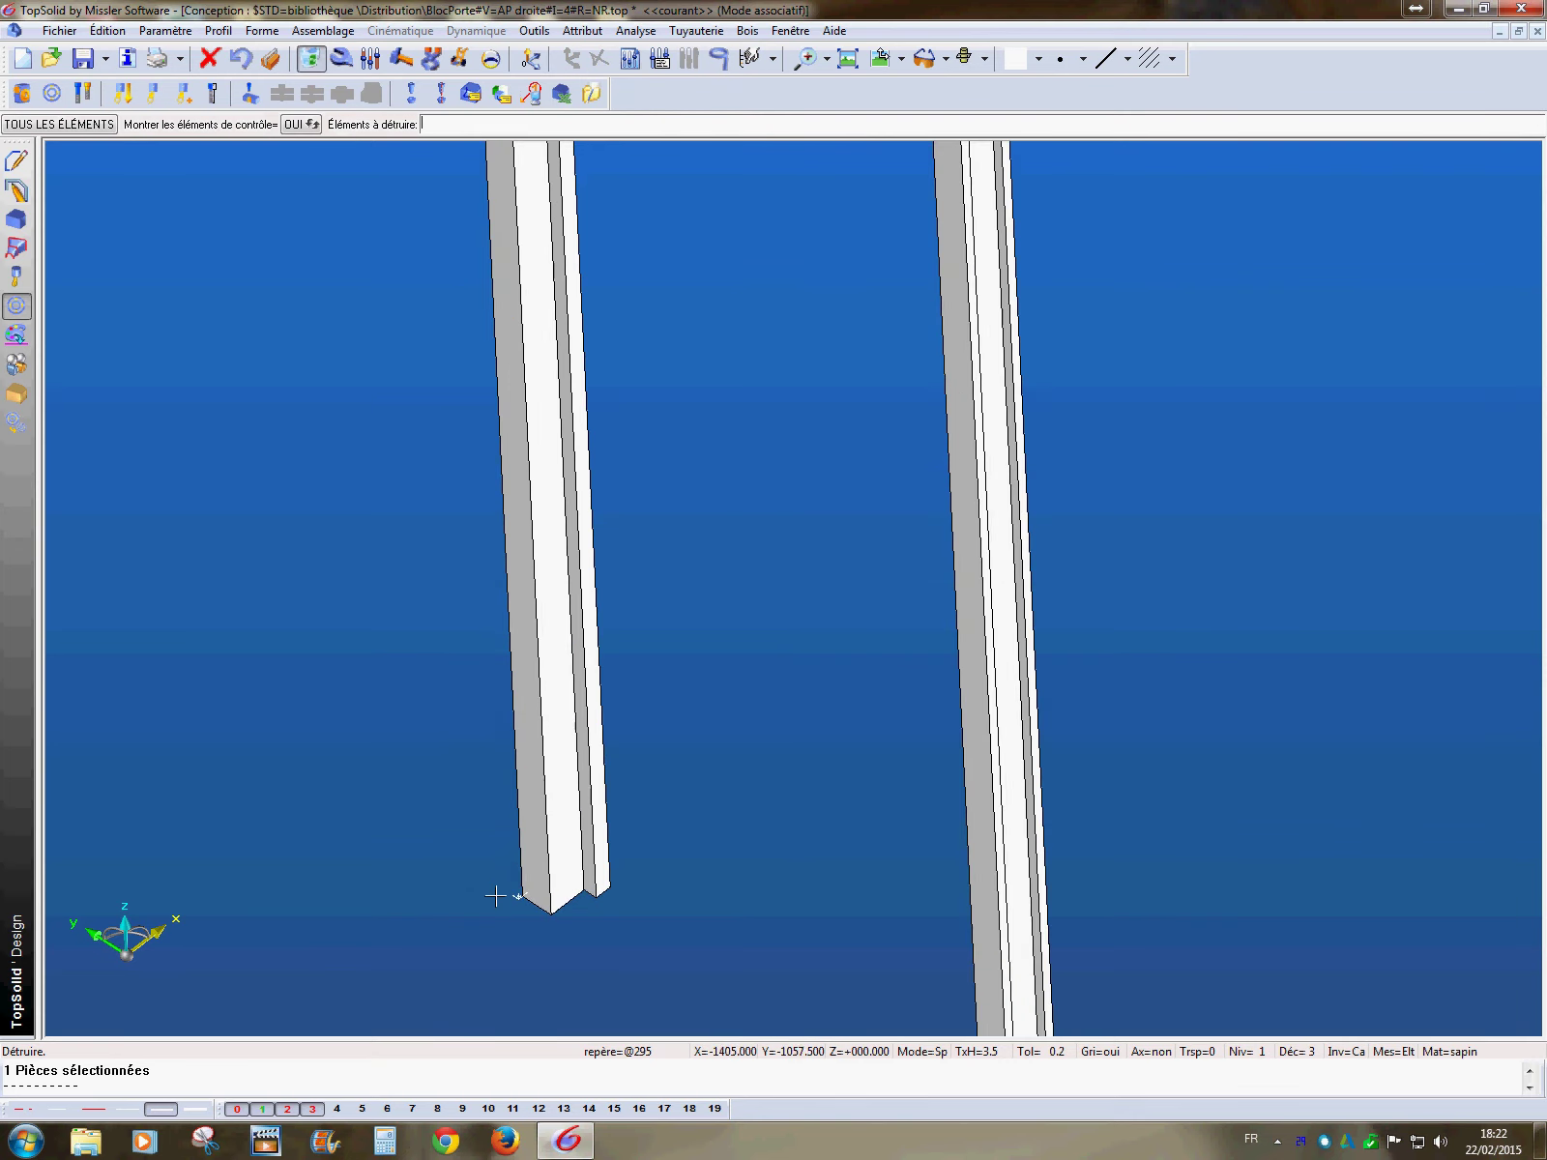
pyautogui.scroll(2, 536, 701)
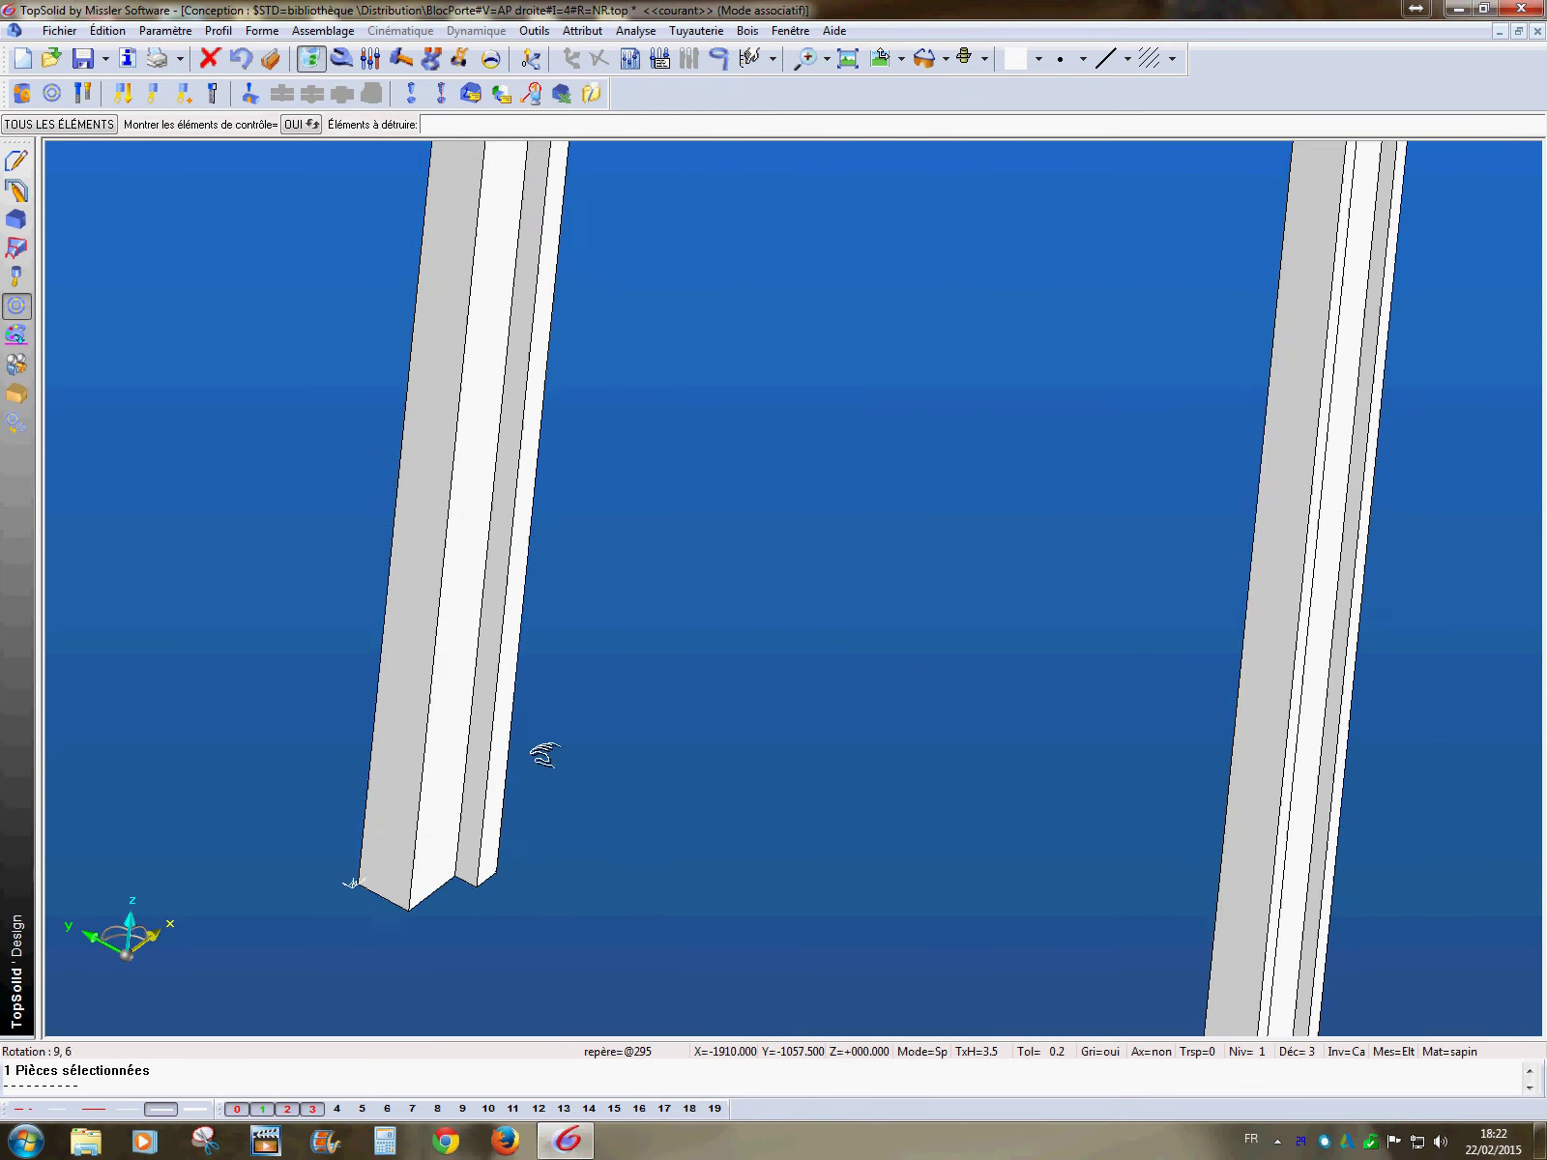
# - Make the coordinate frame at the lower corner of the hinge-side upright the current frame
pyautogui.scroll(3, 531, 757)
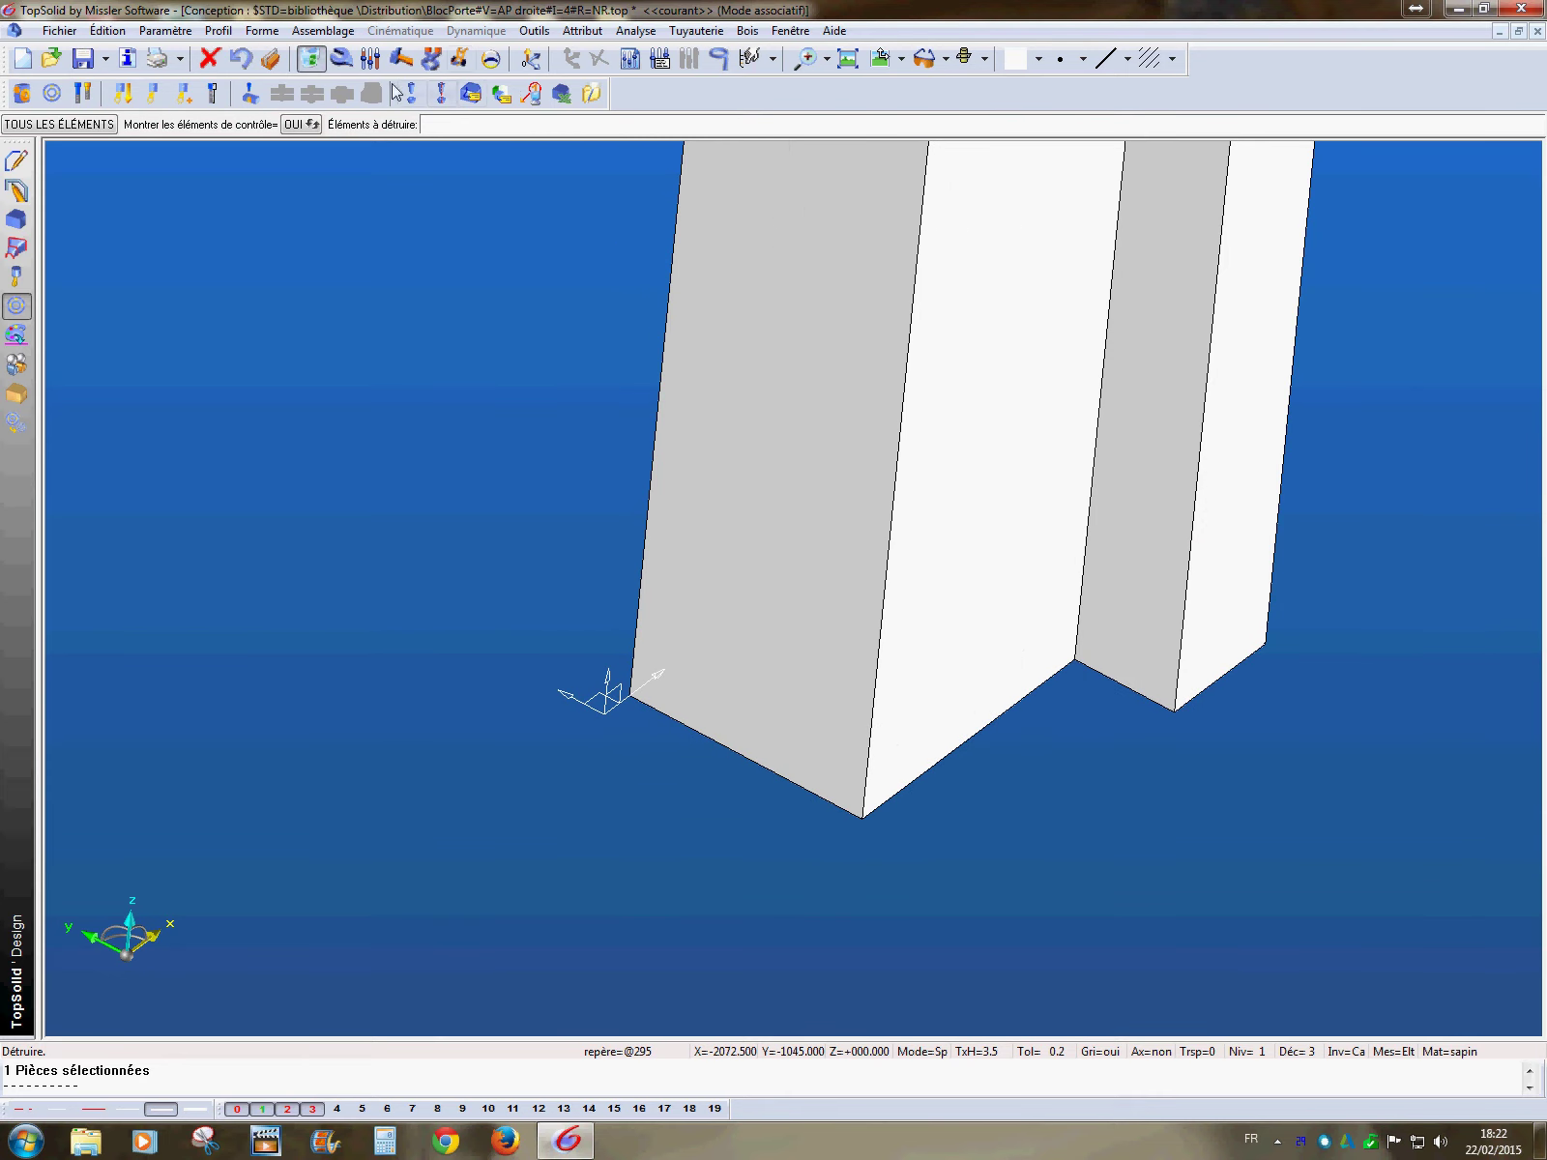
pyautogui.click(530, 58)
pyautogui.click(621, 684)
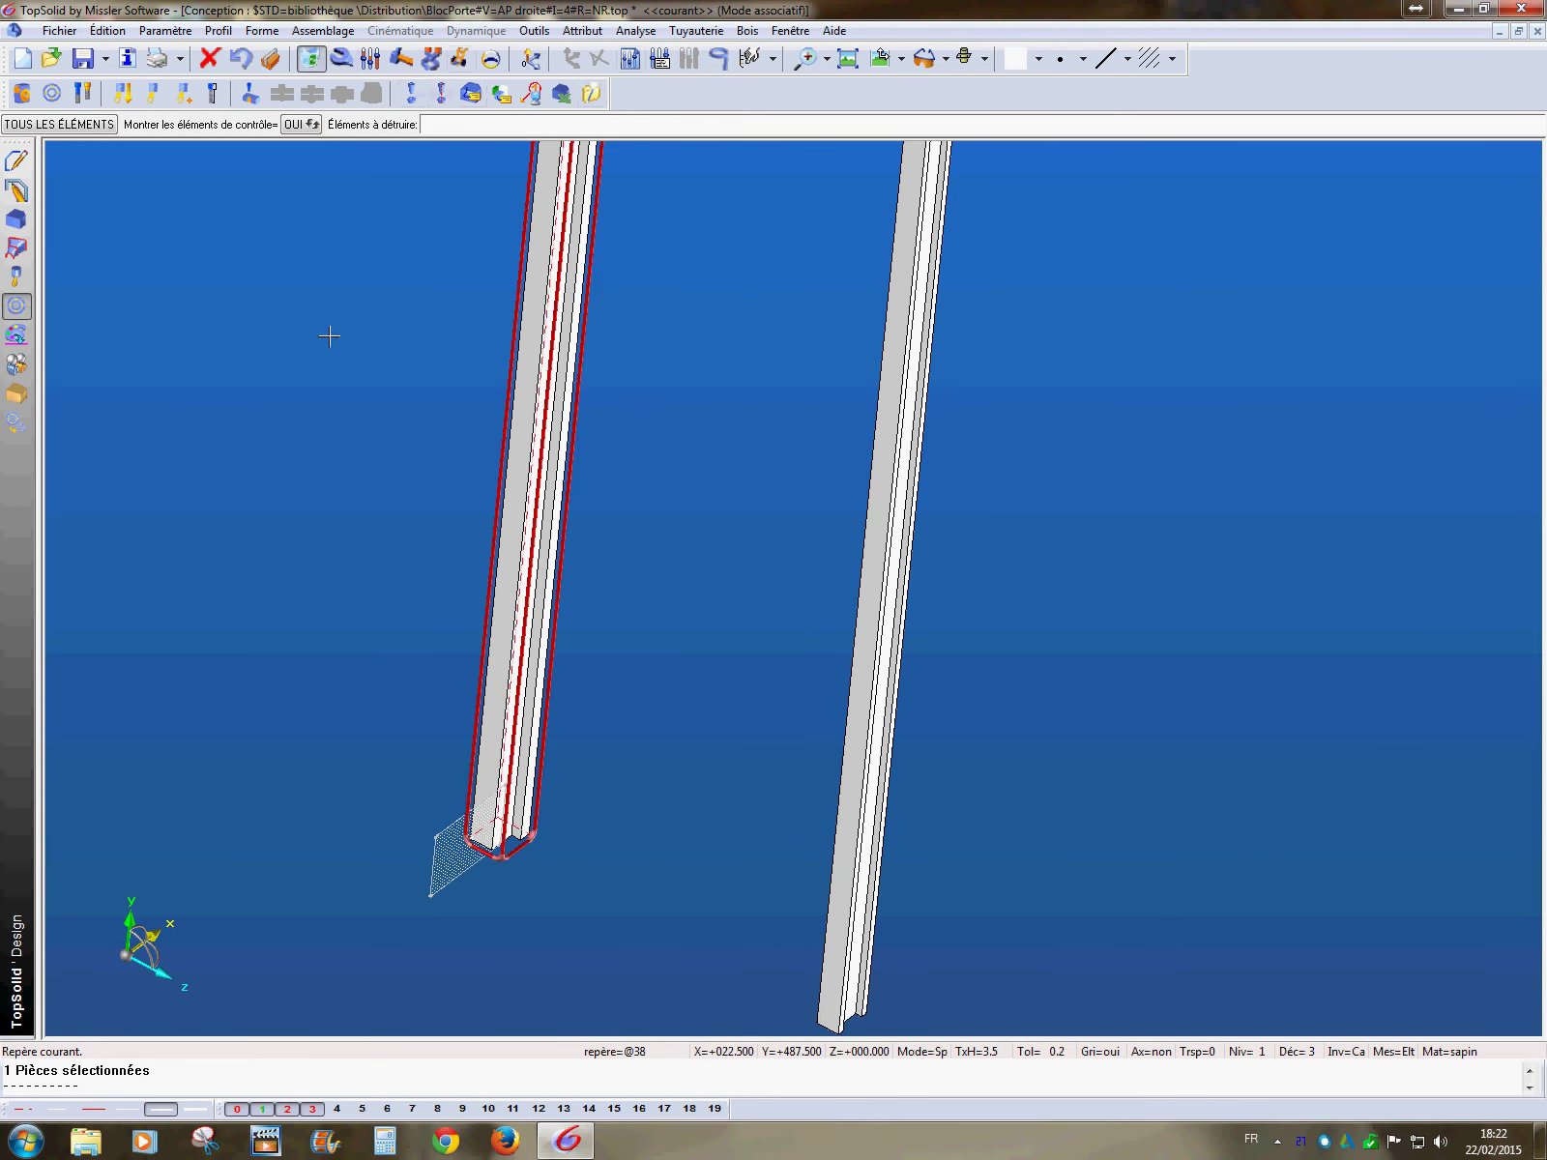
# - Include the standard hinge and constrain its plate's flat face to the upright's inner face as an alignment at 0 mm
pyautogui.click(52, 93)
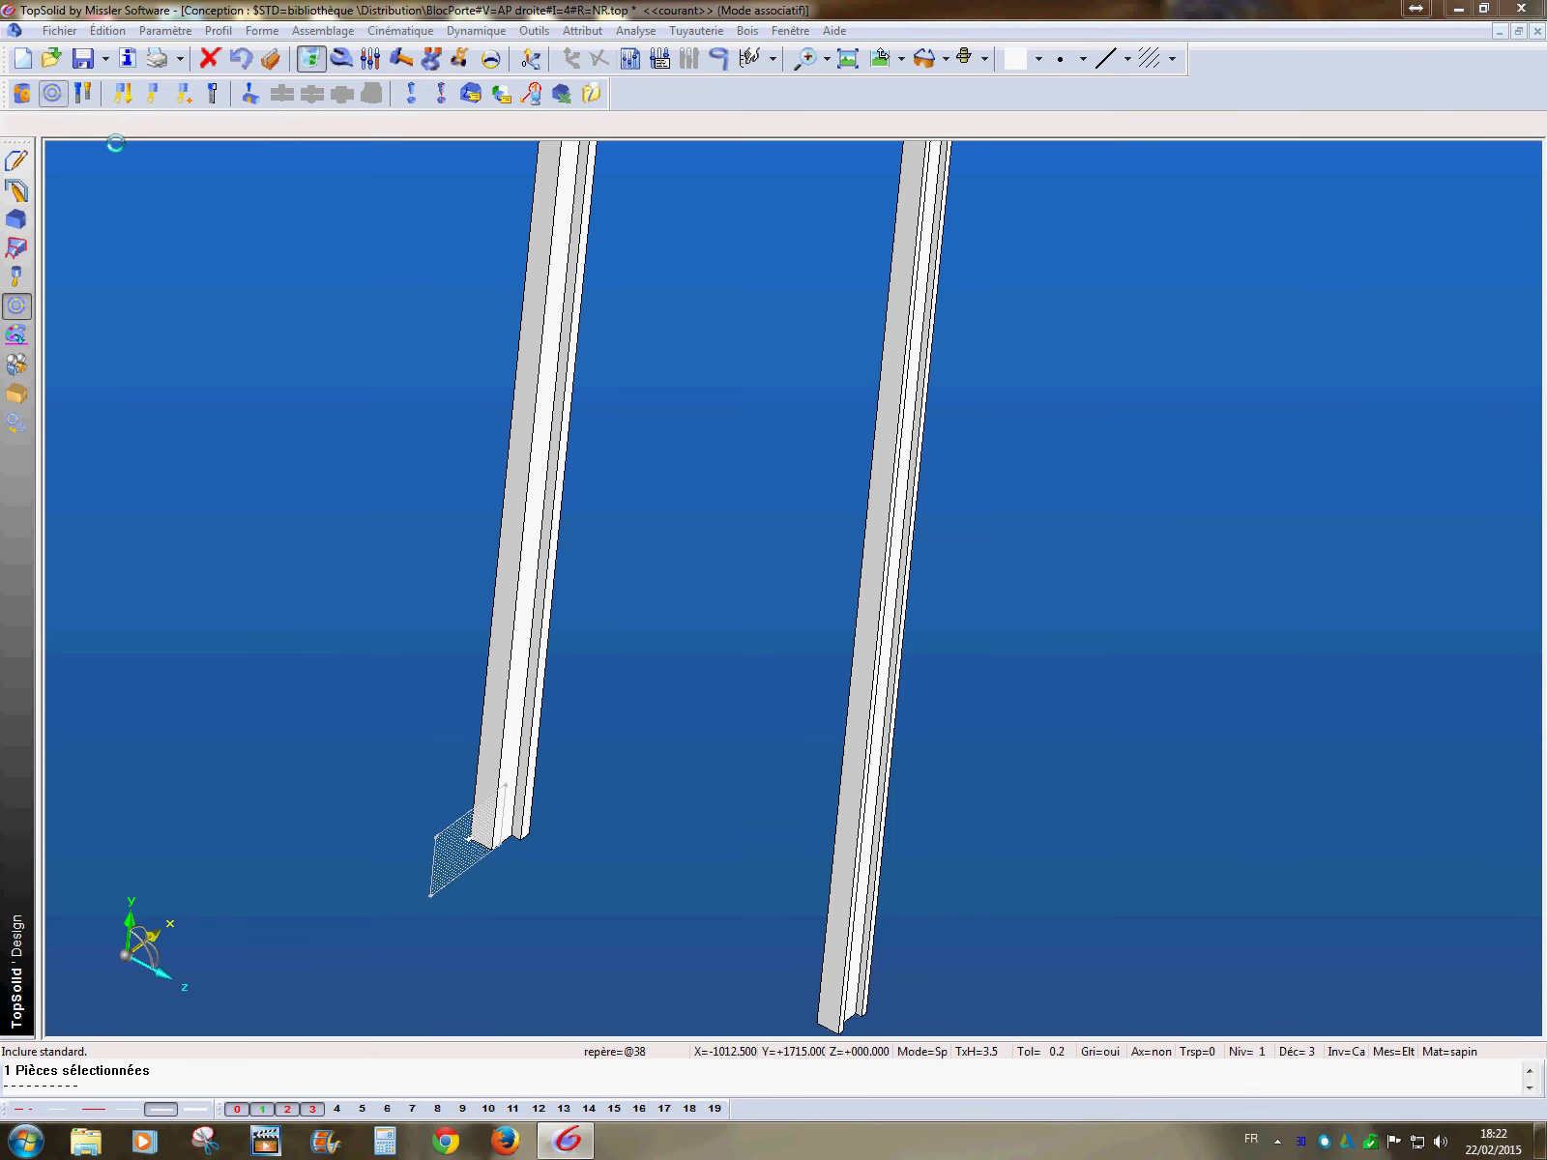
pyautogui.click(693, 782)
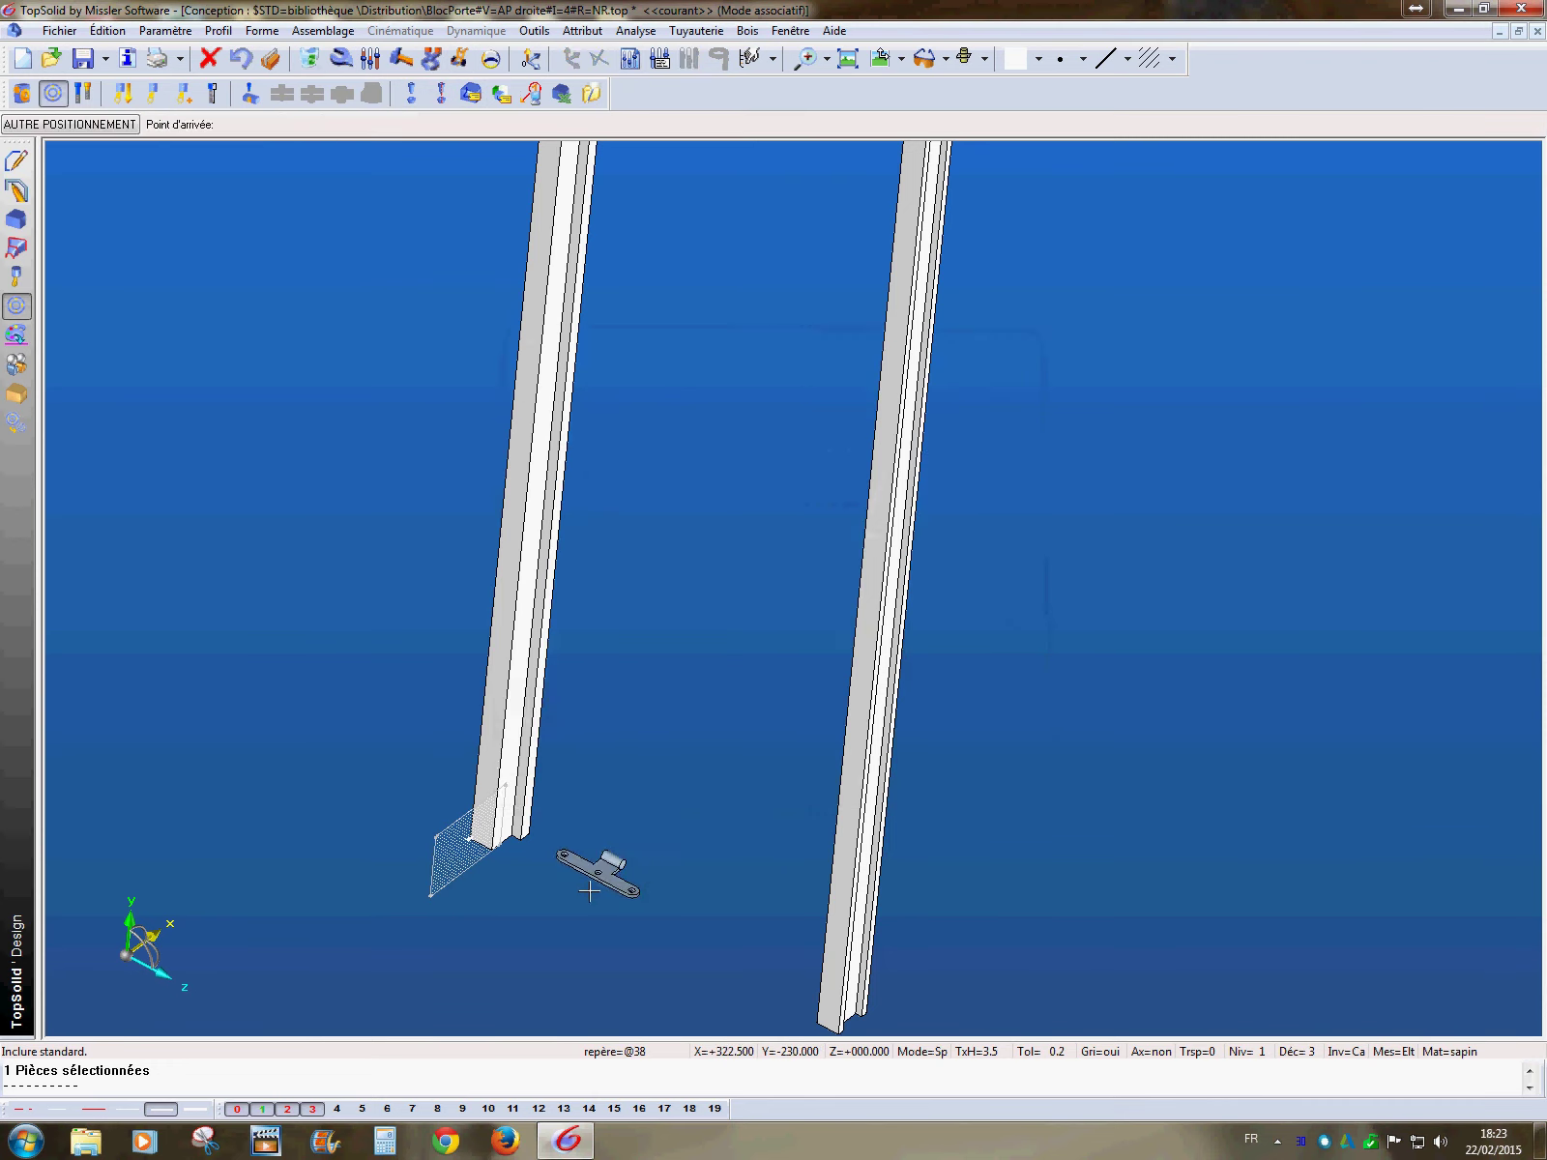
pyautogui.scroll(3, 573, 929)
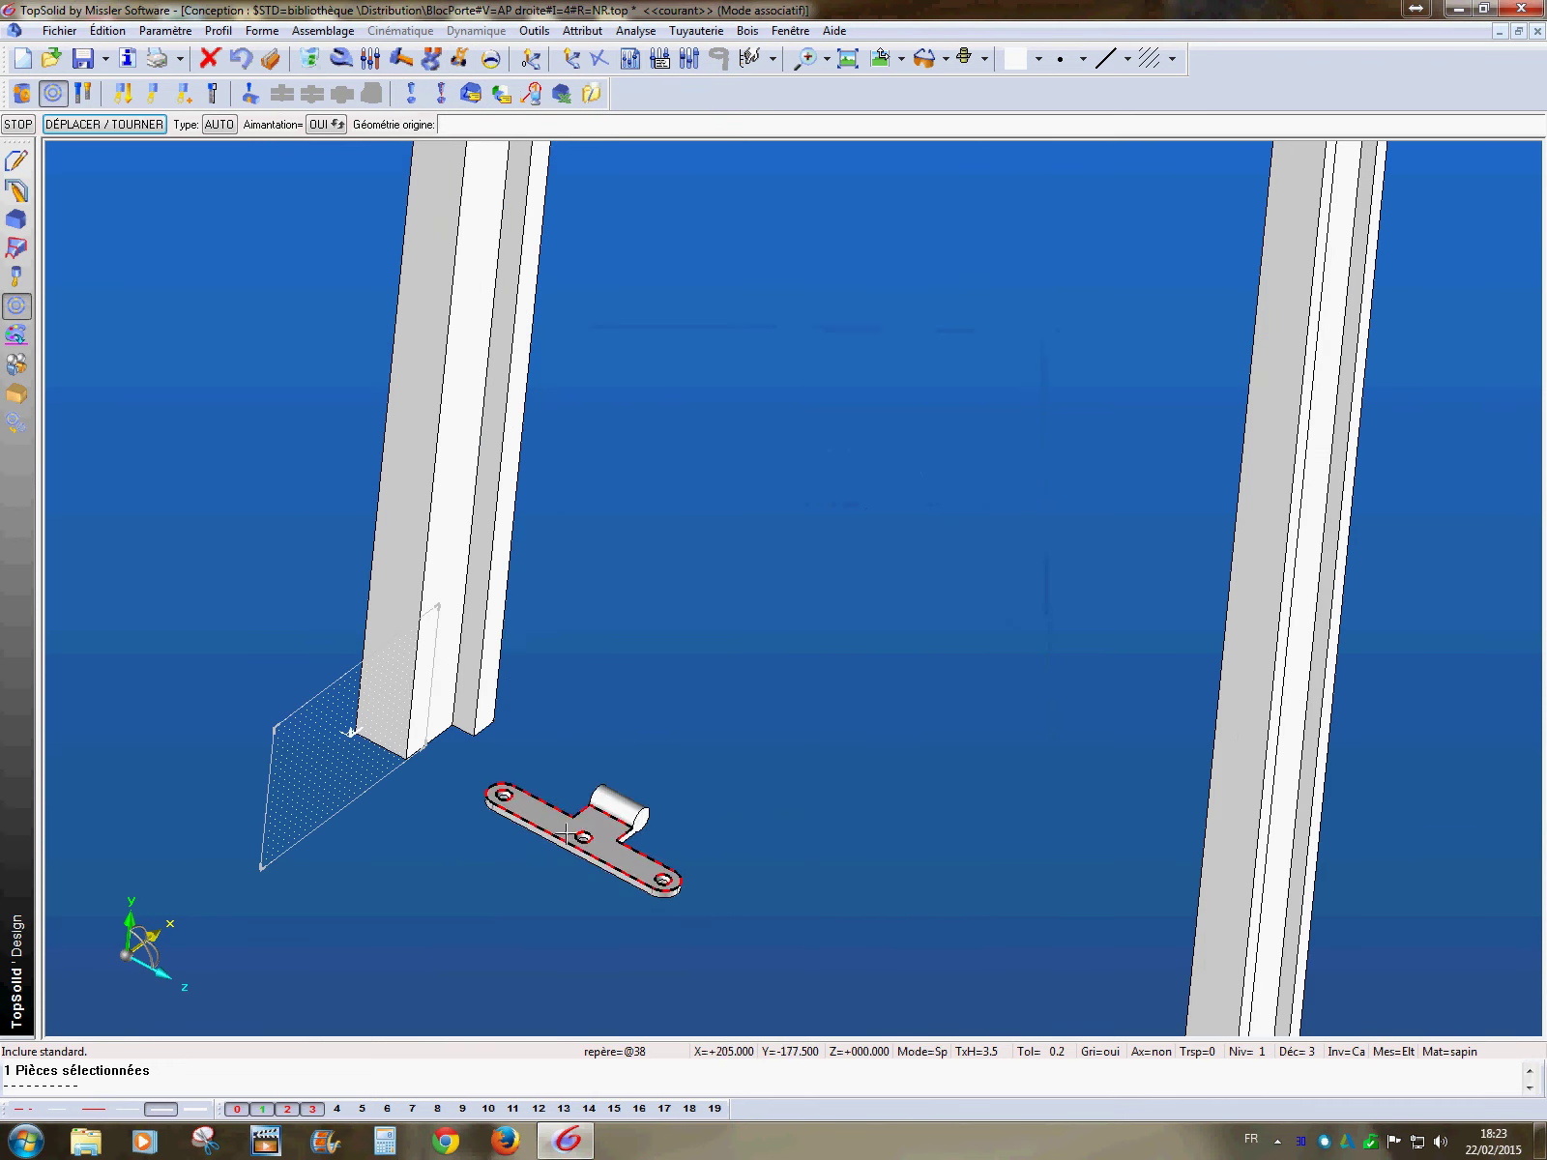
pyautogui.click(580, 830)
pyautogui.click(453, 543)
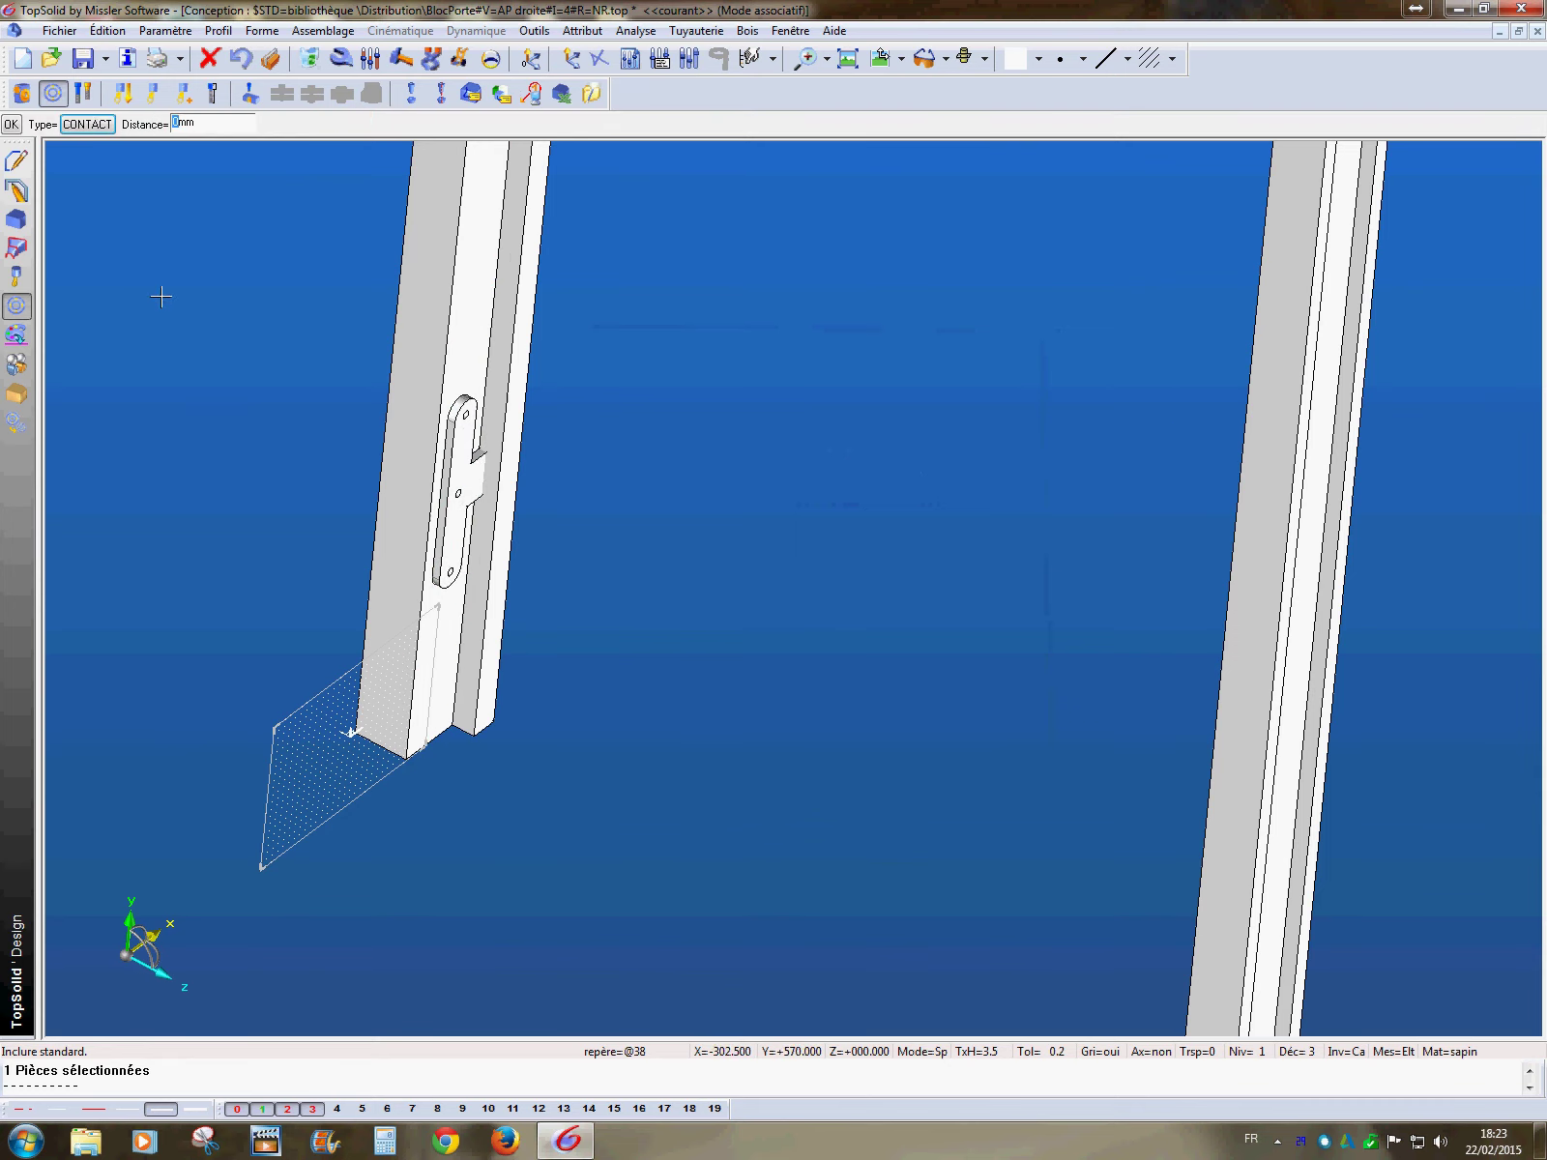
pyautogui.click(98, 123)
pyautogui.scroll(-1, 305, 481)
pyautogui.scroll(2, 306, 481)
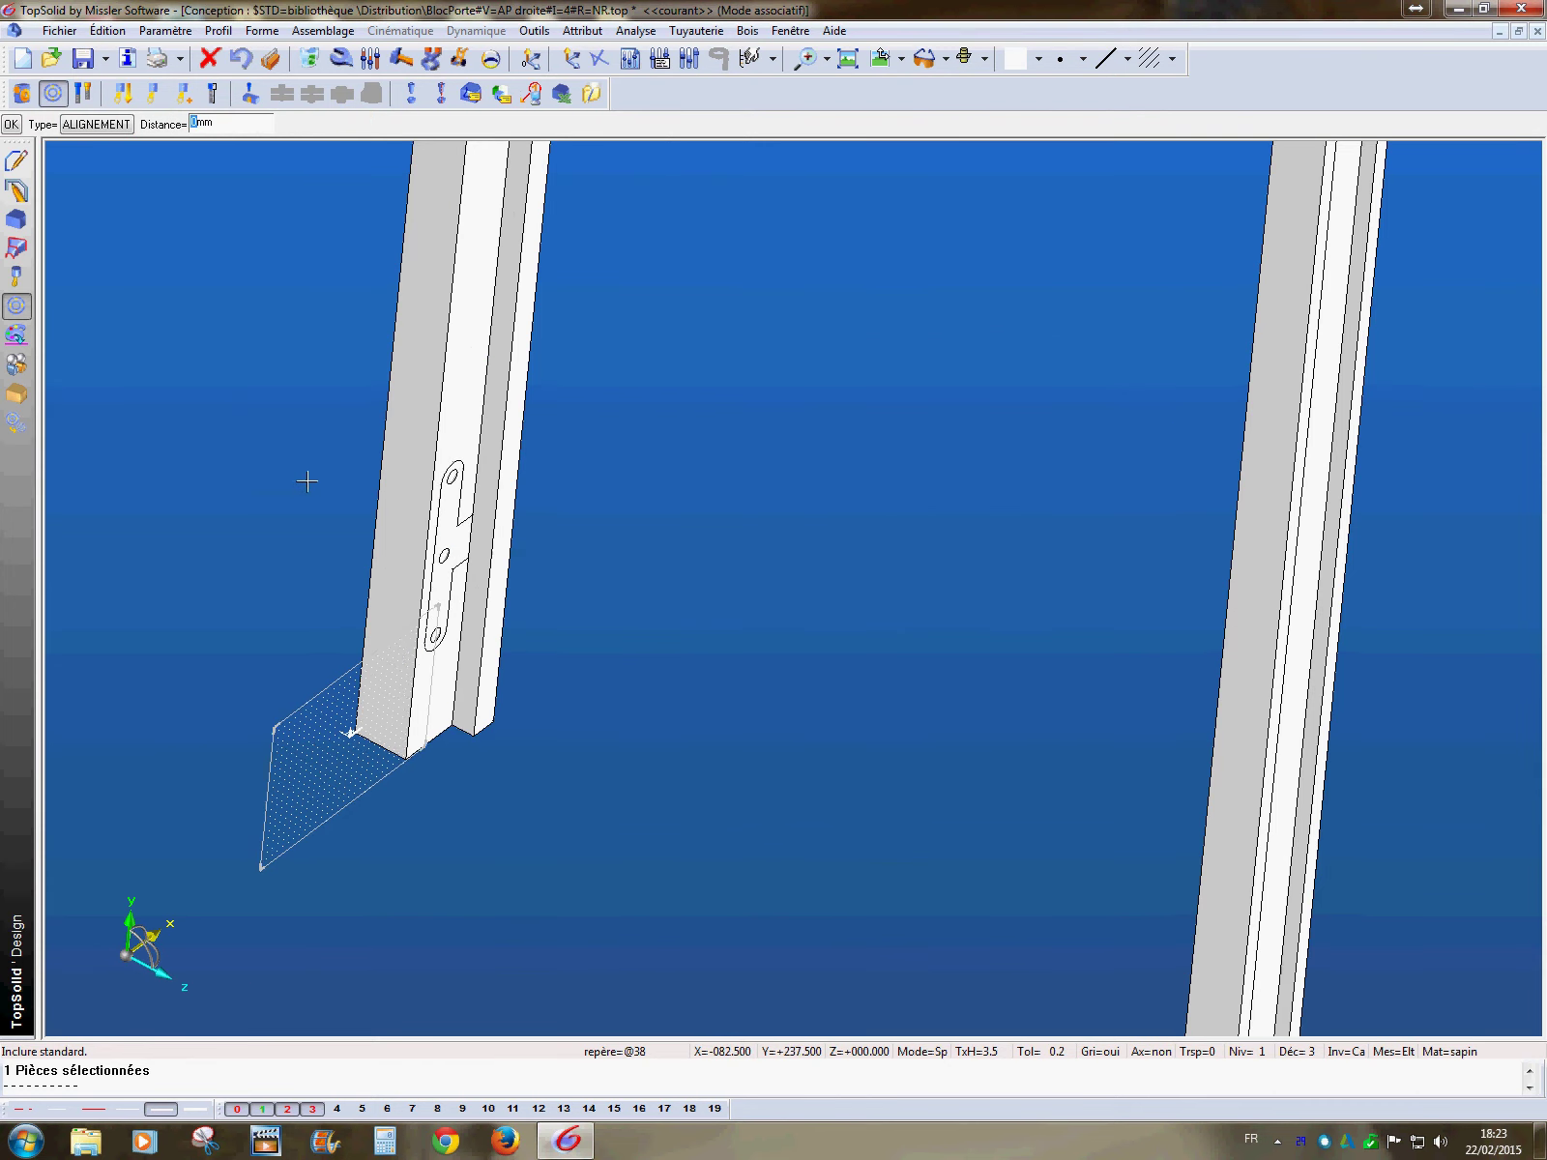
pyautogui.press('Return')
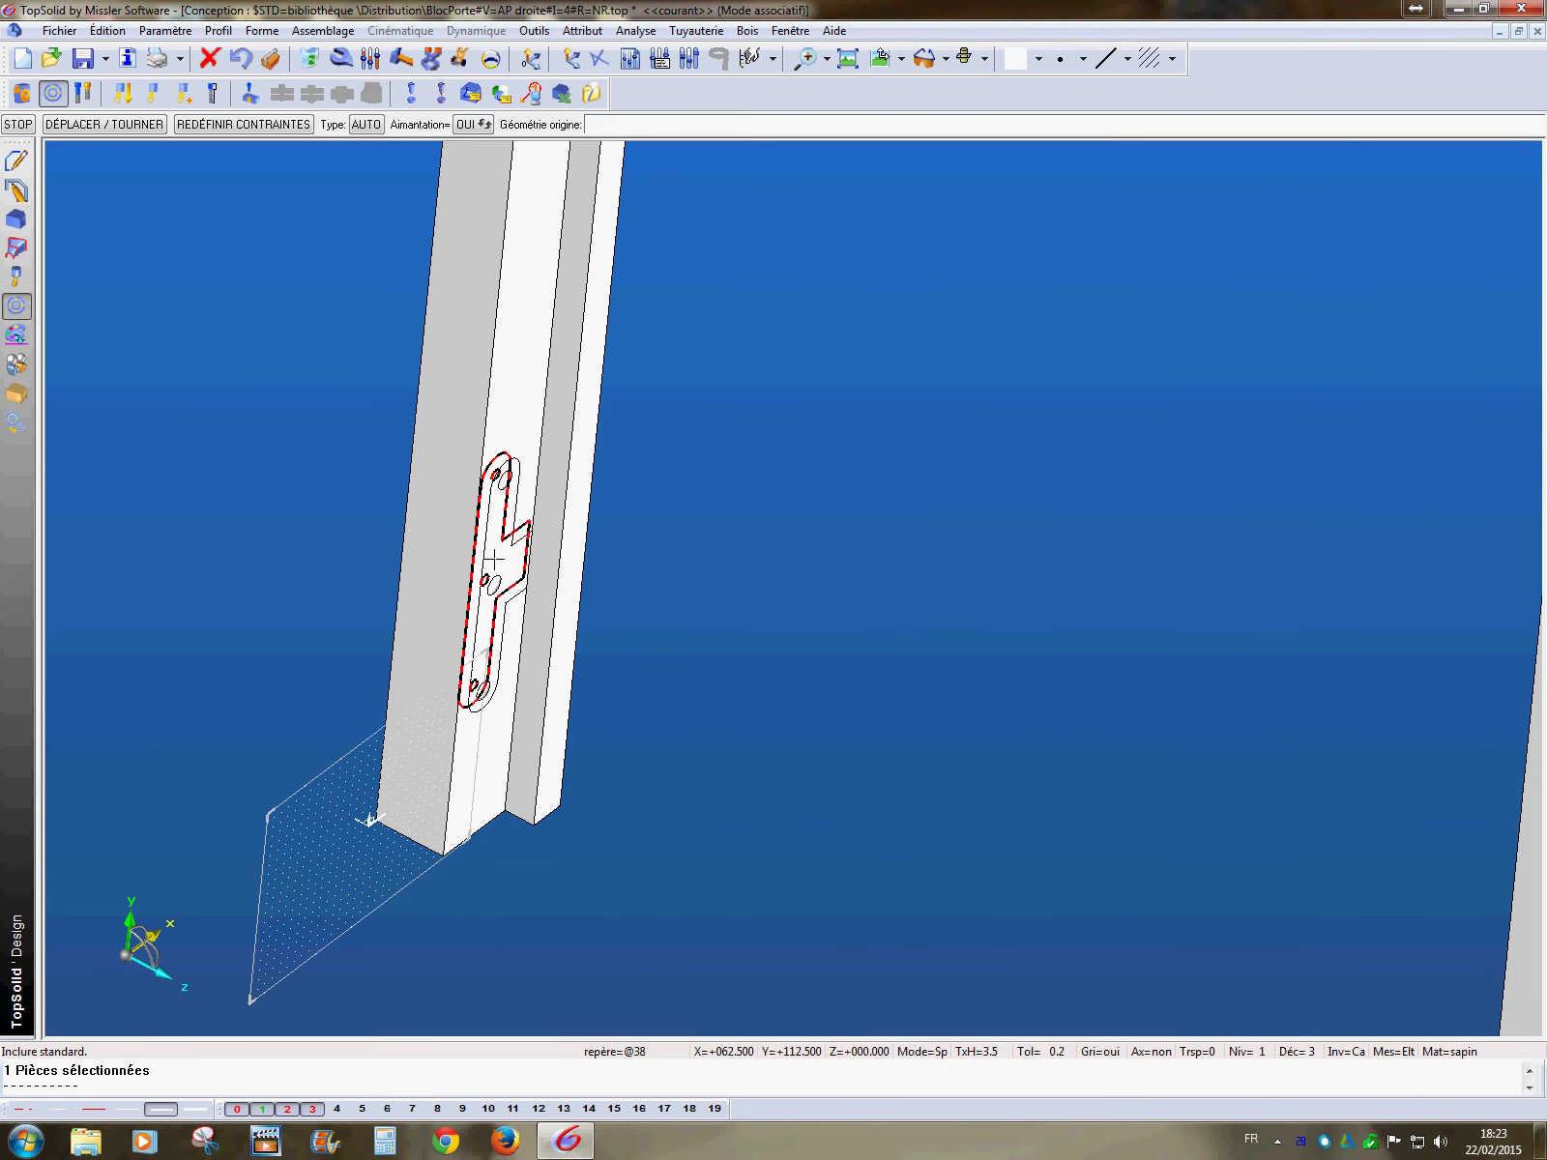
# - Constrain the hinge plate's long edge to the upright's outer face as a contact at 12 mm
pyautogui.click(476, 559)
pyautogui.click(396, 590)
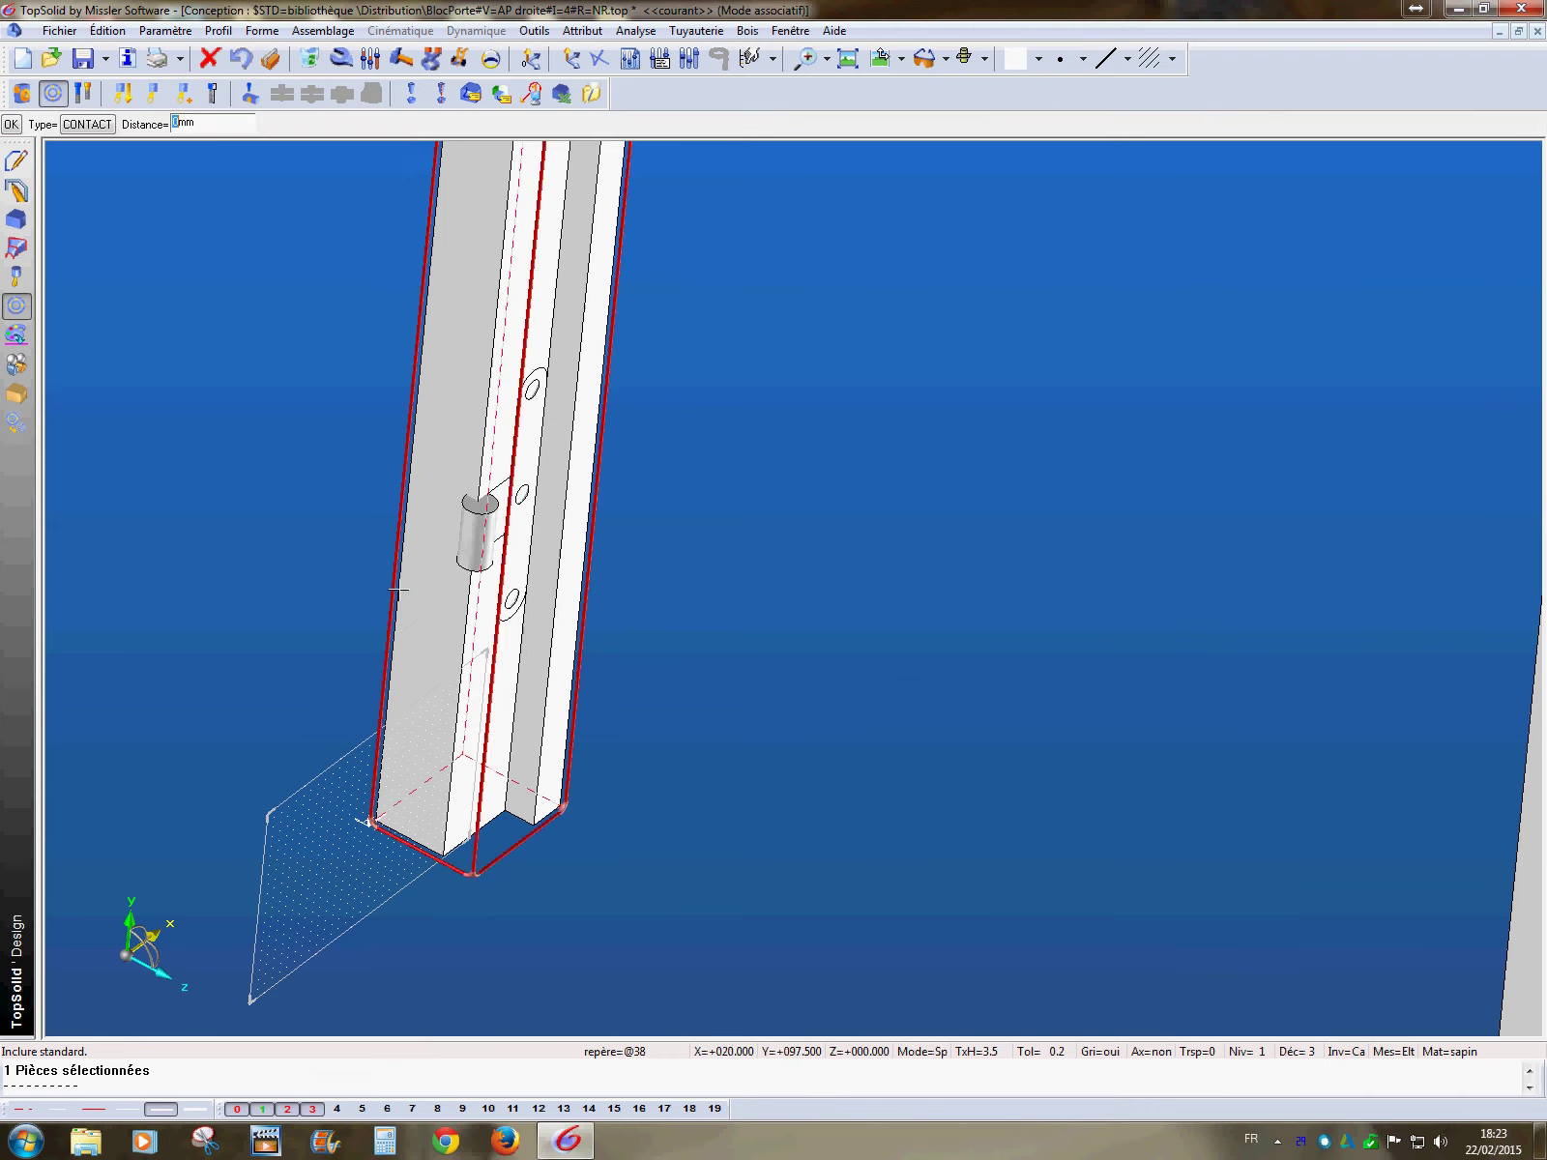
pyautogui.write('12')
pyautogui.press('Return')
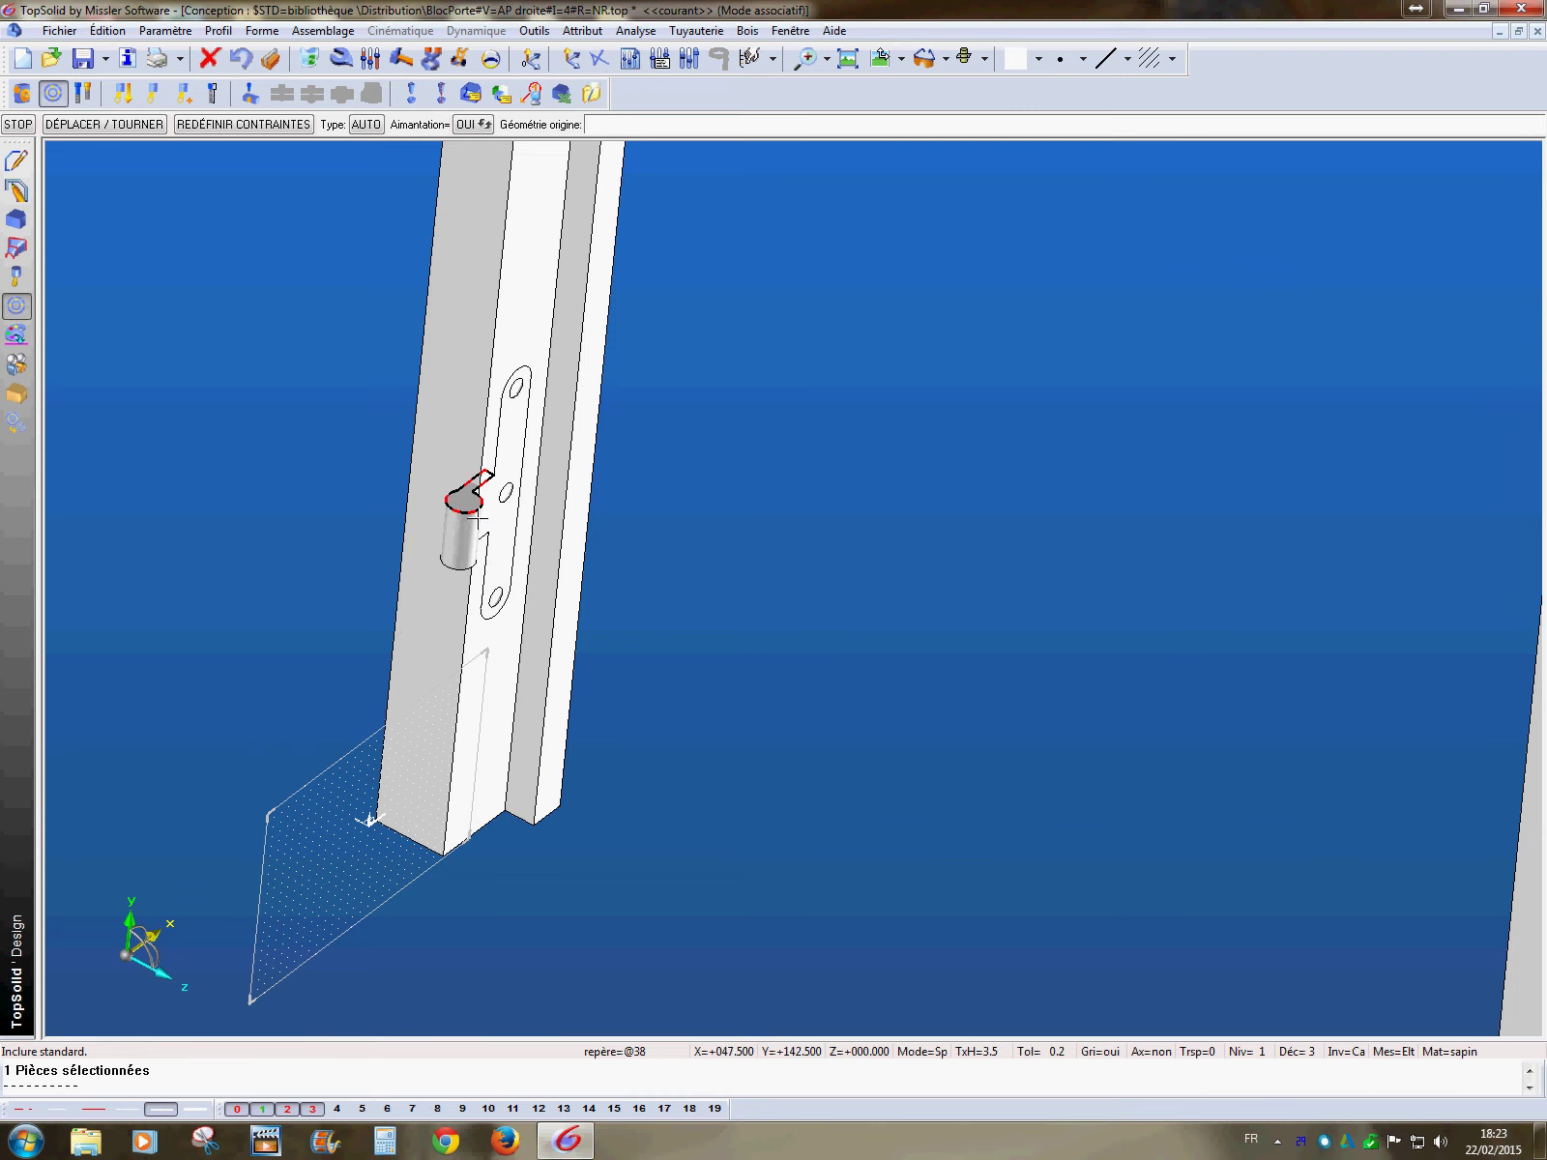
# - Constrain the top face of the hinge barrel at -200 mm from the upright's lower end
pyautogui.click(464, 495)
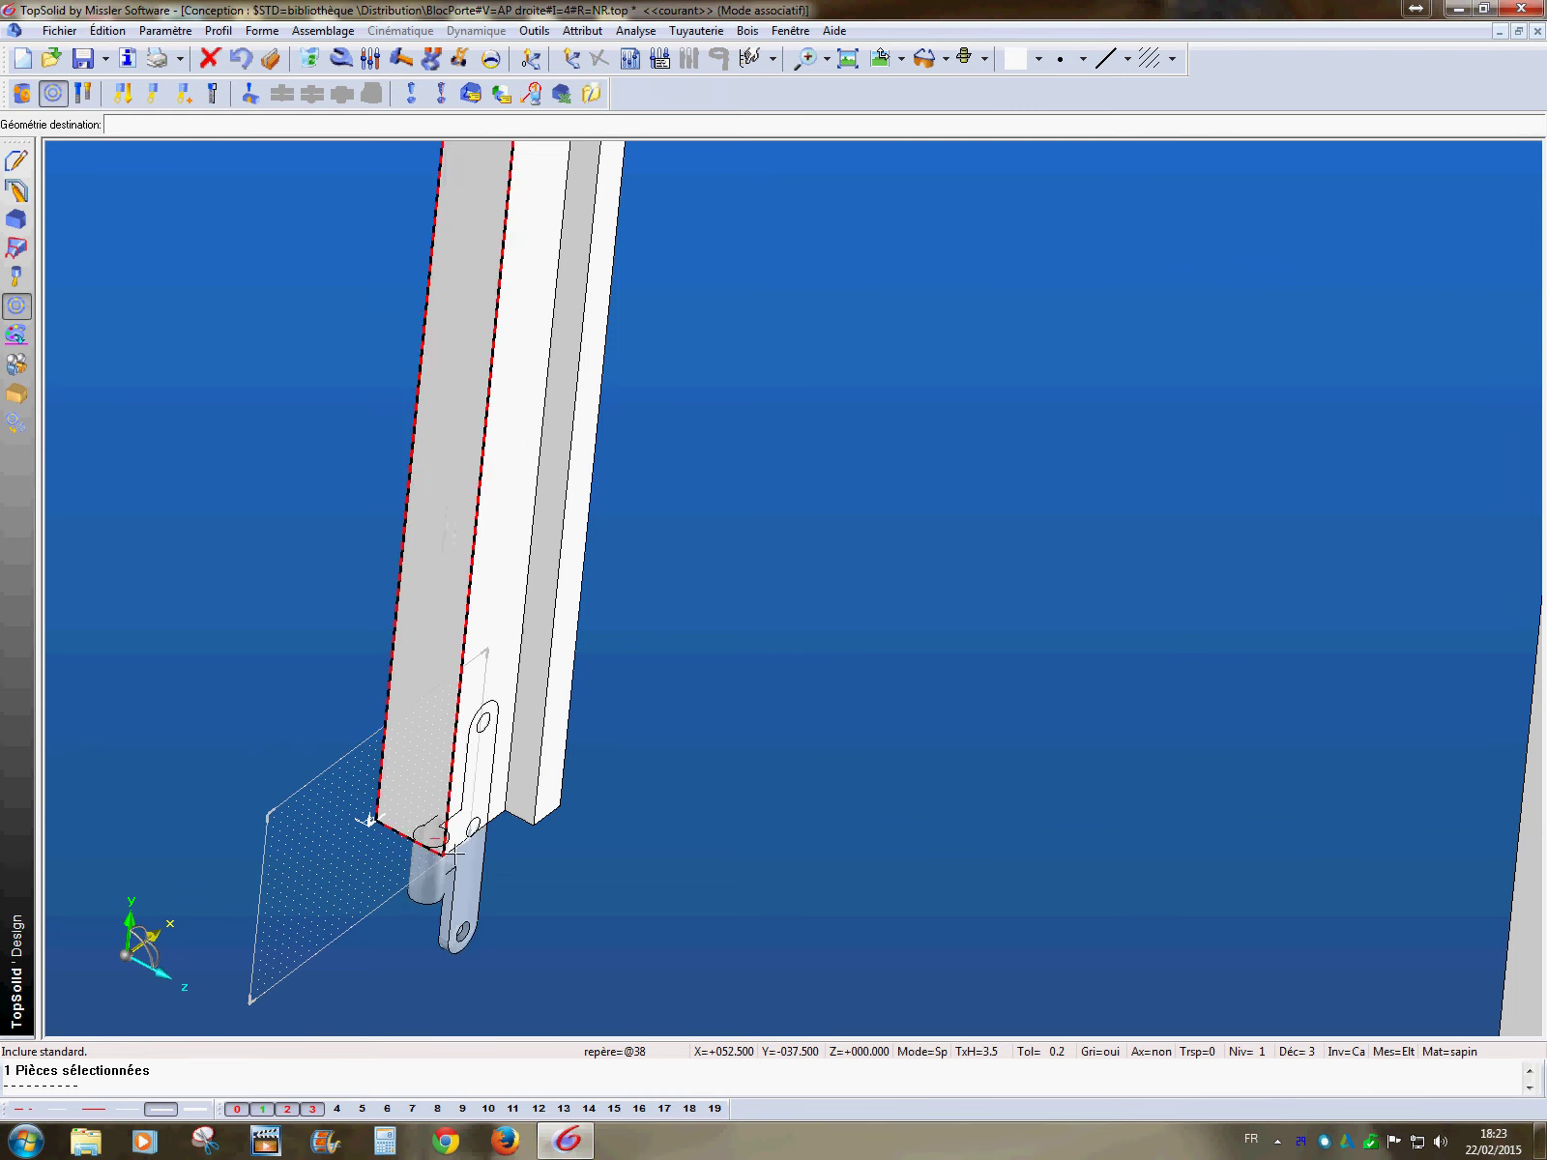
pyautogui.click(455, 853)
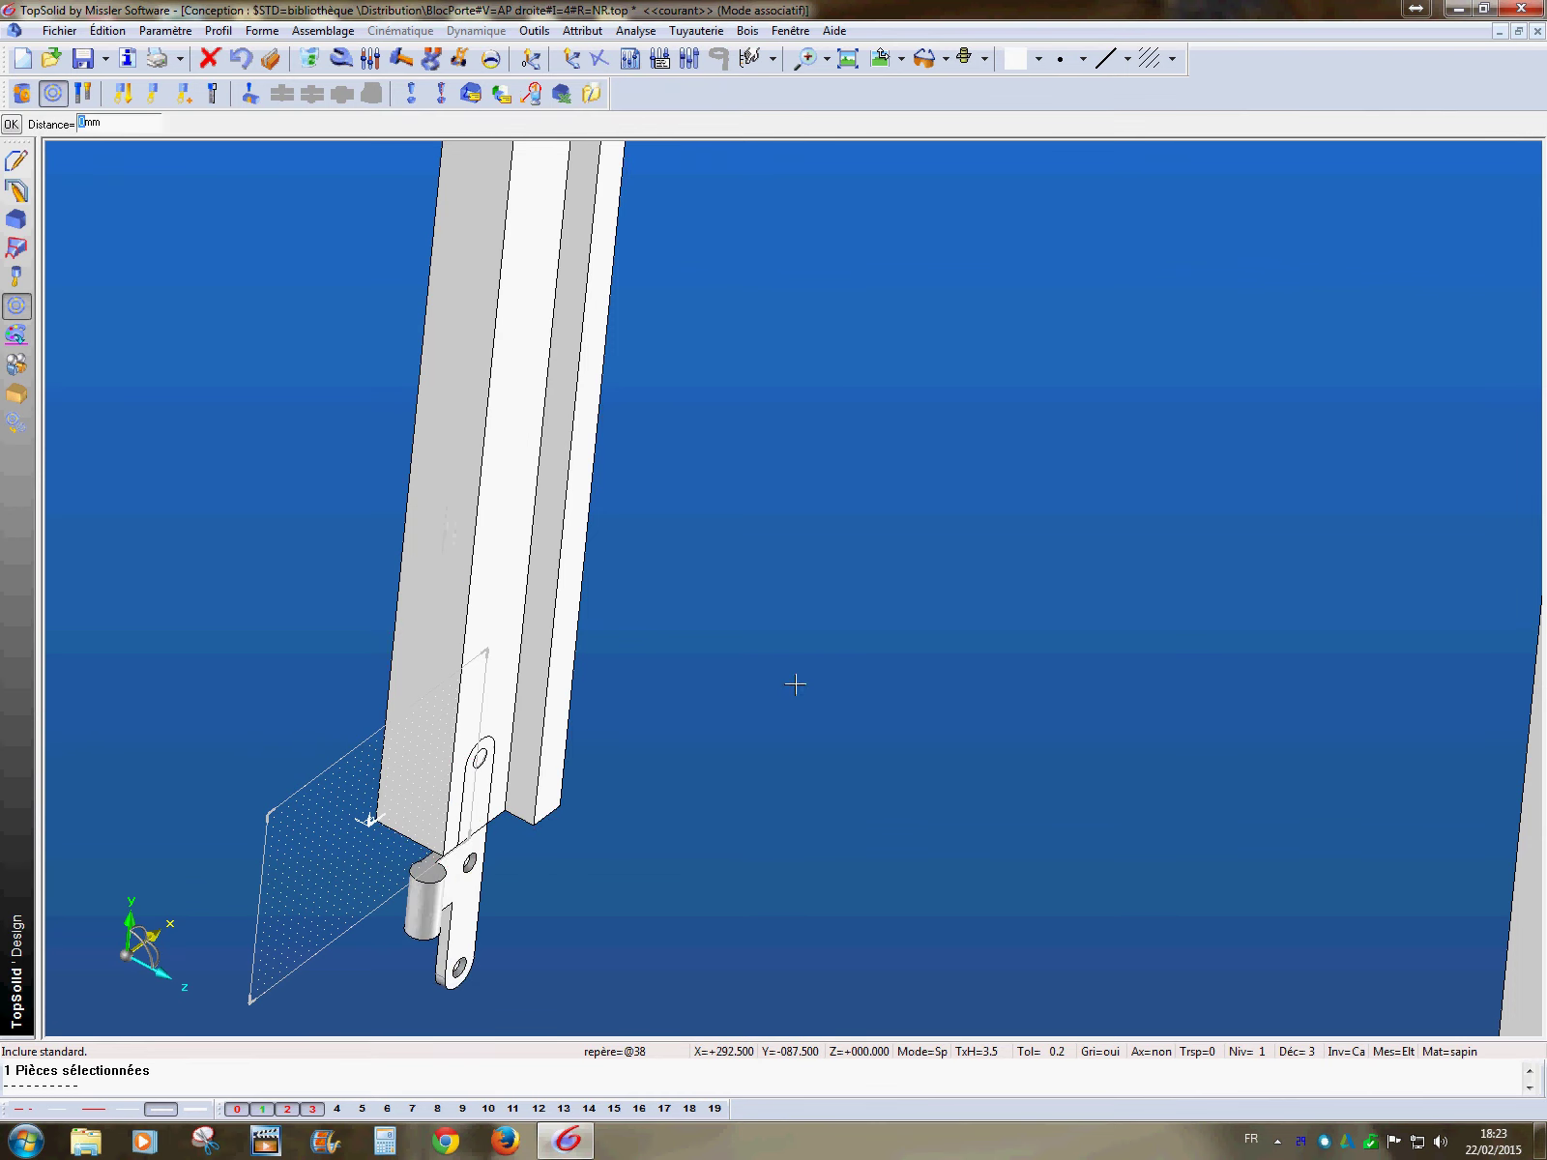
pyautogui.write('200')
pyautogui.press('Return')
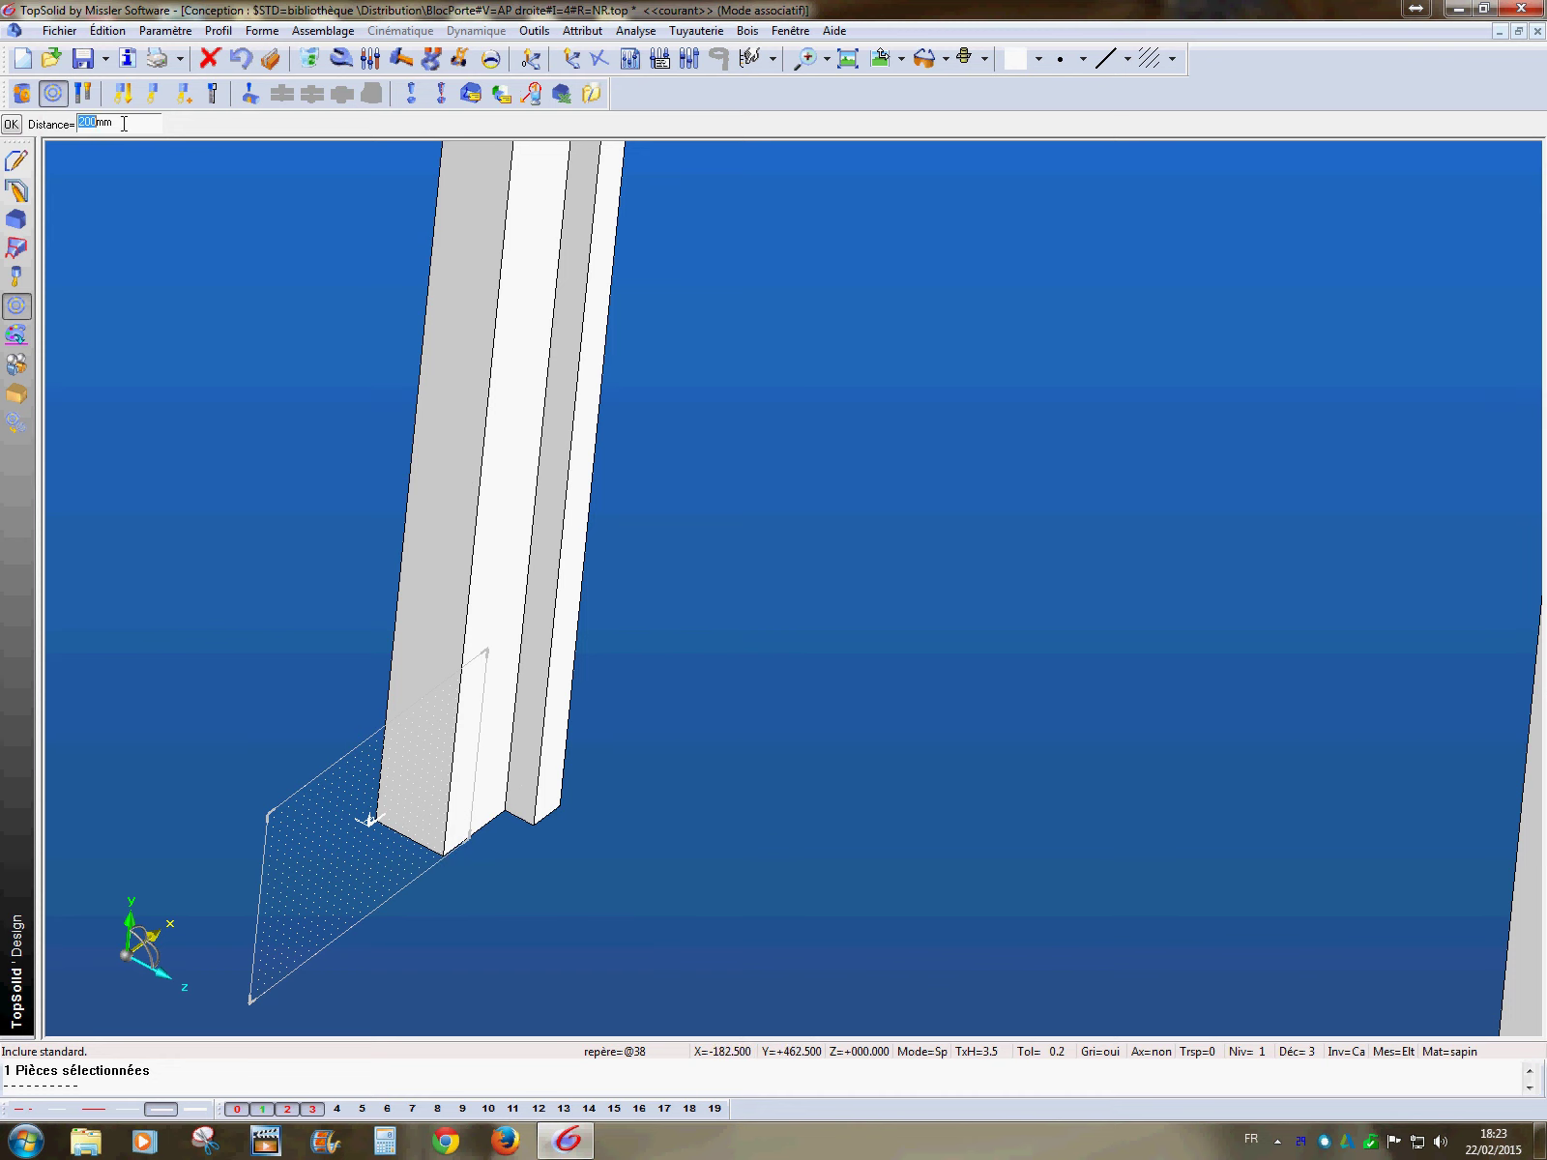
pyautogui.press('BackSpace')
pyautogui.write('-200')
pyautogui.press('Return')
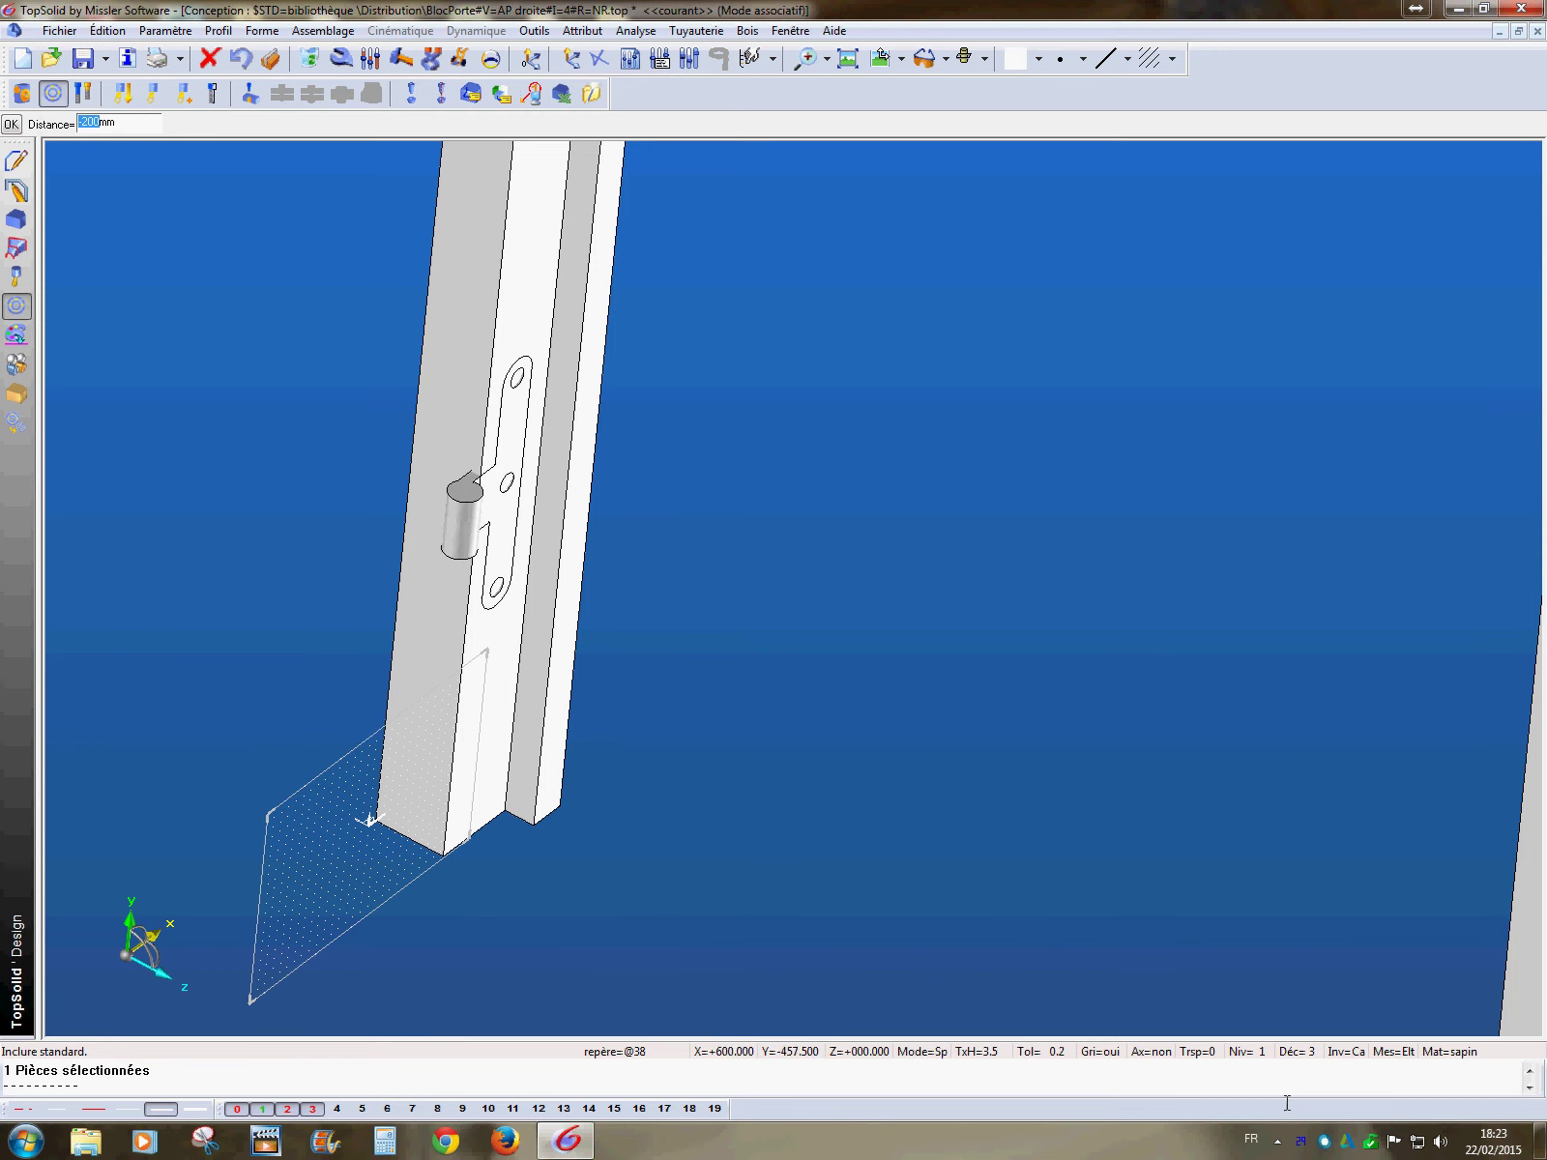
pyautogui.moveTo(1304, 1150)
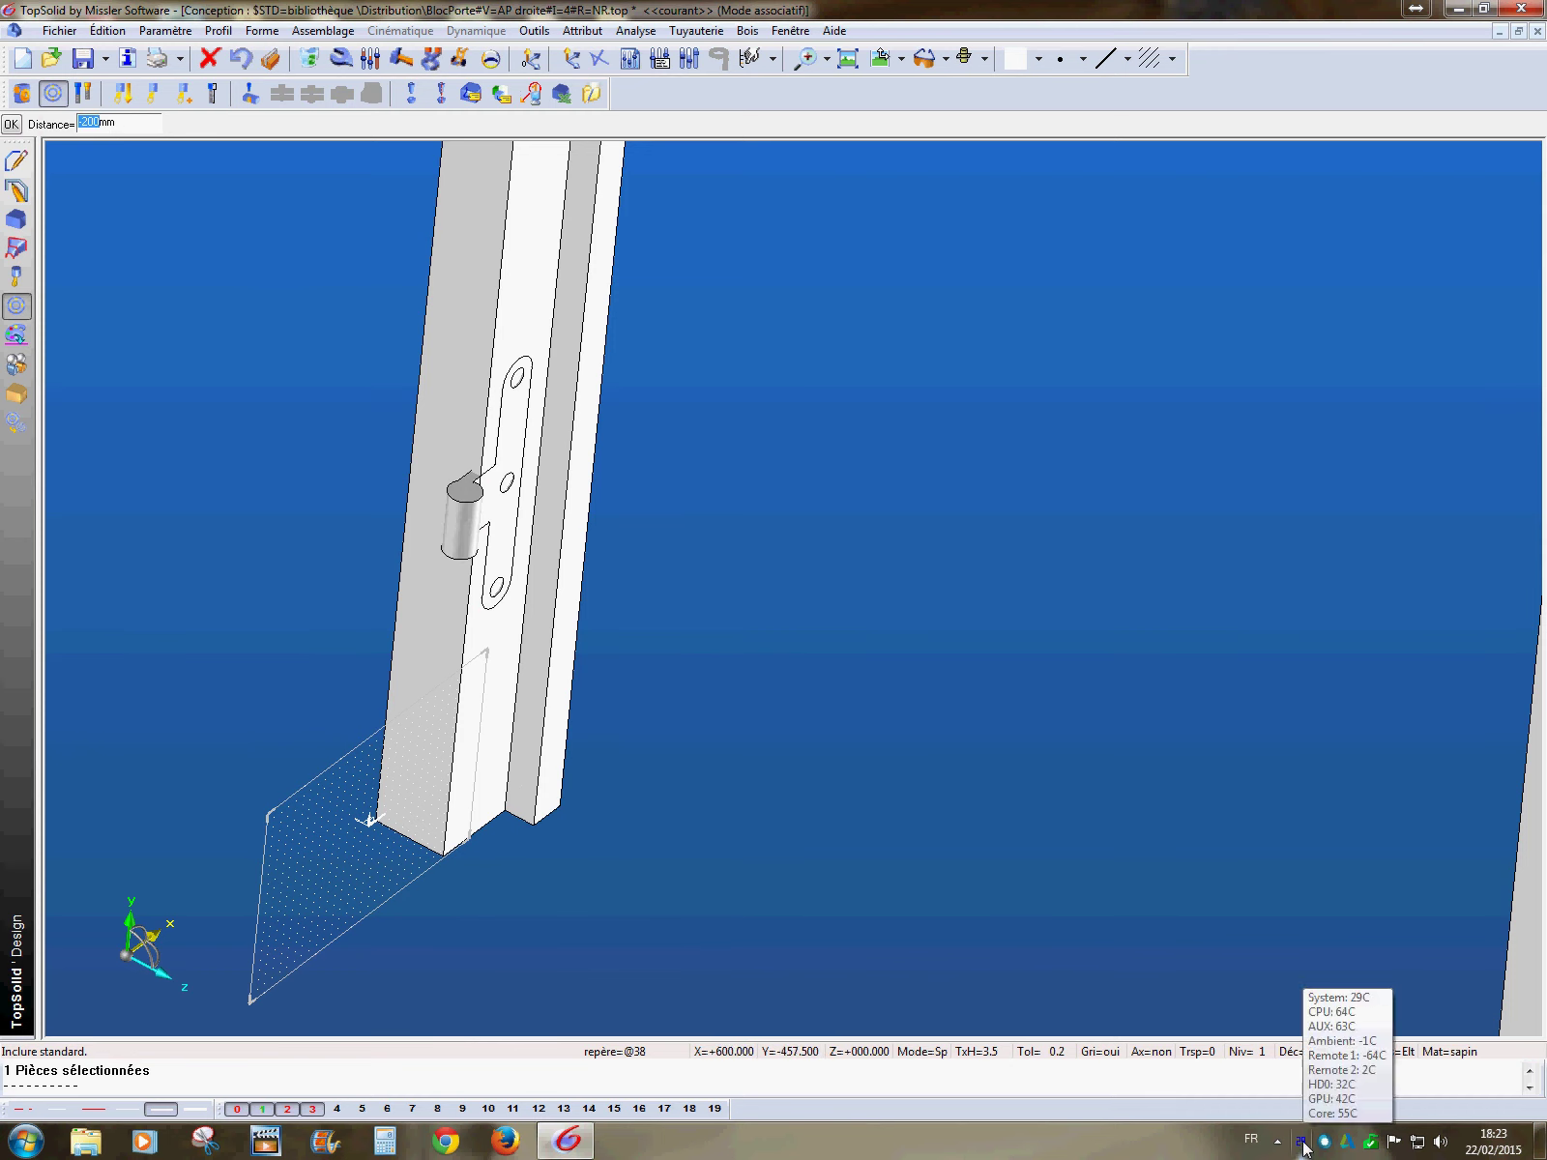
pyautogui.moveTo(669, 530); pyautogui.dragTo(738, 581, button='middle')
pyautogui.scroll(-3, 699, 557)
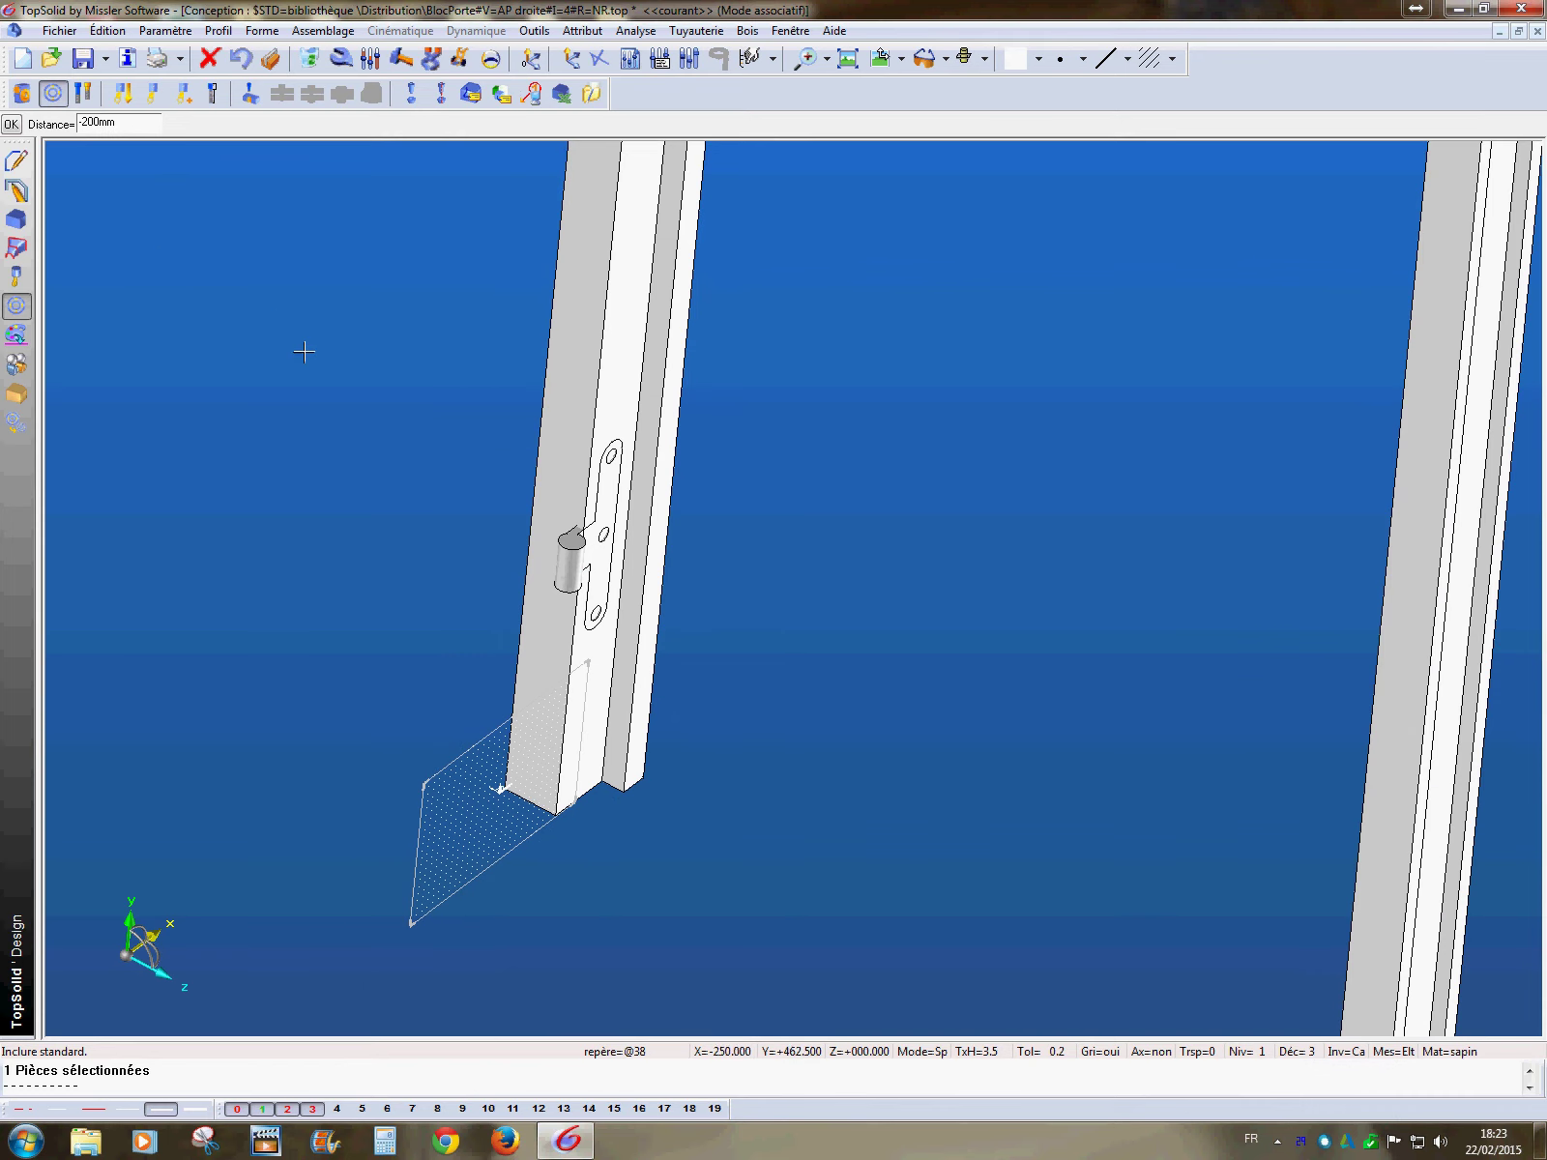
pyautogui.press('Return')
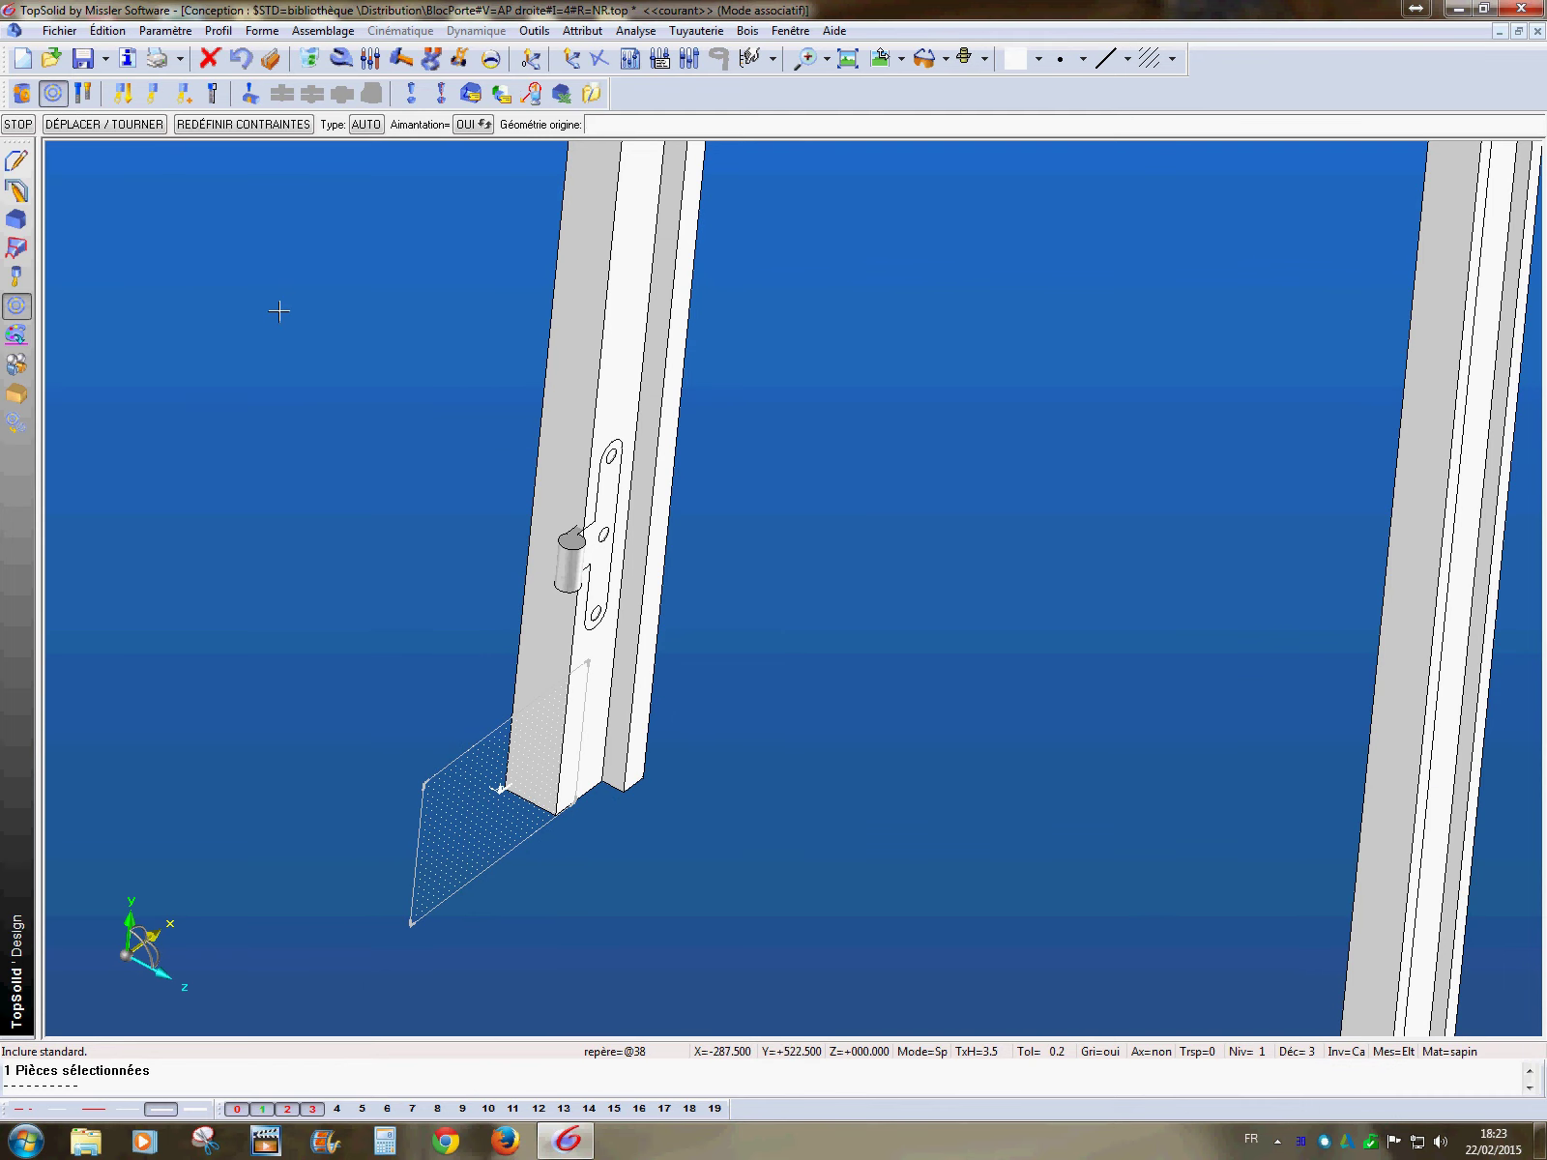
# - Finish positioning the hinge, apply its pocket (POCHE) operation automatically, and end the standard inclusion
pyautogui.press('Return')
pyautogui.click(76, 126)
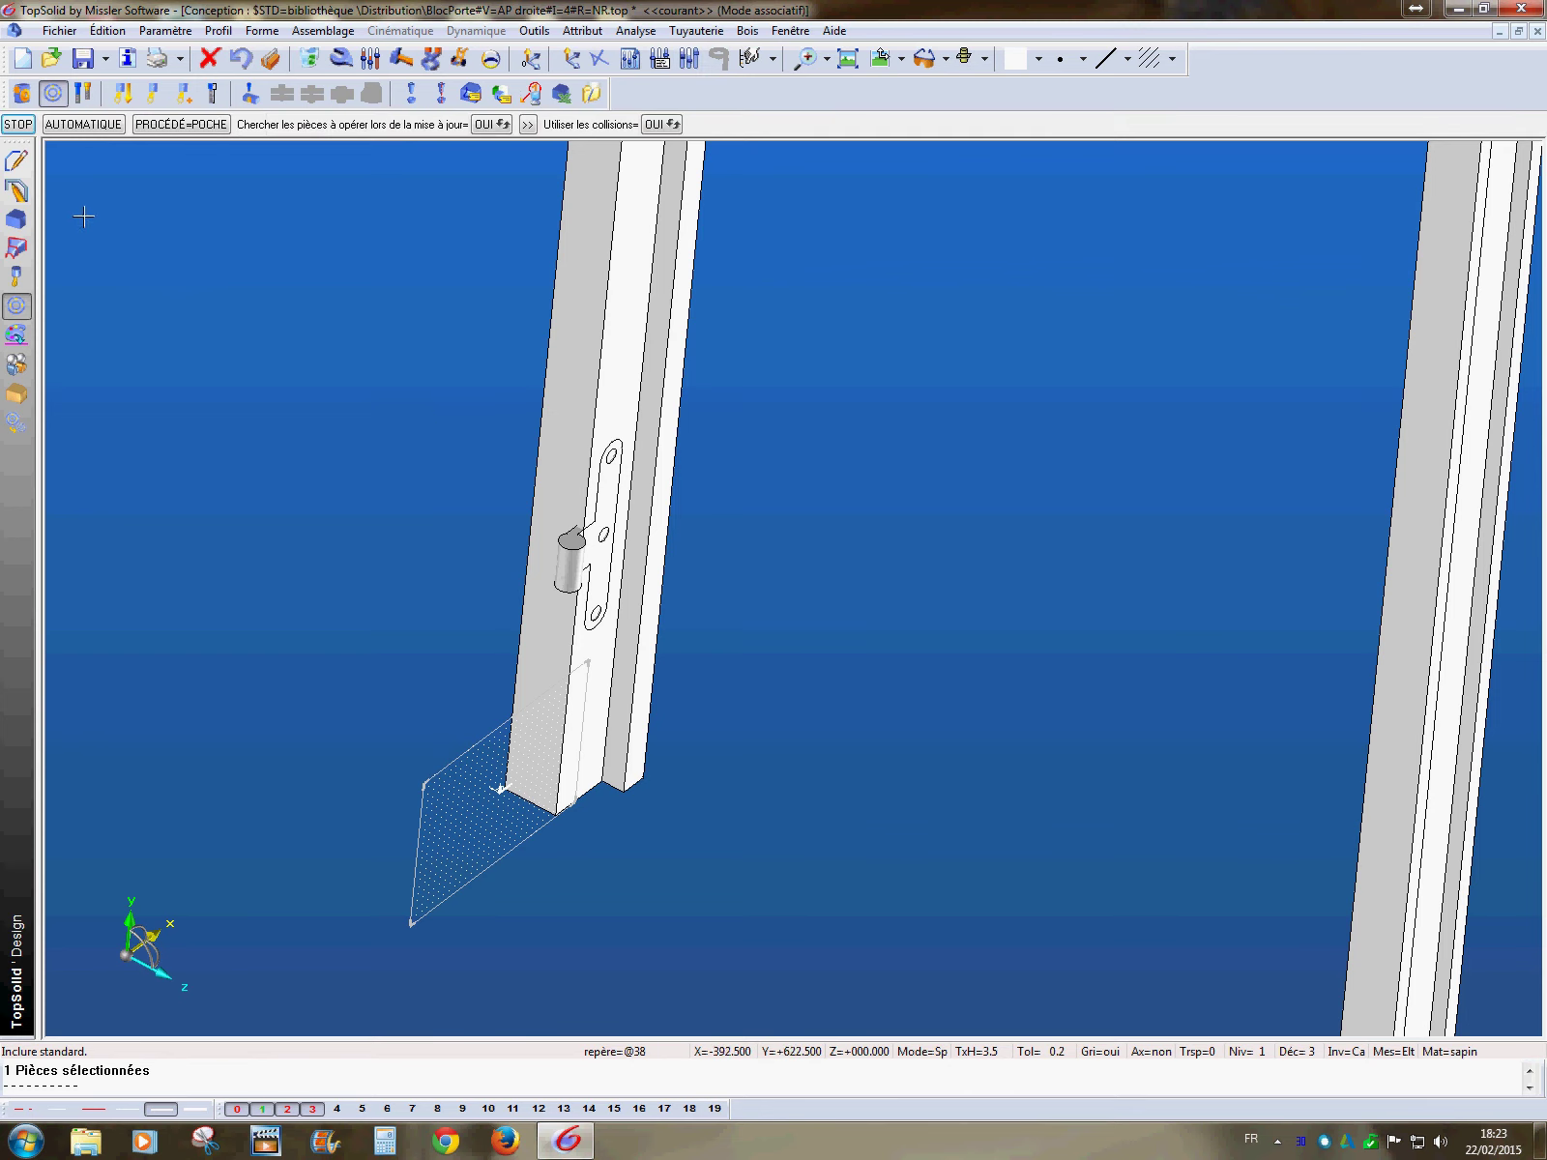
pyautogui.click(83, 123)
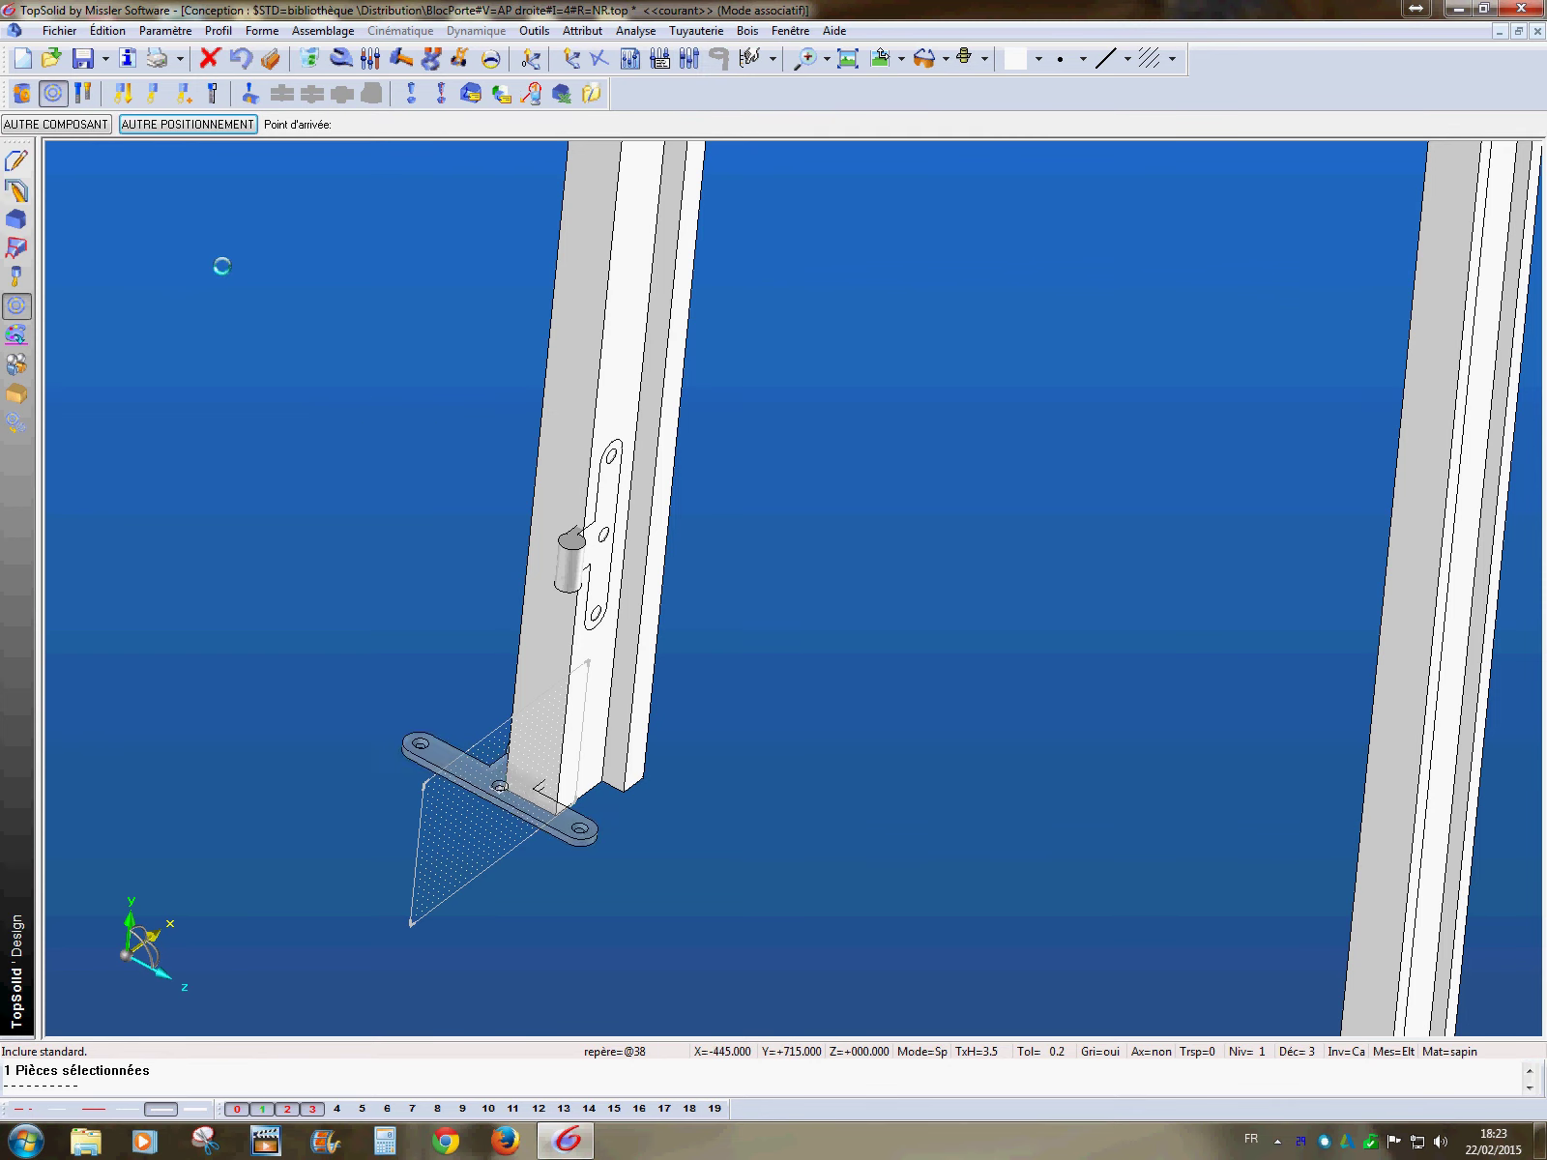
pyautogui.click(416, 612)
pyautogui.scroll(-3, 436, 611)
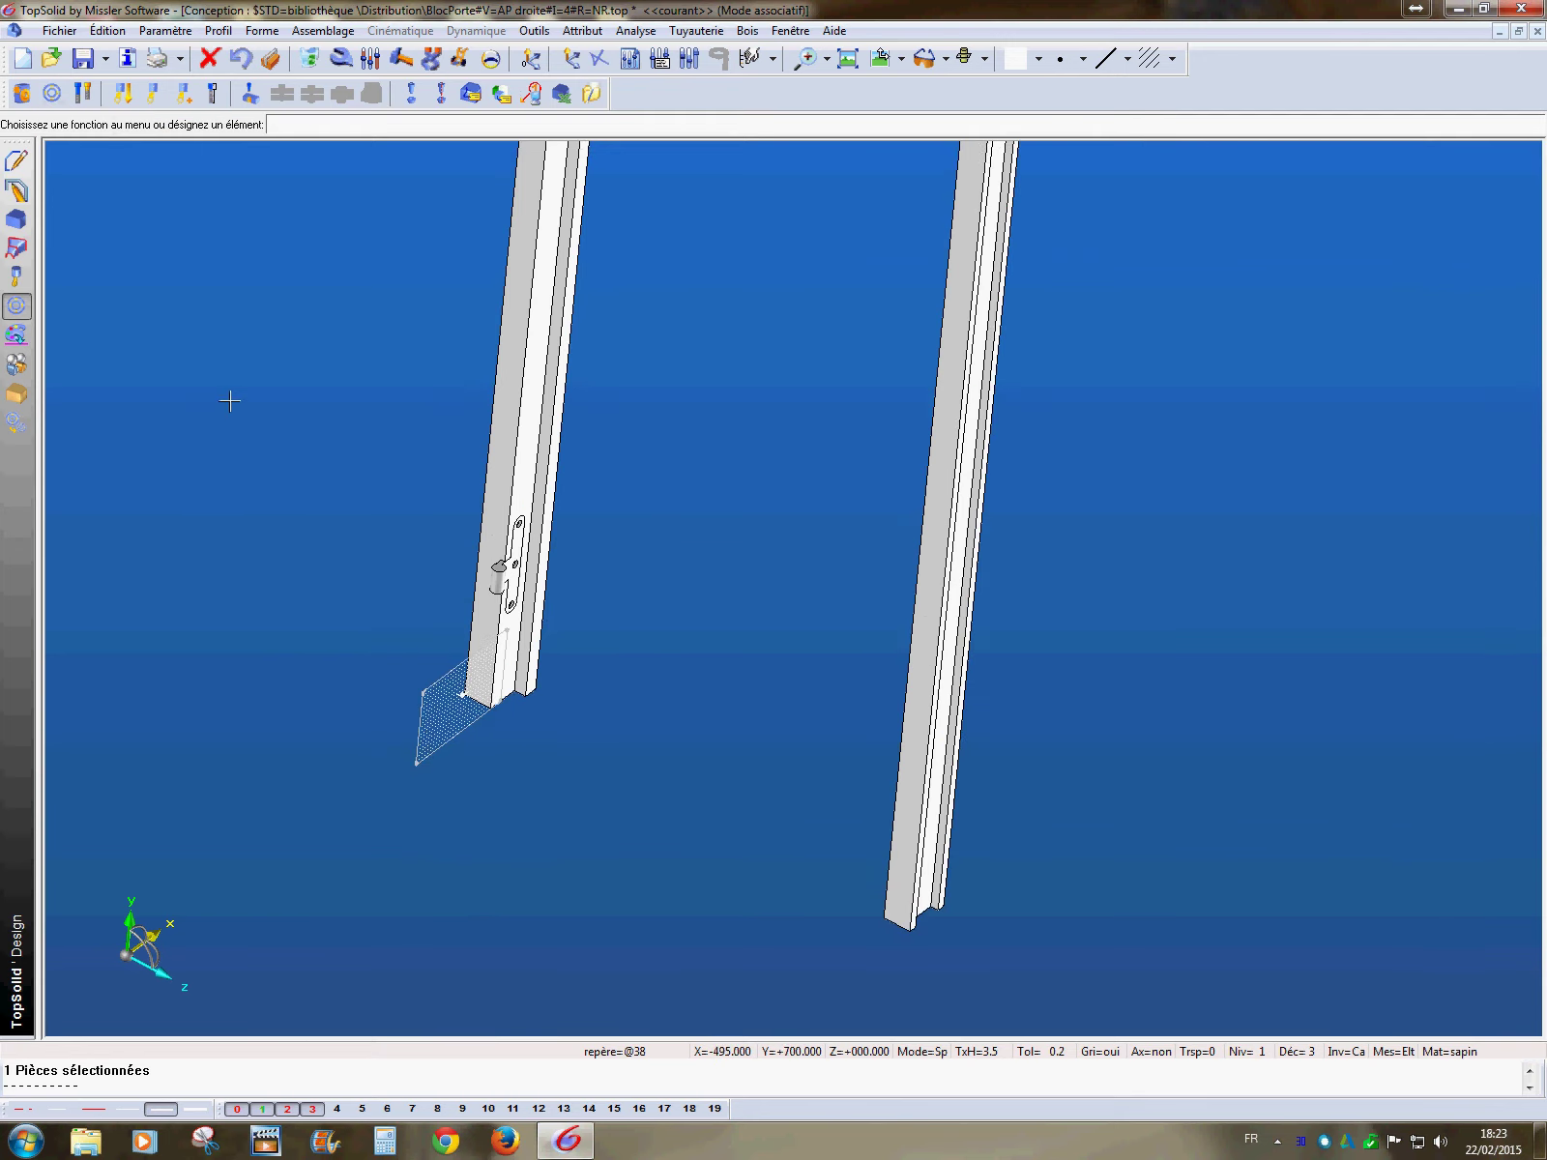
pyautogui.moveTo(229, 401); pyautogui.dragTo(358, 528, button='middle')
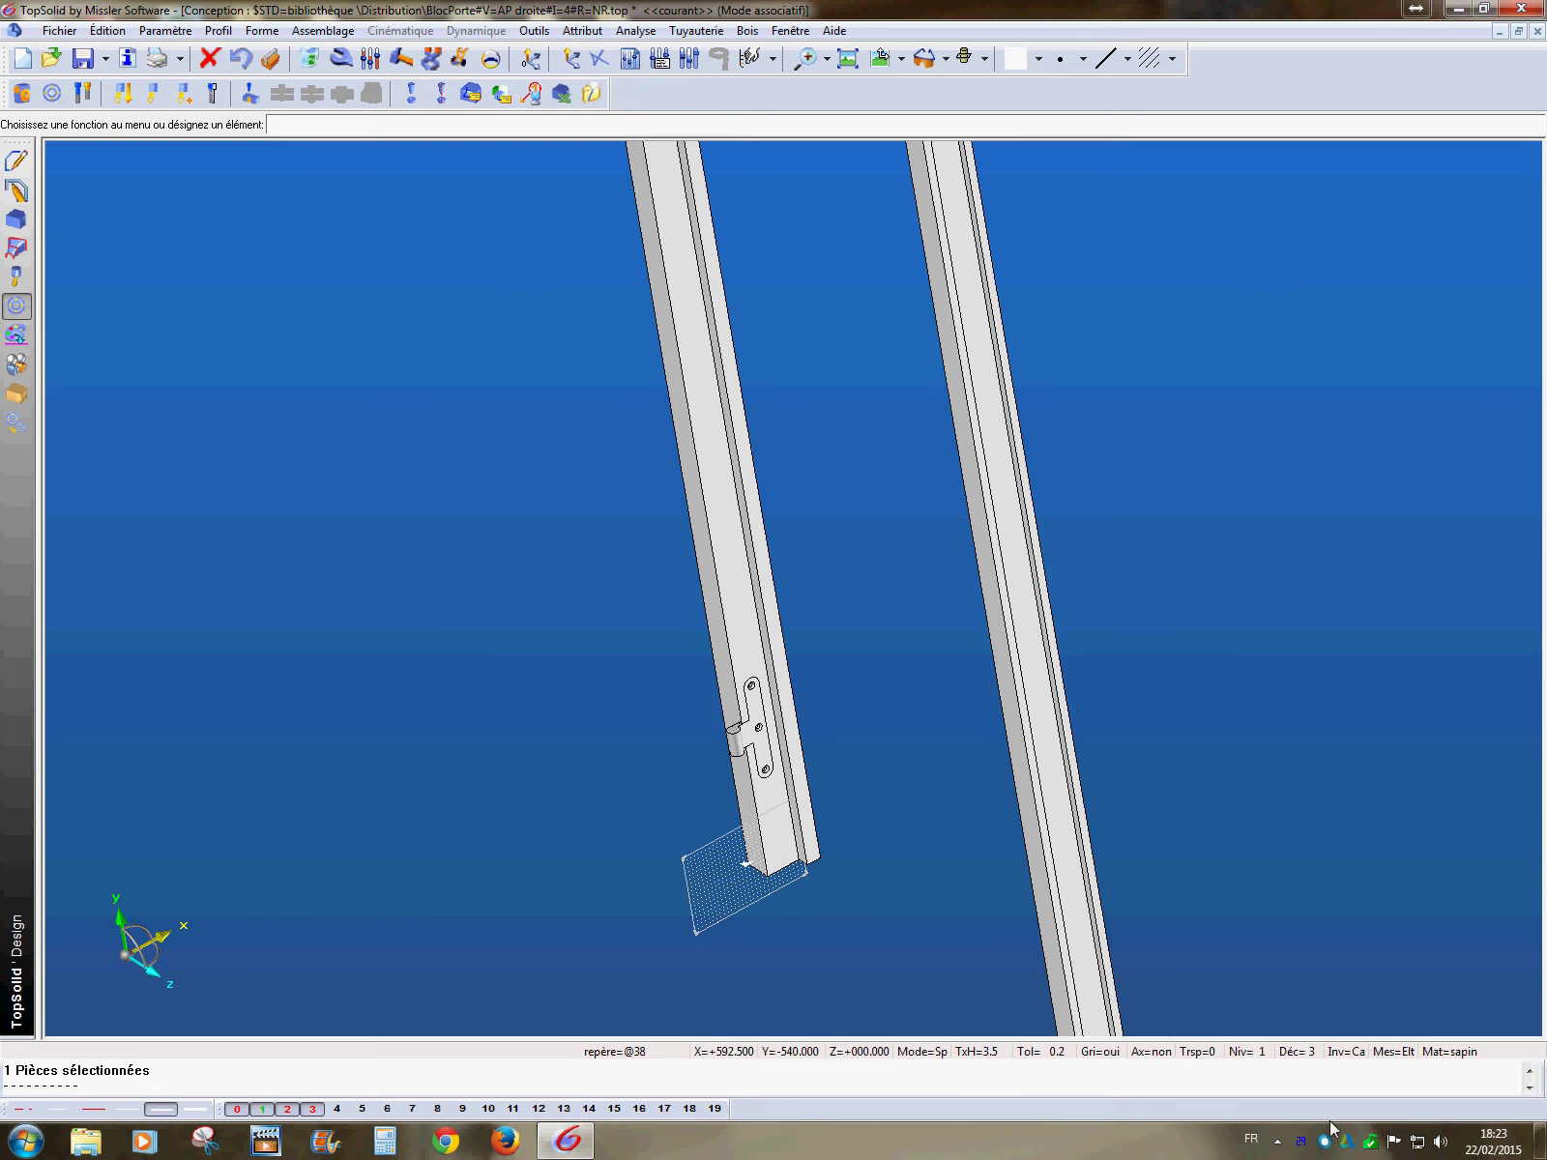
pyautogui.moveTo(1302, 1147)
pyautogui.moveTo(215, 329); pyautogui.dragTo(210, 222, button='middle')
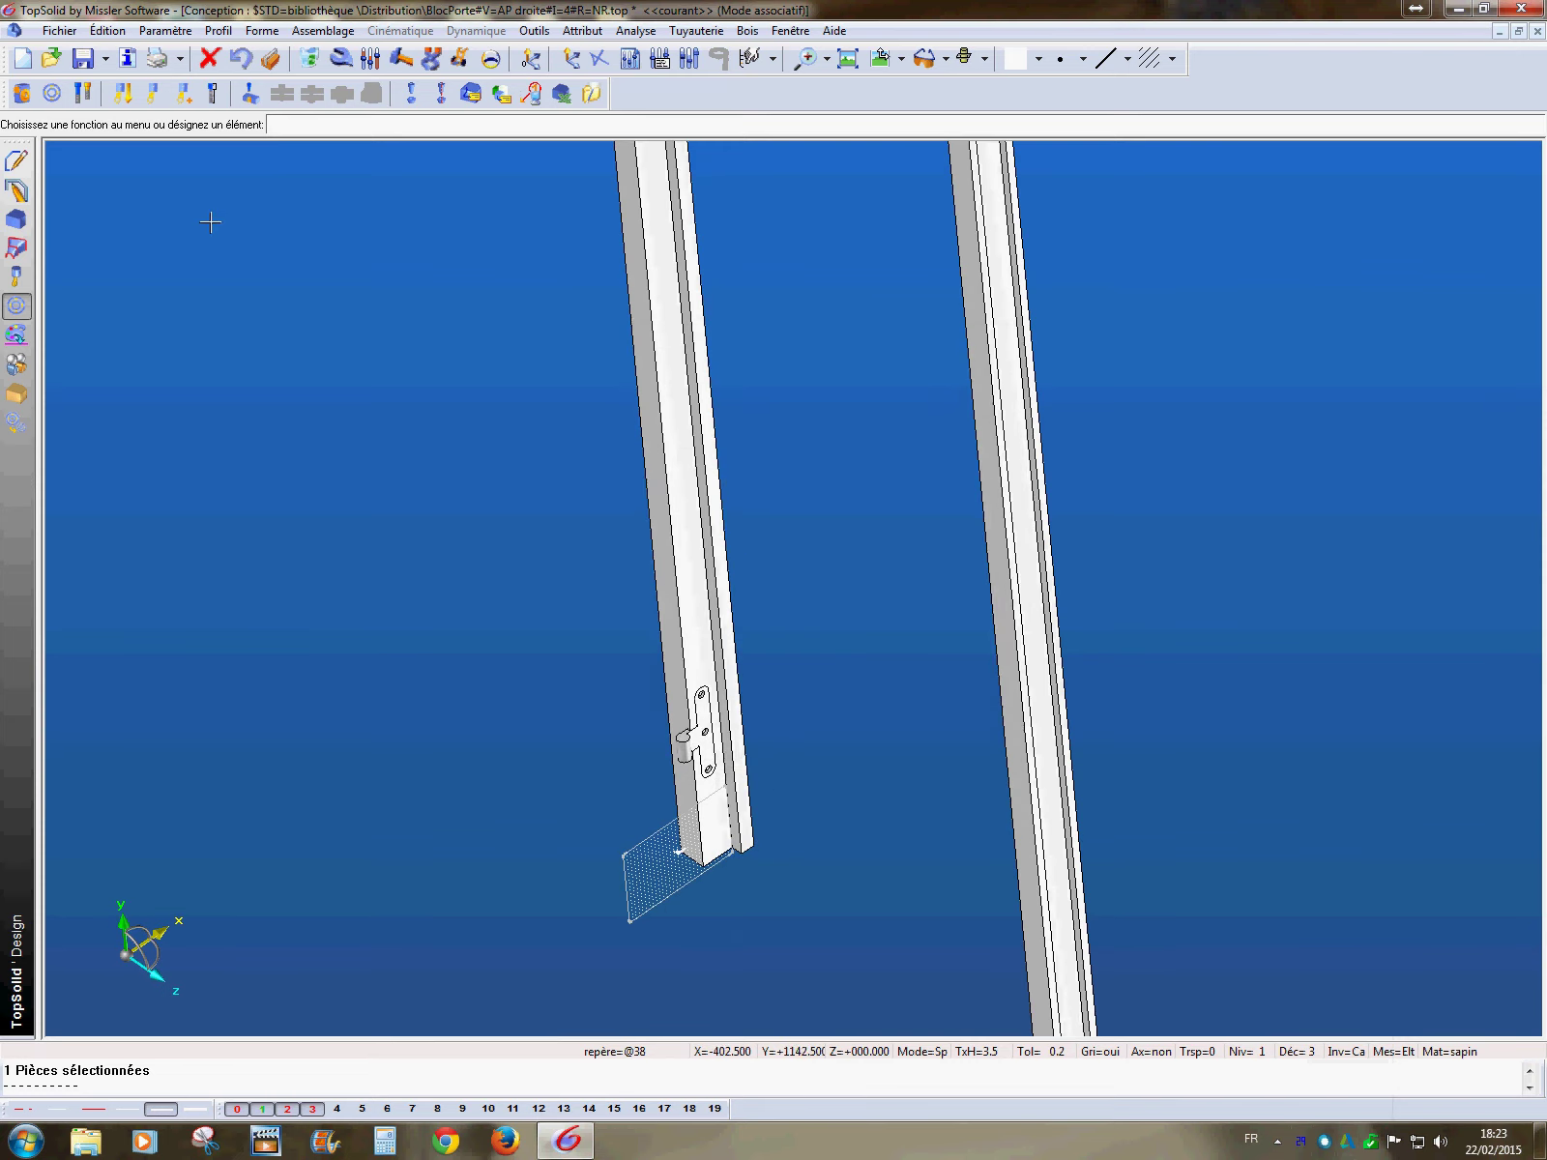
pyautogui.click(52, 93)
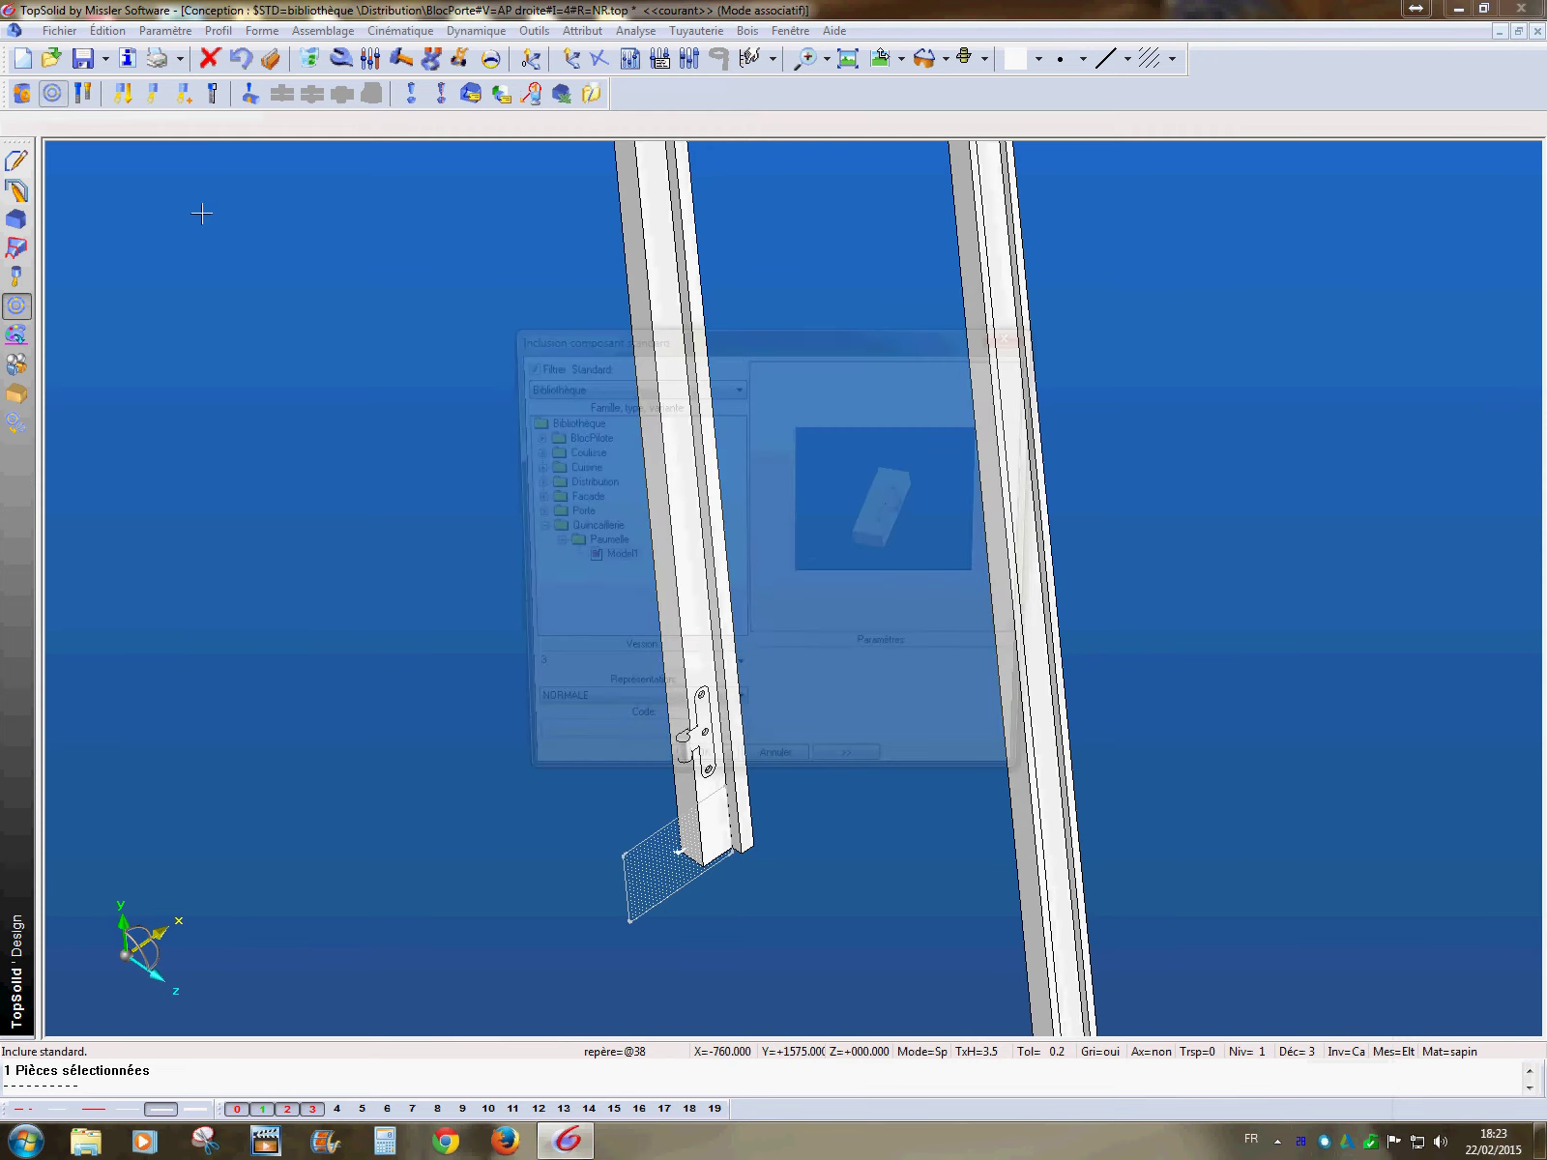
pyautogui.click(526, 514)
pyautogui.click(544, 529)
pyautogui.click(614, 547)
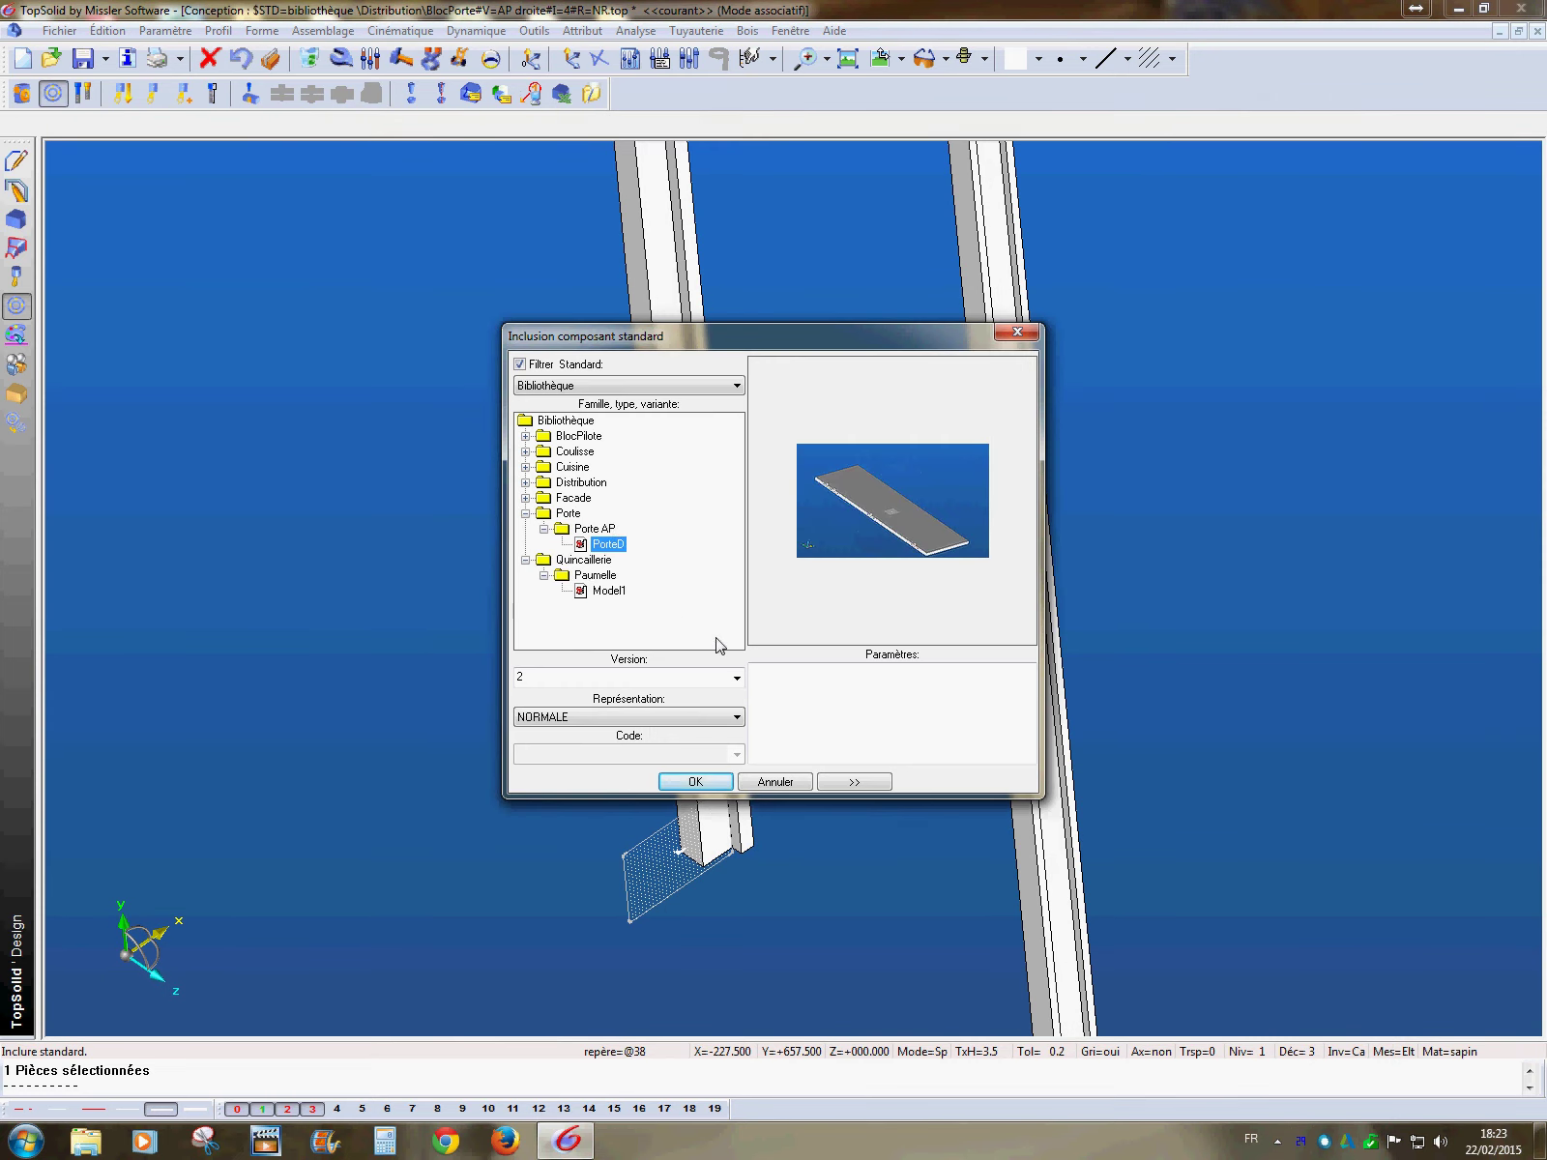
pyautogui.click(705, 789)
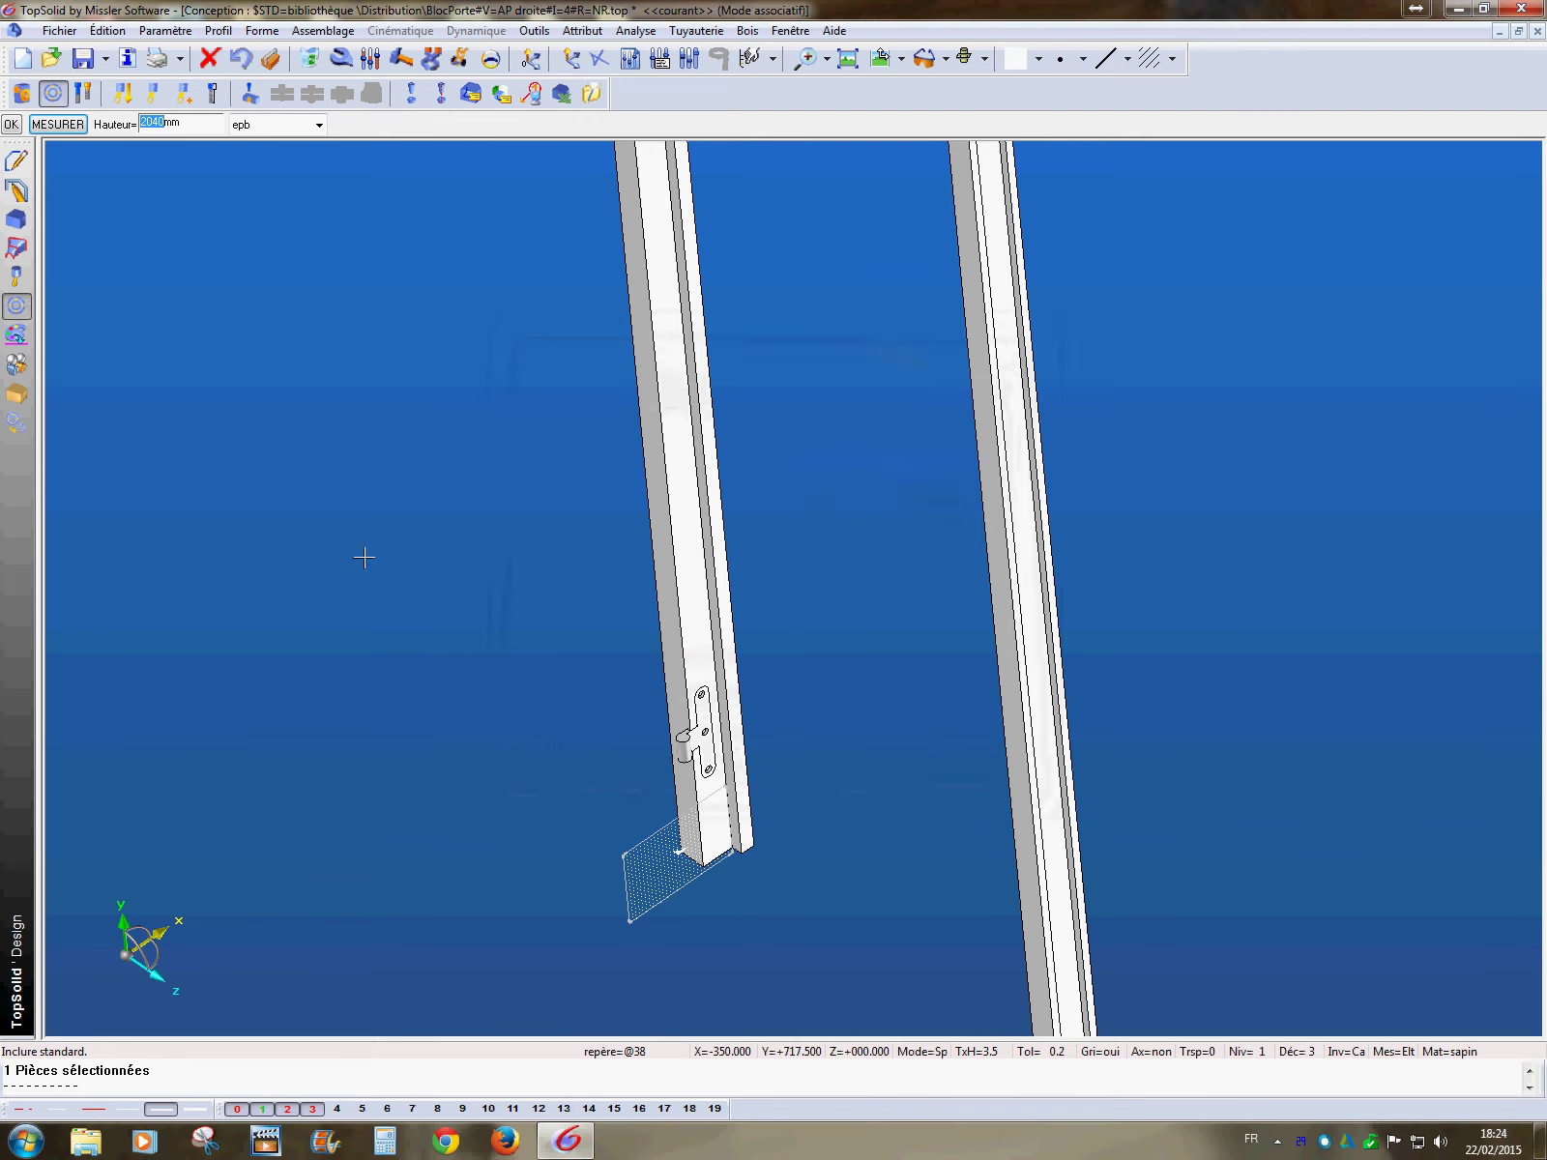
pyautogui.moveTo(374, 345); pyautogui.dragTo(377, 539, button='middle')
pyautogui.scroll(-3, 377, 532)
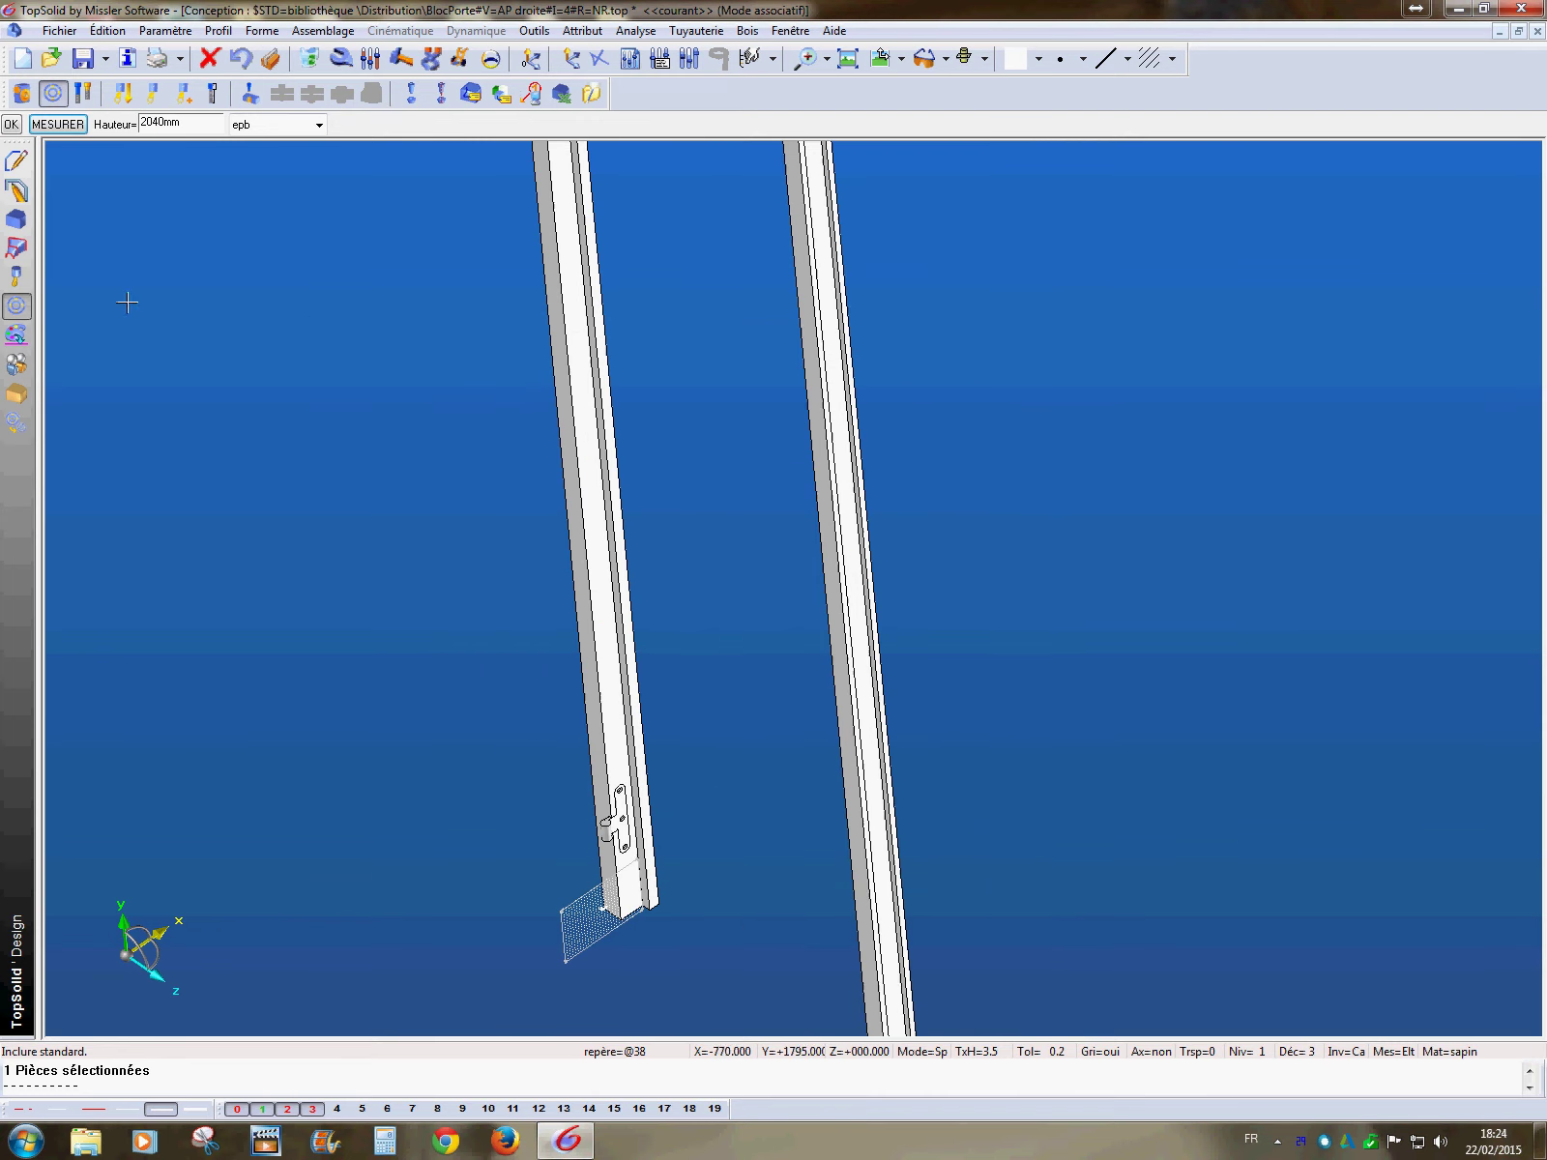
# - Show the model's entity tree and expand its parameters to check the names available for sizing the door
pyautogui.doubleClick(56, 382)
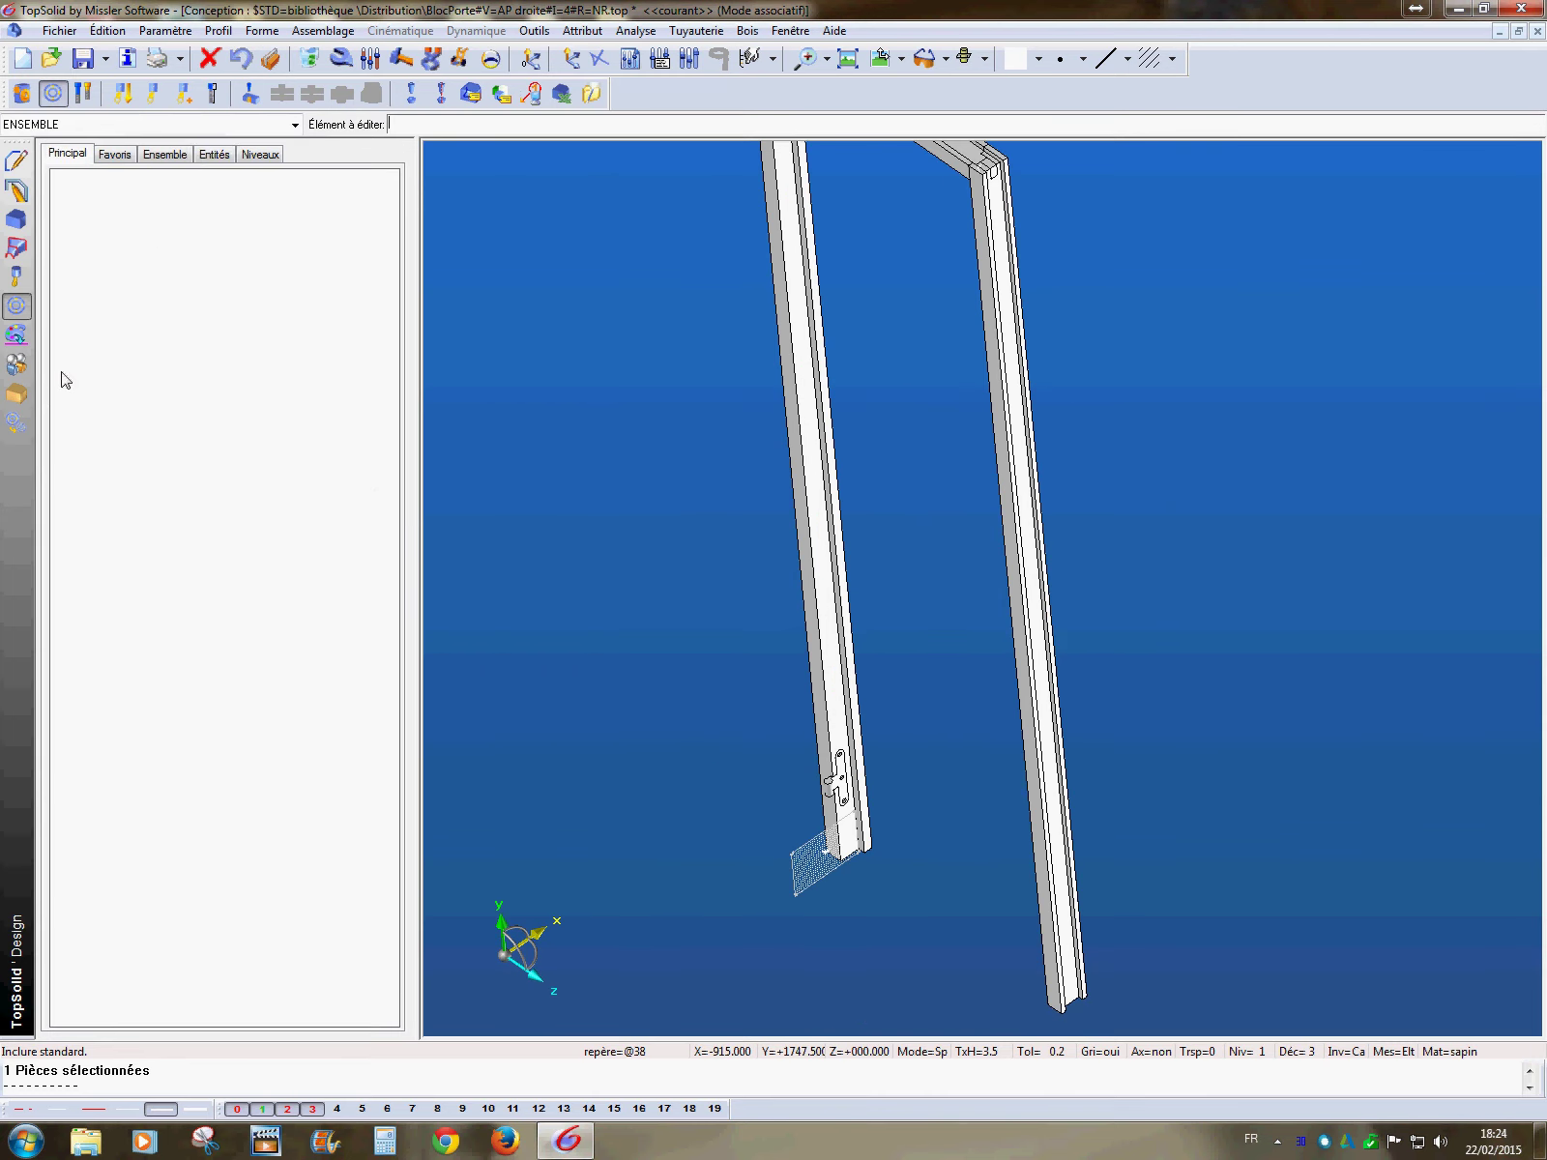
pyautogui.click(210, 154)
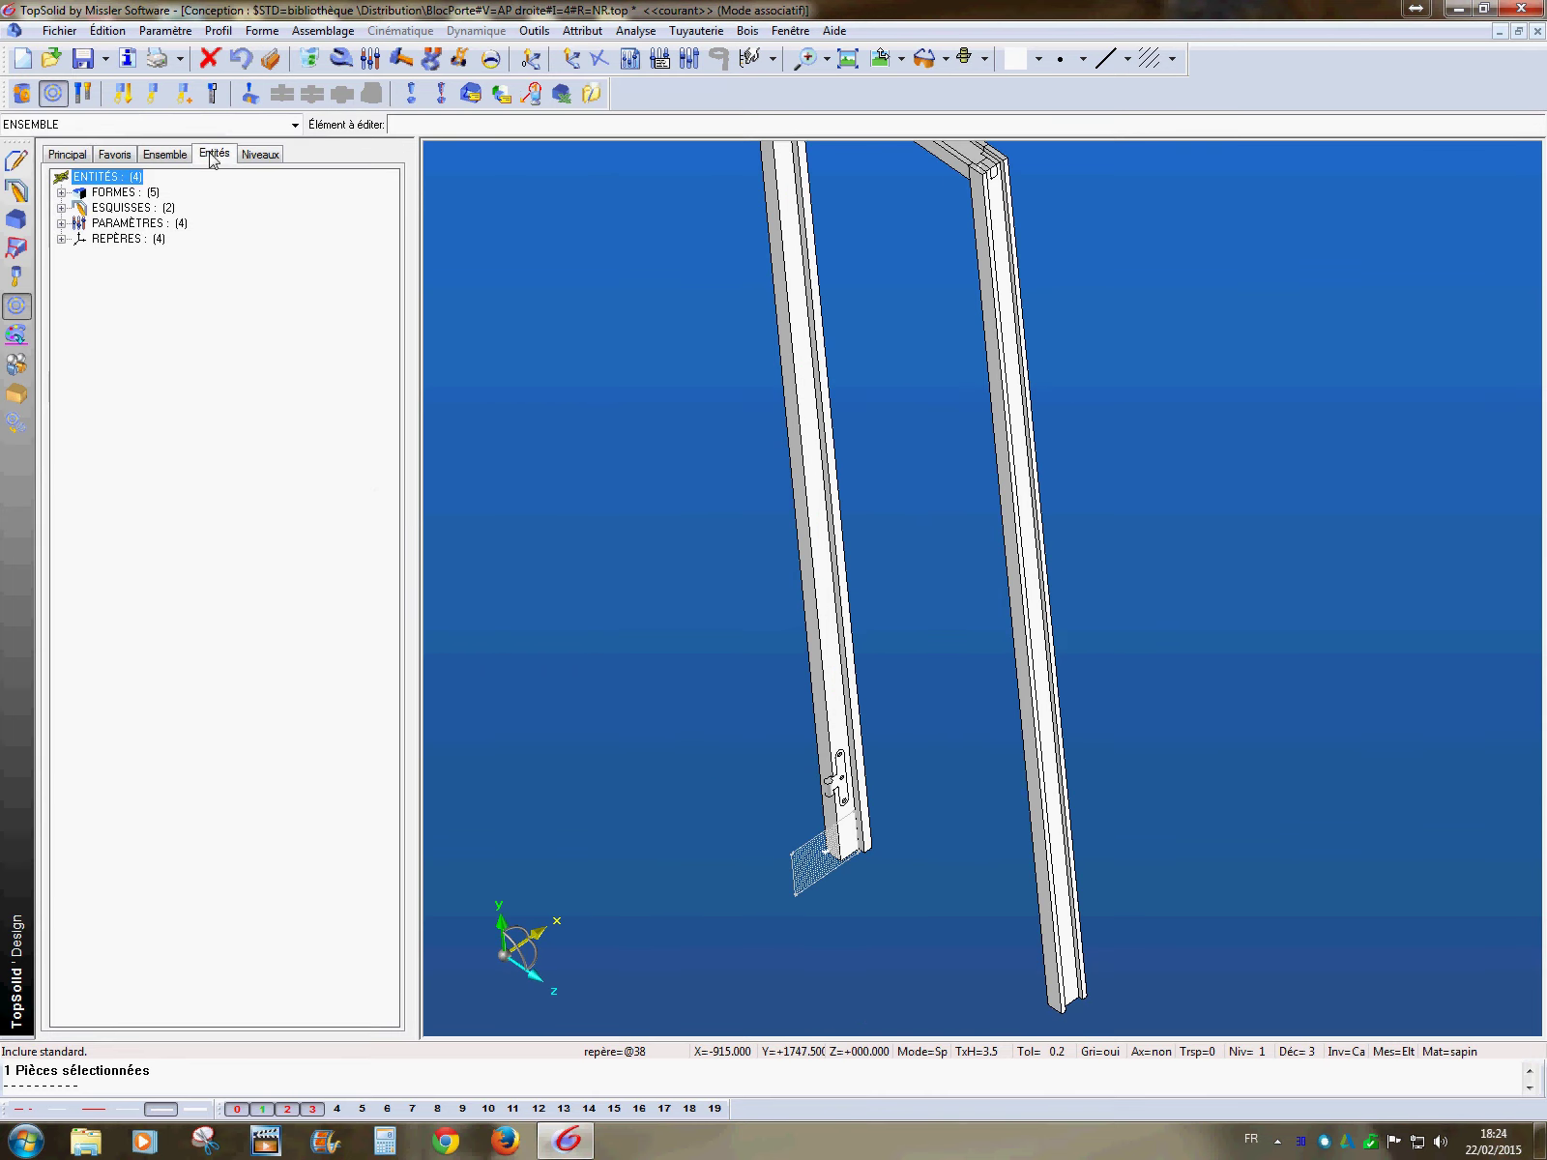
pyautogui.click(61, 223)
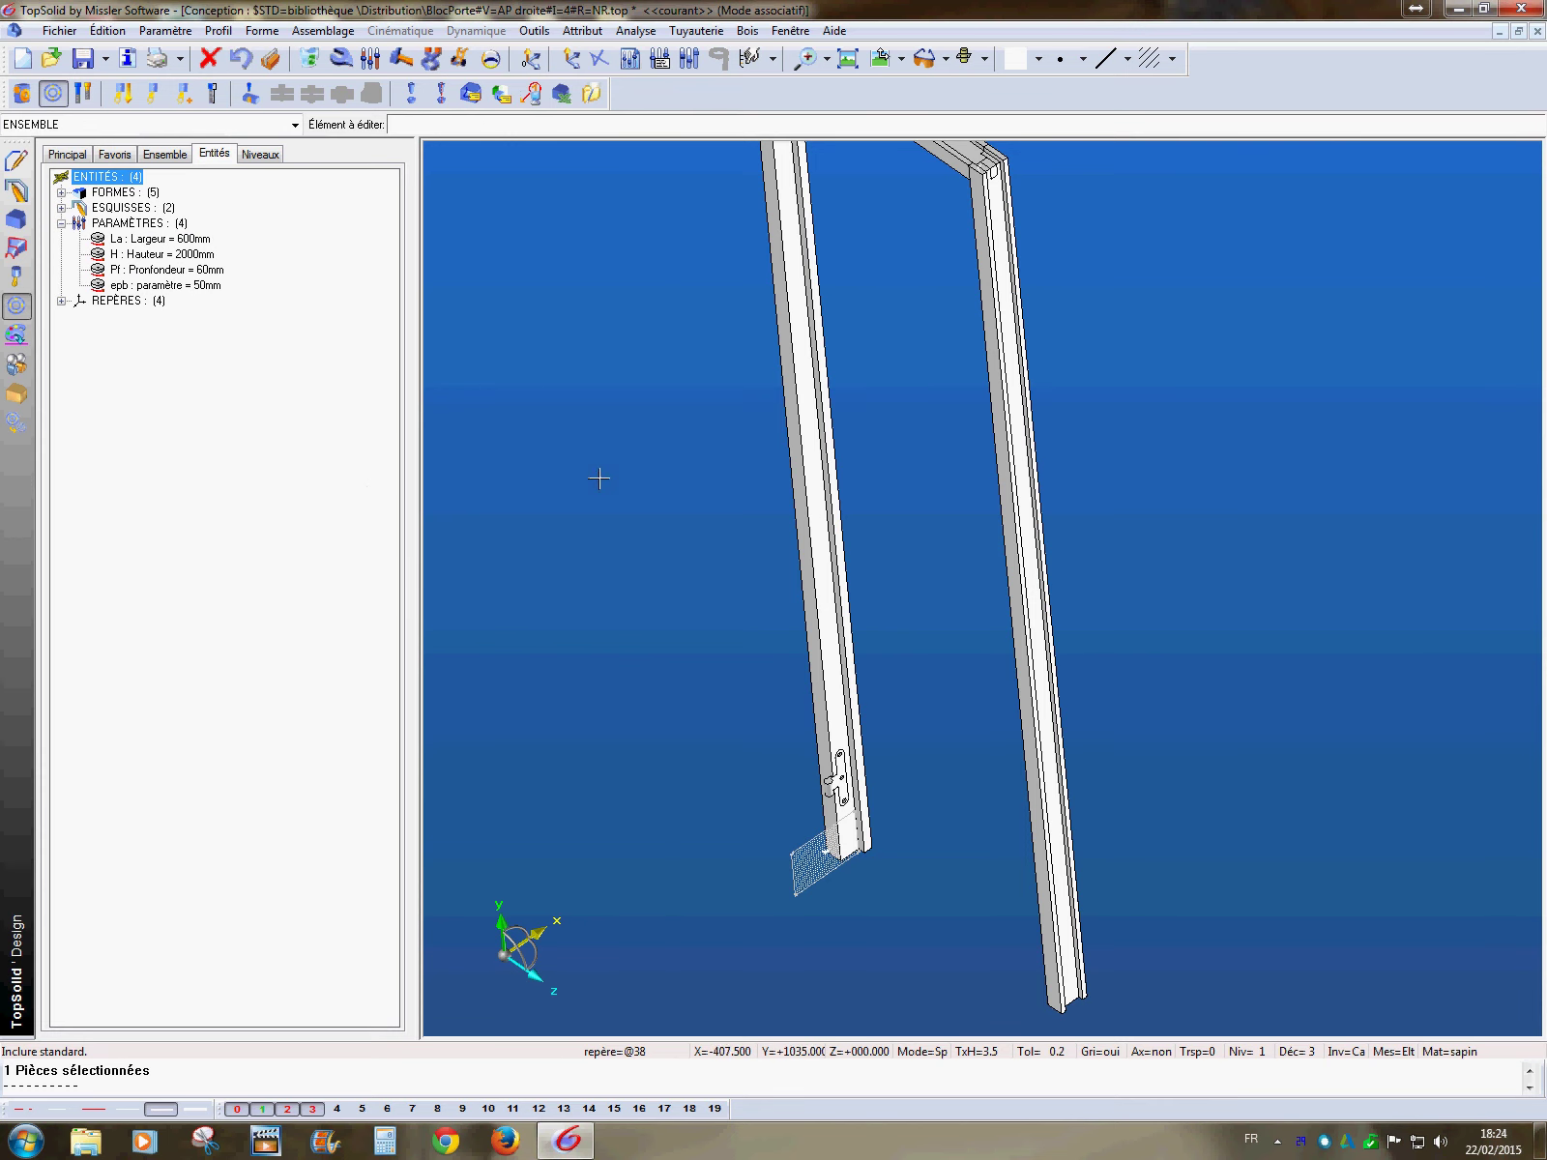
pyautogui.moveTo(577, 491); pyautogui.dragTo(633, 559, button='middle')
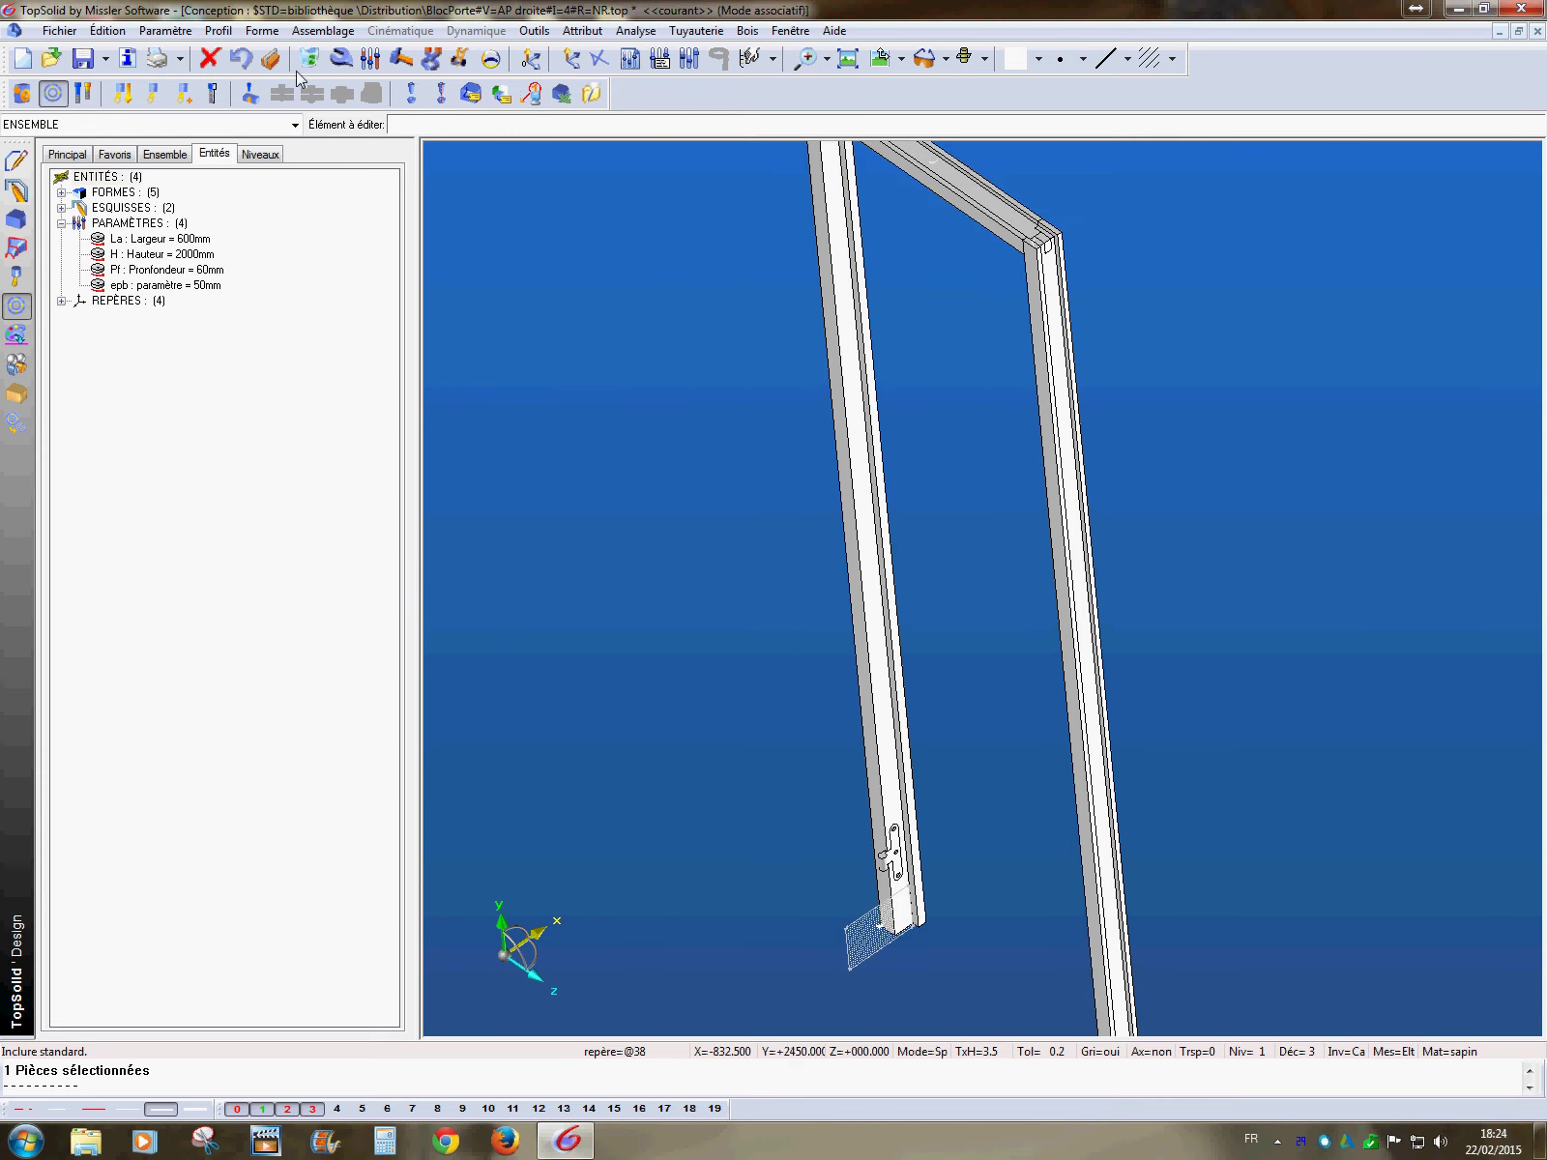
pyautogui.click(54, 94)
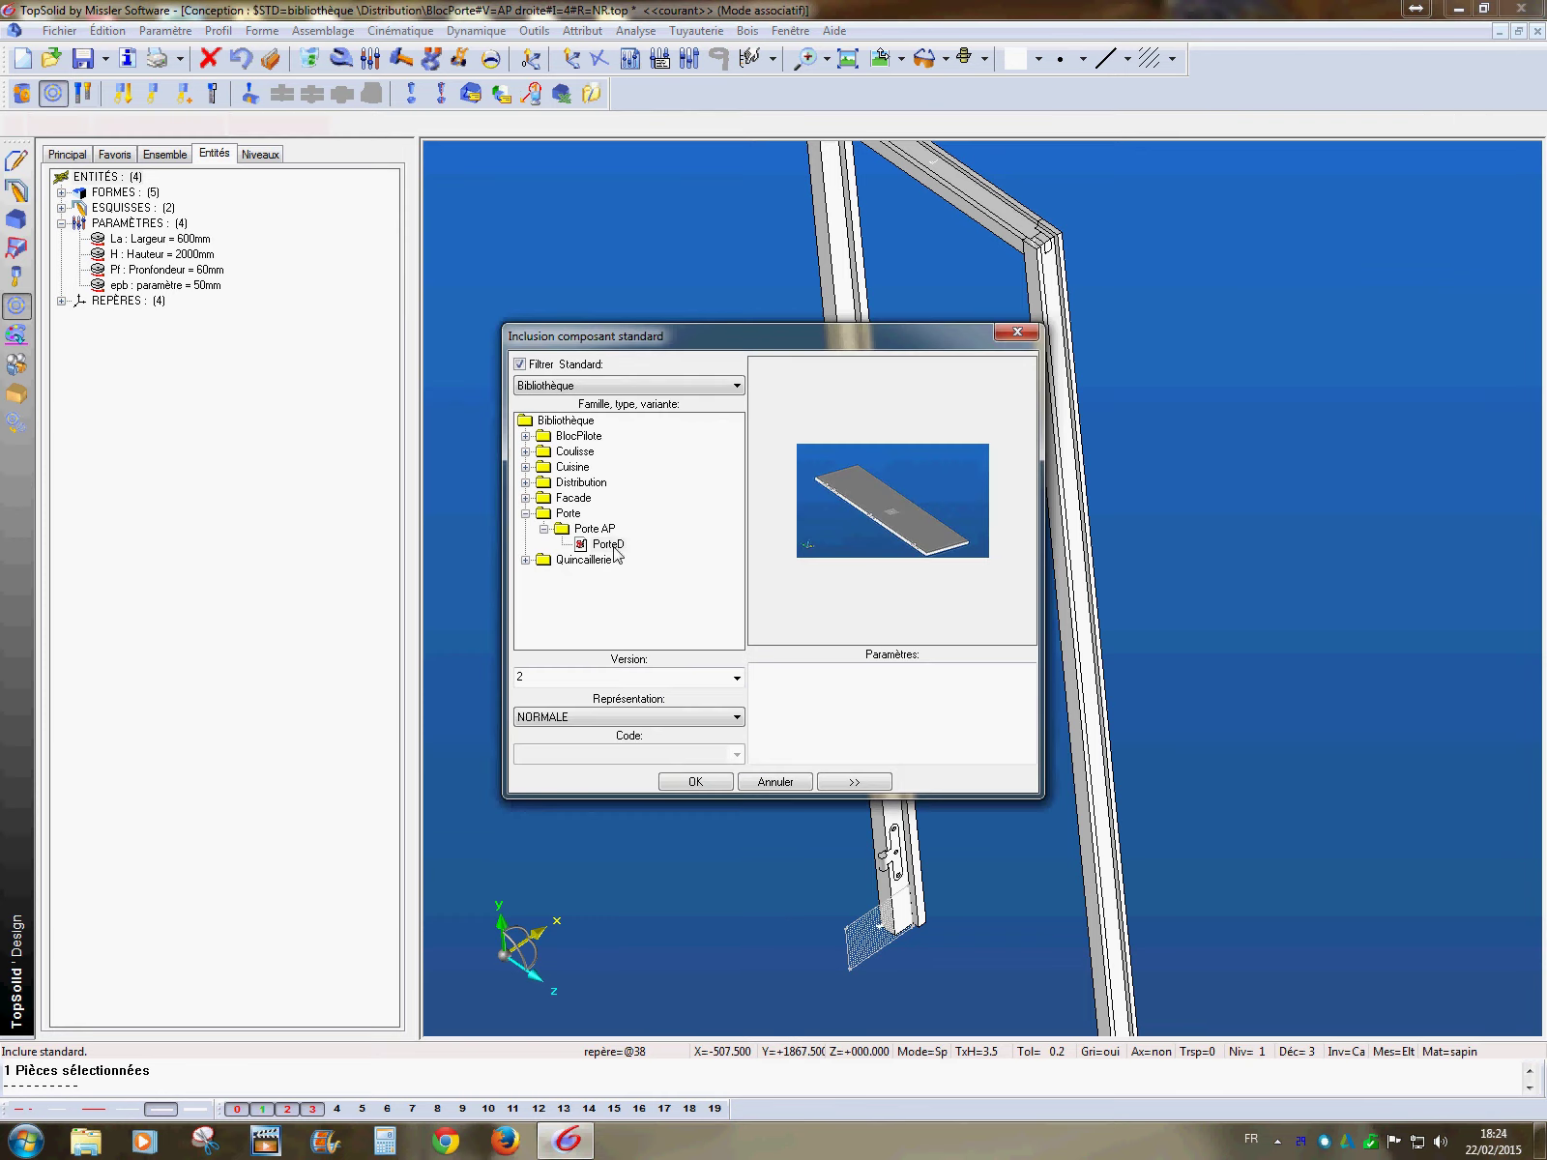
pyautogui.click(609, 547)
pyautogui.click(699, 783)
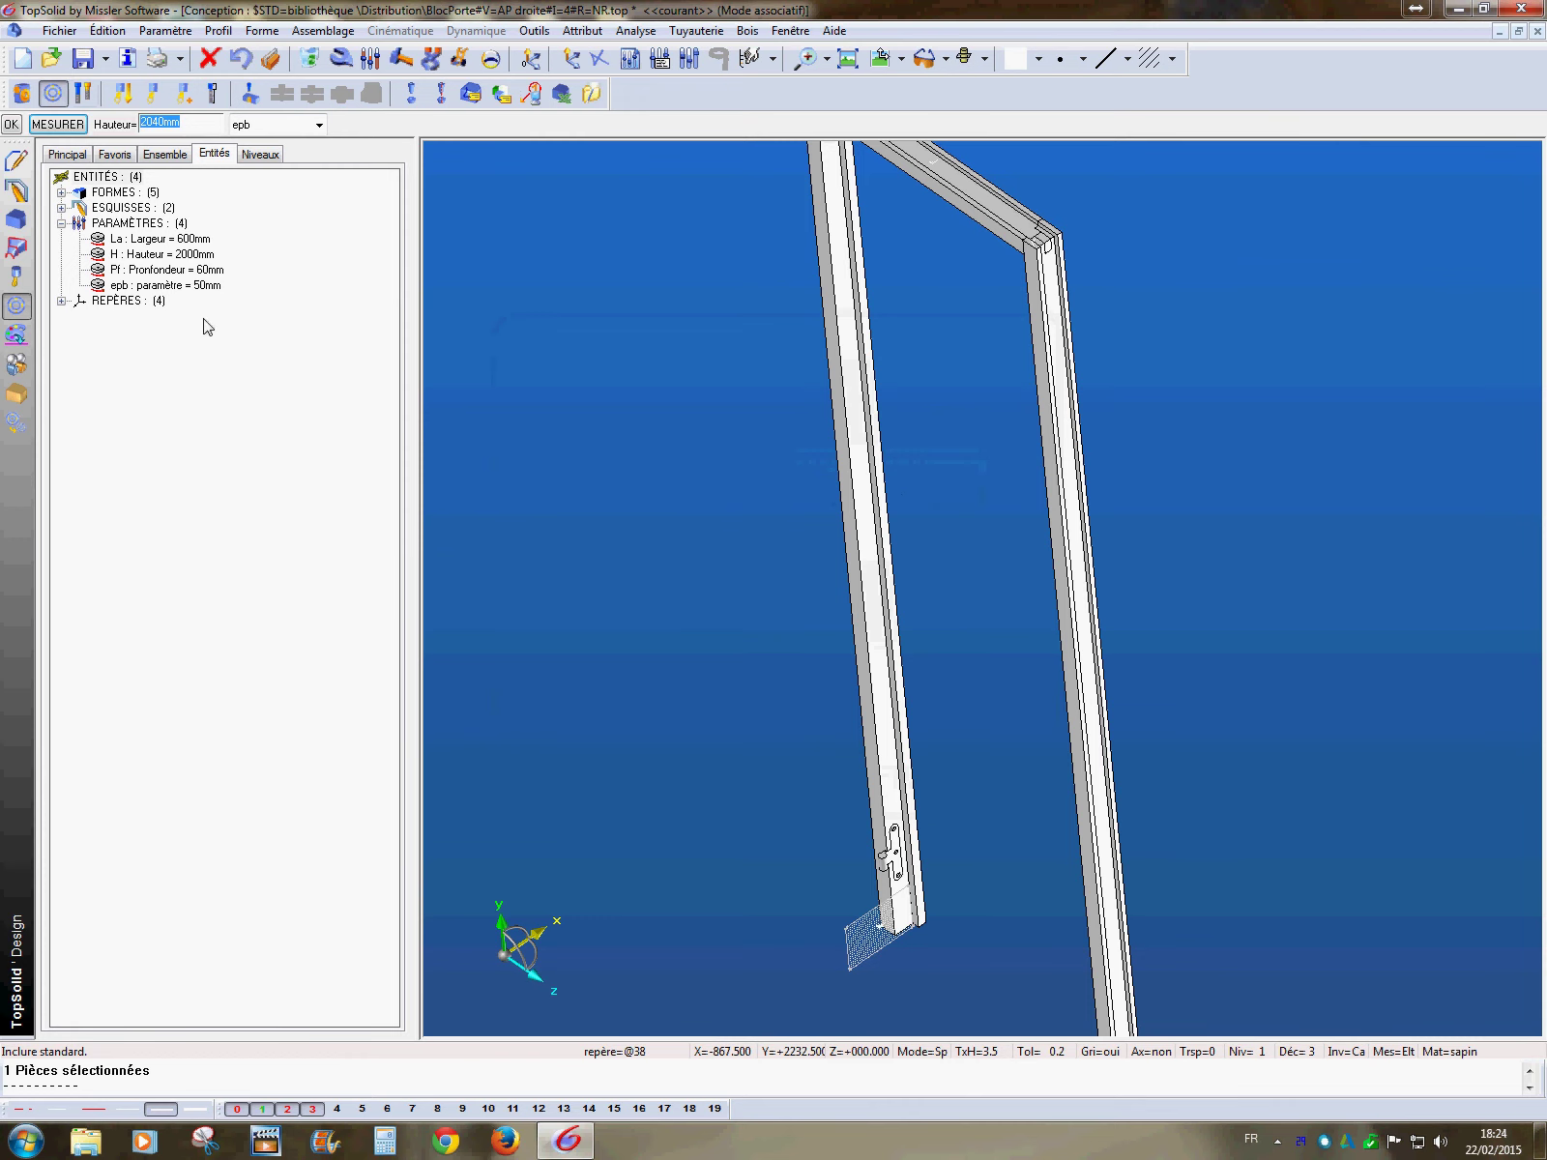
pyautogui.write('H')
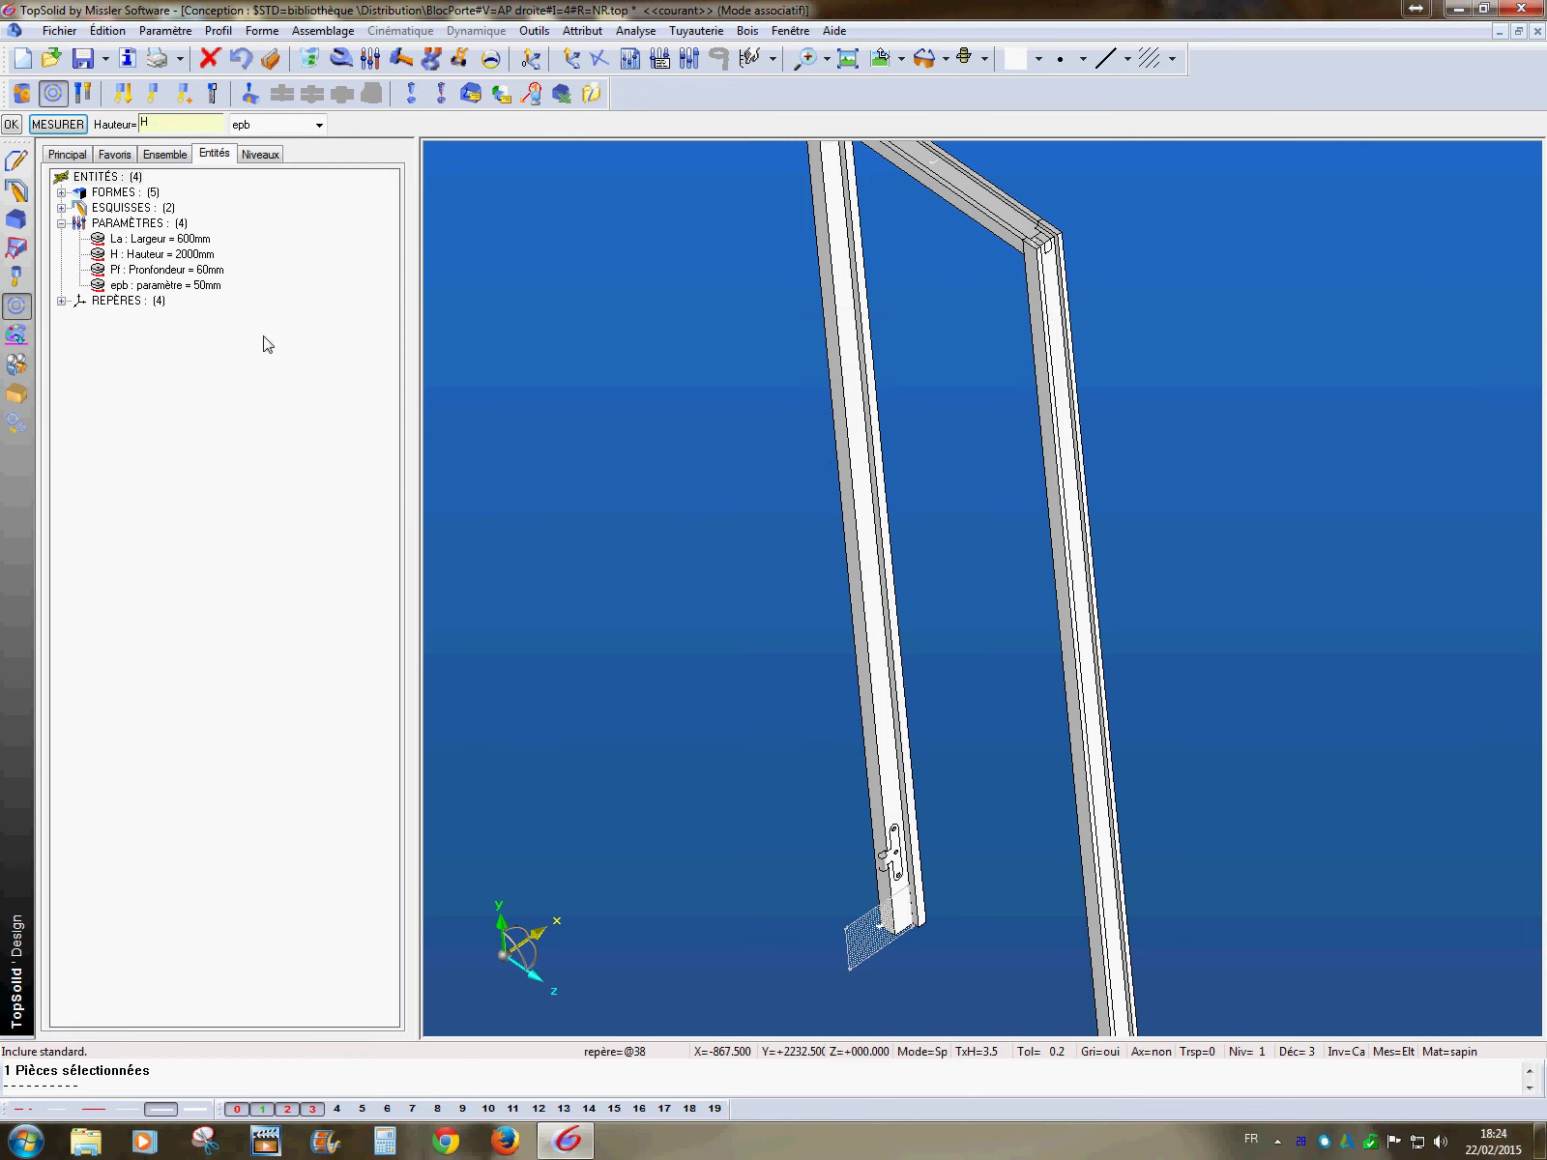
pyautogui.press('BackSpace')
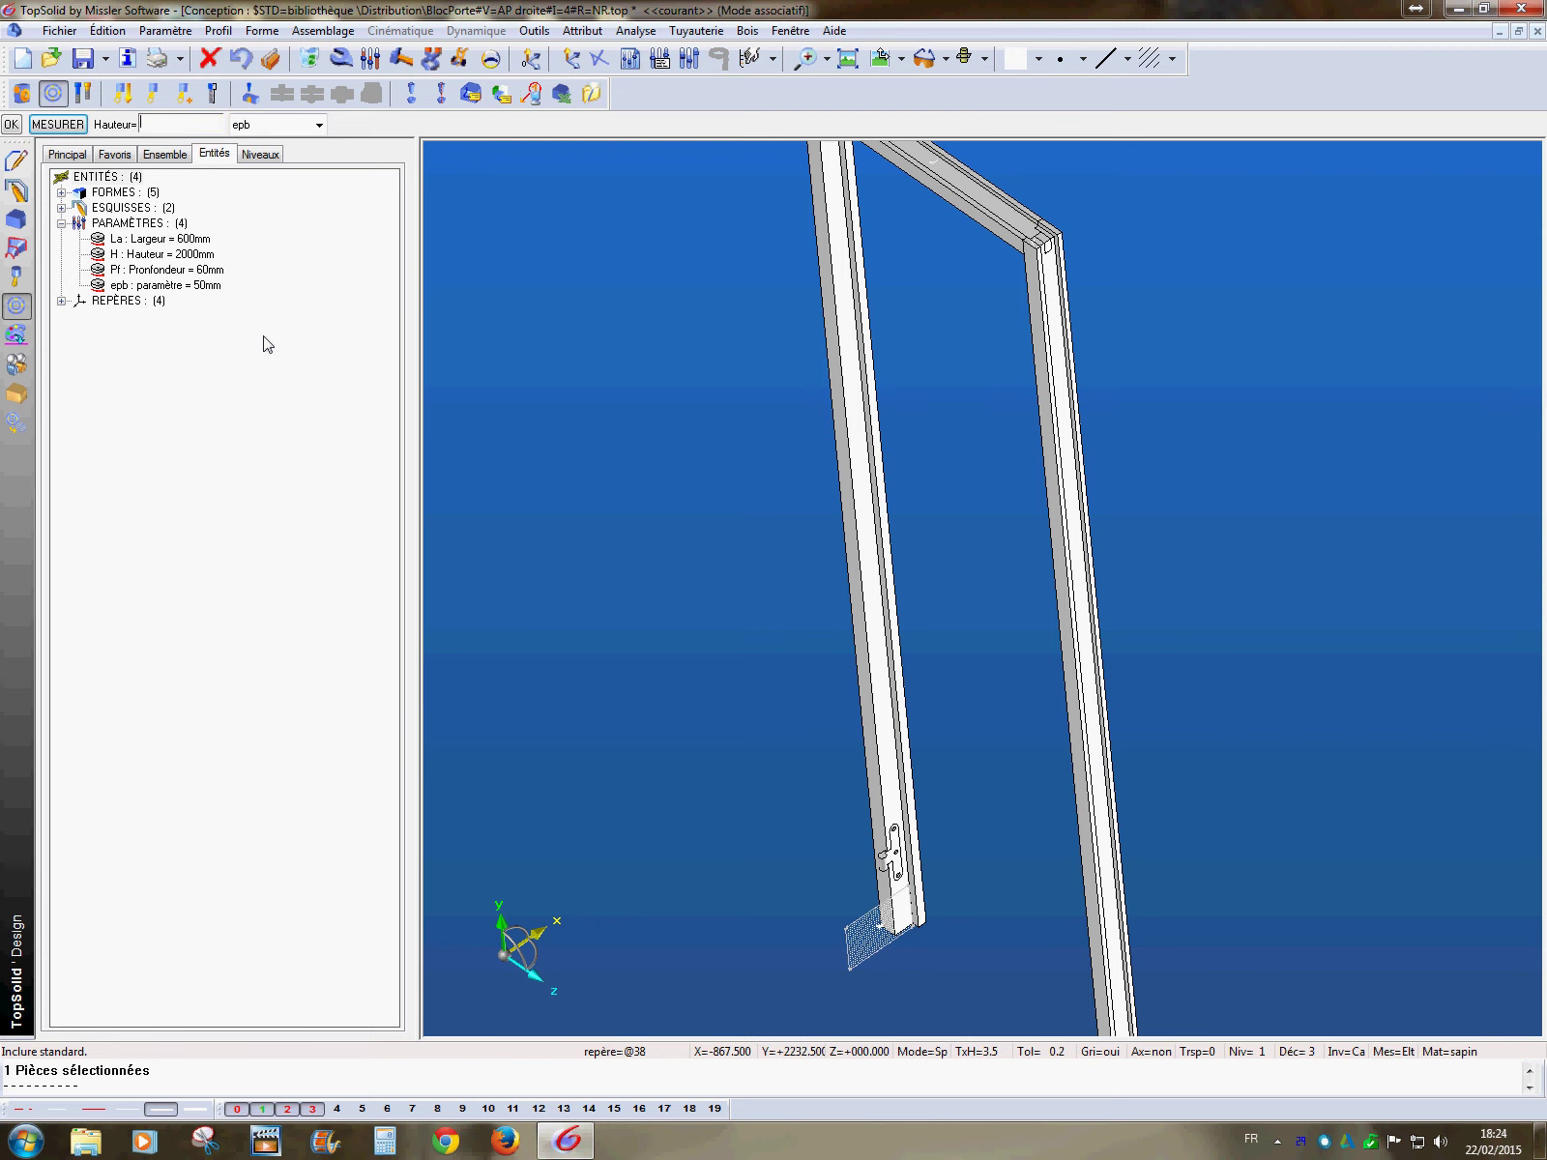
# - Create a length parameter Jb = 15 mm with the designation "Jeu bas"
pyautogui.click(648, 66)
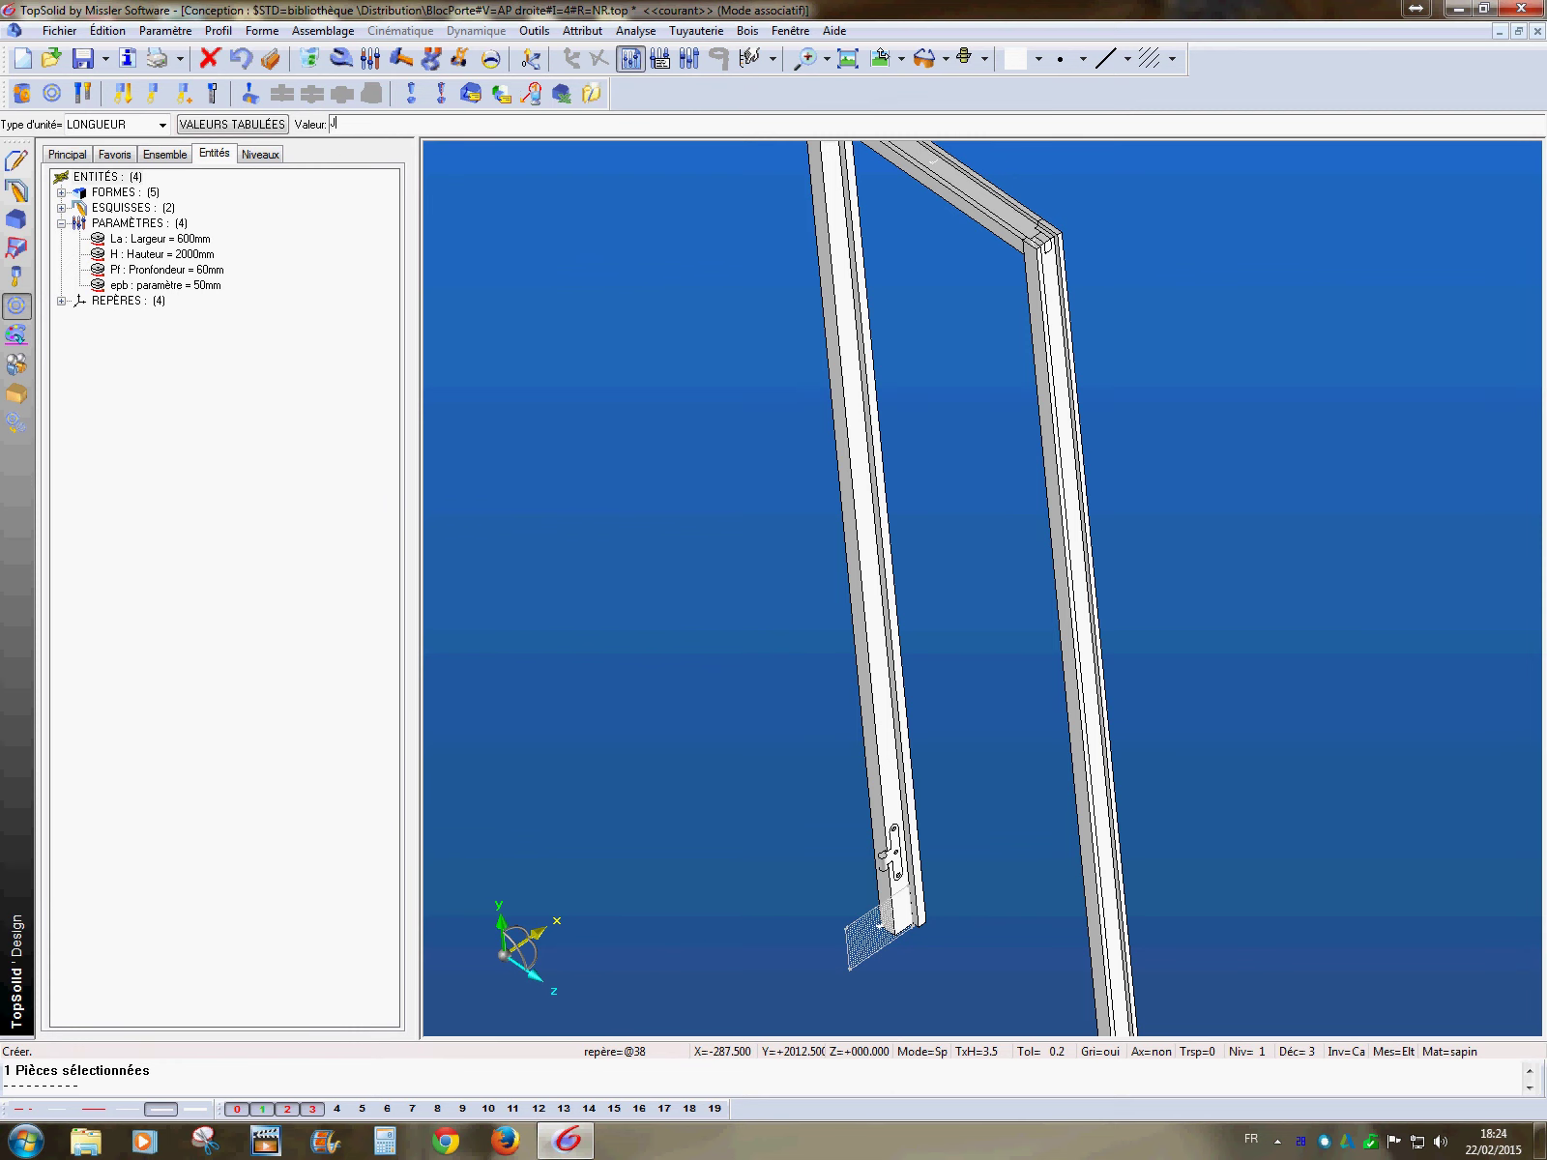
pyautogui.write('b=15')
pyautogui.press('Return')
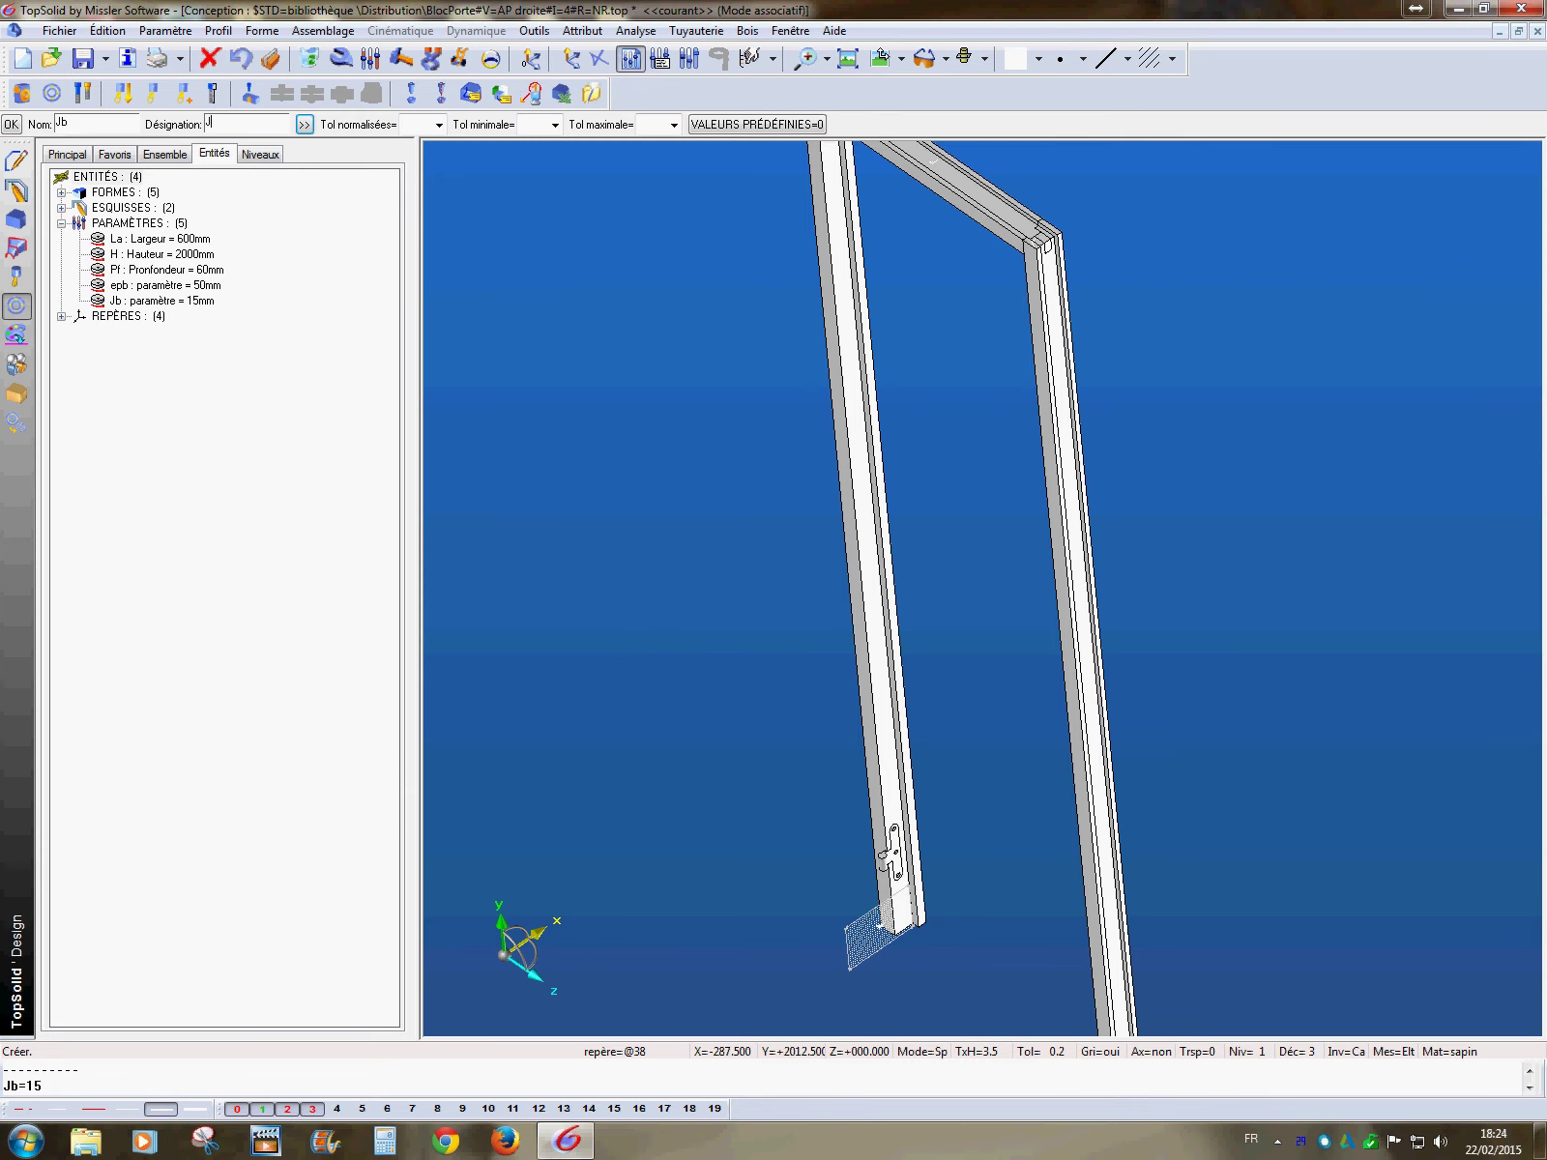
pyautogui.write('Jeu bas')
pyautogui.press('Return')
pyautogui.press('Return')
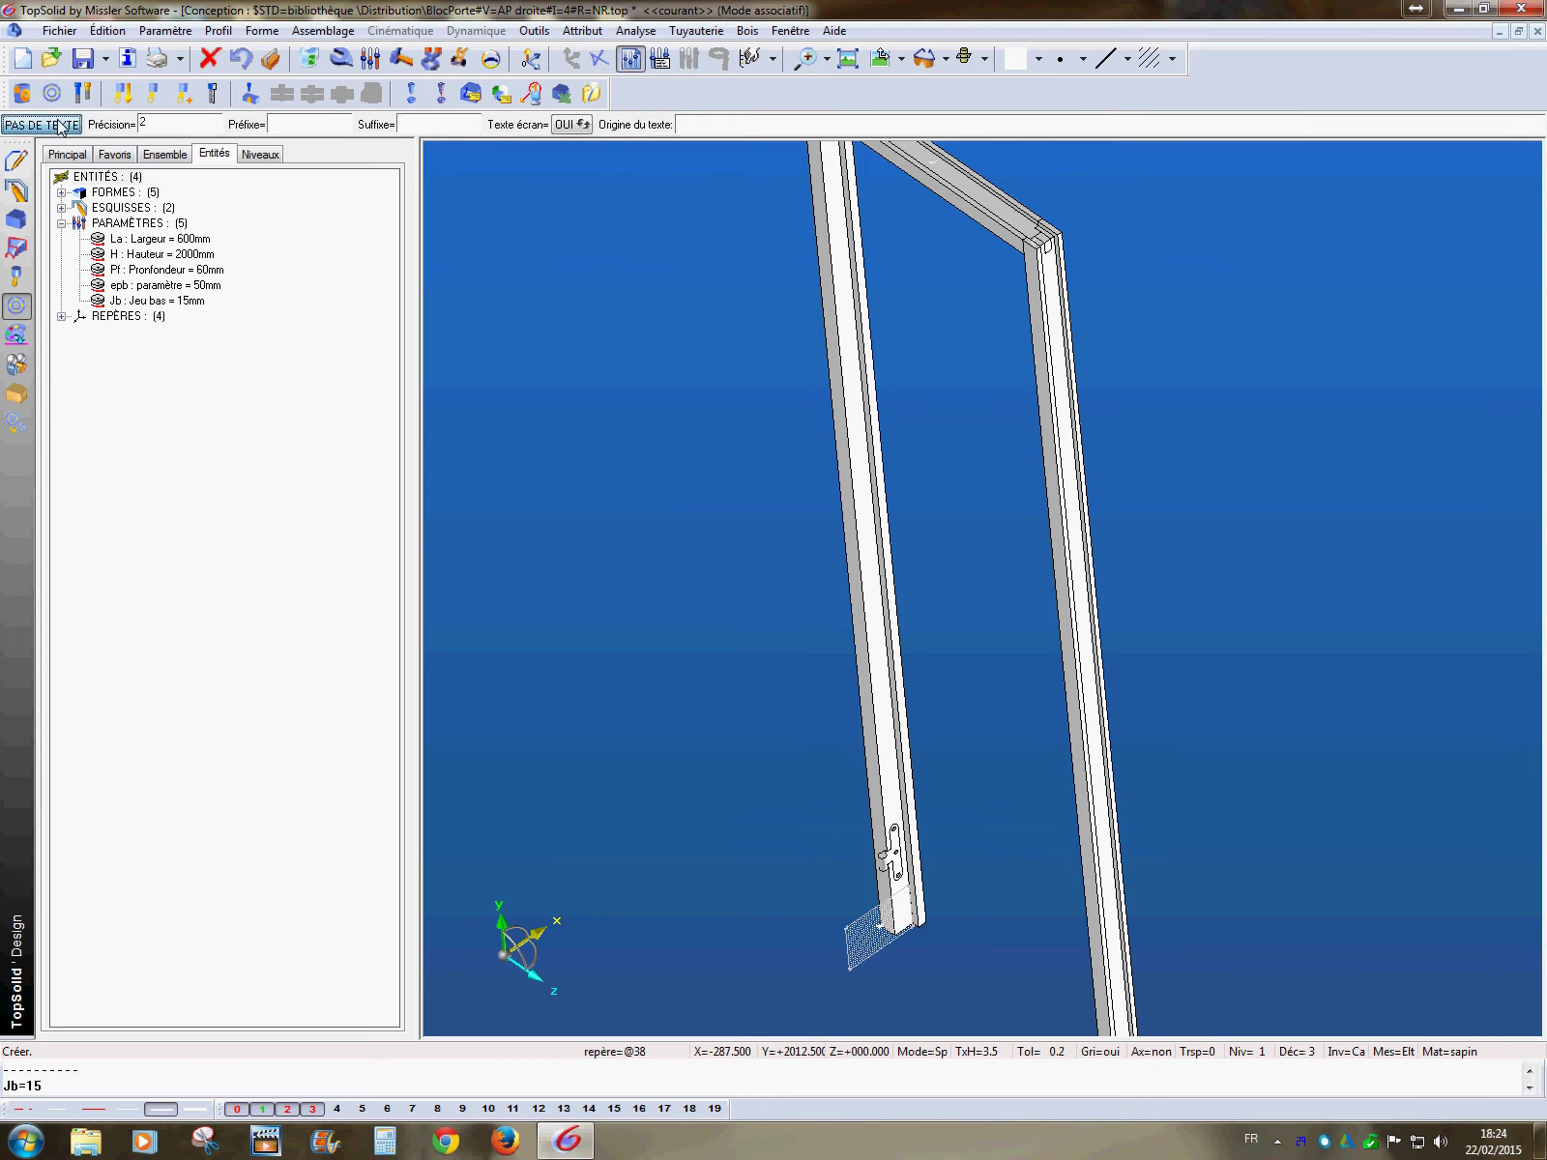
# - Create a length parameter JLA = 10 mm with the designation "JeuLargeur" and no on-screen text
pyautogui.write('JLA')
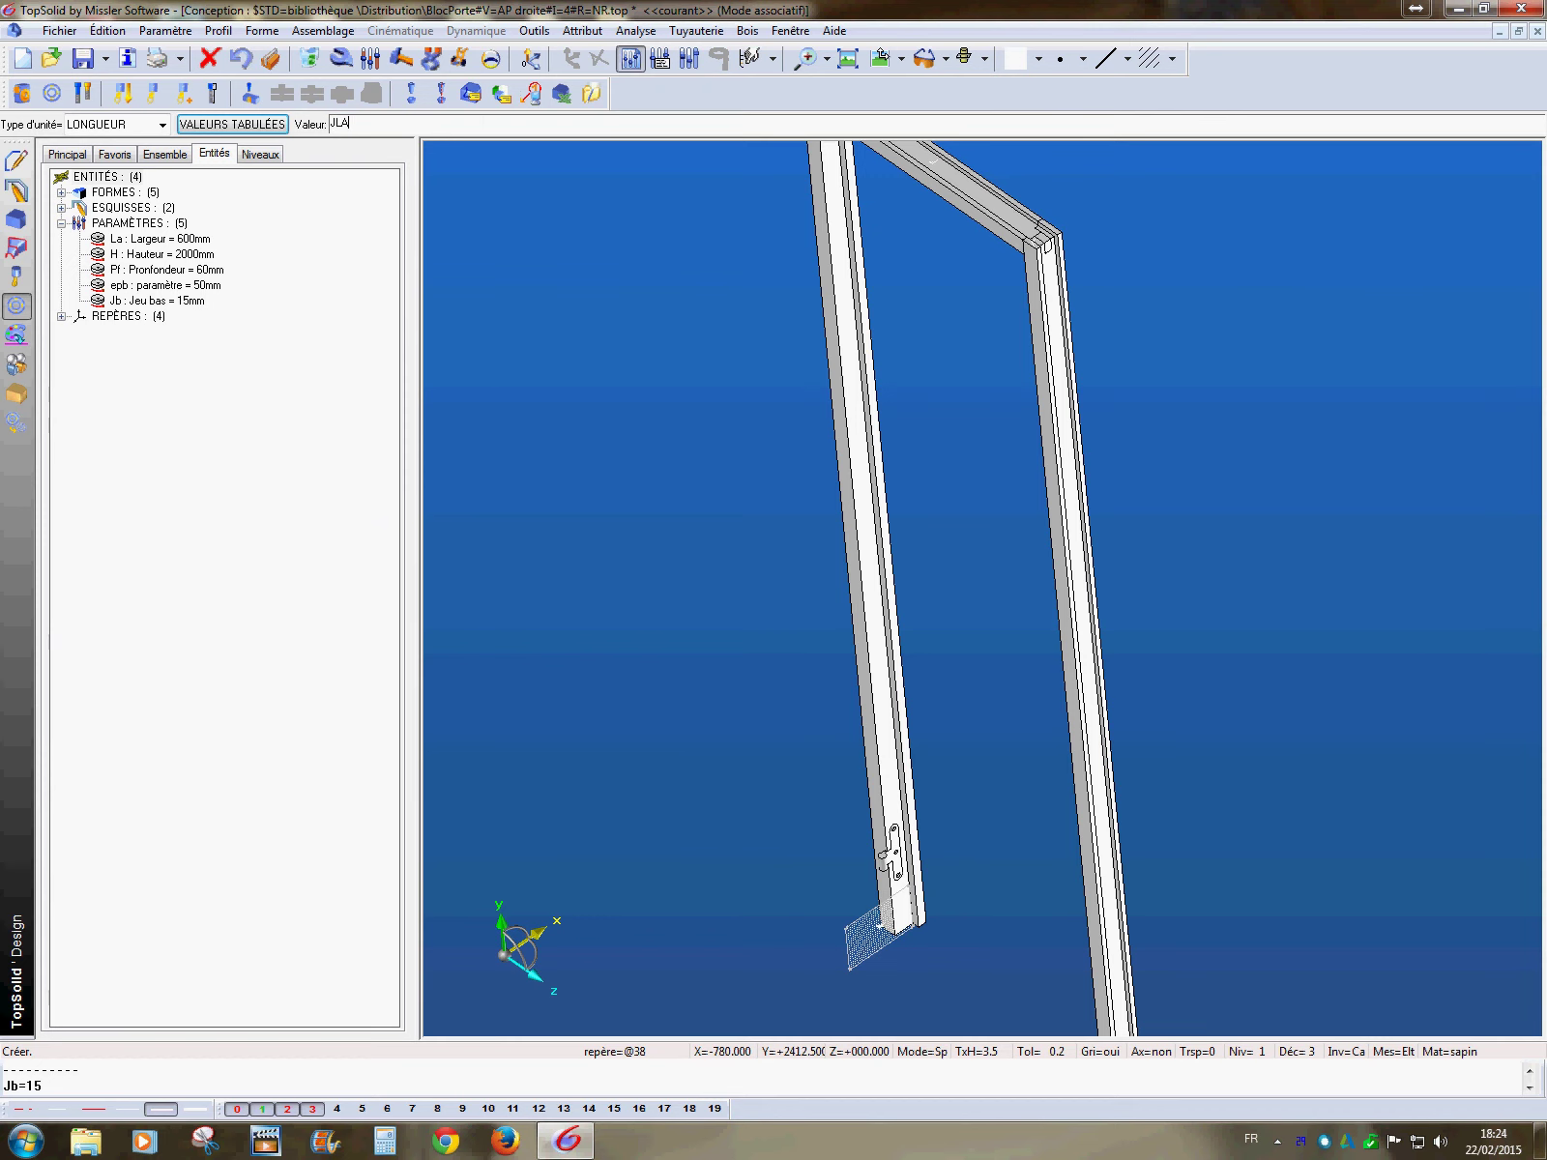
pyautogui.write('=10')
pyautogui.press('Return')
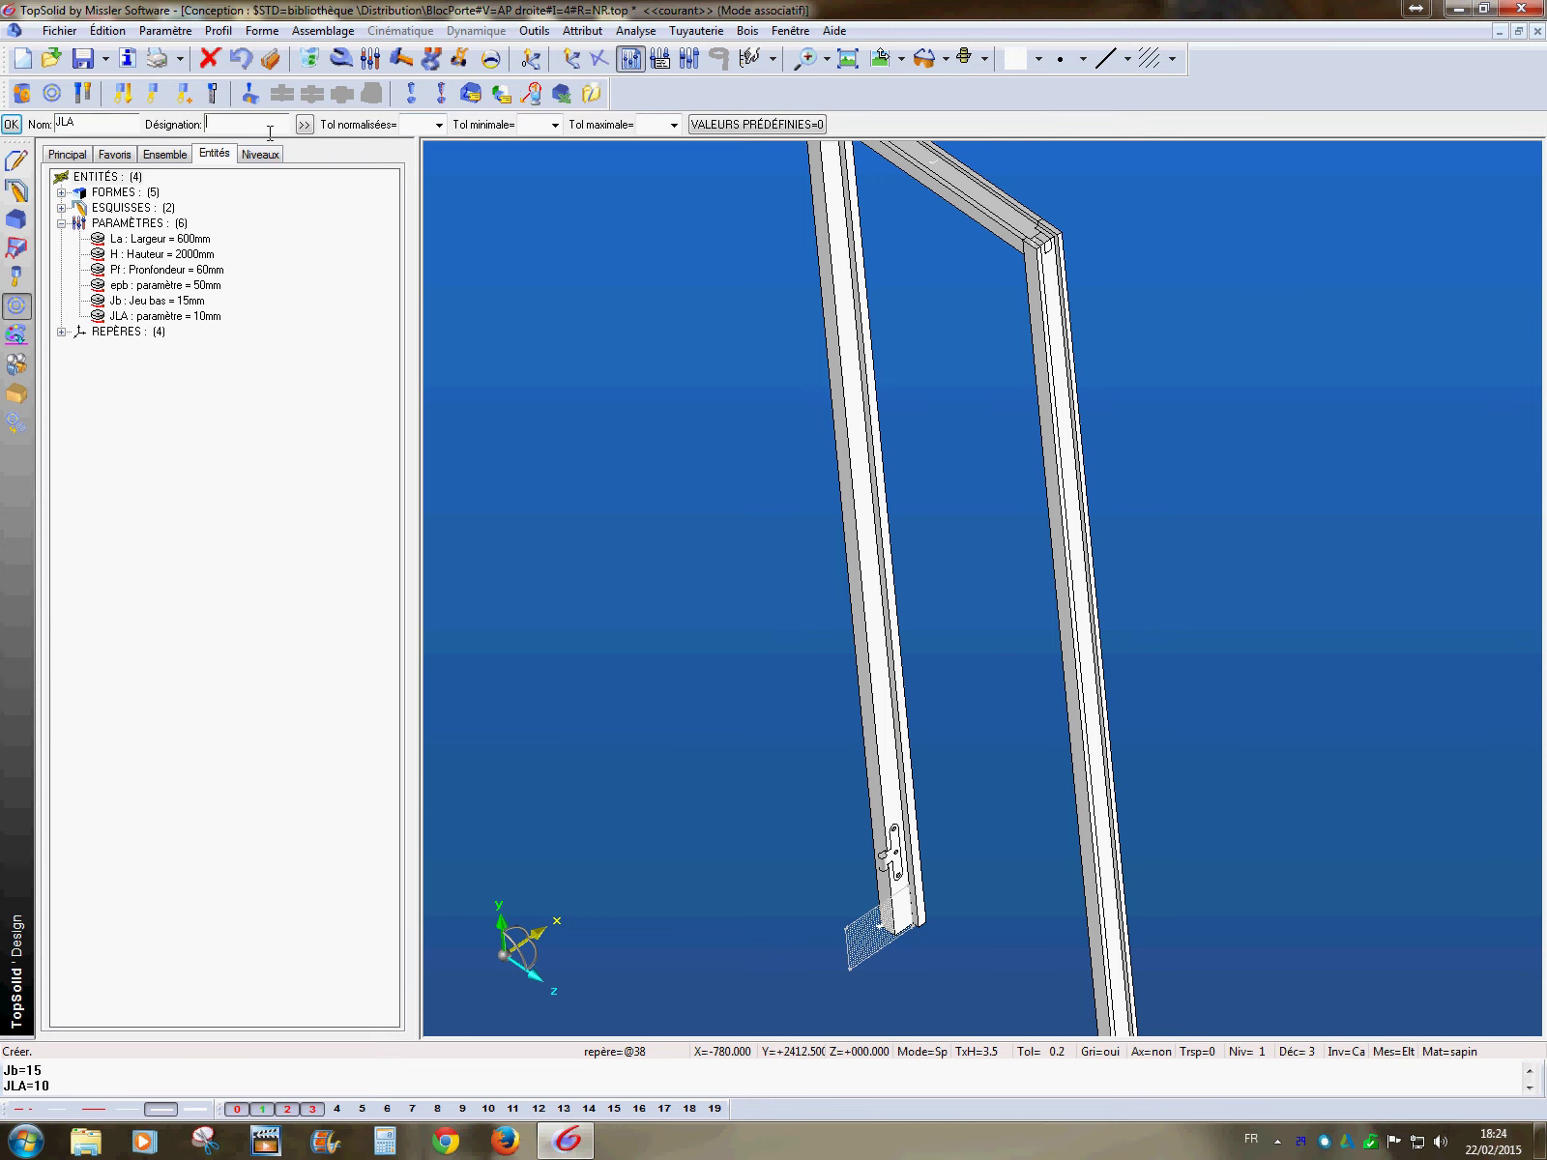
pyautogui.write('JeuLargeur')
pyautogui.press('Return')
pyautogui.click(64, 125)
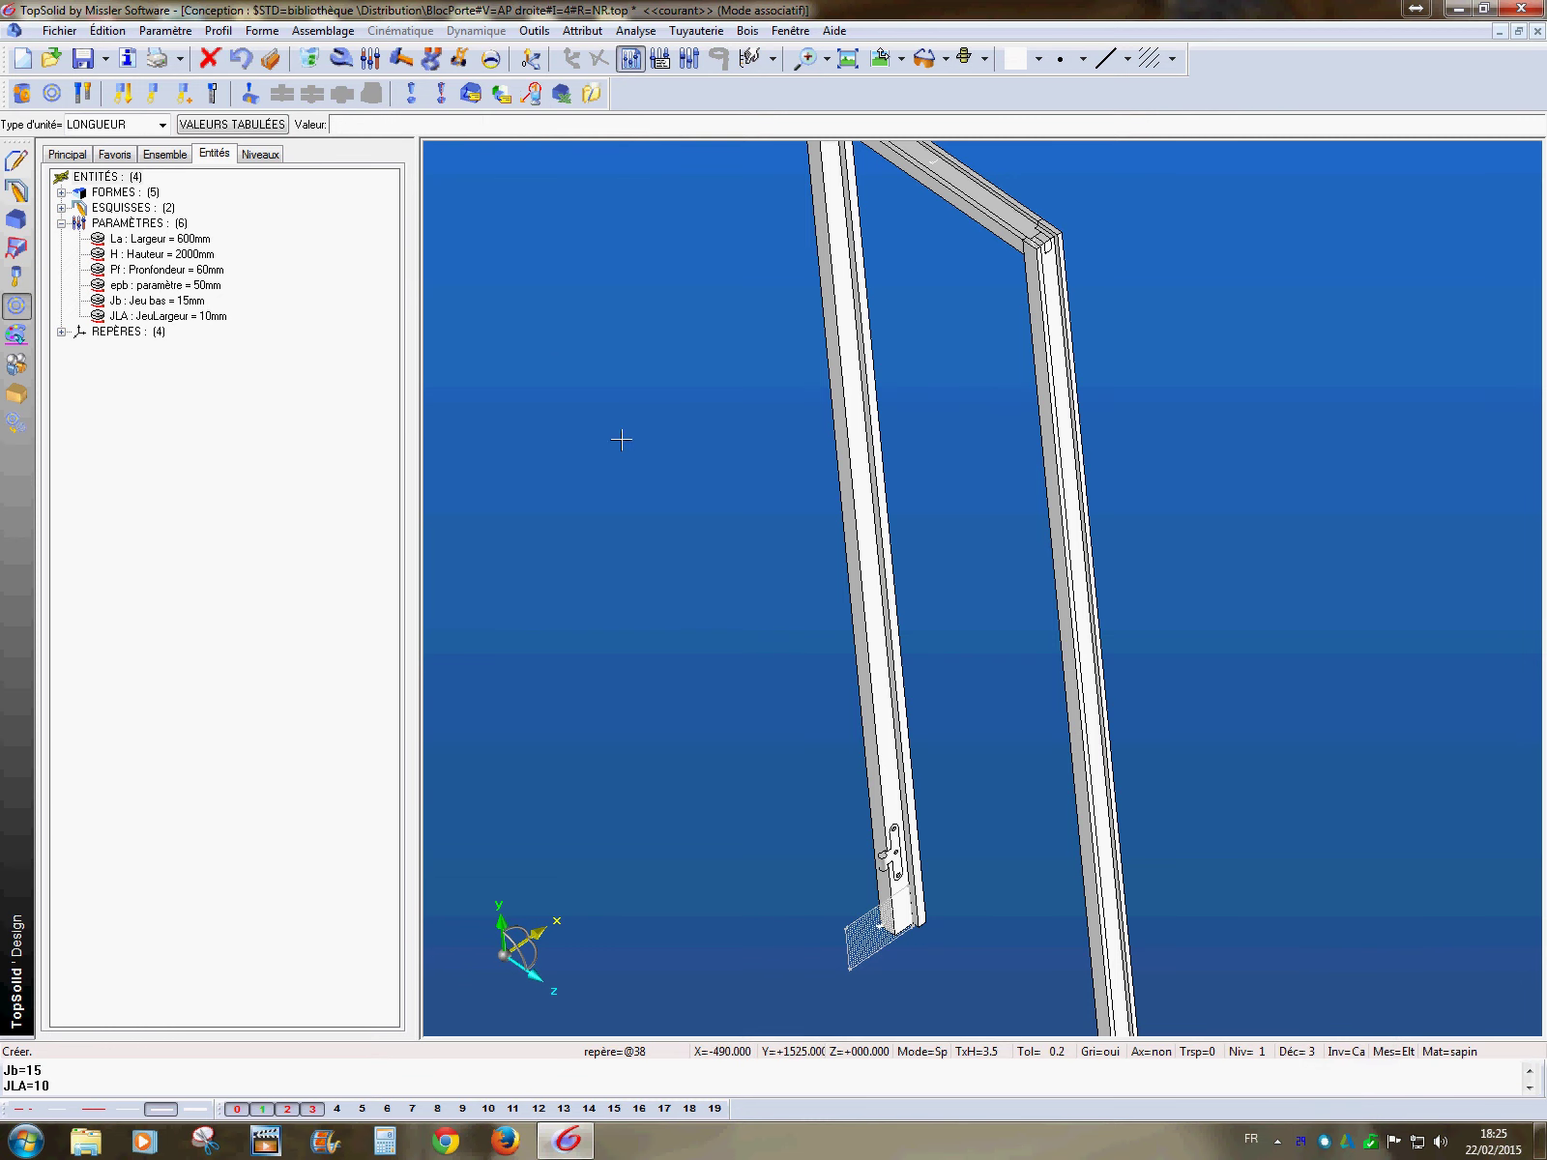
# - Start including the standard PorteD door from the Bibliothèque, Porte AP family, version 2, representation NORMALE
pyautogui.scroll(-1, 583, 443)
pyautogui.moveTo(560, 468); pyautogui.dragTo(560, 506, button='middle')
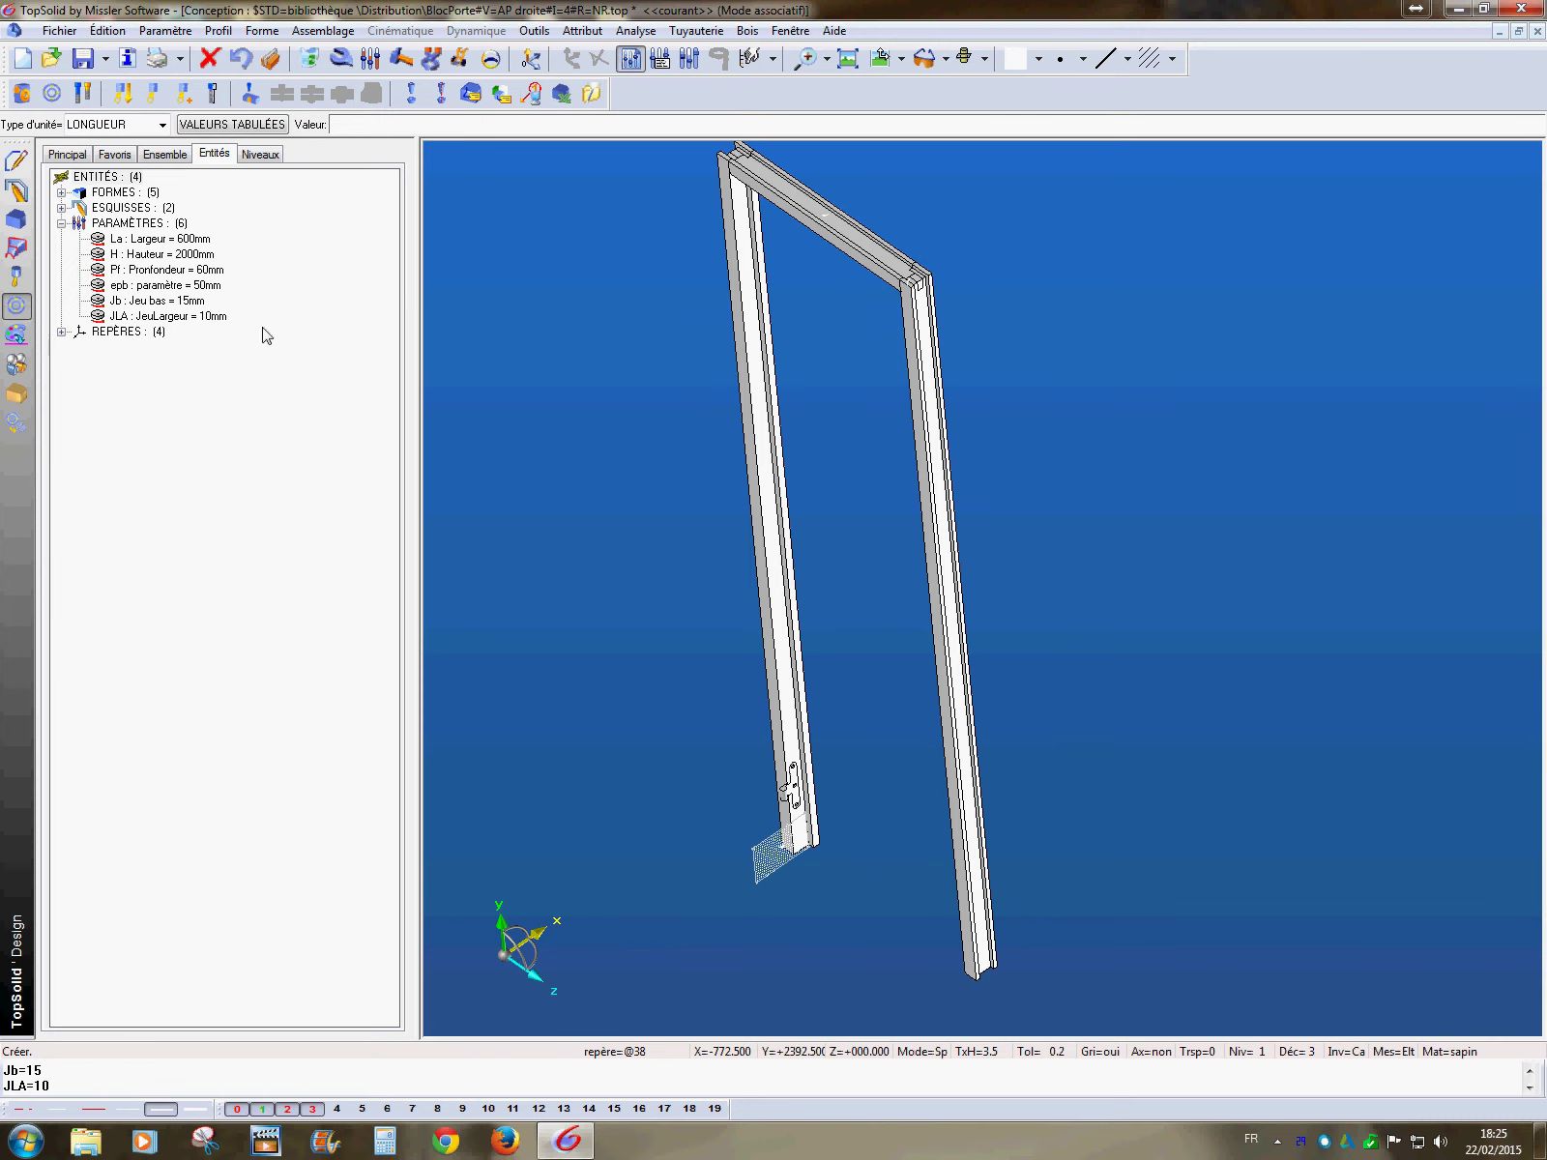
pyautogui.click(52, 93)
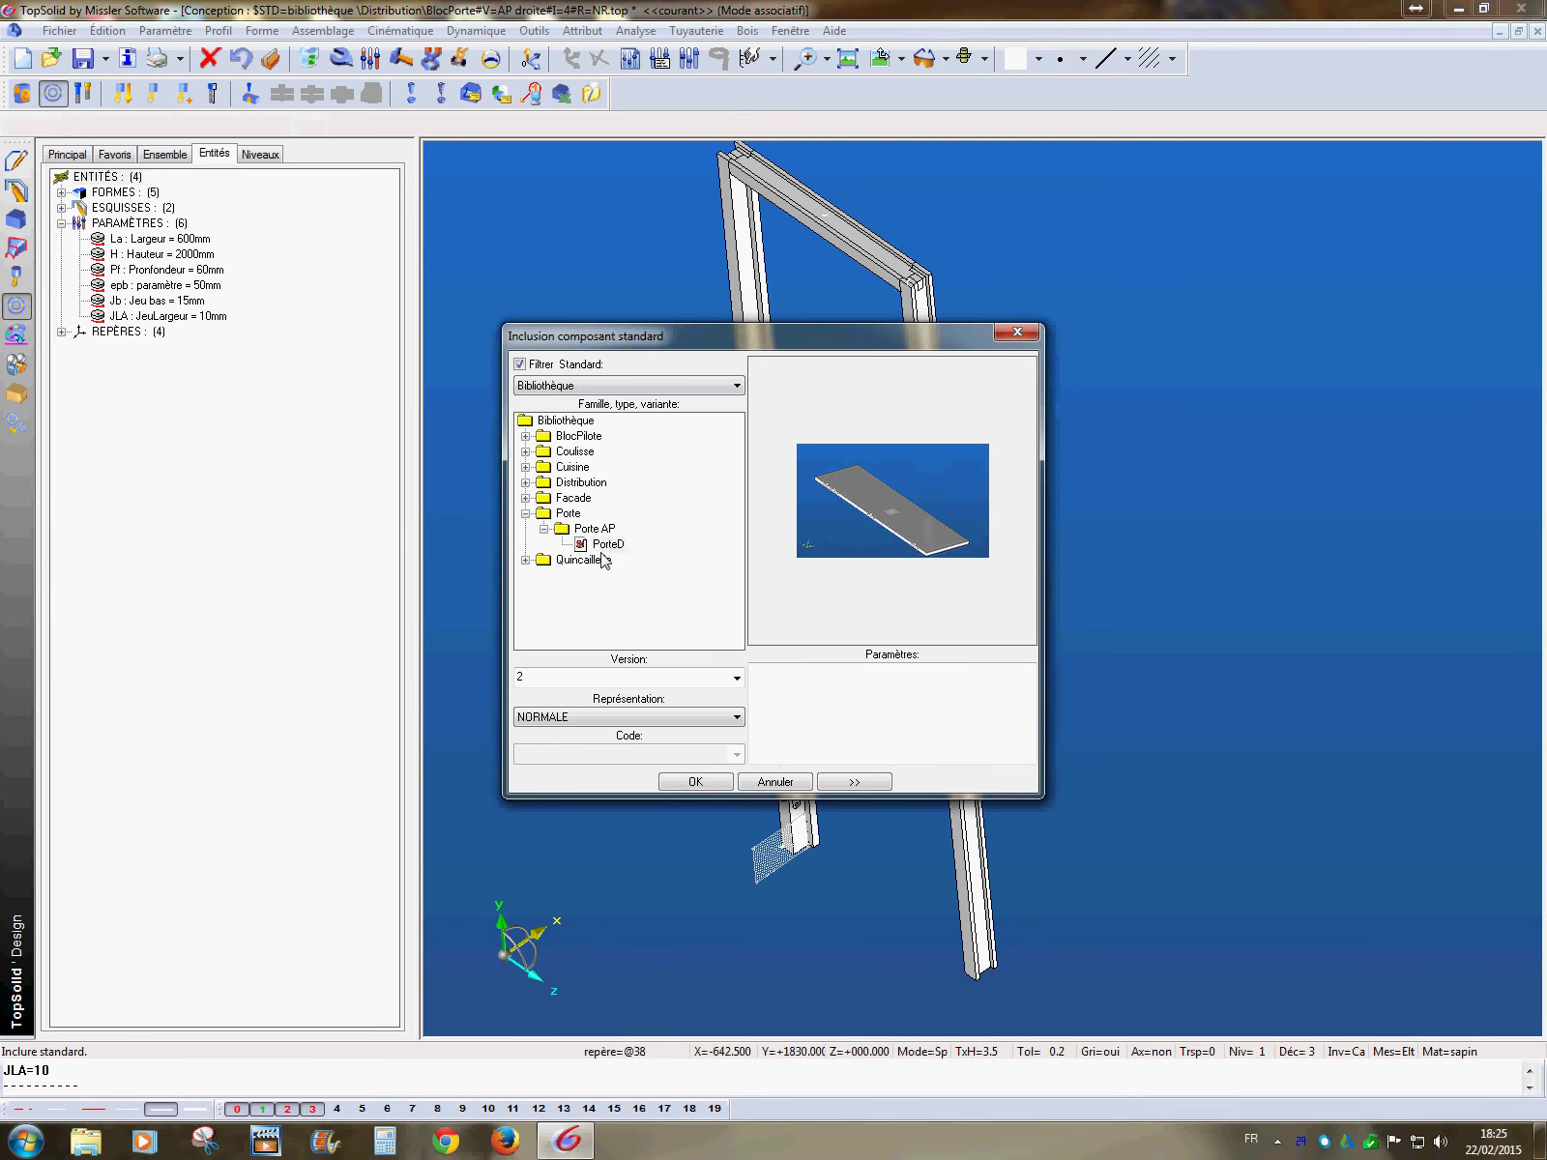
pyautogui.click(721, 678)
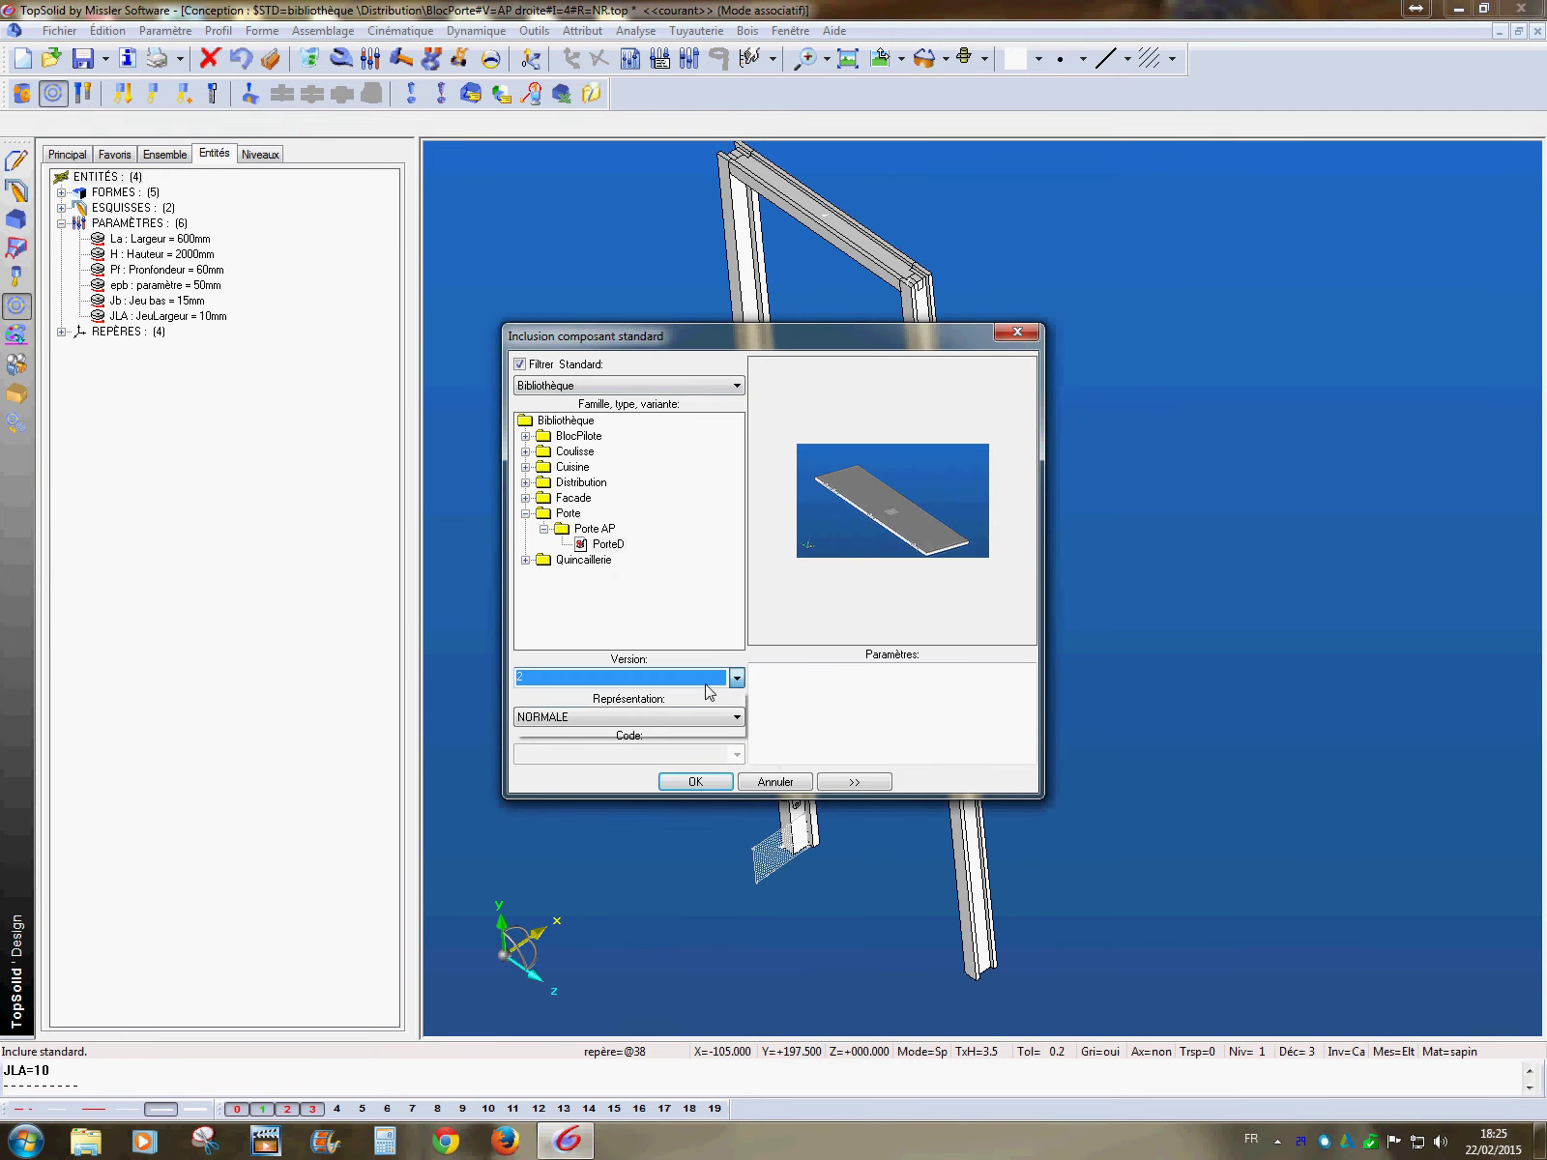
pyautogui.click(695, 783)
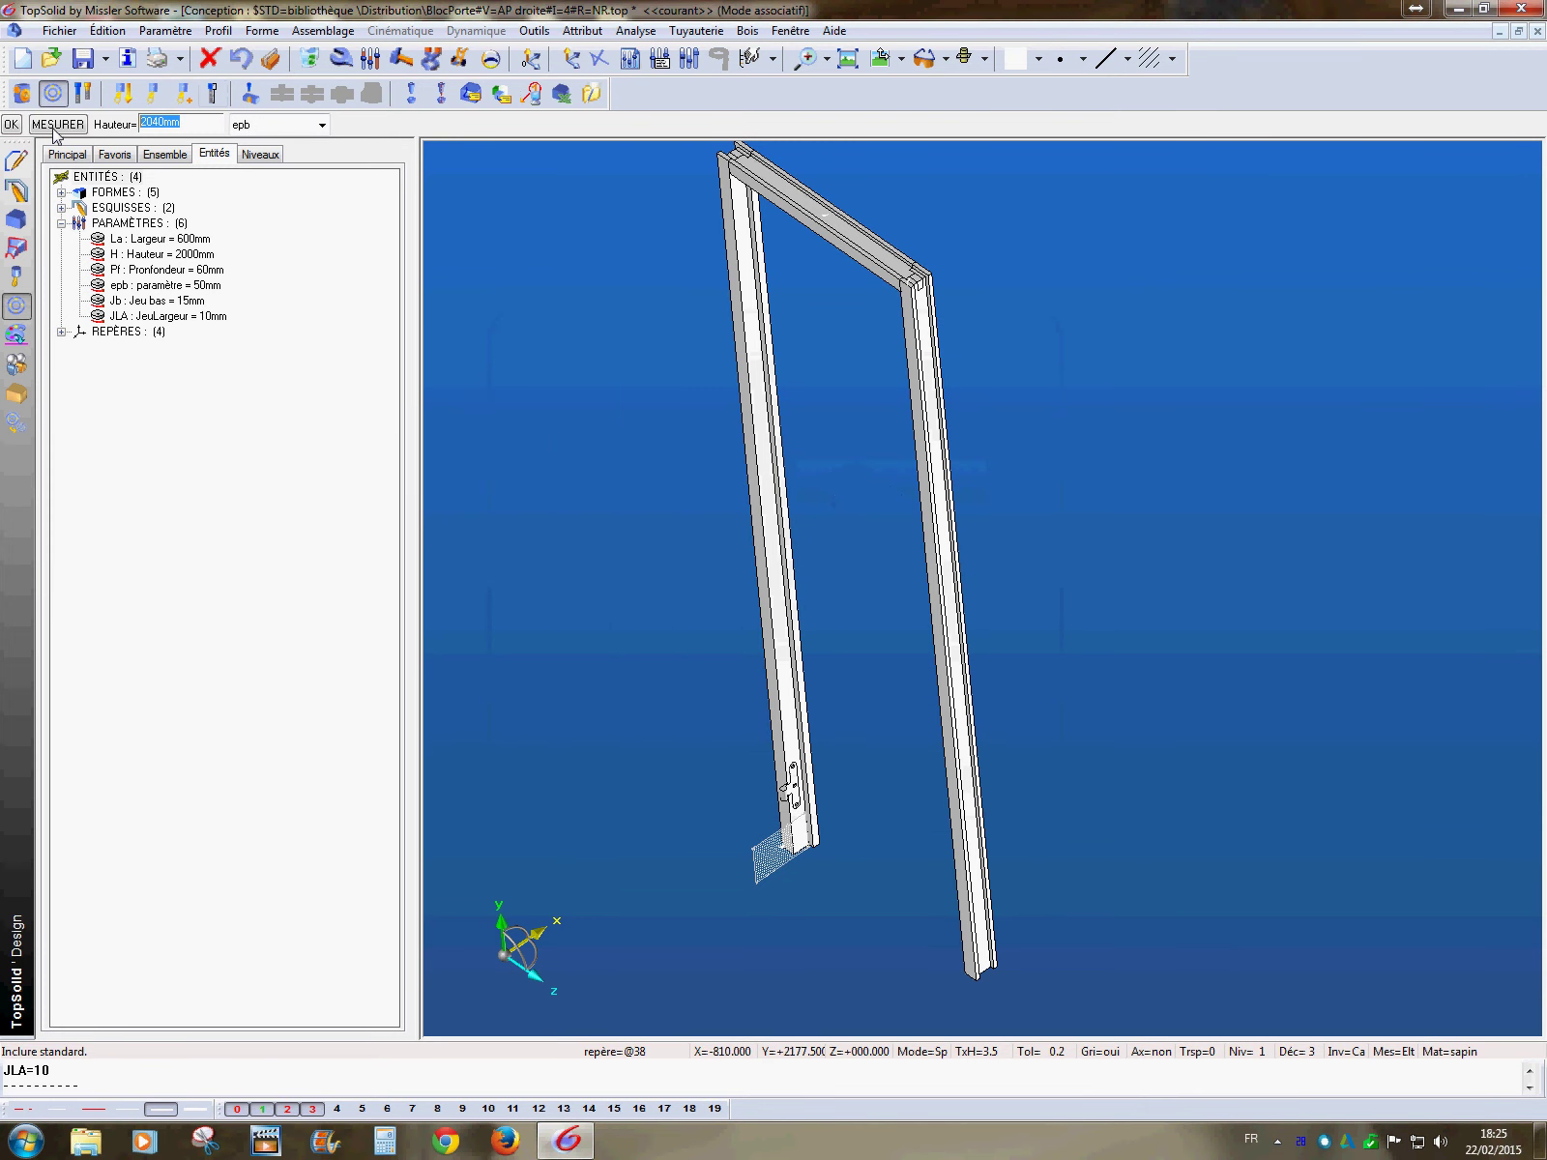
# - Set the included door's height to the formula H-(epb+Jb)+10
pyautogui.write("H'")
pyautogui.press('BackSpace')
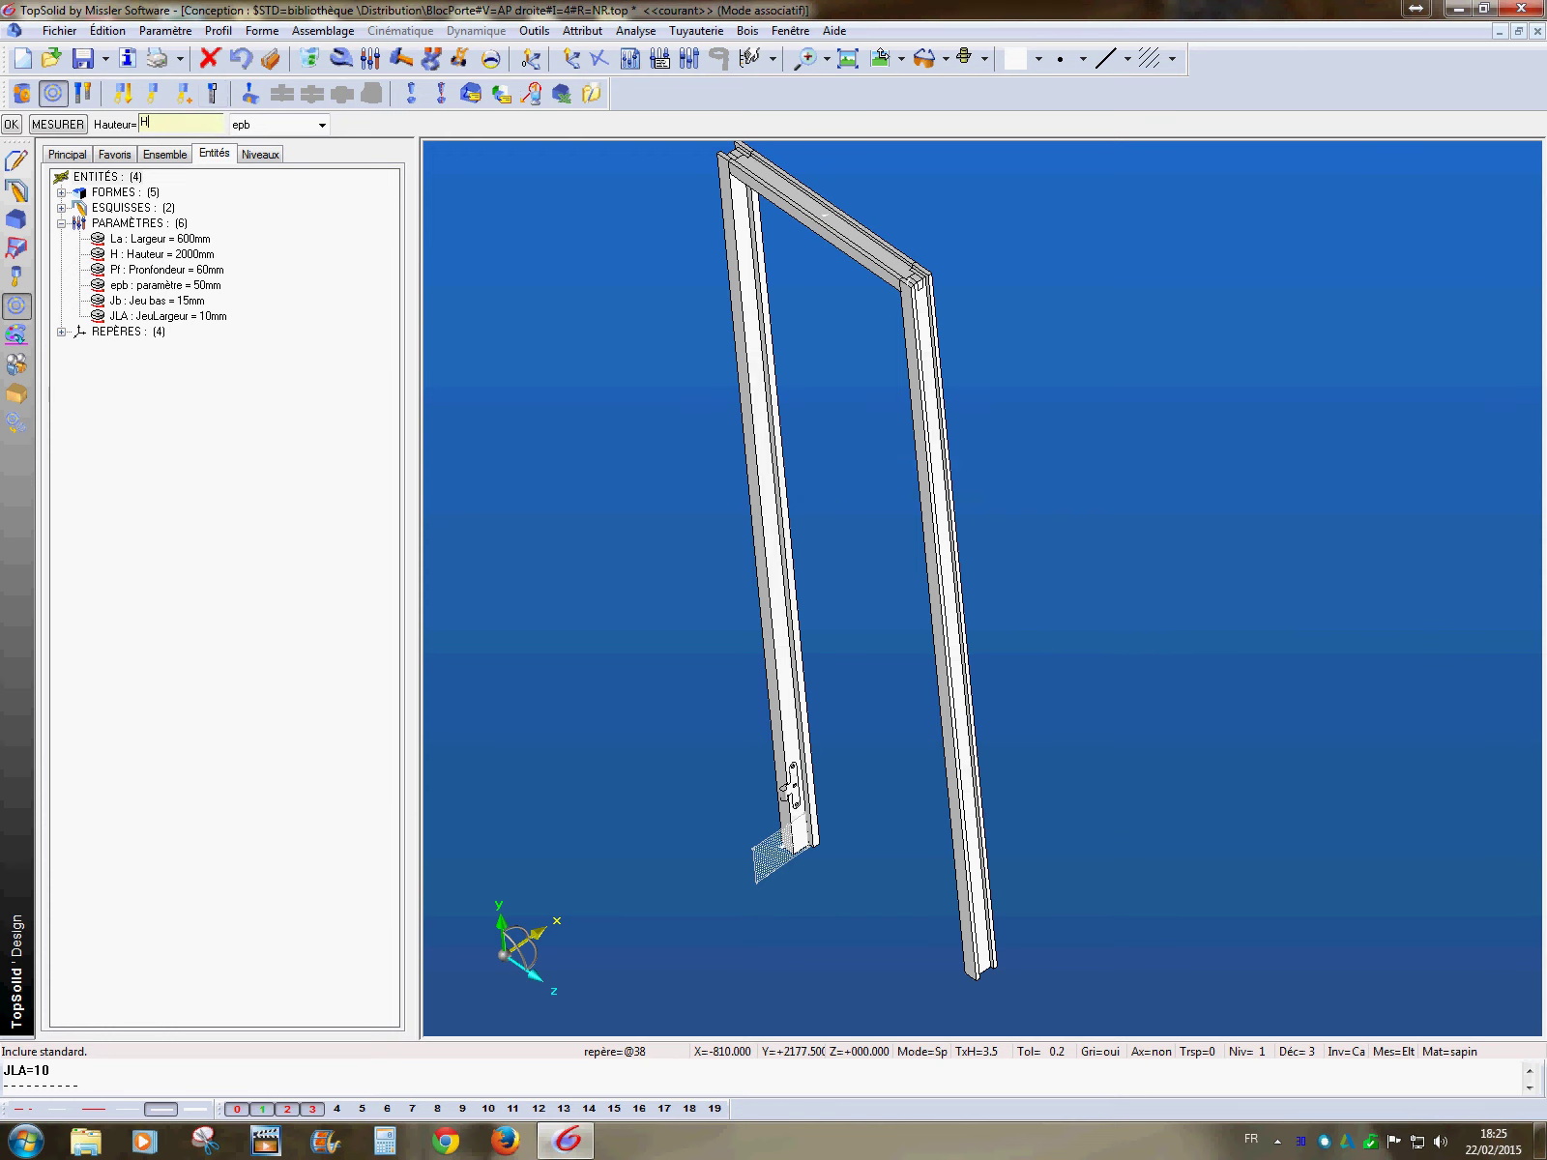
pyautogui.write("'")
pyautogui.press('BackSpace')
pyautogui.write("'")
pyautogui.write('epb')
pyautogui.write('+')
pyautogui.write('J')
pyautogui.write('b)')
pyautogui.write('+')
pyautogui.write('10')
pyautogui.press('Return')
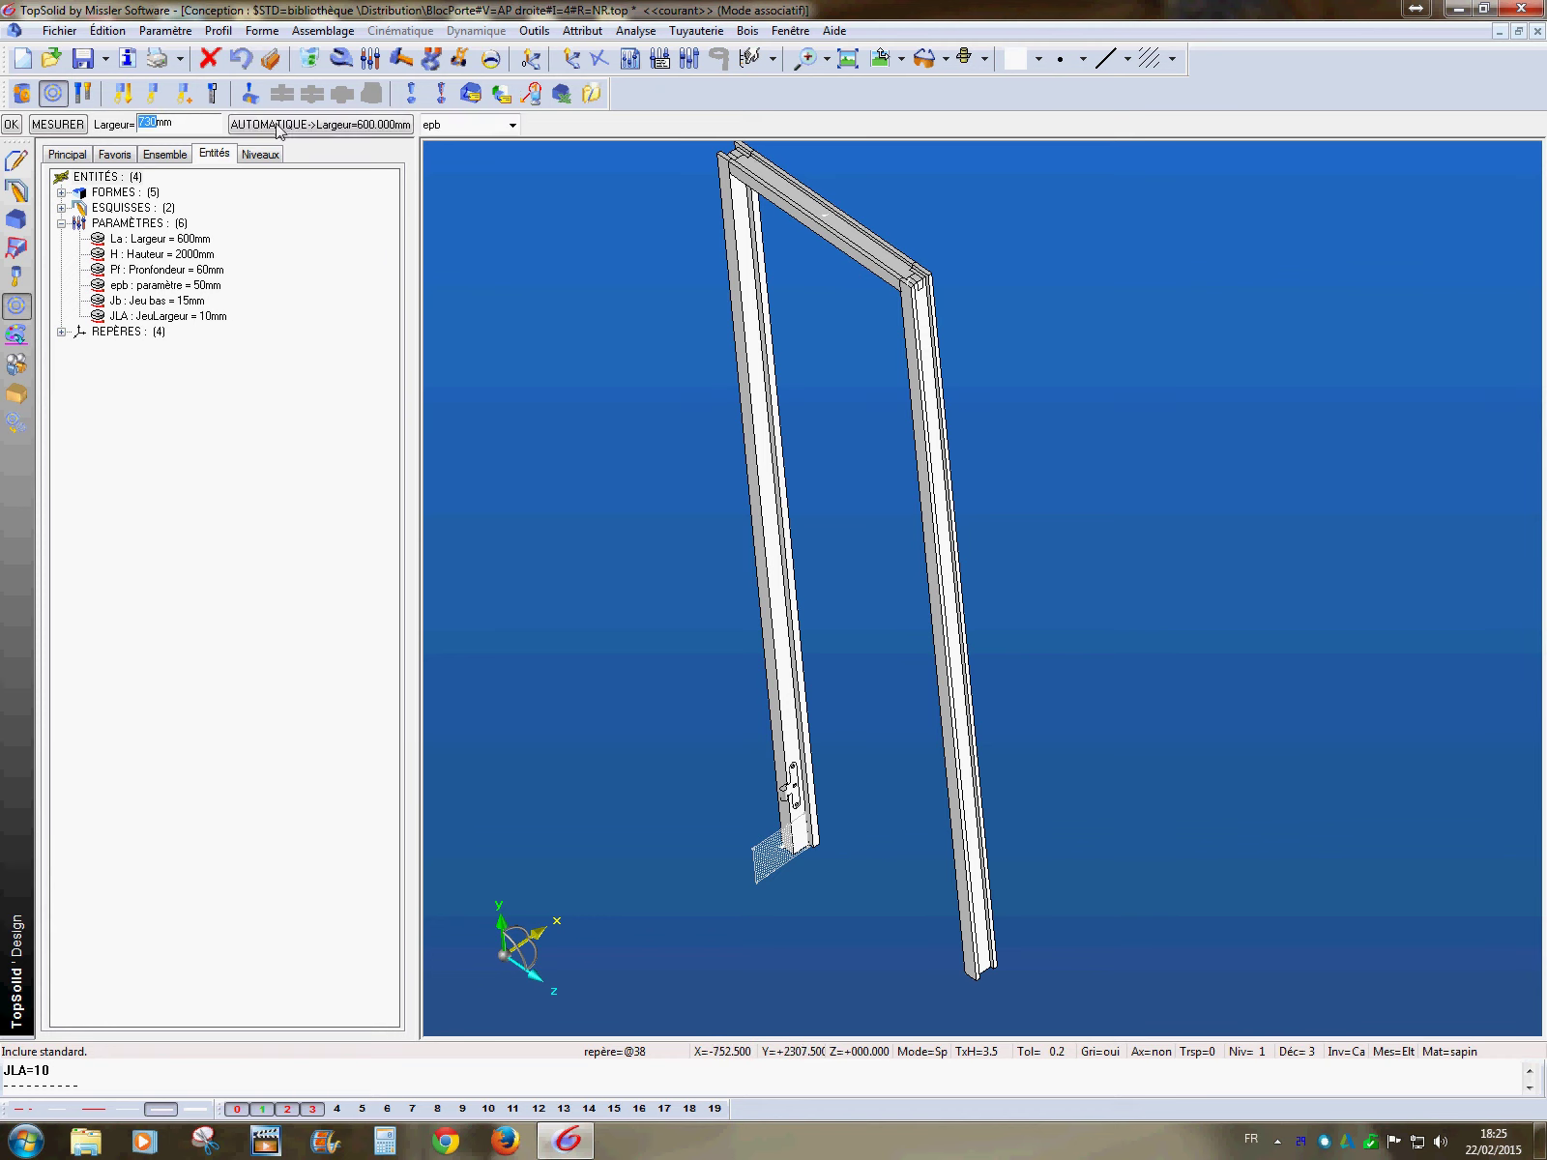
# - Set the included door's width to the formula La-(2*epb+JLA)+30
pyautogui.write('730mm')
pyautogui.doubleClick(192, 133)
pyautogui.write('La')
pyautogui.write('-(*')
pyautogui.press('BackSpace')
pyautogui.write('2*epb+JLA)+30')
pyautogui.press('Return')
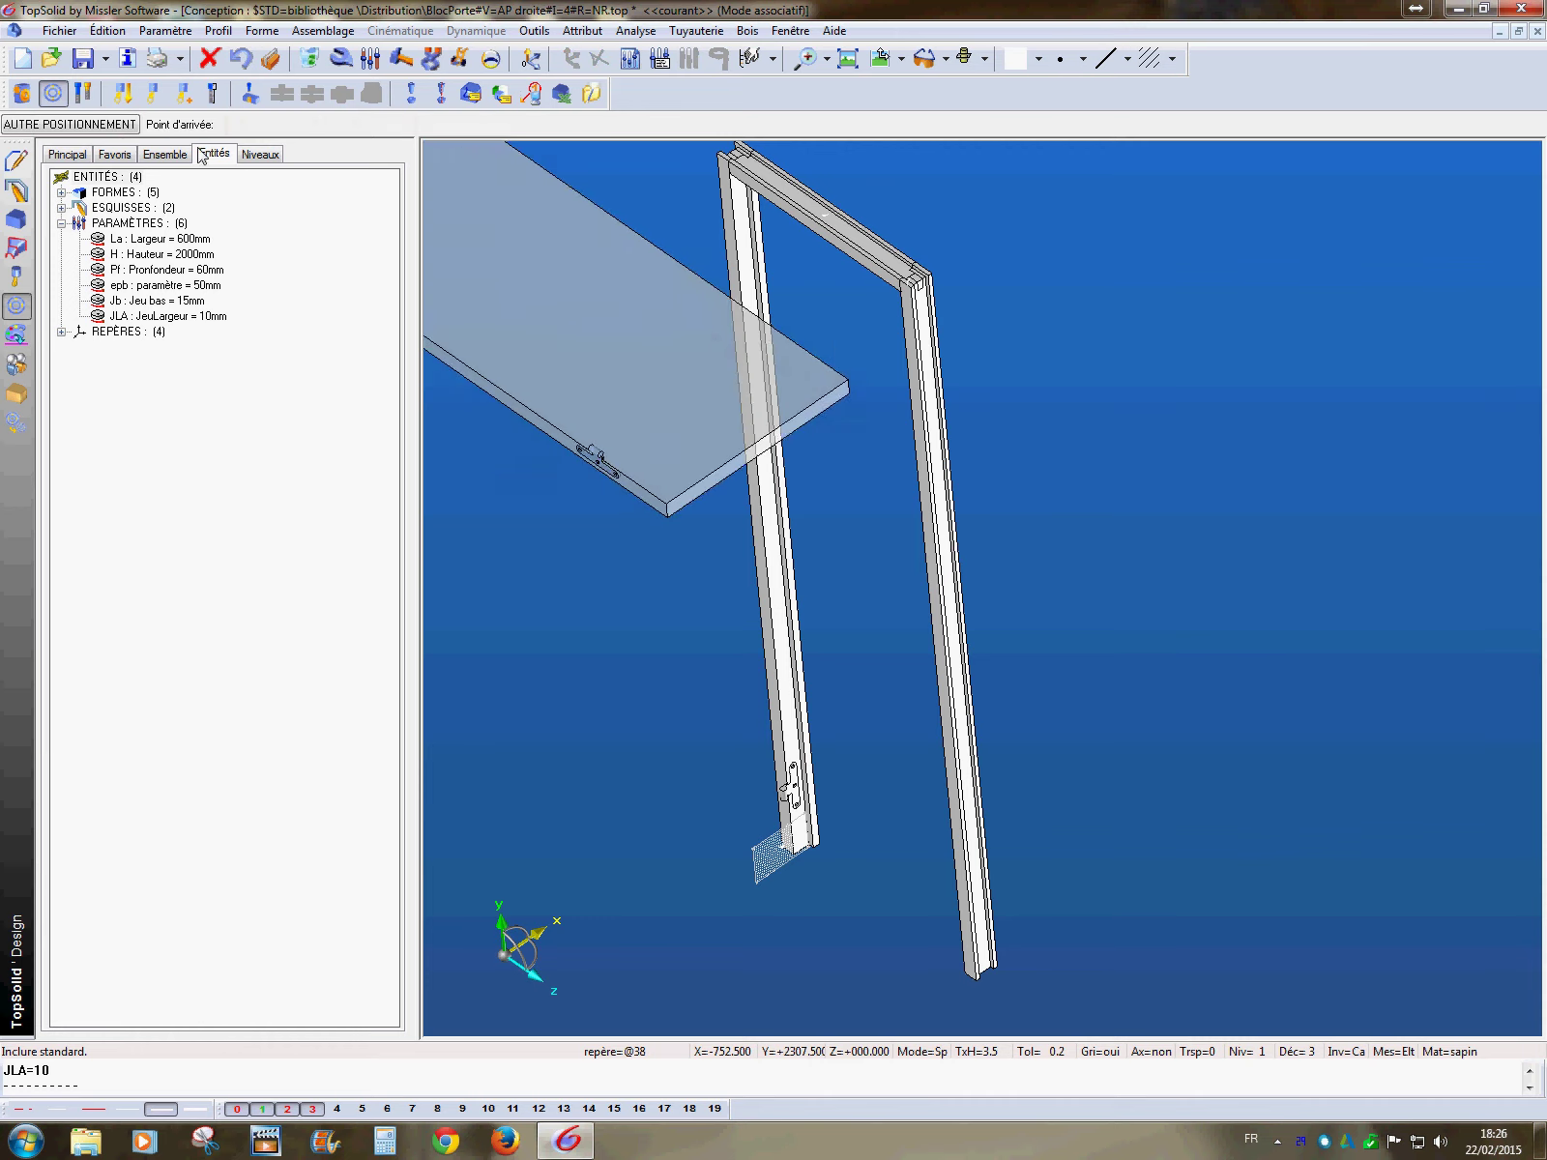
# - Place the door beside the frame and align its lower hinge barrel axis on the axis of the upright's hinge
pyautogui.click(667, 458)
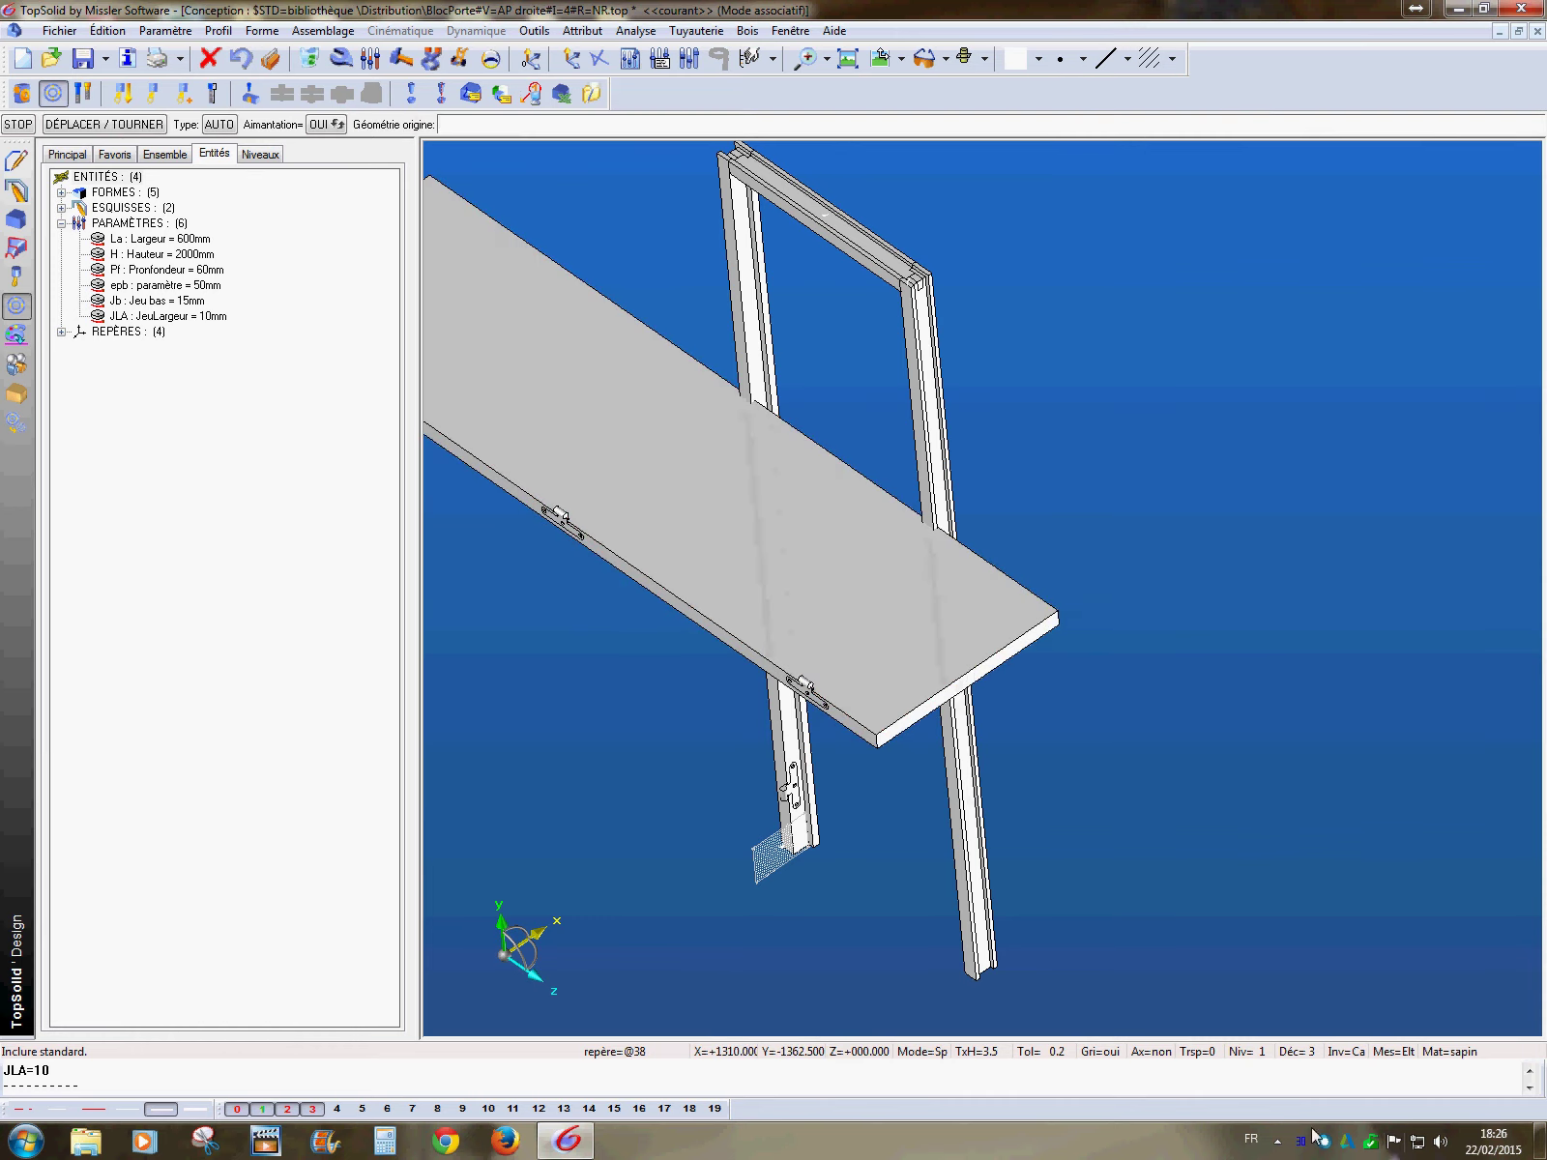
pyautogui.scroll(2, 797, 754)
pyautogui.scroll(5, 797, 755)
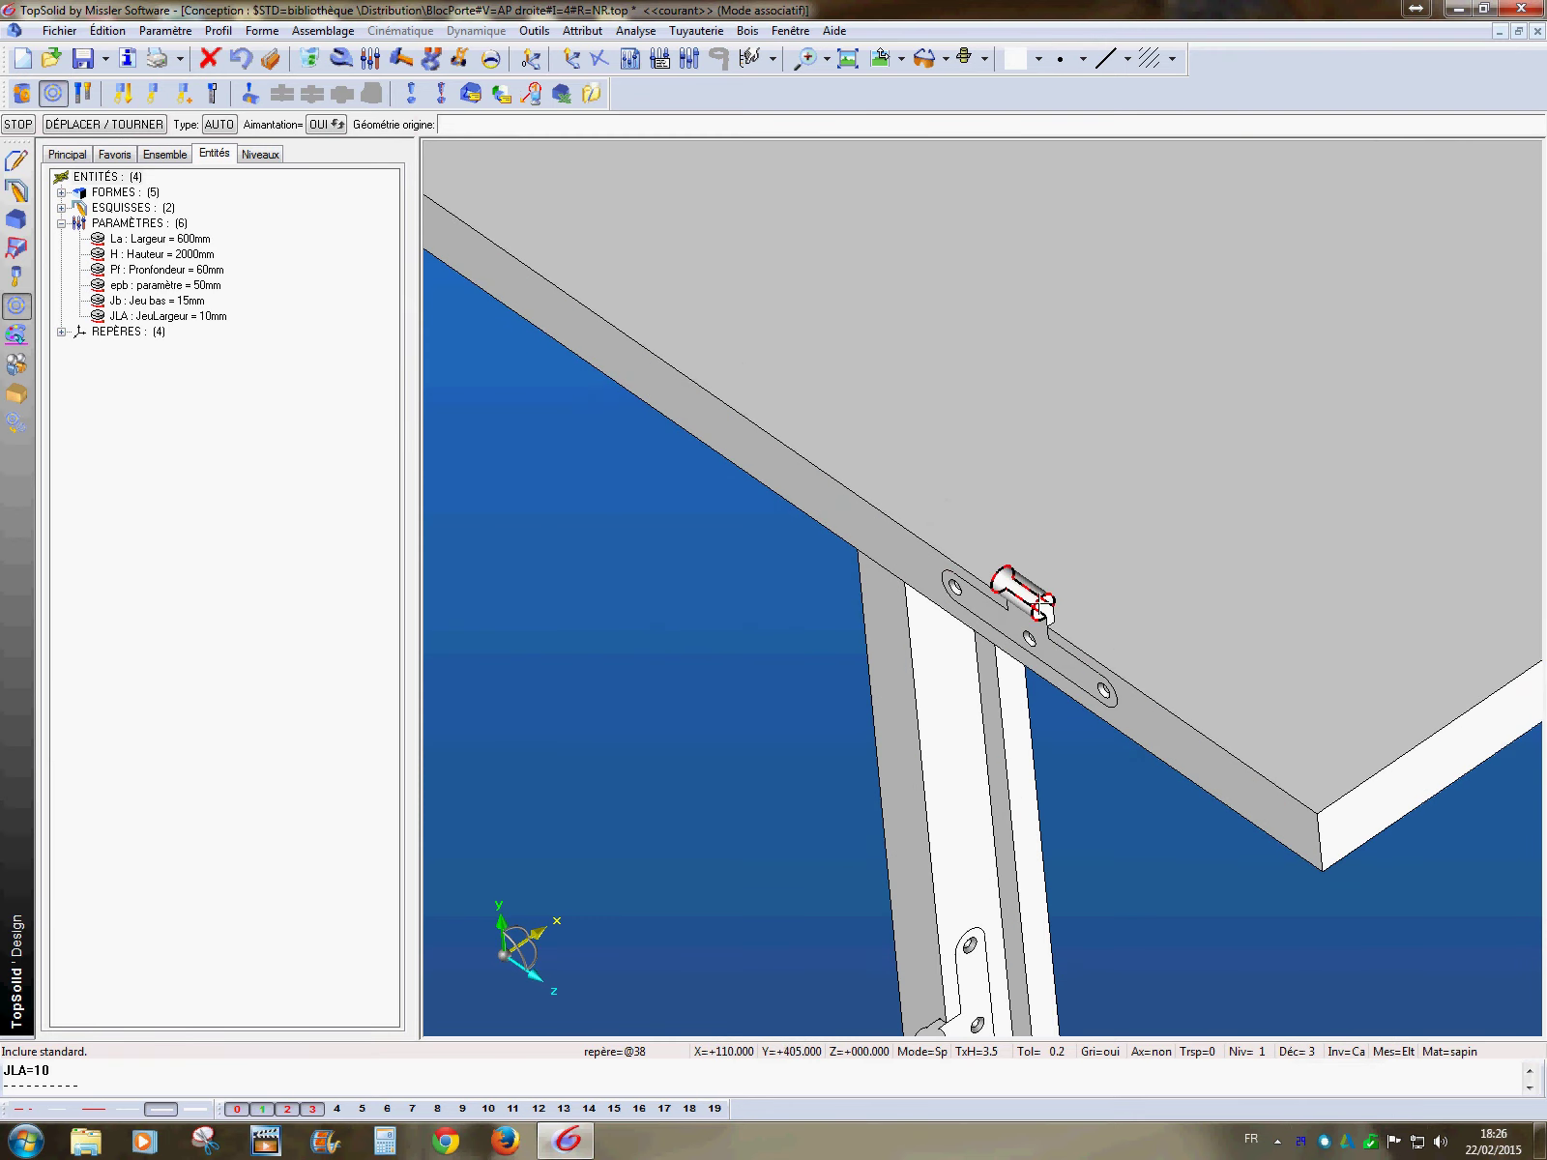
pyautogui.click(1041, 605)
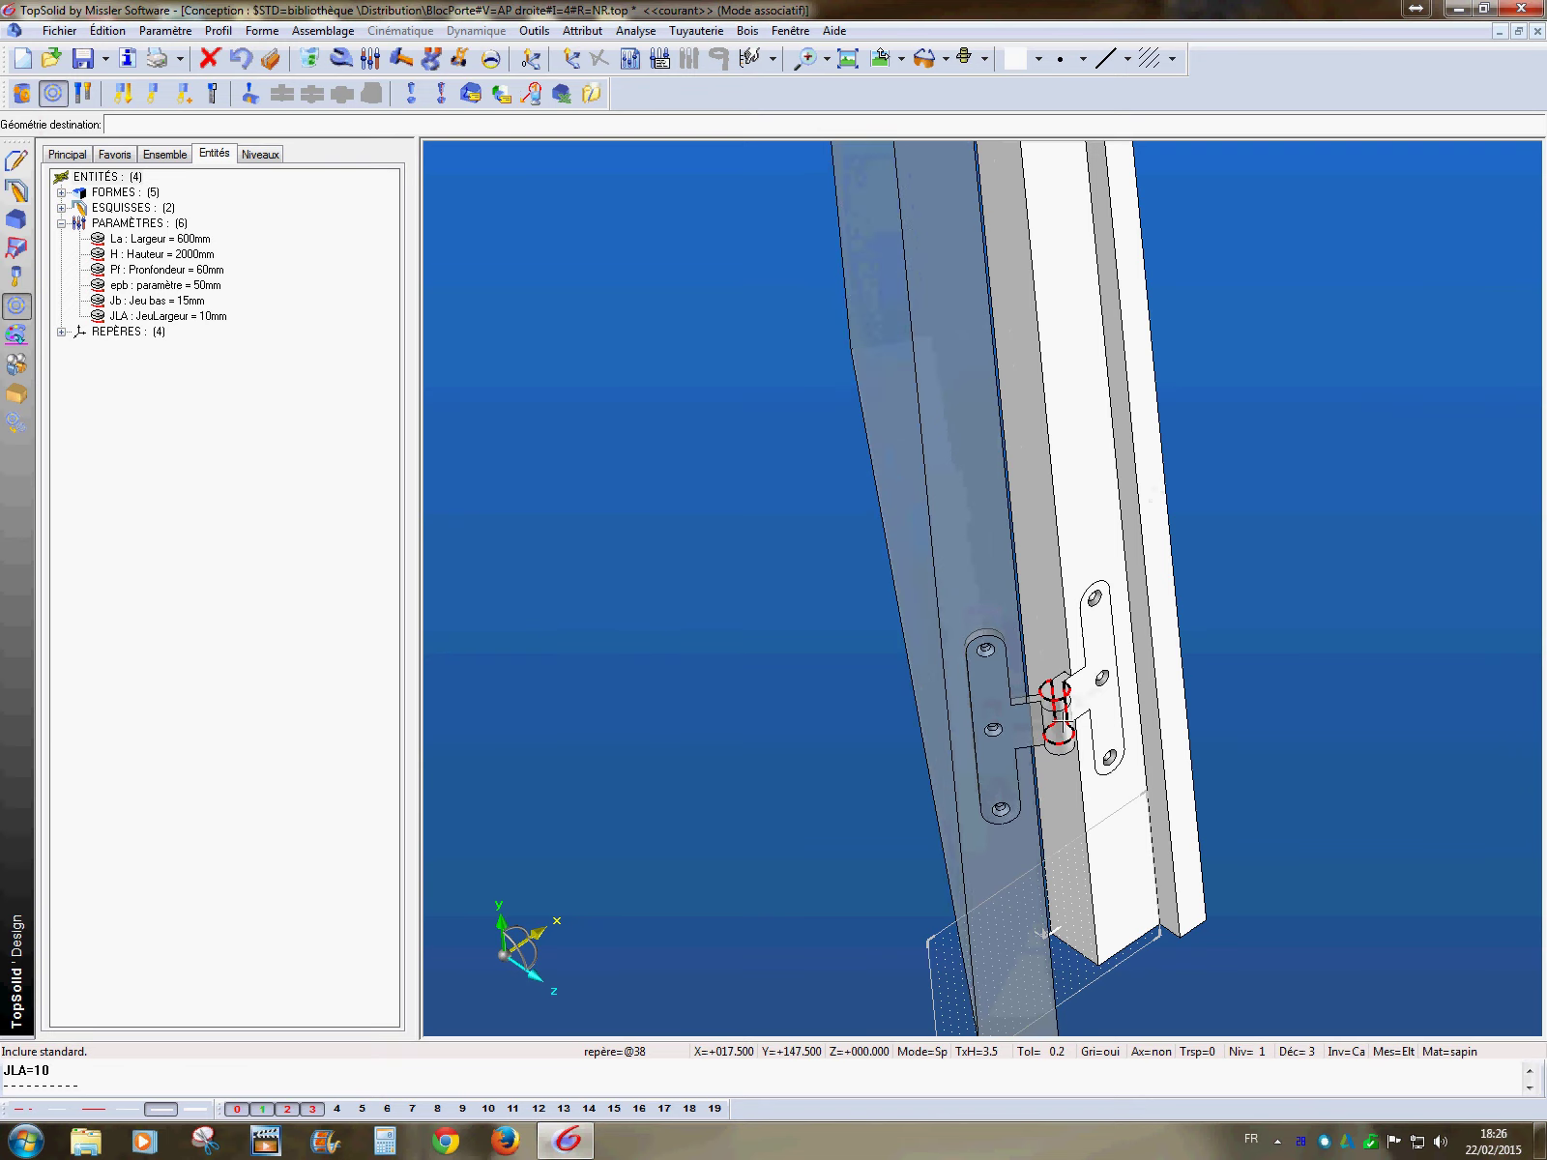
pyautogui.click(1081, 754)
pyautogui.scroll(3, 1196, 803)
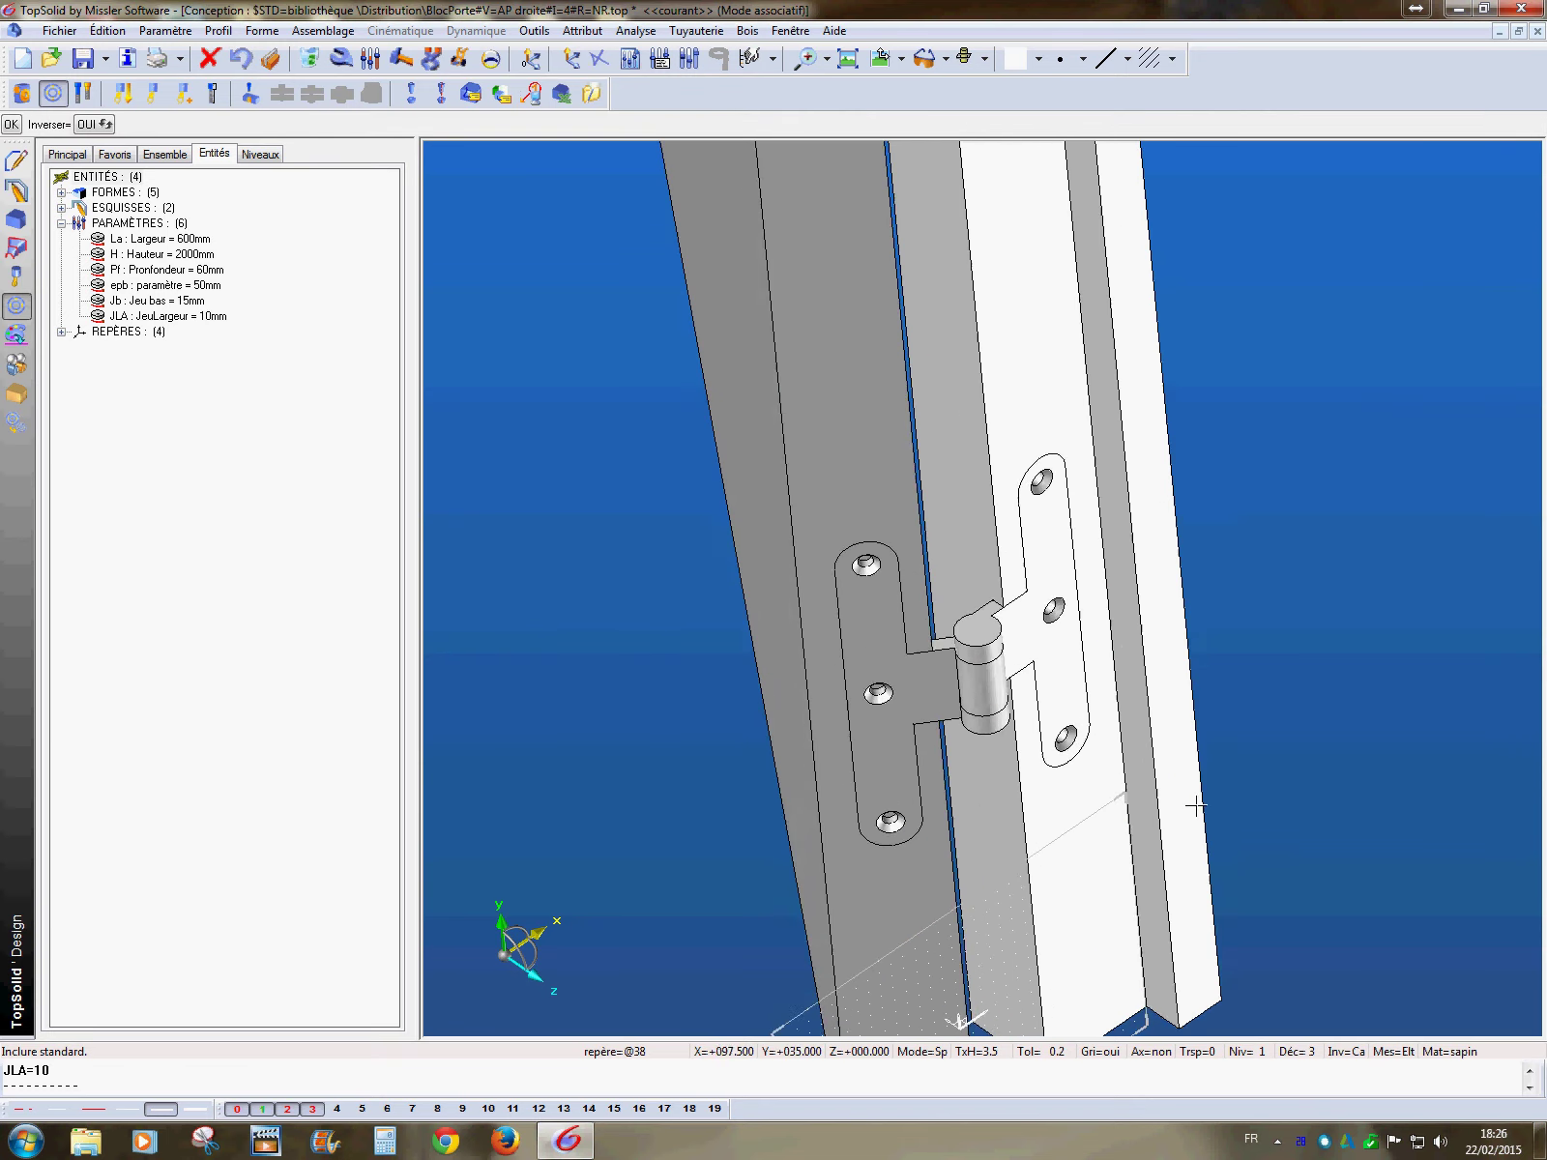
pyautogui.scroll(1, 1233, 709)
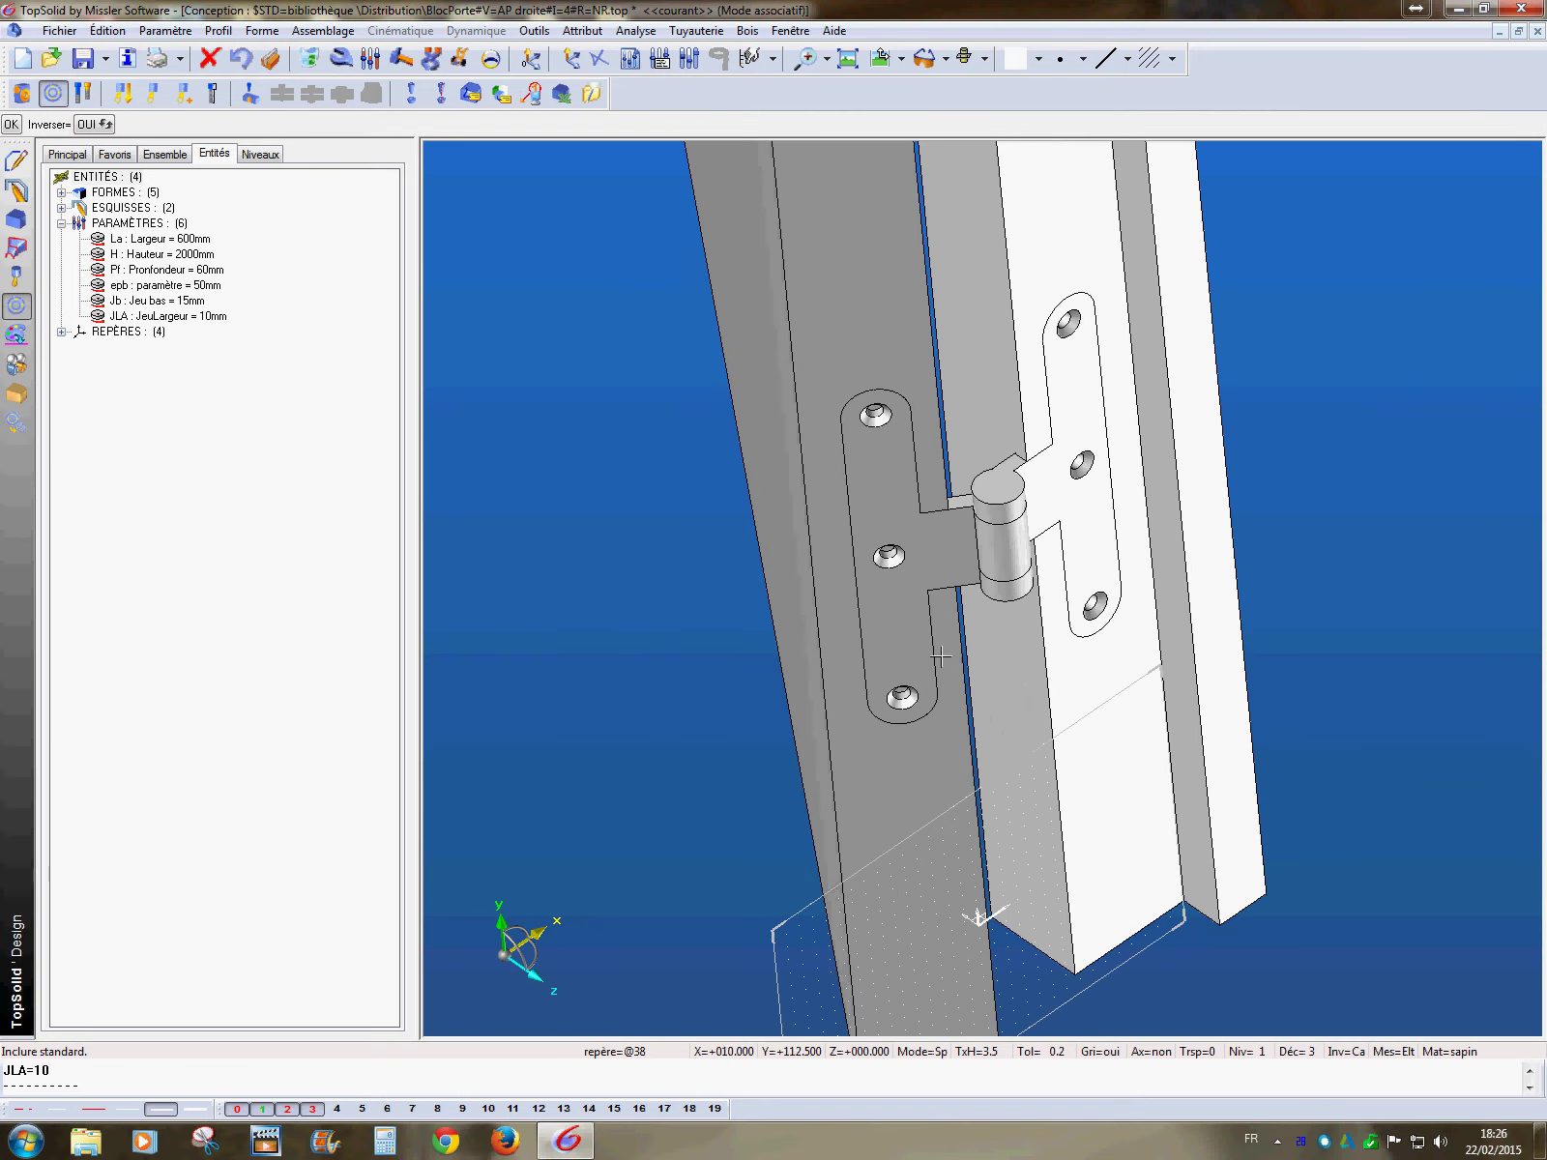
pyautogui.press('Return')
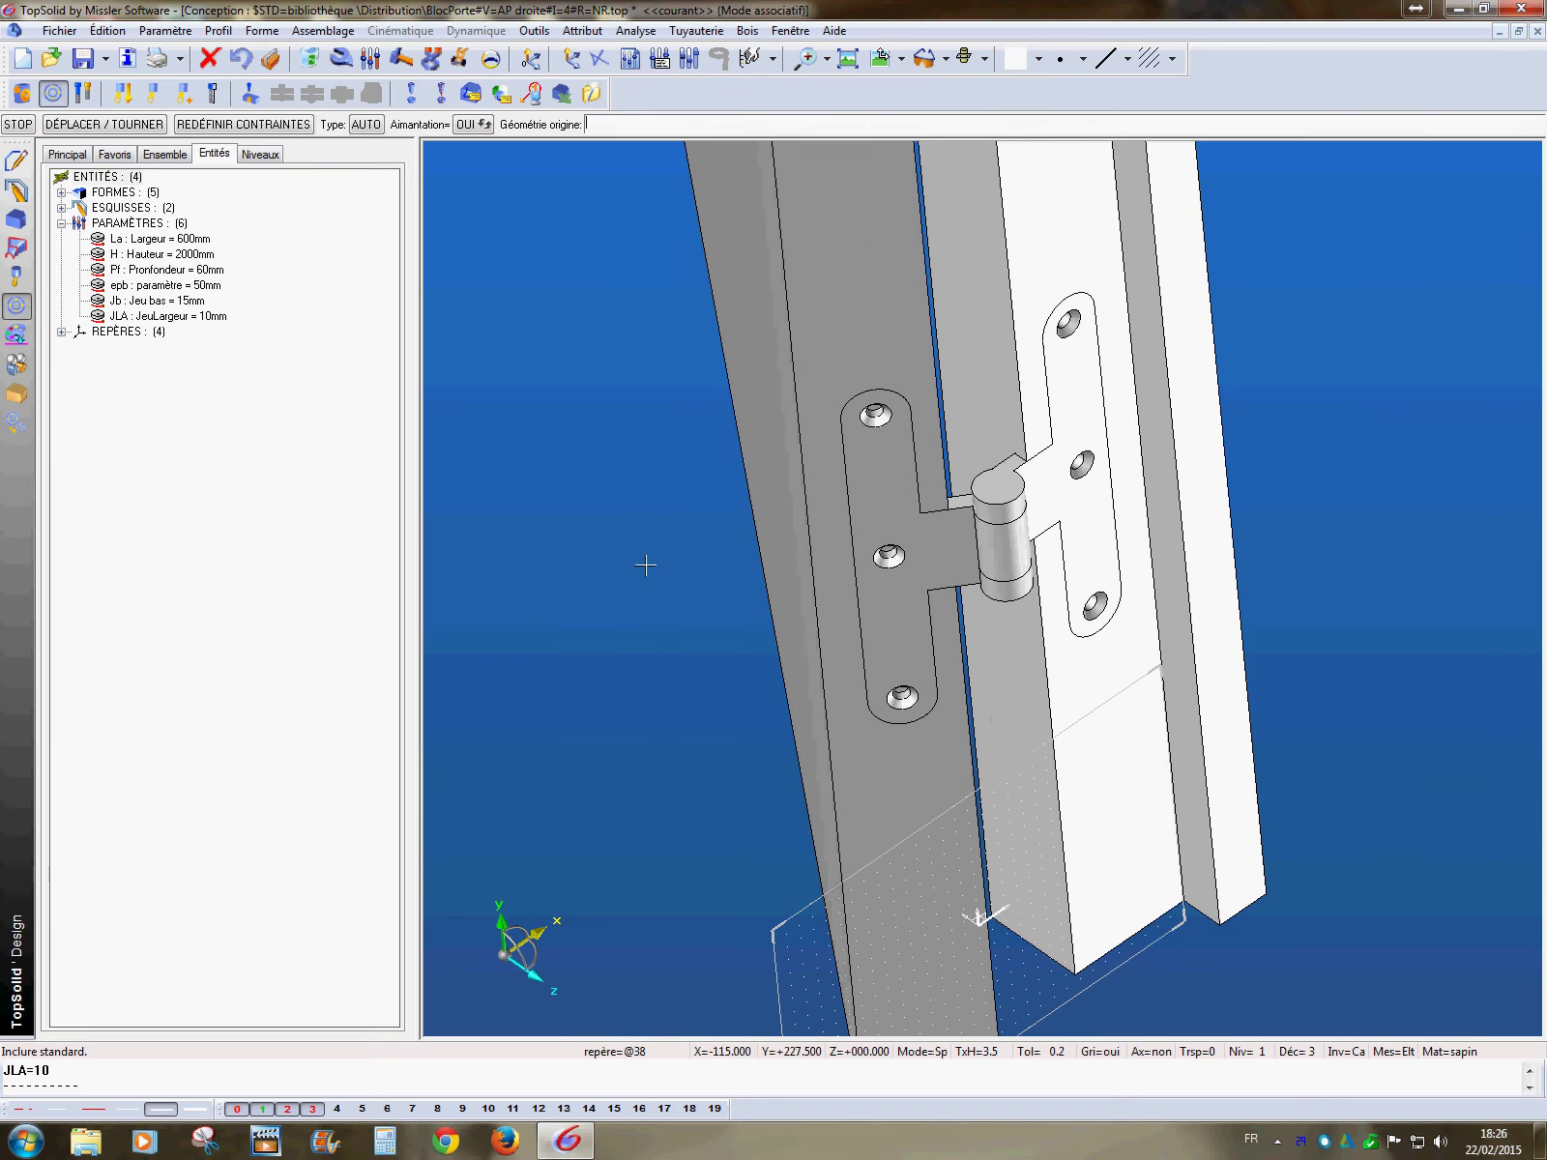
# - Constrain the end face of the door's hinge barrel in contact with the upright's hinge face at 0 mm
pyautogui.click(1026, 616)
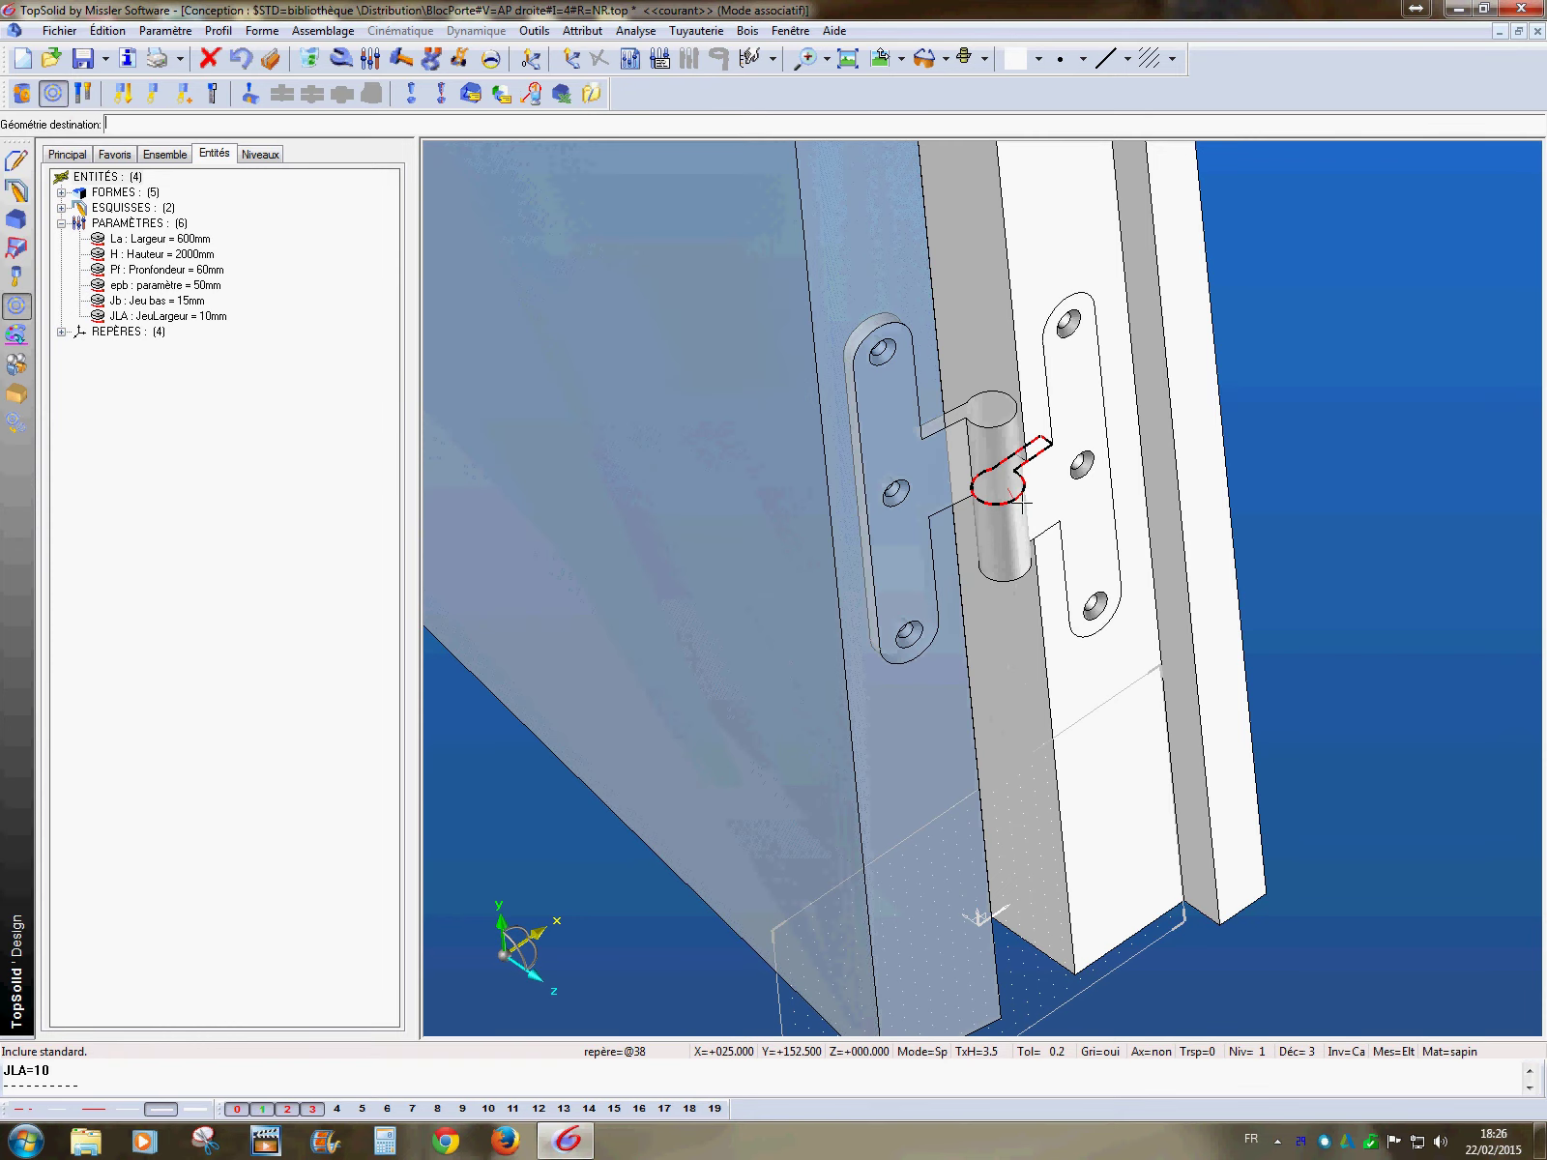
pyautogui.click(1022, 502)
pyautogui.scroll(-5, 1133, 725)
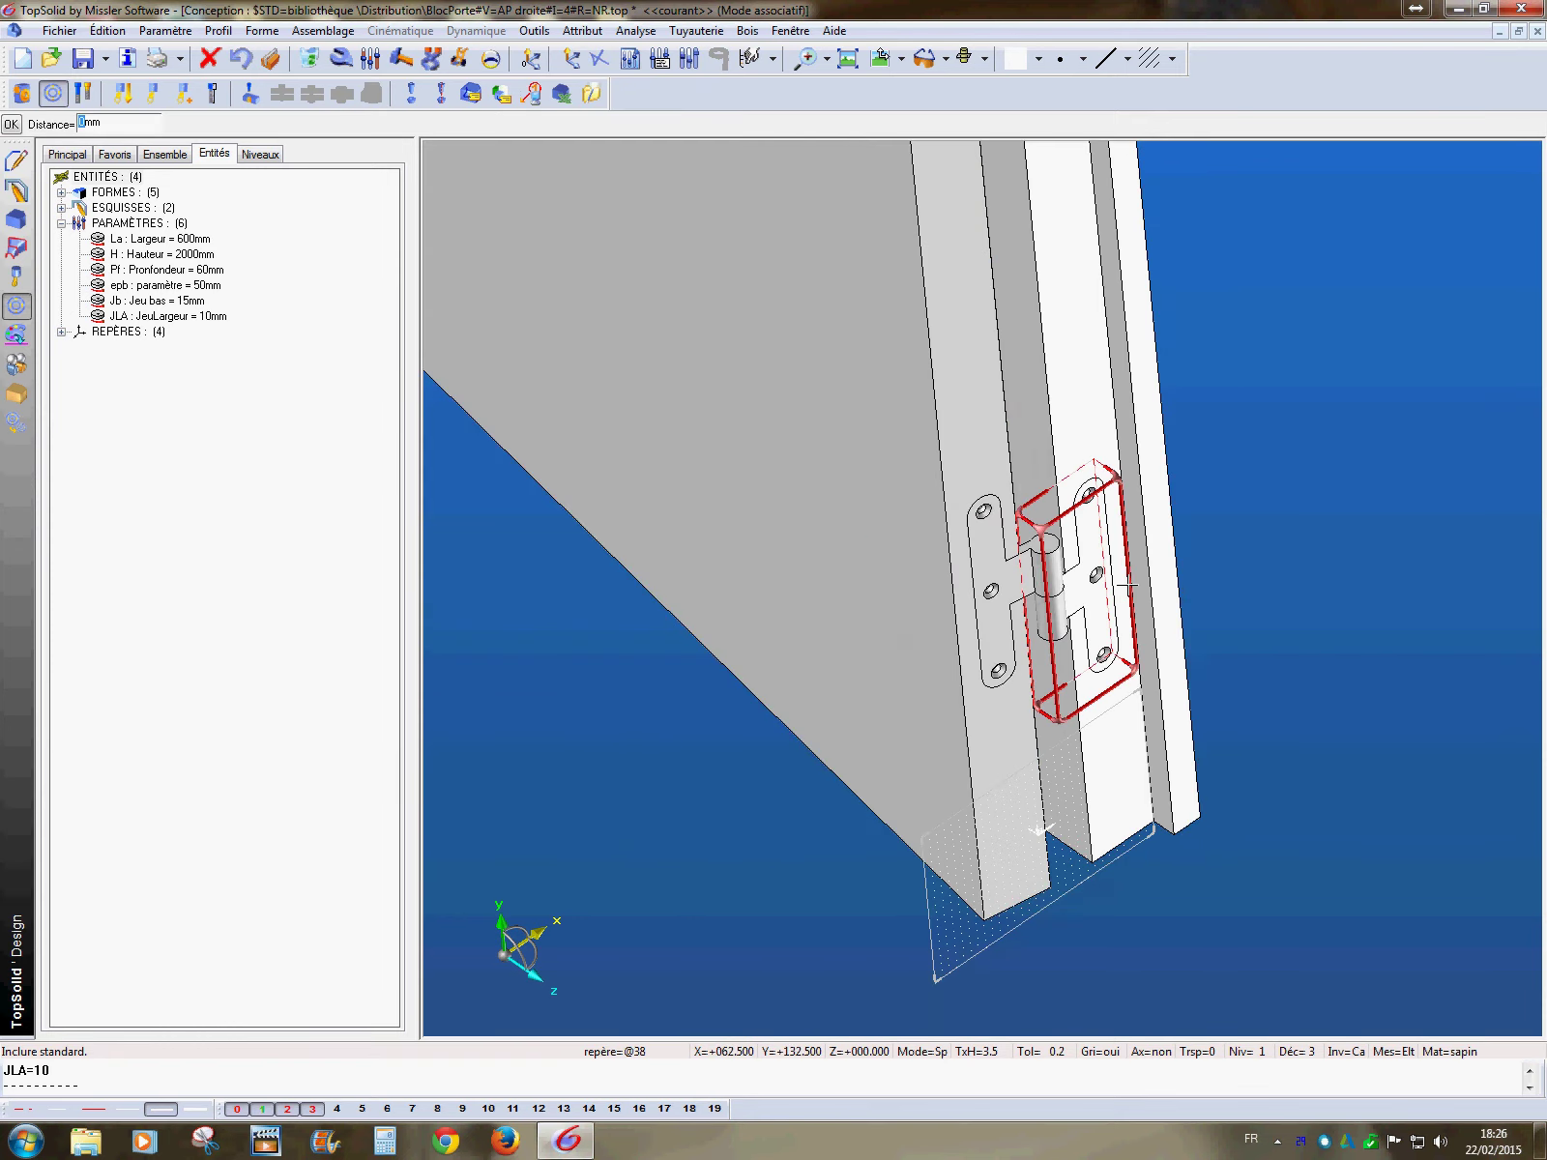
pyautogui.moveTo(1062, 606); pyautogui.dragTo(1010, 937, button='middle')
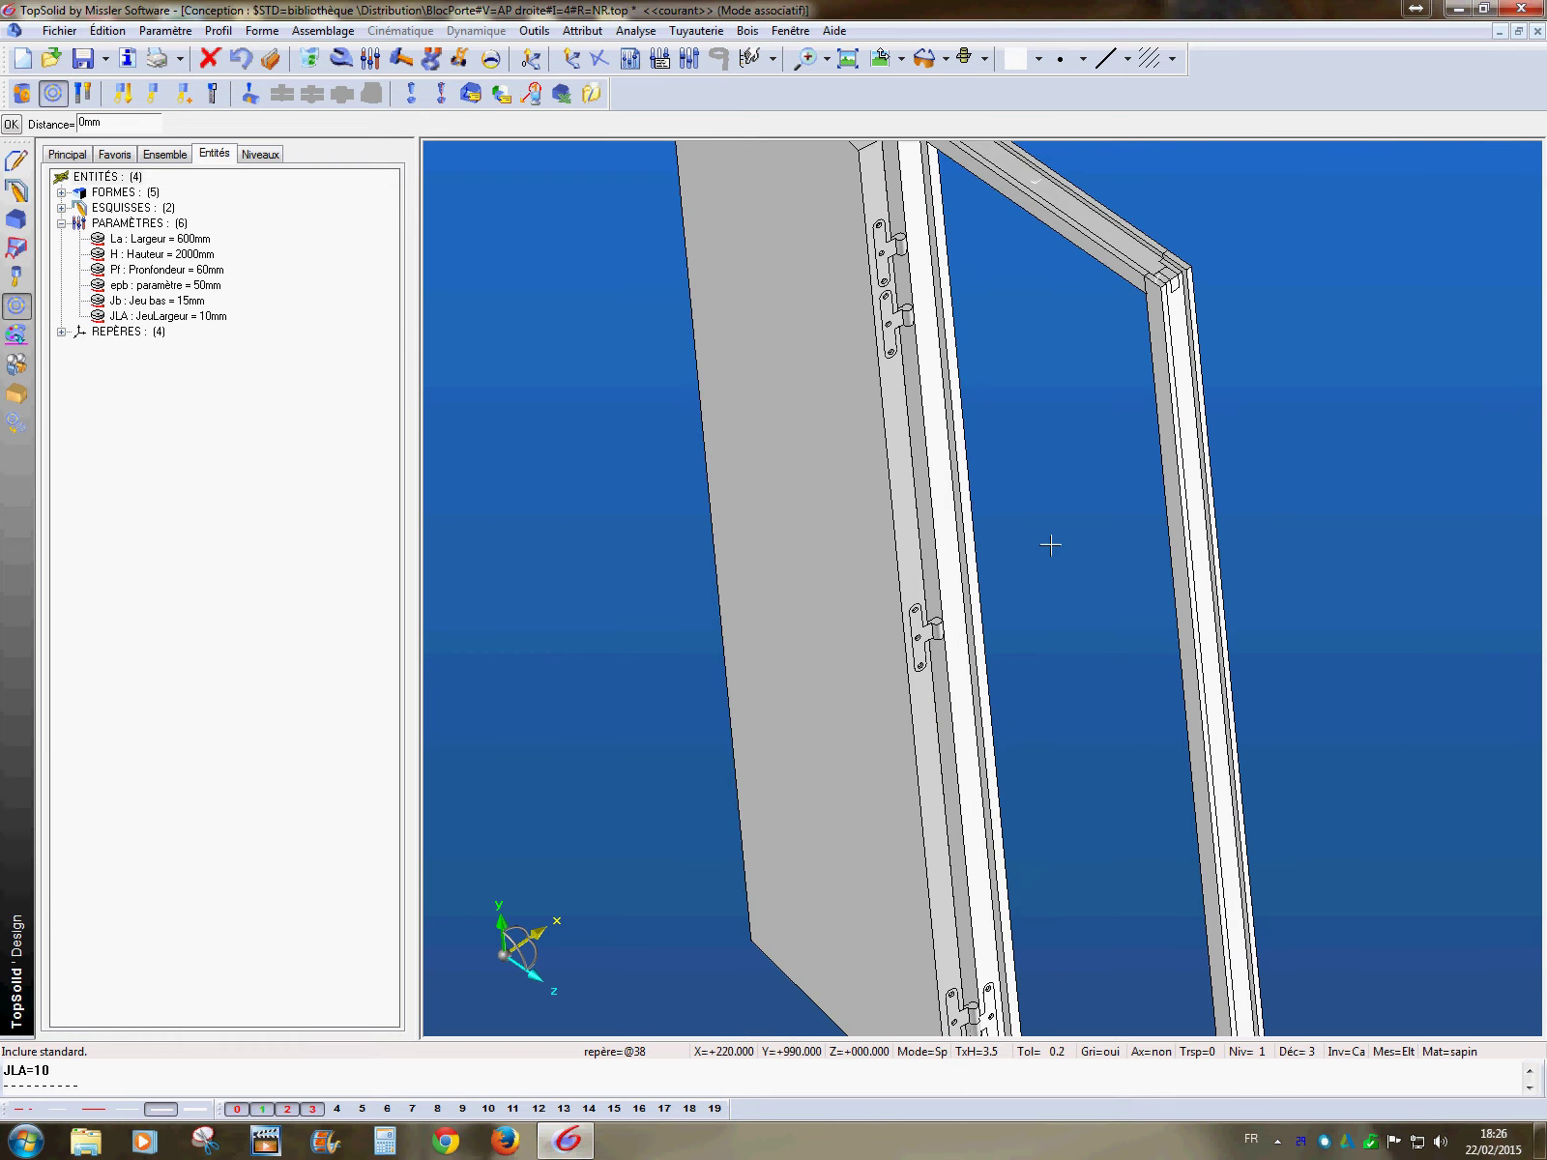
pyautogui.moveTo(1053, 542); pyautogui.dragTo(1051, 596, button='middle')
pyautogui.moveTo(1056, 706); pyautogui.dragTo(1097, 682, button='middle')
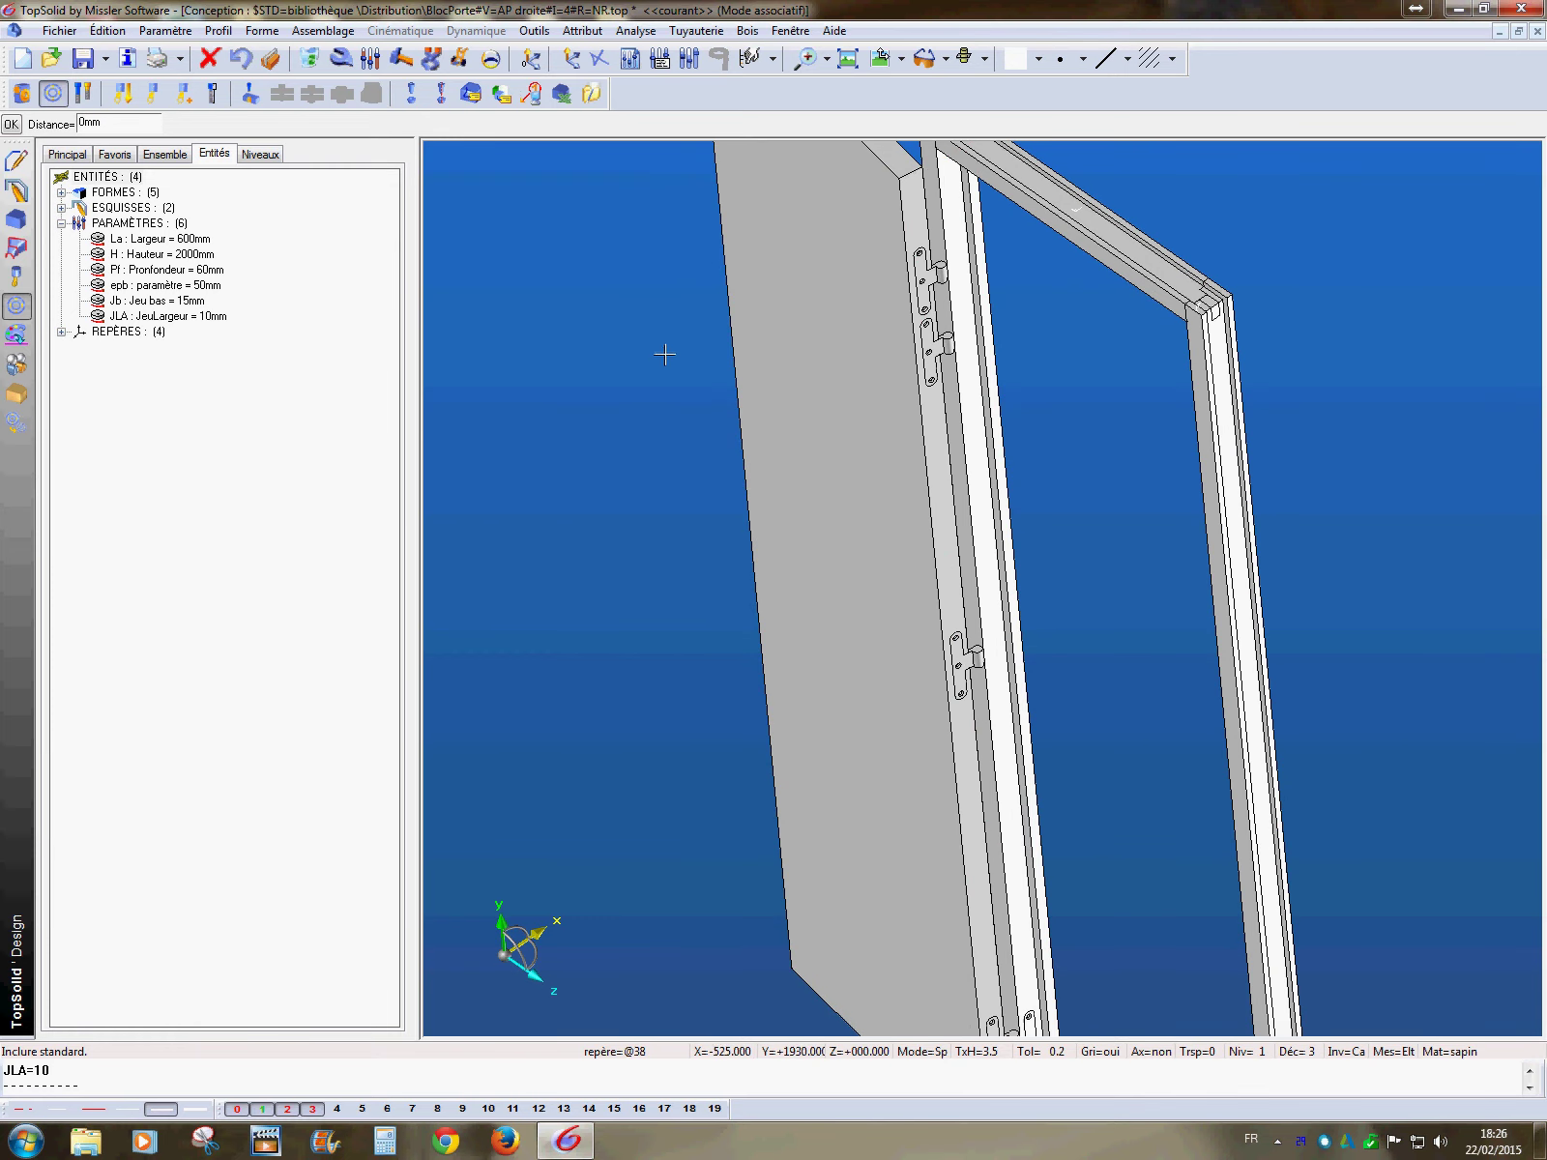
pyautogui.press('Return')
# - Orient the door's large face to the face of the opposite upright so the door closes in the frame
pyautogui.click(825, 554)
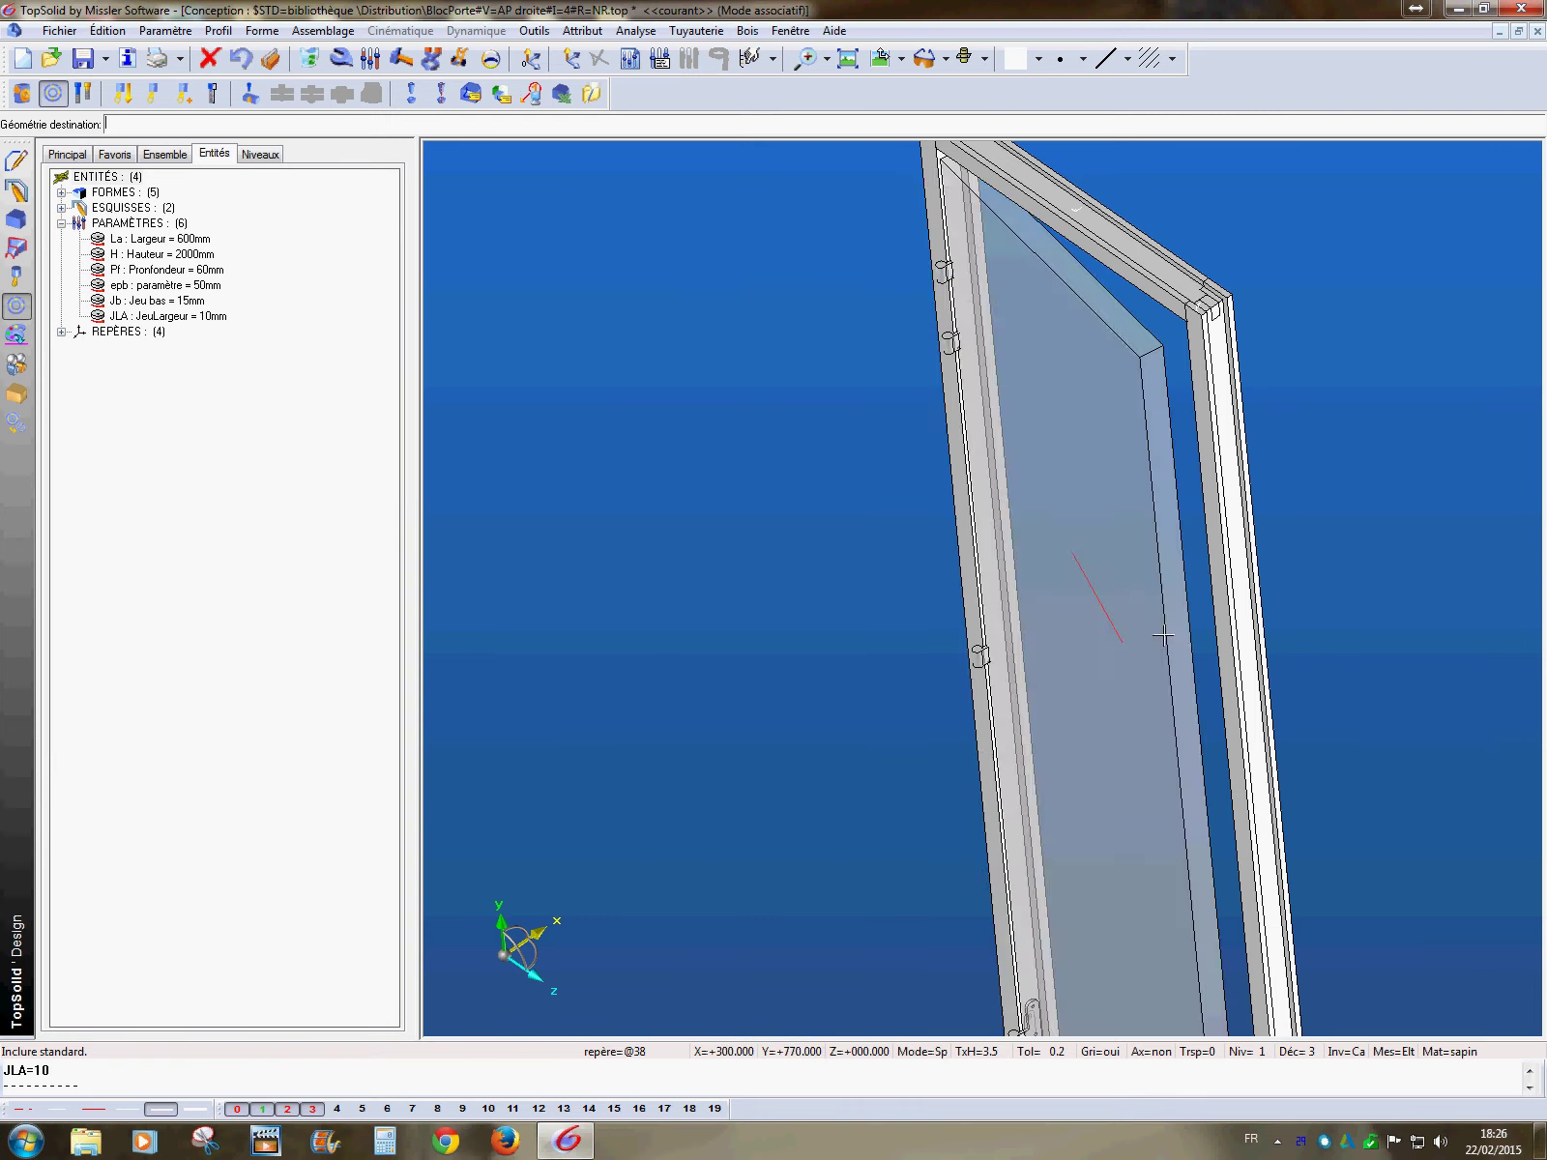
pyautogui.click(1233, 598)
pyautogui.moveTo(943, 753); pyautogui.dragTo(866, 321, button='middle')
# - Edit the door and examine its axis, contact and orientation constraints under Positionnement contraint
pyautogui.rightClick(155, 453)
pyautogui.click(190, 449)
pyautogui.click(983, 588)
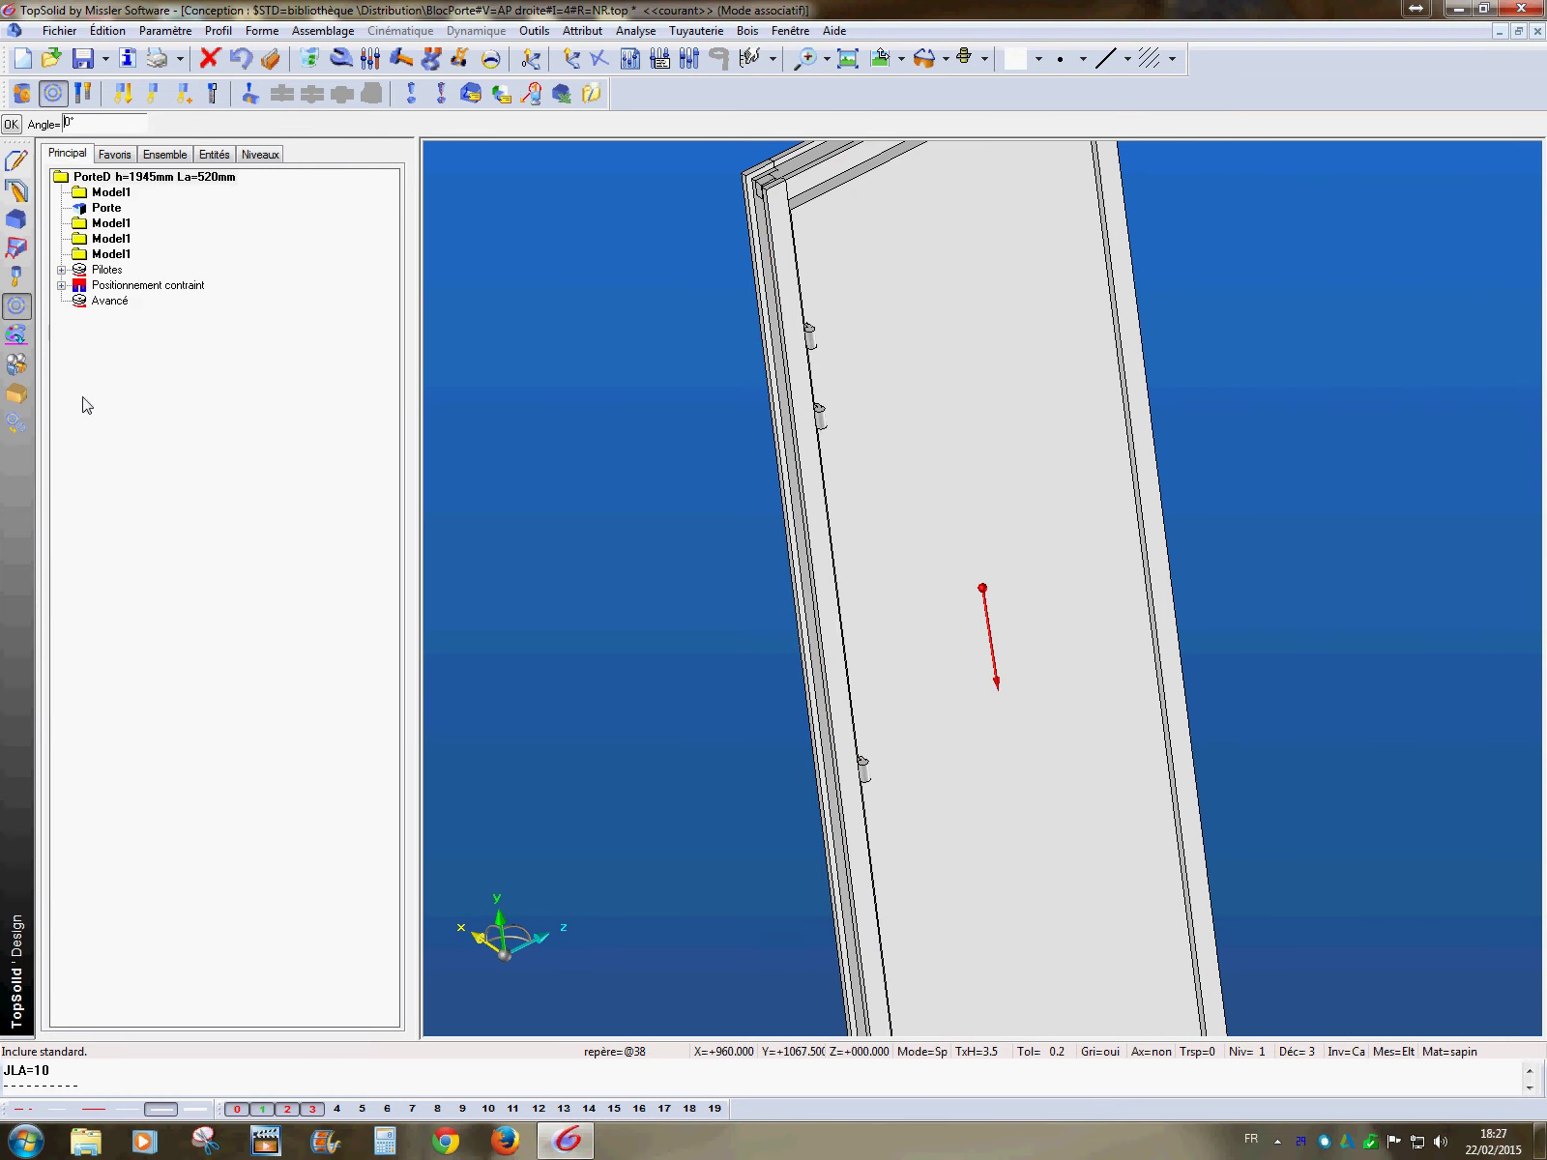
pyautogui.click(61, 286)
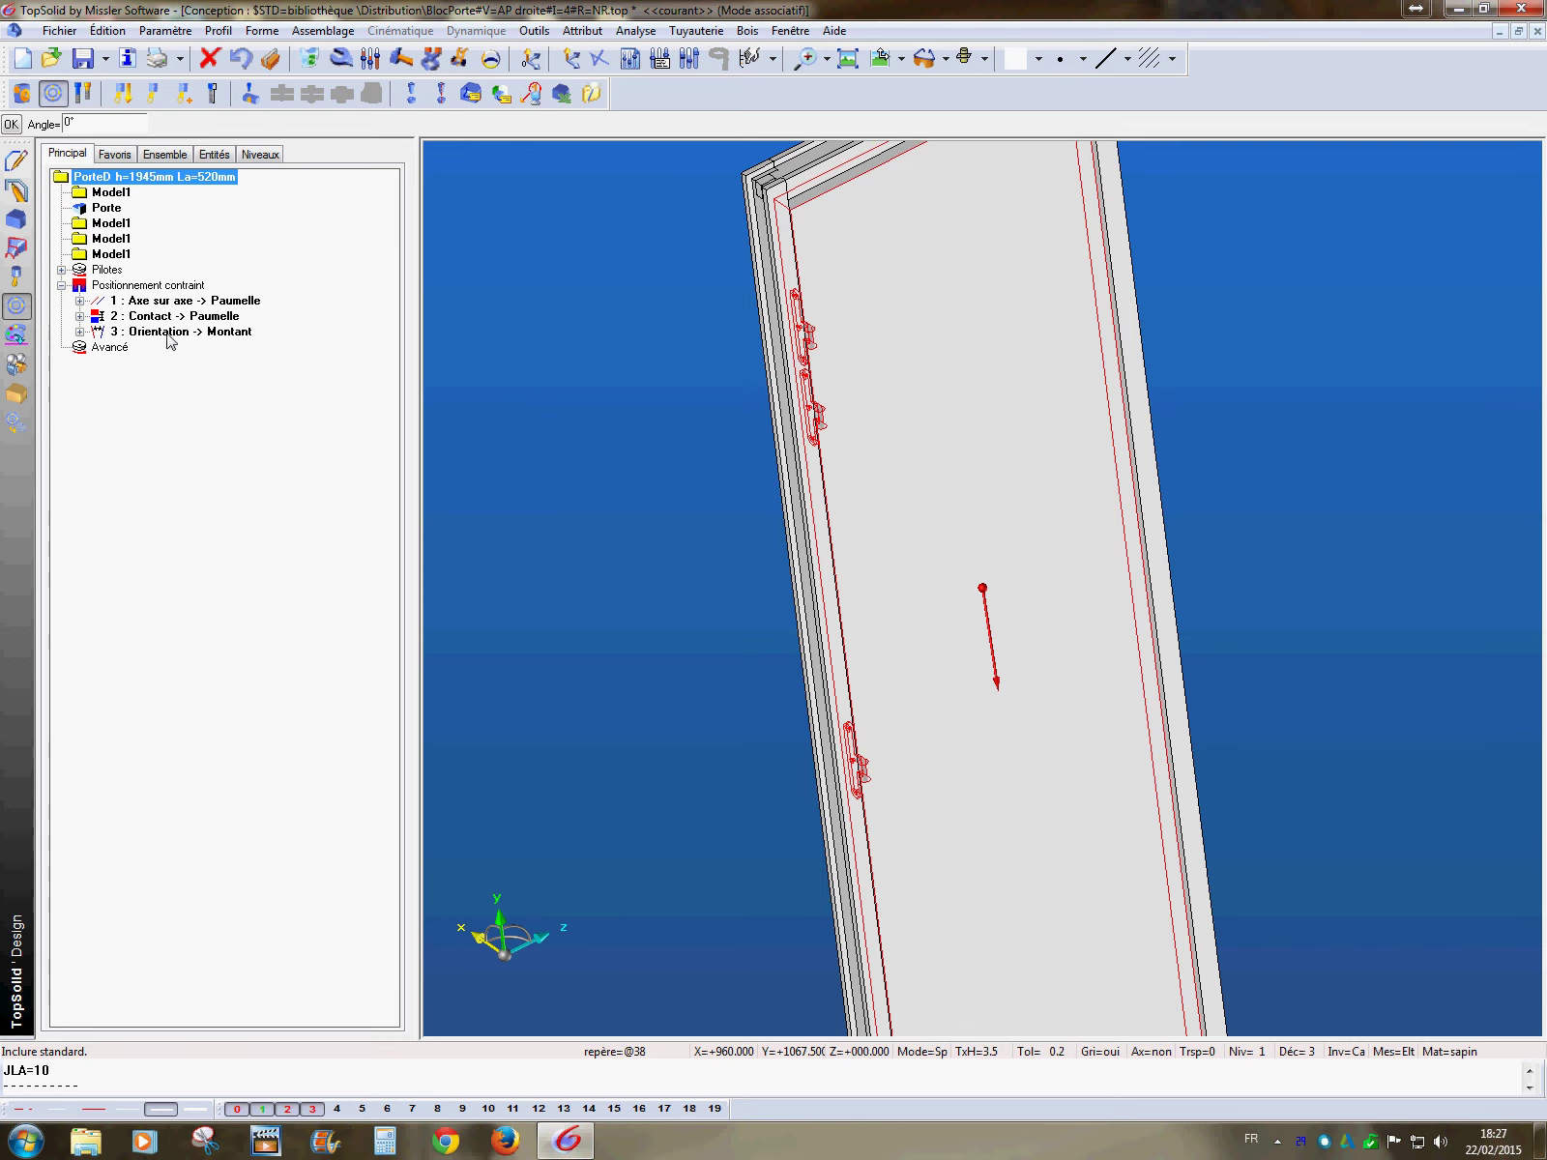
pyautogui.click(174, 332)
pyautogui.click(79, 332)
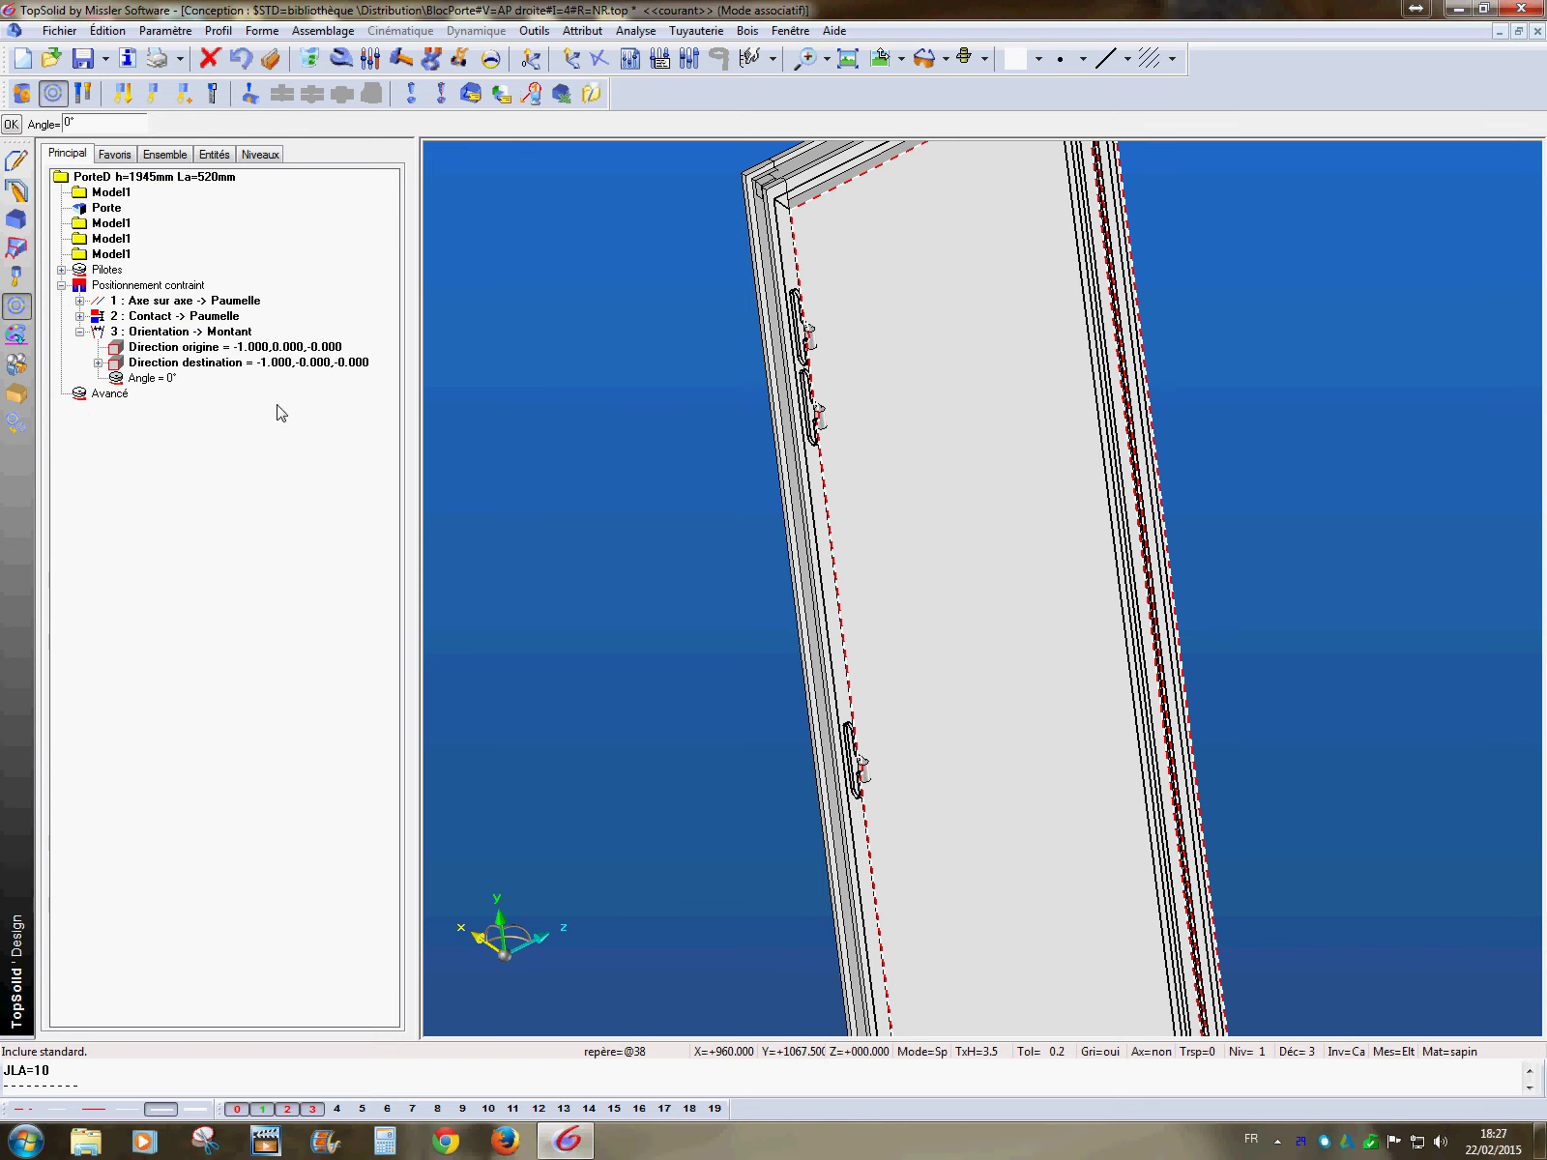
pyautogui.click(79, 332)
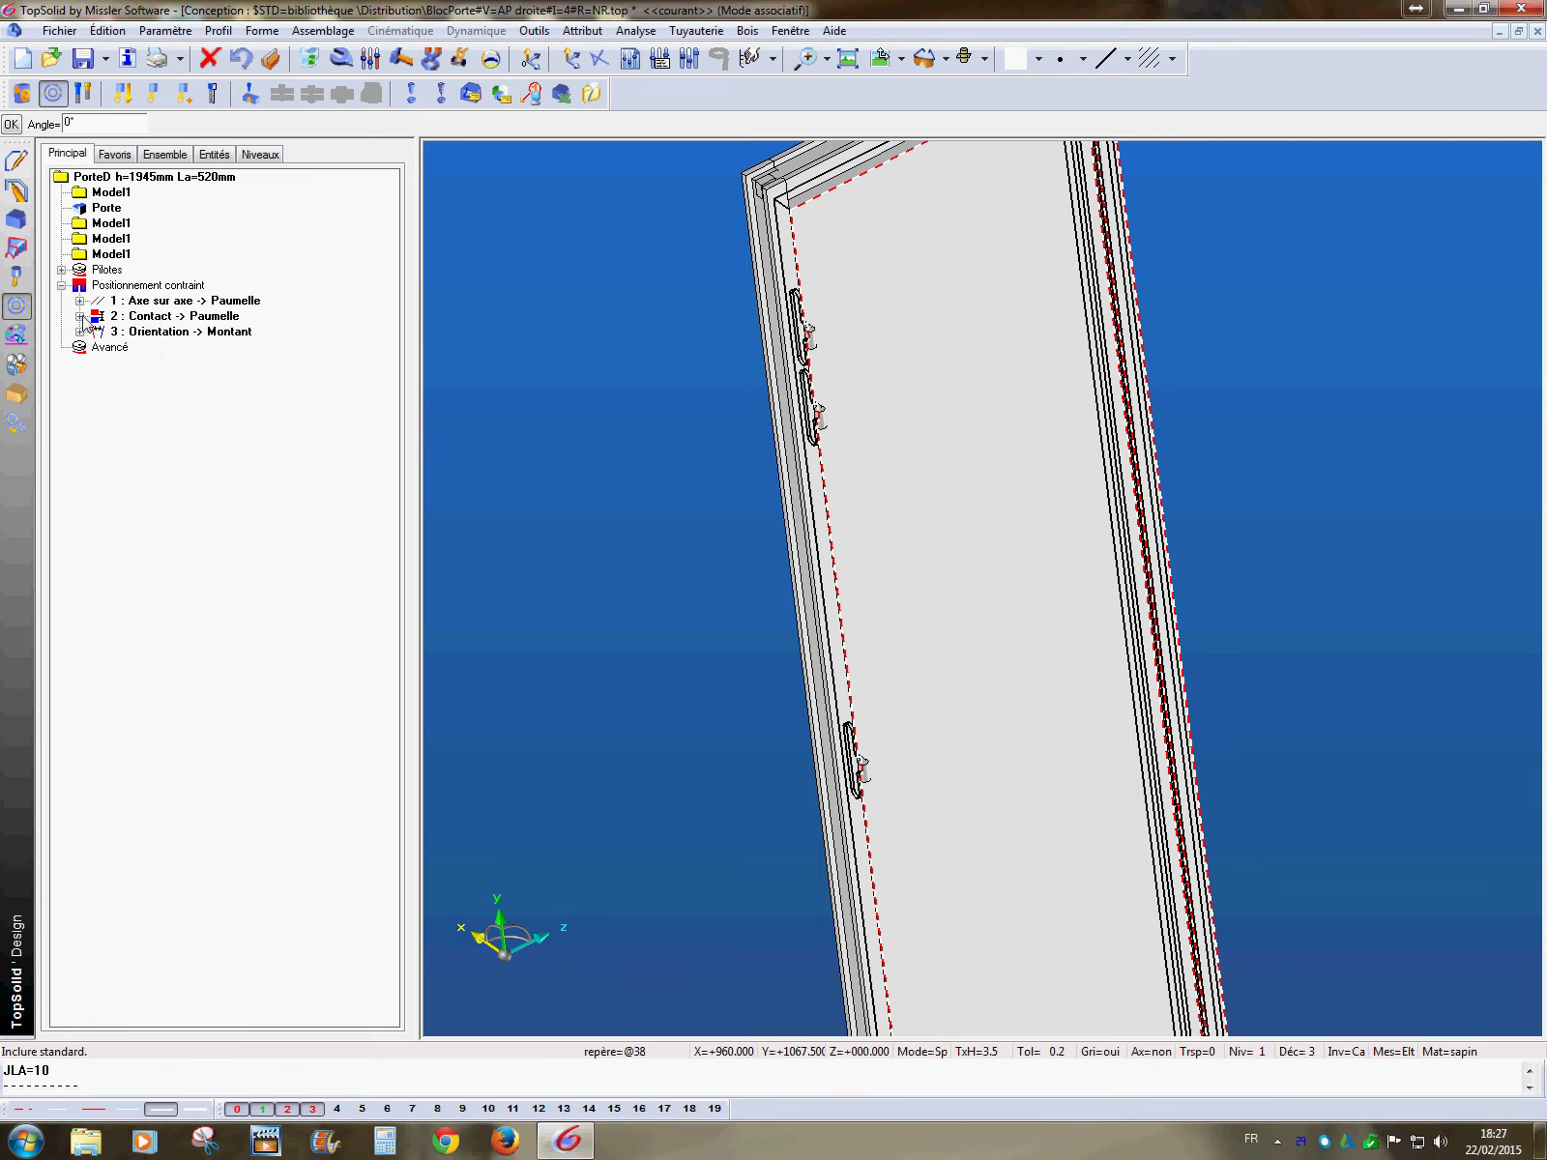
pyautogui.click(145, 301)
pyautogui.click(150, 317)
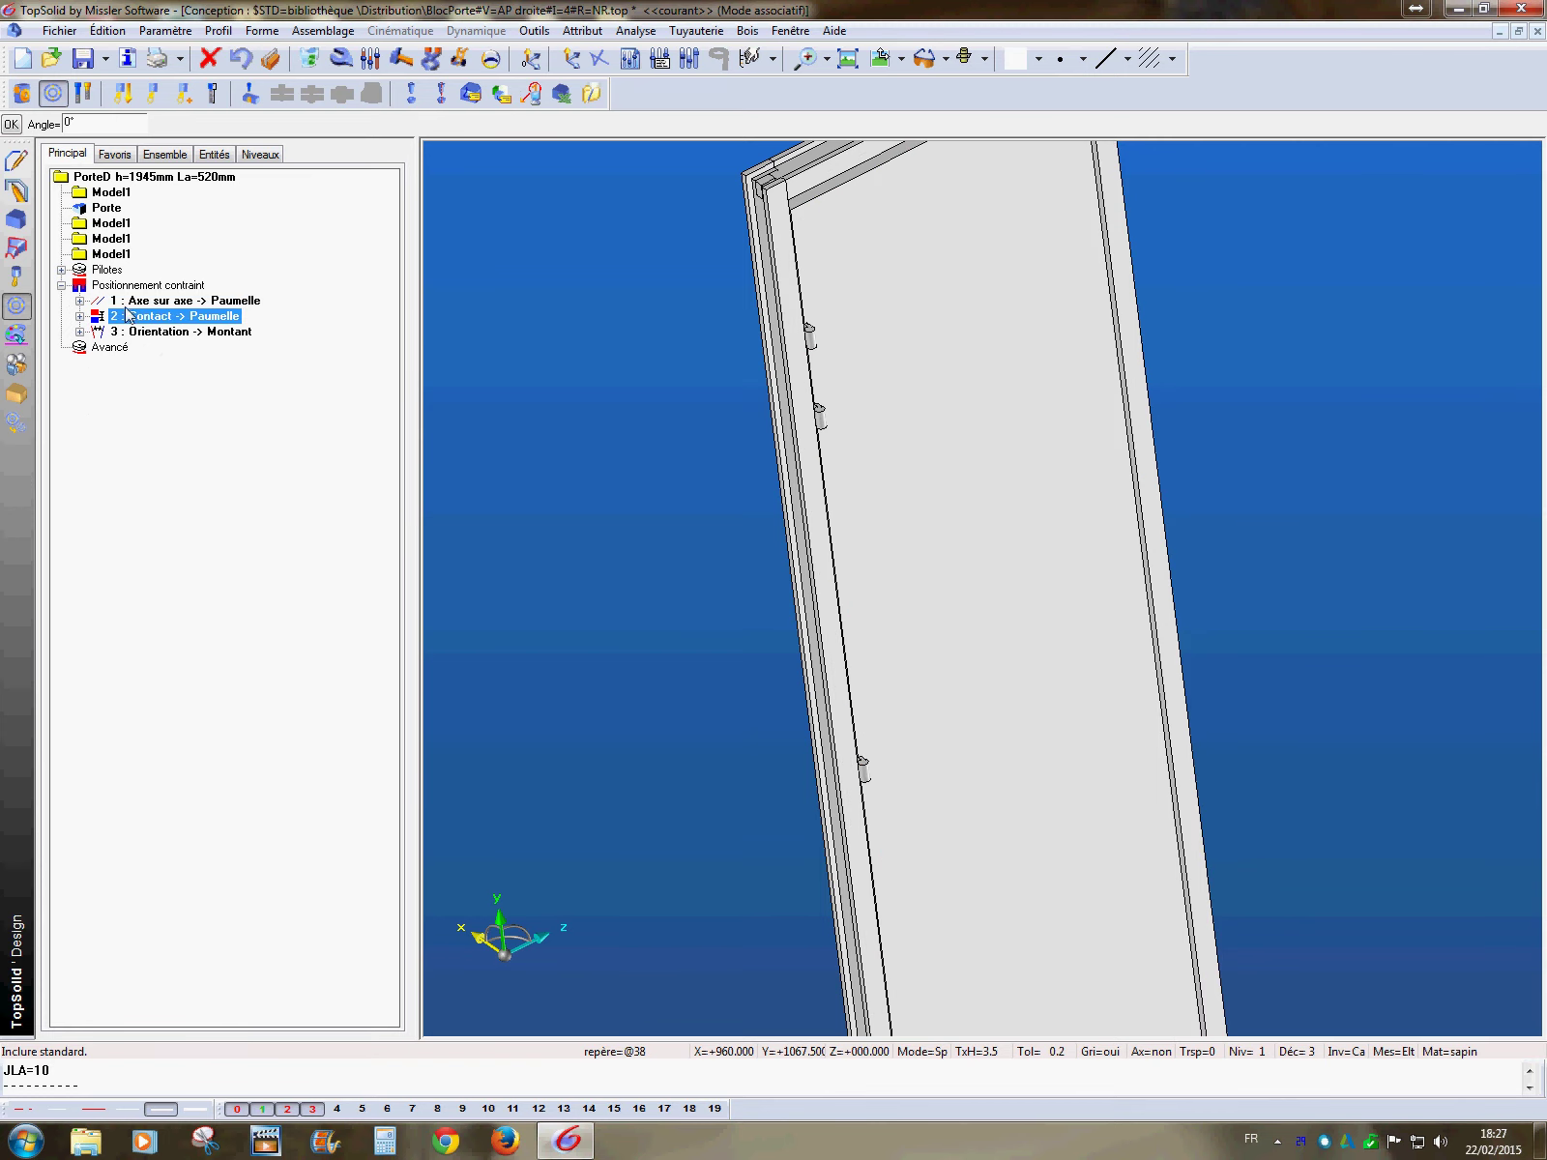
pyautogui.click(147, 303)
# - Set the contact distance of the upright's lower hinge, under its third positioning constraint, to -(200+Jb)
pyautogui.moveTo(655, 659); pyautogui.dragTo(581, 303, button='middle')
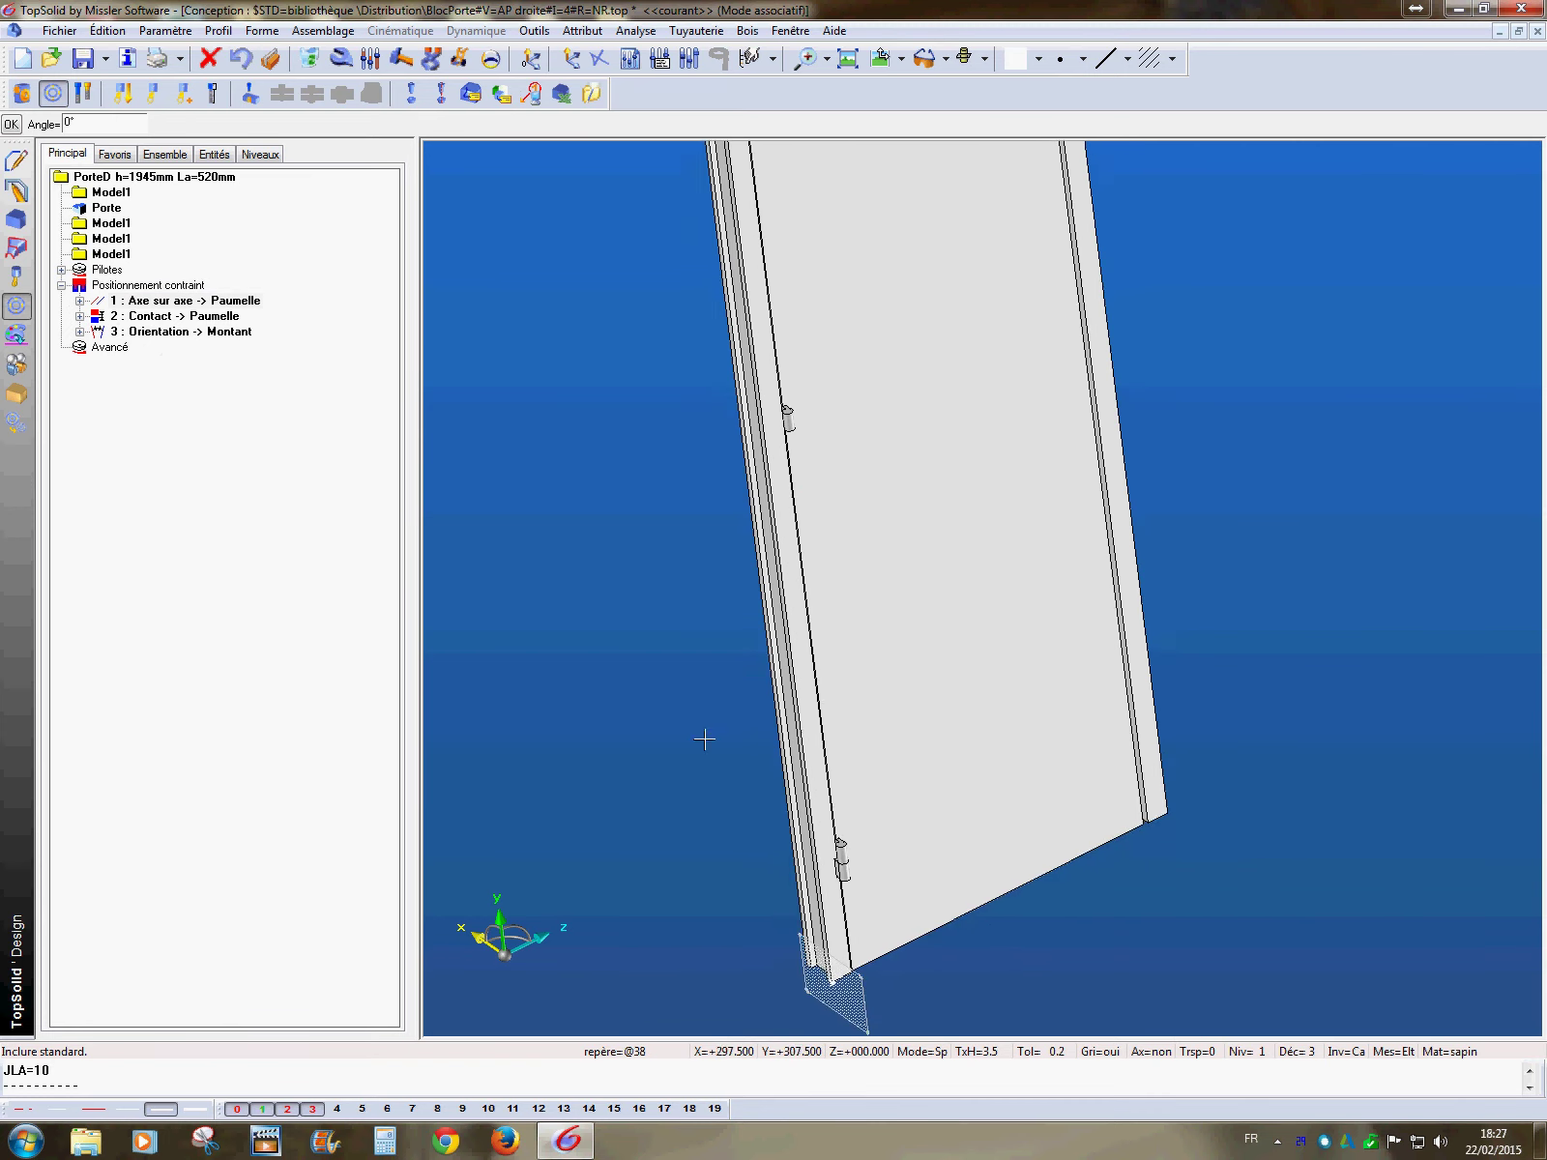
pyautogui.rightClick(153, 644)
pyautogui.click(217, 656)
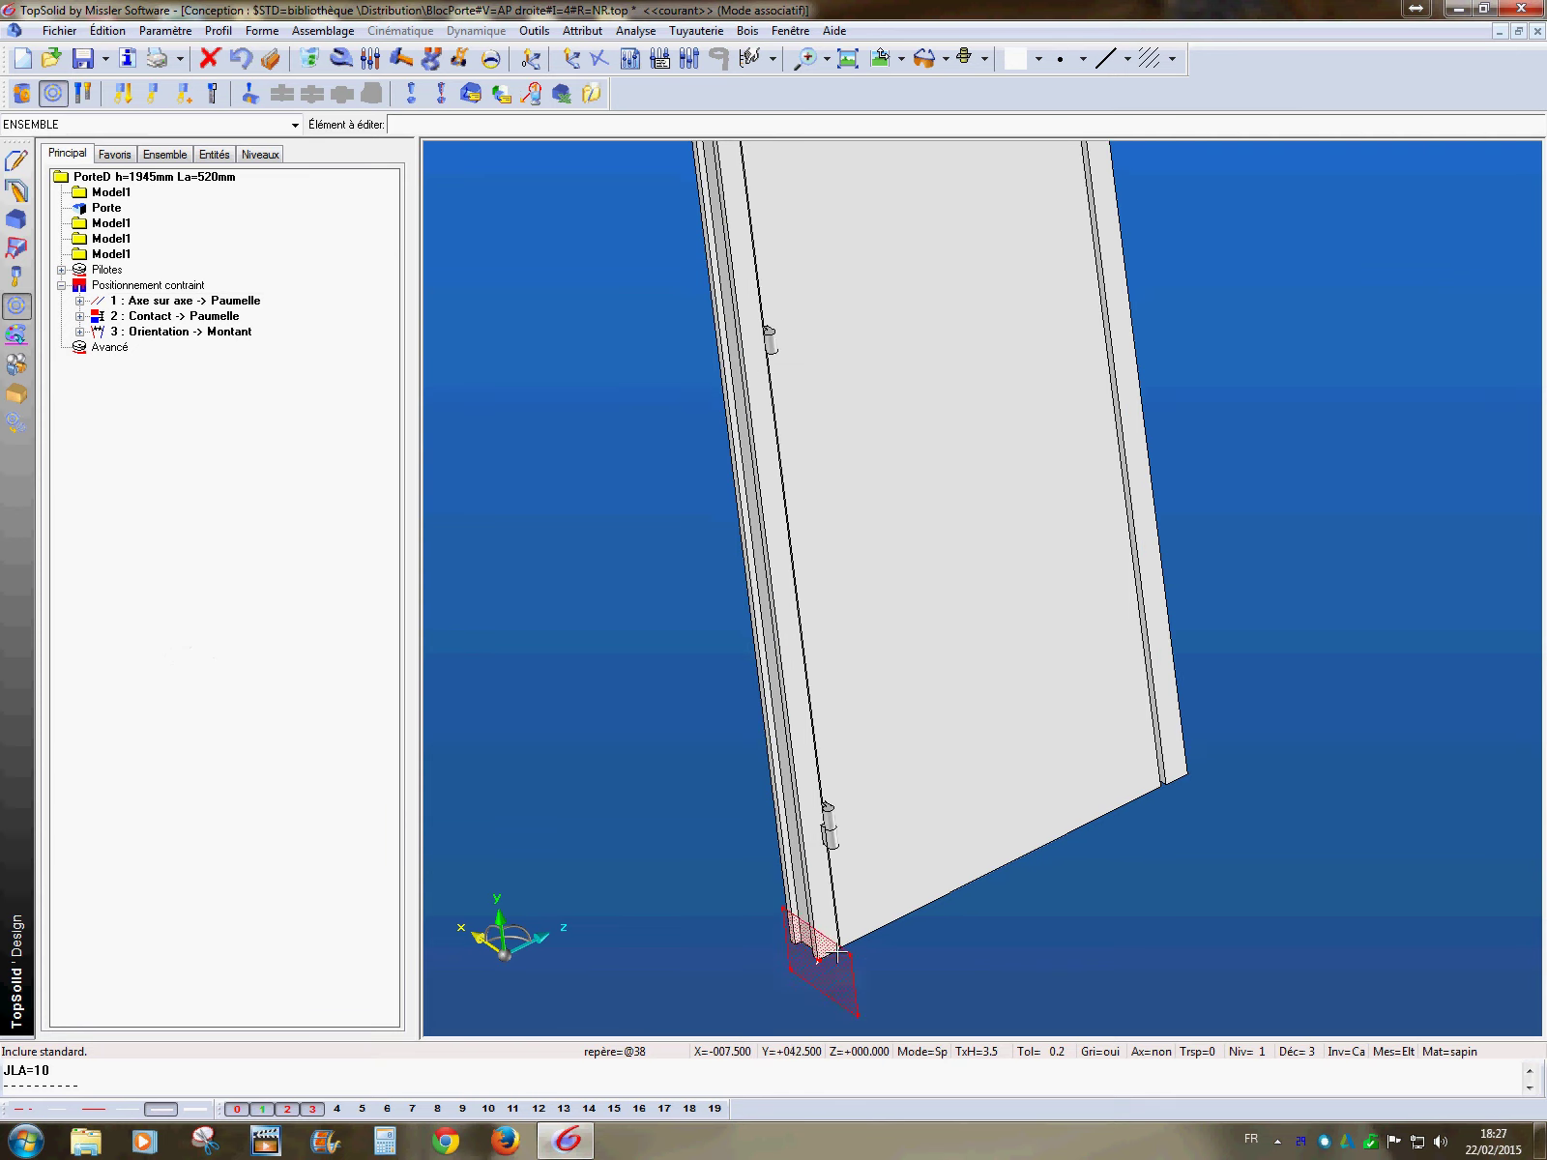
pyautogui.scroll(2, 834, 963)
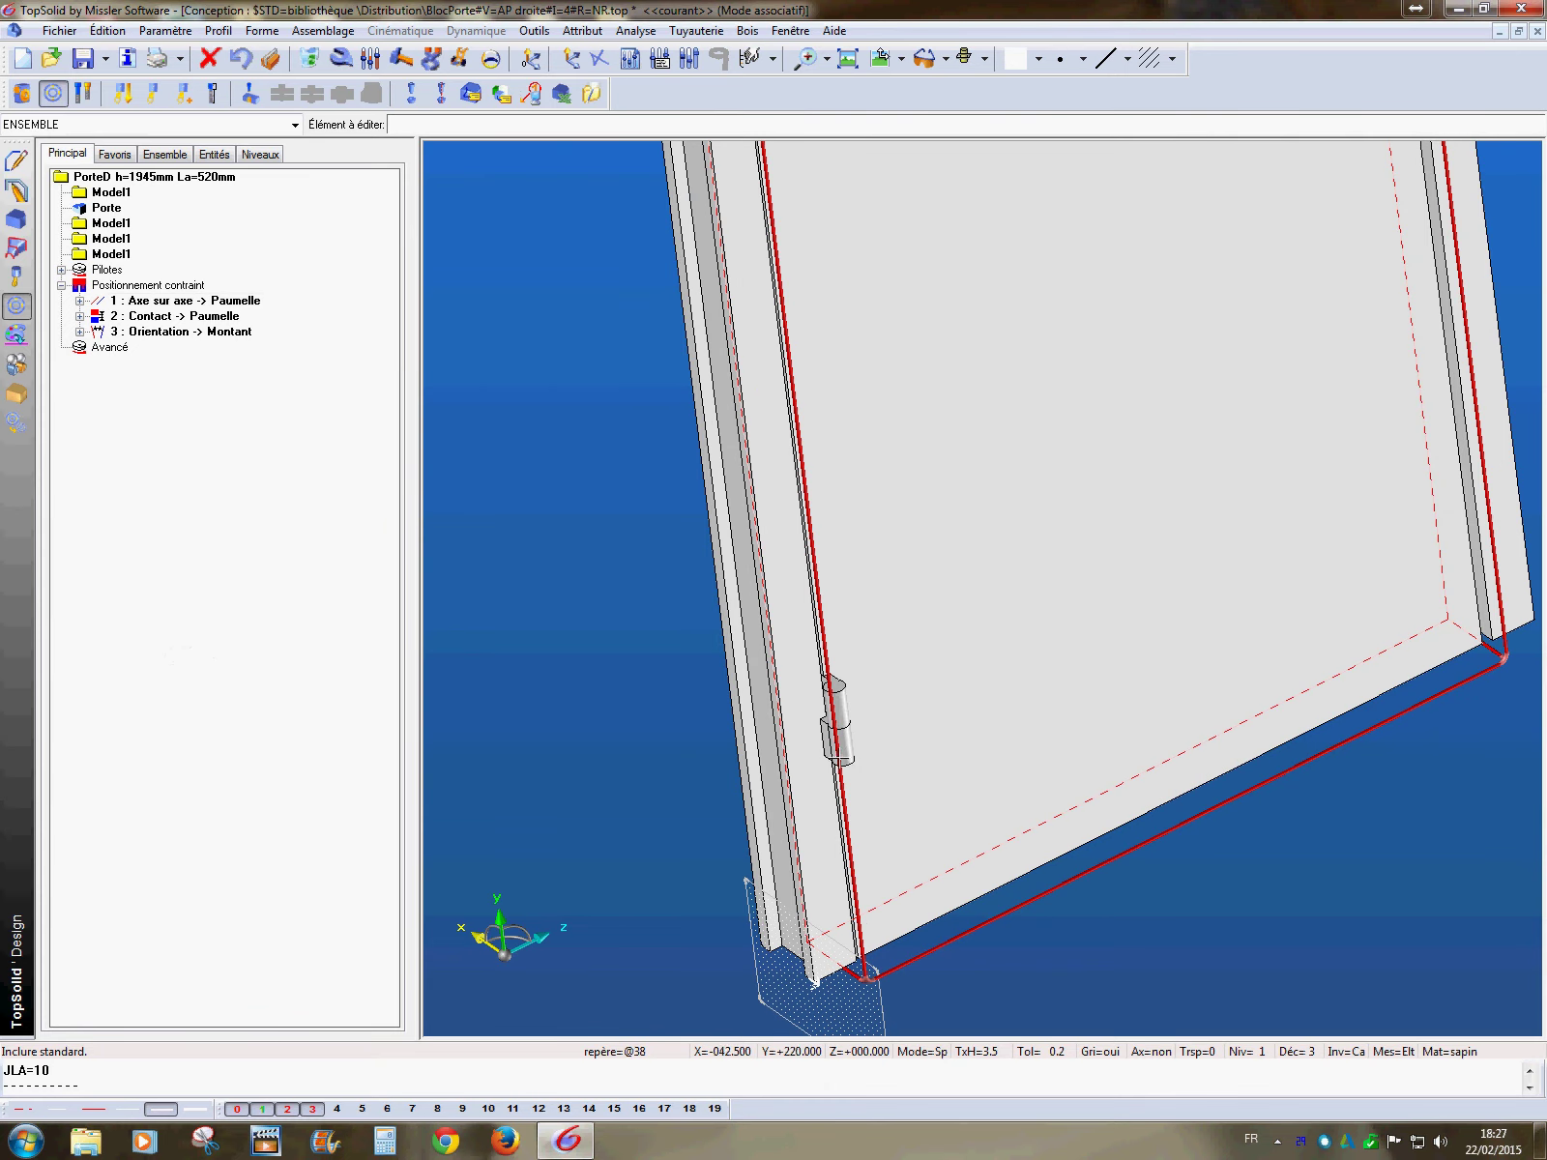
pyautogui.click(853, 766)
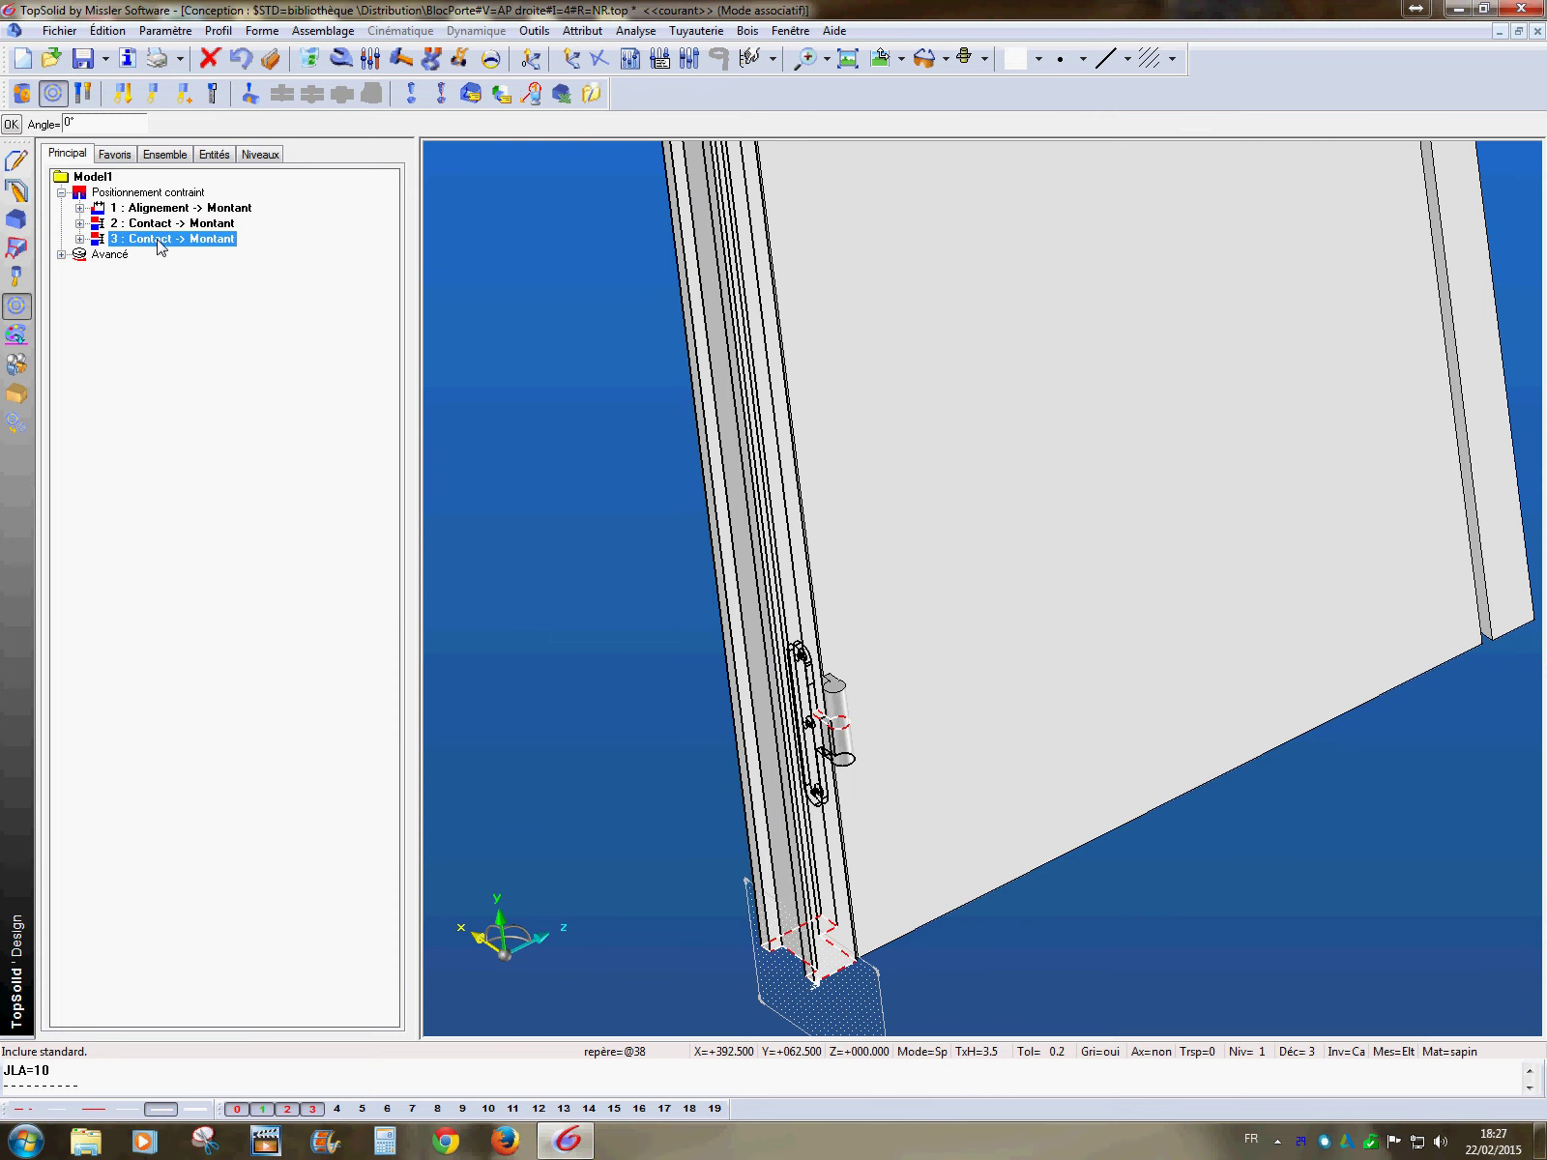
pyautogui.click(81, 239)
pyautogui.rightClick(193, 286)
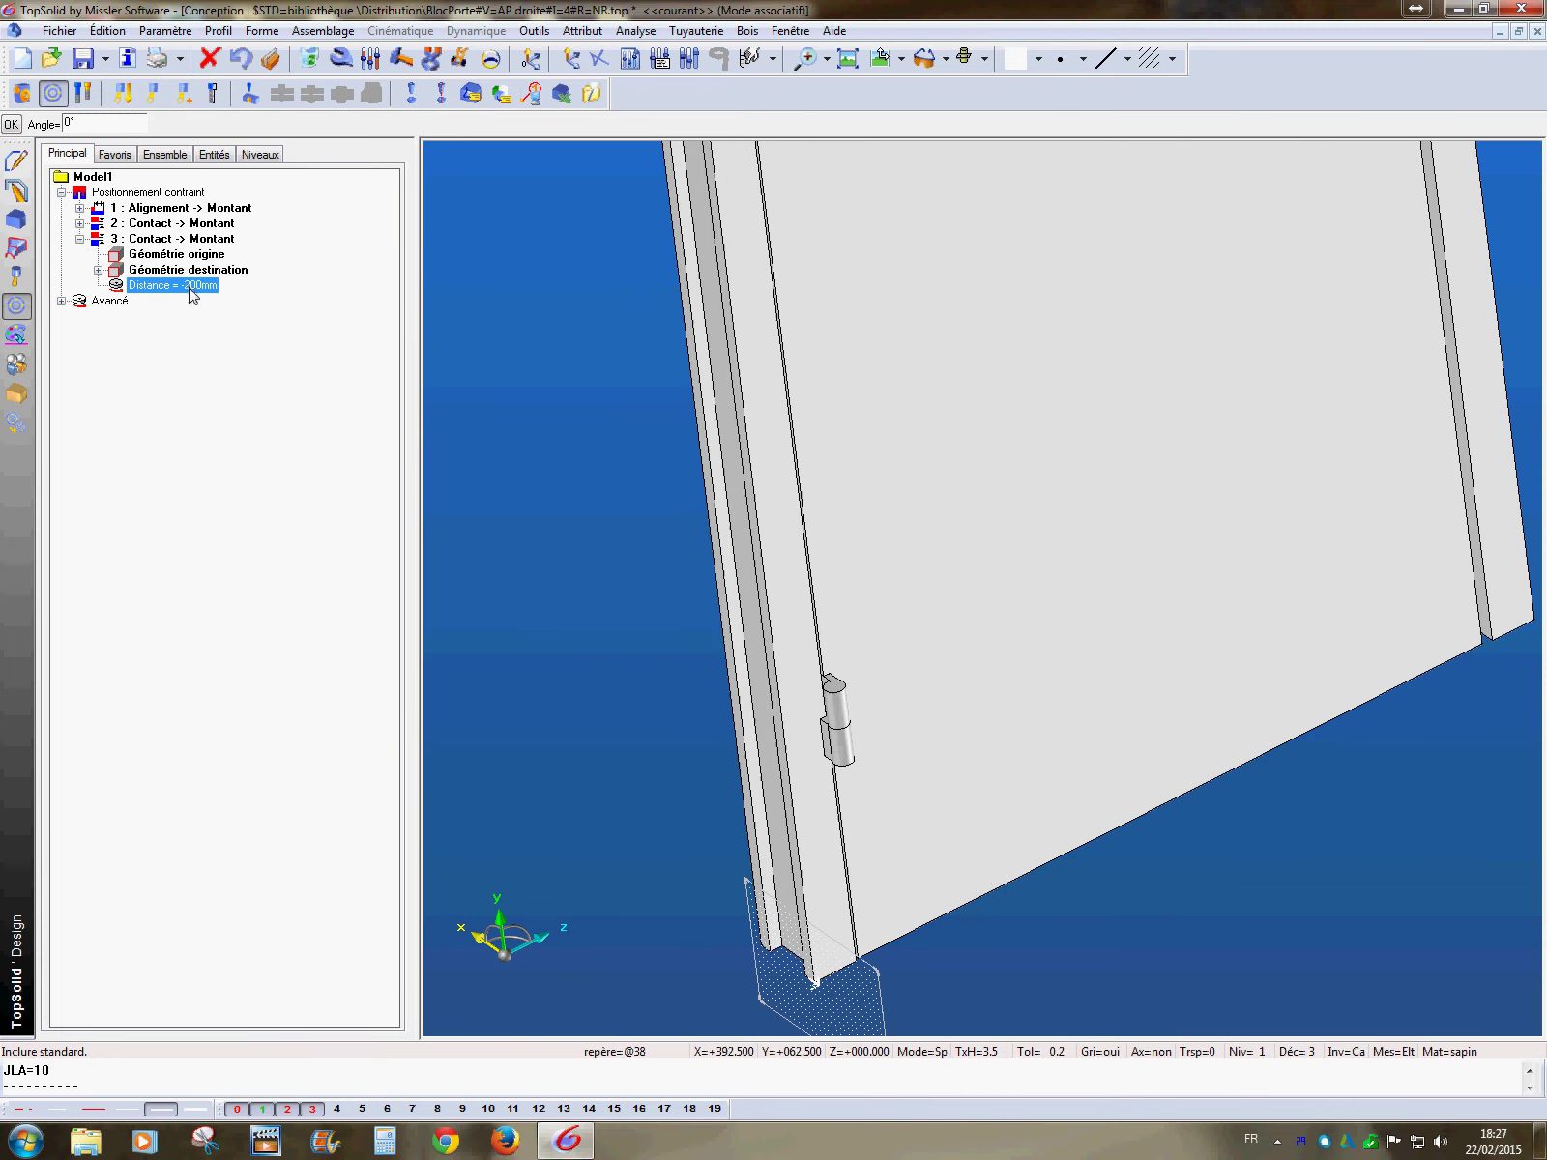
pyautogui.click(254, 339)
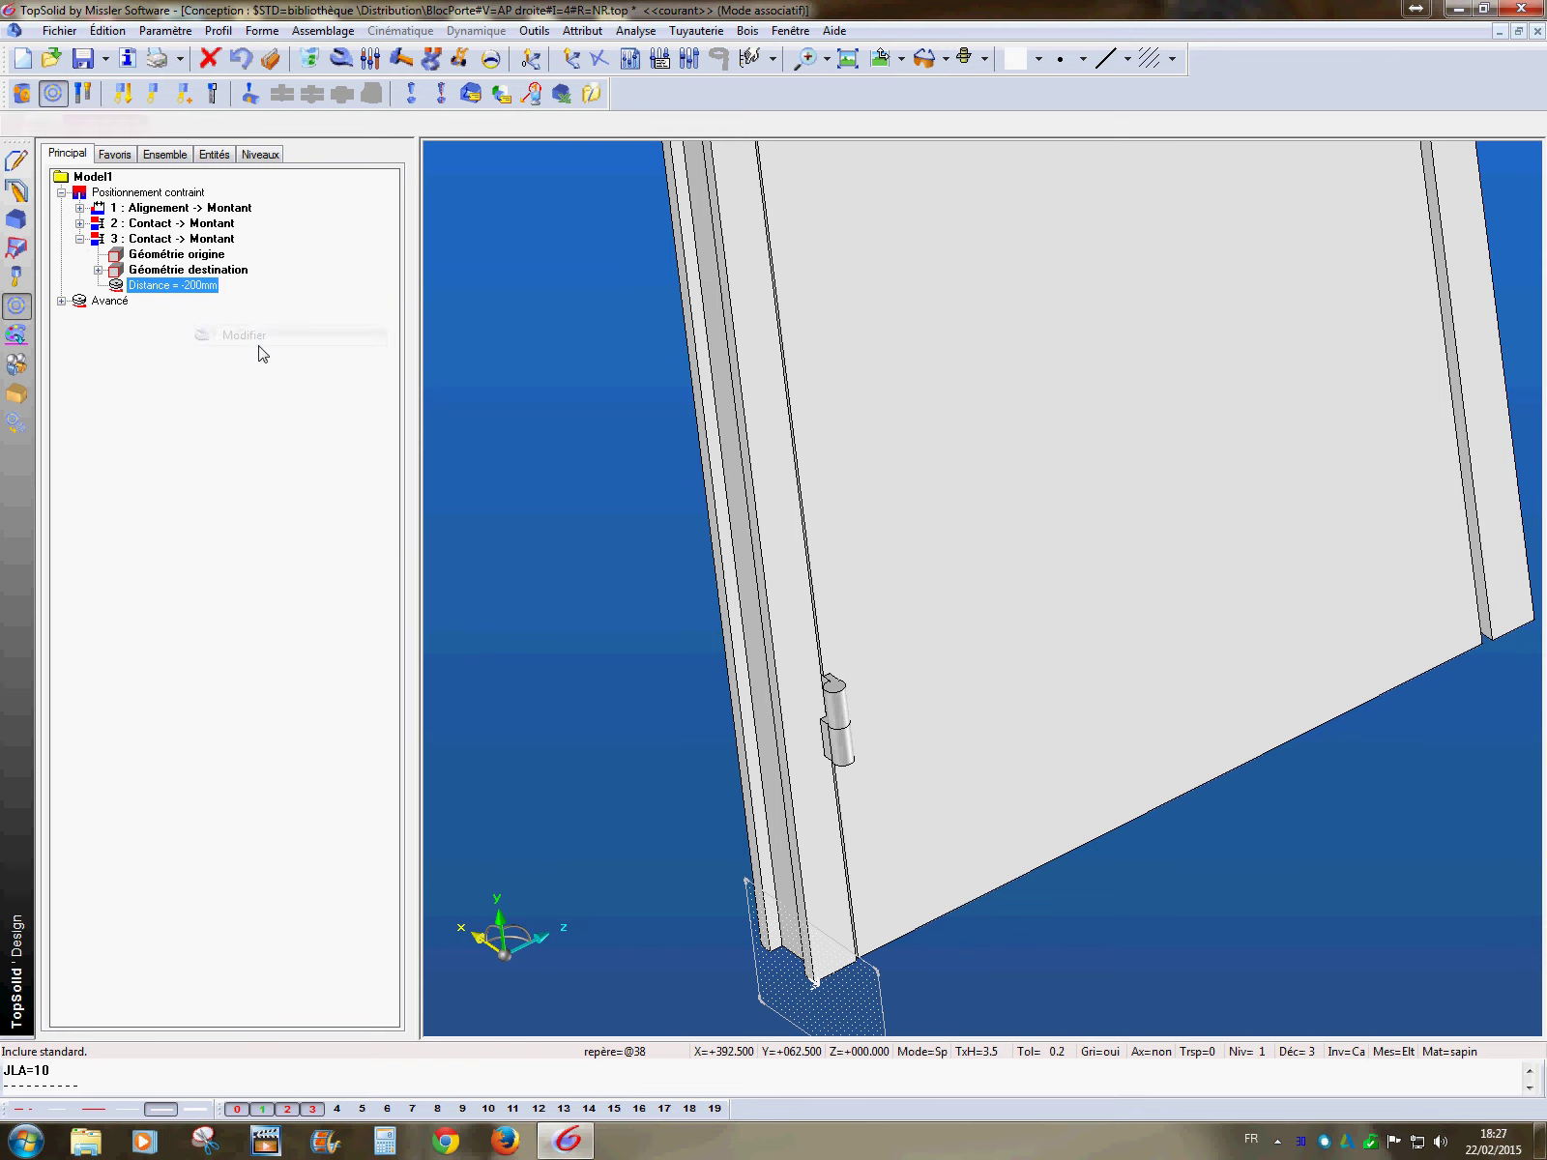
pyautogui.moveTo(401, 132); pyautogui.dragTo(296, 140)
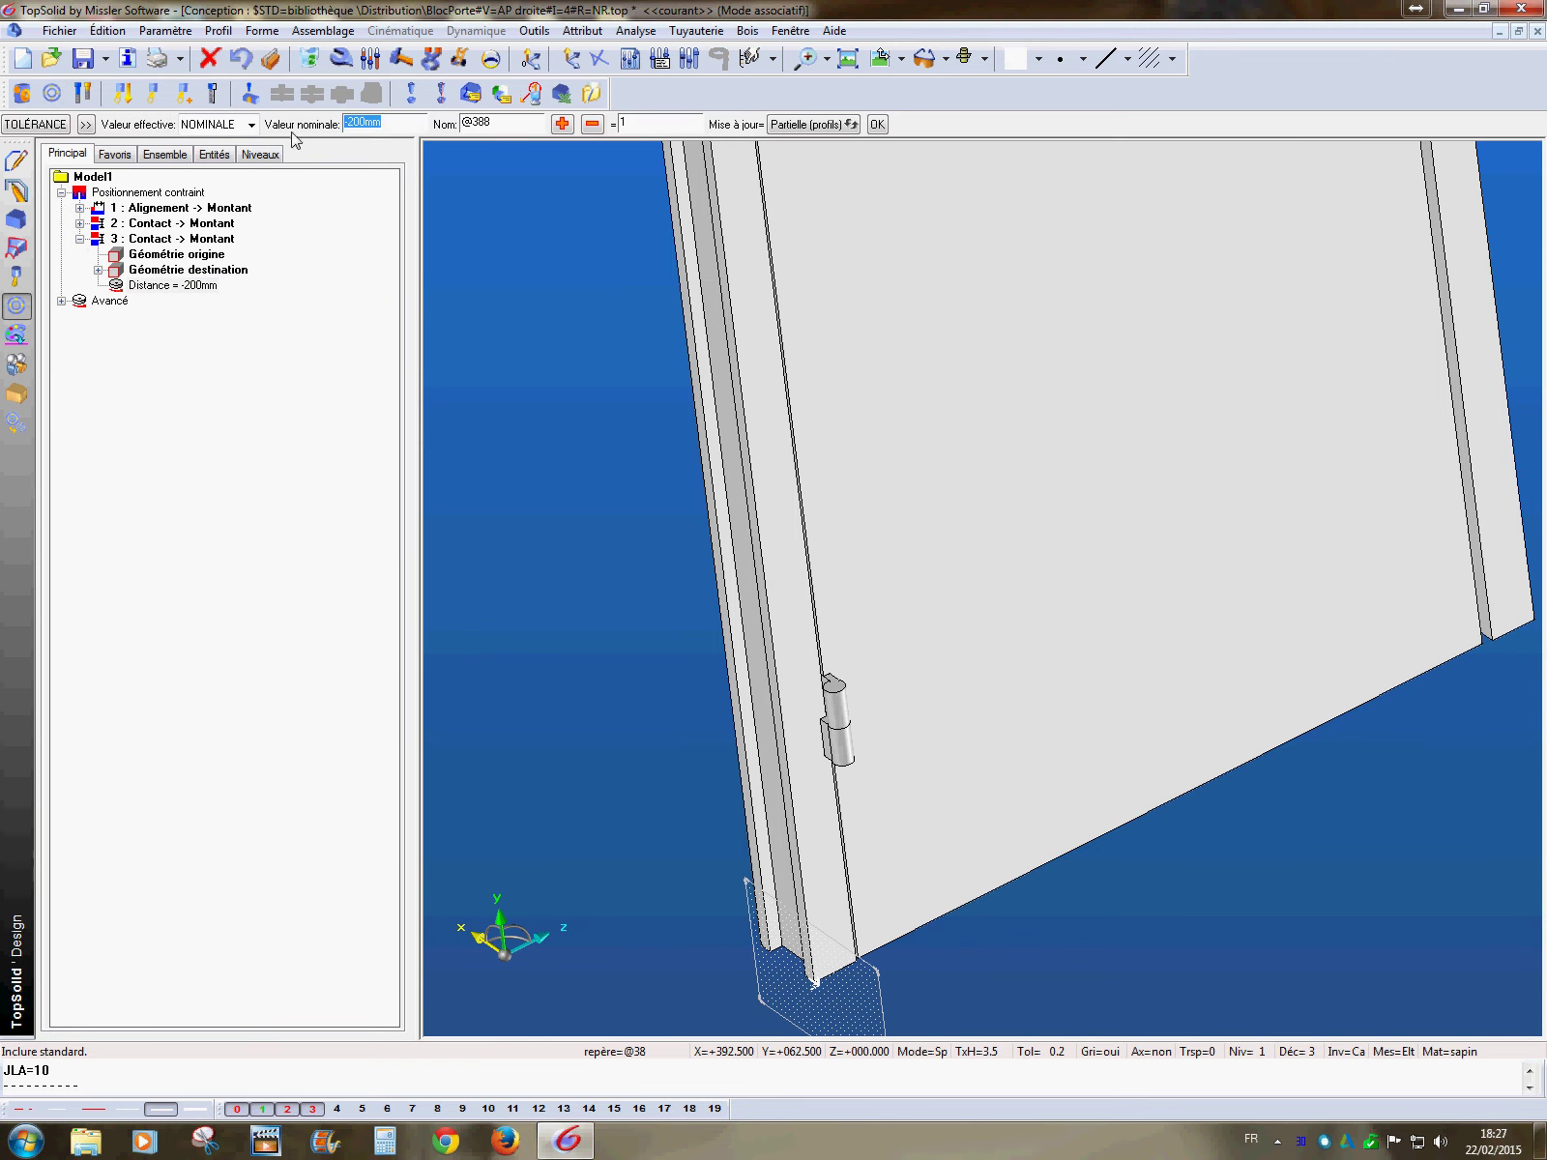
pyautogui.write('1')
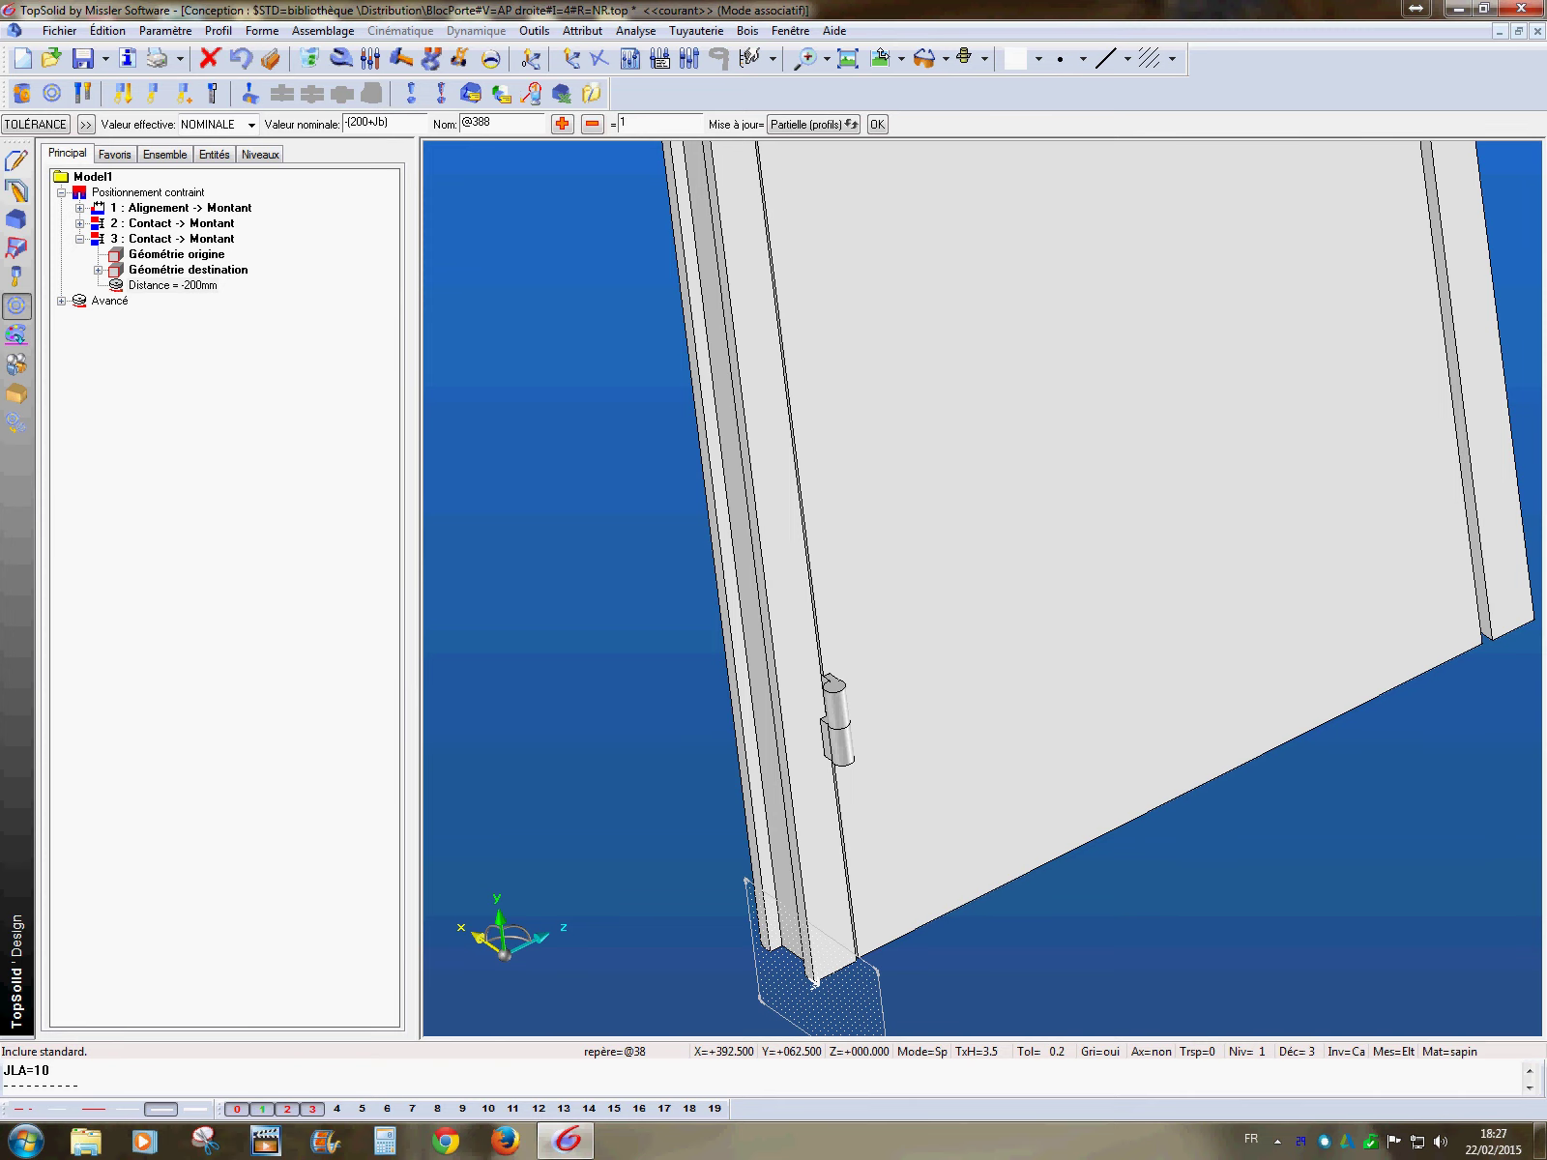
pyautogui.press('Return')
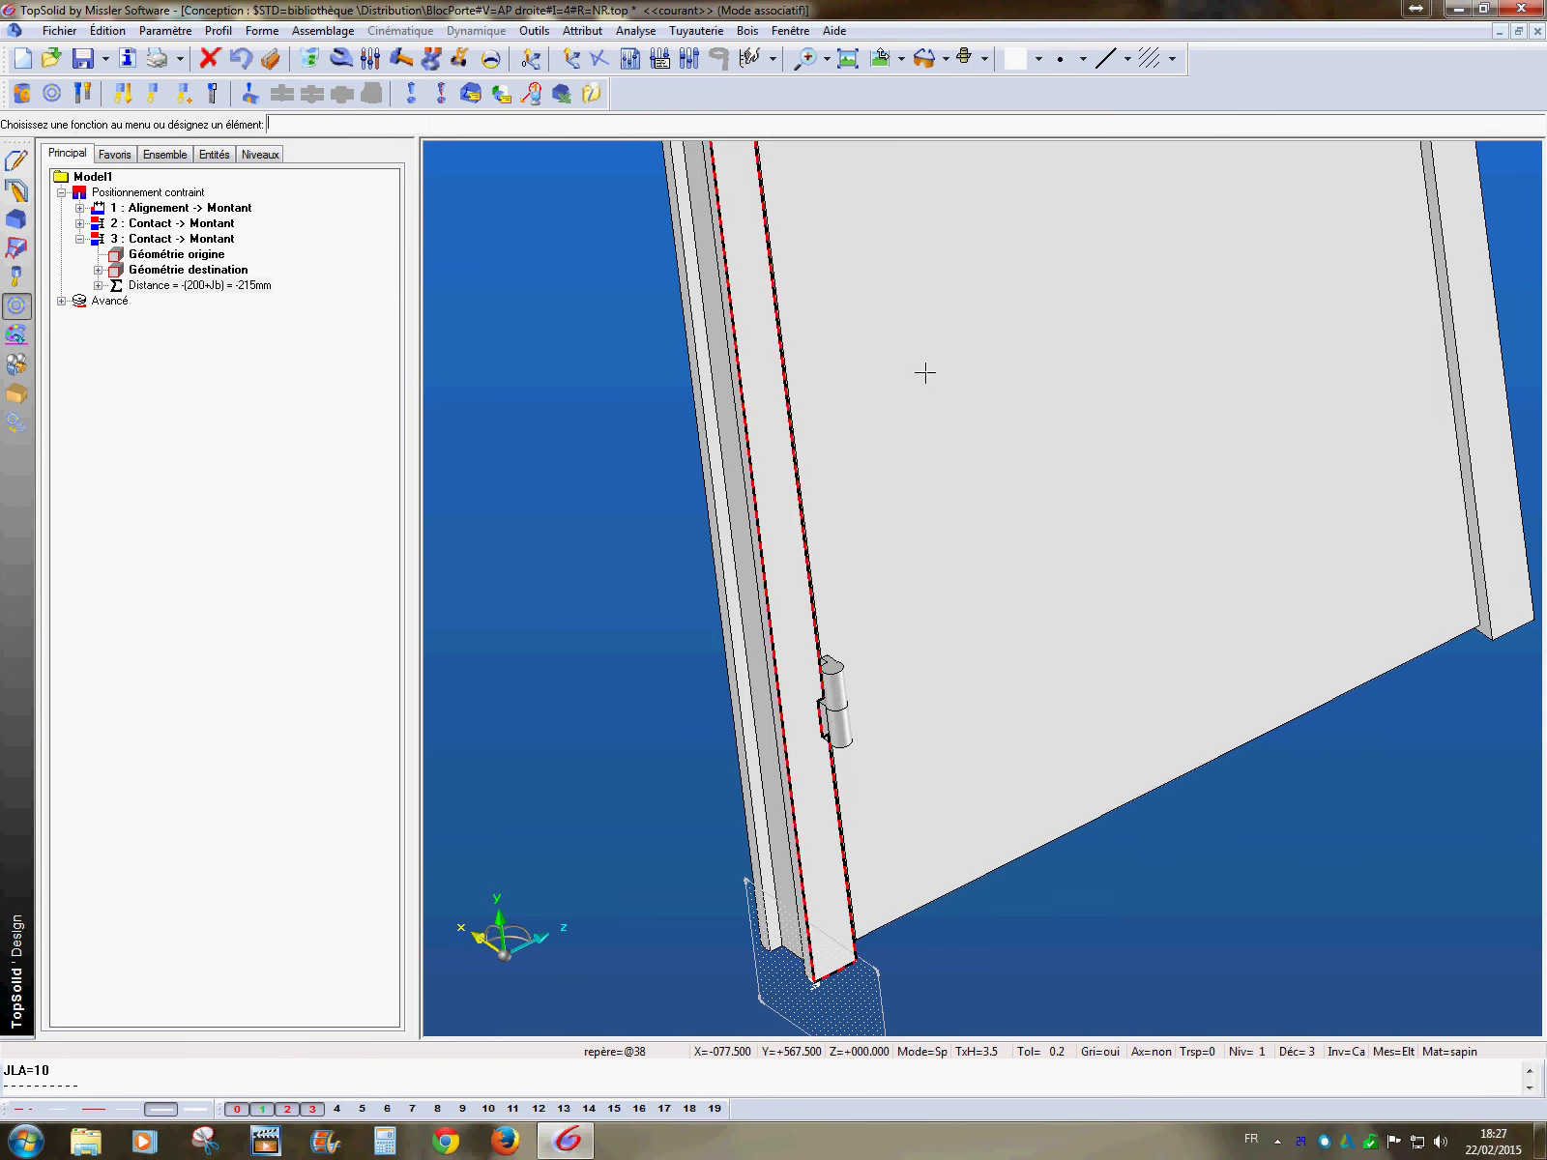
# - Edit the PorteD door and delete its orientation constraint to the opposite upright from its constrained positioning
pyautogui.moveTo(926, 370); pyautogui.dragTo(957, 630, button='middle')
pyautogui.scroll(-3, 957, 630)
pyautogui.moveTo(974, 556); pyautogui.dragTo(951, 718, button='middle')
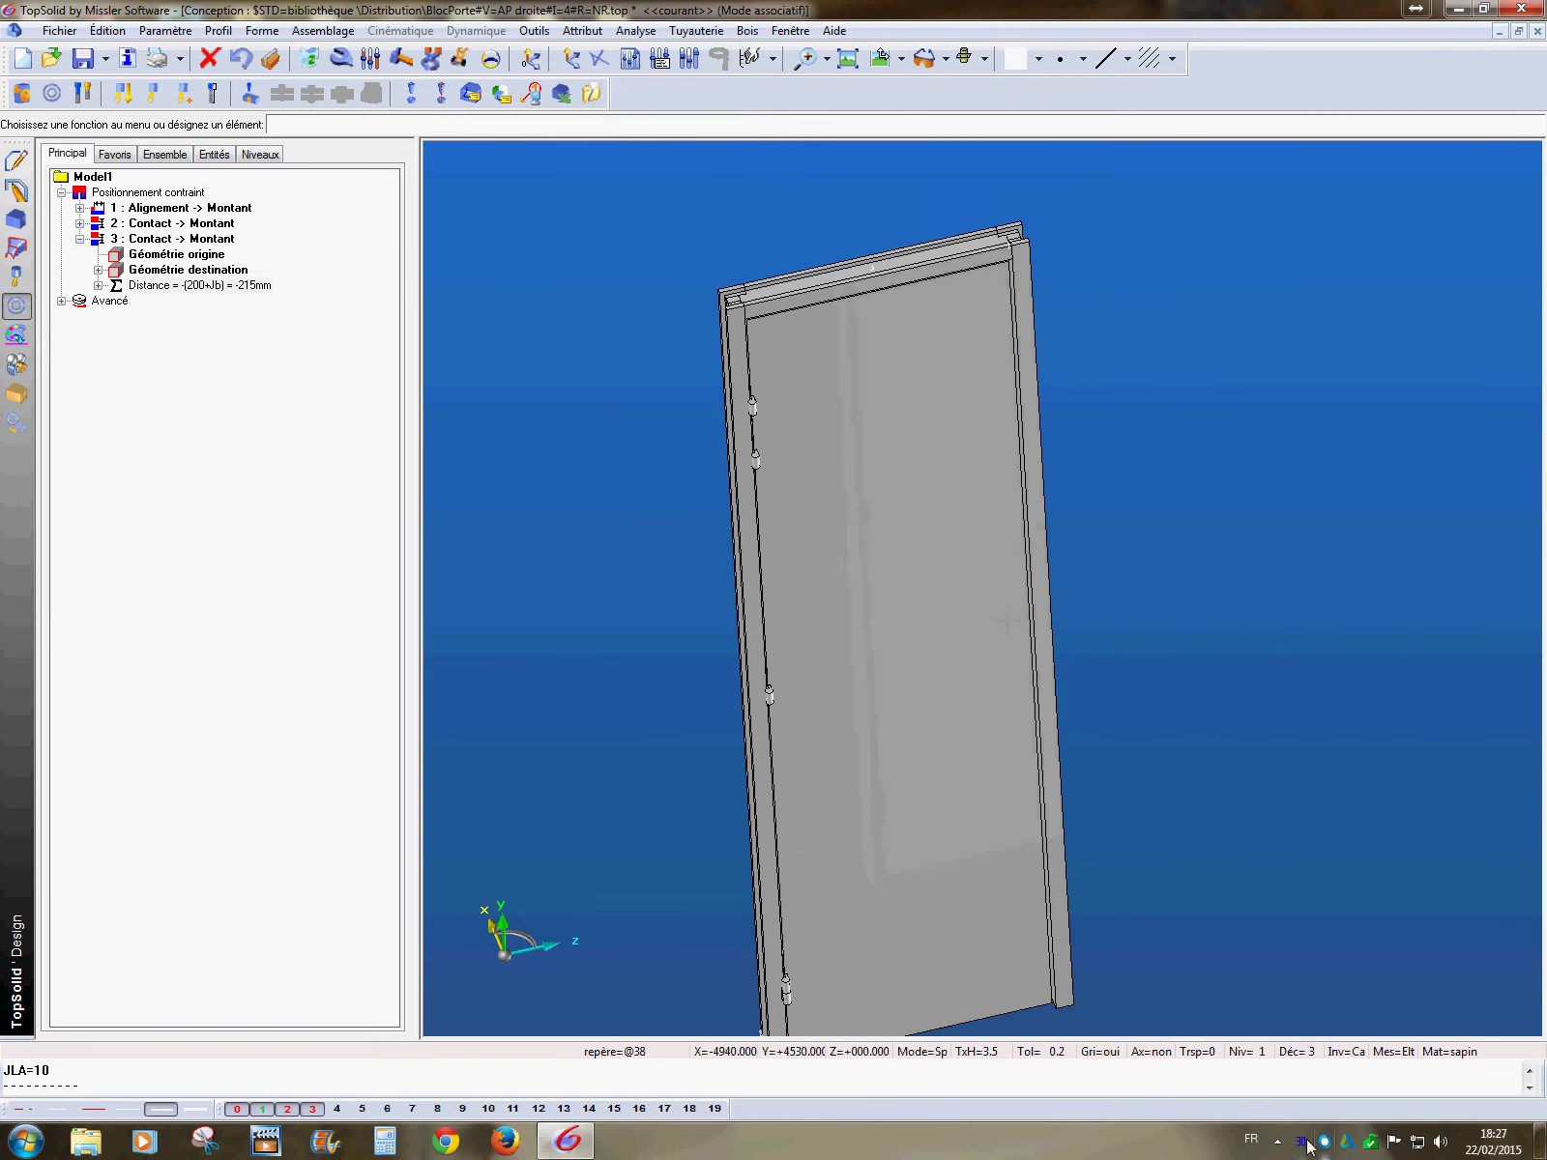
pyautogui.moveTo(964, 518); pyautogui.dragTo(1029, 525, button='middle')
pyautogui.rightClick(226, 563)
pyautogui.click(282, 570)
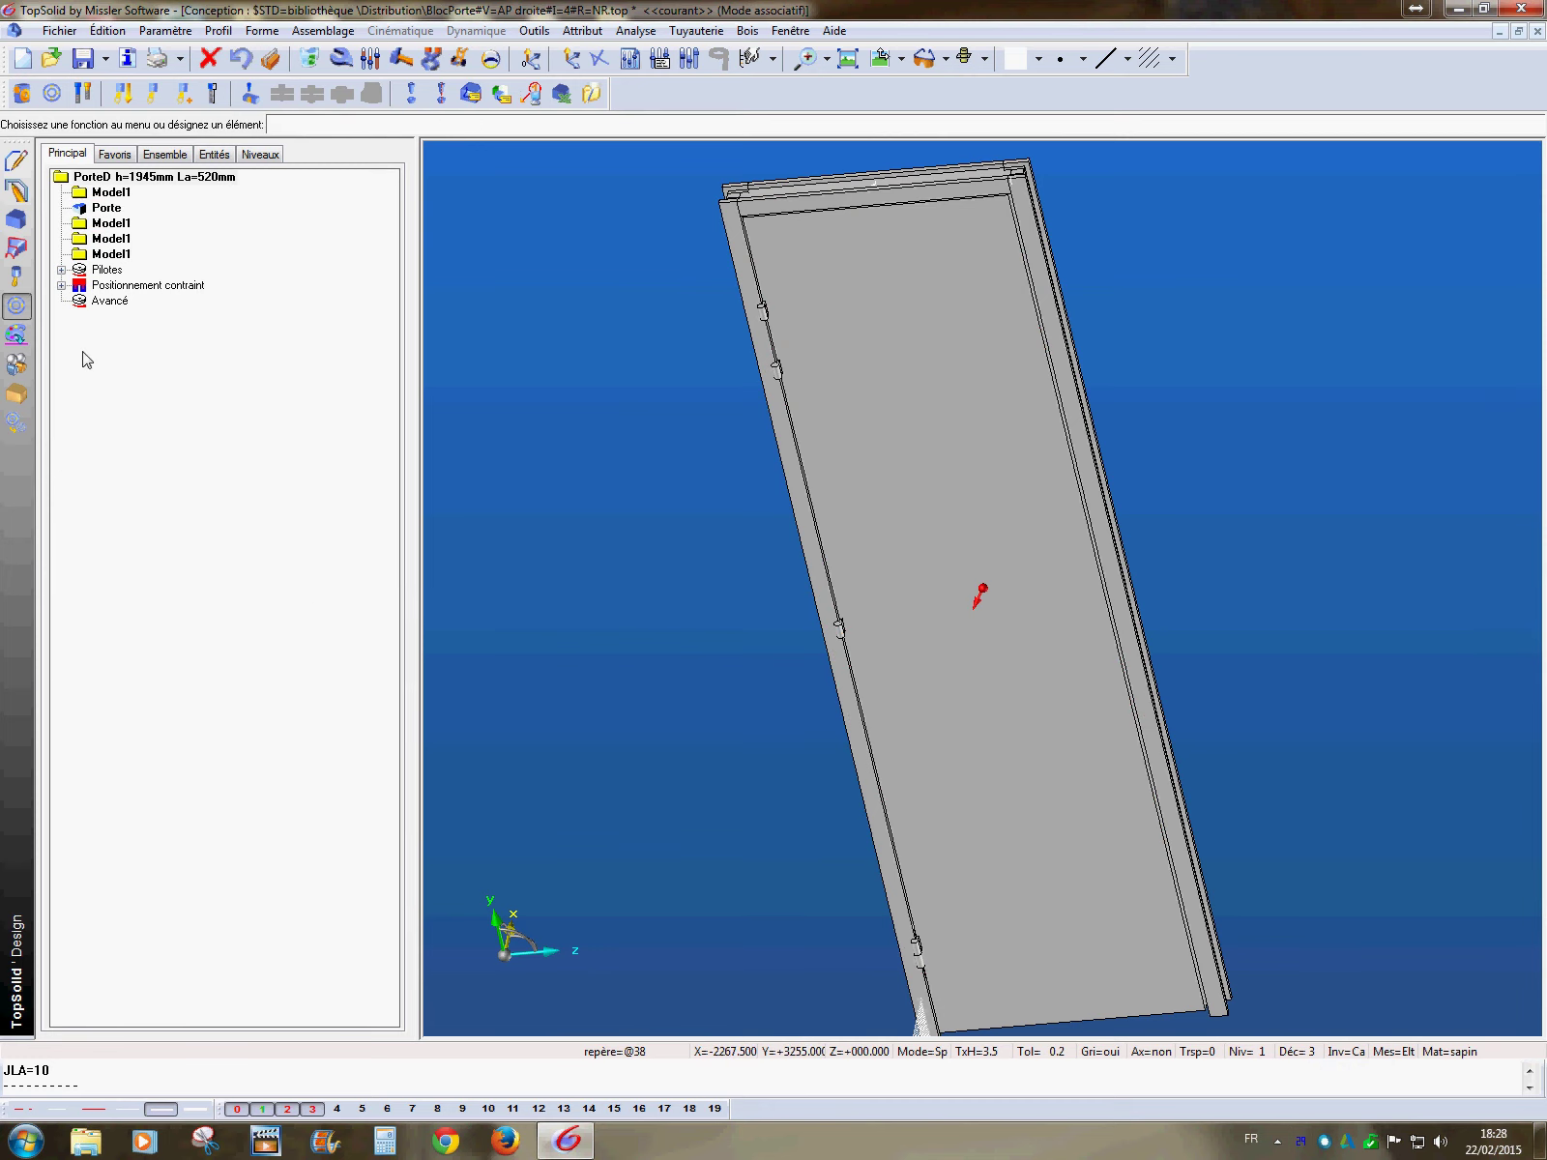
pyautogui.click(61, 285)
pyautogui.click(171, 334)
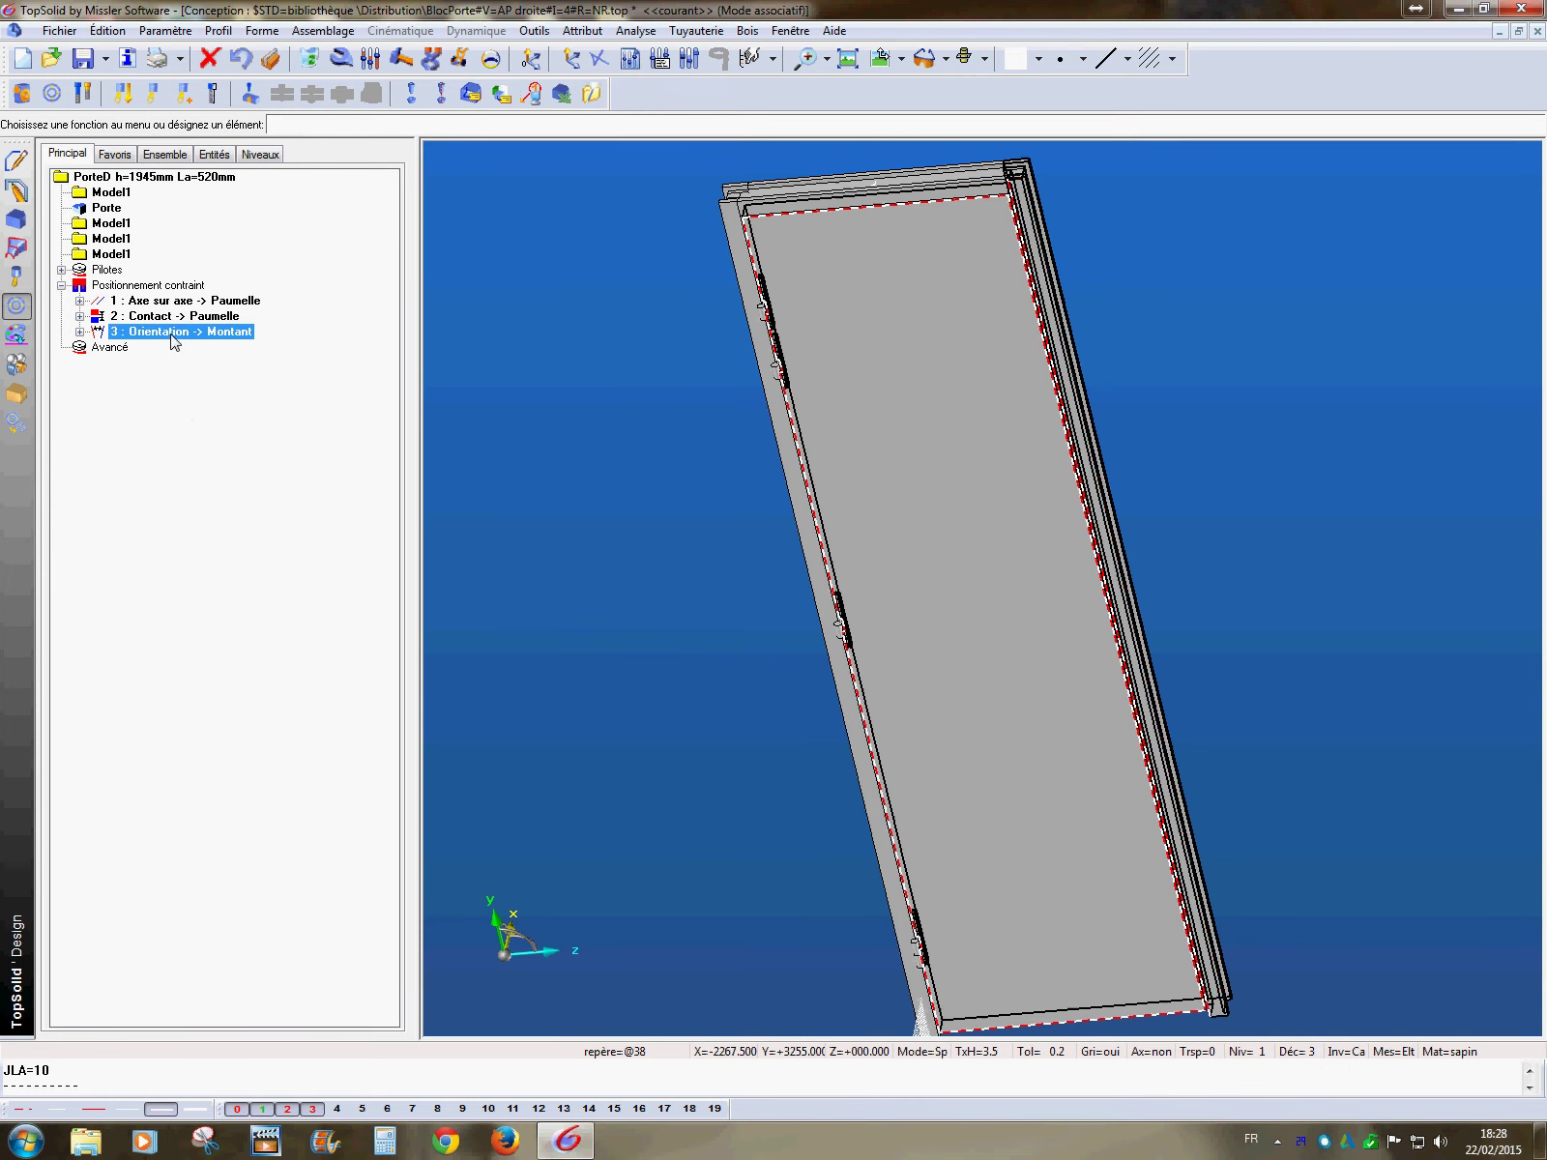
pyautogui.rightClick(171, 332)
pyautogui.click(221, 341)
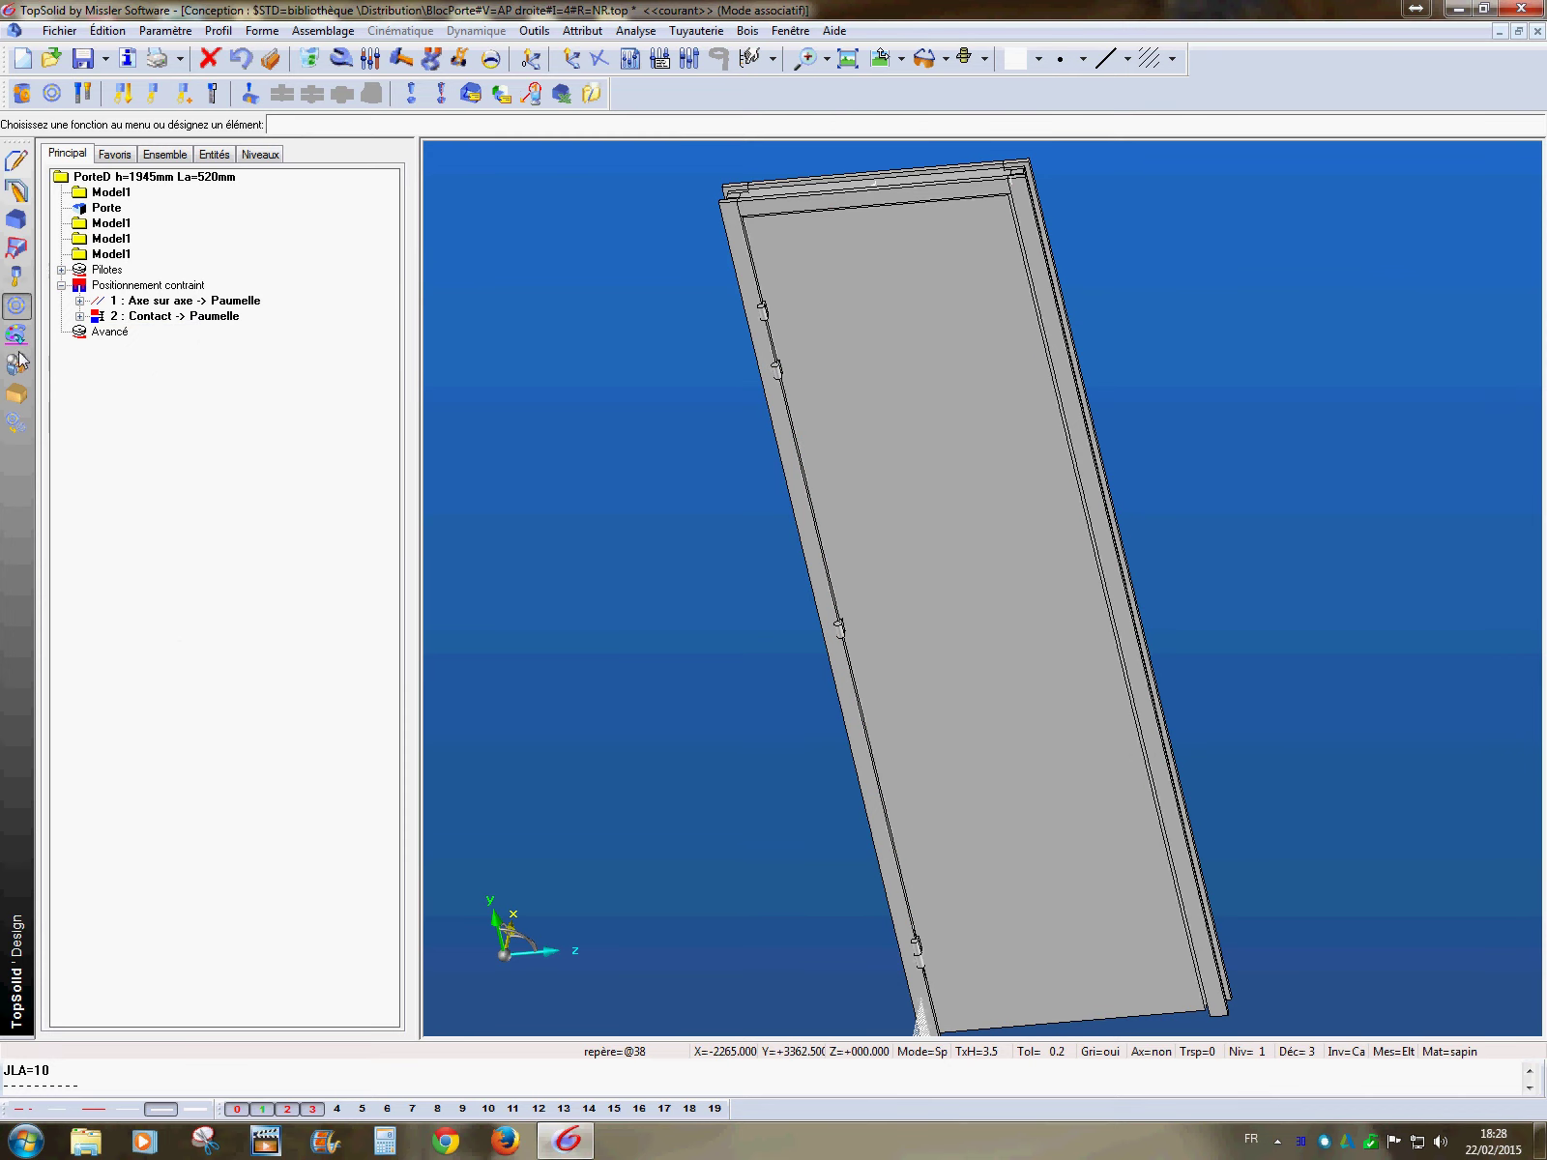
pyautogui.click(16, 422)
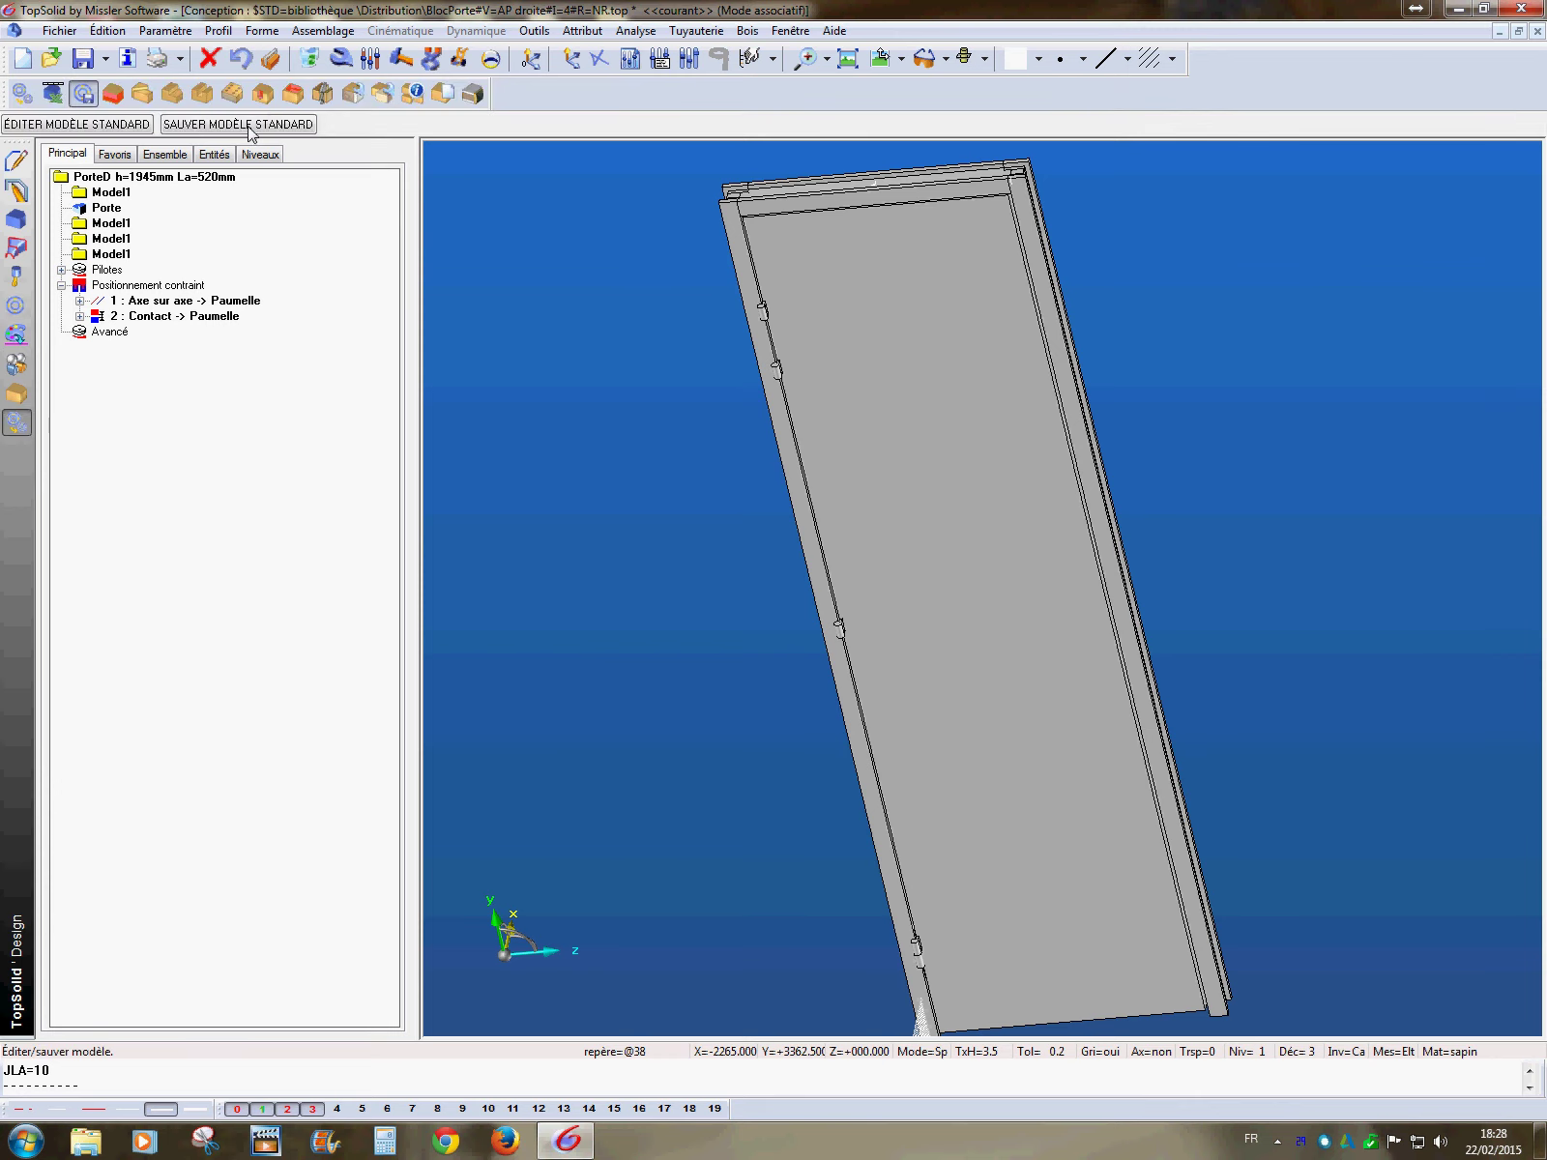
pyautogui.click(242, 125)
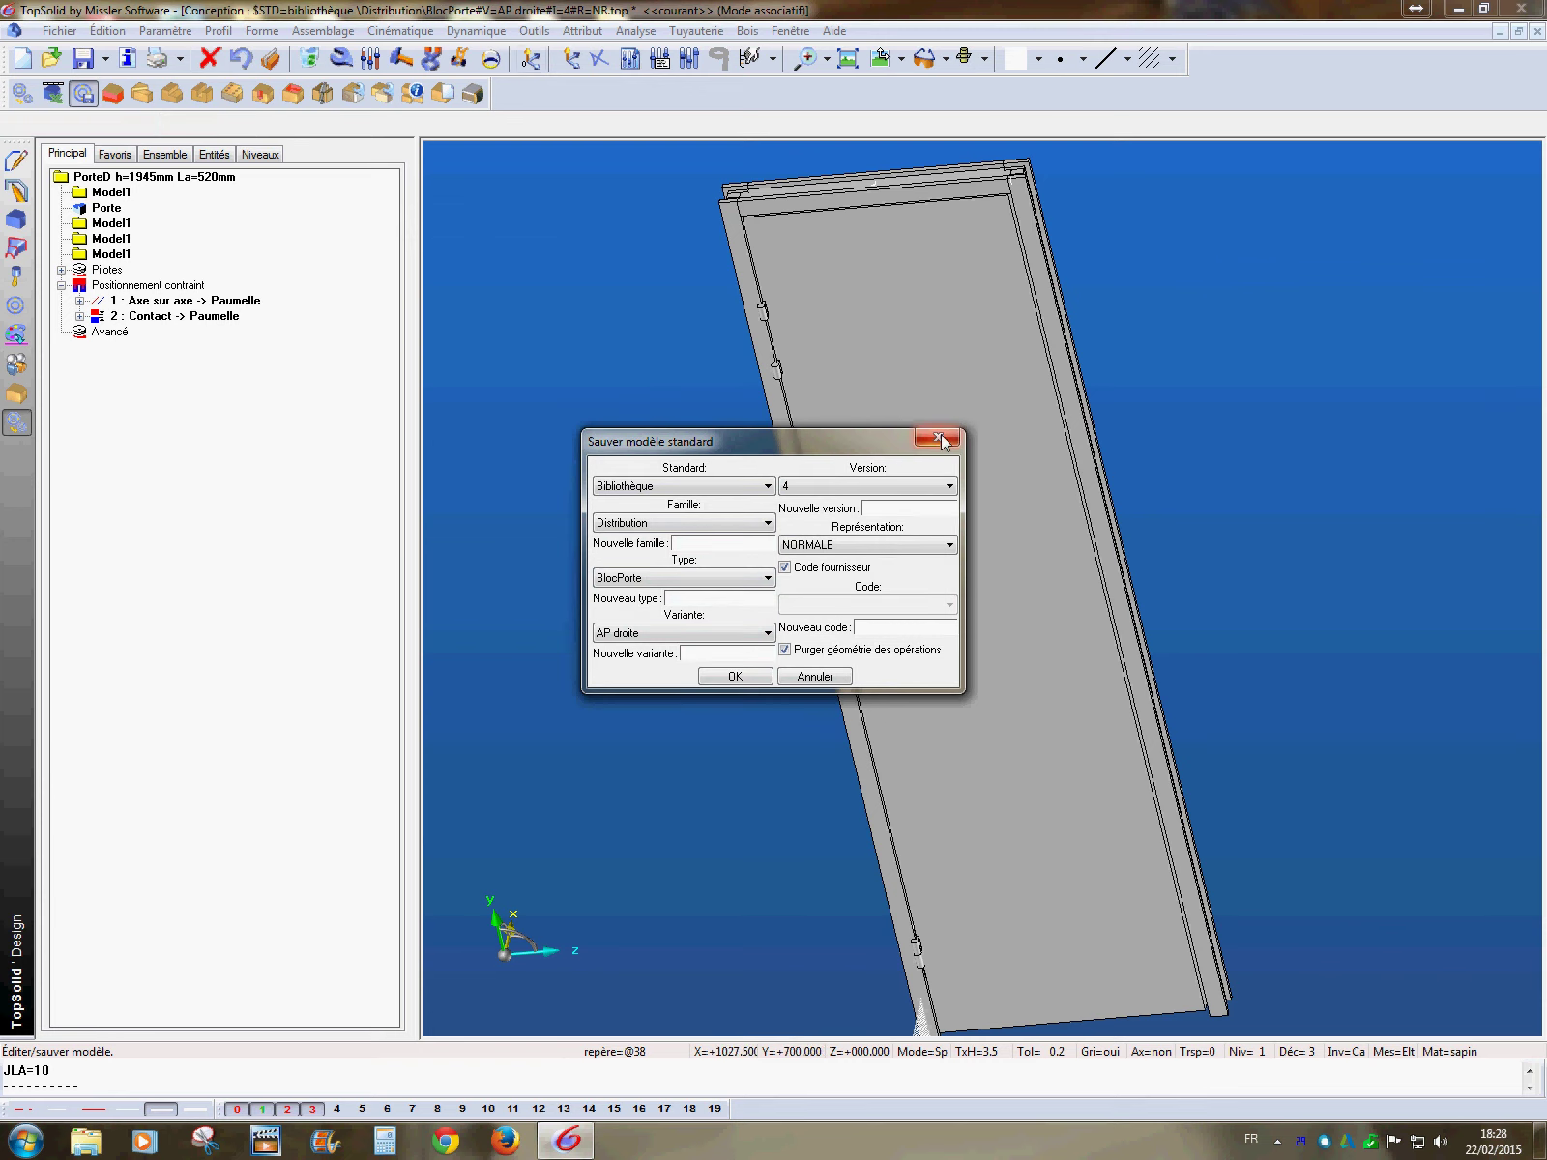
pyautogui.click(815, 677)
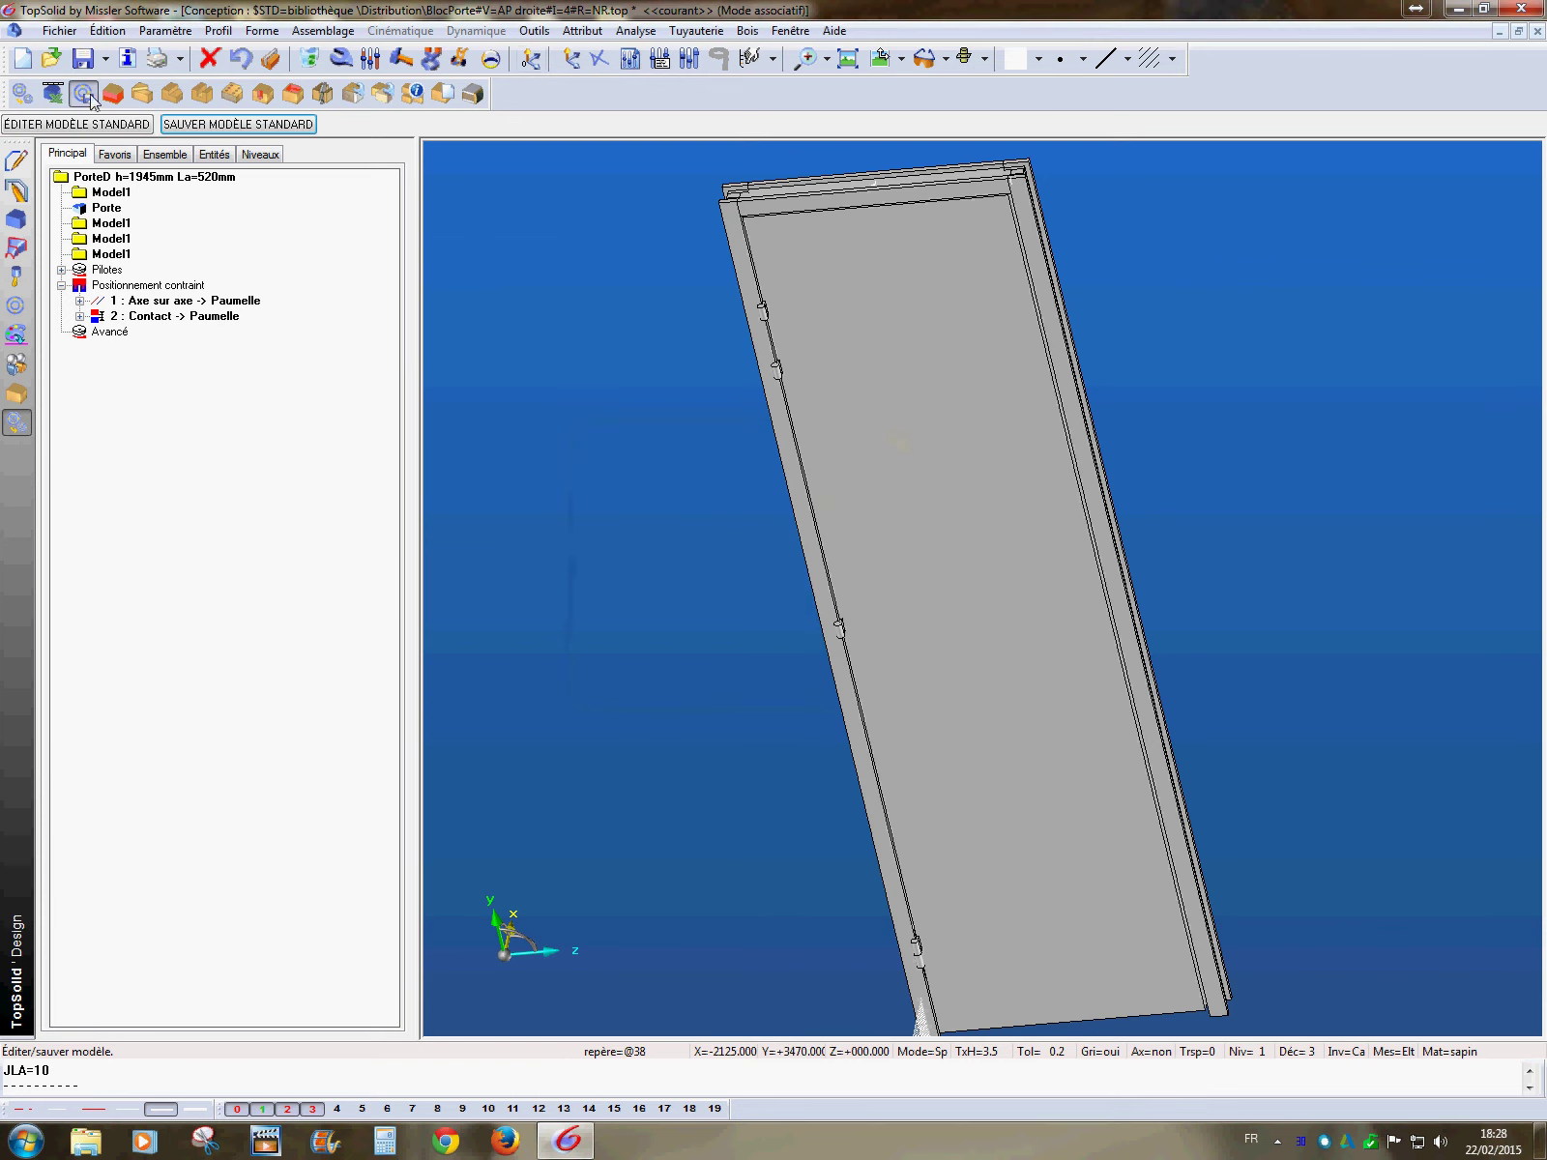
# - Save the right-hand door block document
pyautogui.click(83, 58)
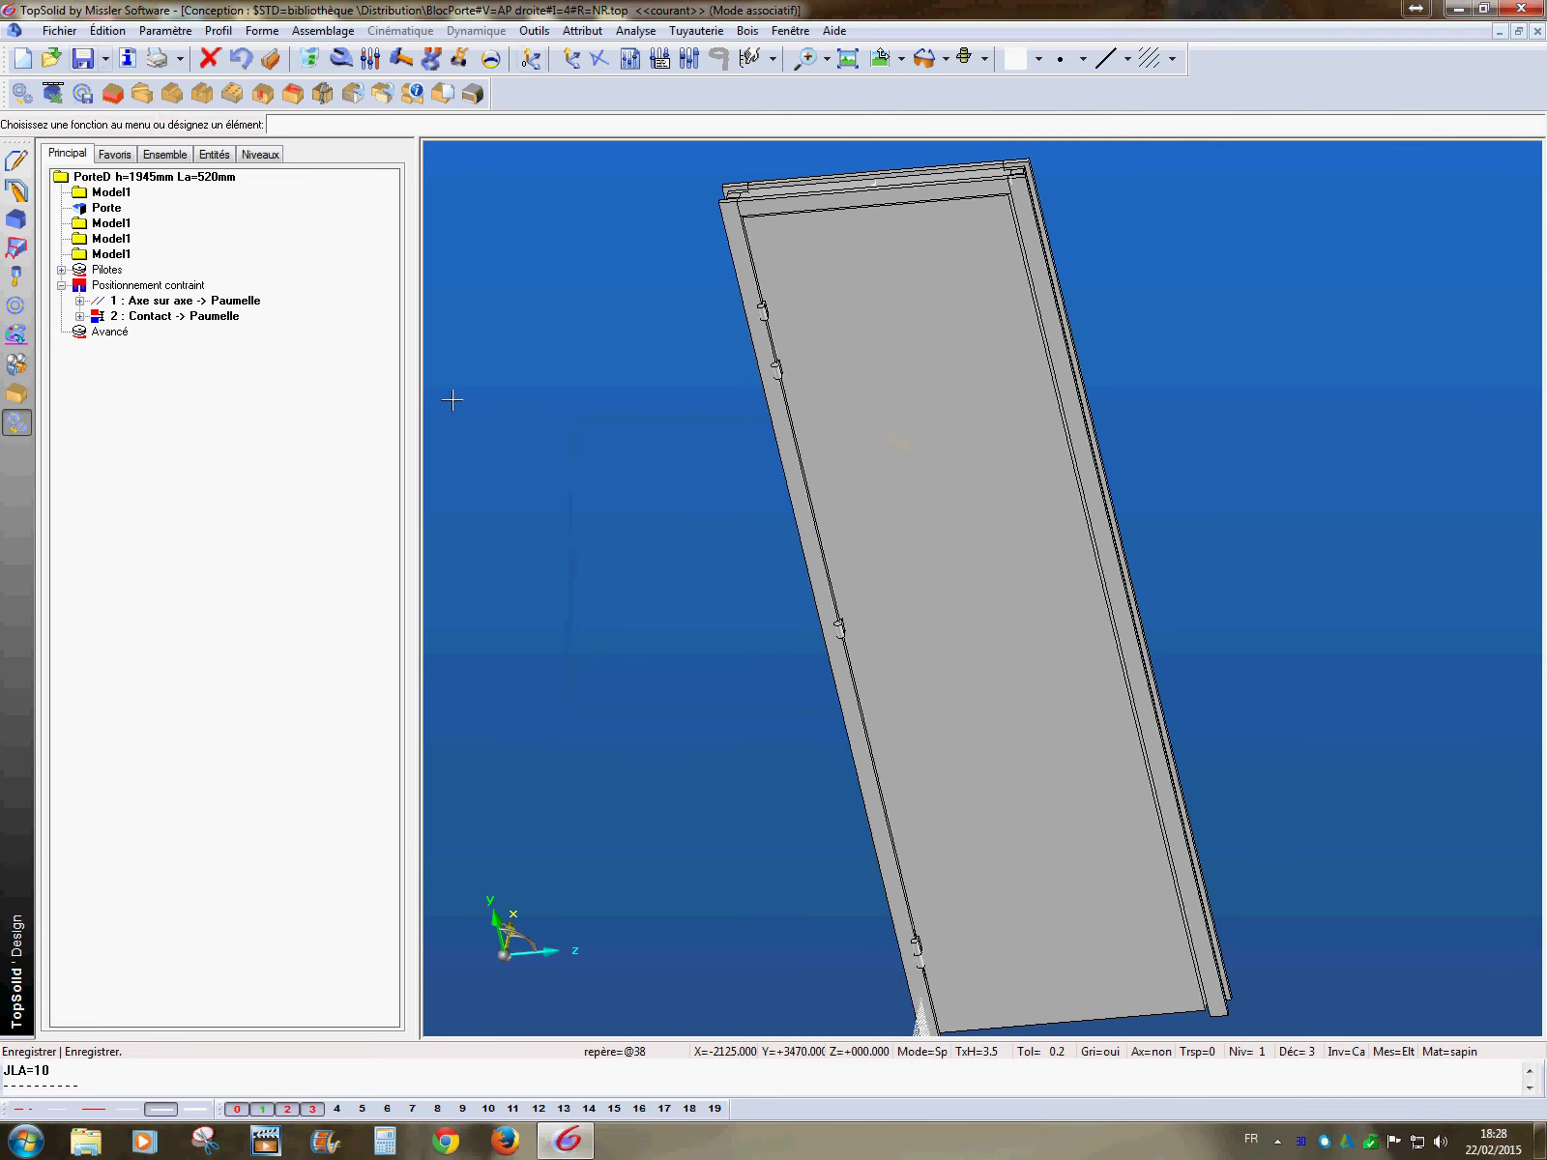
# - Define an articulation configuration for the component, named articulation
pyautogui.moveTo(671, 517); pyautogui.dragTo(680, 560, button='middle')
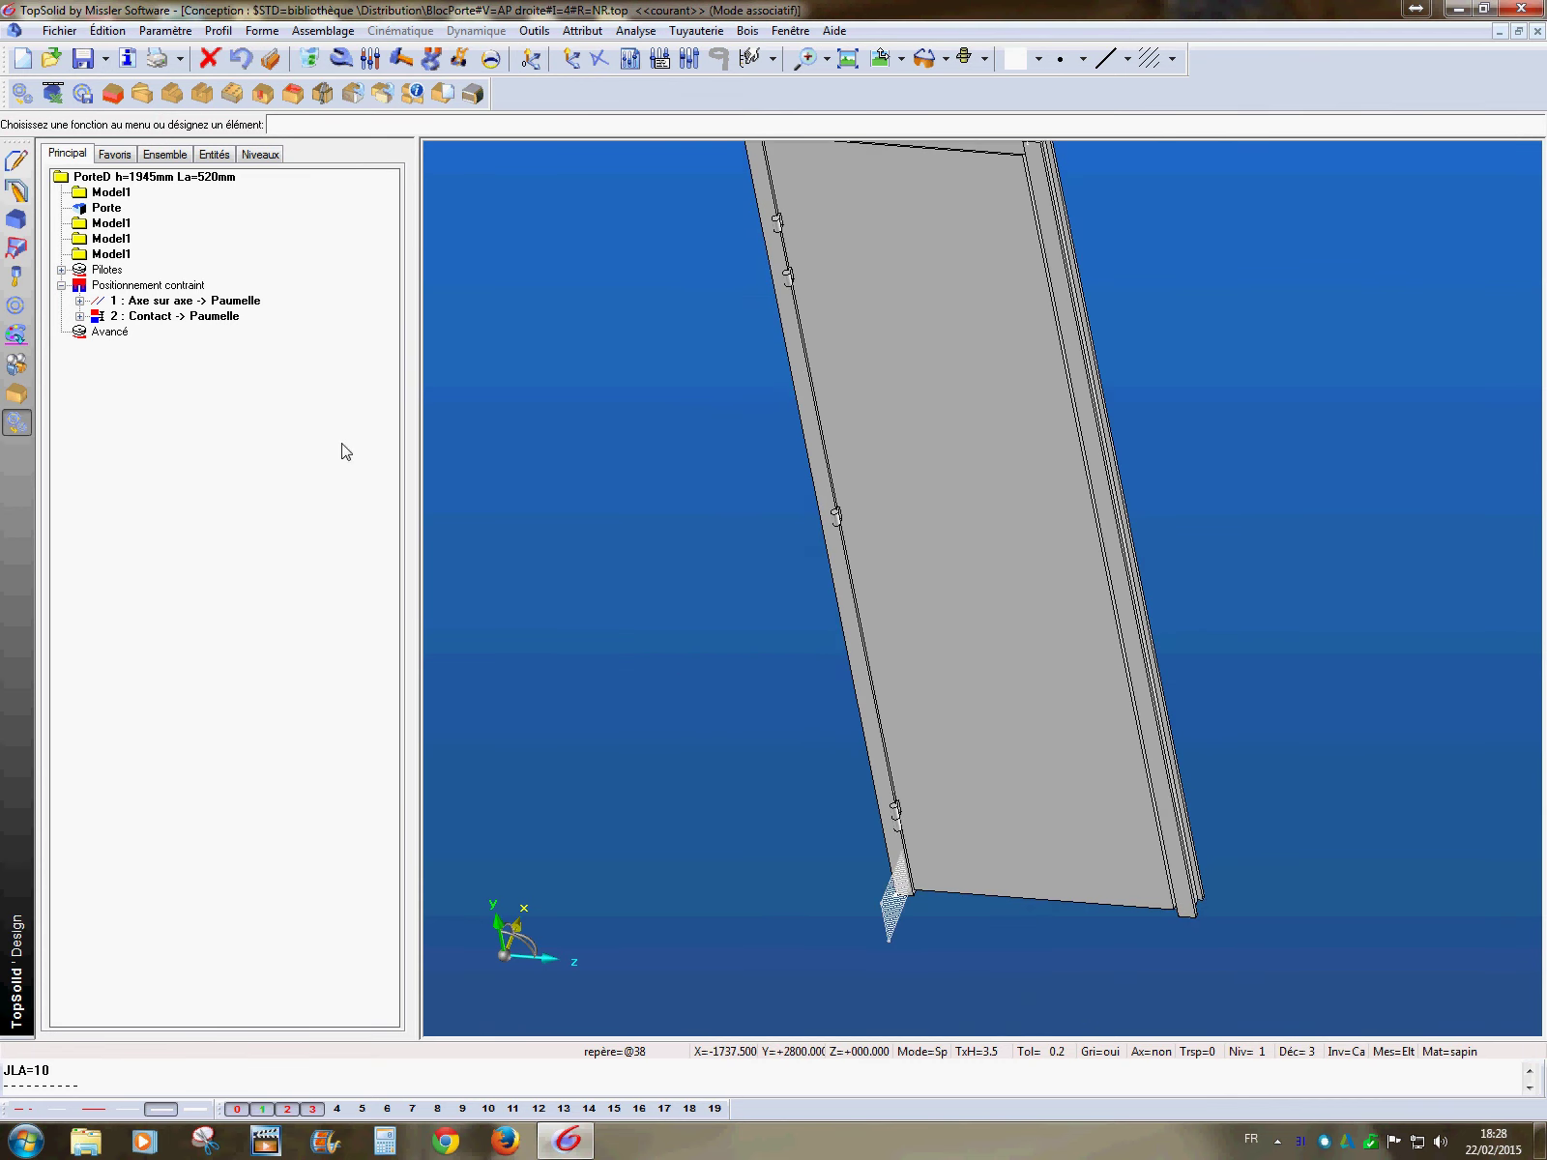
pyautogui.click(324, 30)
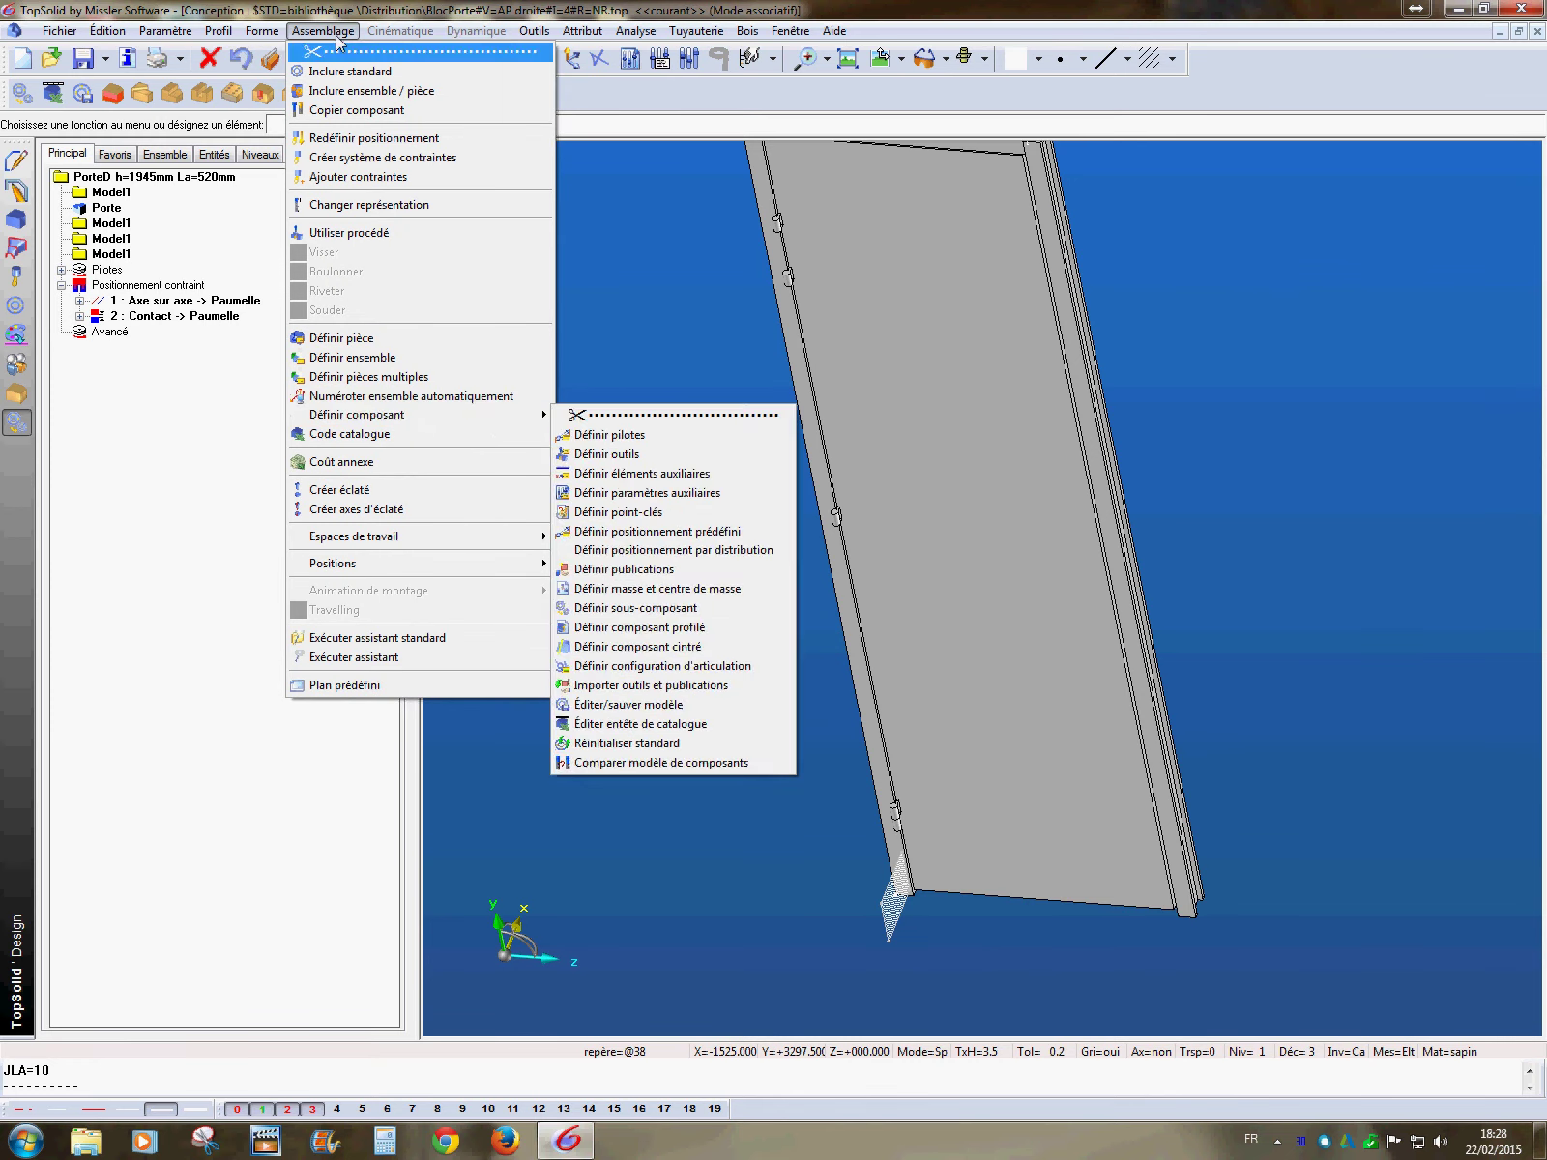
pyautogui.moveTo(428, 416)
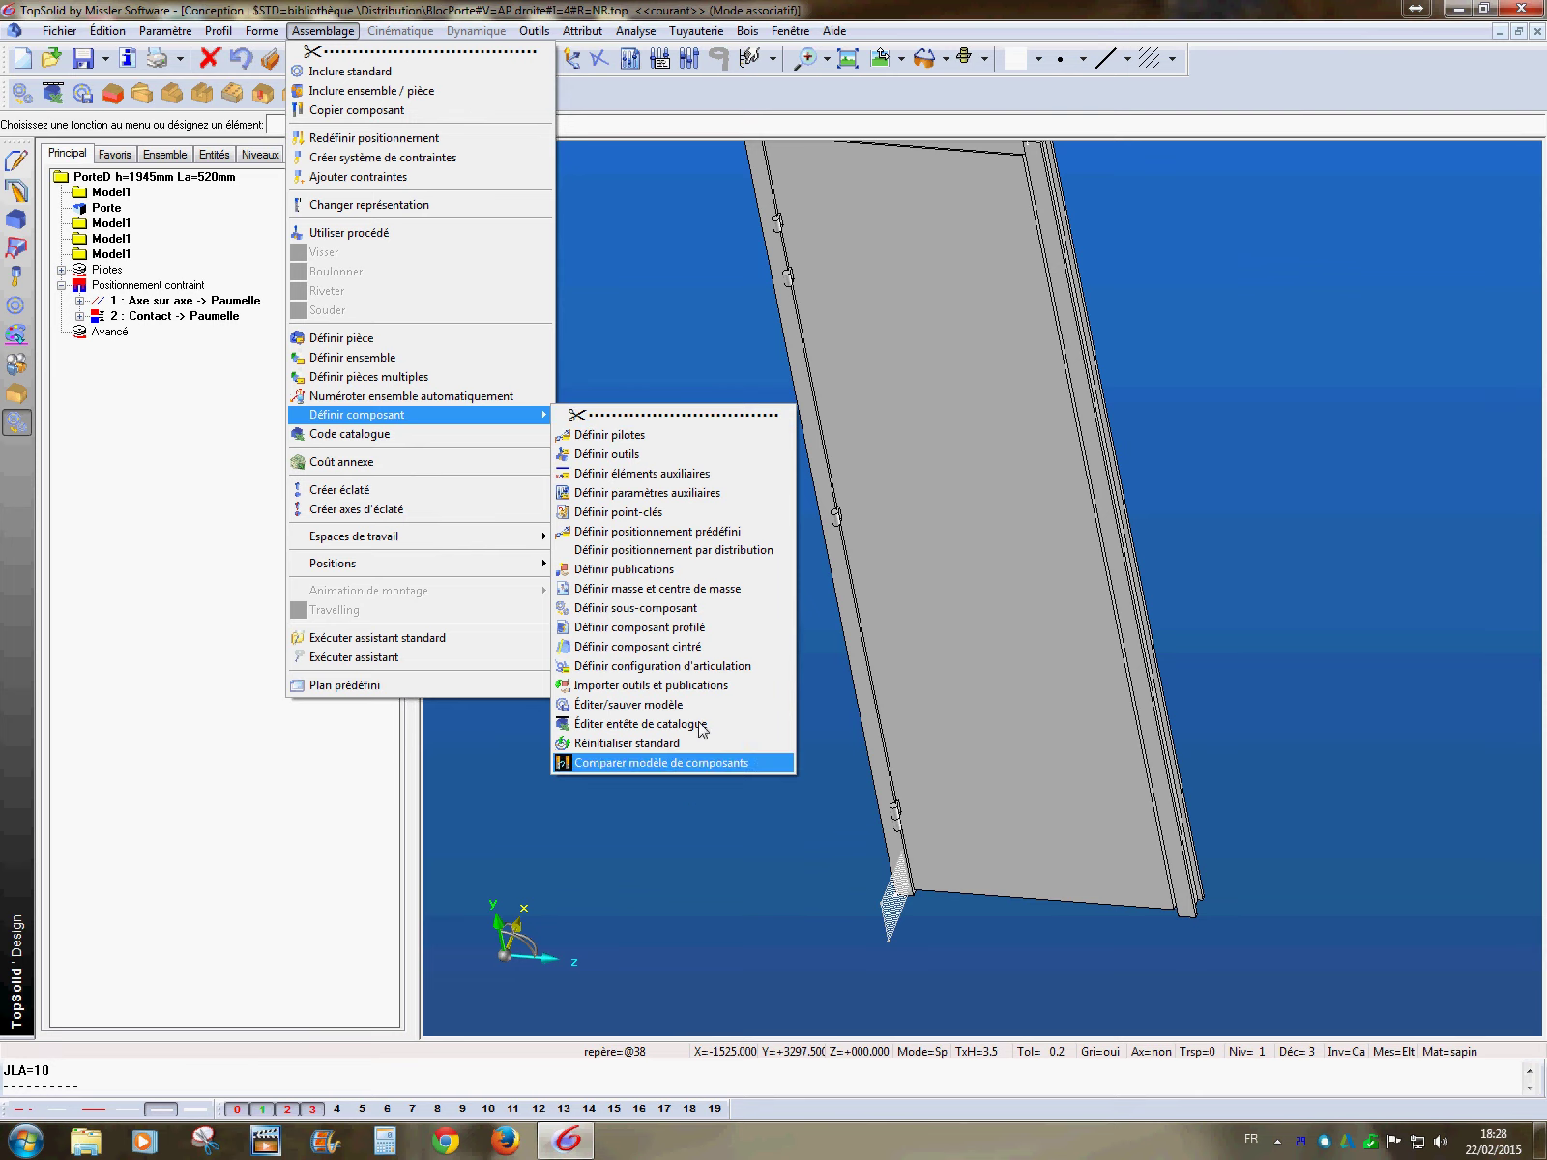
pyautogui.click(716, 667)
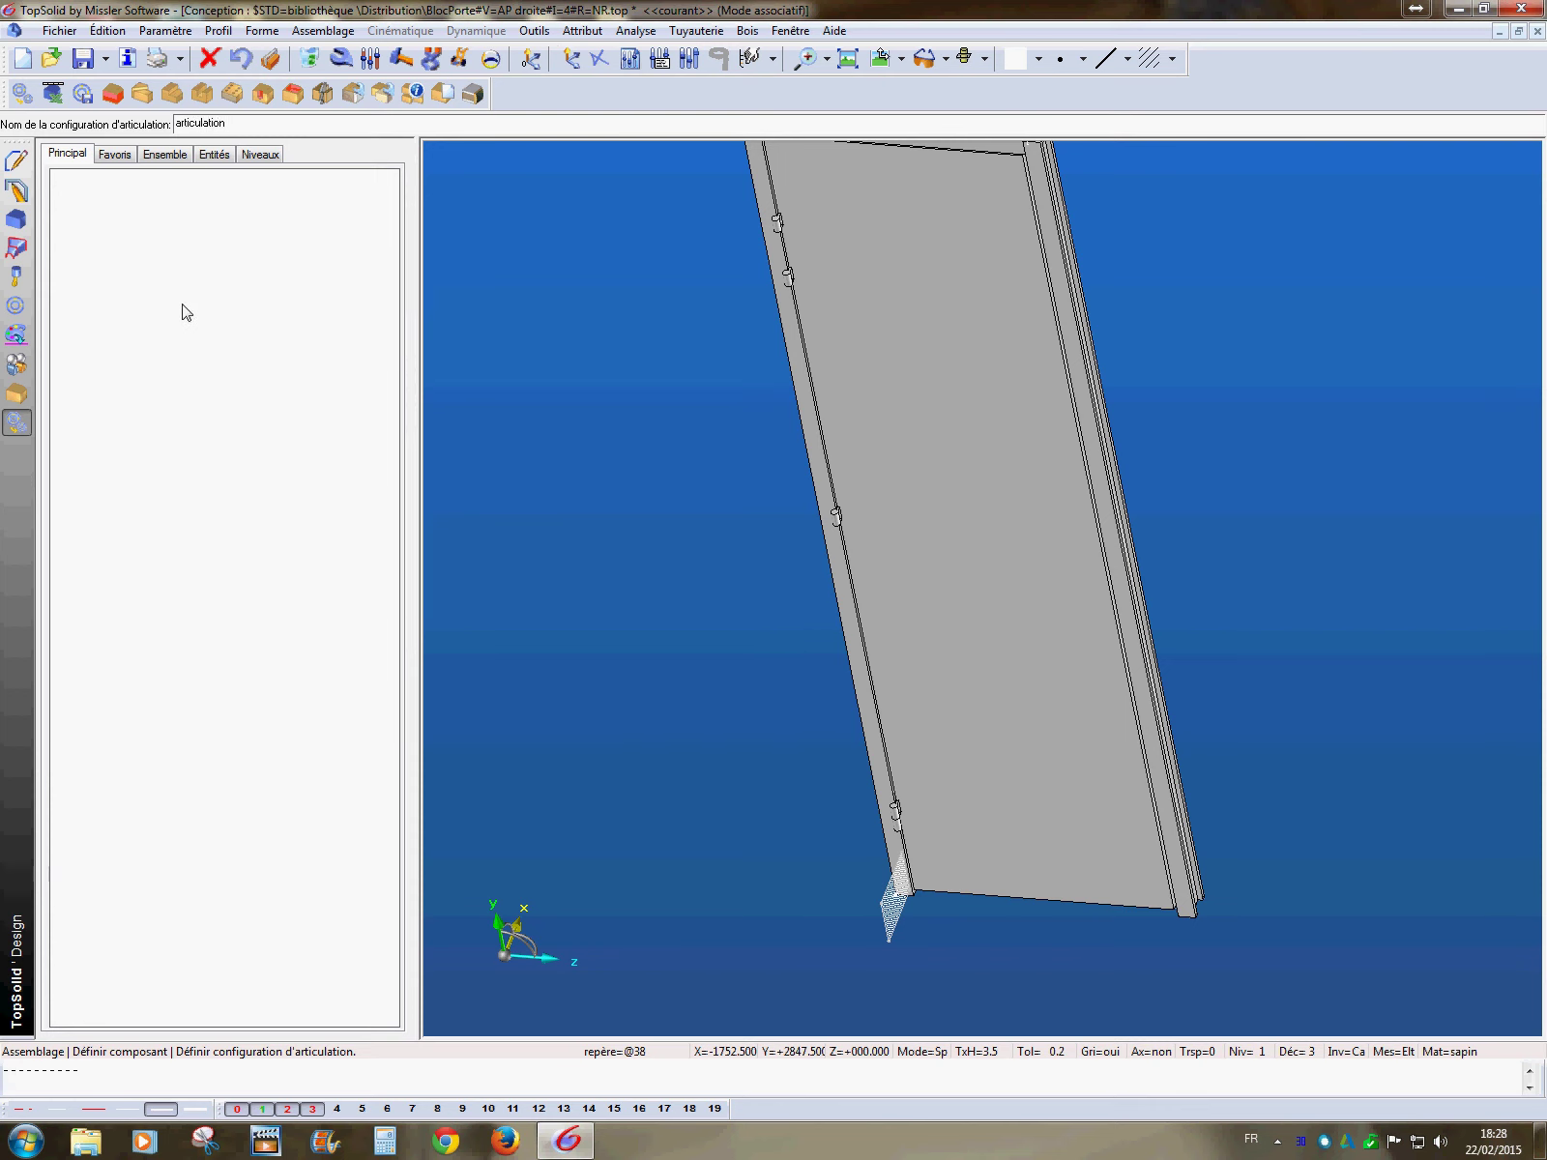
pyautogui.press('Return')
# - Check each rigid subassembly of the configuration against the model and combine subassemblies 1 to 4 into one rigid assembly
pyautogui.click(61, 194)
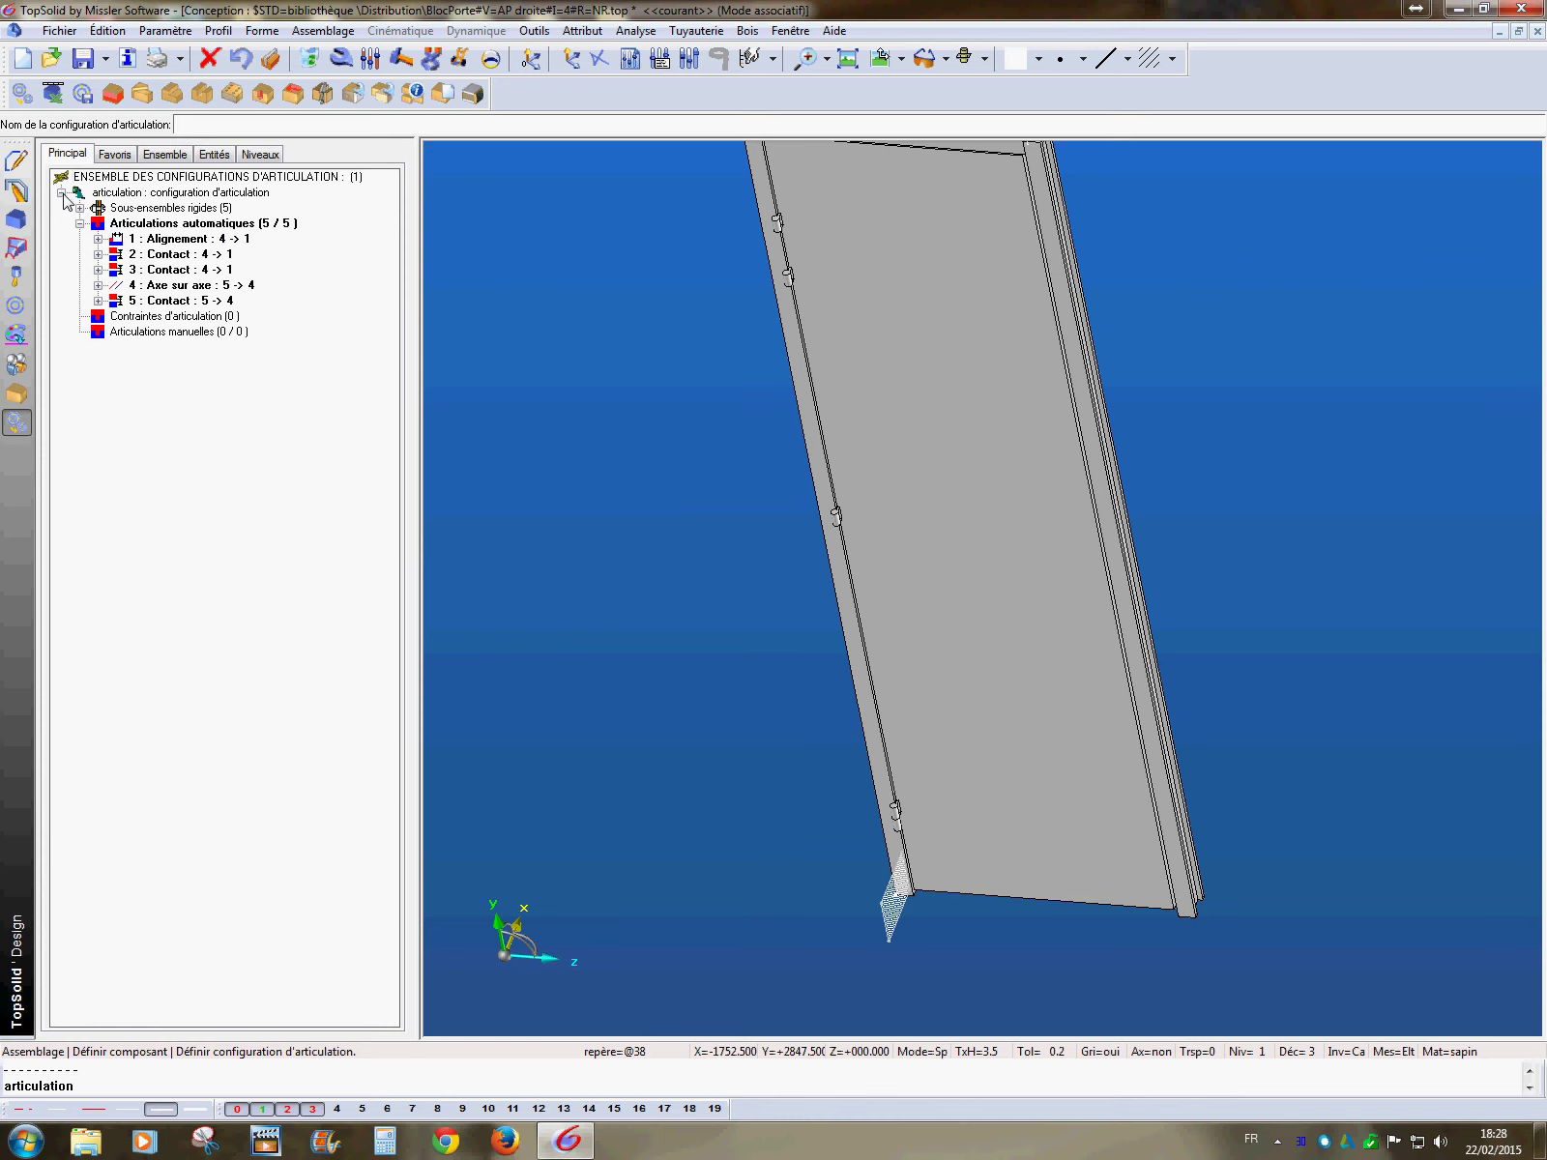
pyautogui.click(79, 208)
pyautogui.click(203, 225)
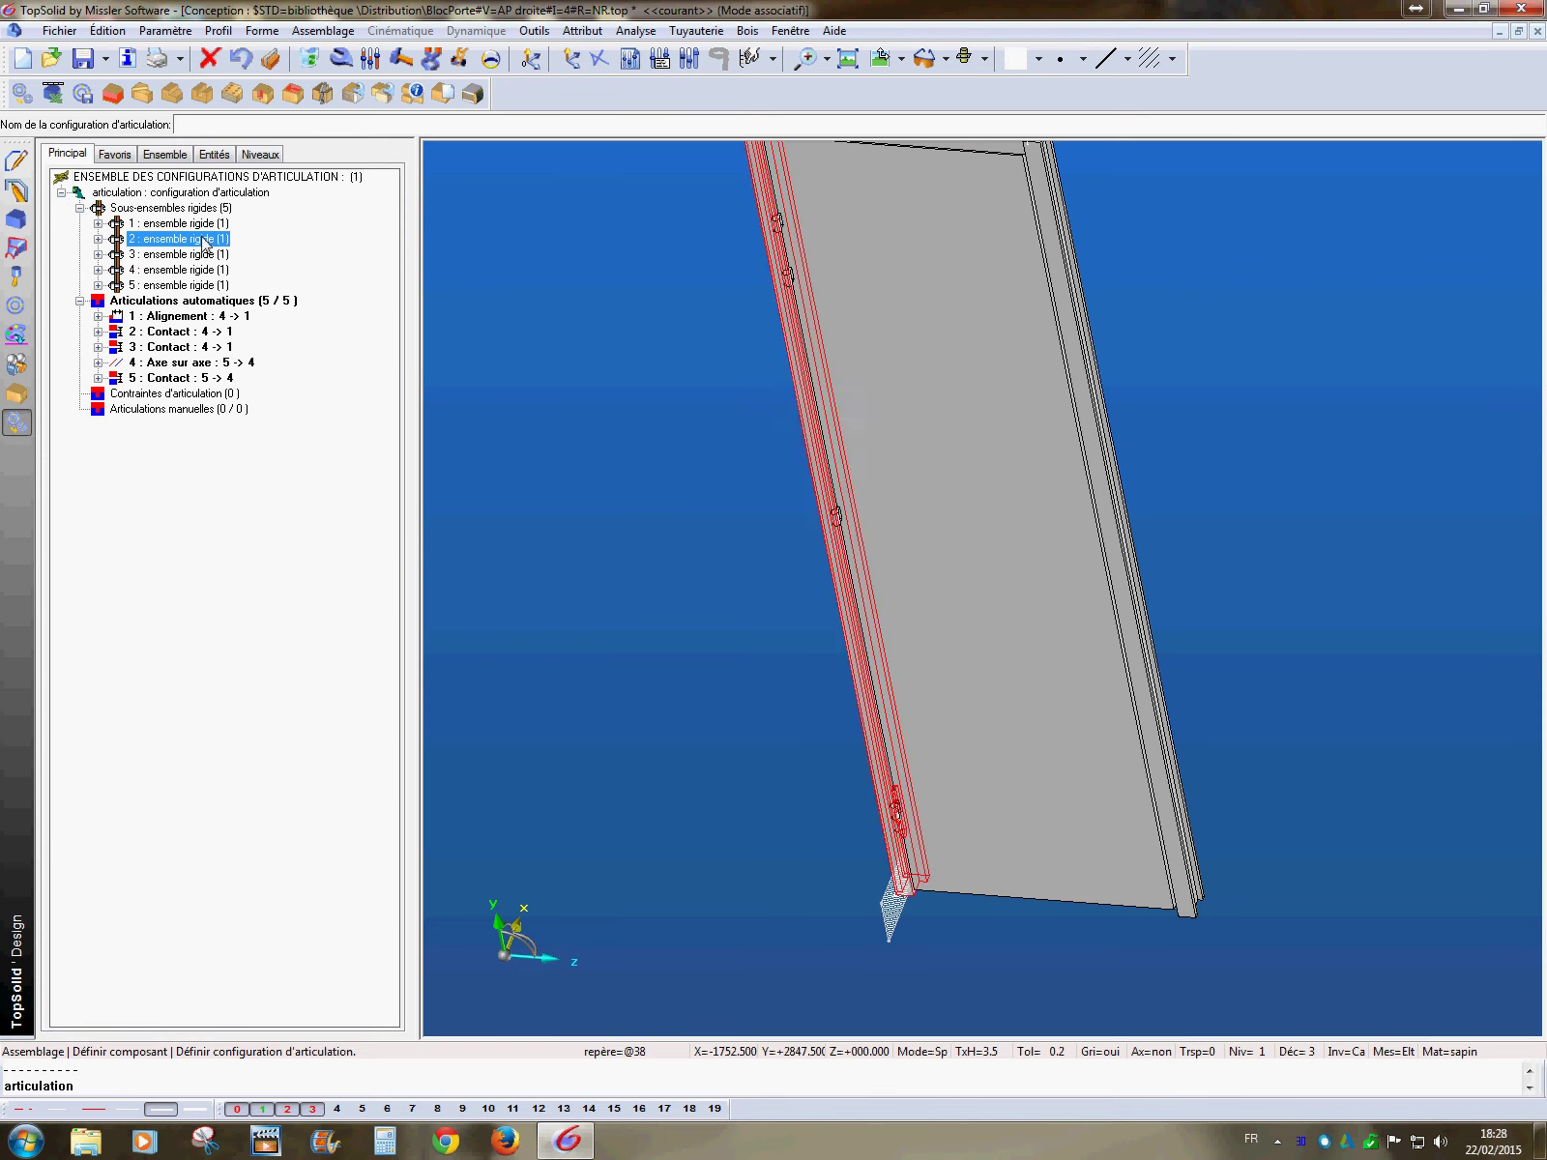
pyautogui.click(203, 239)
pyautogui.click(203, 254)
pyautogui.click(203, 269)
pyautogui.click(205, 286)
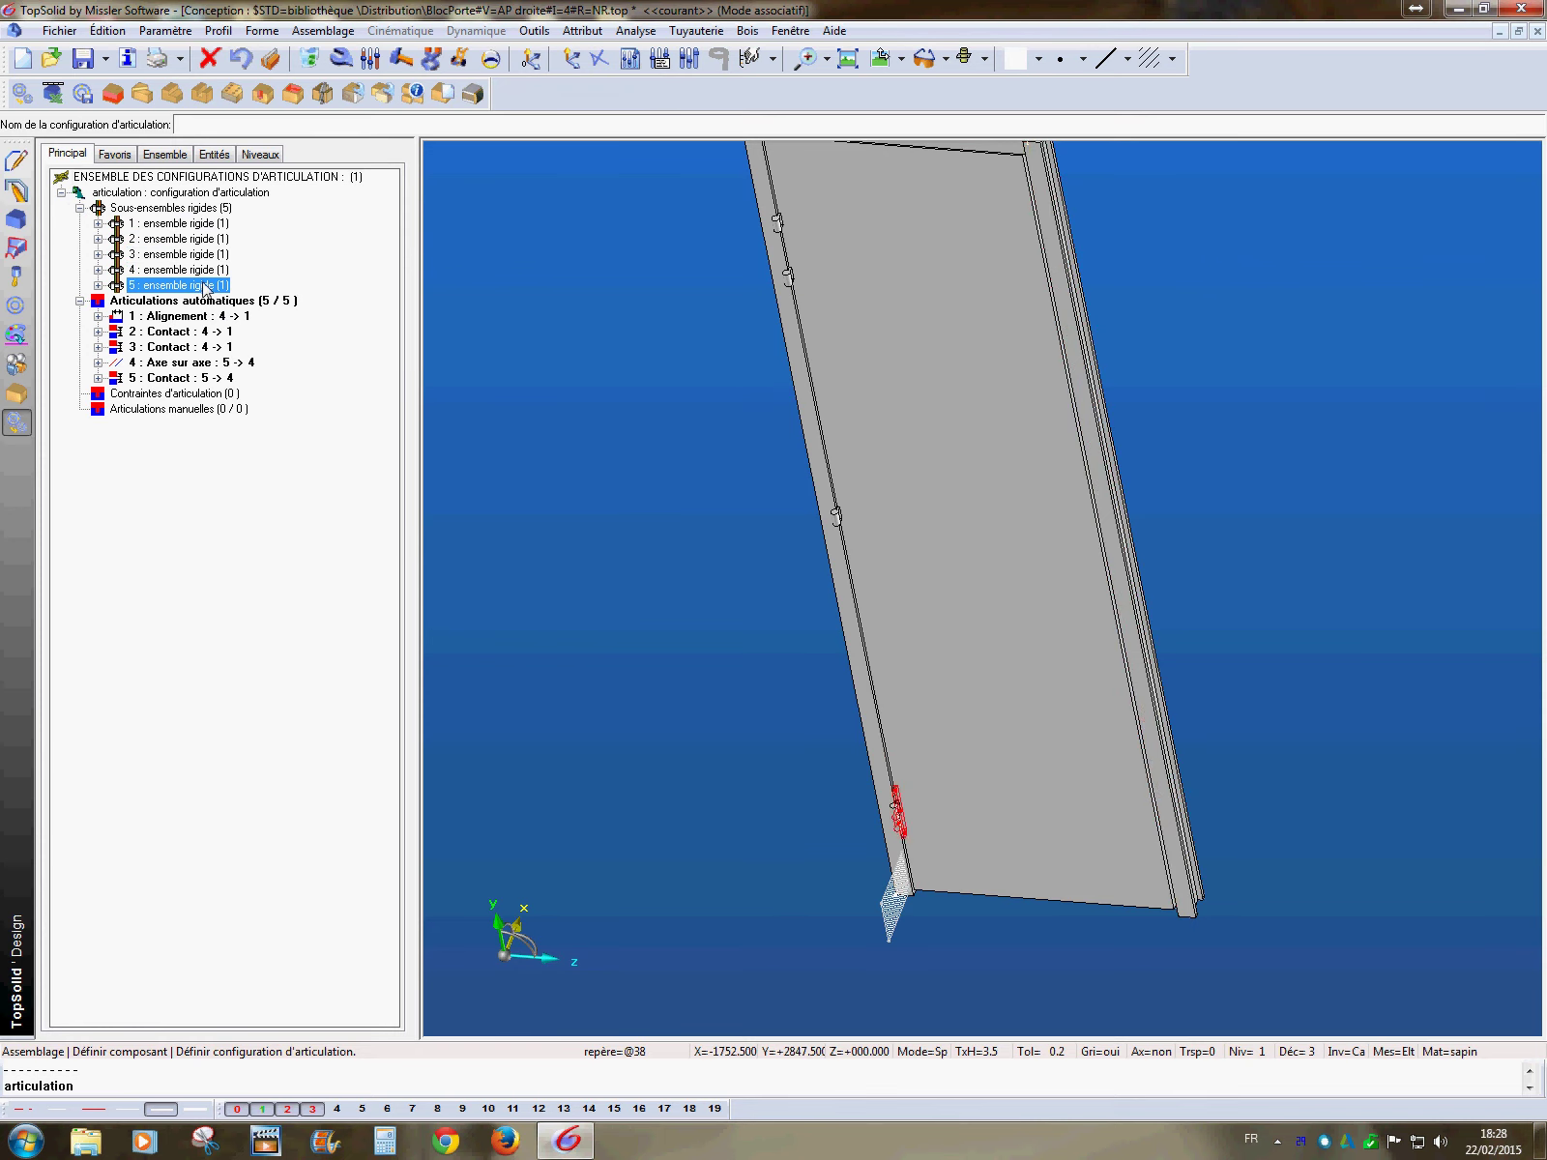
pyautogui.moveTo(203, 269); pyautogui.dragTo(203, 226)
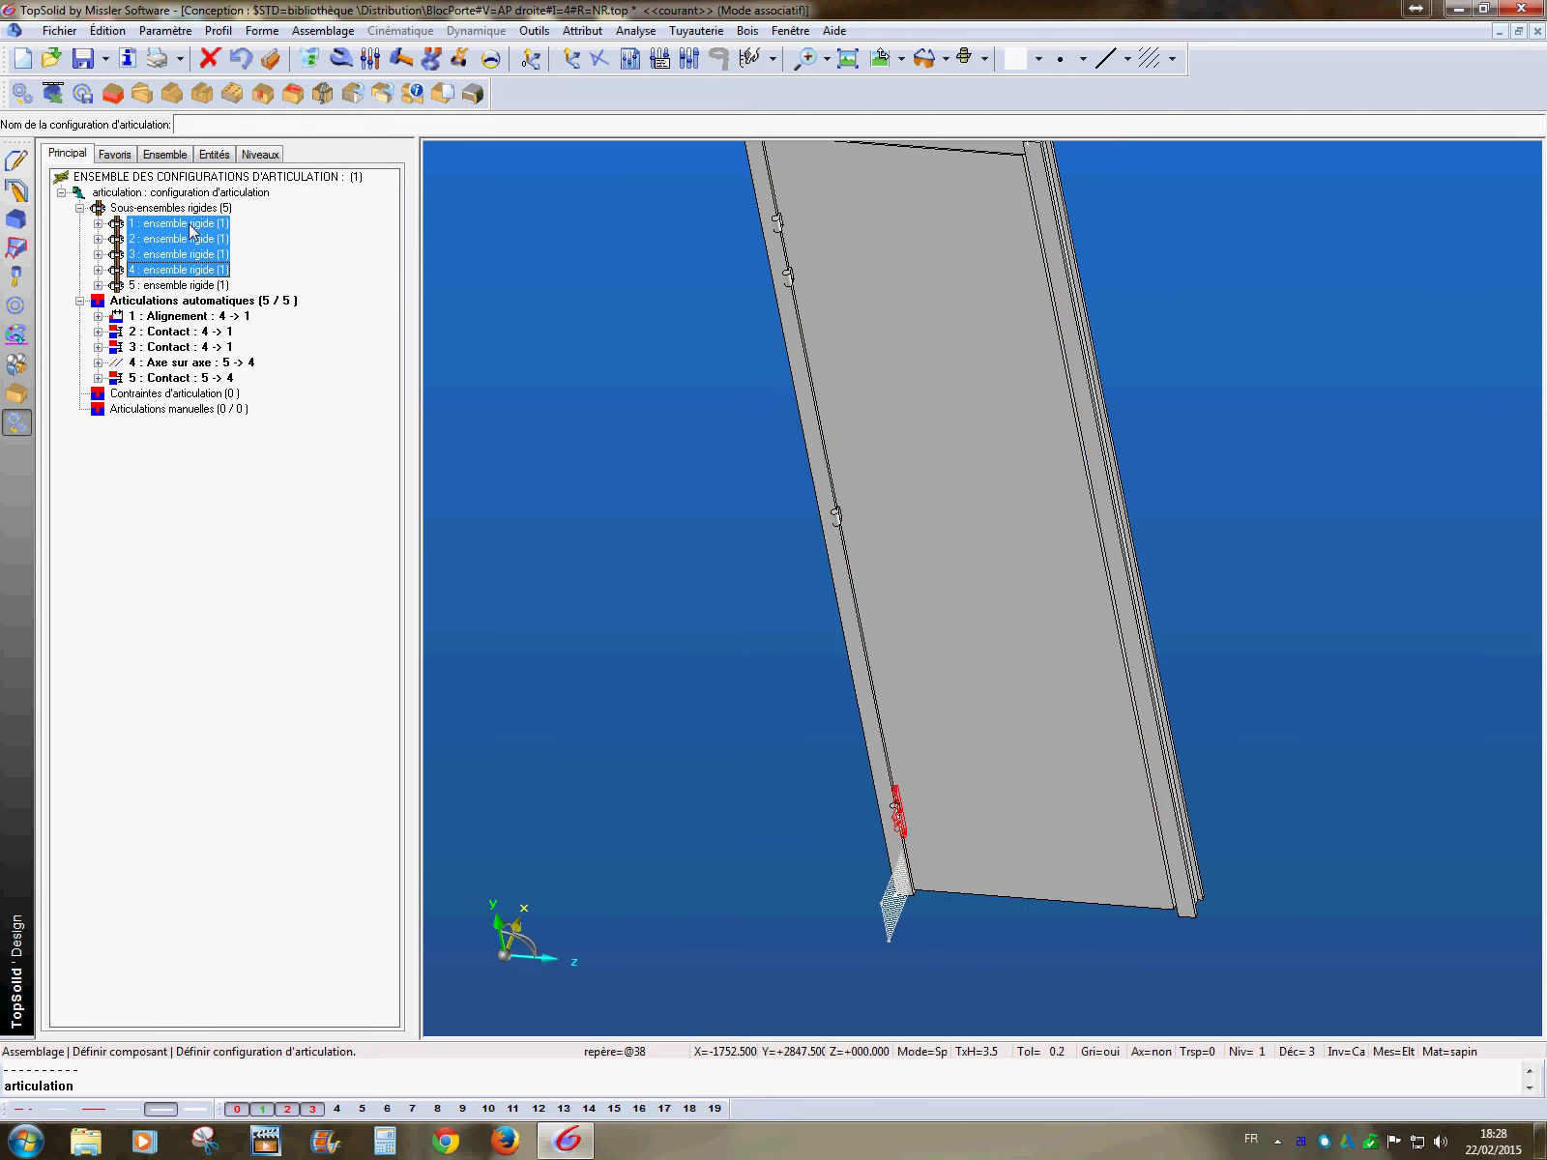
pyautogui.rightClick(190, 230)
pyautogui.click(246, 236)
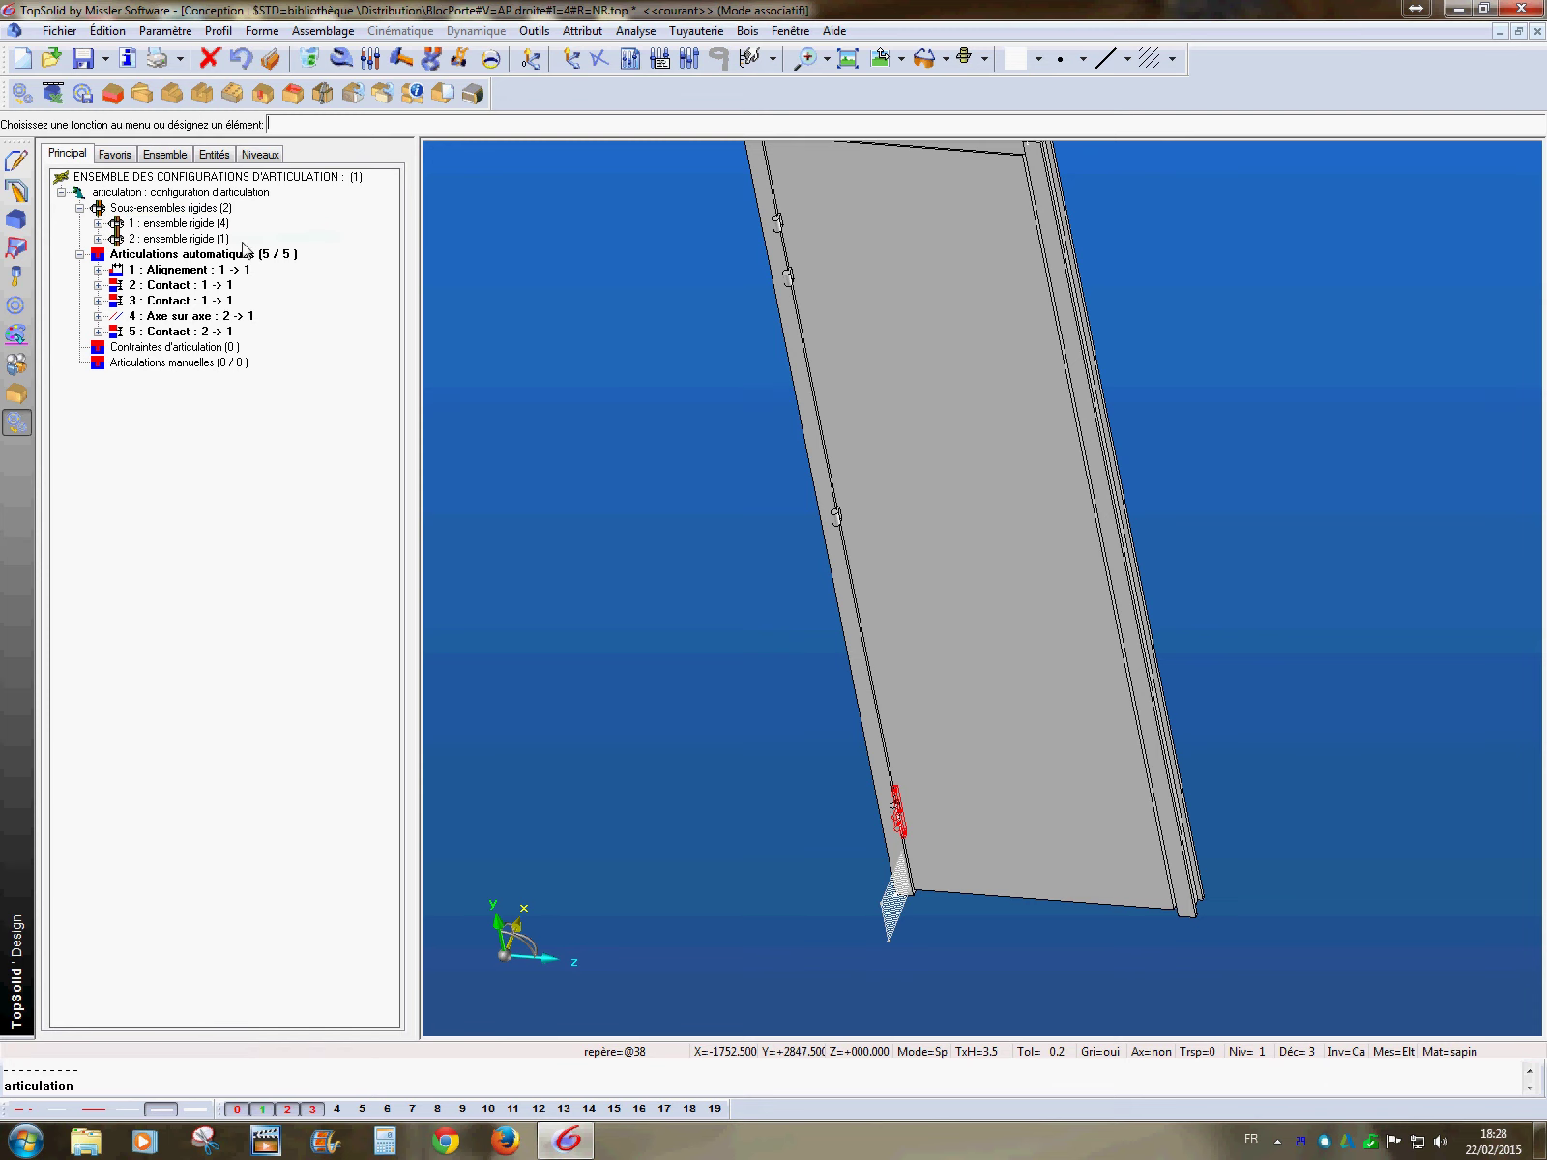
# - Make the coordinate frame at the foot of the hinge-side upright rigid with rigid assembly 1
pyautogui.click(166, 227)
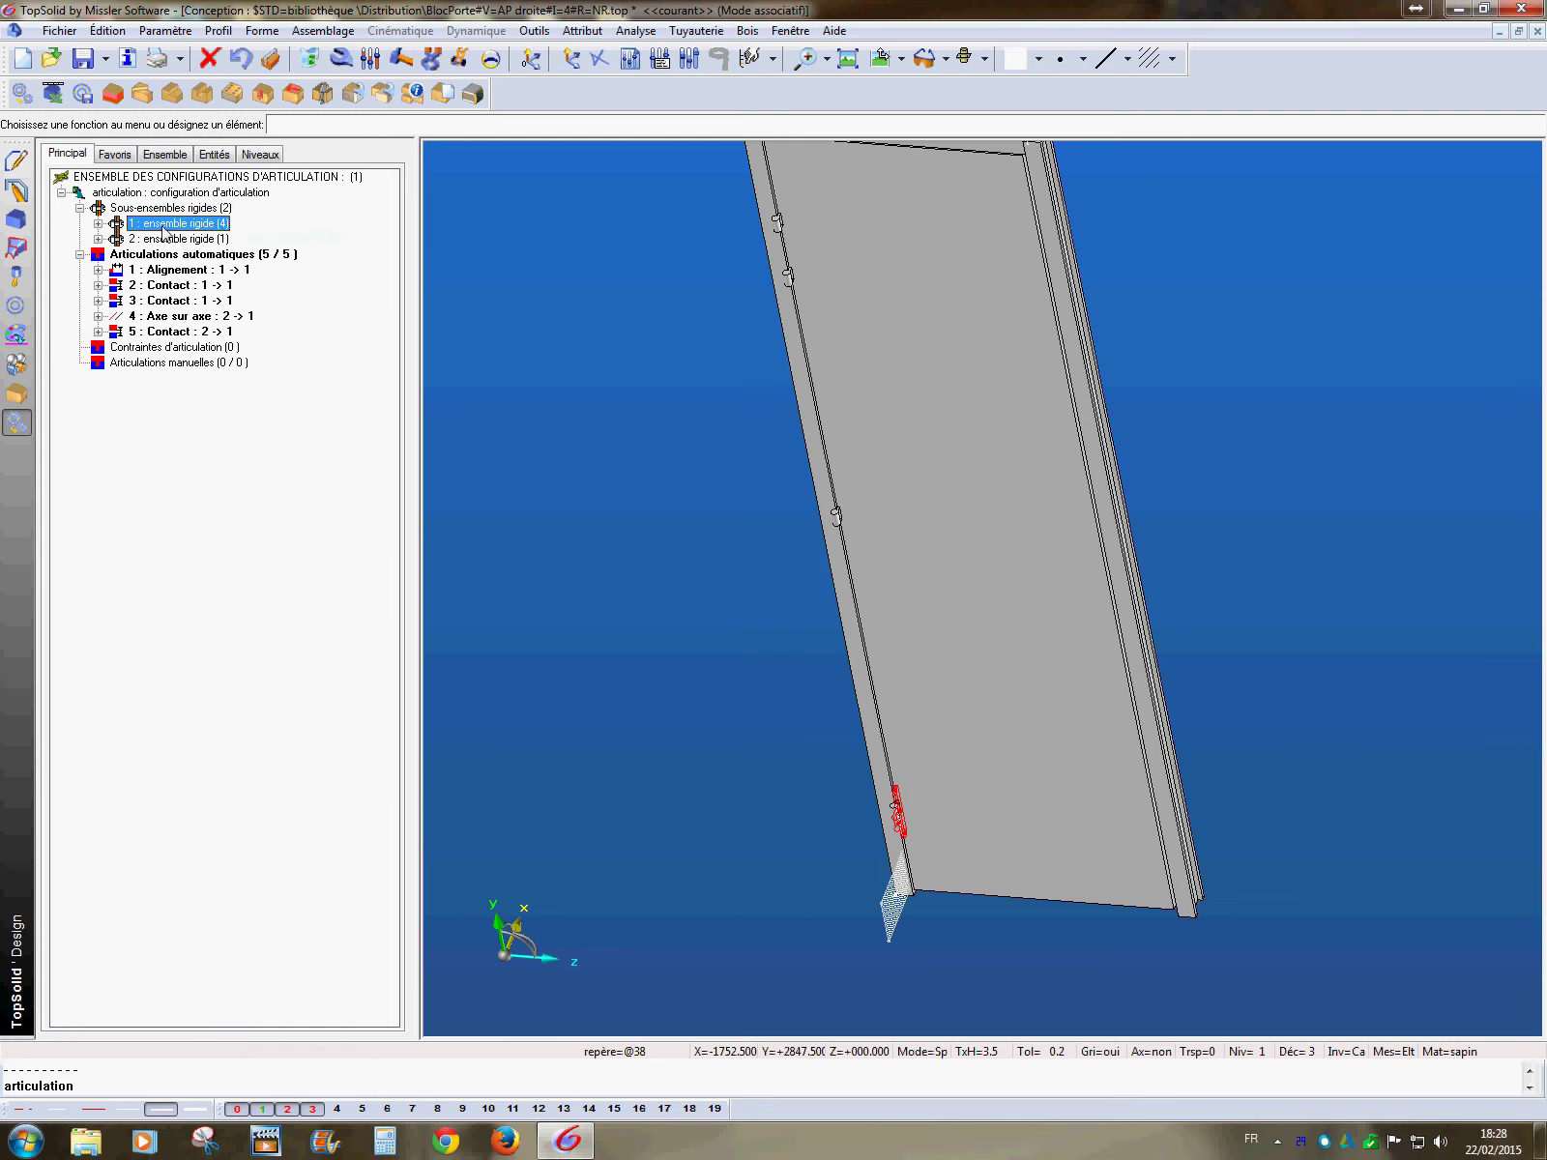
pyautogui.rightClick(188, 228)
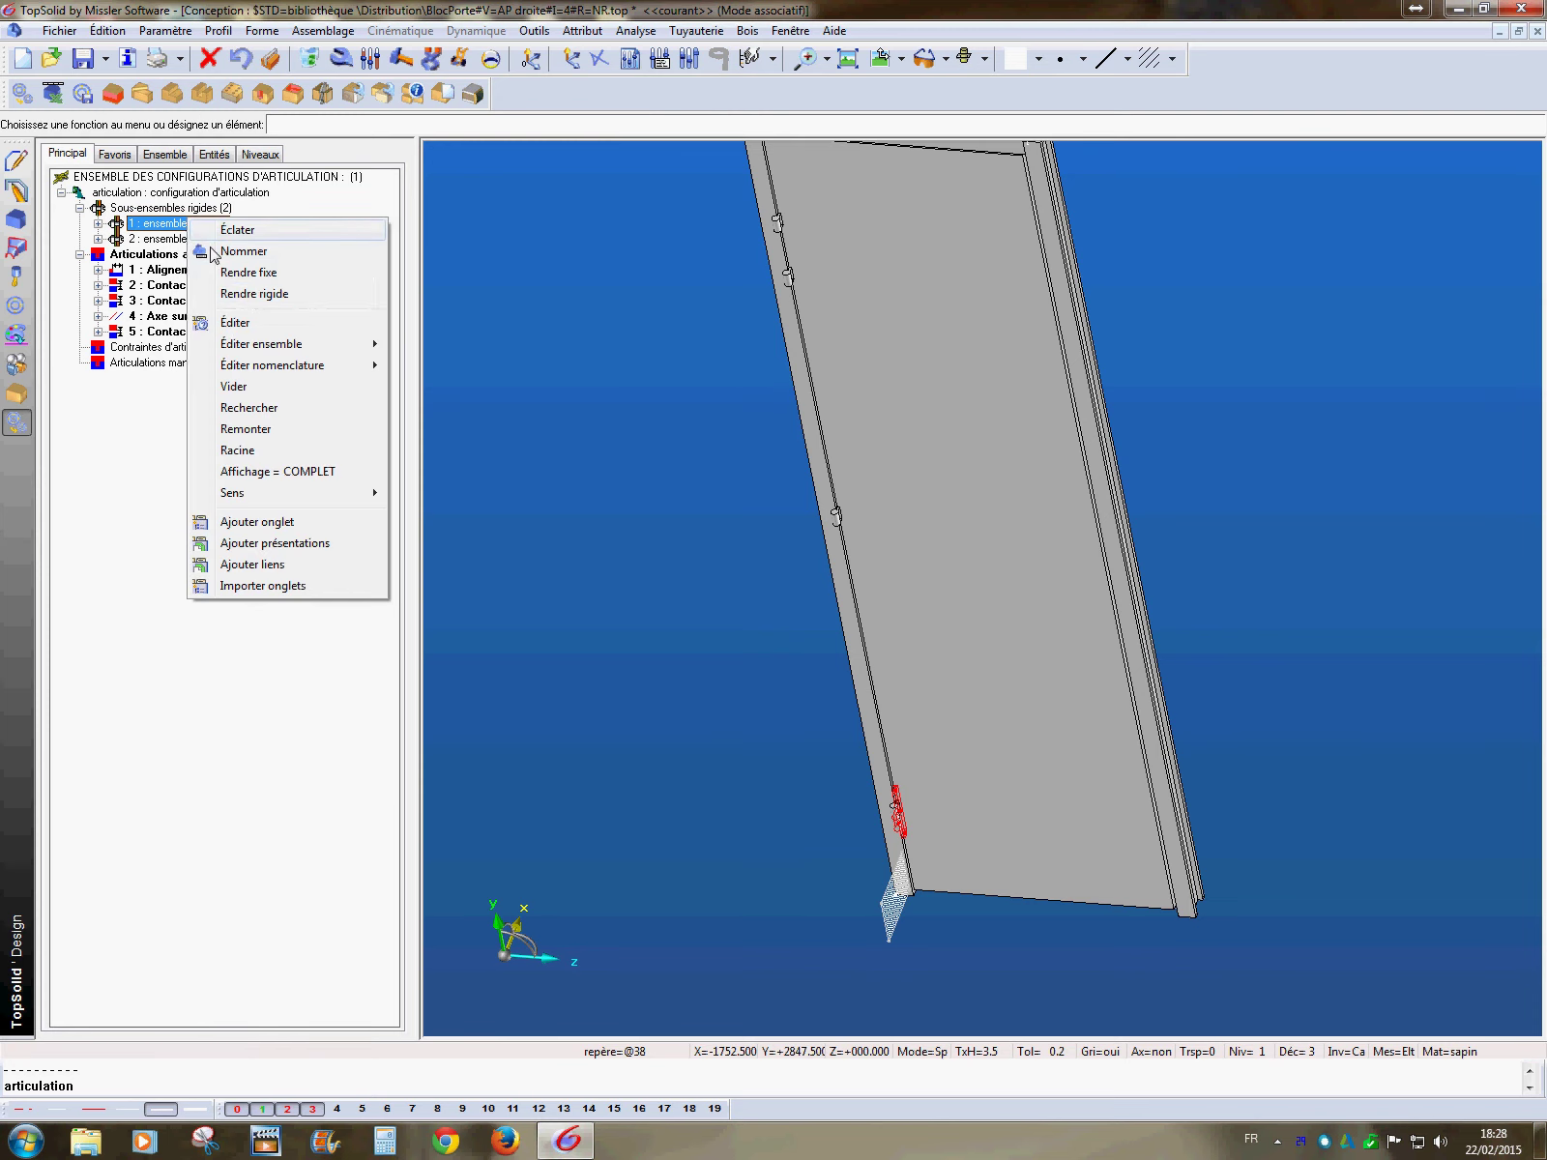
pyautogui.click(249, 295)
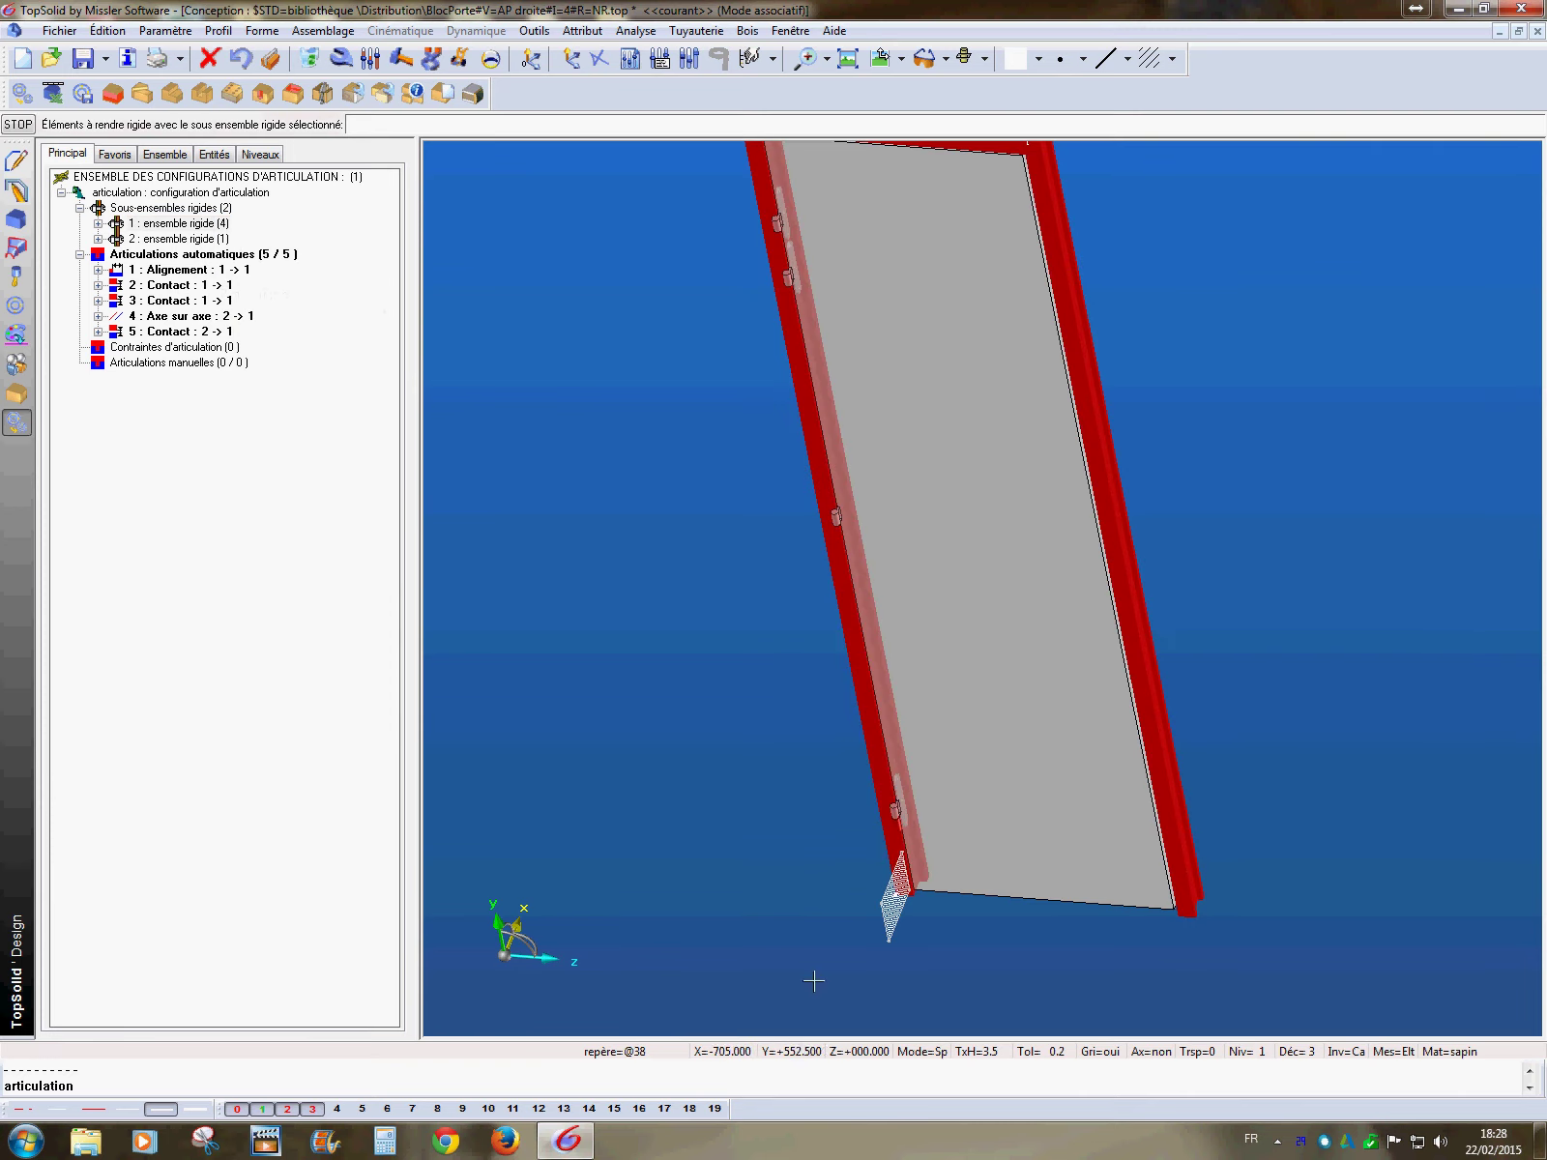
pyautogui.click(906, 929)
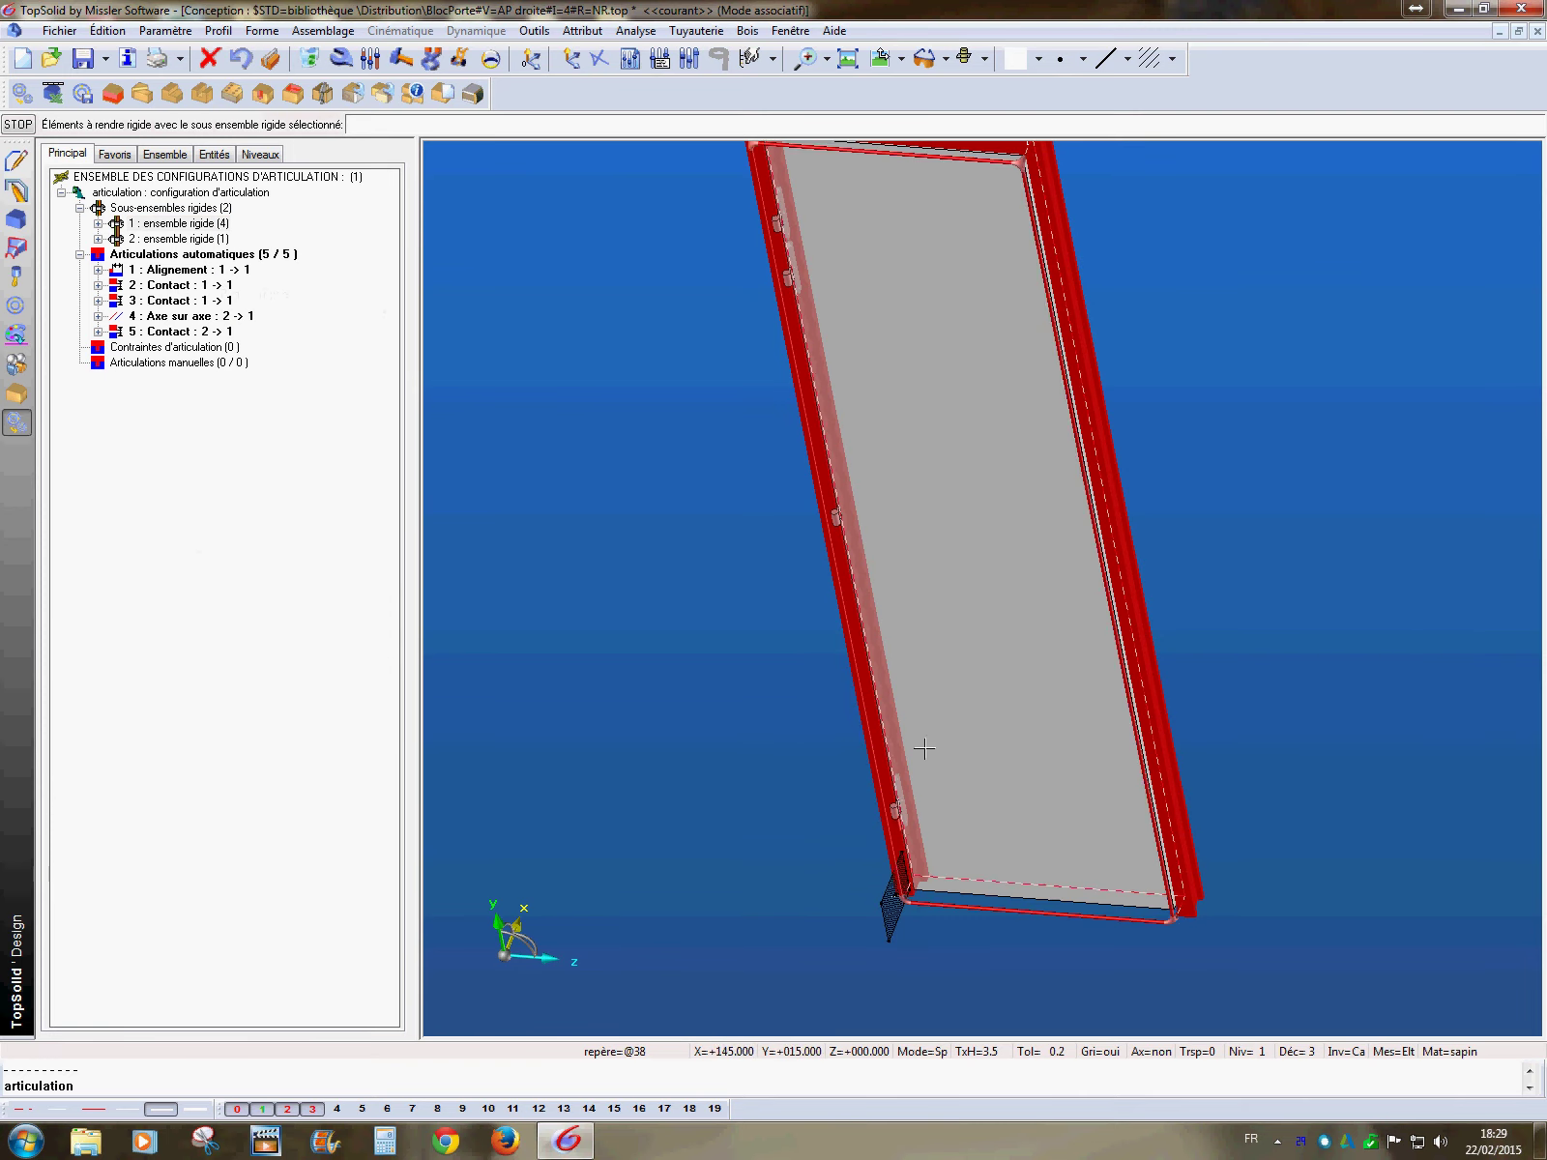
pyautogui.press('Escape')
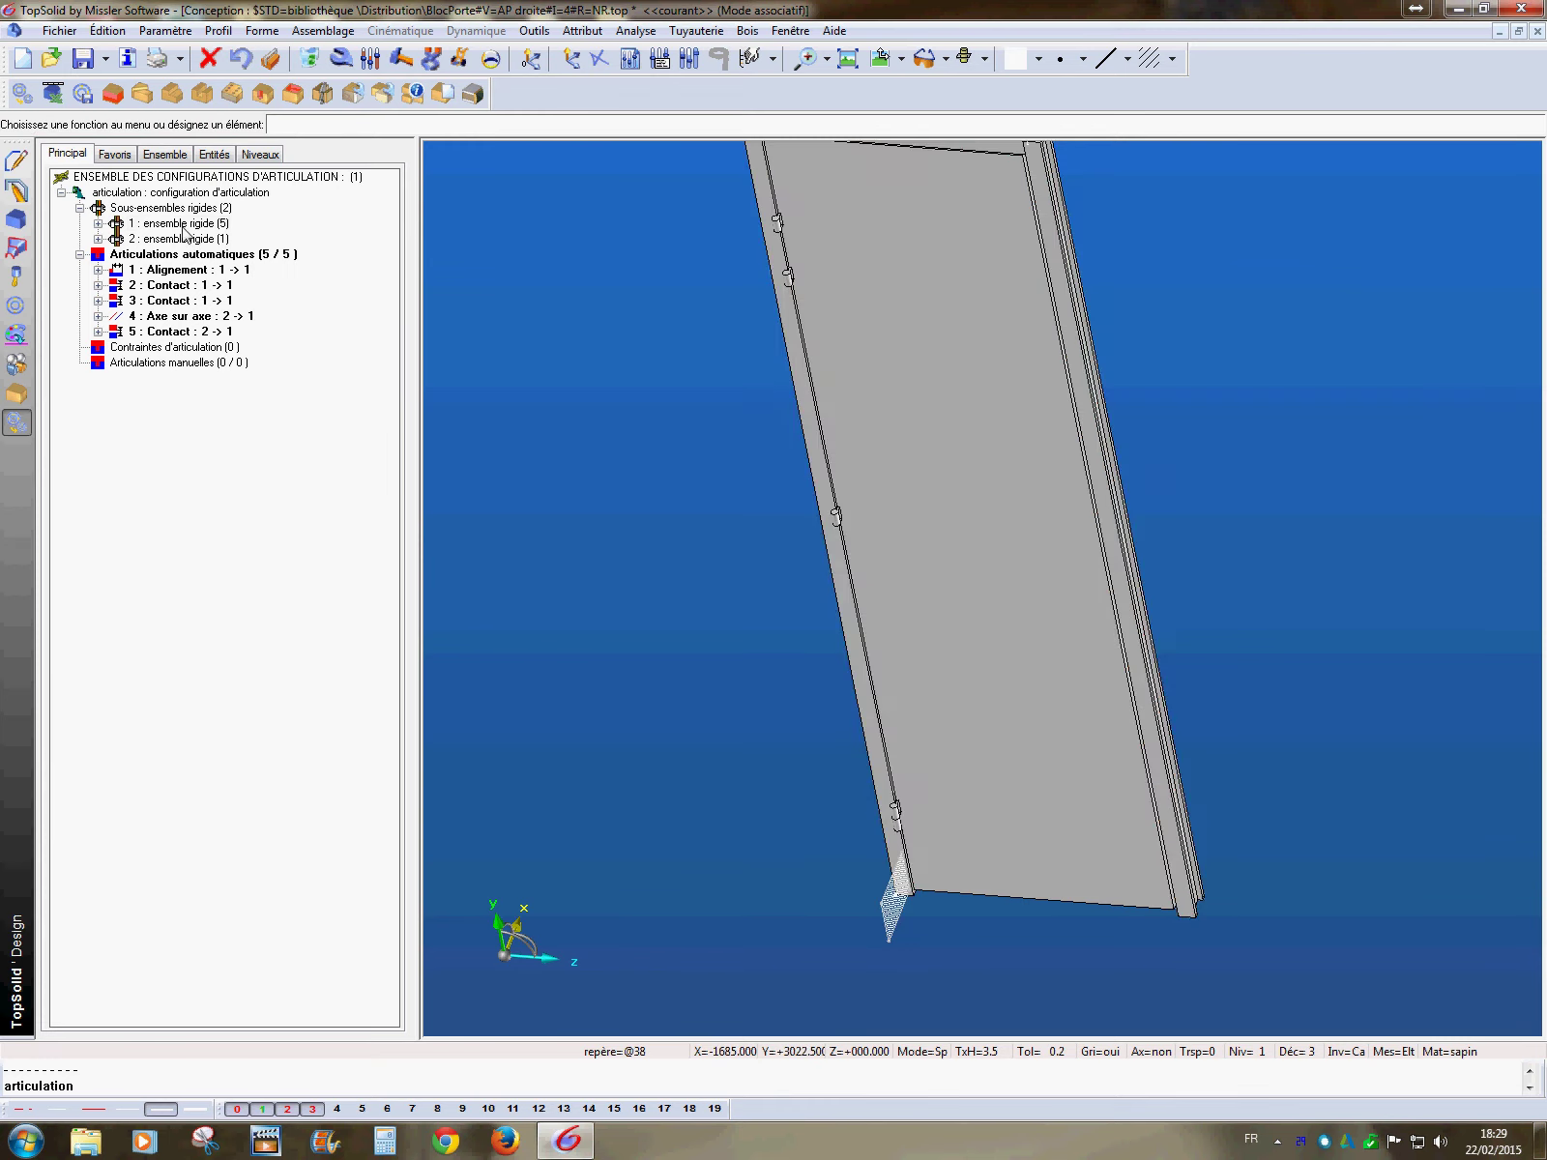
# - Make rigid assembly 1, the door frame group, fixed in the articulation configuration
pyautogui.click(179, 229)
pyautogui.rightClick(179, 230)
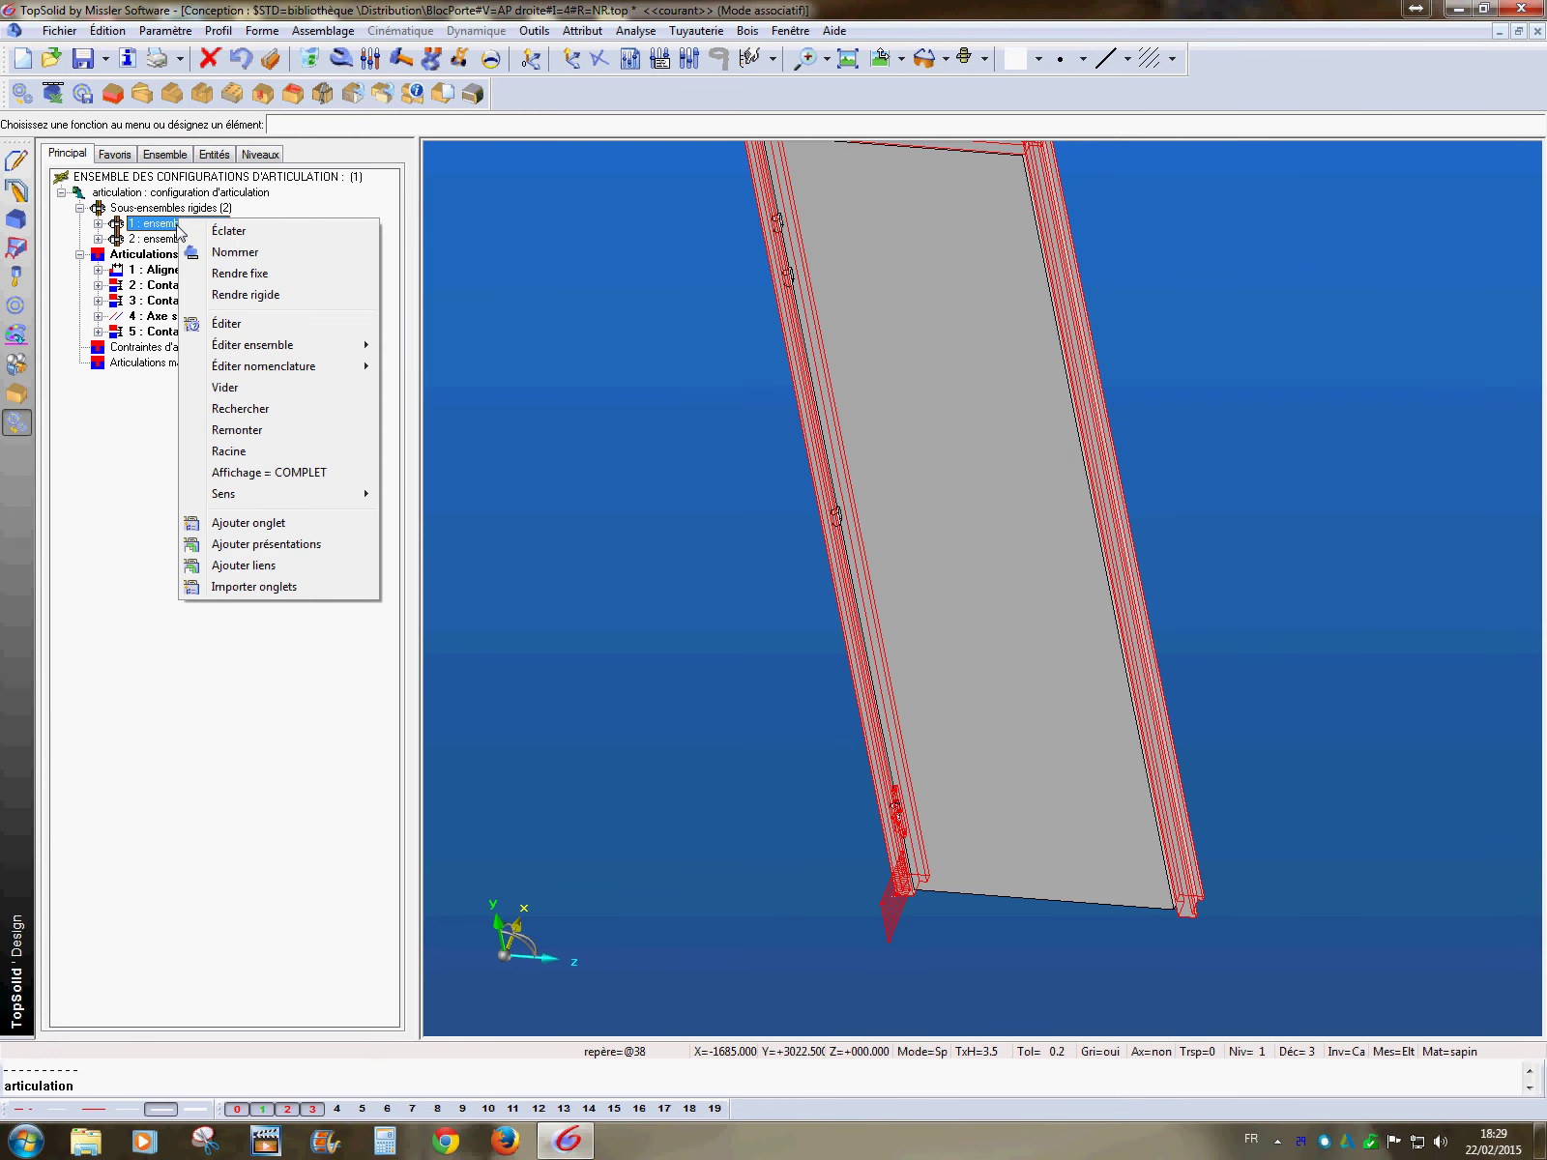
pyautogui.click(238, 274)
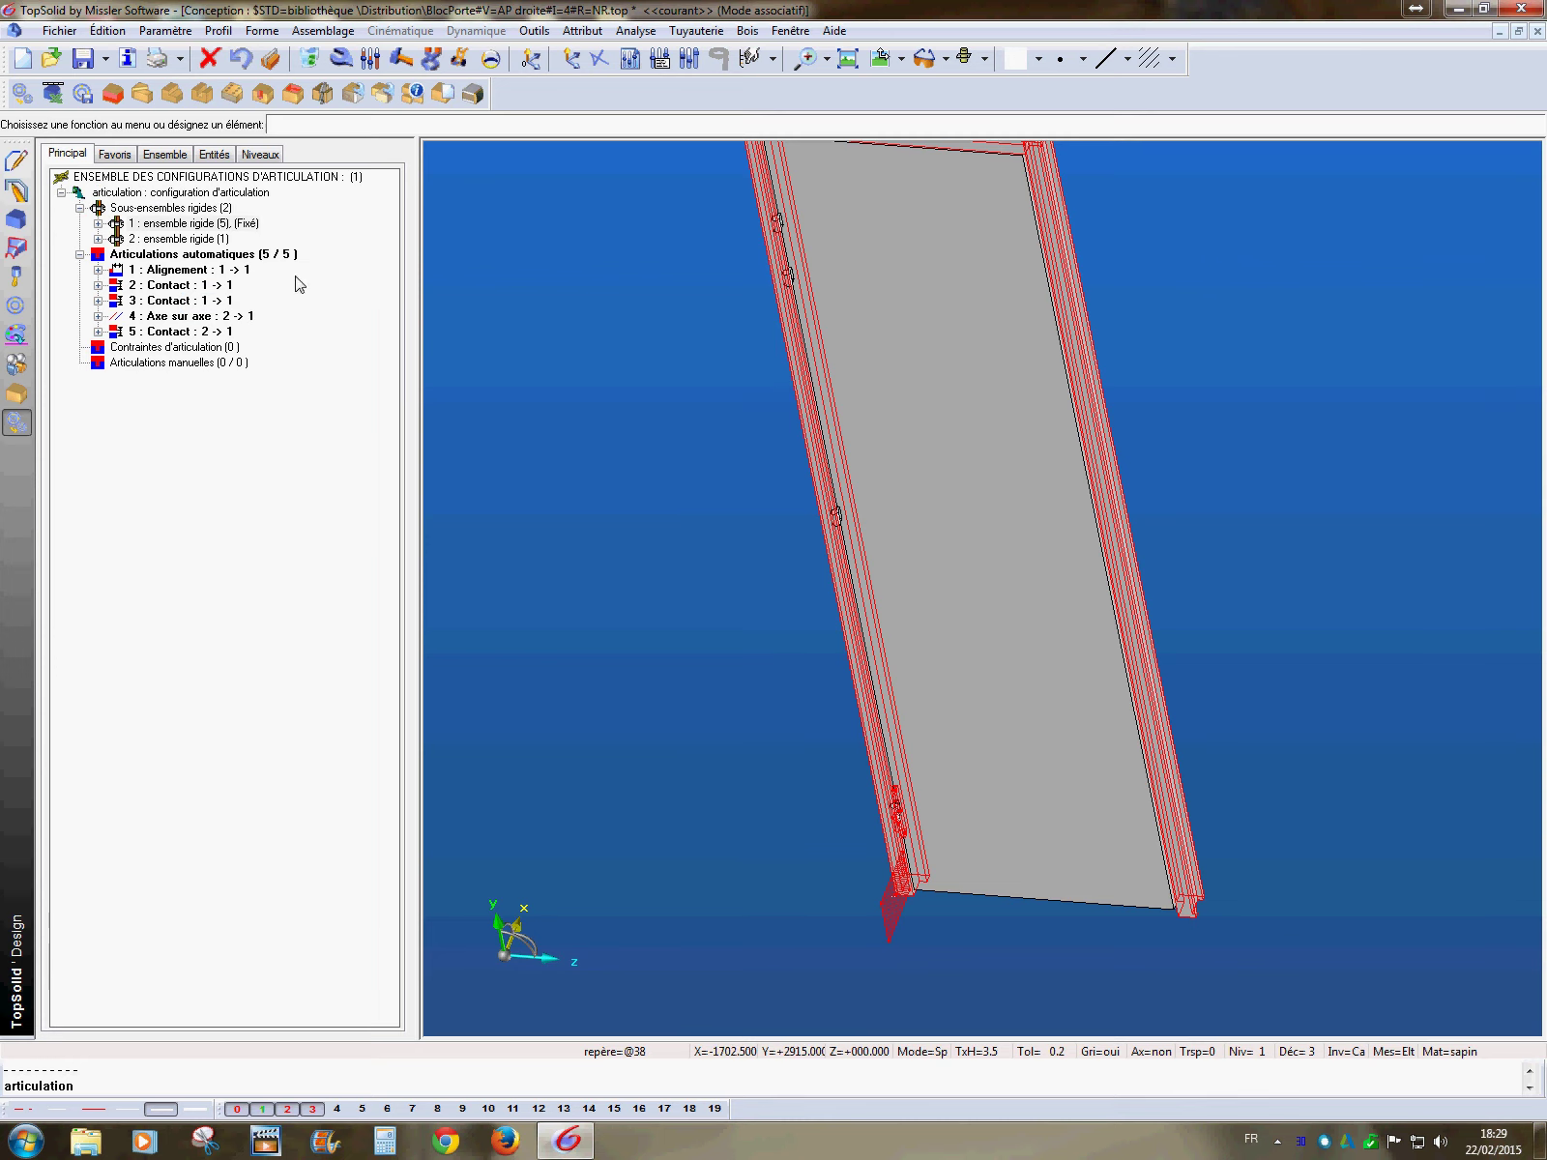
# - Insert a manual Point sur plan articulation from the door's lower corner to the latch-side upright's face at 0 mm, and save the document
pyautogui.click(155, 365)
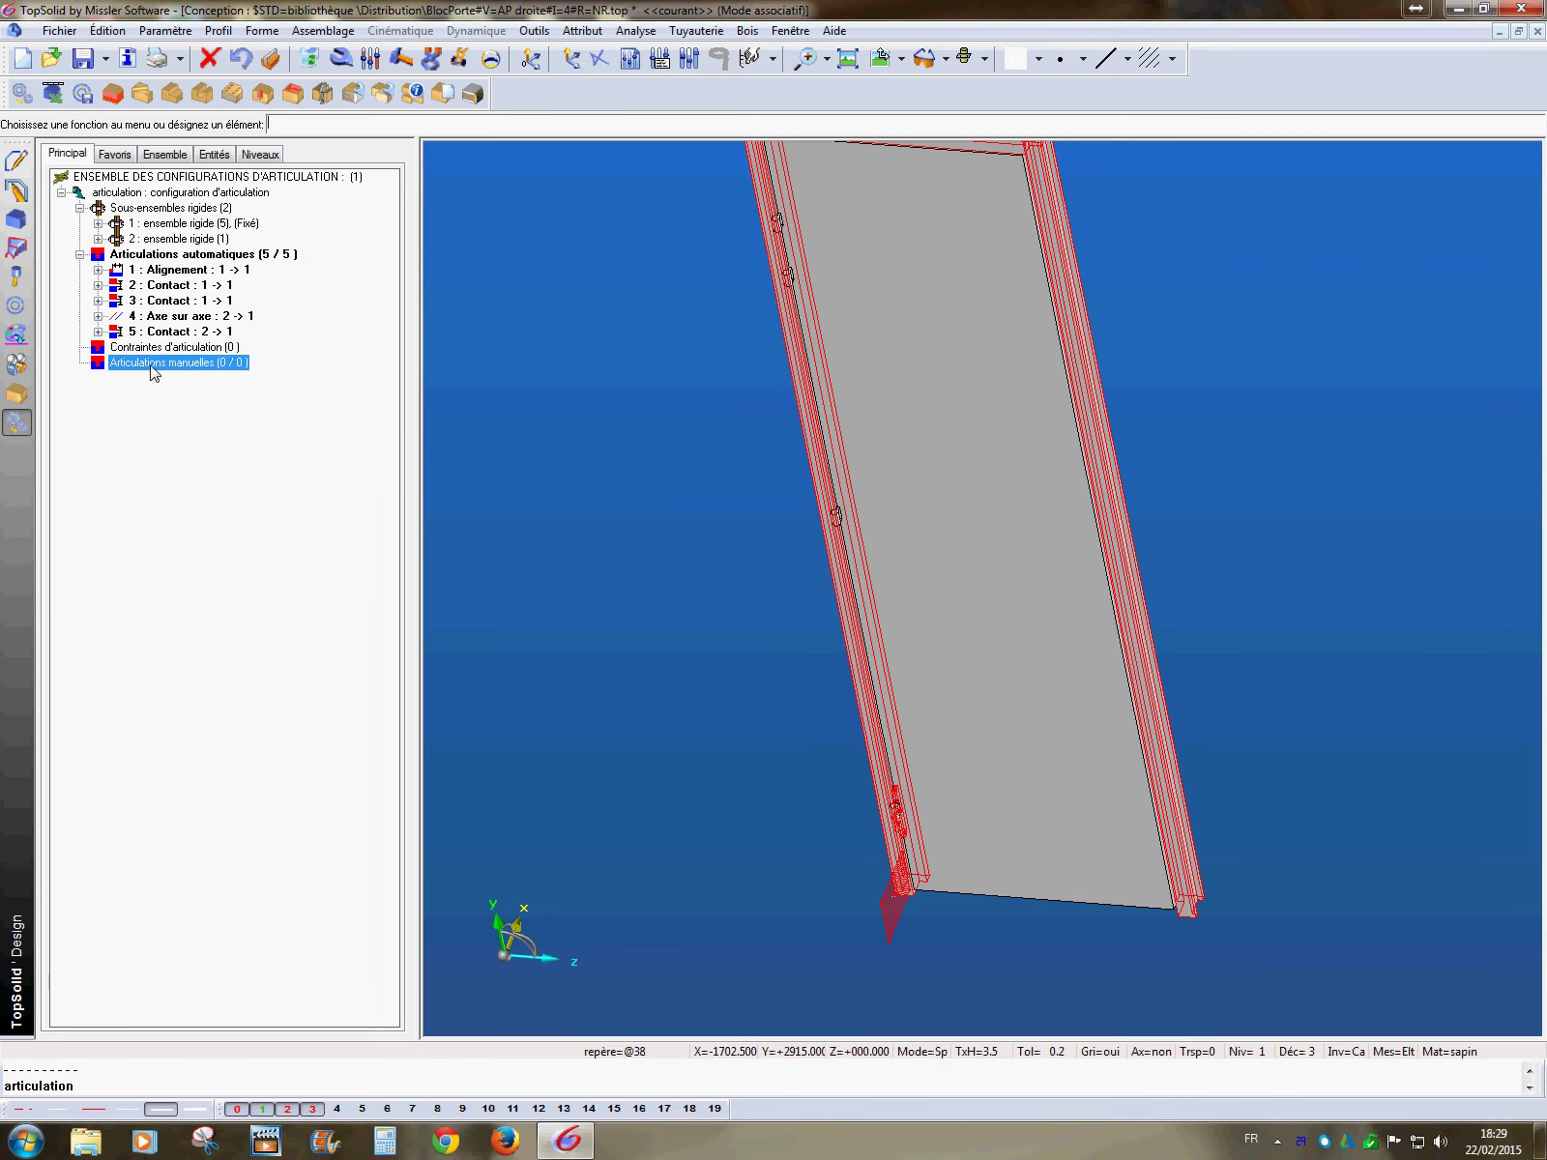
pyautogui.rightClick(194, 373)
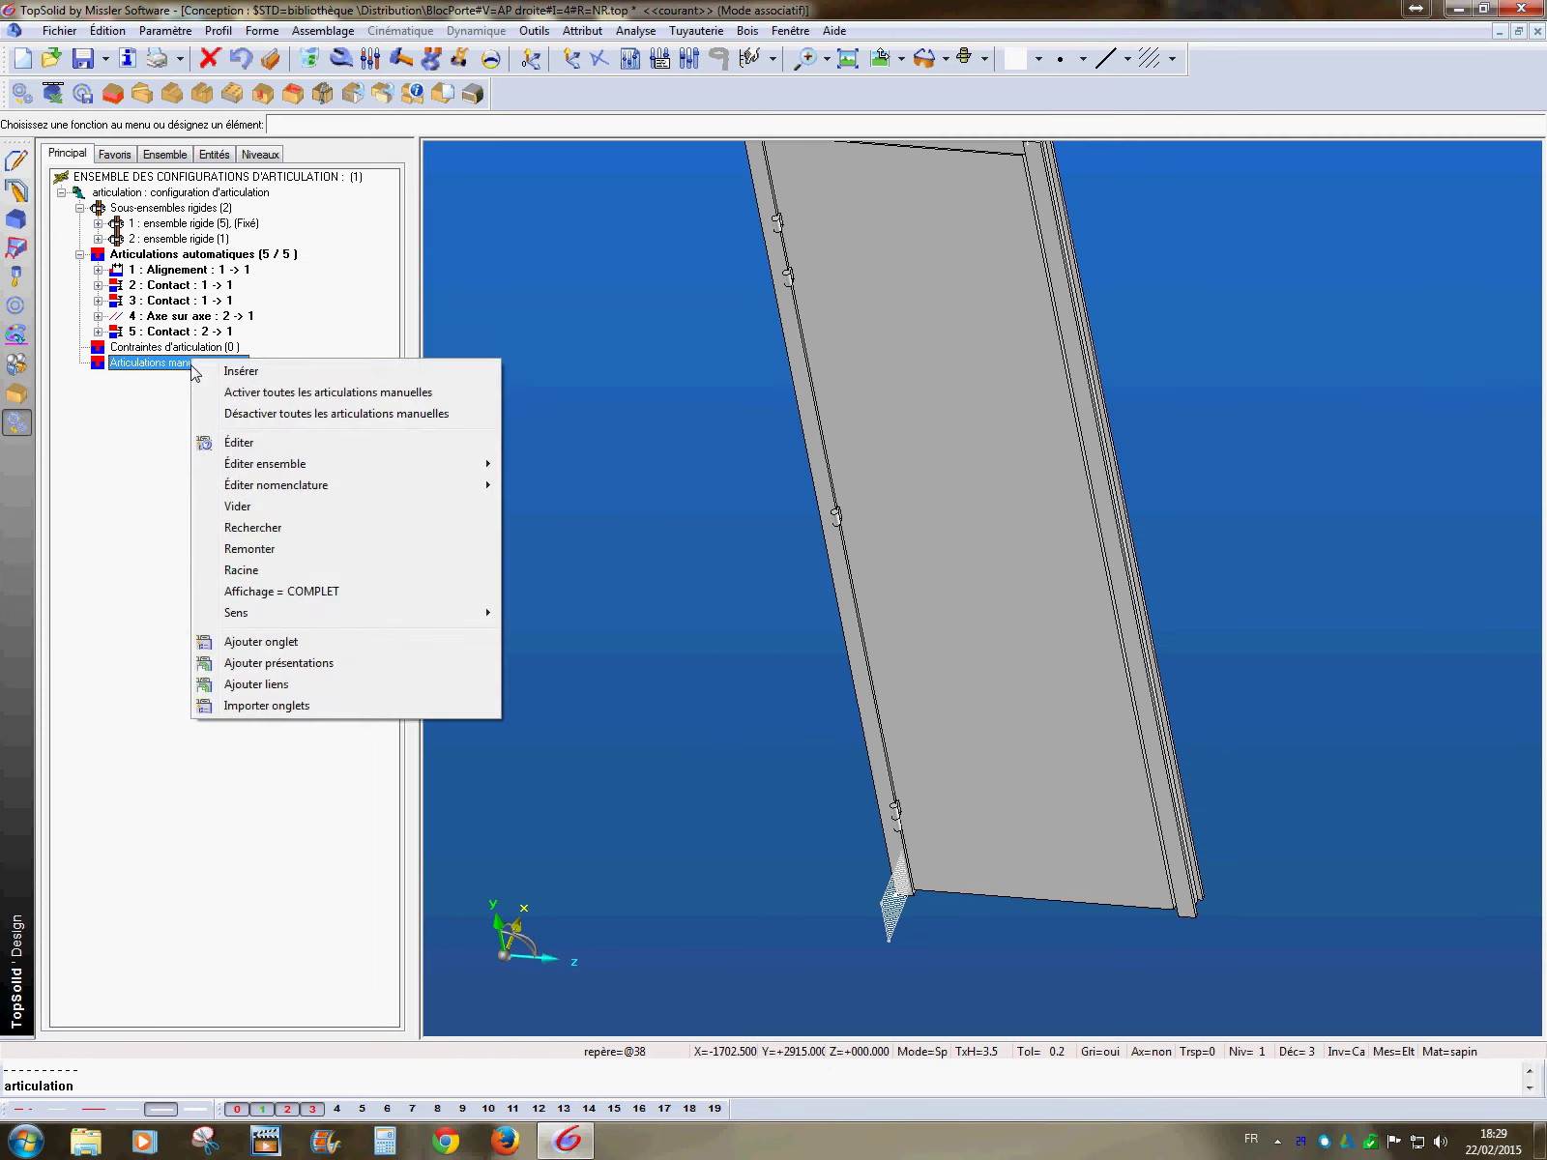
pyautogui.click(234, 373)
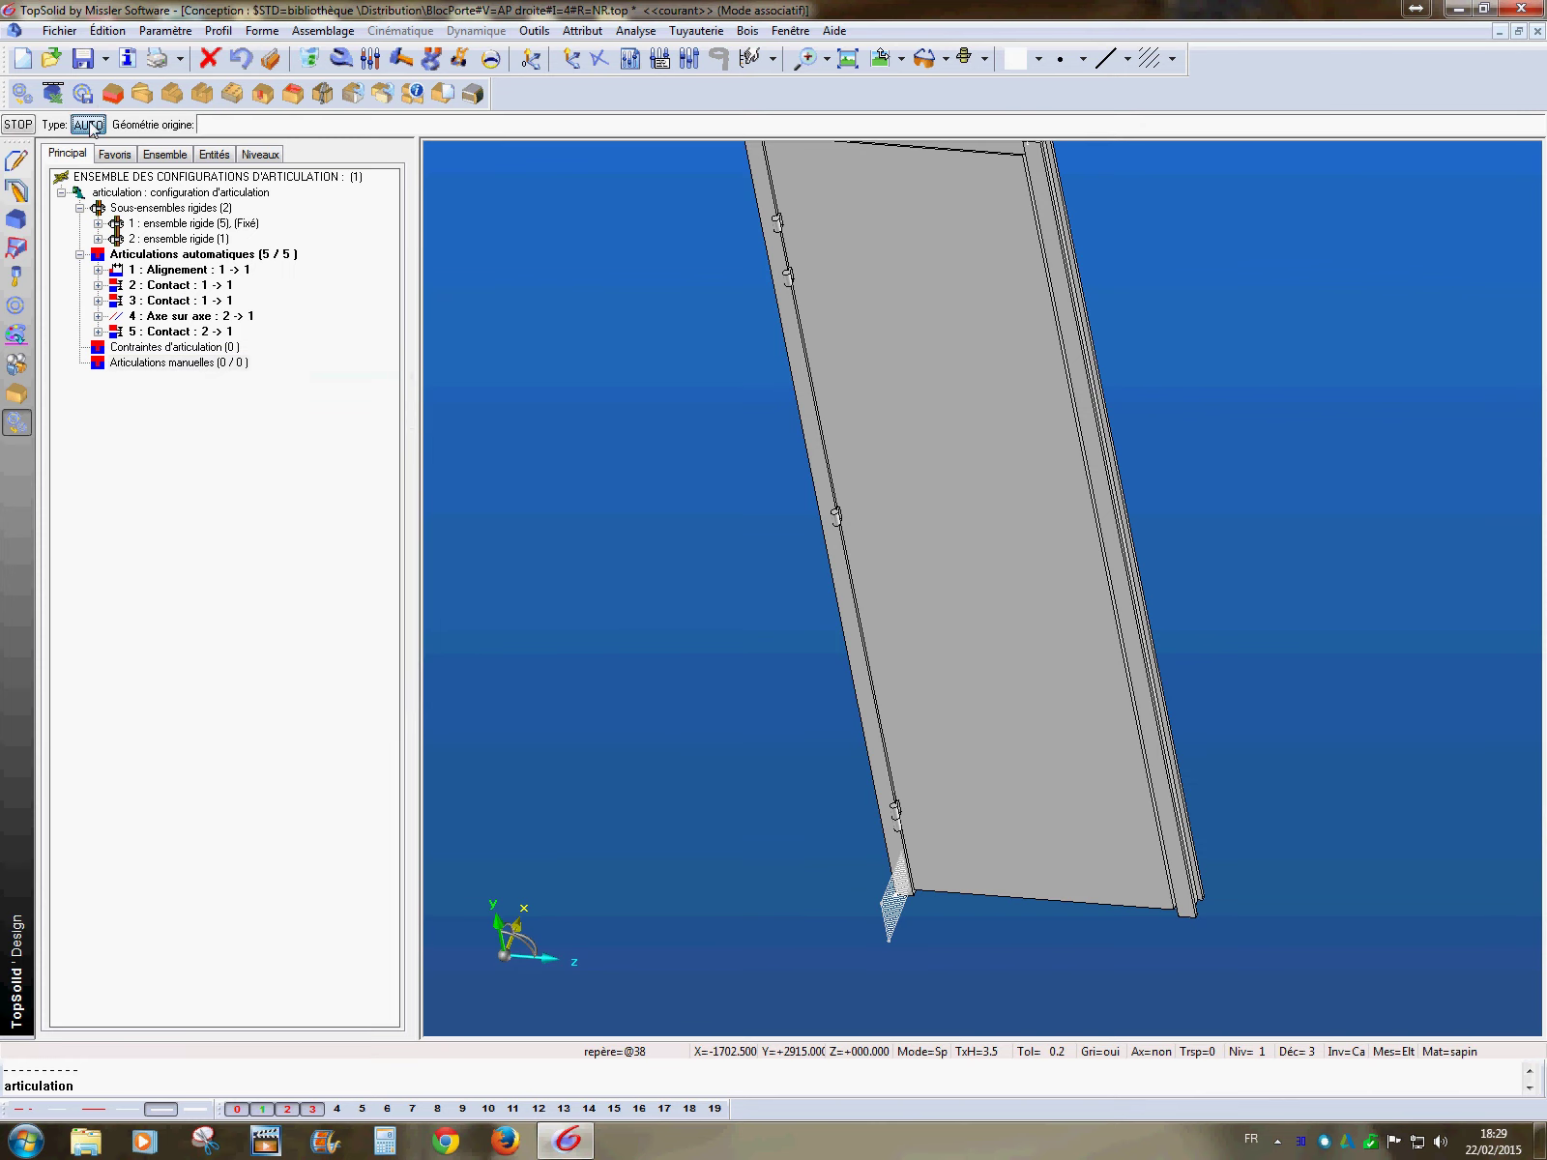
pyautogui.click(688, 125)
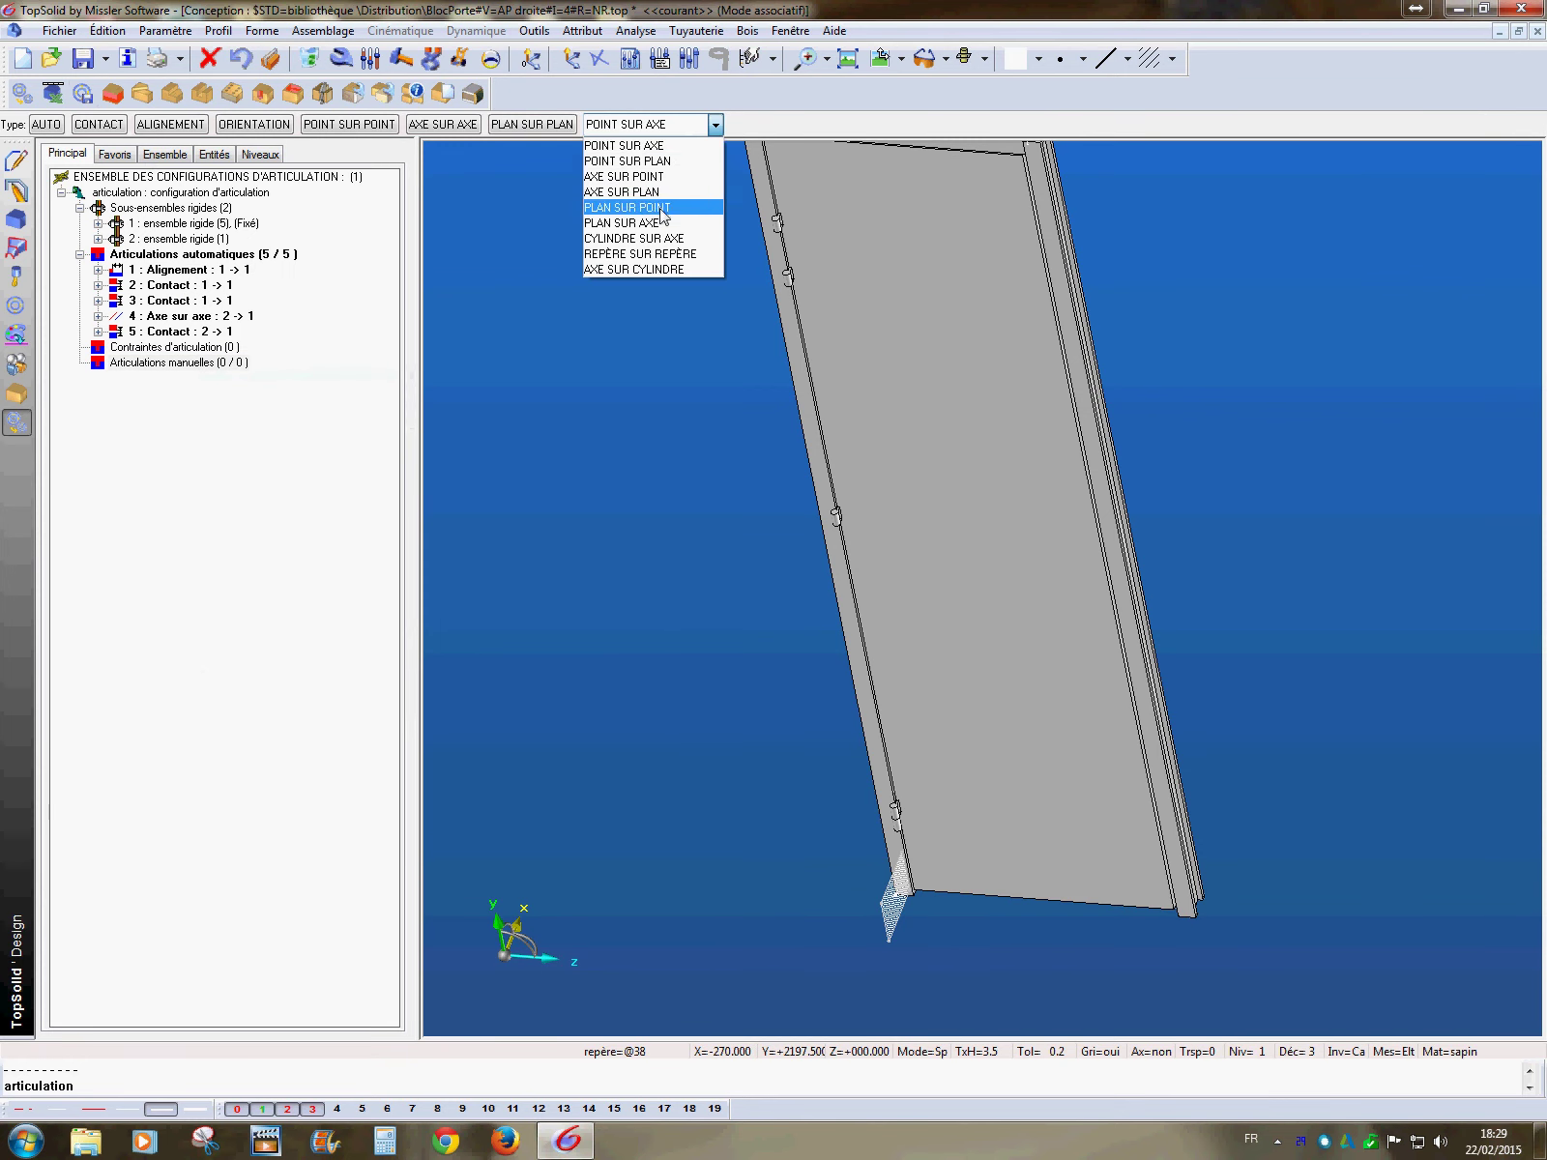
pyautogui.click(646, 162)
pyautogui.scroll(3, 1020, 715)
pyautogui.scroll(2, 1020, 715)
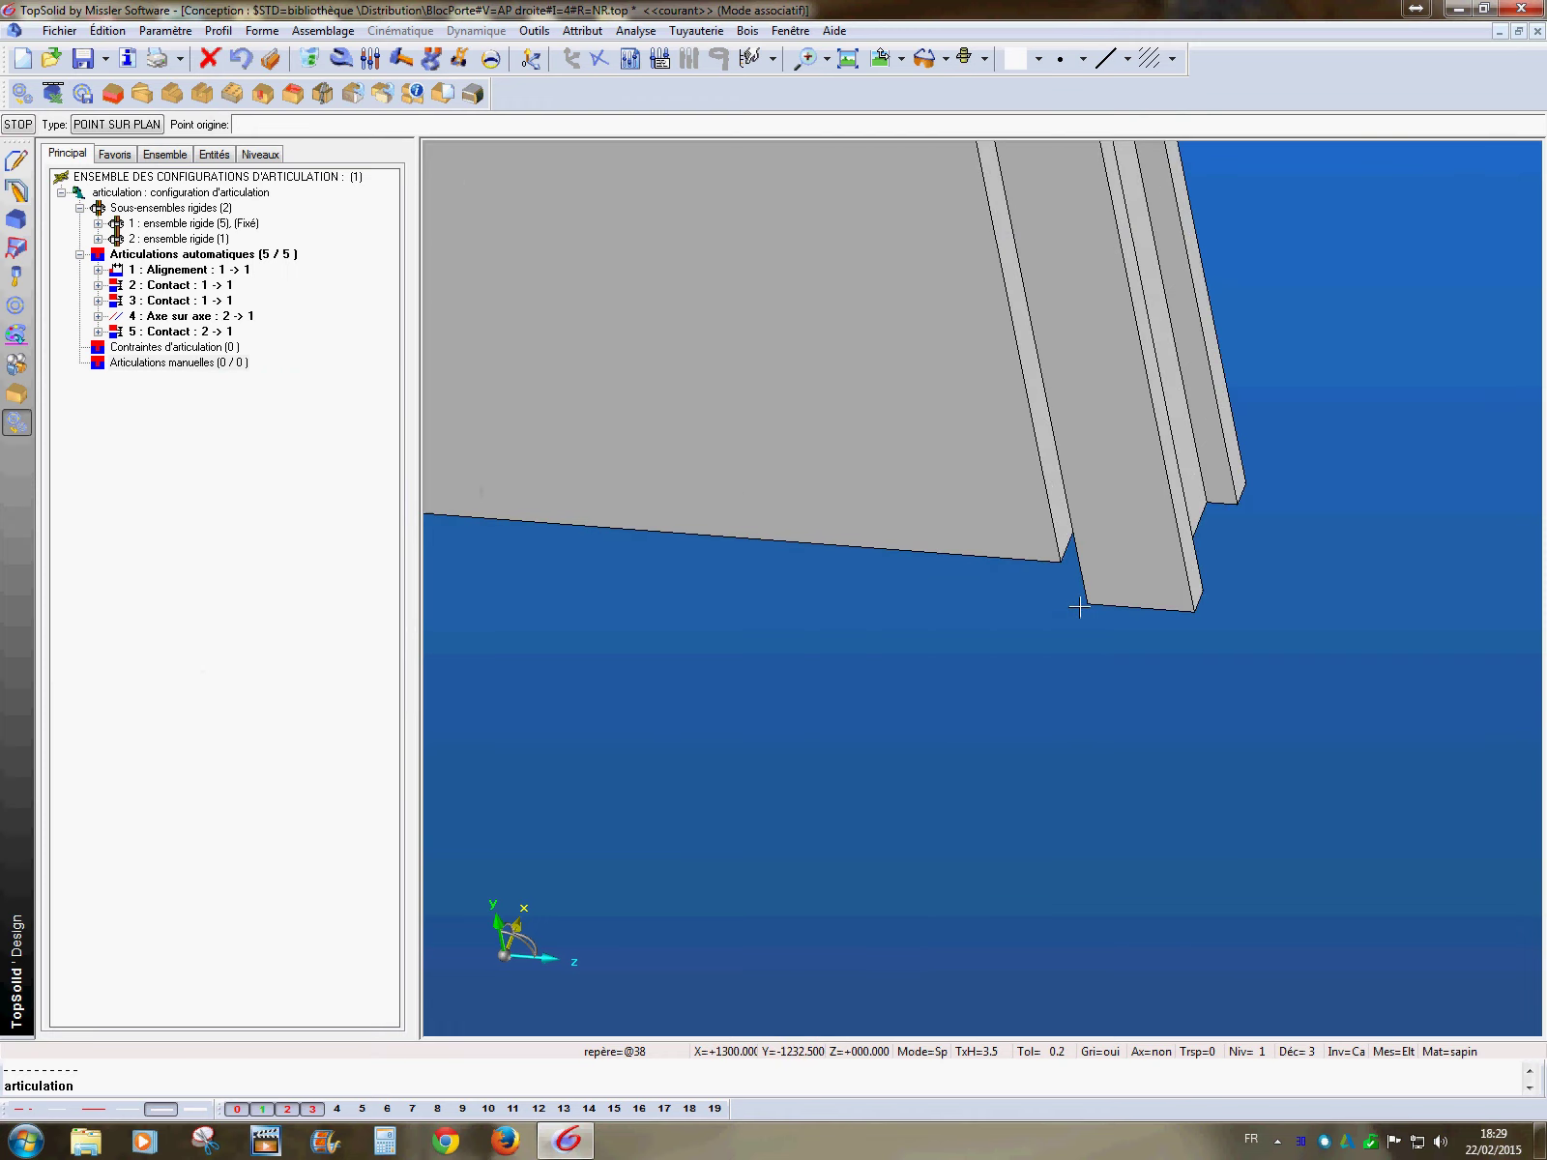
pyautogui.click(1061, 562)
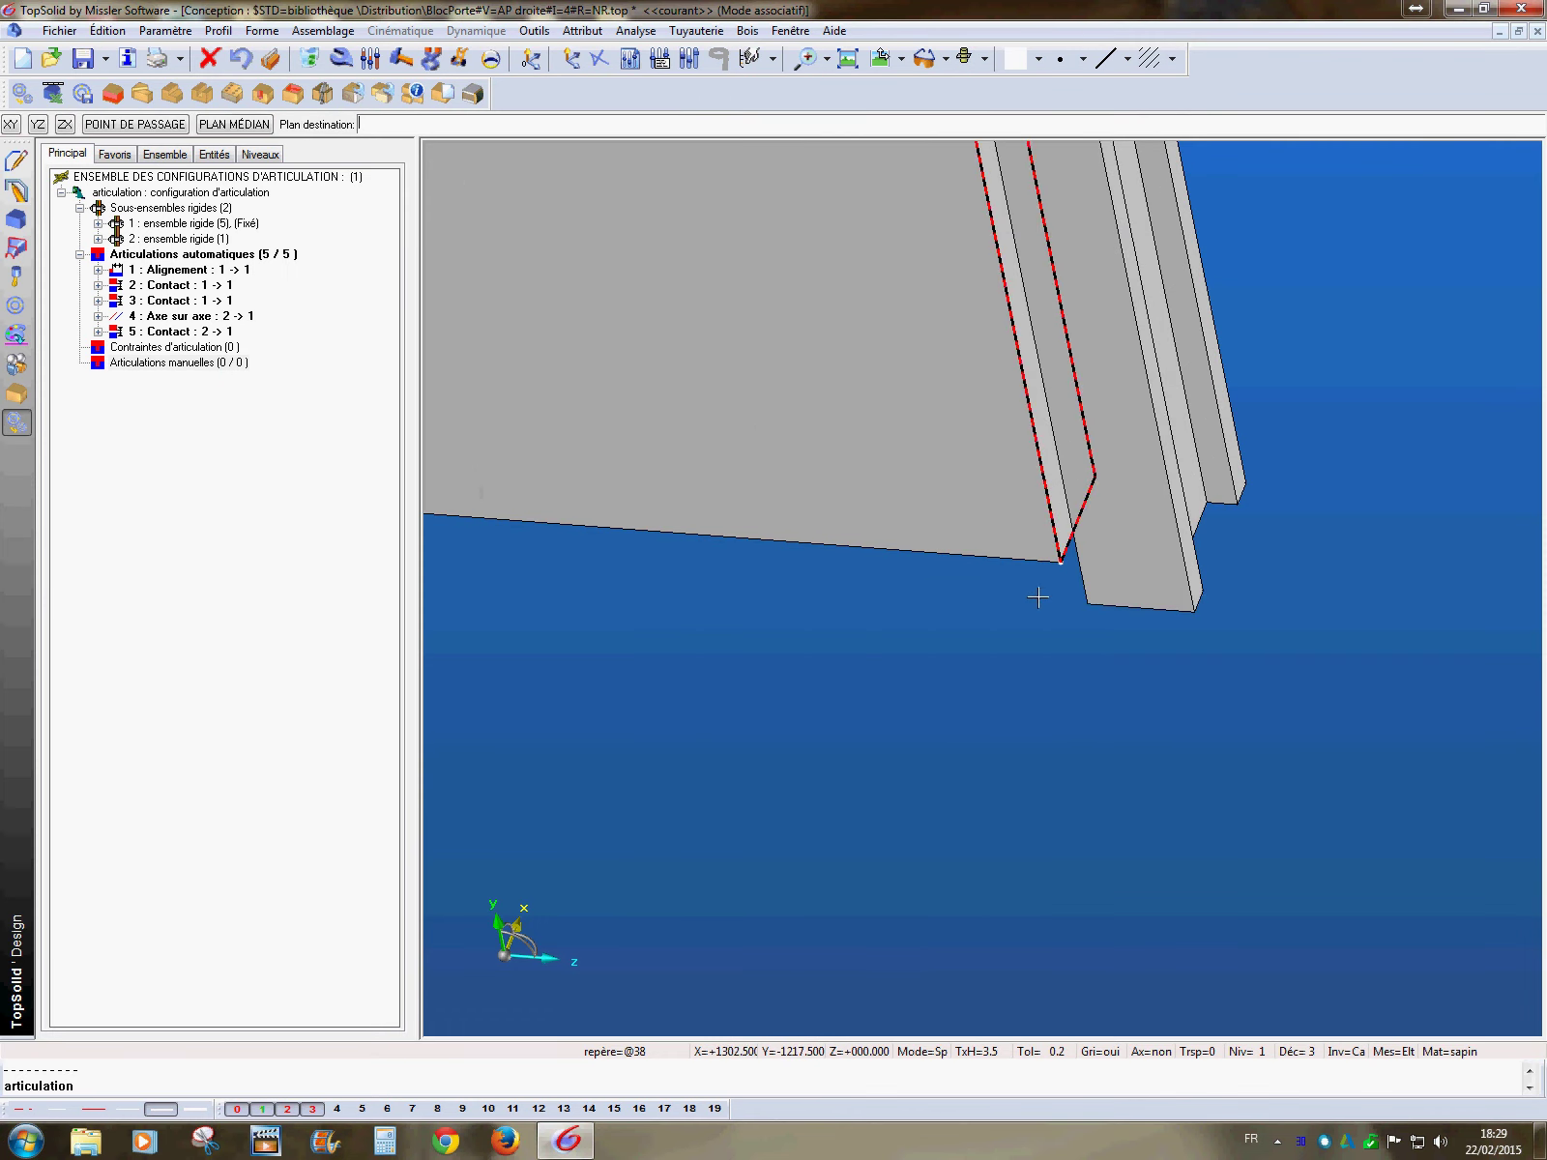
pyautogui.click(1140, 562)
pyautogui.scroll(-1, 876, 687)
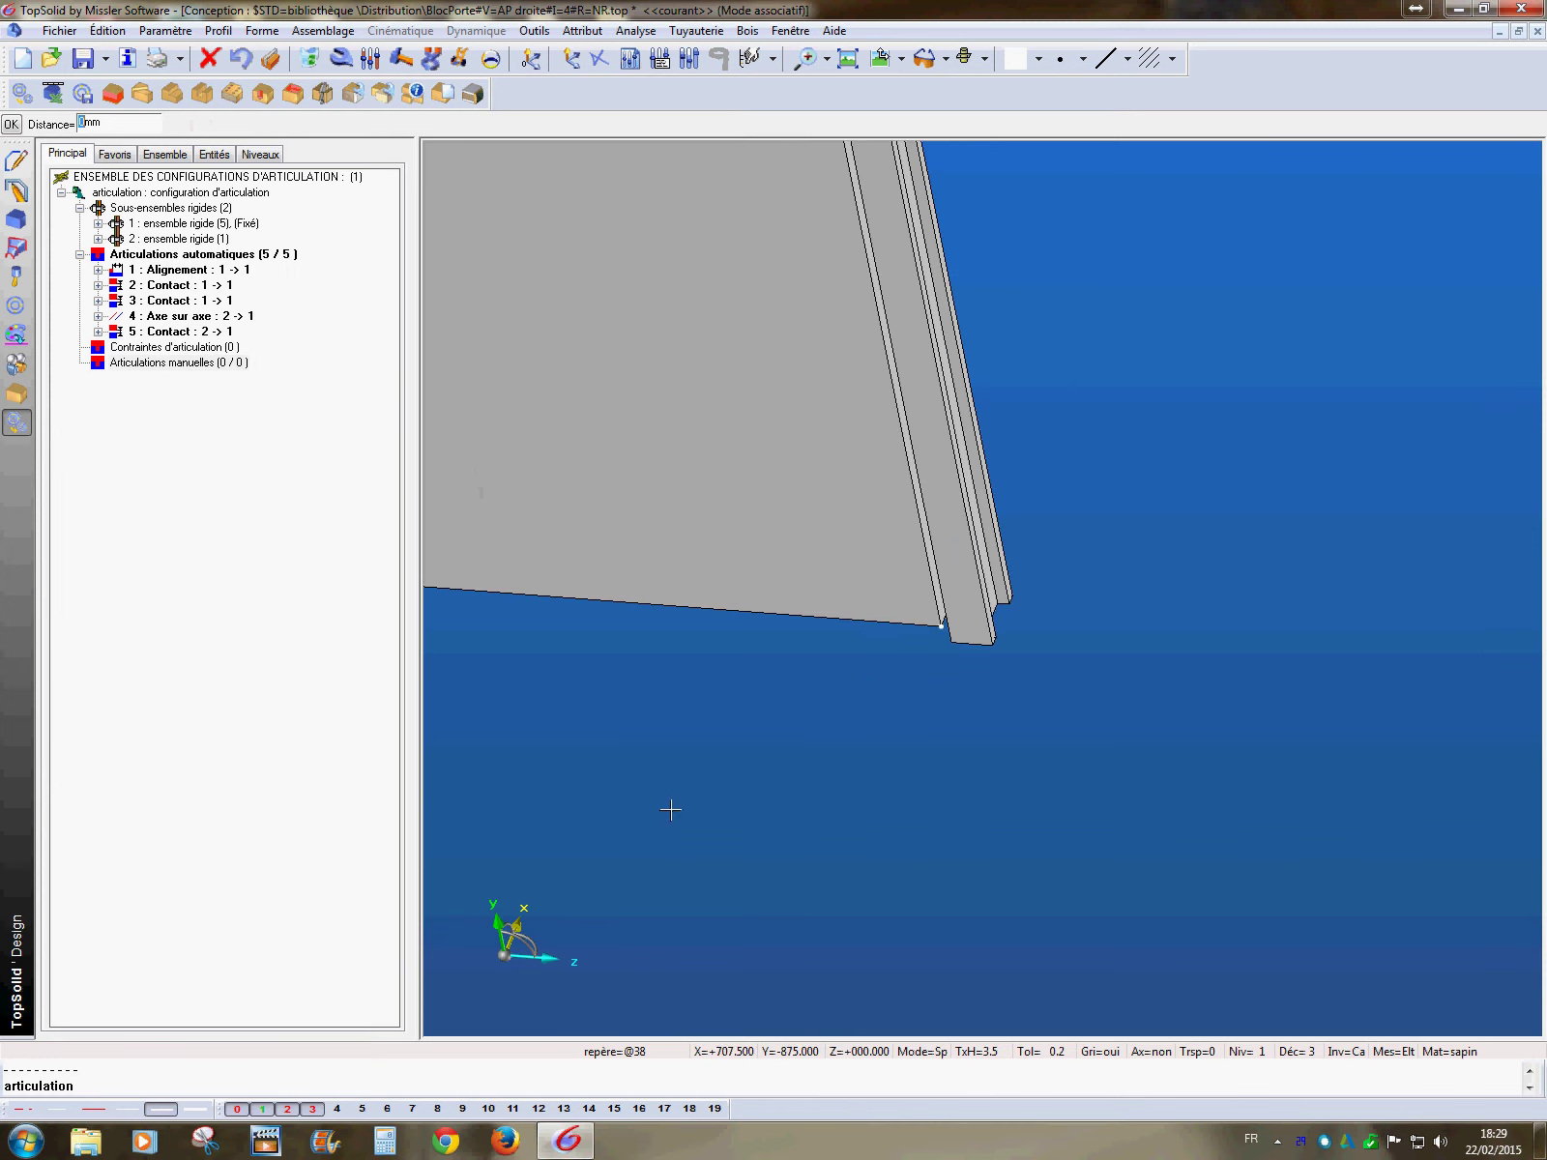
pyautogui.press('Return')
pyautogui.scroll(-2, 566, 715)
pyautogui.click(83, 58)
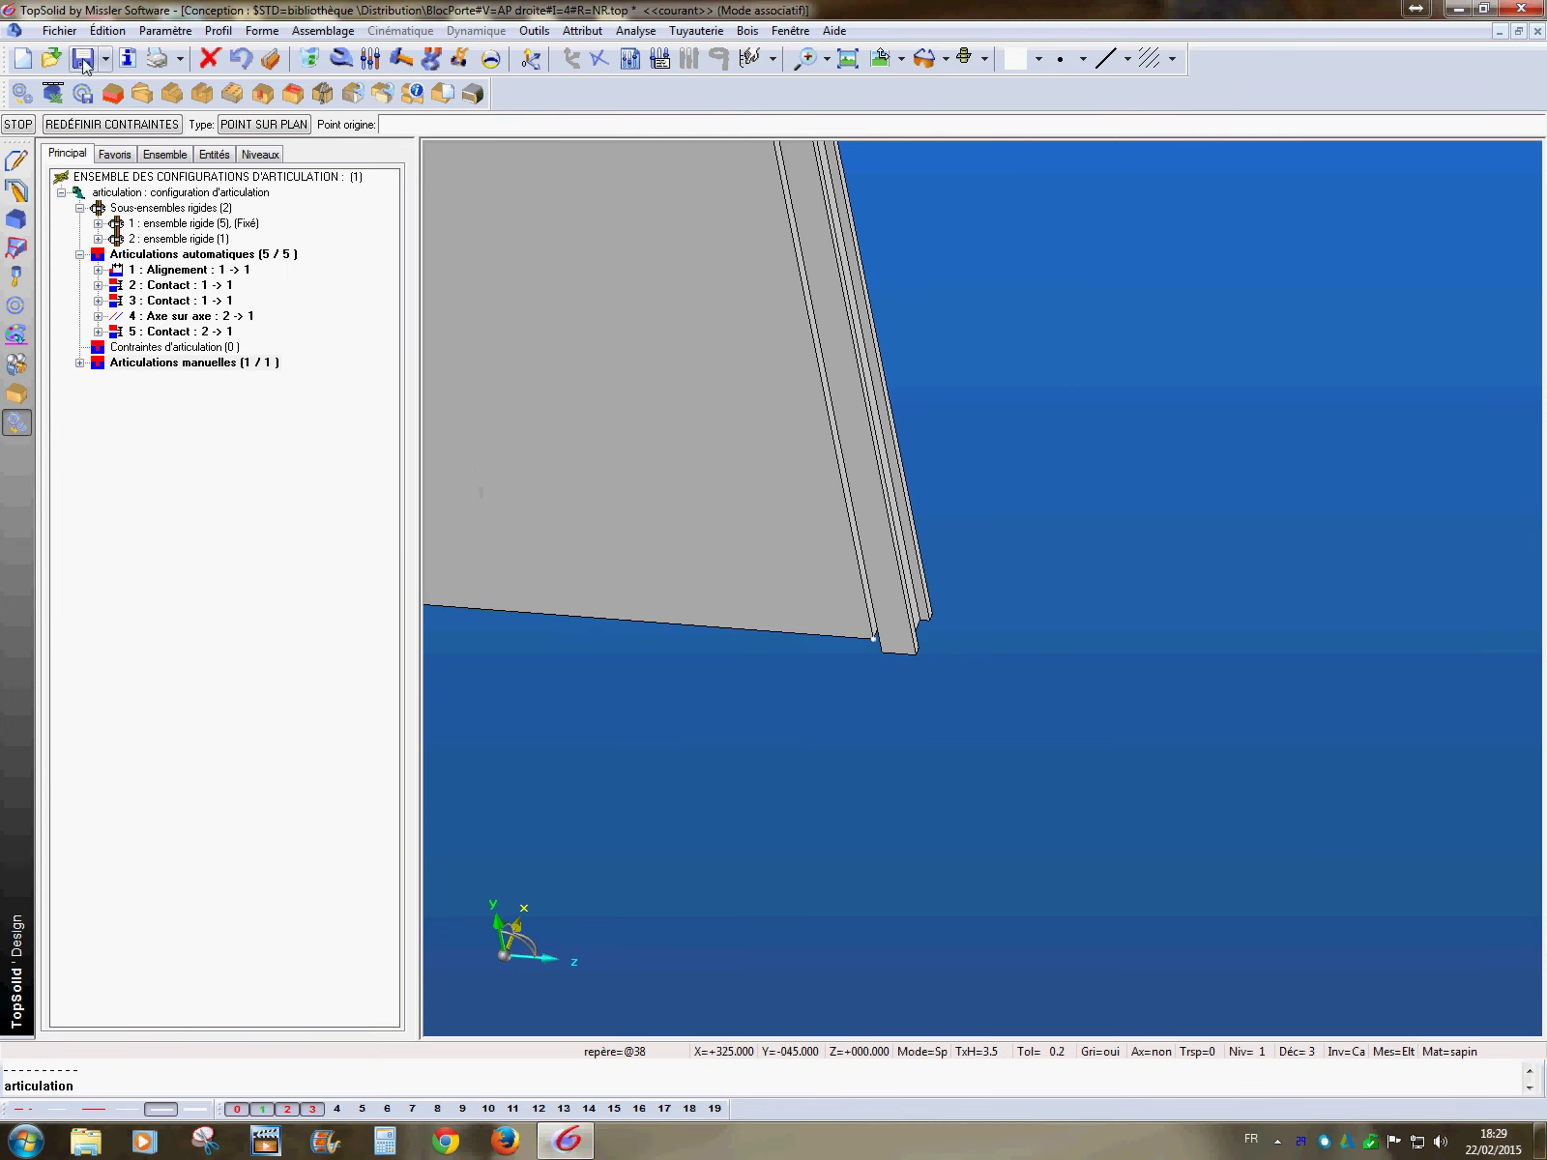
# - Define positioning by distribution using the foot frame and length parameter La, named DistrPorte with driver designation Largeur, and save the block
pyautogui.scroll(2, 844, 704)
pyautogui.scroll(-3, 844, 704)
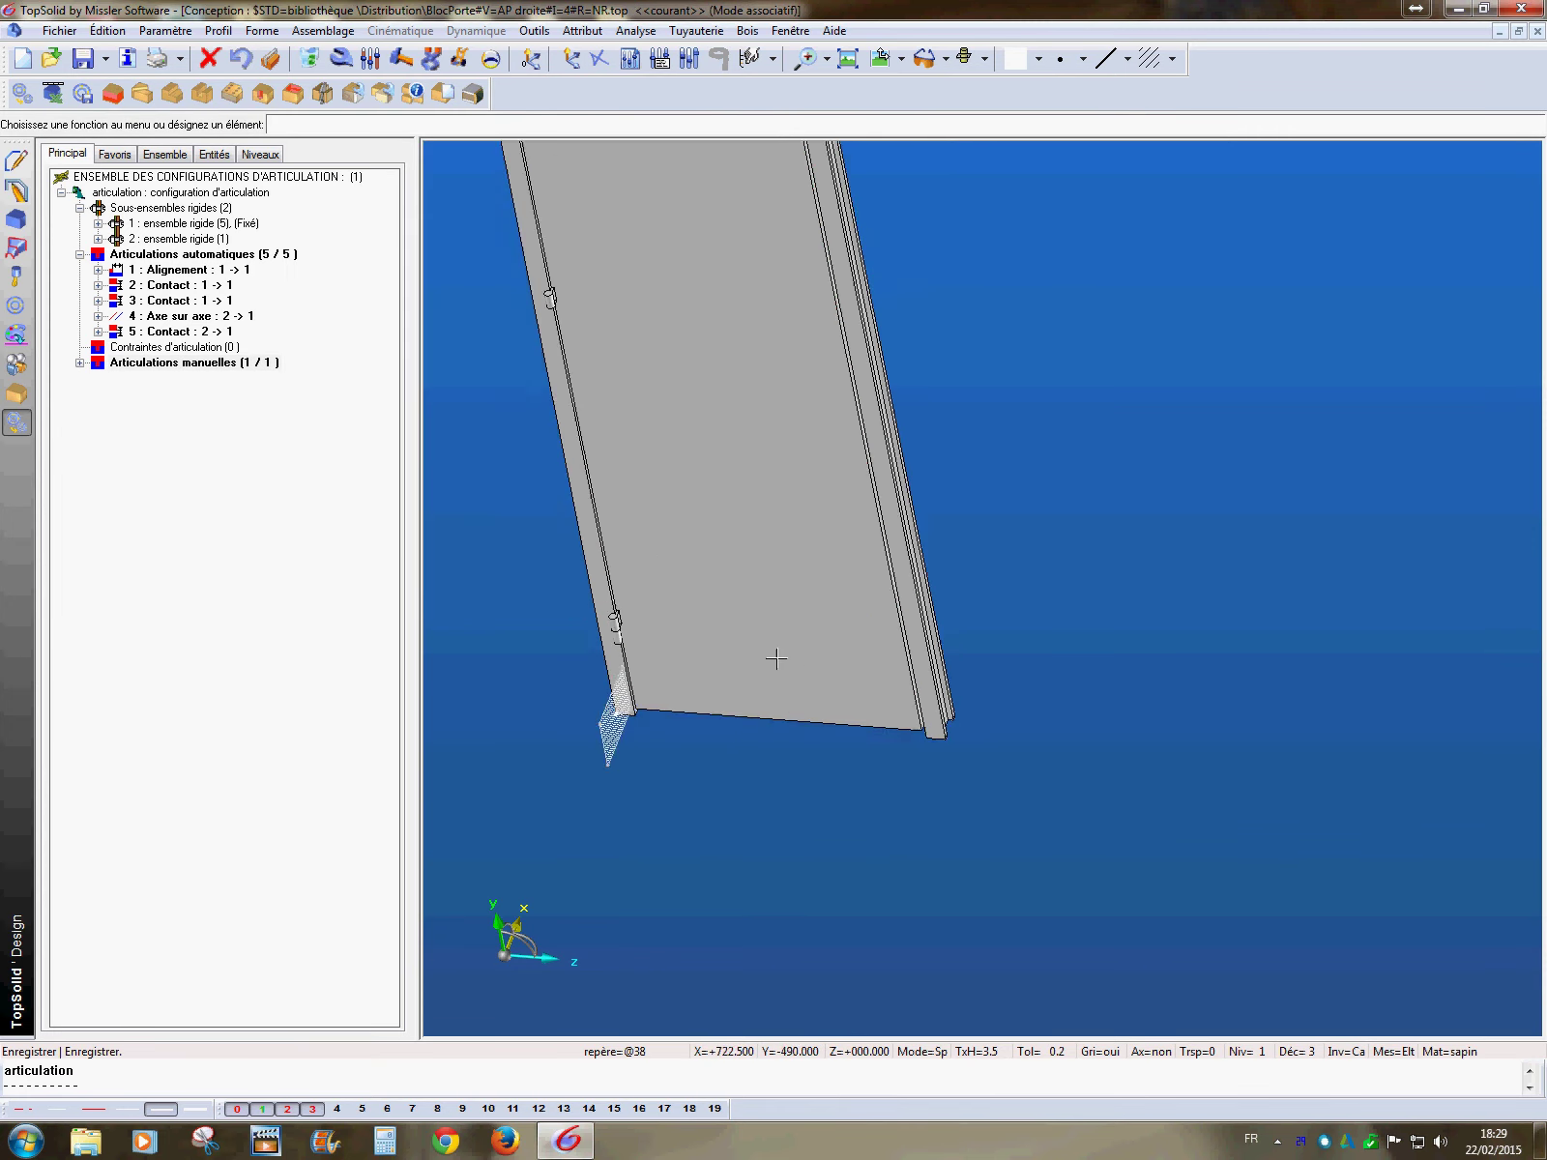
pyautogui.moveTo(656, 552); pyautogui.dragTo(698, 552, button='middle')
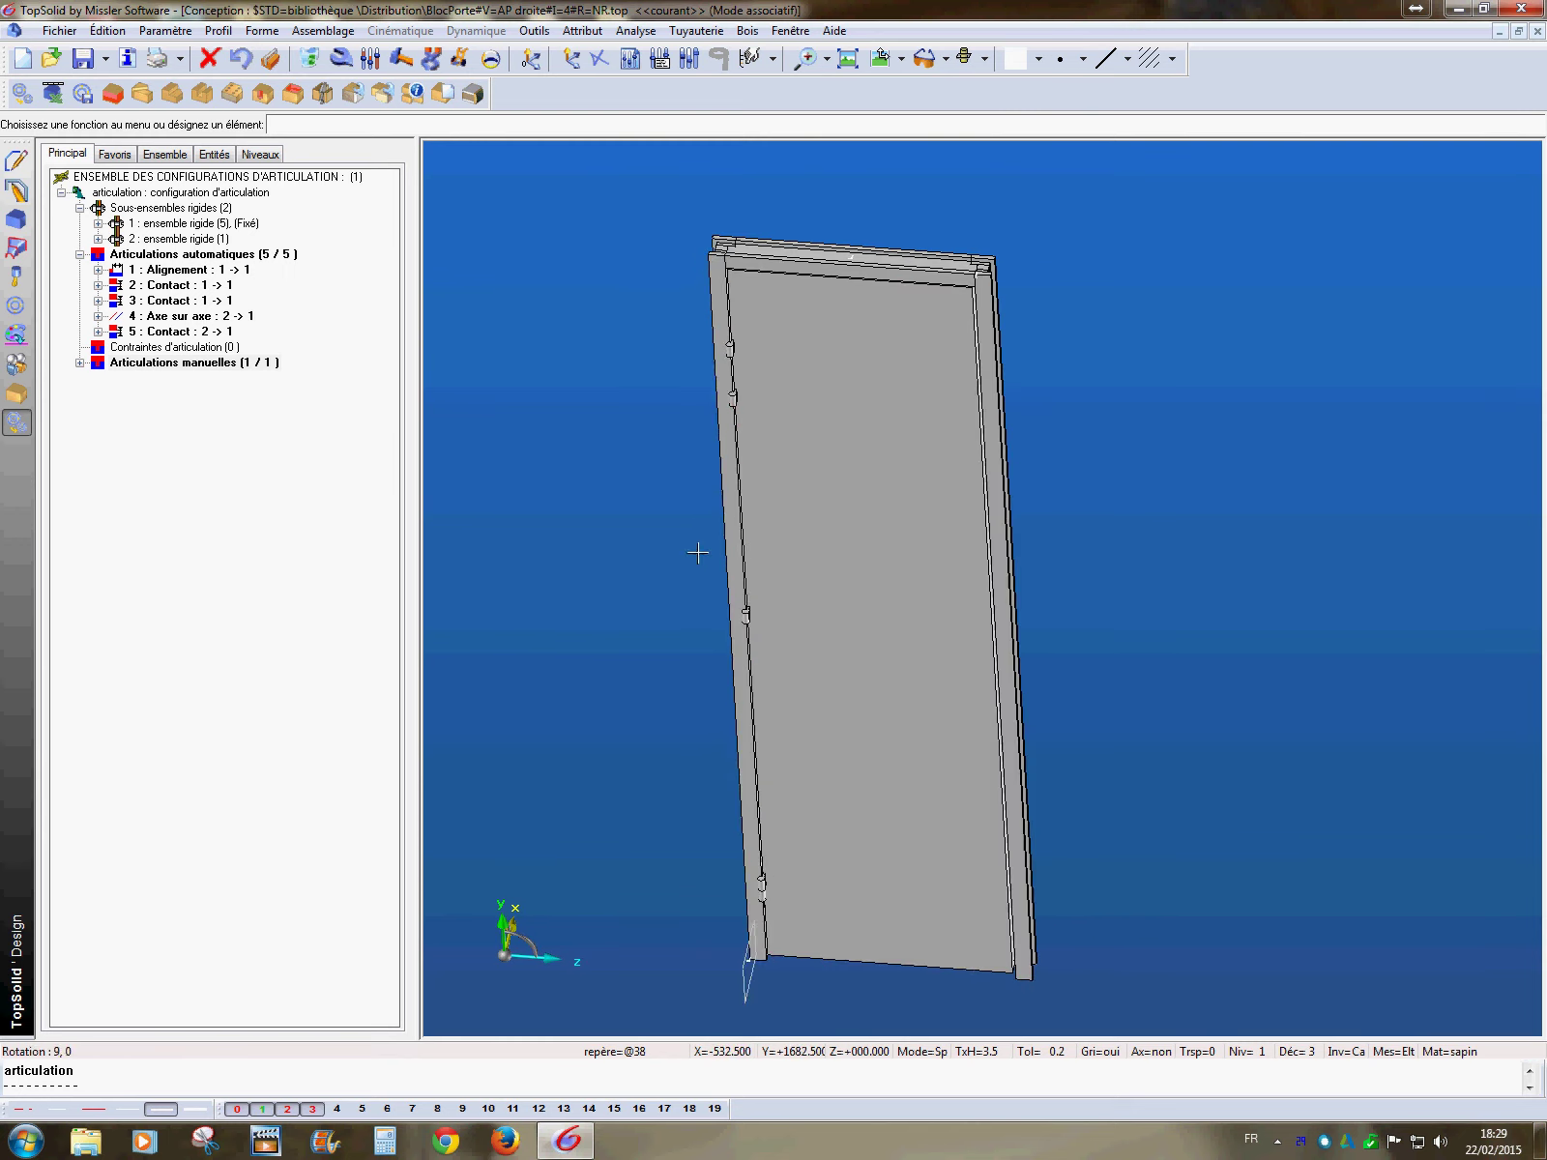
pyautogui.click(320, 32)
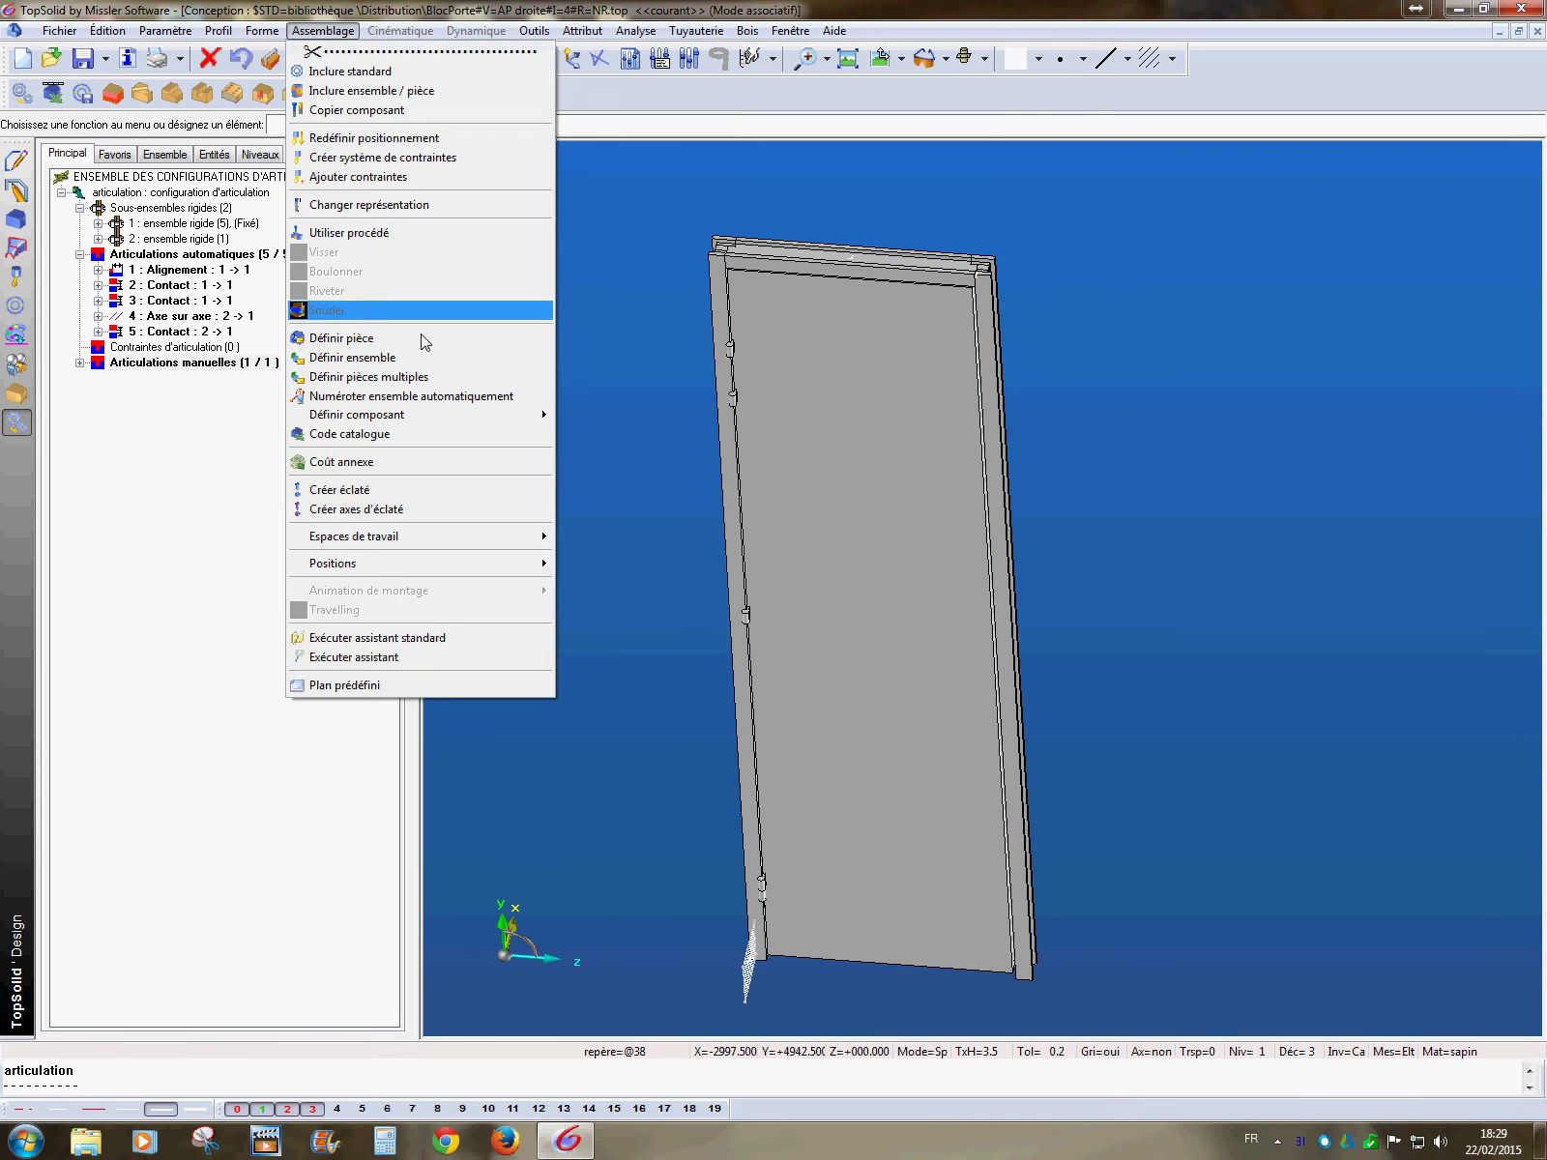
pyautogui.moveTo(450, 418)
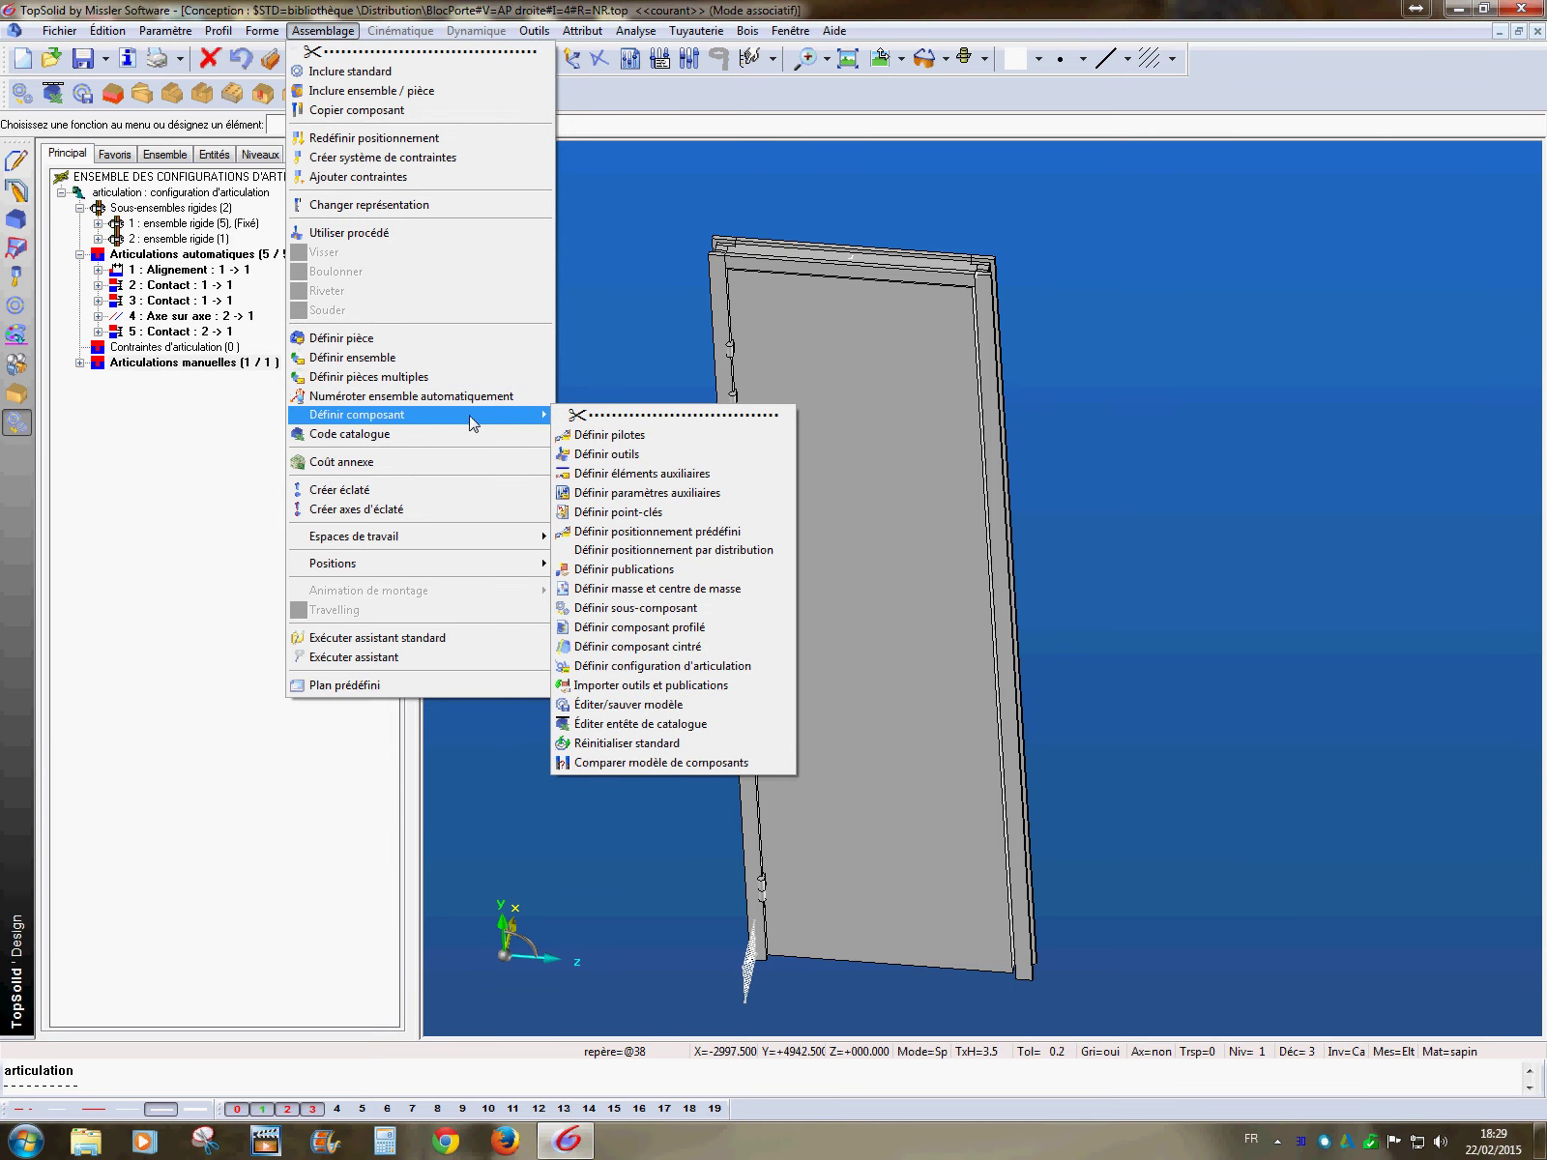
pyautogui.click(677, 550)
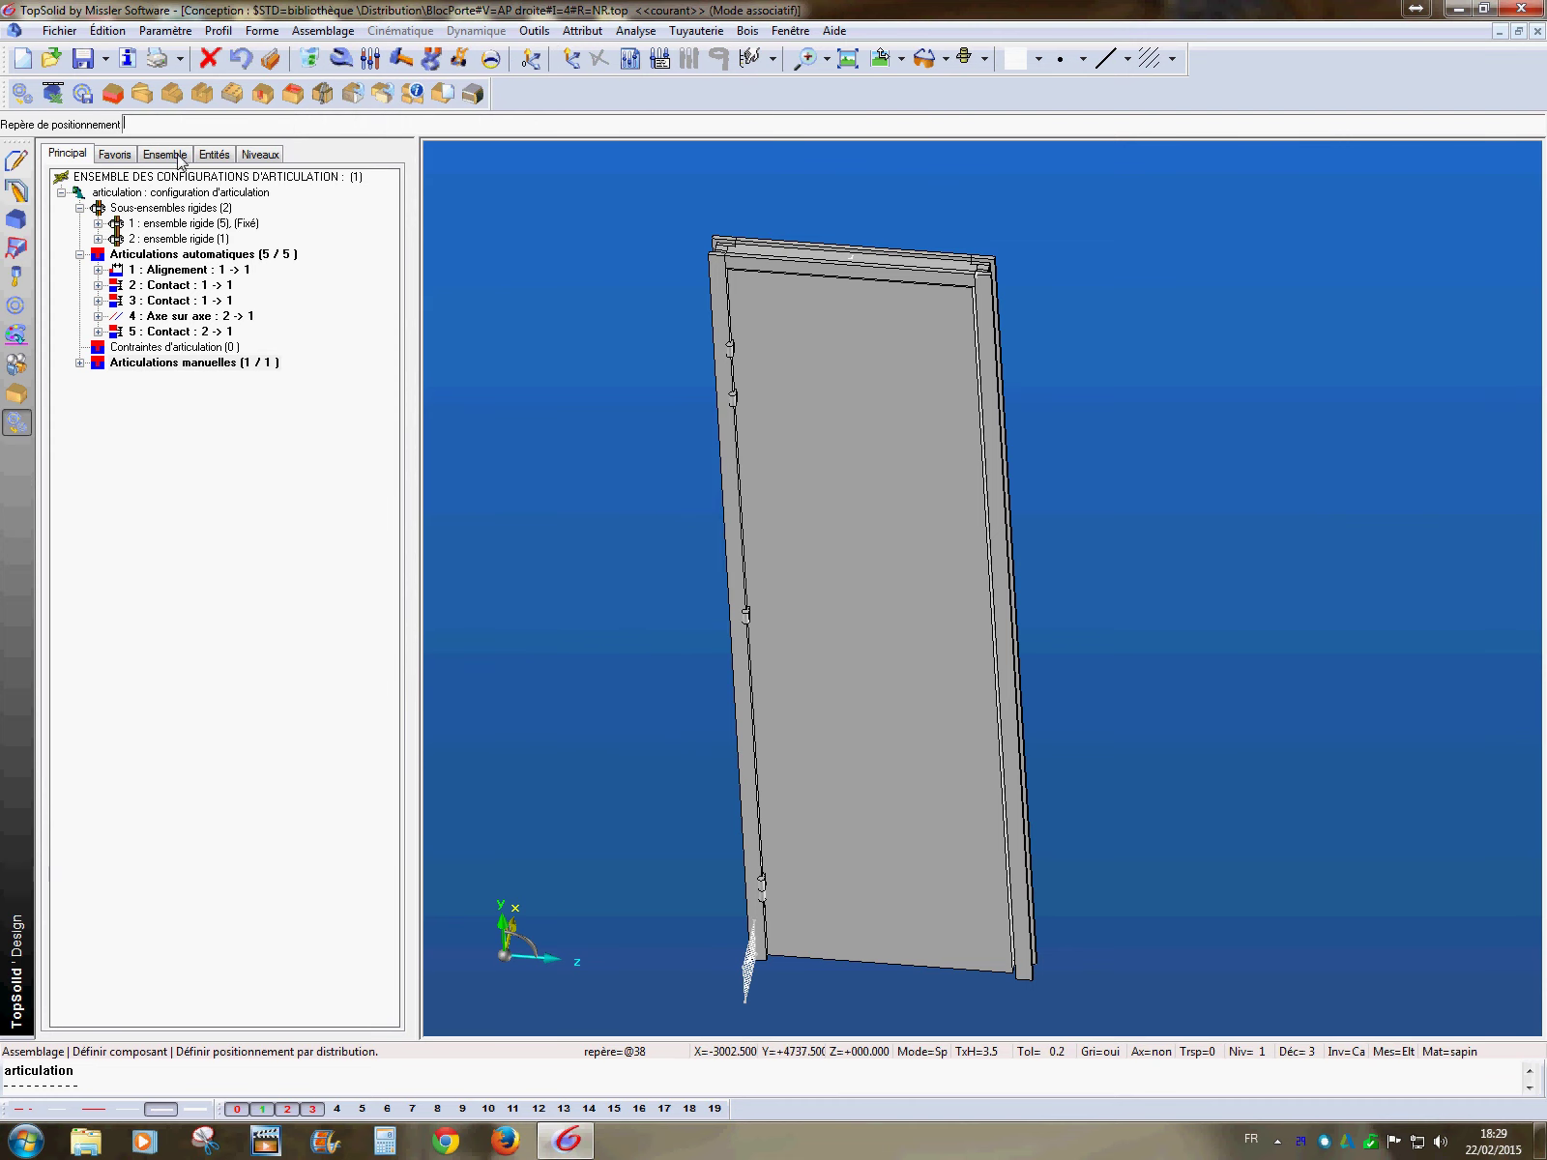
pyautogui.click(763, 997)
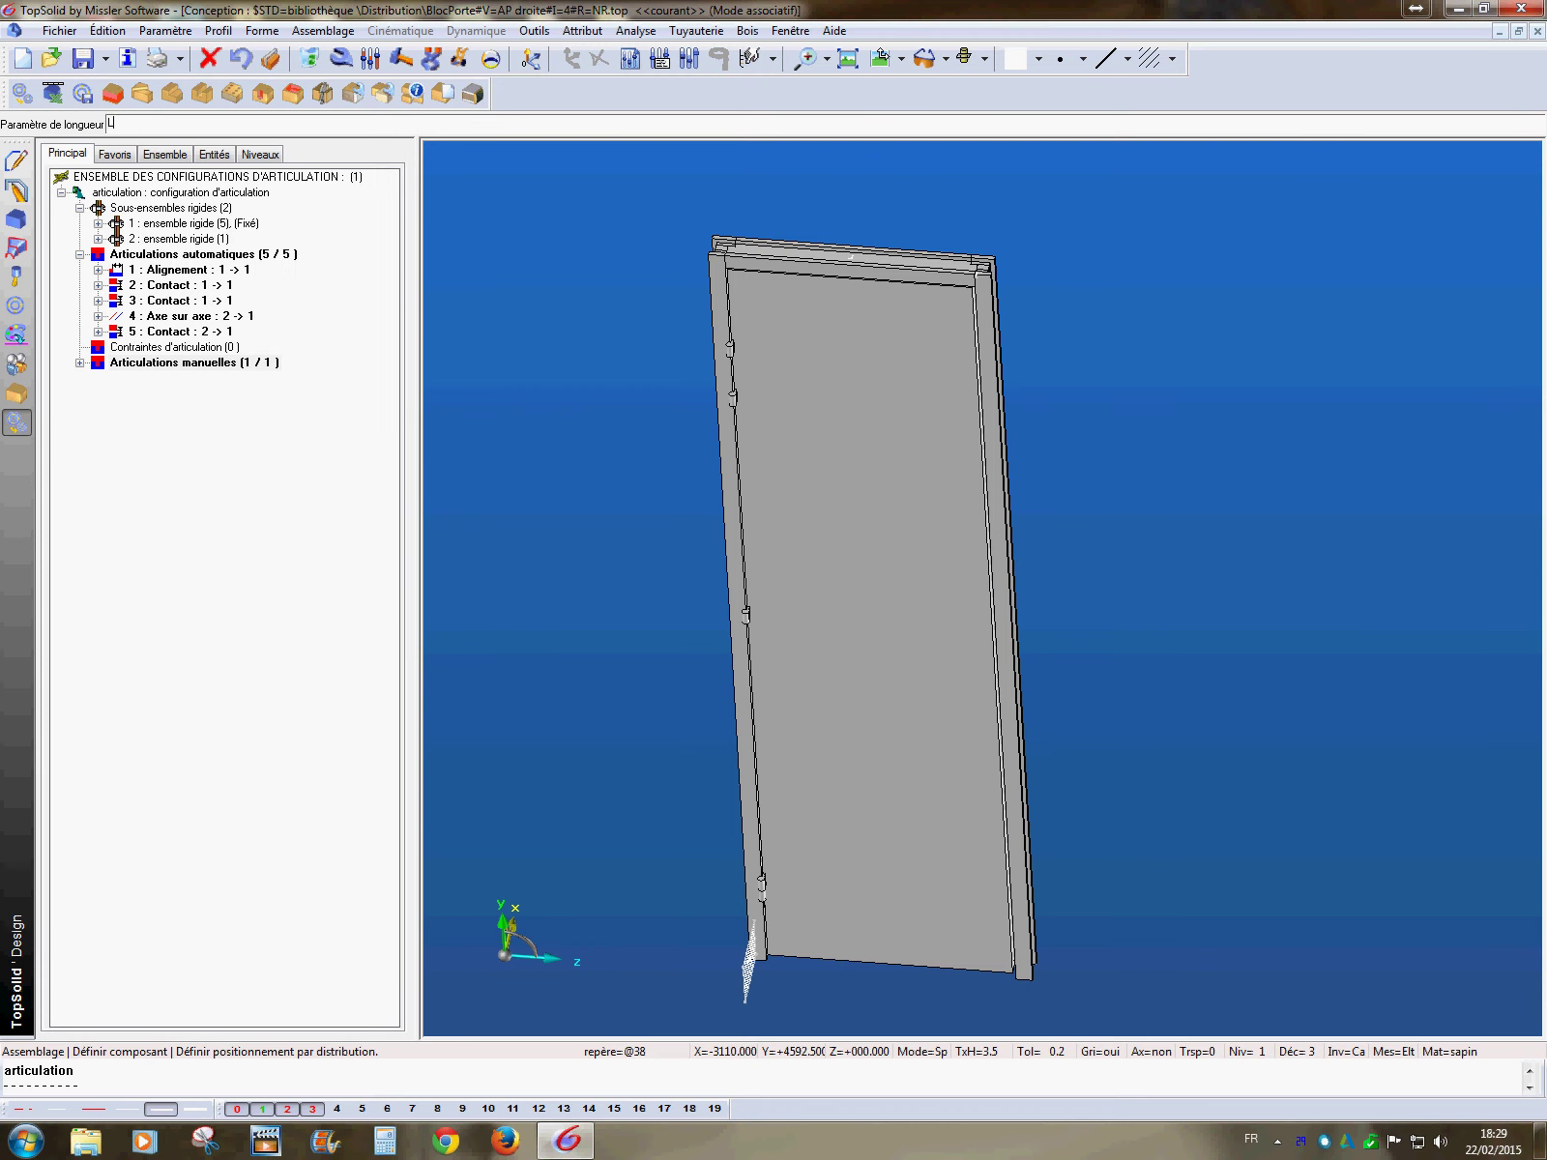
pyautogui.write('La')
pyautogui.press('Return')
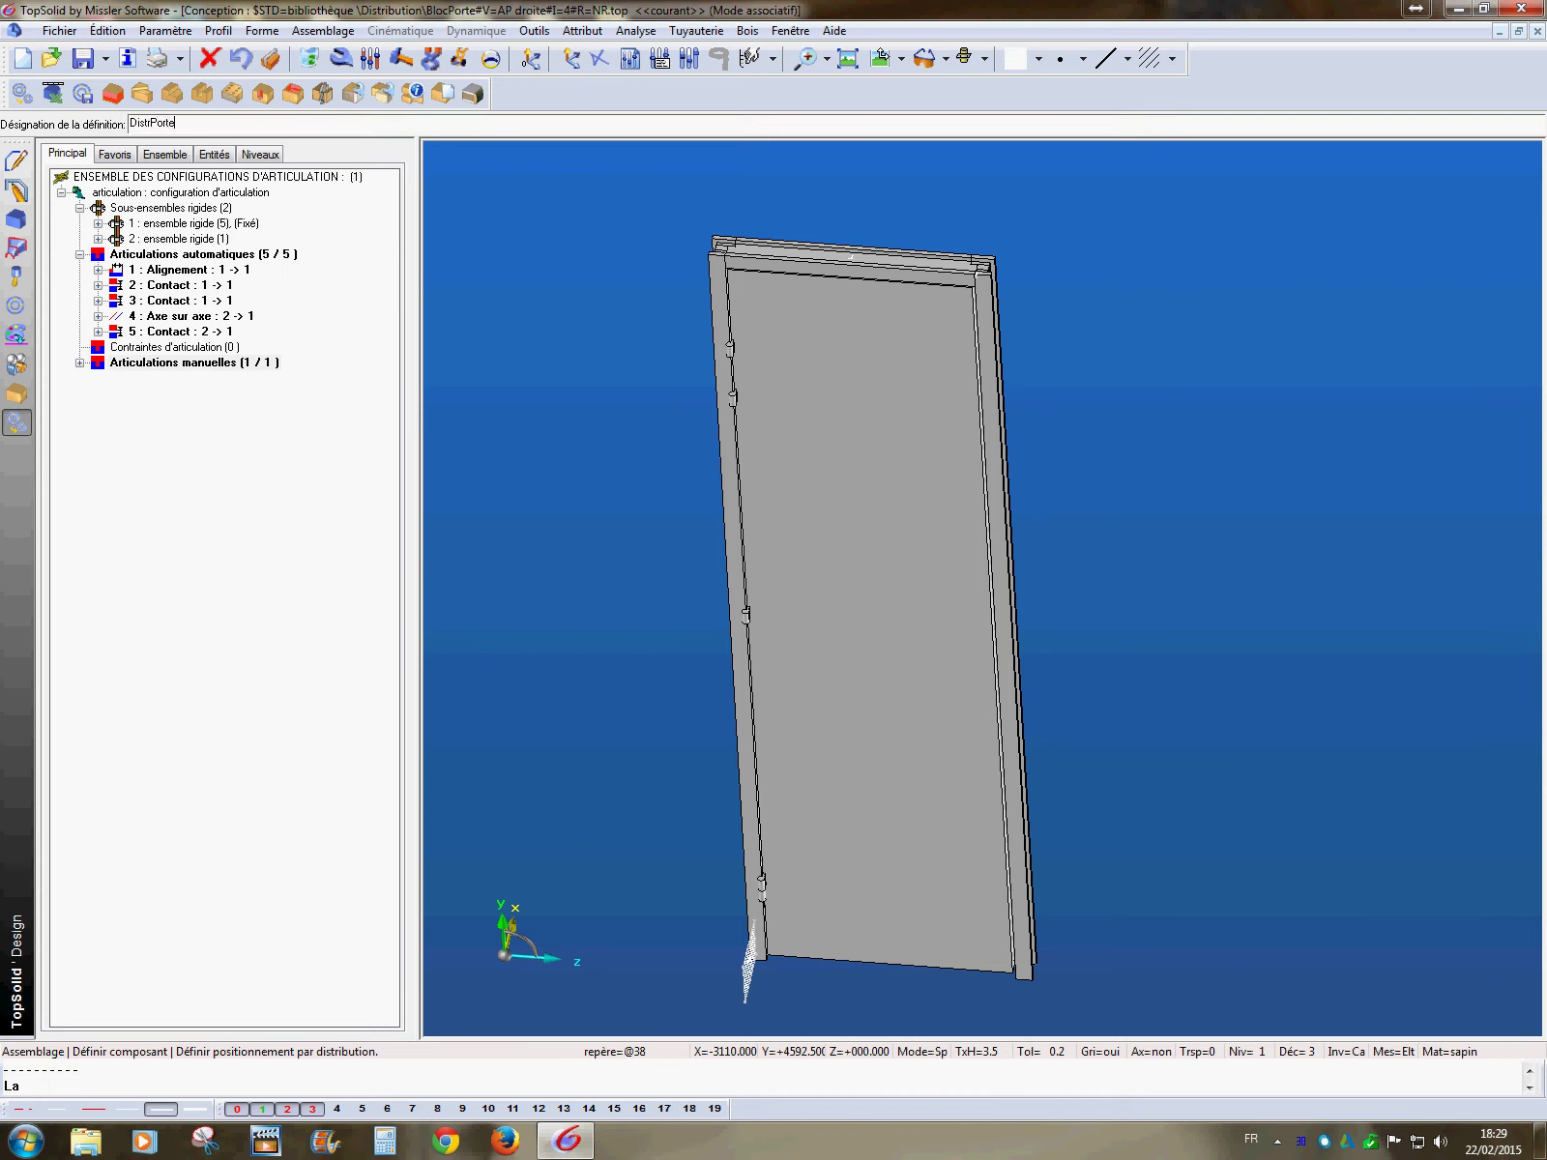
pyautogui.press('Return')
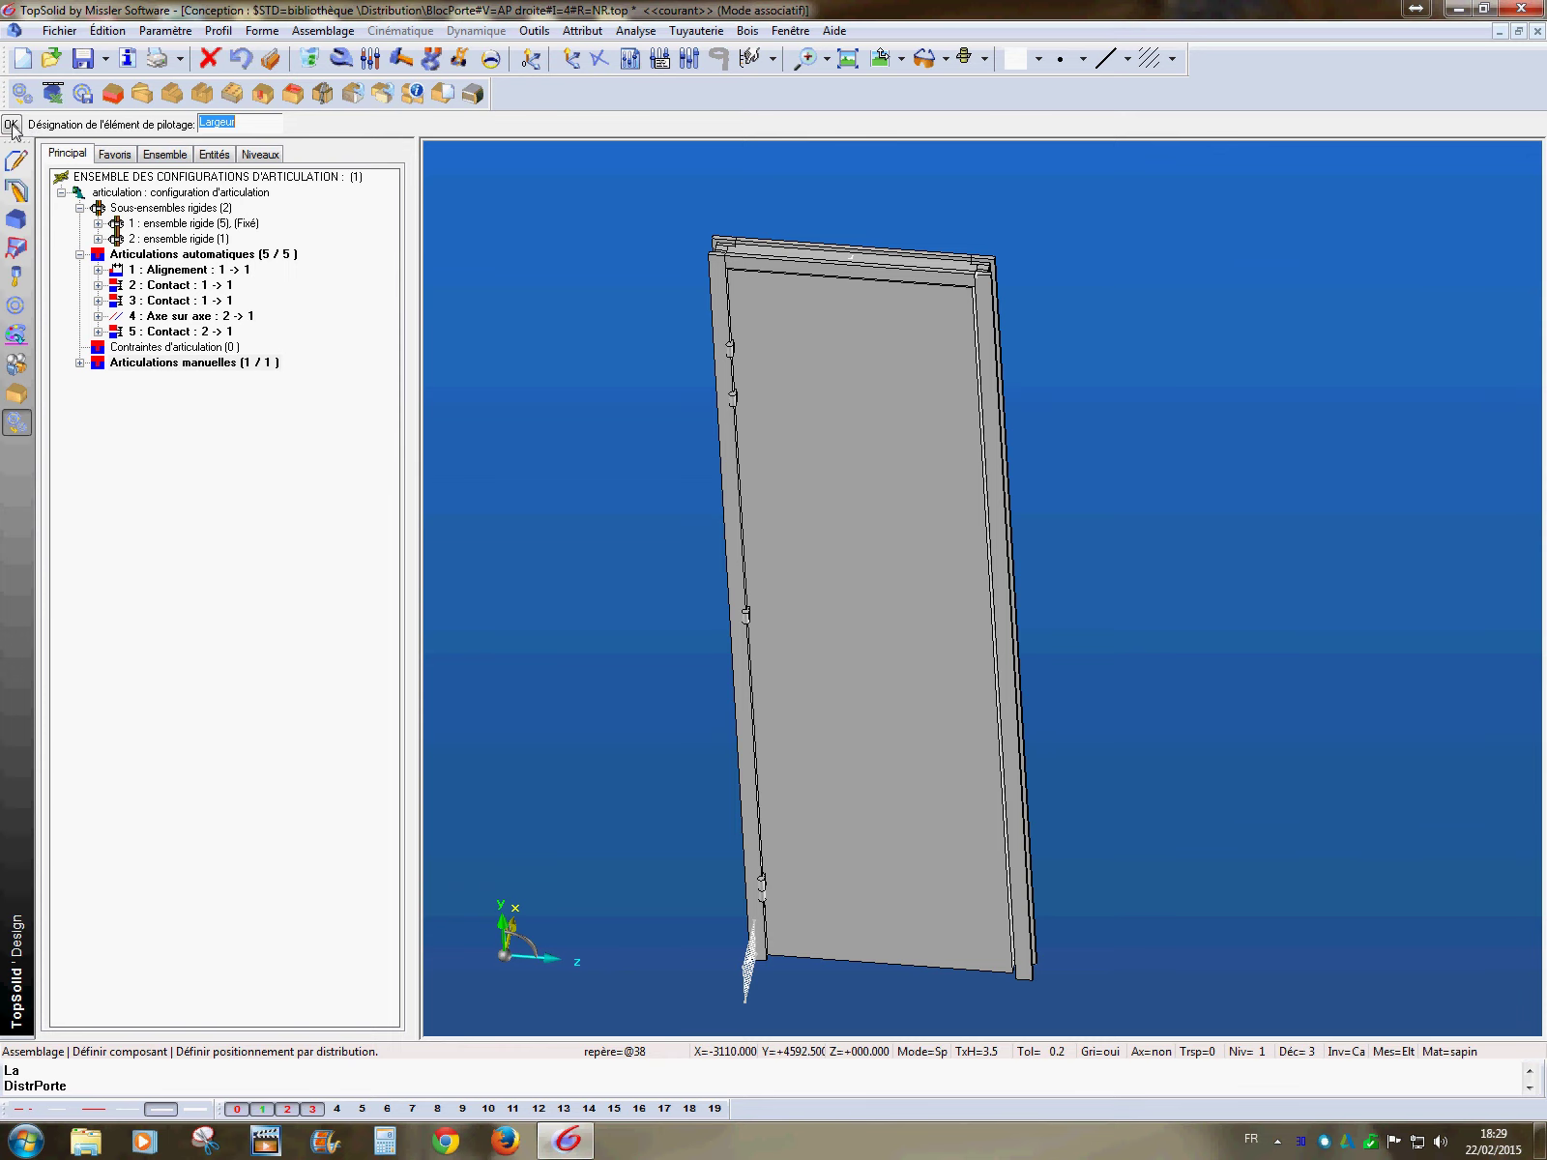
pyautogui.click(83, 58)
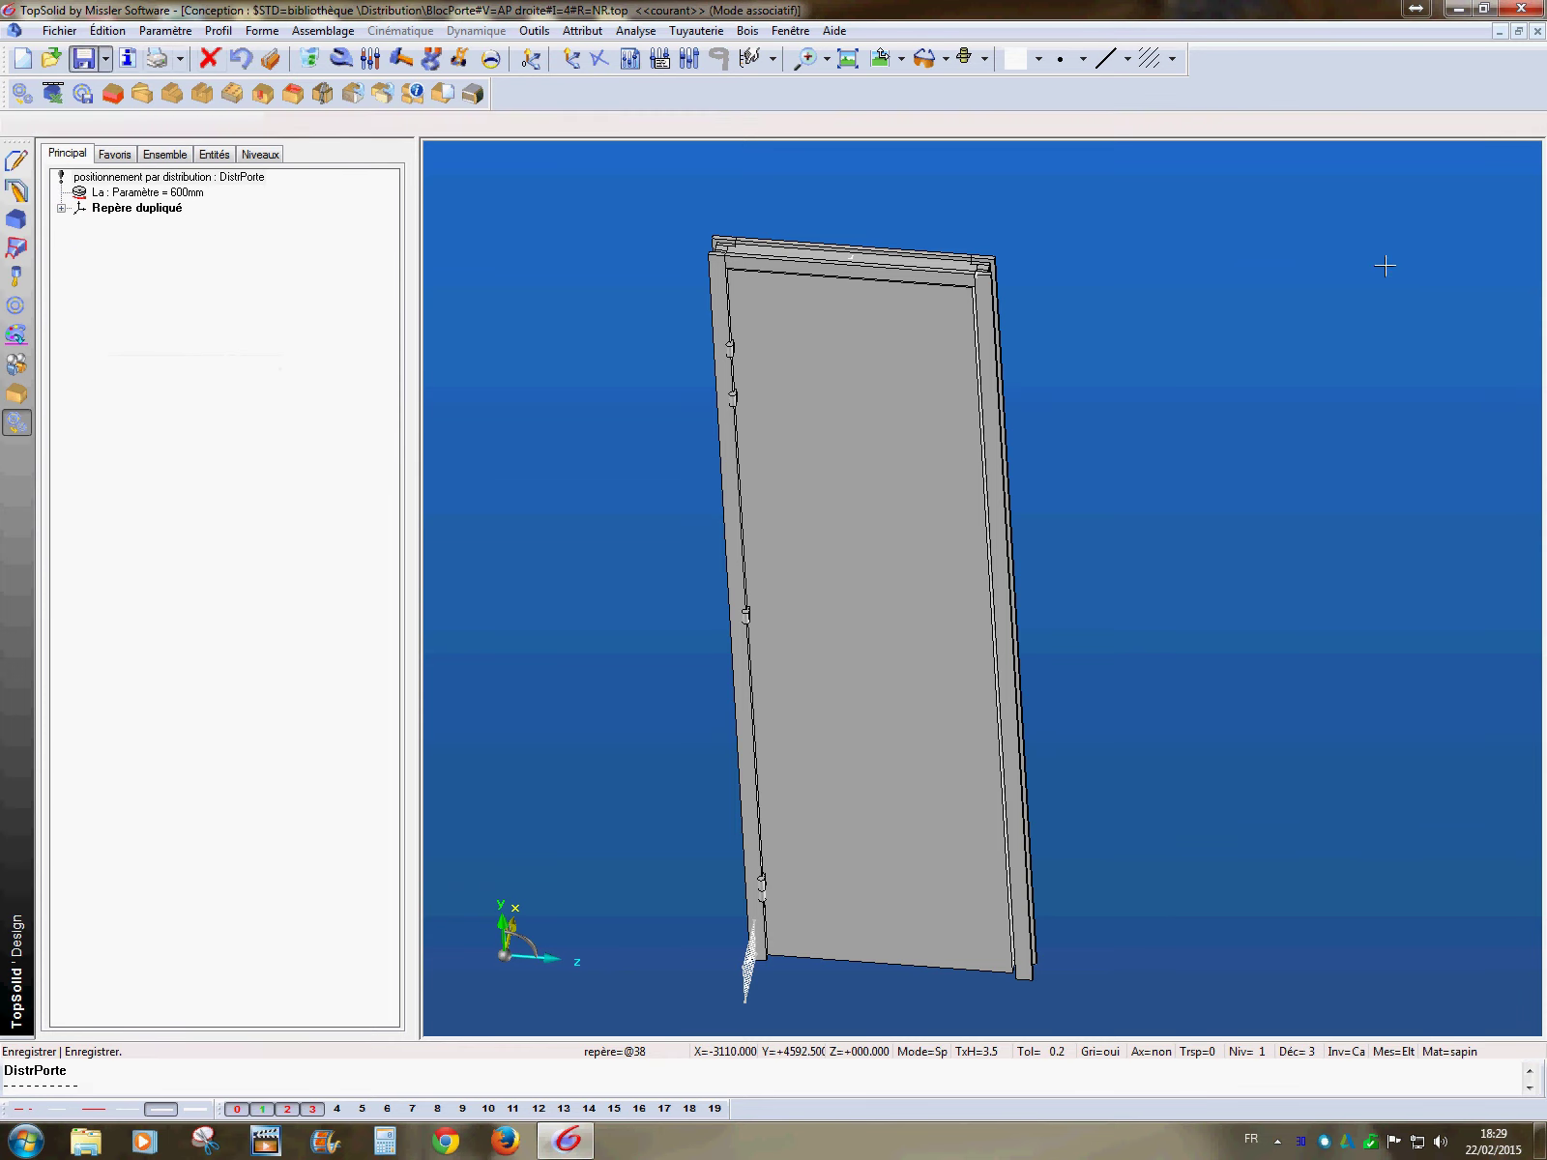
# - Close the door block document and open Document3 from C:\Projets\Distribution
pyautogui.click(1538, 31)
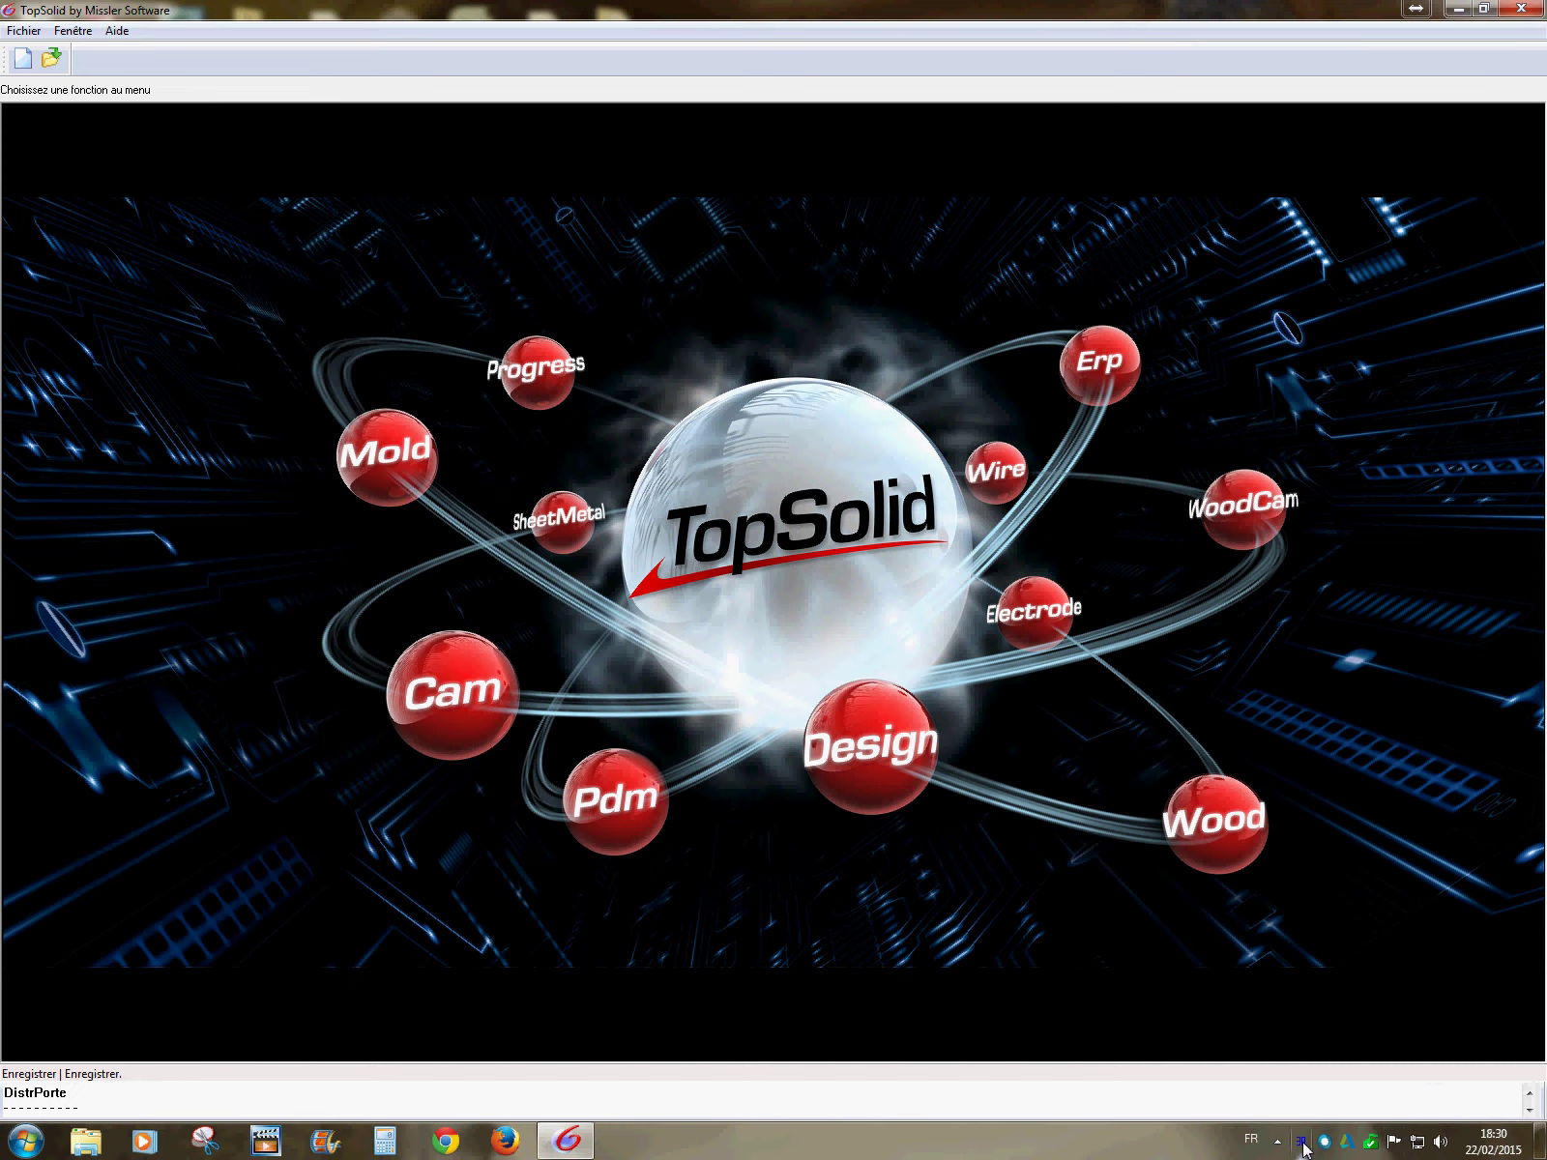
pyautogui.moveTo(1303, 1150)
pyautogui.click(51, 59)
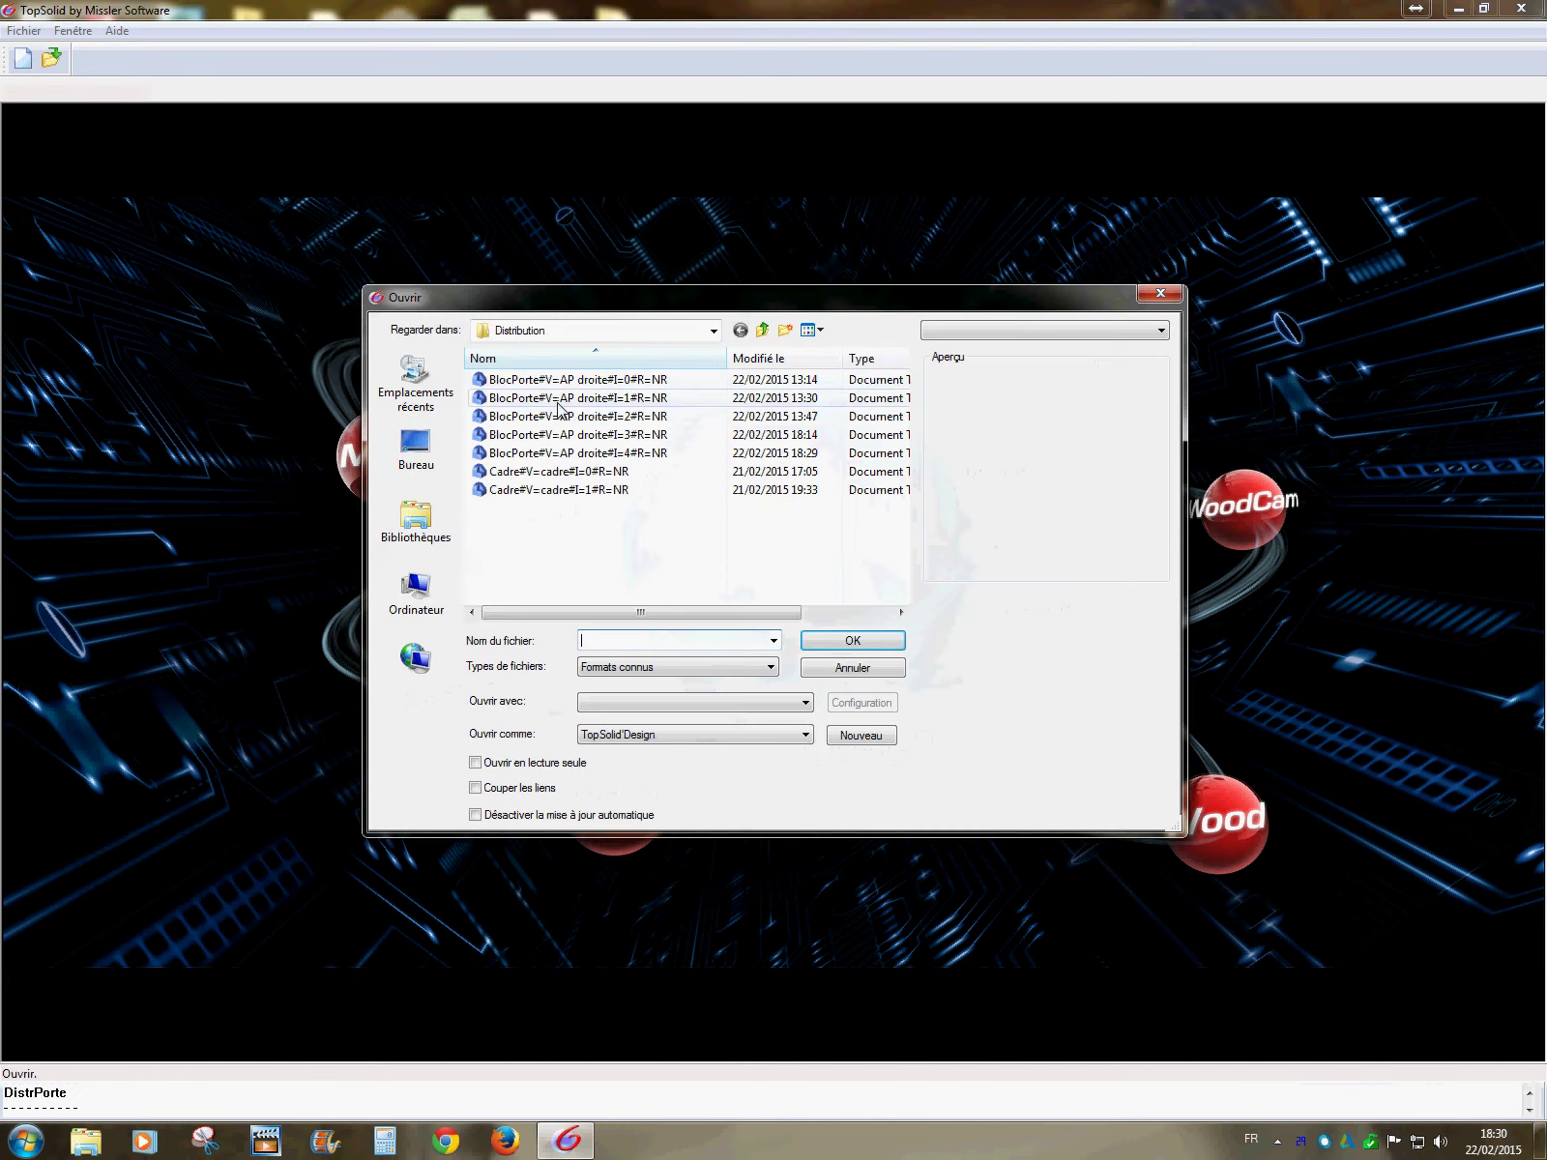
pyautogui.click(997, 334)
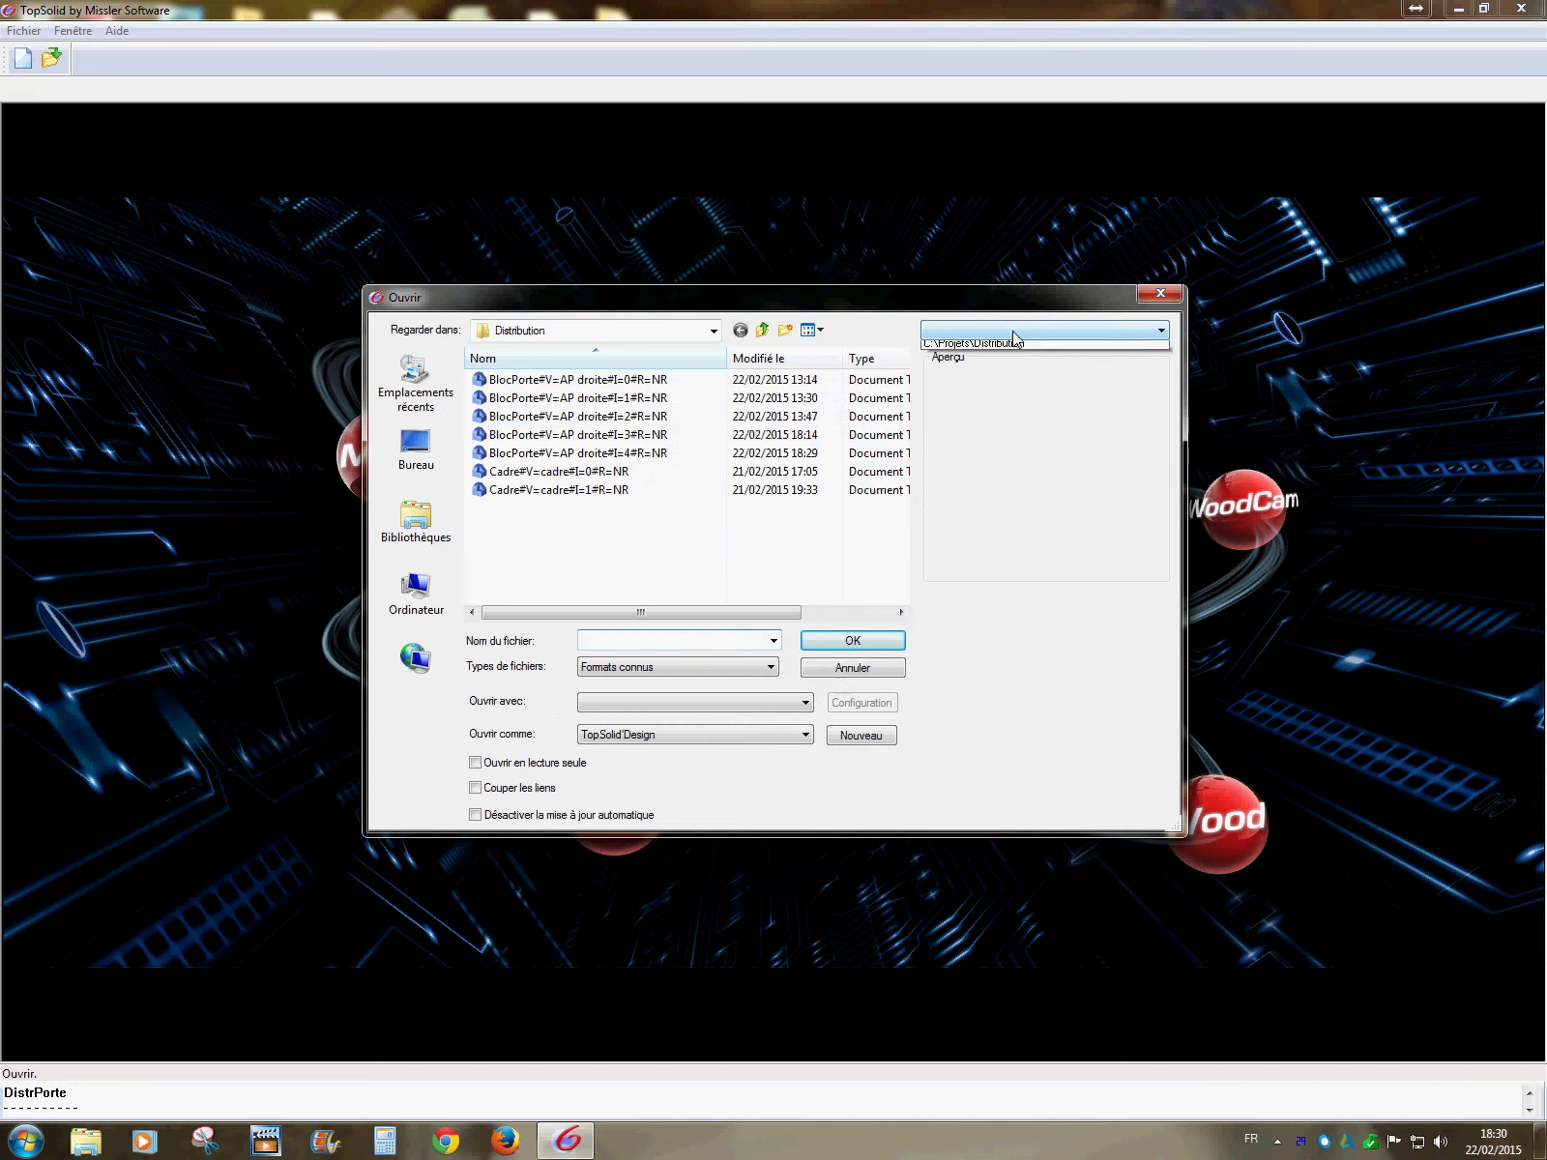
pyautogui.click(1011, 349)
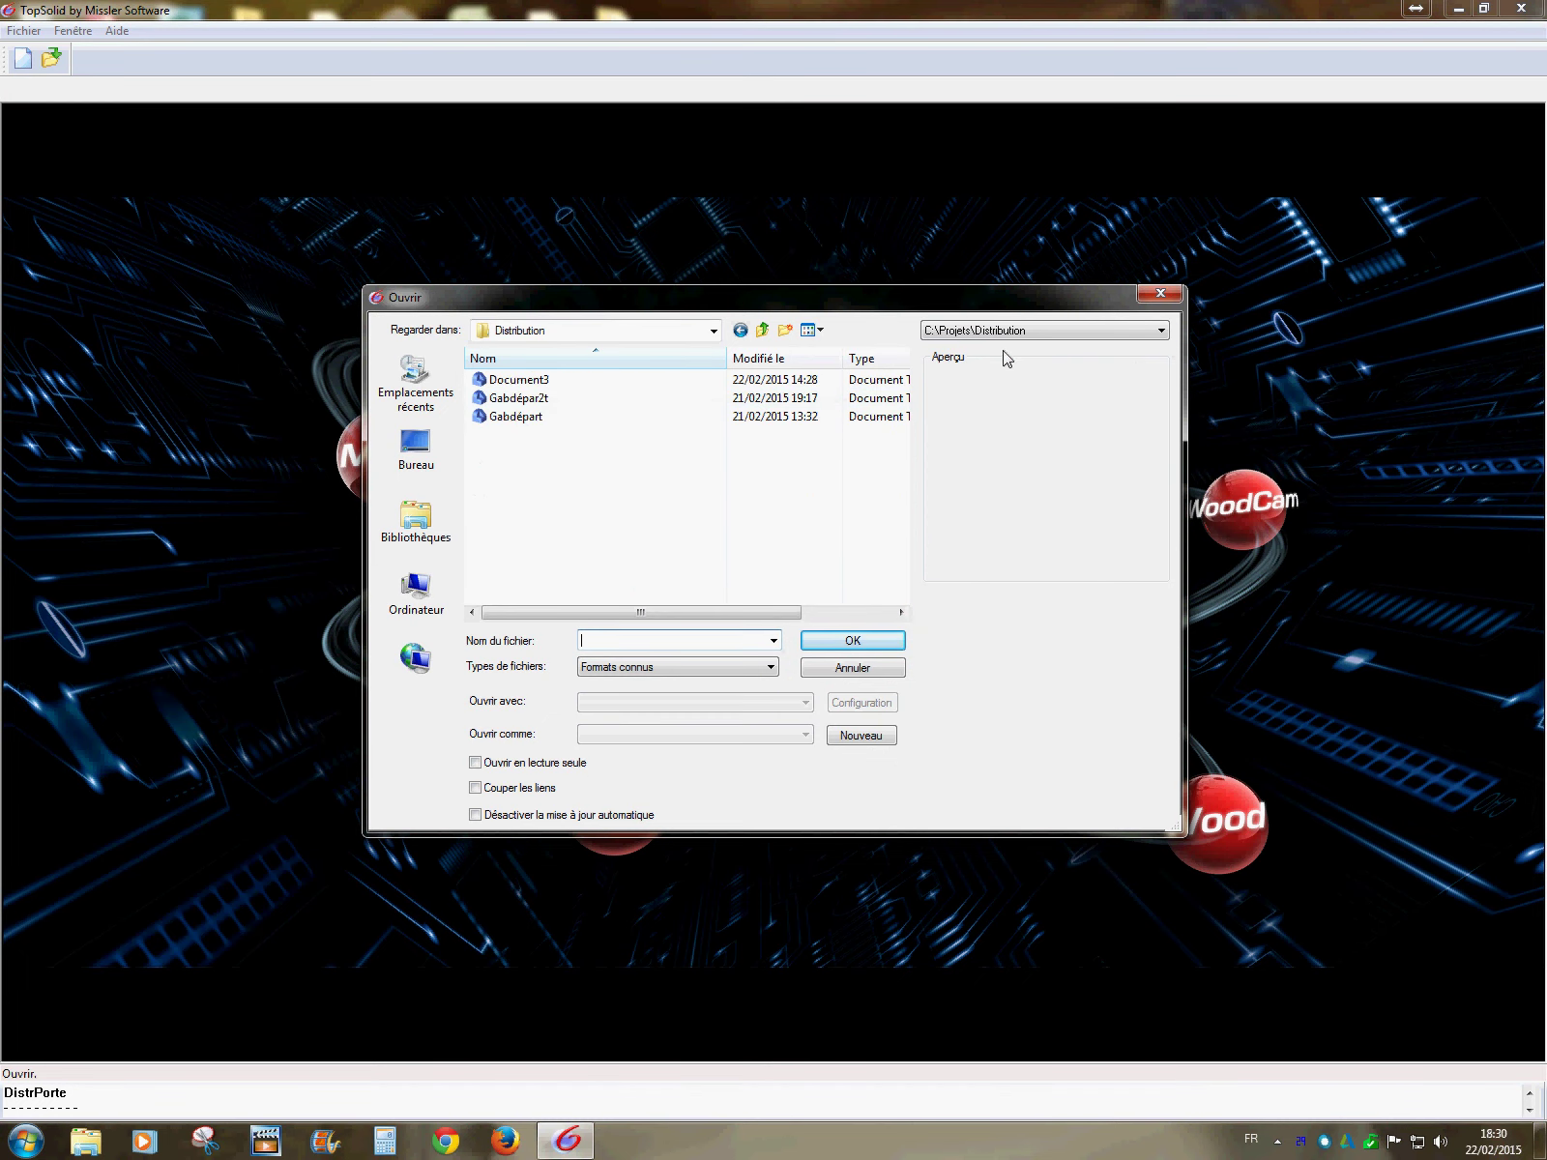
pyautogui.click(530, 382)
pyautogui.click(852, 641)
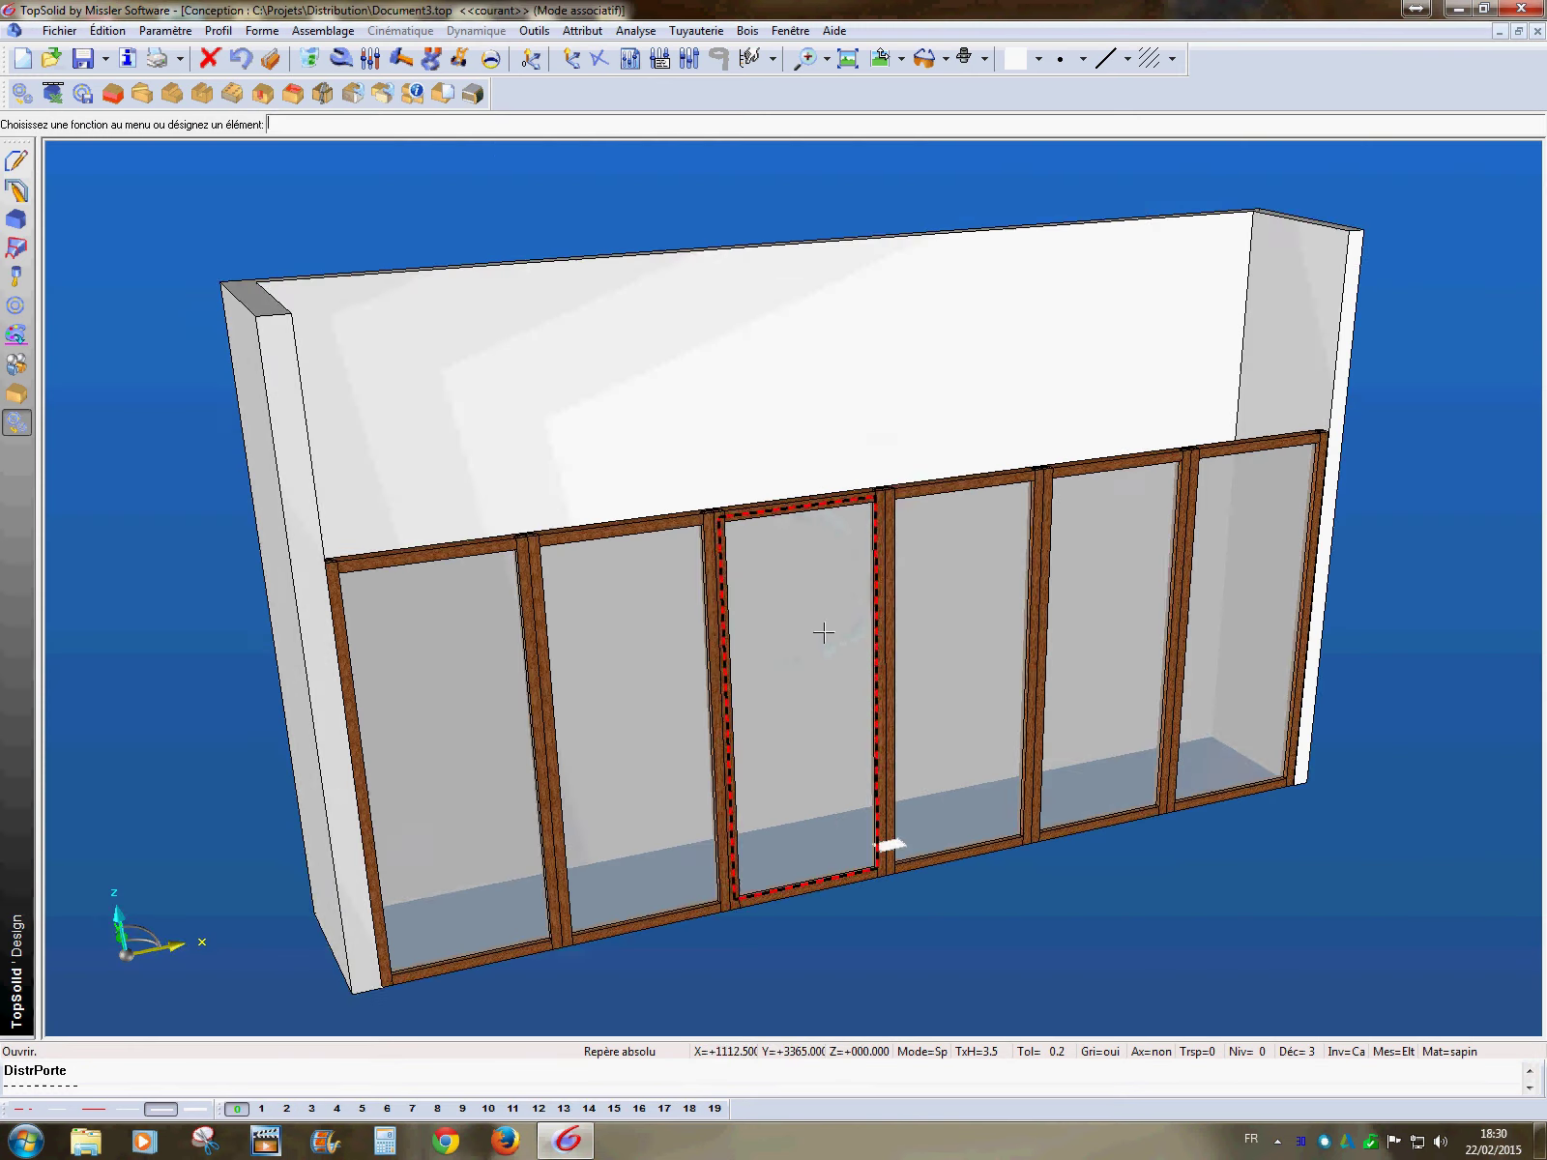
# - Delete the existing distribution of frames between the walls
pyautogui.moveTo(799, 610); pyautogui.dragTo(780, 688, button='middle')
pyautogui.click(310, 58)
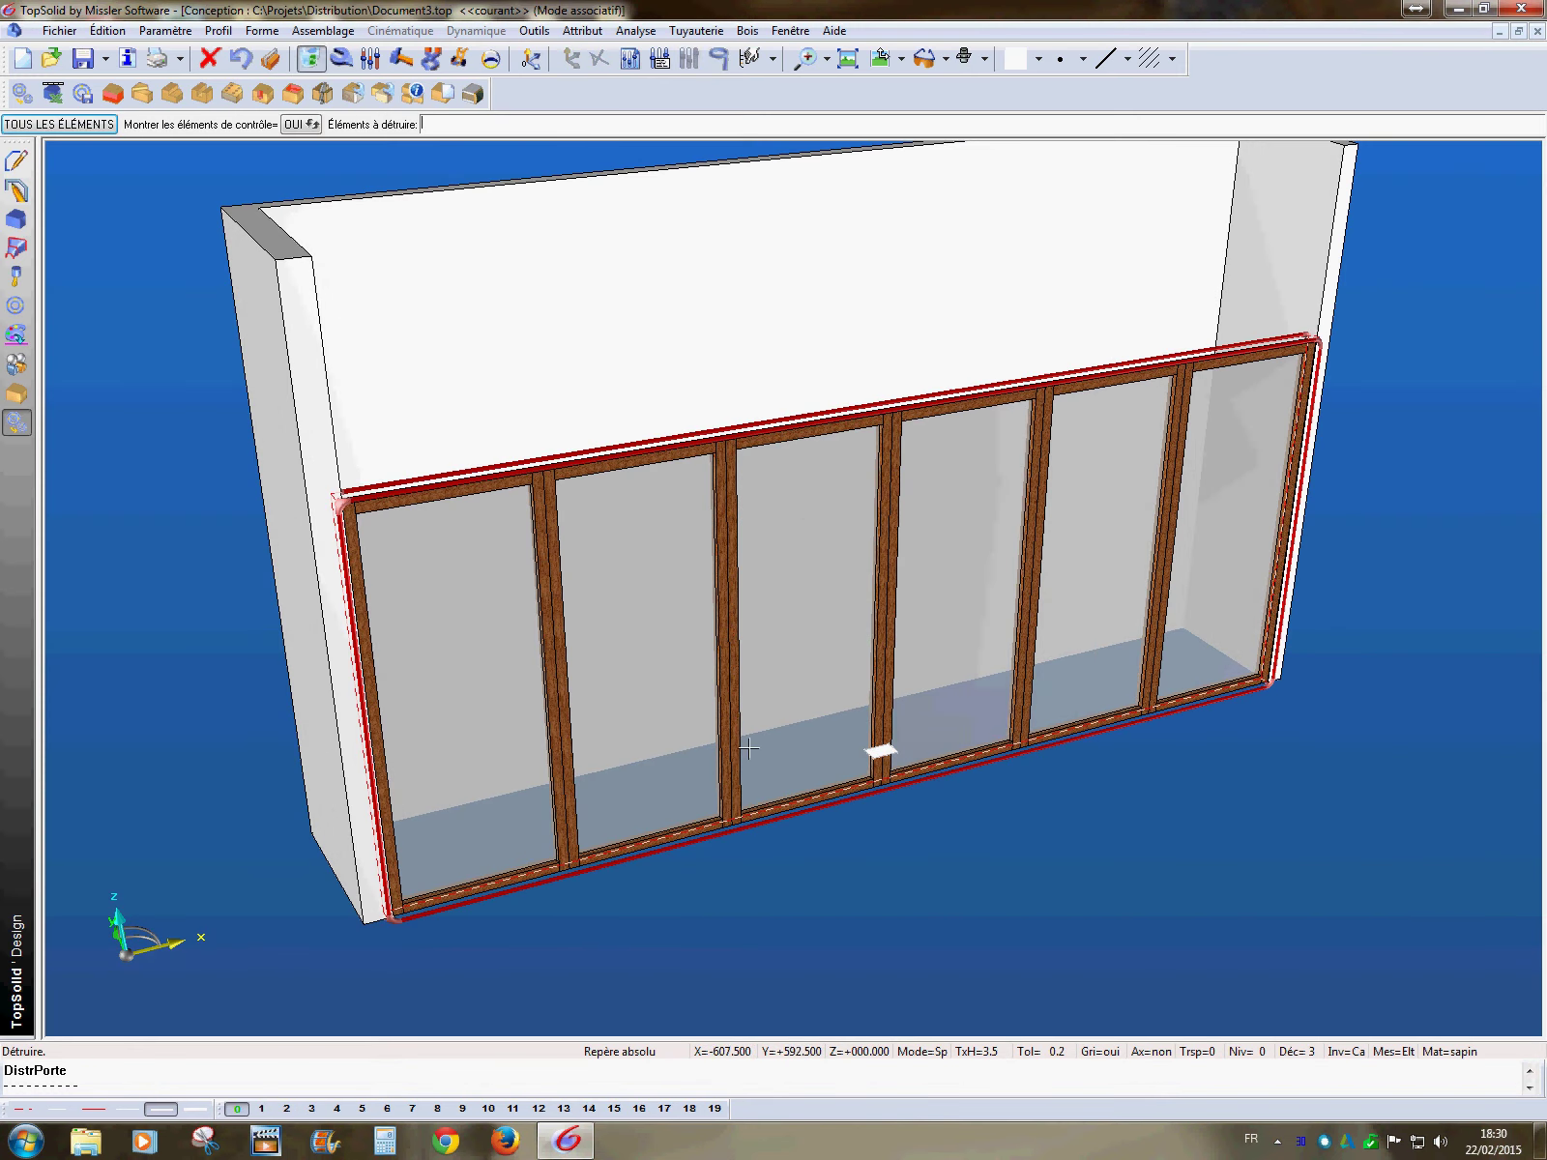
pyautogui.click(755, 764)
# - Include the standard component Cadre, version 1, from the Distribution family of the Bibliothèque standard
pyautogui.moveTo(829, 802); pyautogui.dragTo(756, 890, button='middle')
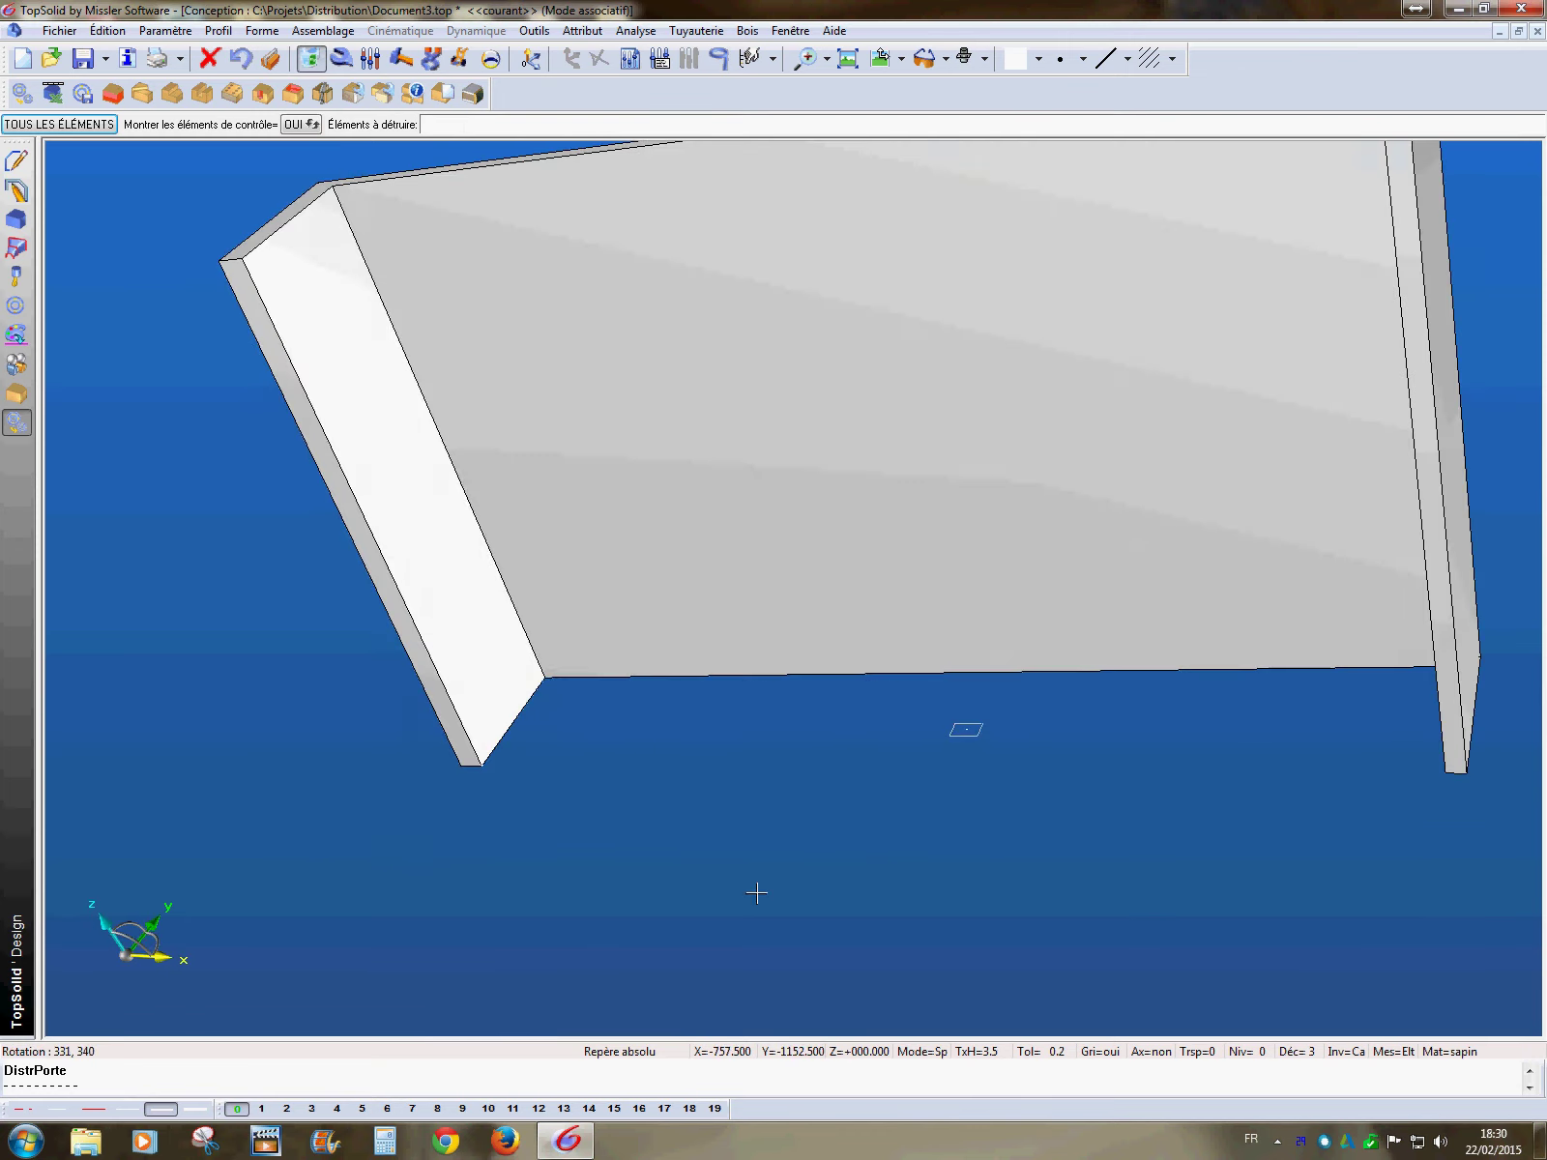
pyautogui.scroll(-2, 507, 795)
pyautogui.scroll(3, 506, 795)
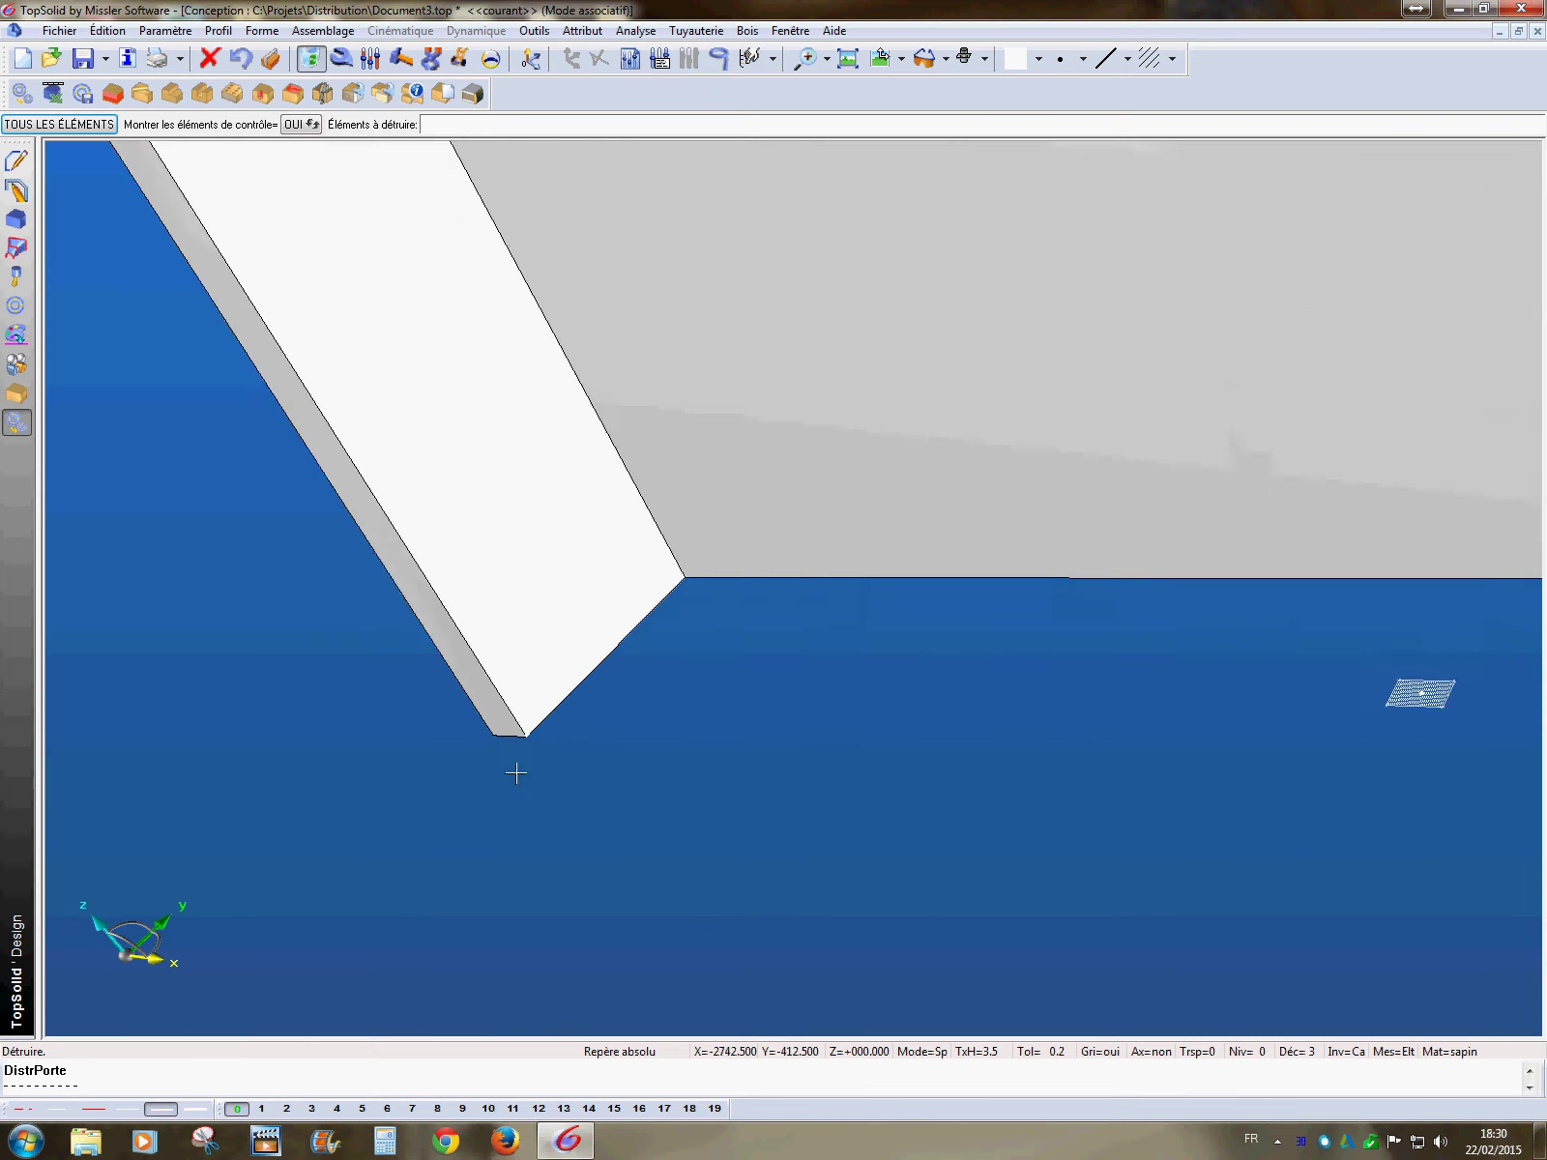
pyautogui.moveTo(587, 829); pyautogui.dragTo(649, 843, button='middle')
pyautogui.scroll(-3, 715, 898)
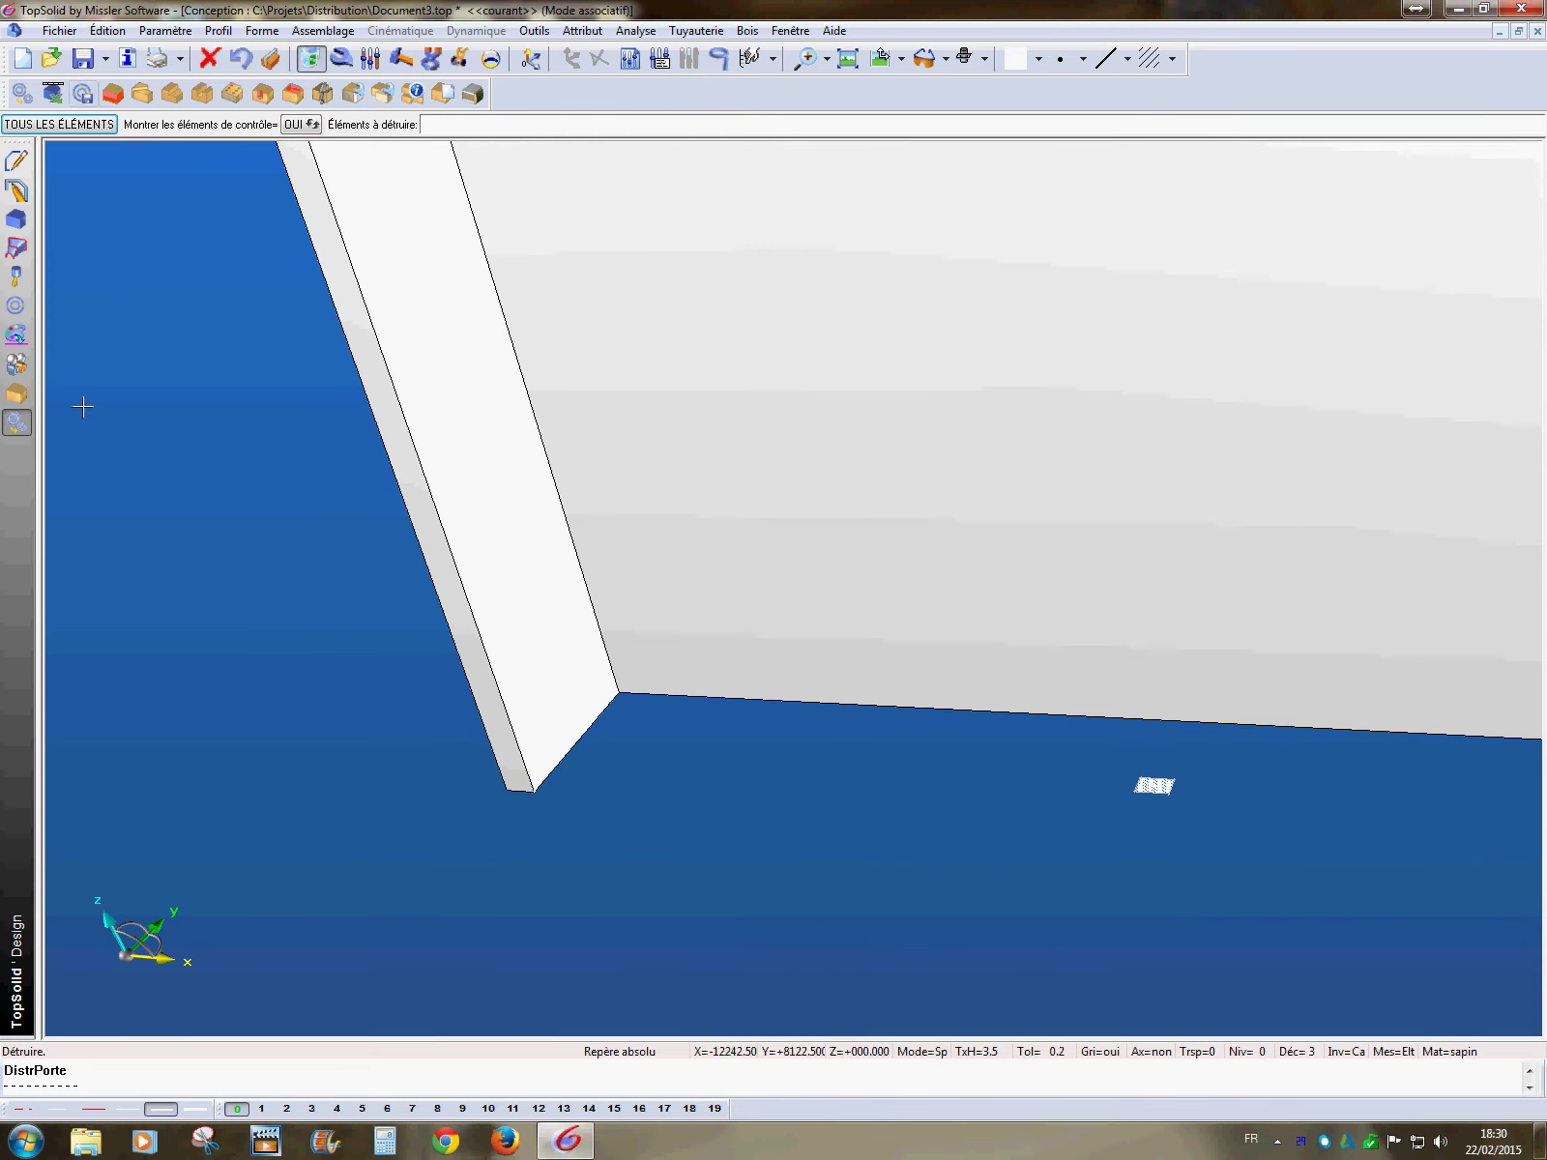
pyautogui.click(16, 306)
pyautogui.click(53, 93)
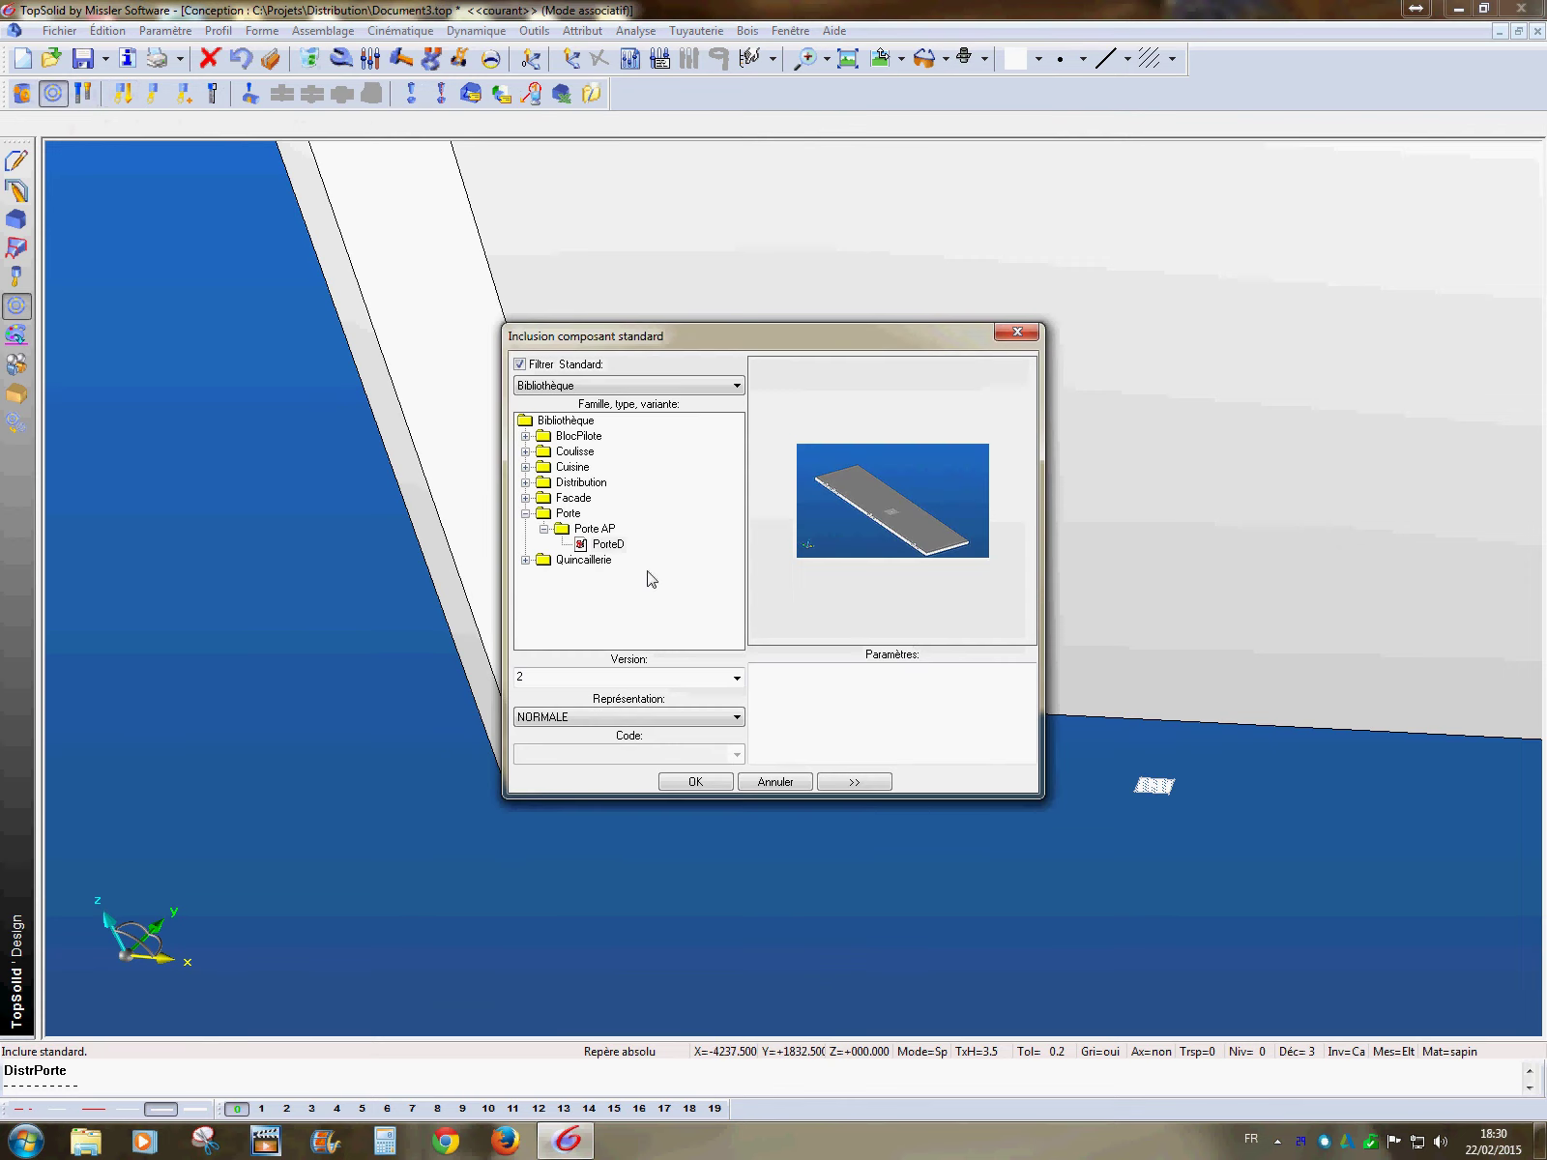
pyautogui.click(526, 483)
pyautogui.click(606, 529)
pyautogui.click(681, 679)
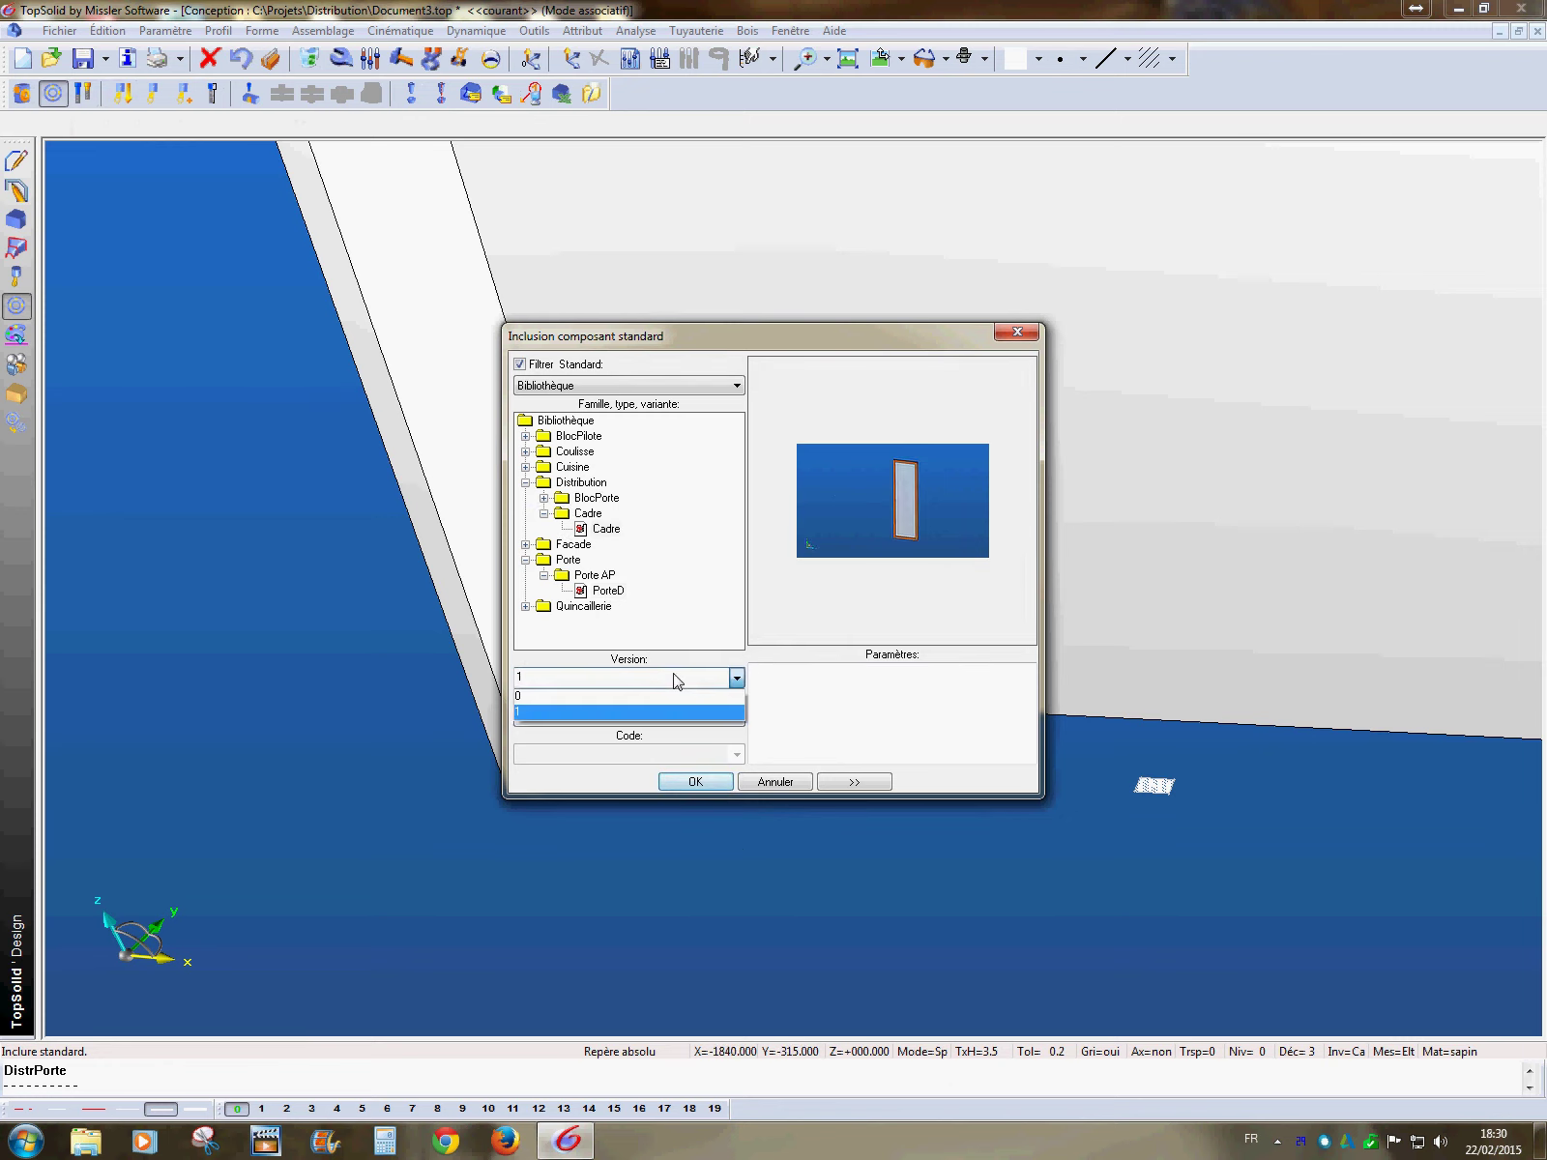
pyautogui.click(657, 713)
pyautogui.click(692, 782)
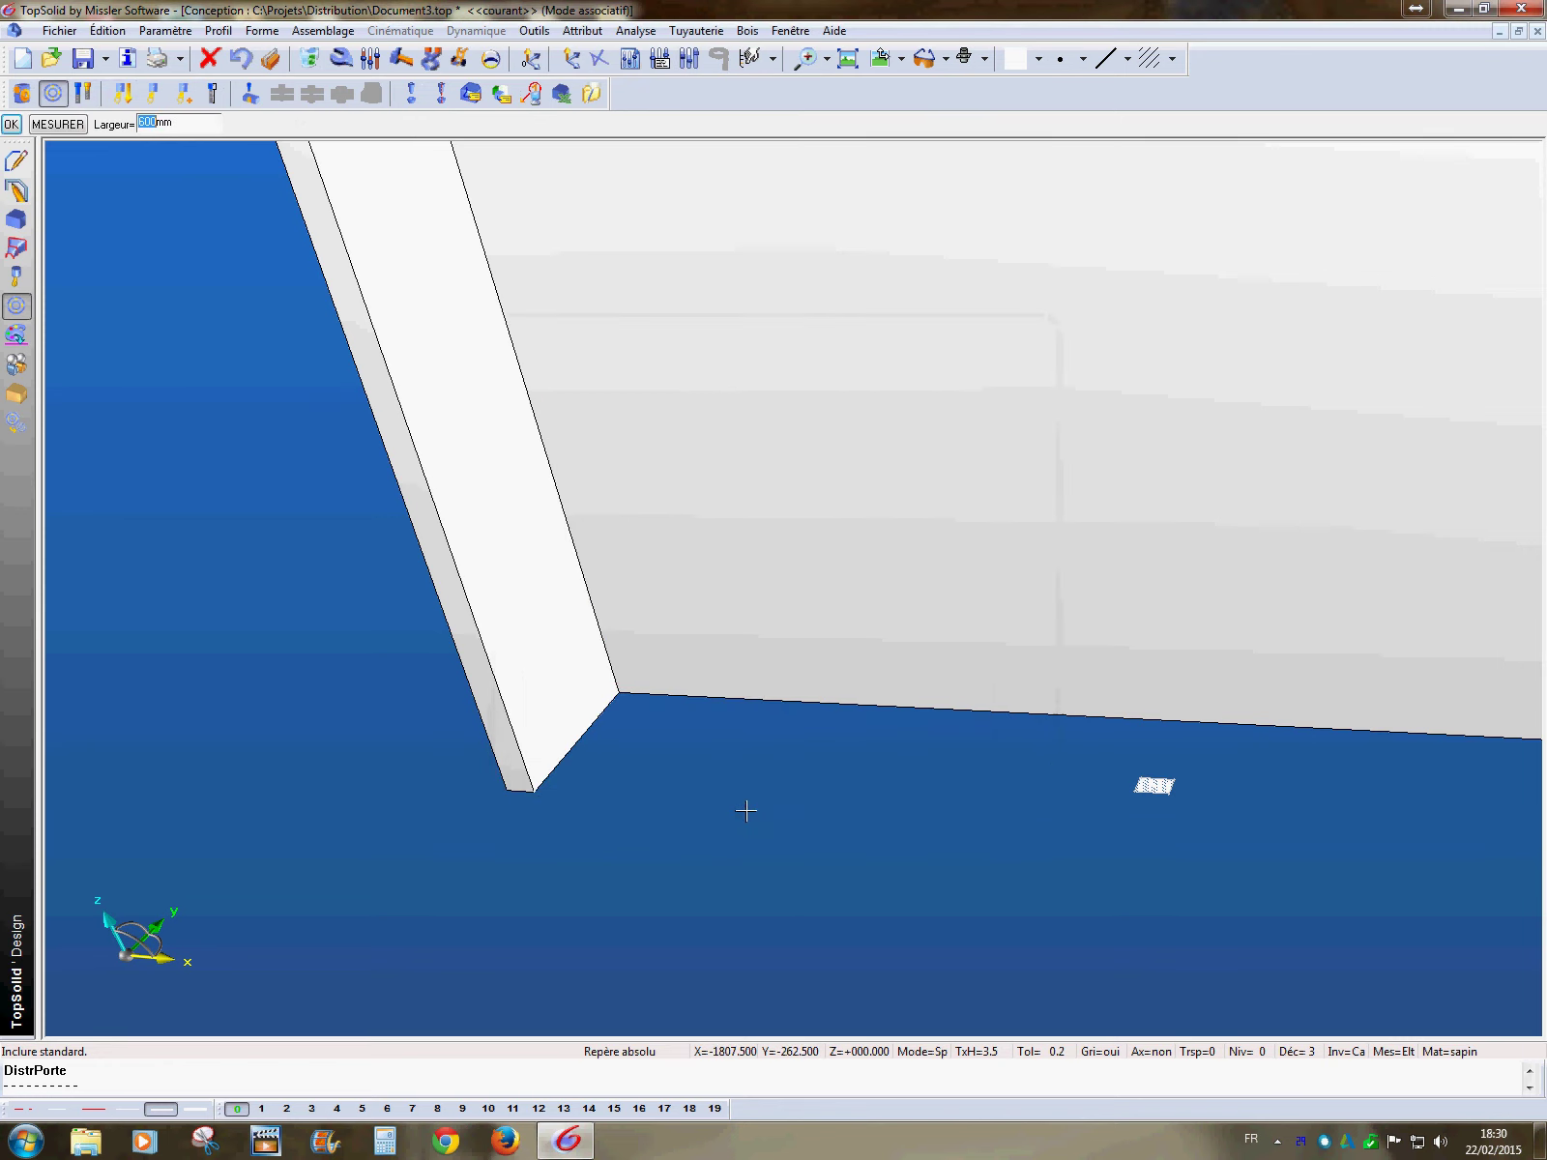
# - Keep the frame's width at 600 mm and set its height to 2500 mm
pyautogui.press('Return')
pyautogui.write('2500')
pyautogui.press('Return')
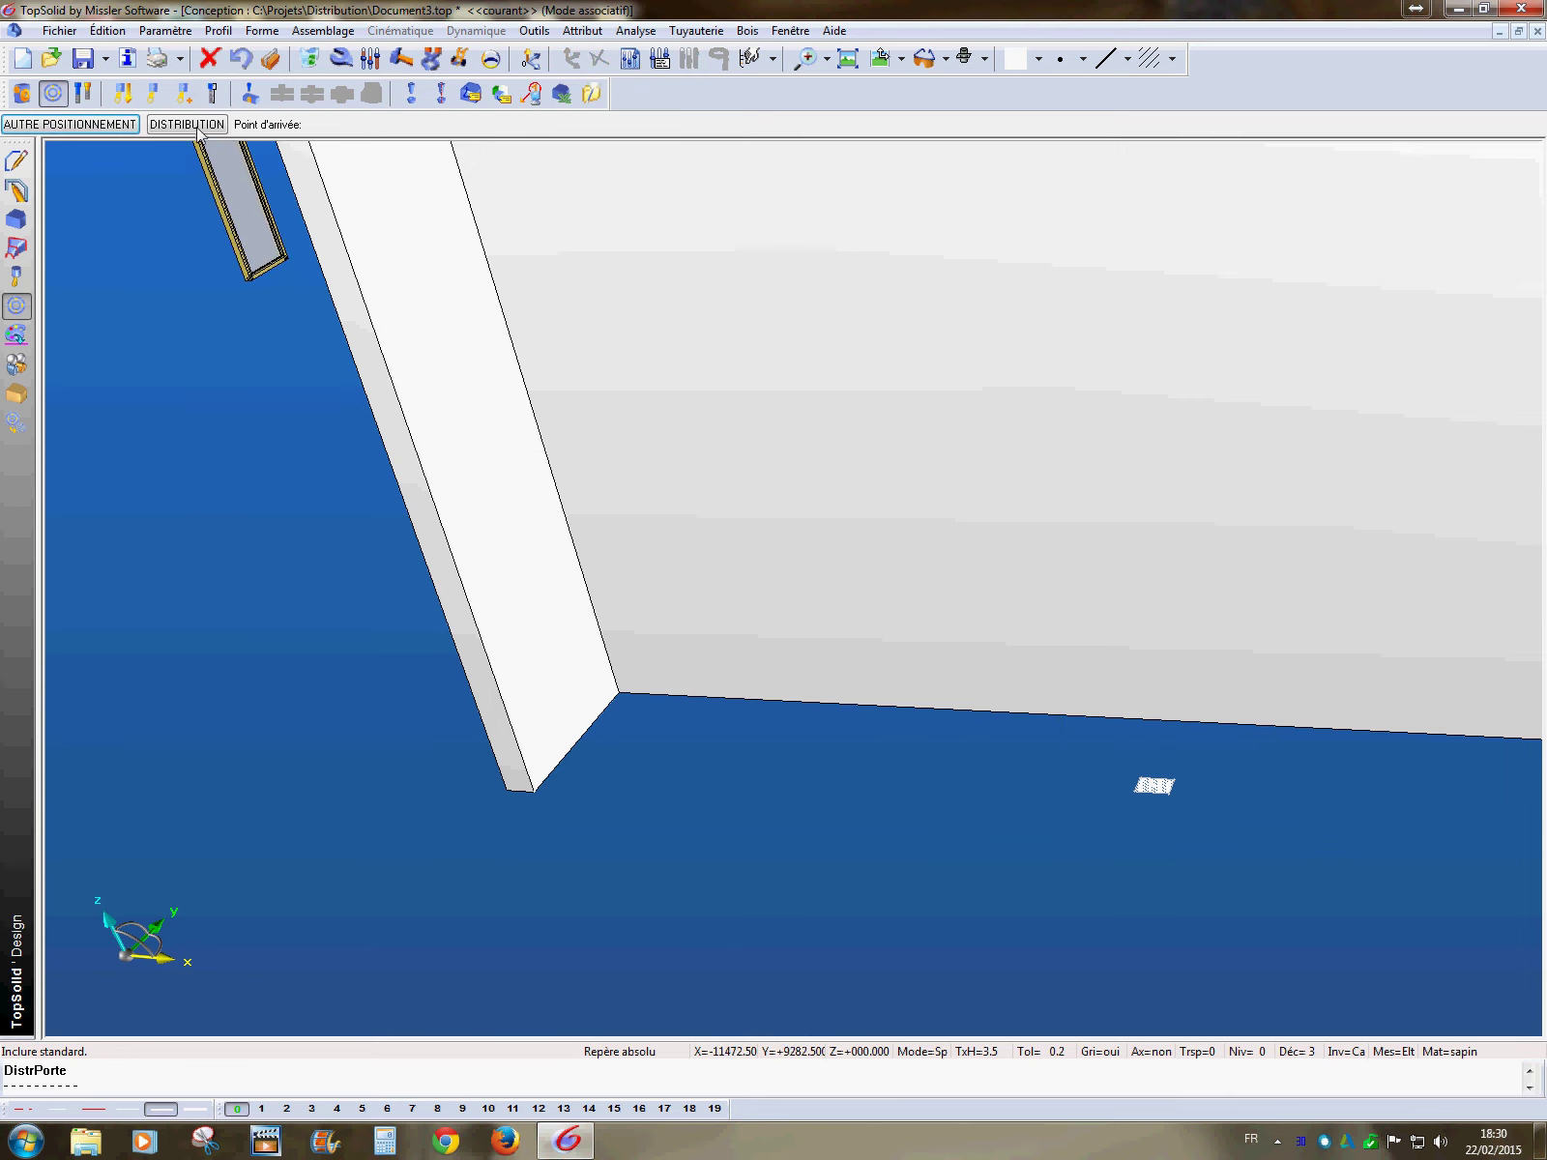
# - Distribute six frames between the lower front corners of the two side walls, using Répartir mode, sequential numbering and 0 mm offset
pyautogui.click(198, 128)
pyautogui.scroll(-1, 584, 901)
pyautogui.scroll(6, 560, 839)
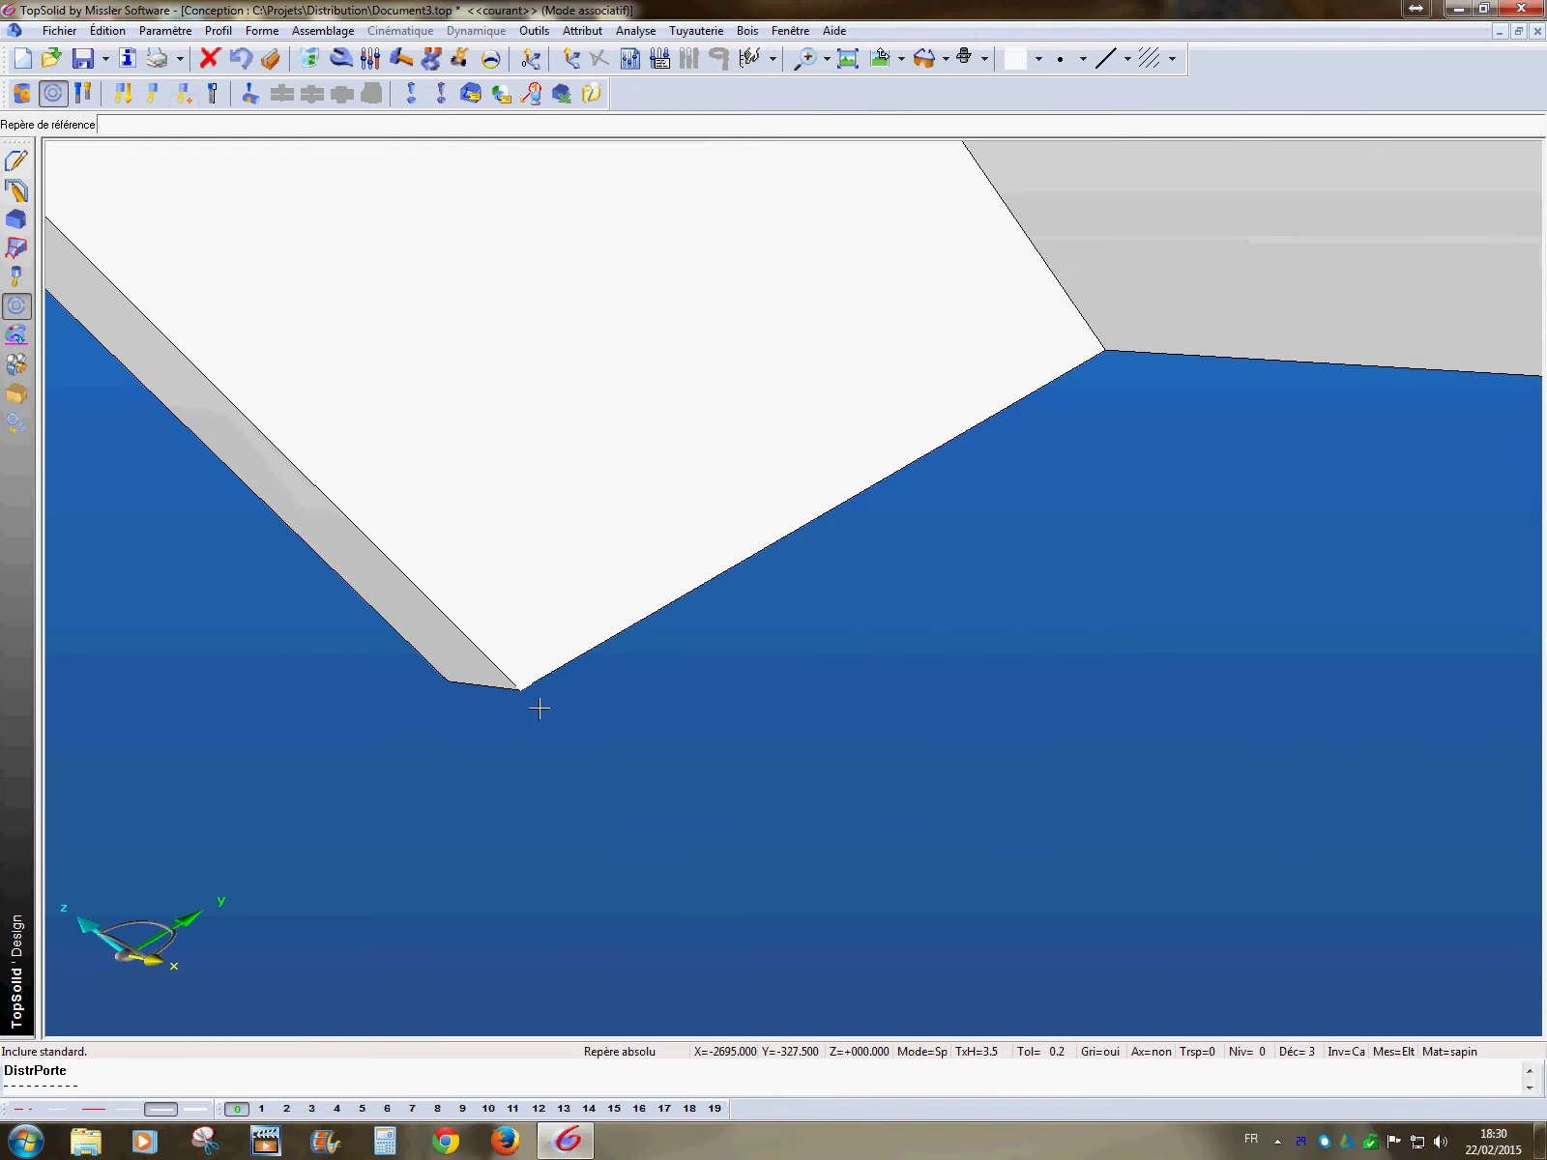
pyautogui.click(539, 705)
pyautogui.scroll(-6, 653, 787)
pyautogui.moveTo(828, 832); pyautogui.dragTo(988, 829, button='middle')
pyautogui.click(1216, 668)
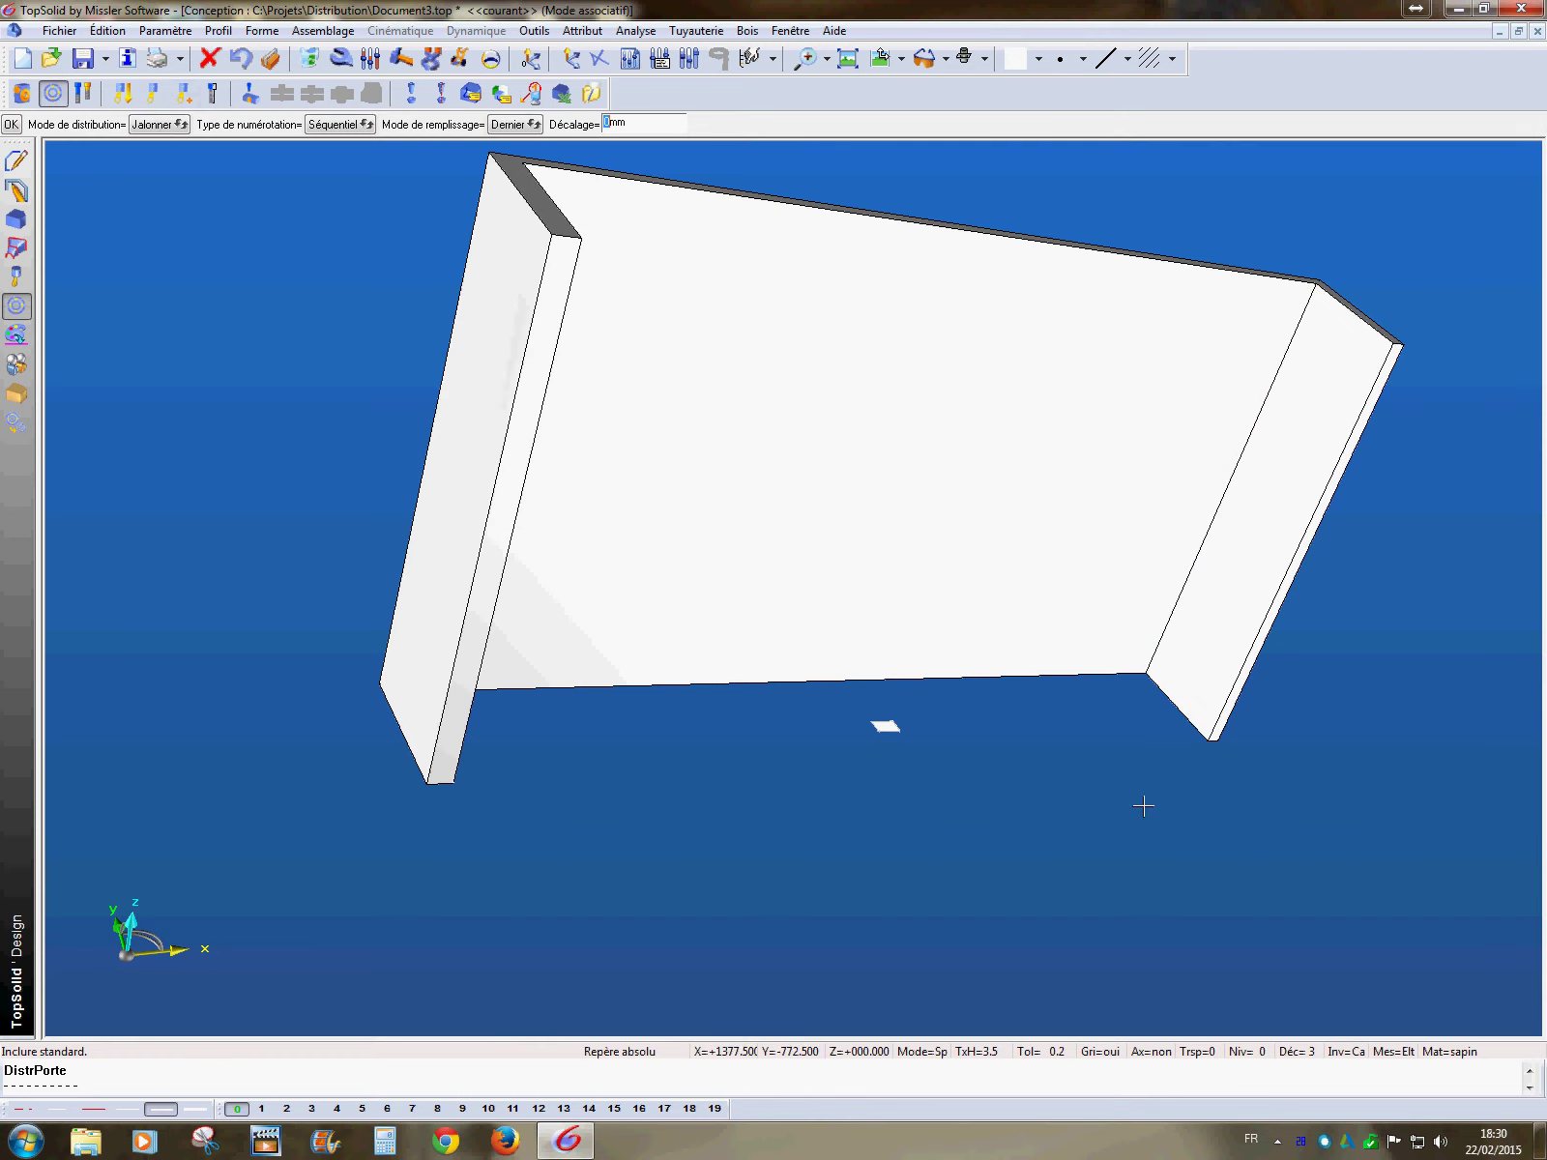
pyautogui.click(160, 126)
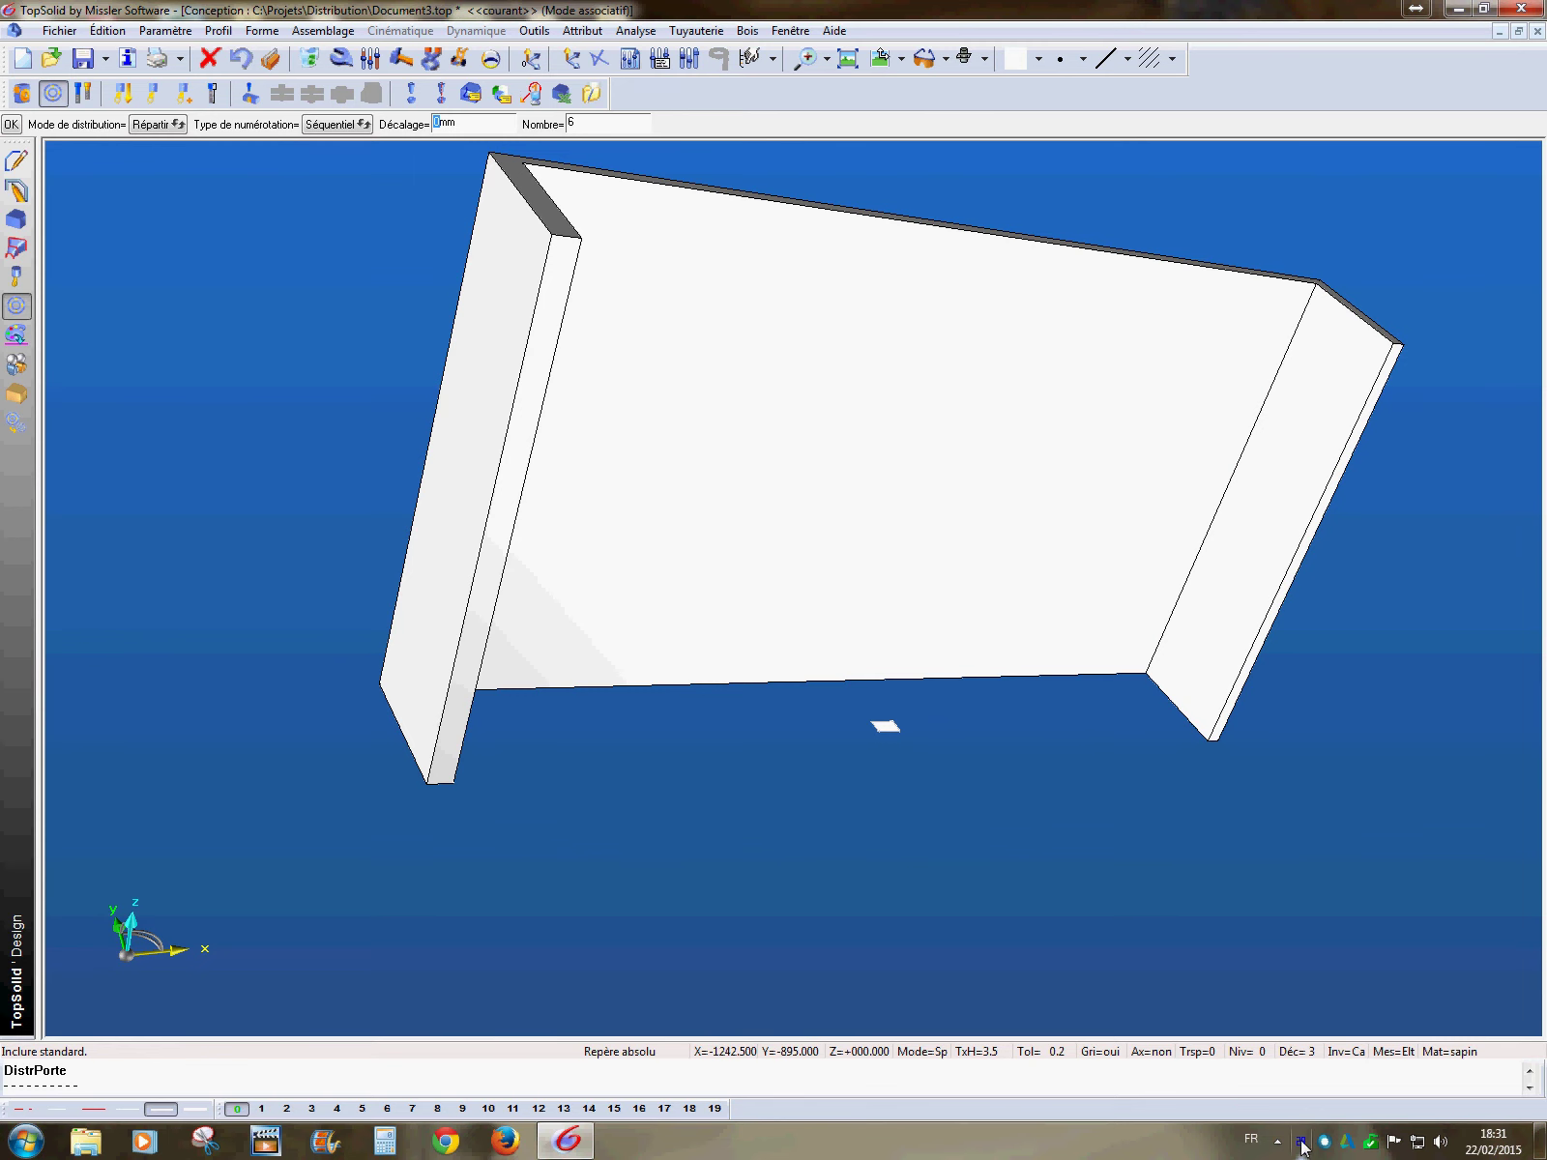
pyautogui.moveTo(1302, 1143)
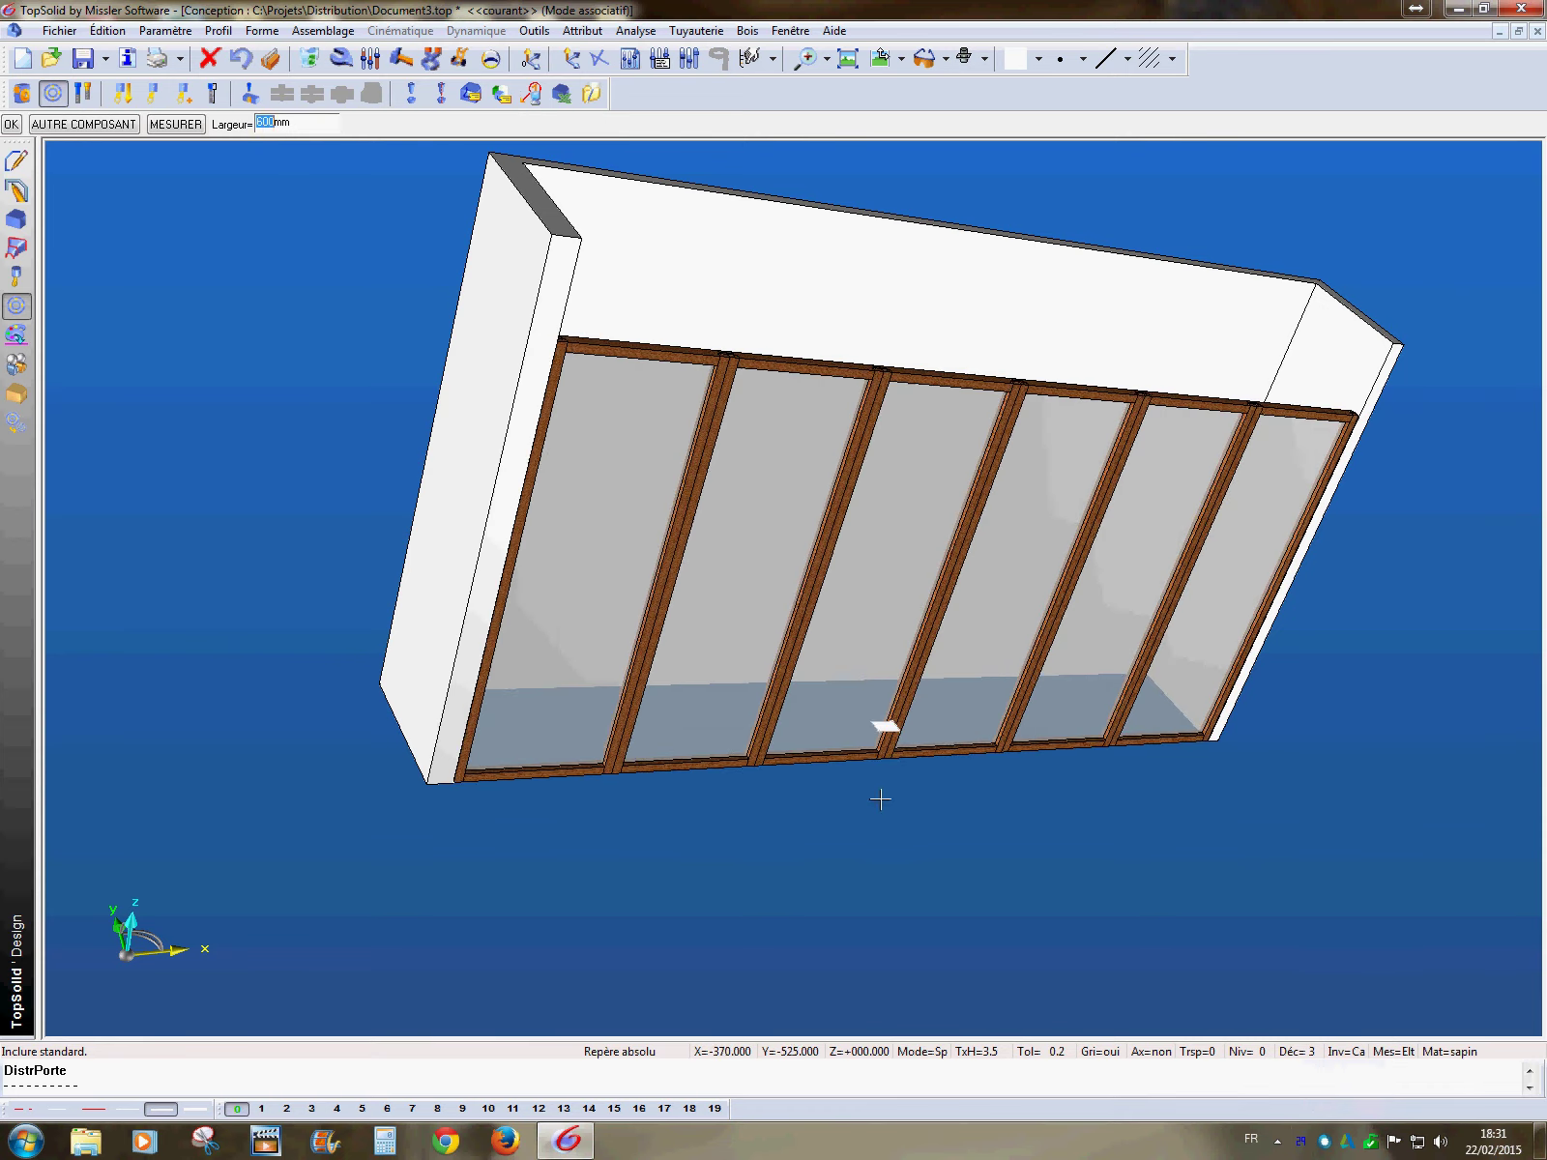
pyautogui.moveTo(870, 919); pyautogui.dragTo(835, 912, button='middle')
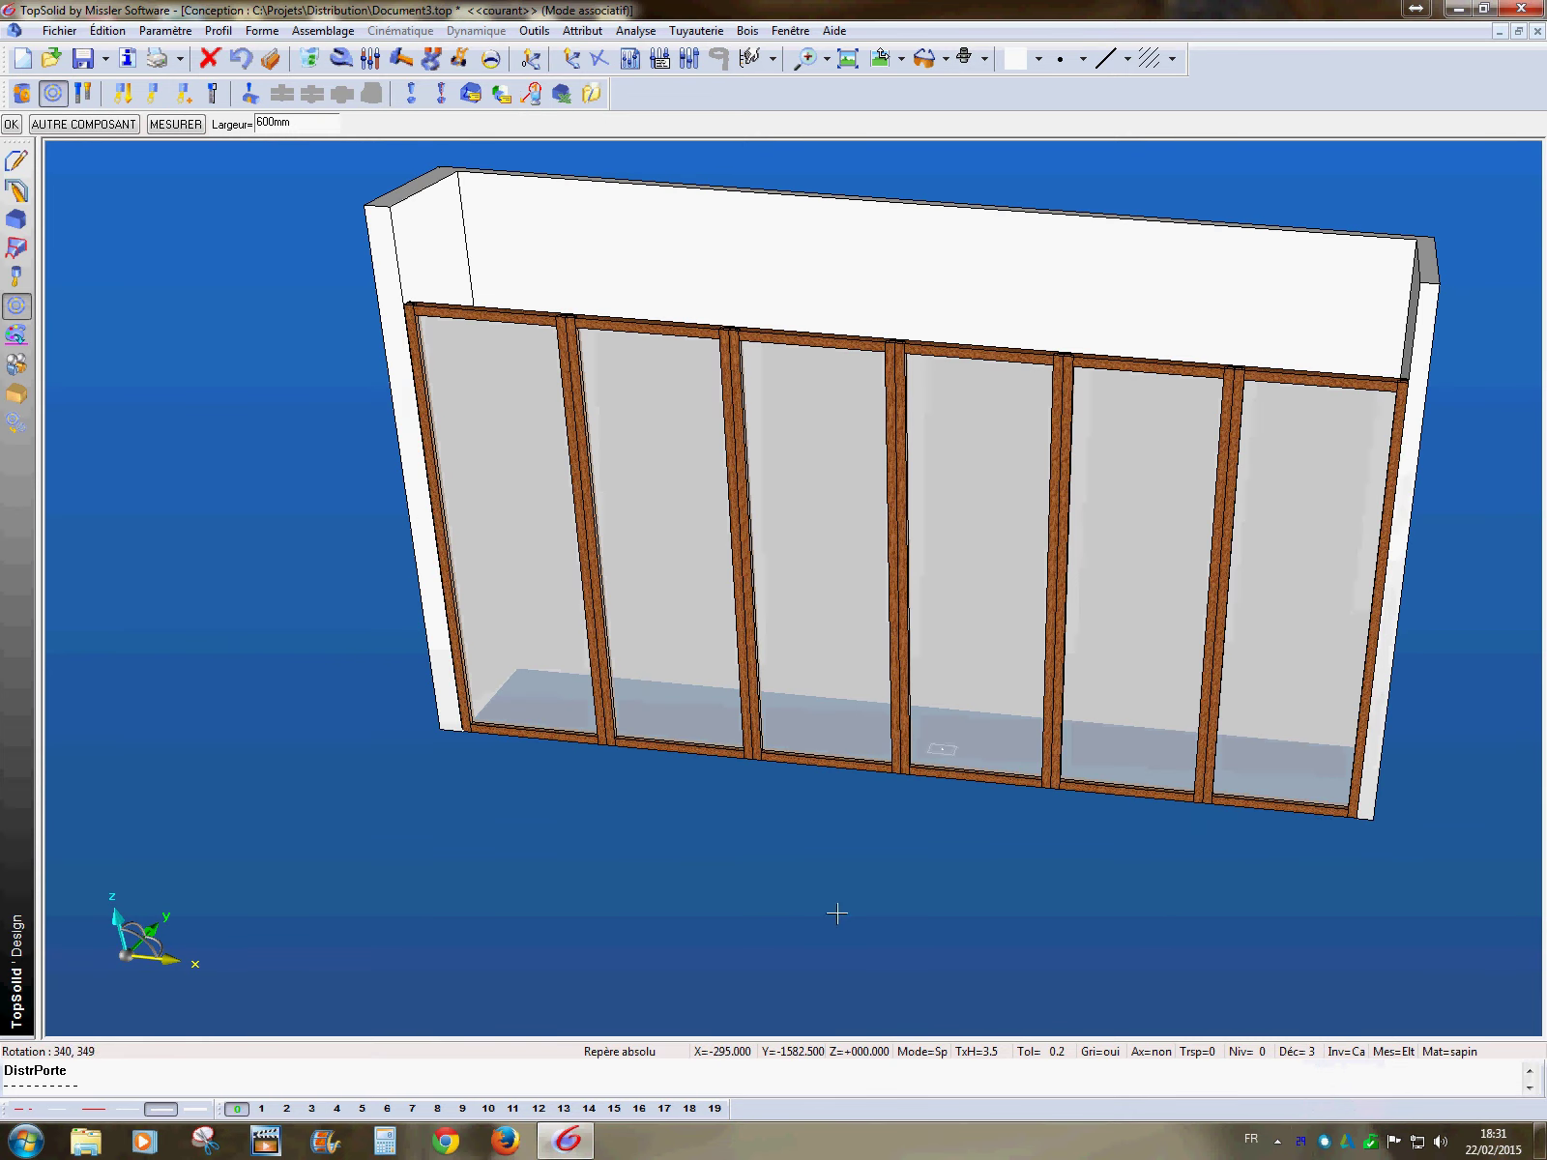
# - Set the number of distributed frames between the two side walls to 5
pyautogui.click(342, 58)
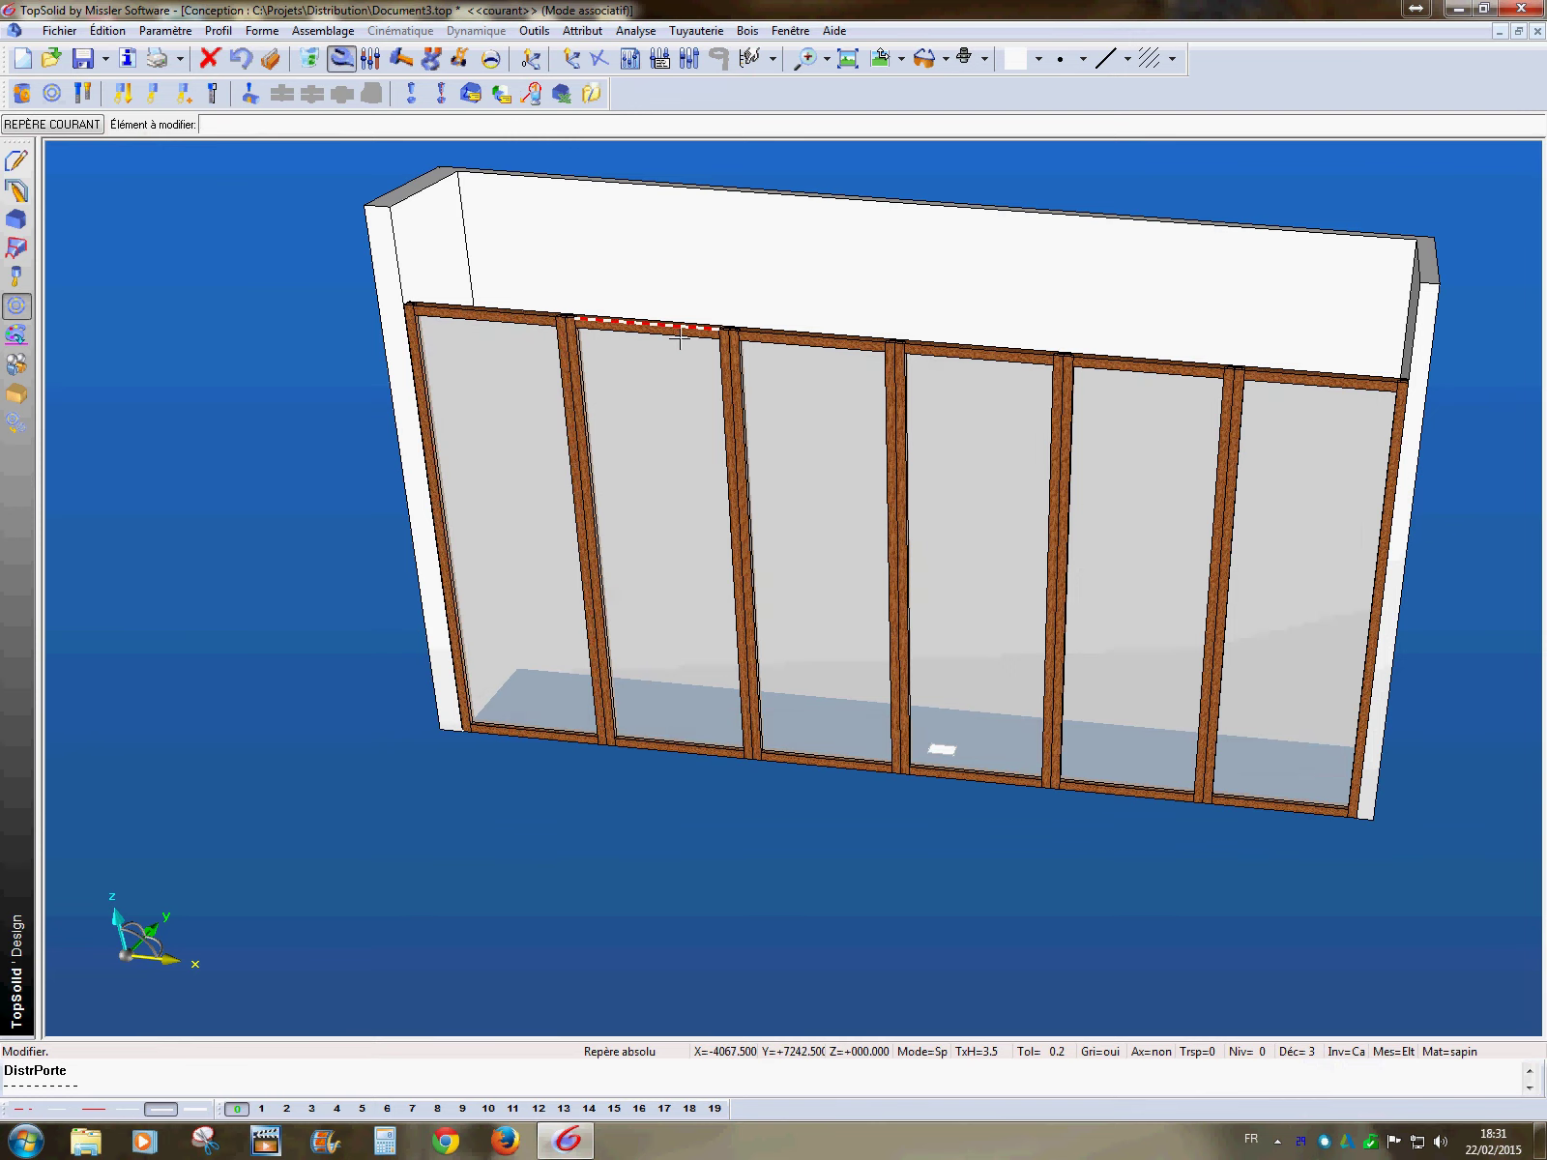
pyautogui.click(680, 337)
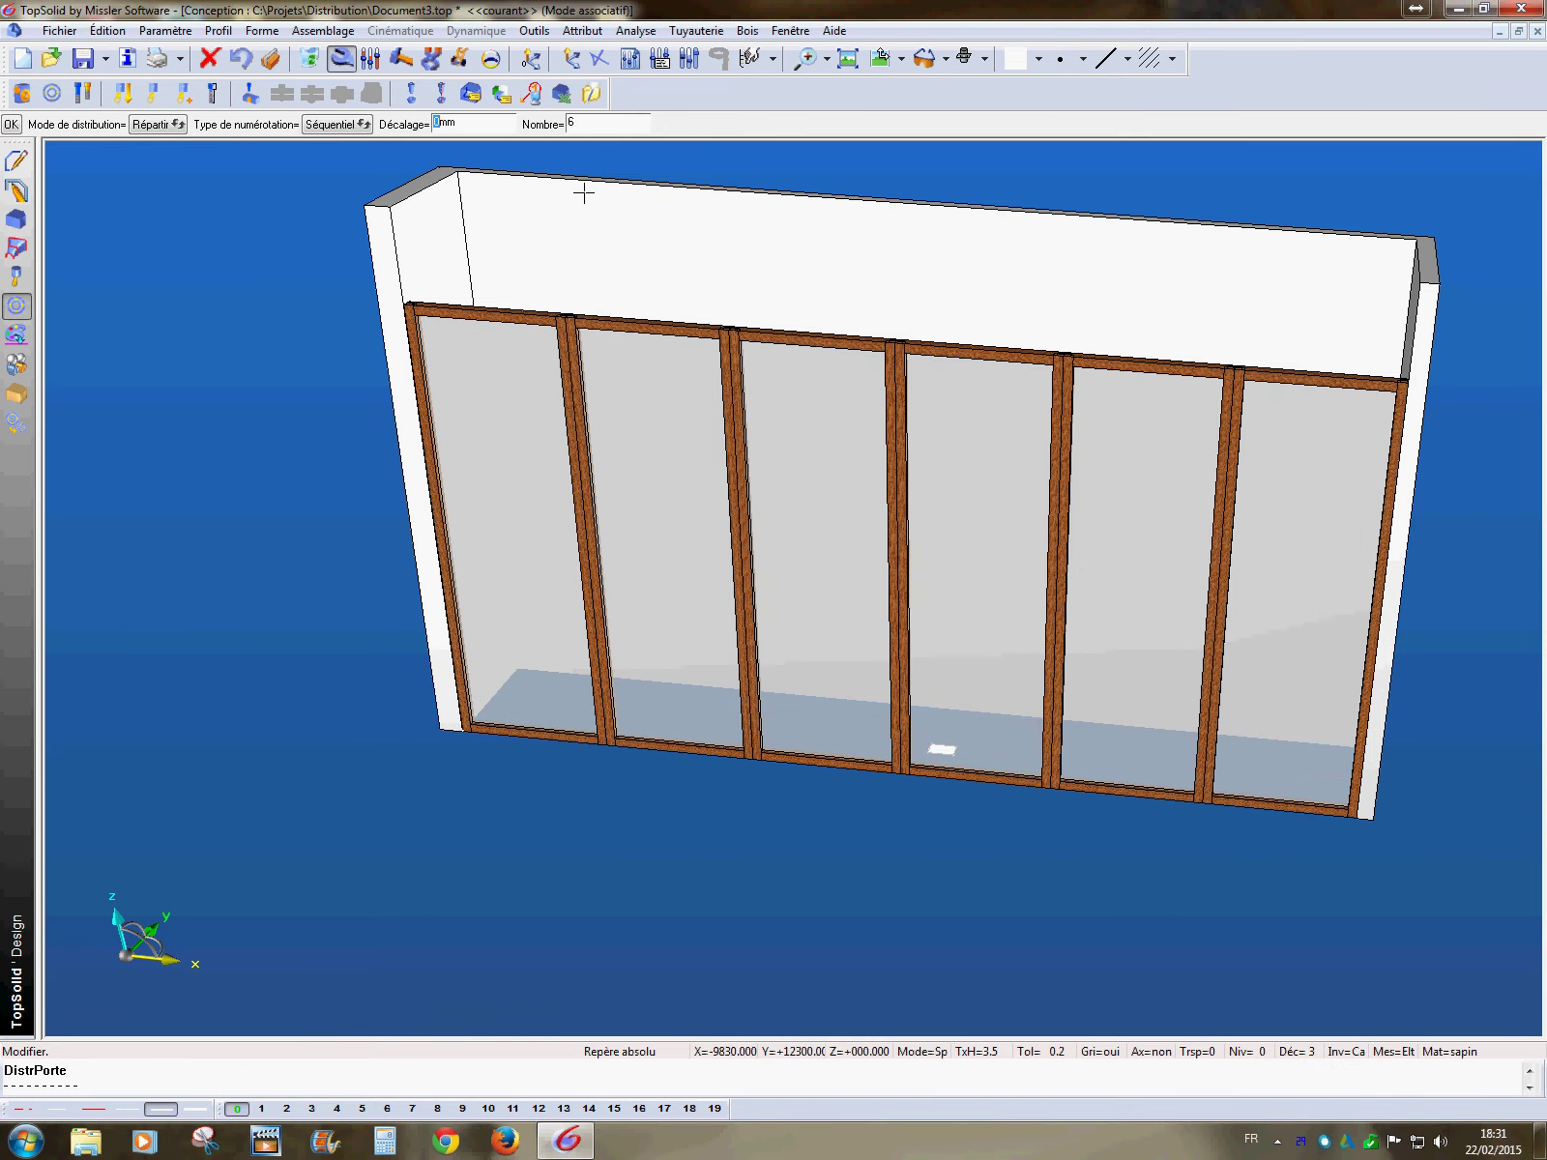
pyautogui.click(603, 127)
pyautogui.write('5')
pyautogui.press('Return')
pyautogui.press('Return')
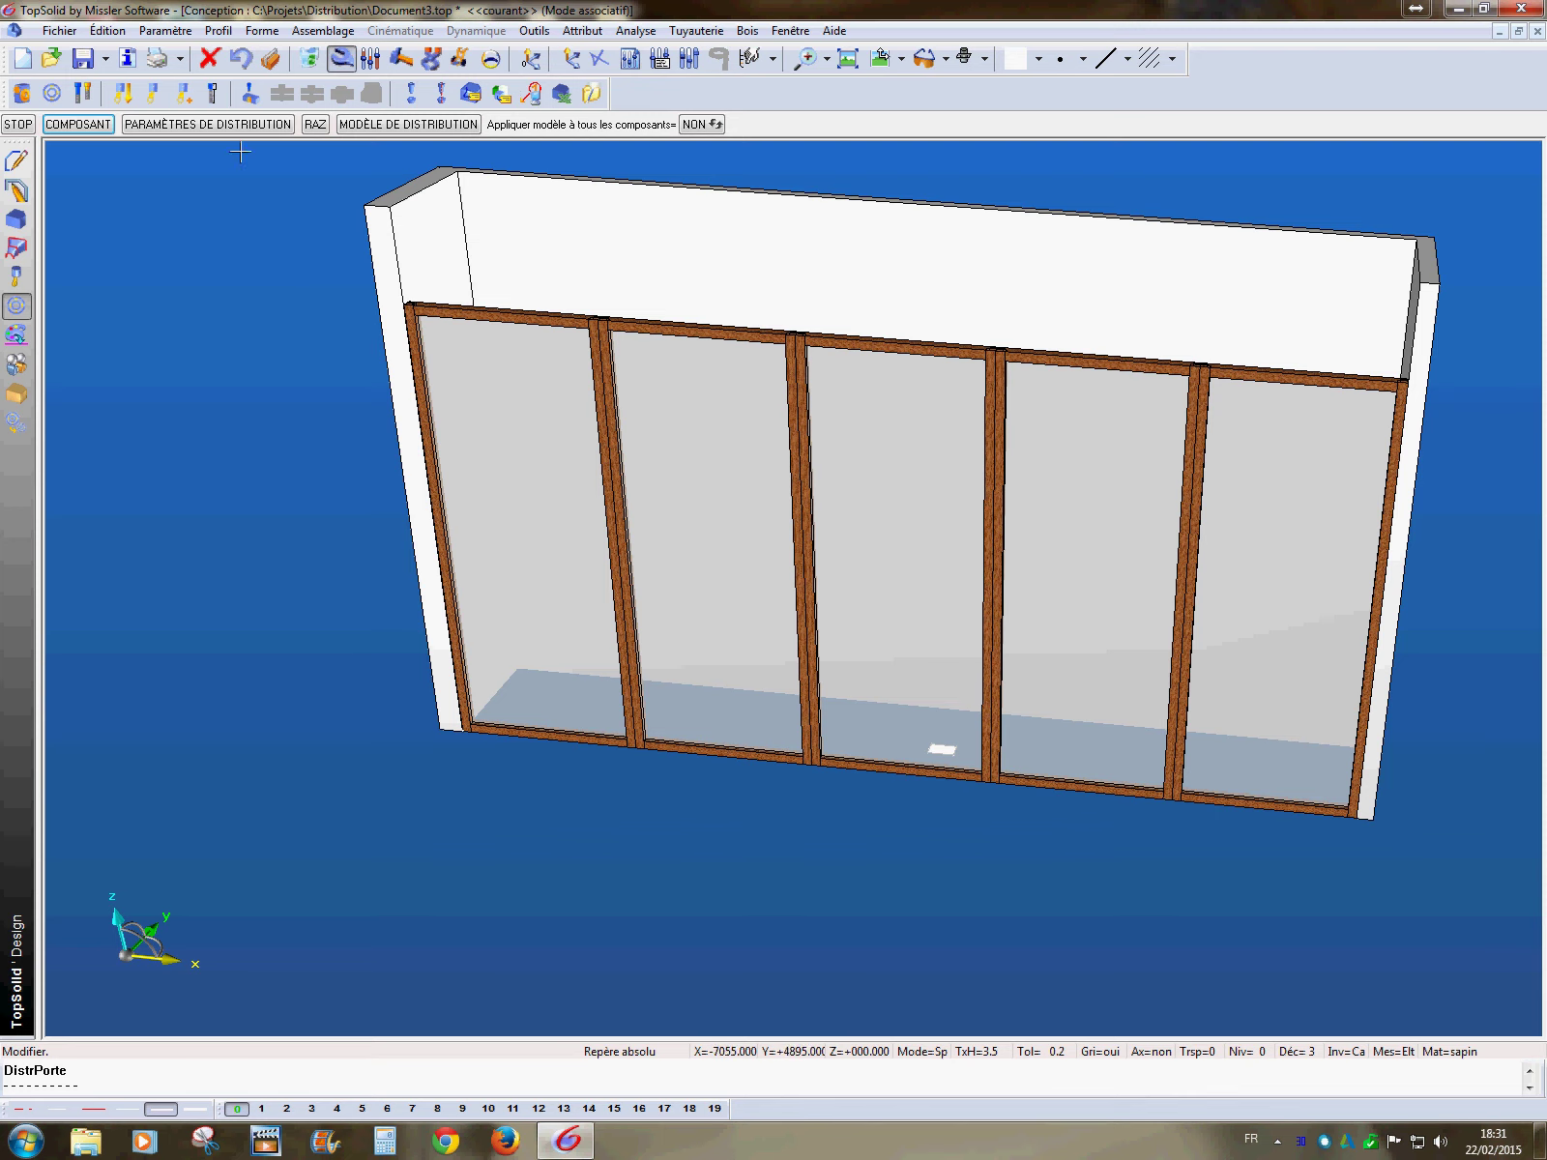
# - Interchange only the middle frame with the AP droite component, version 4, from Distribution's BlocPorte family, keeping the proposed width
pyautogui.click(342, 60)
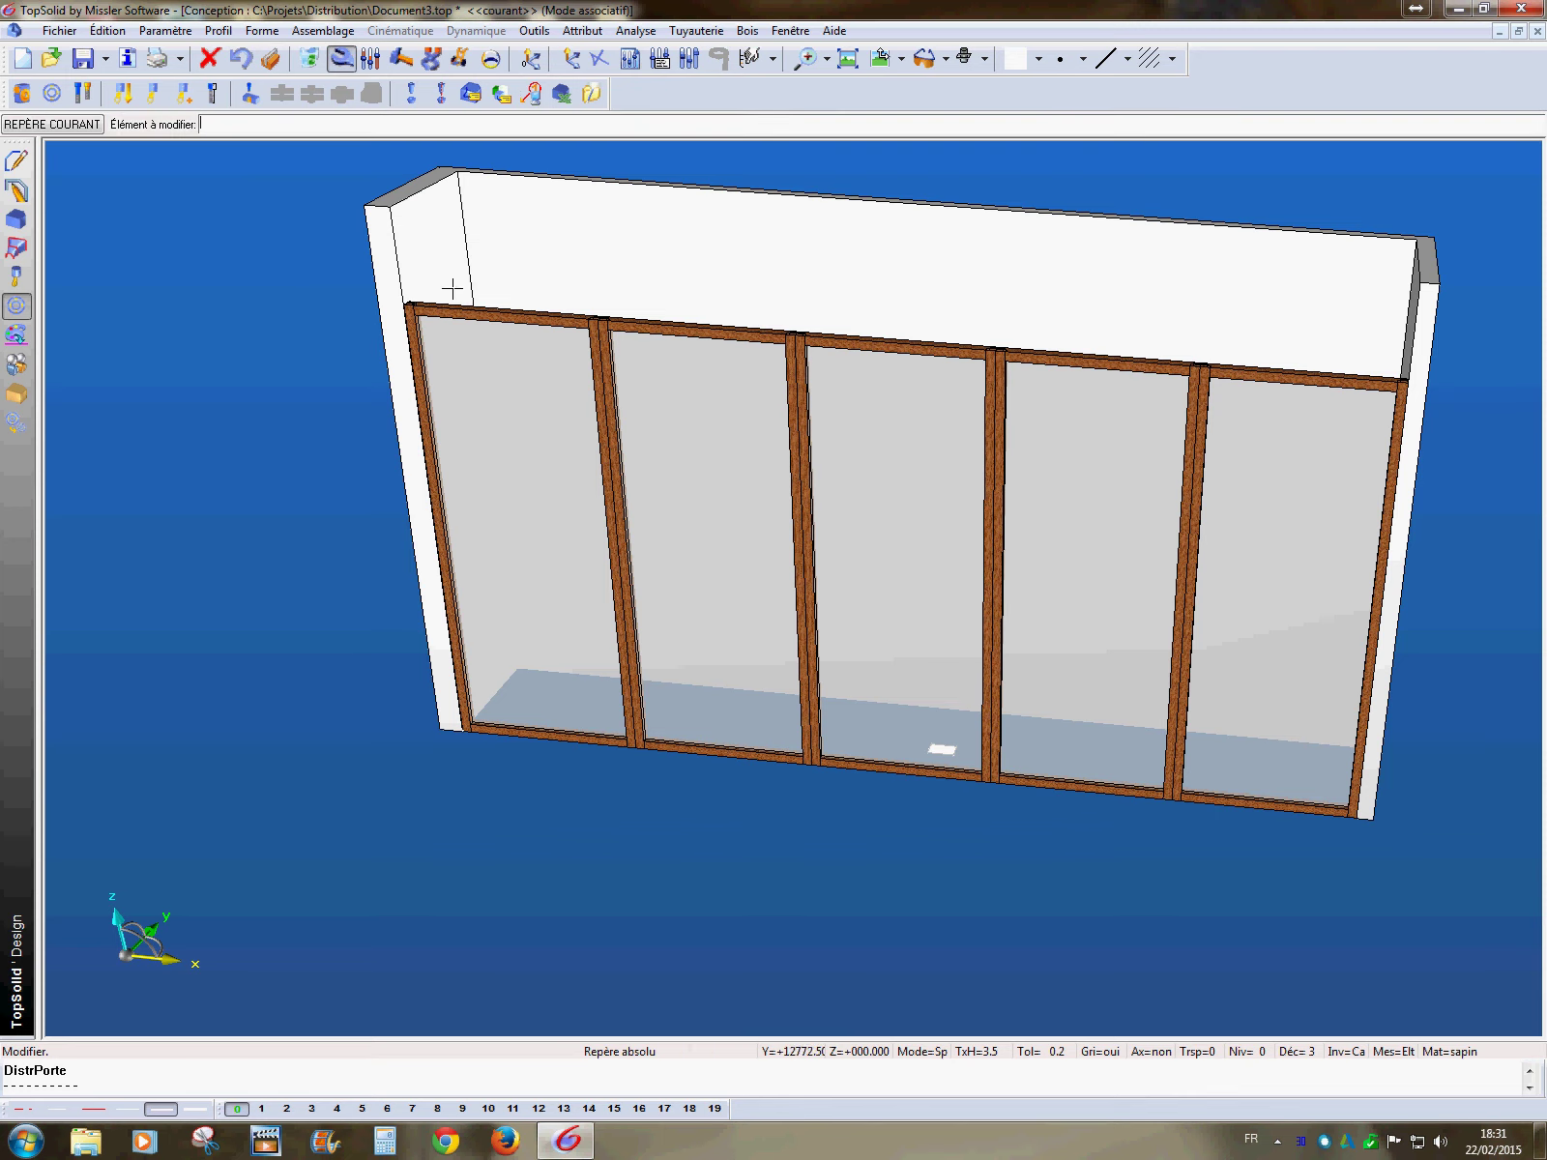
pyautogui.click(867, 359)
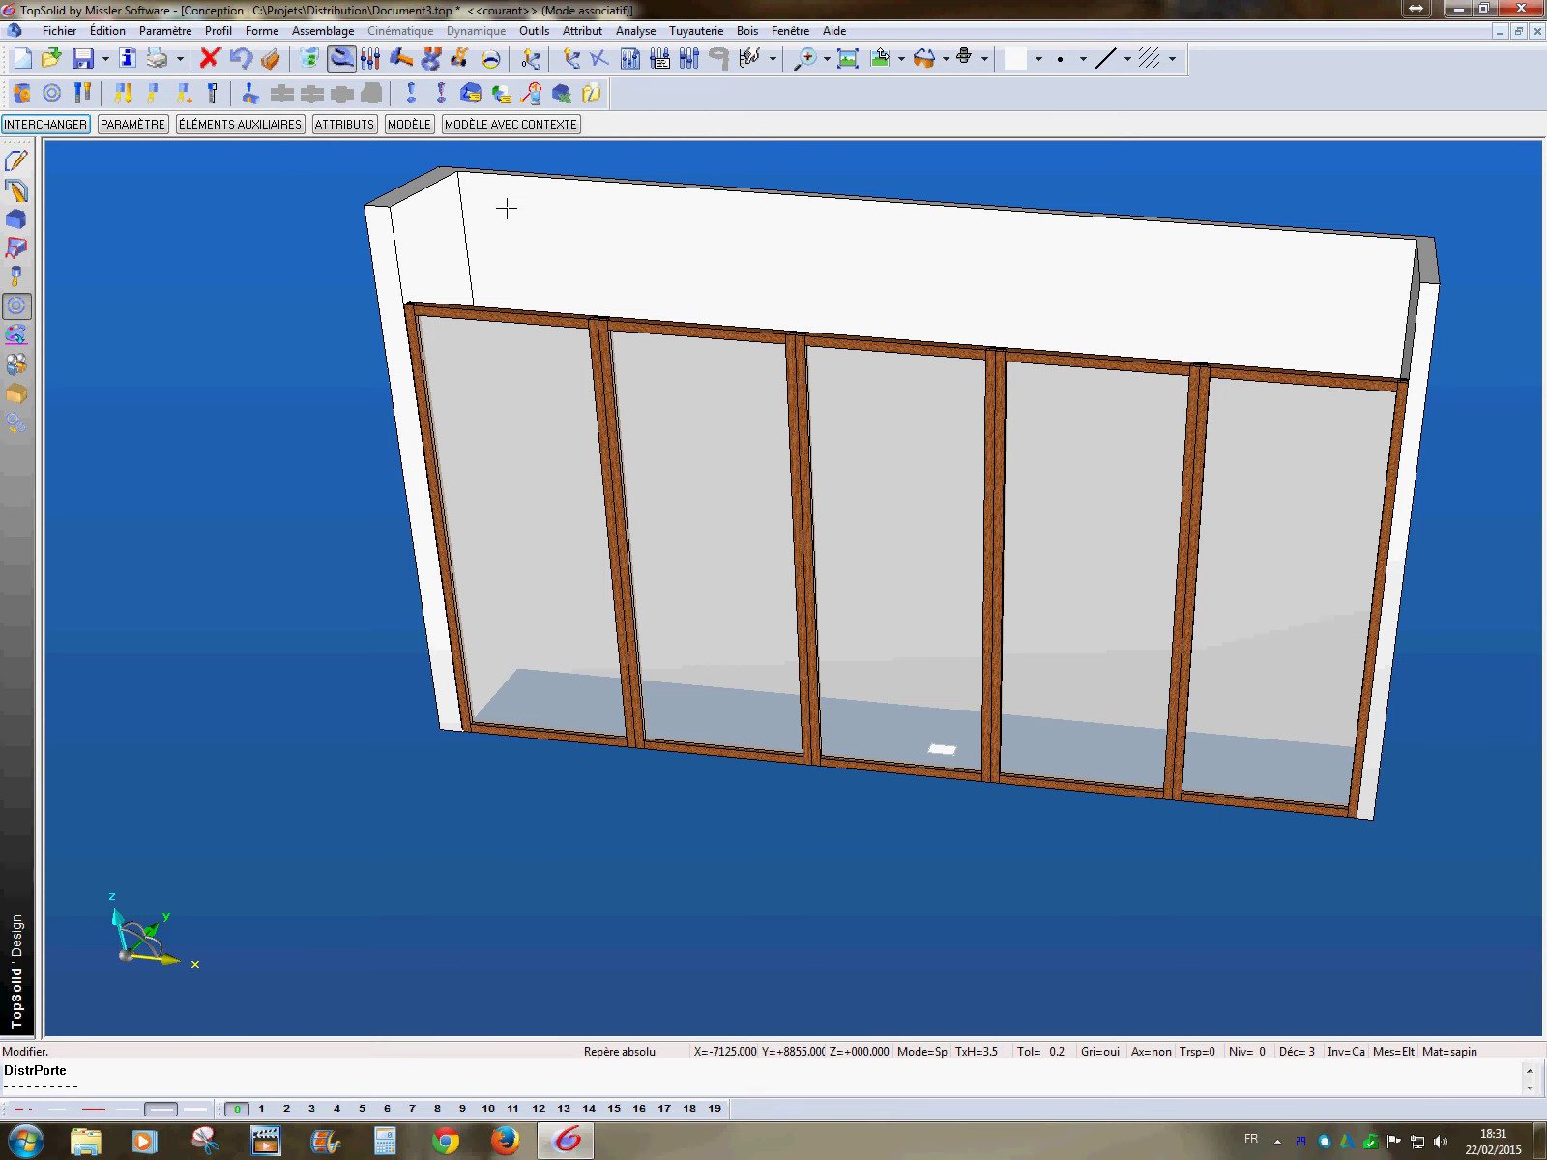
pyautogui.click(29, 125)
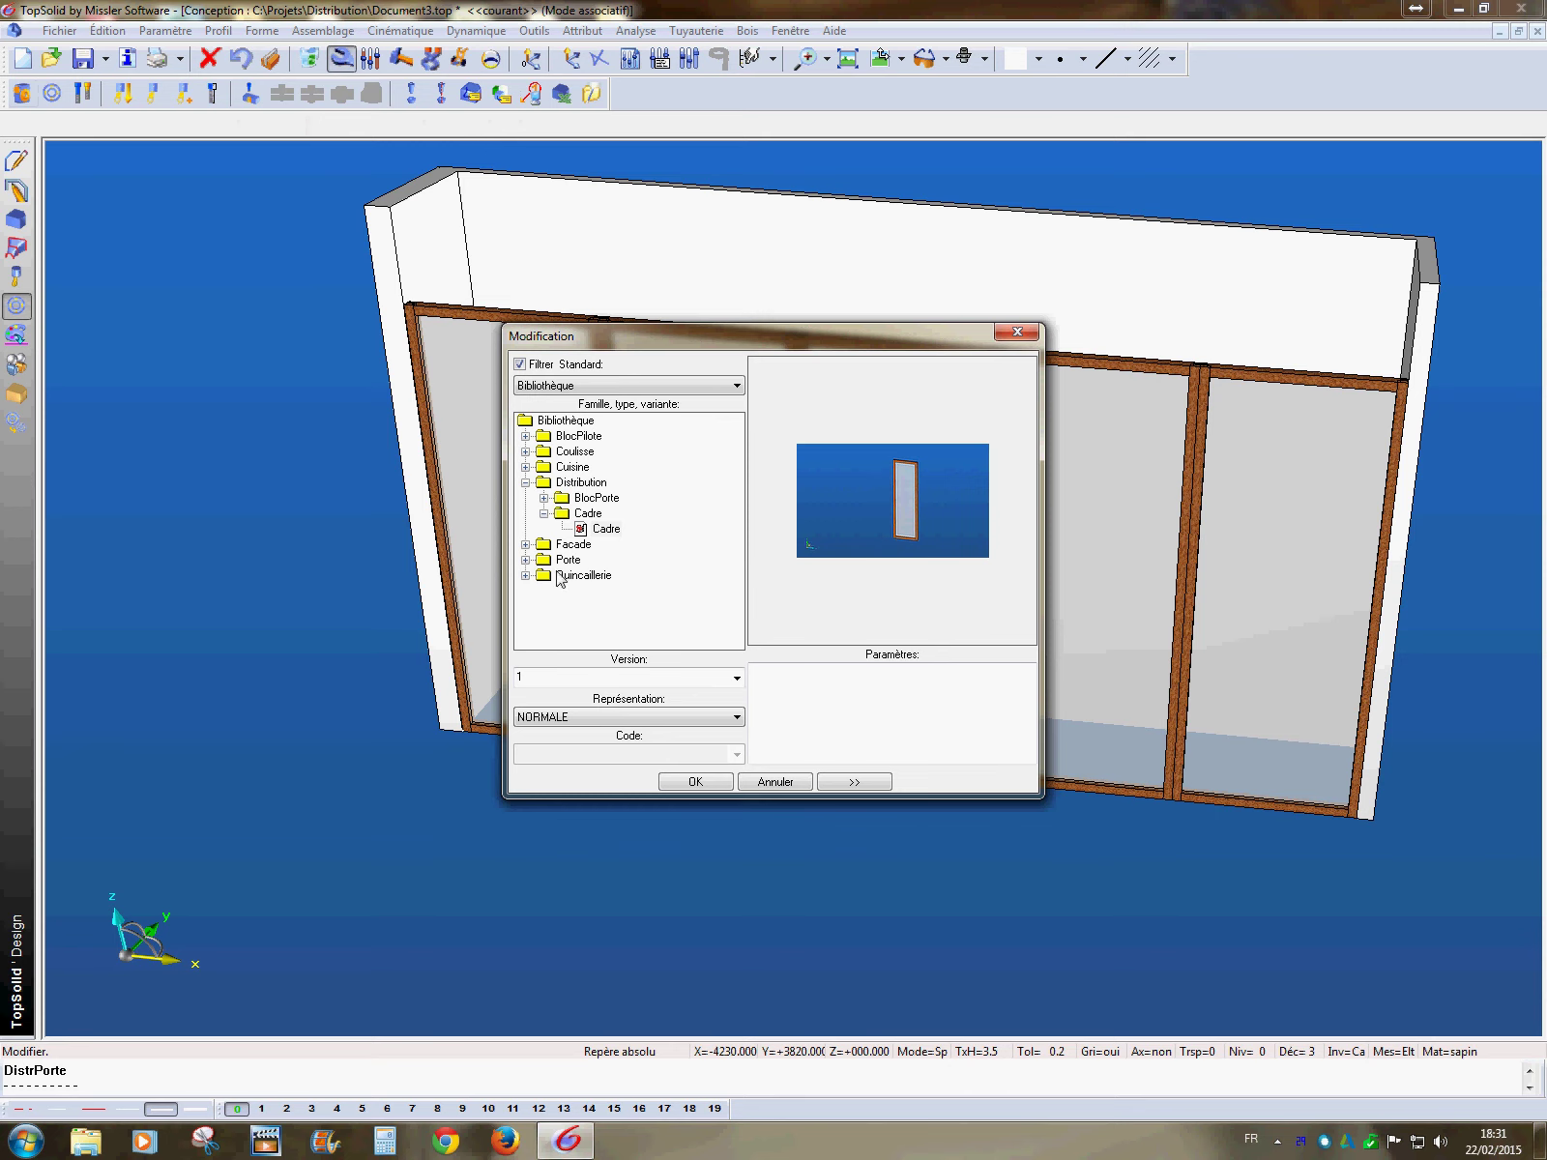
pyautogui.click(545, 498)
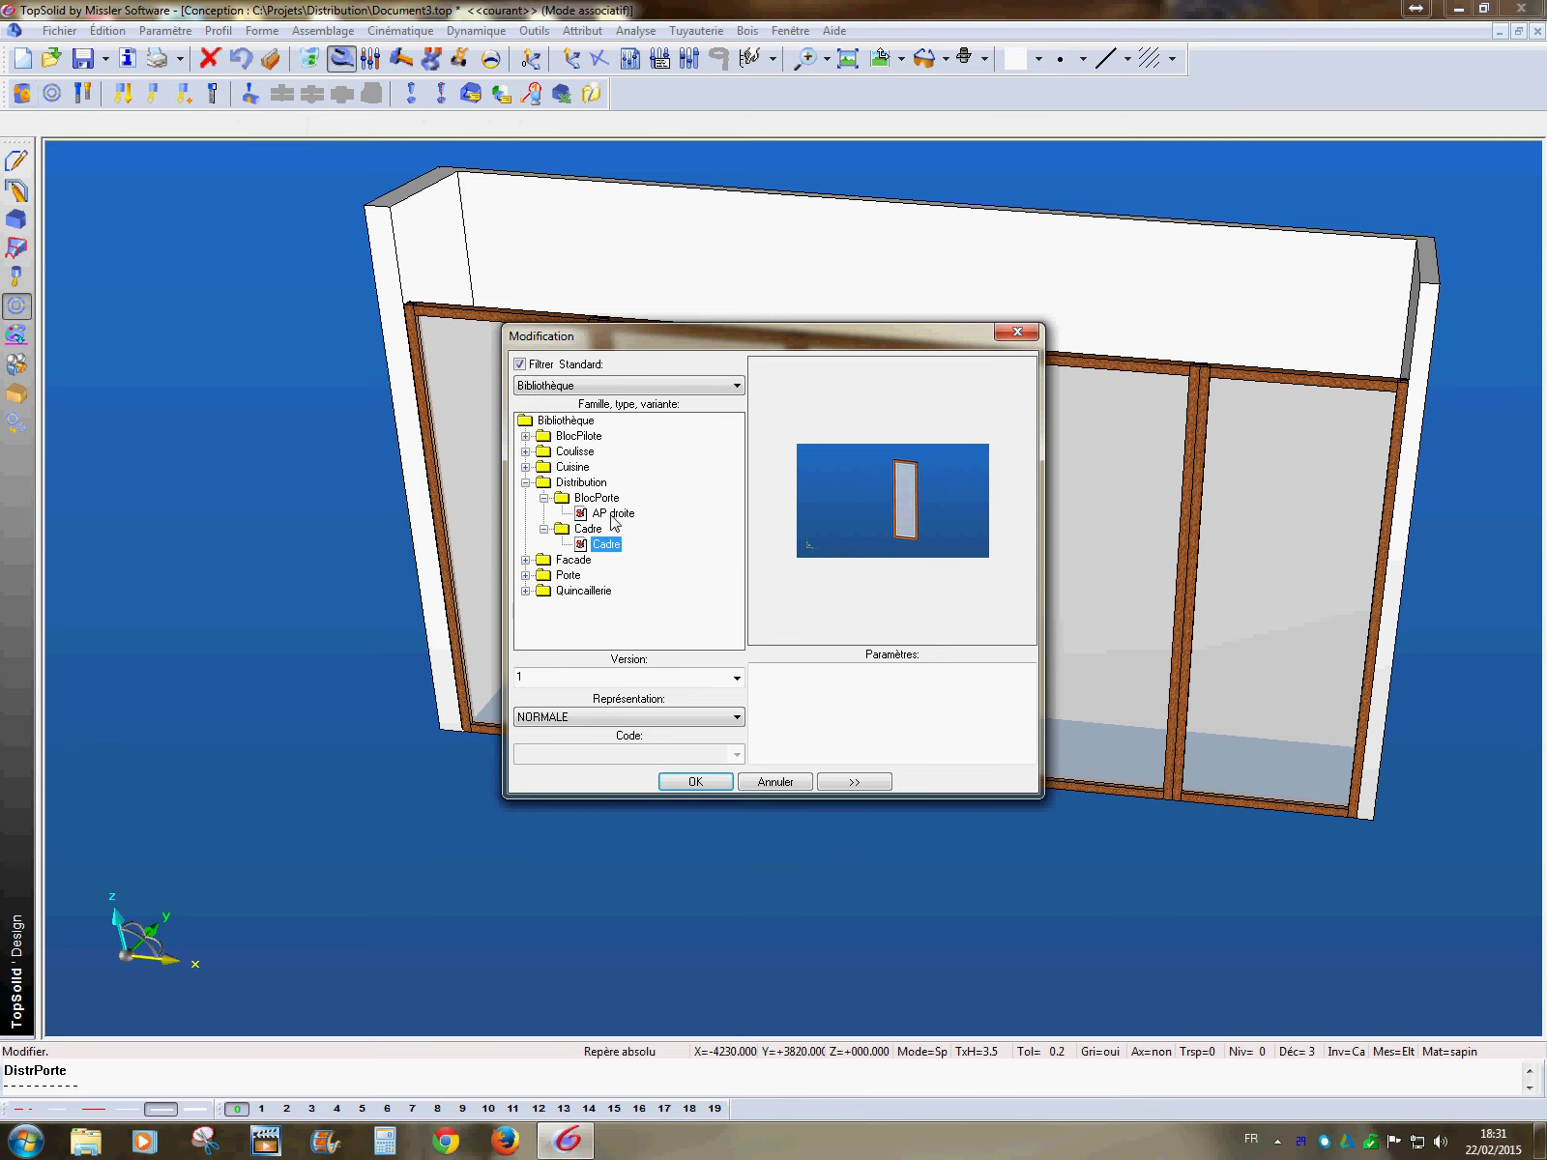
pyautogui.click(613, 513)
pyautogui.click(737, 680)
pyautogui.click(738, 679)
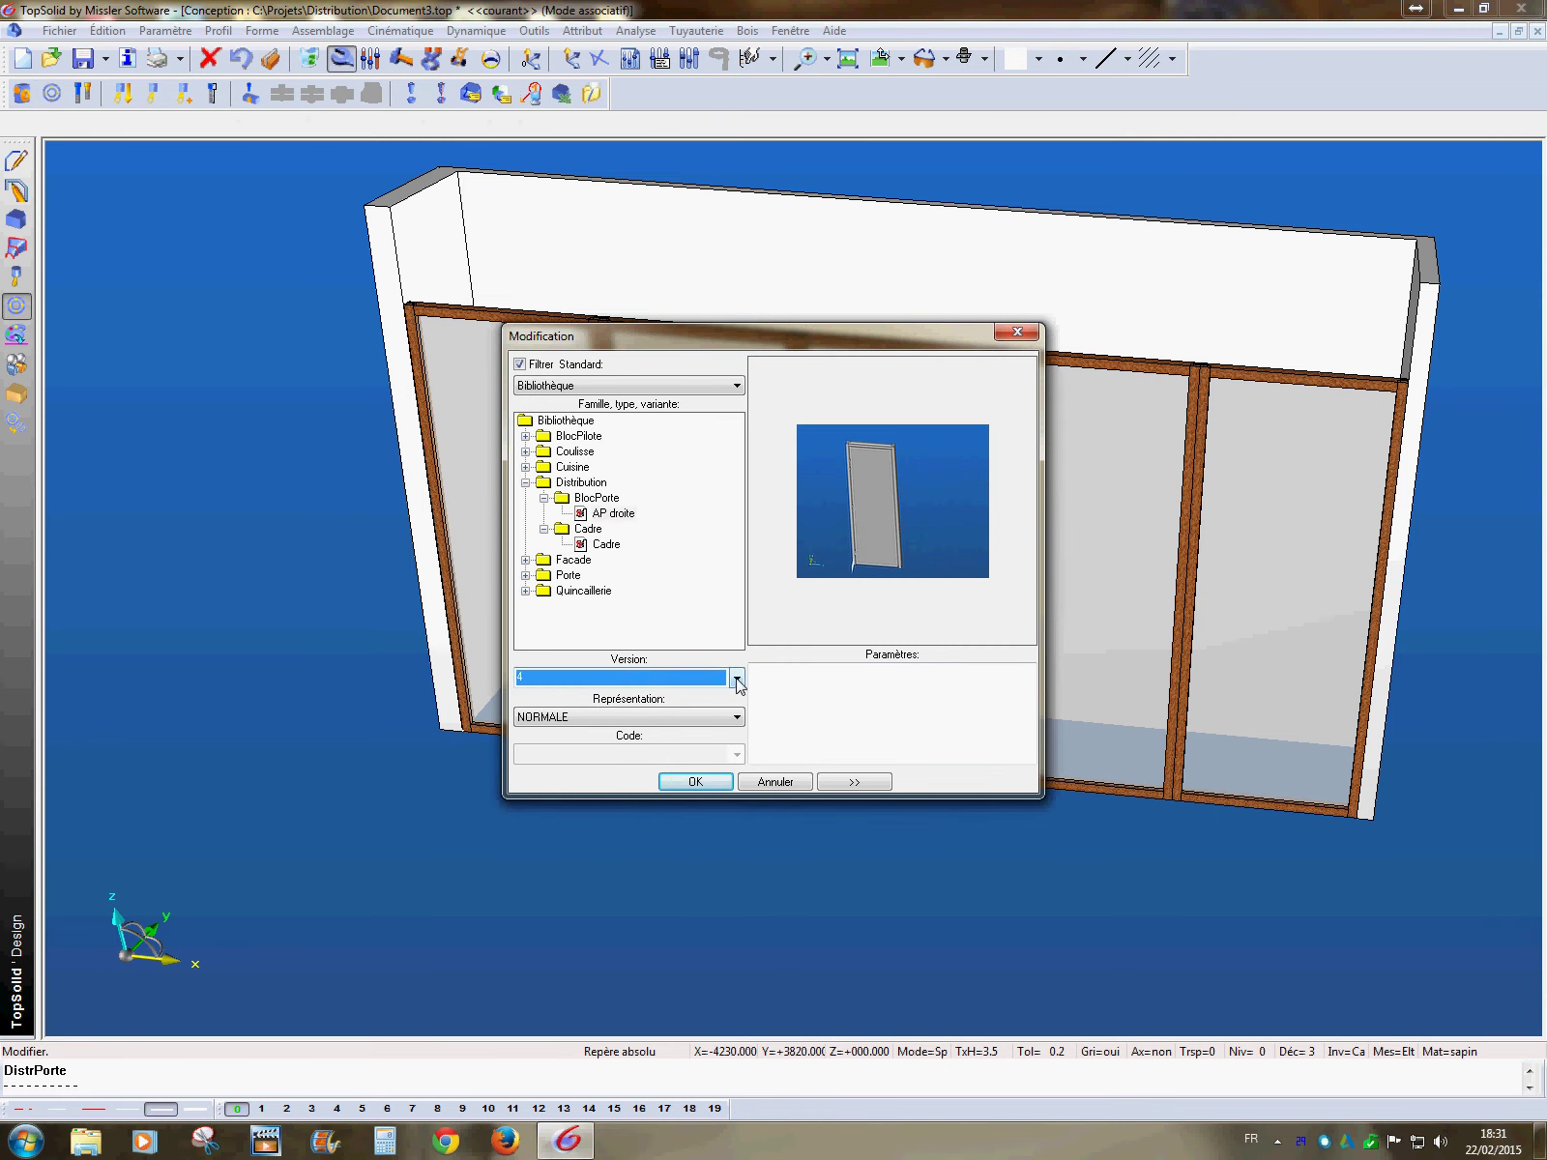
pyautogui.click(711, 784)
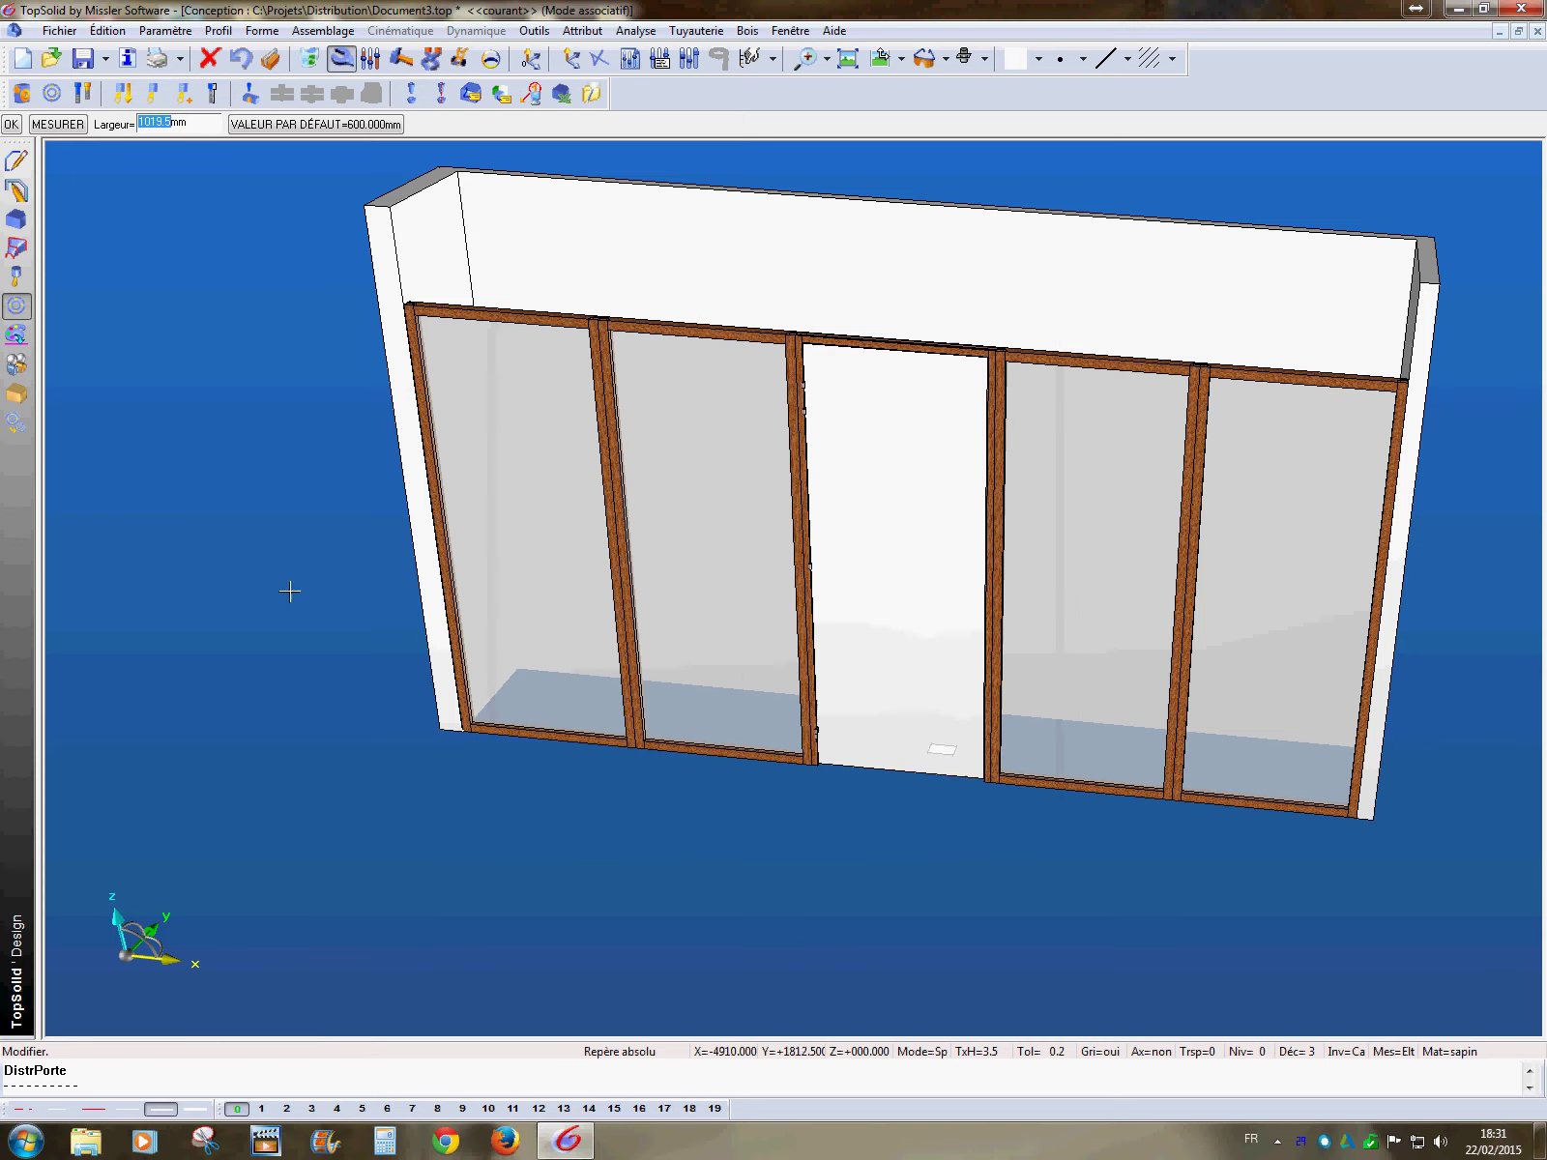
pyautogui.press('Return')
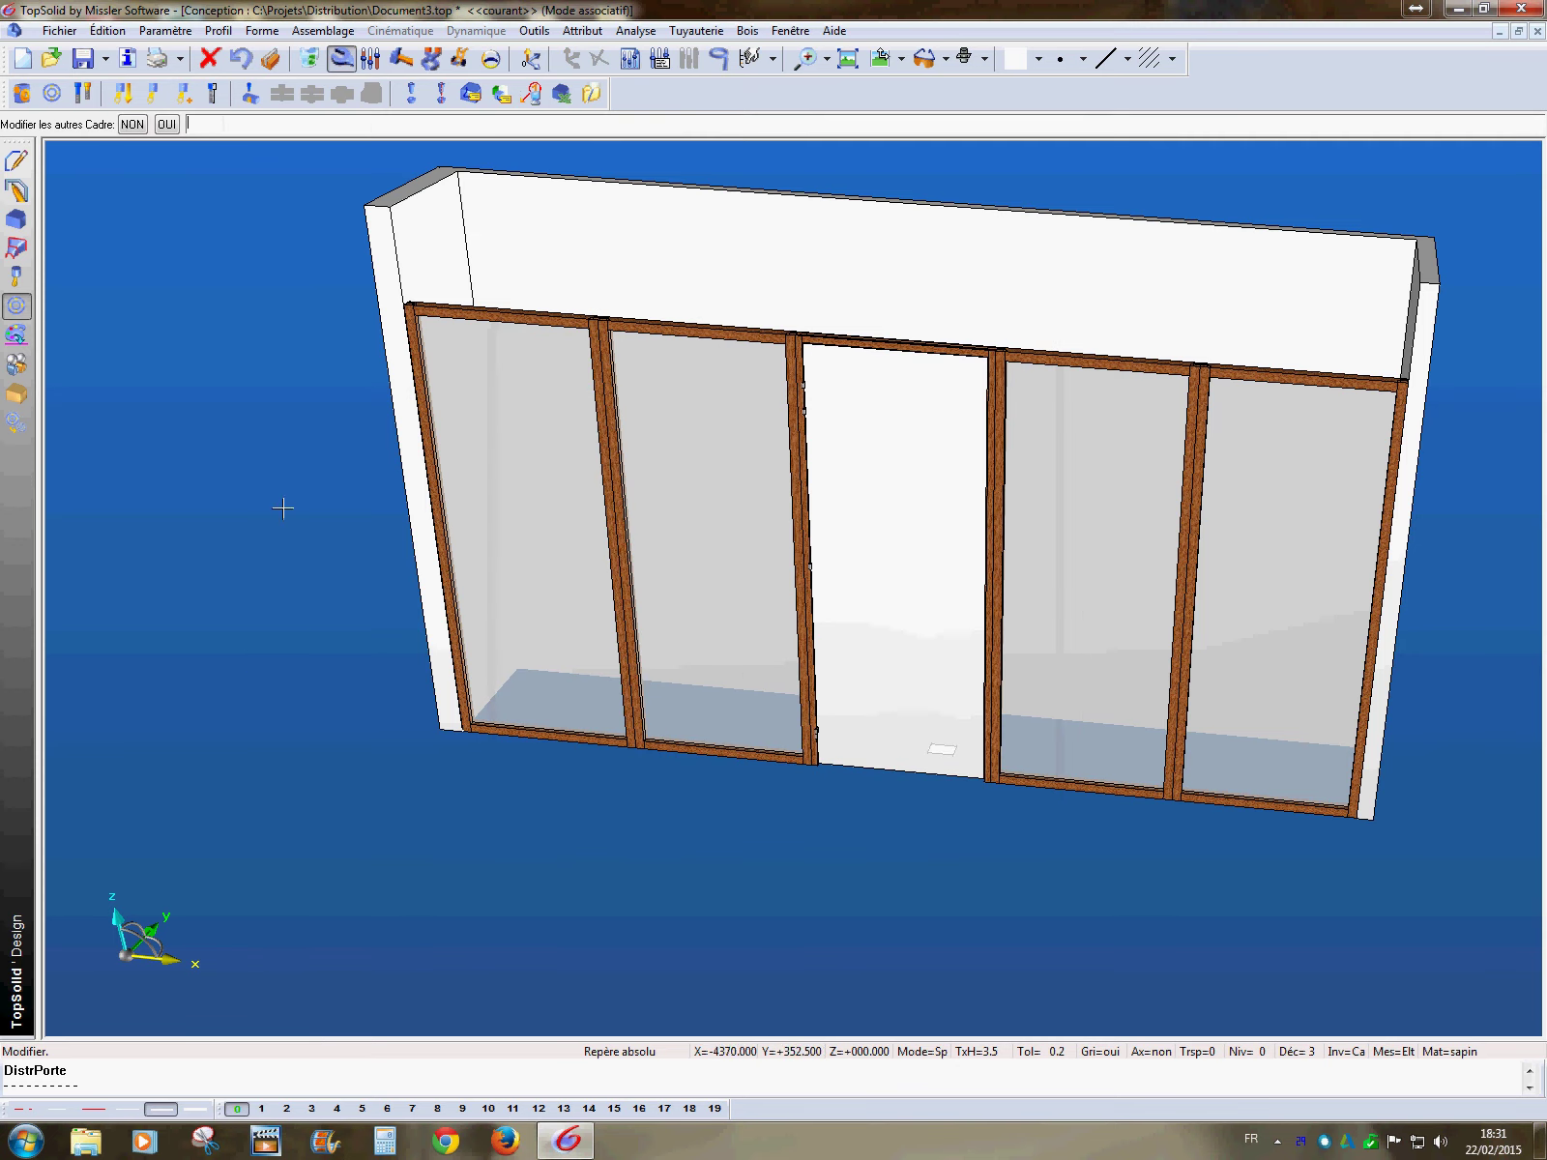
pyautogui.click(129, 124)
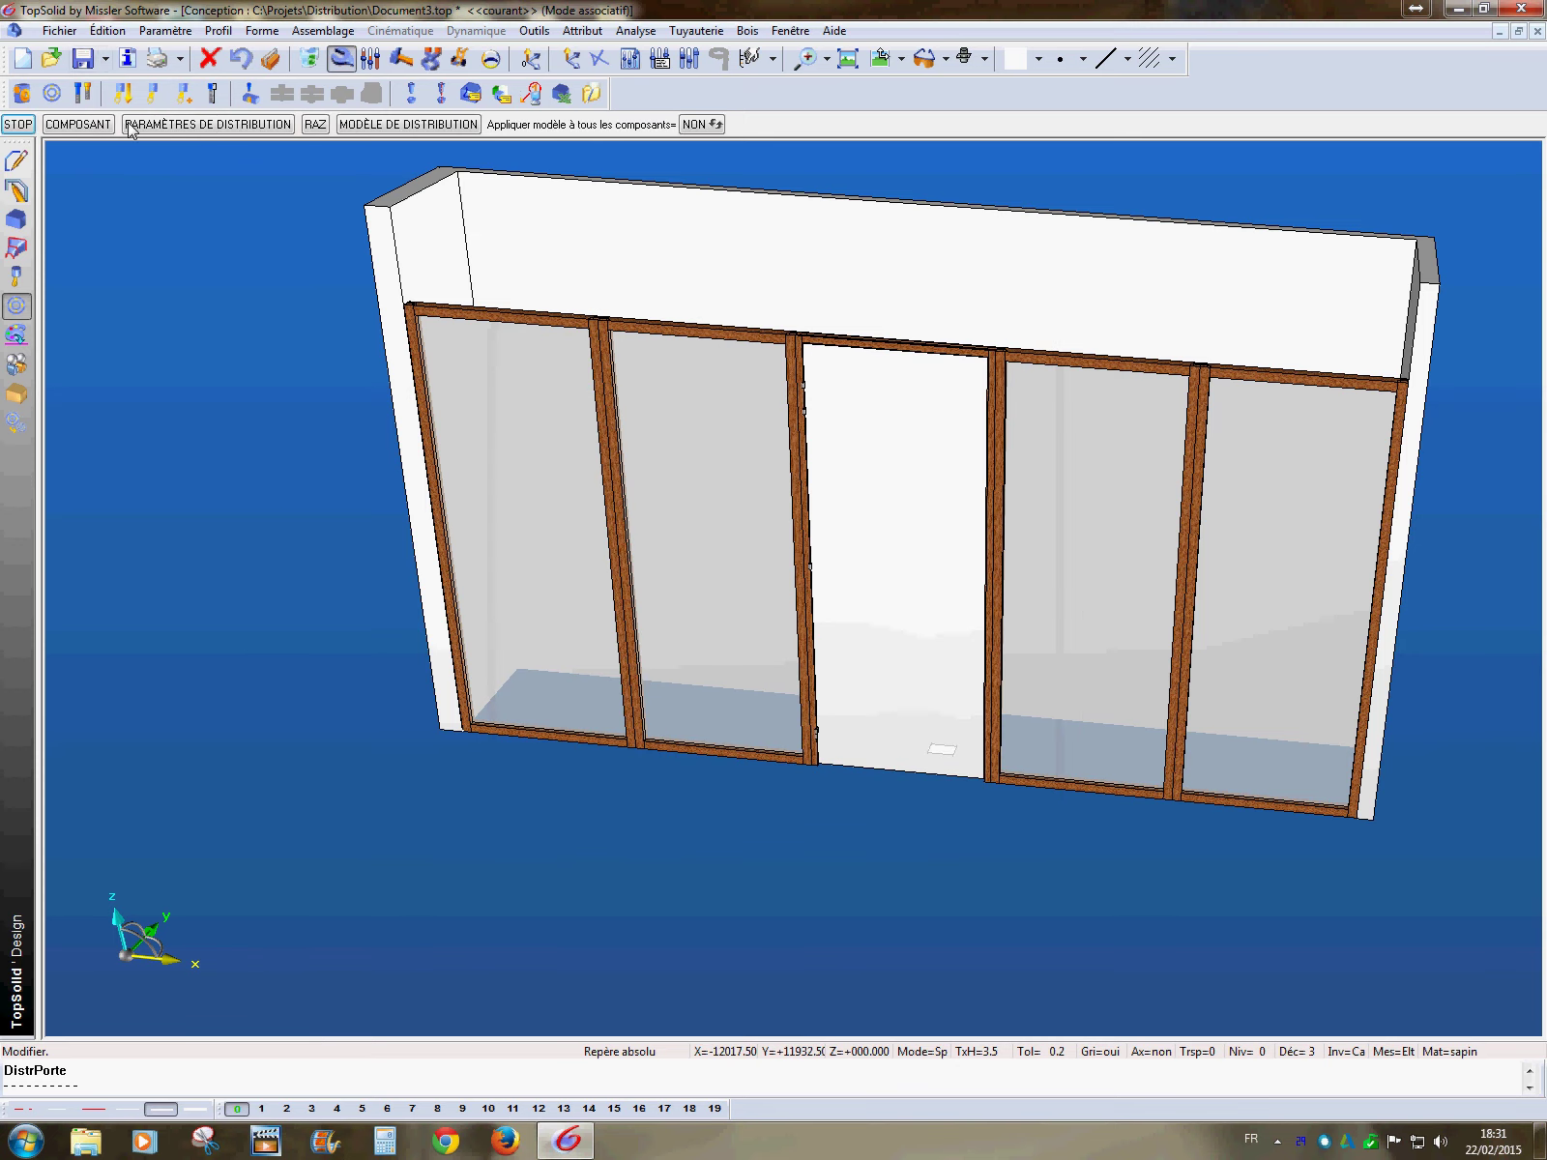
# - Edit the middle door block component to activate its articulation
pyautogui.click(339, 59)
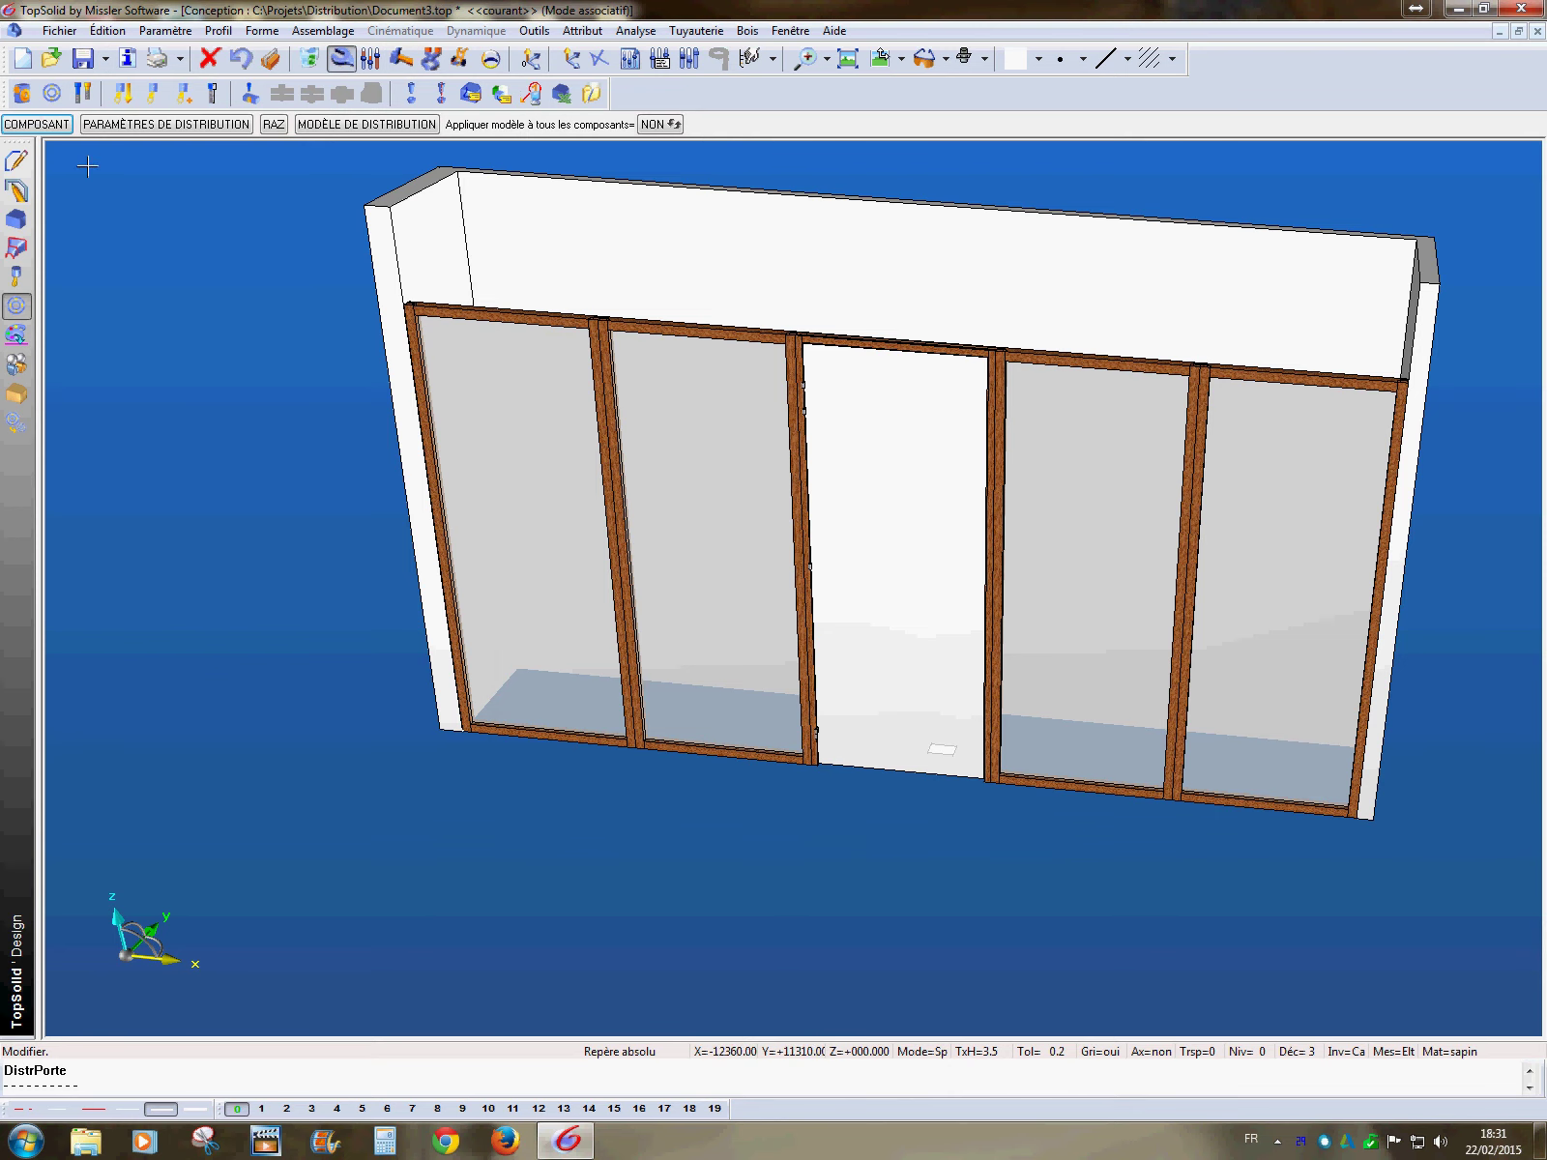
pyautogui.click(56, 125)
pyautogui.click(639, 128)
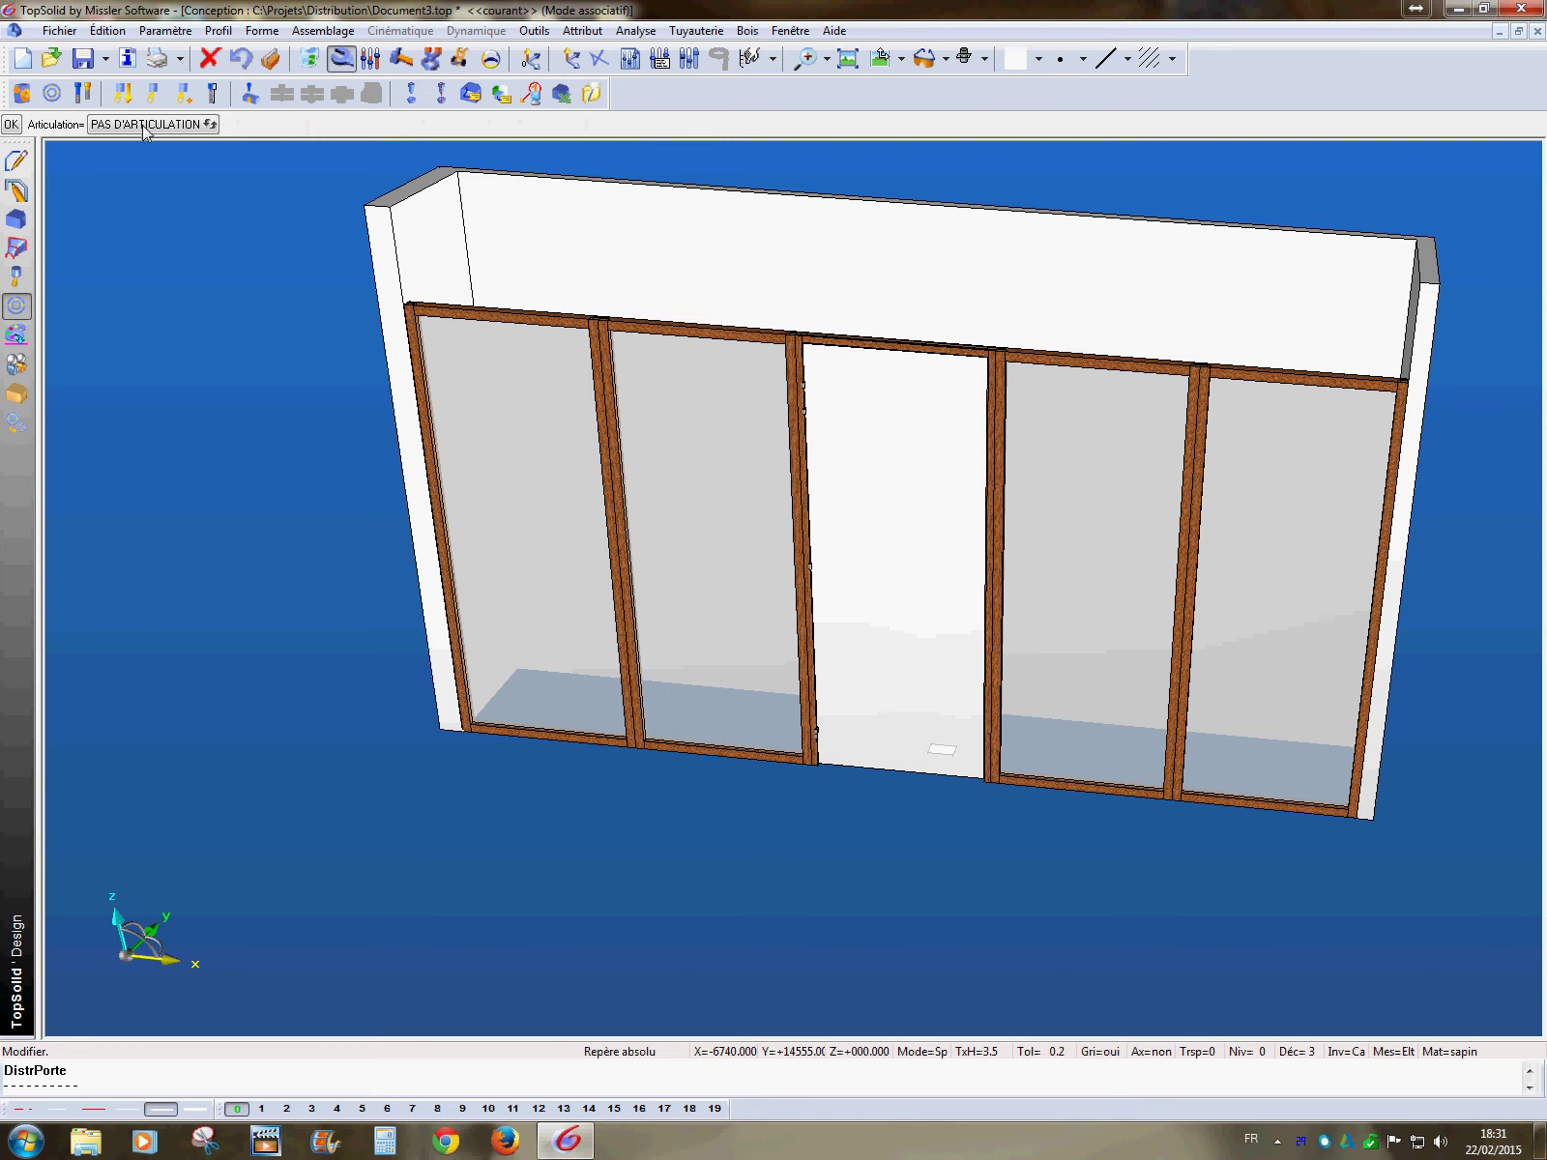
pyautogui.click(11, 125)
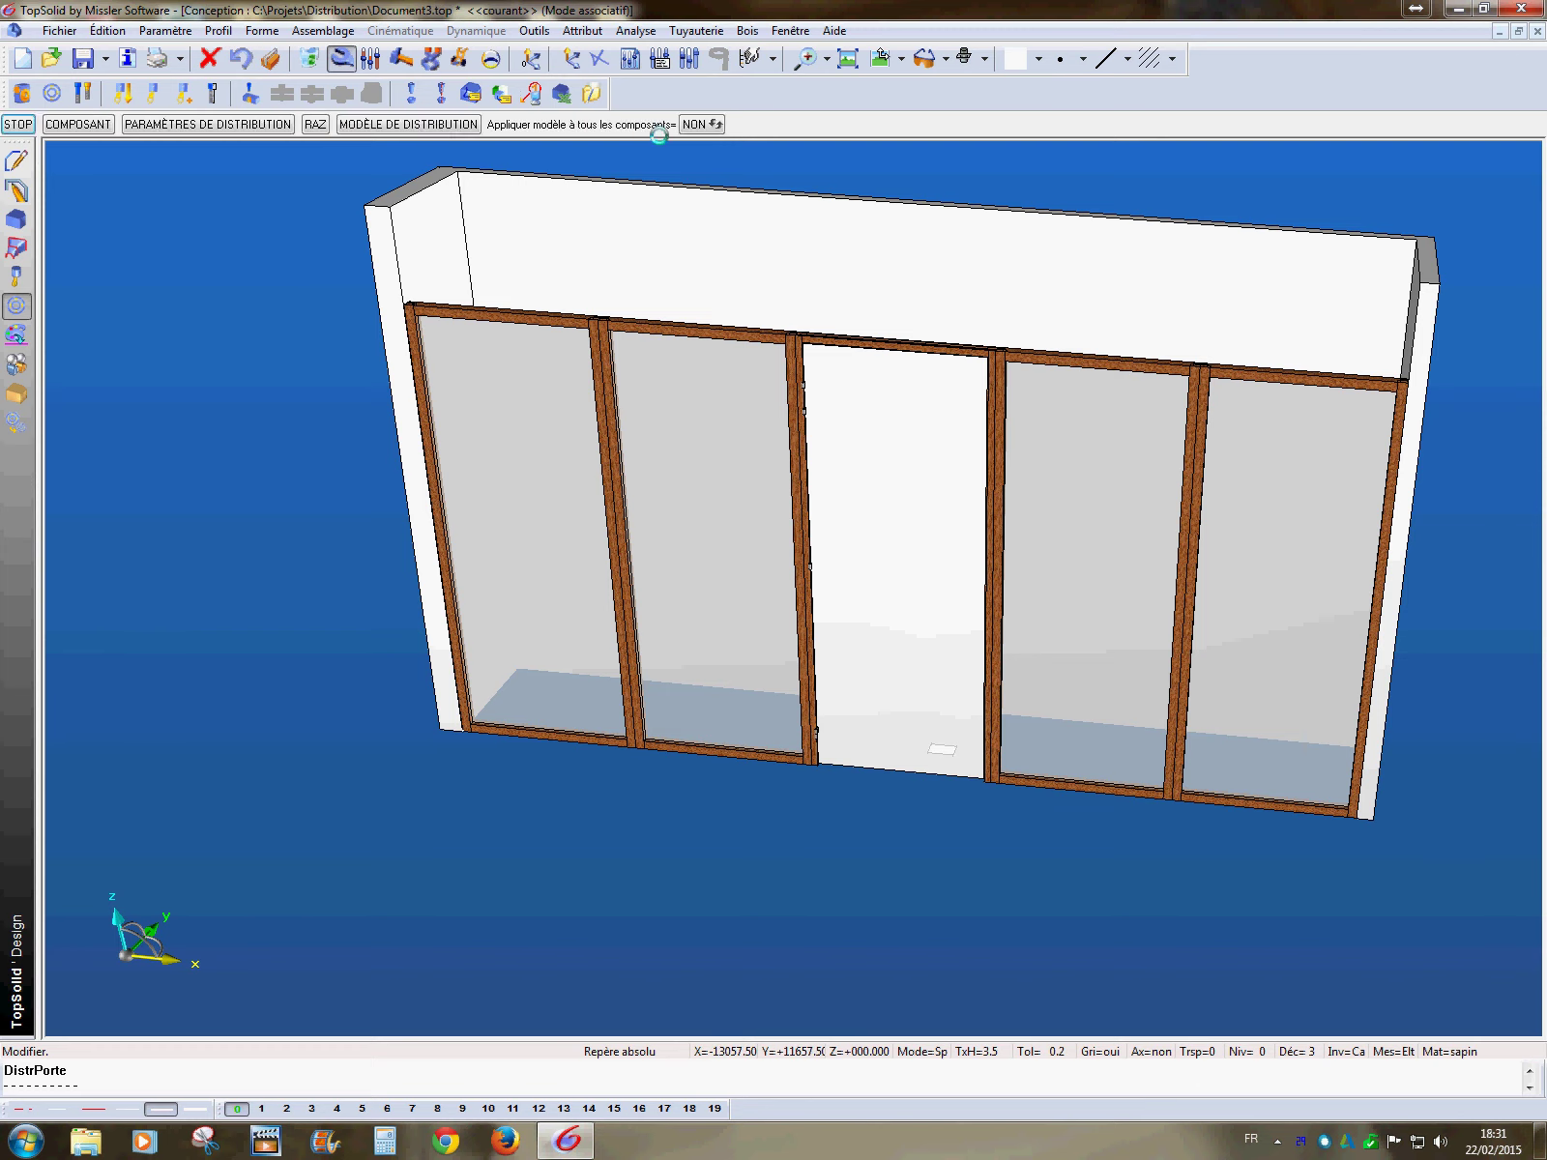
# - Test the opening of the middle door by moving its panel dynamically with Déplacer parents
pyautogui.click(462, 60)
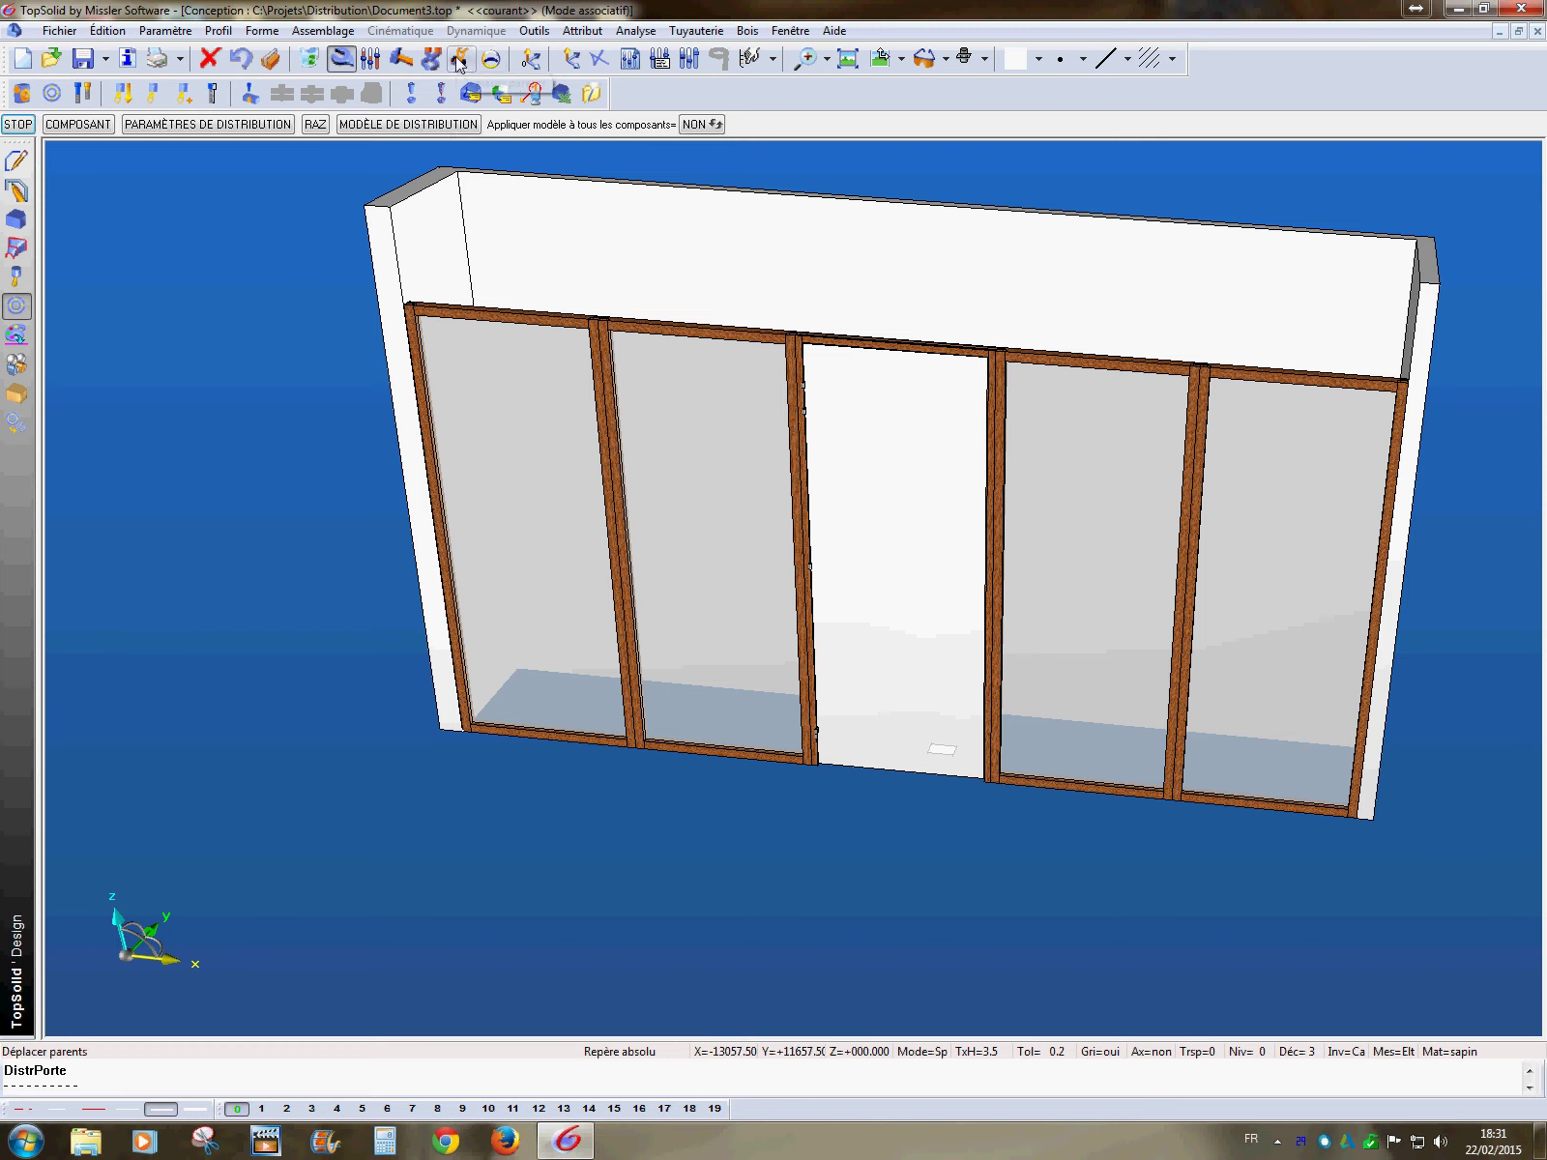
pyautogui.click(895, 668)
pyautogui.click(873, 777)
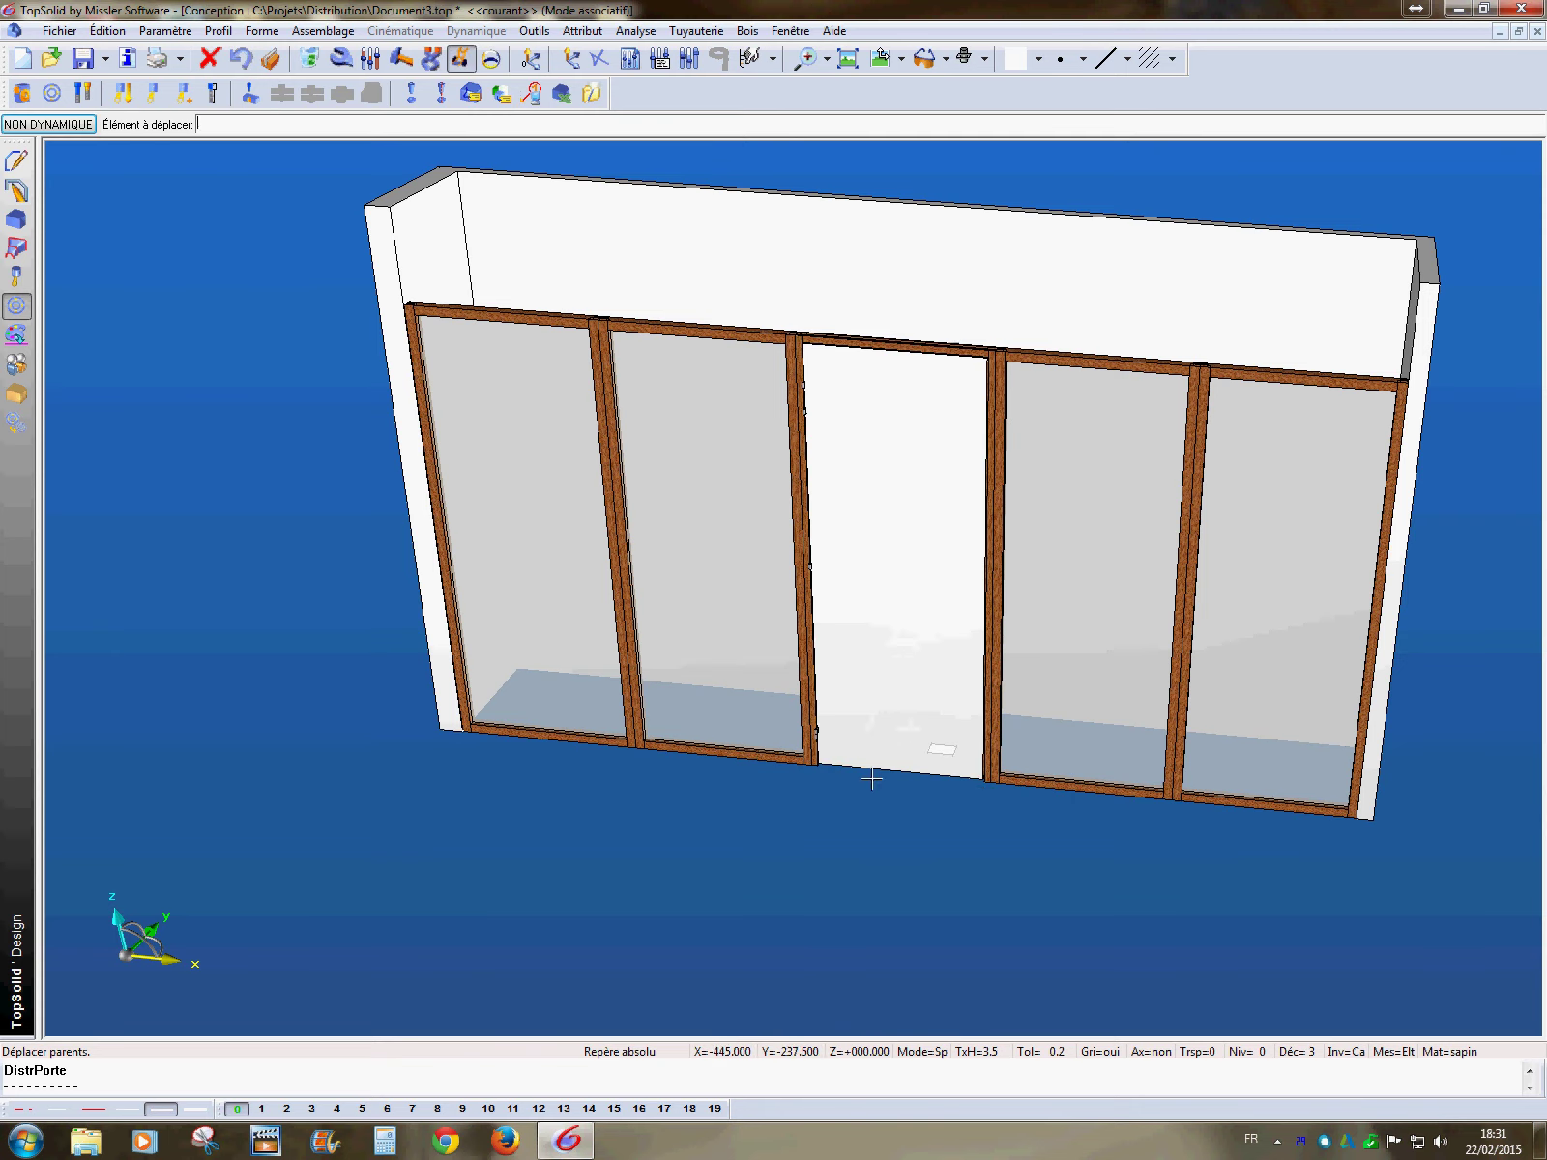
pyautogui.moveTo(900, 951); pyautogui.dragTo(860, 971, button='middle')
pyautogui.scroll(-1, 881, 816)
pyautogui.scroll(1, 881, 817)
# - Open the middle door block's model document and display its set of articulation configurations in the tree
pyautogui.click(341, 58)
pyautogui.click(898, 600)
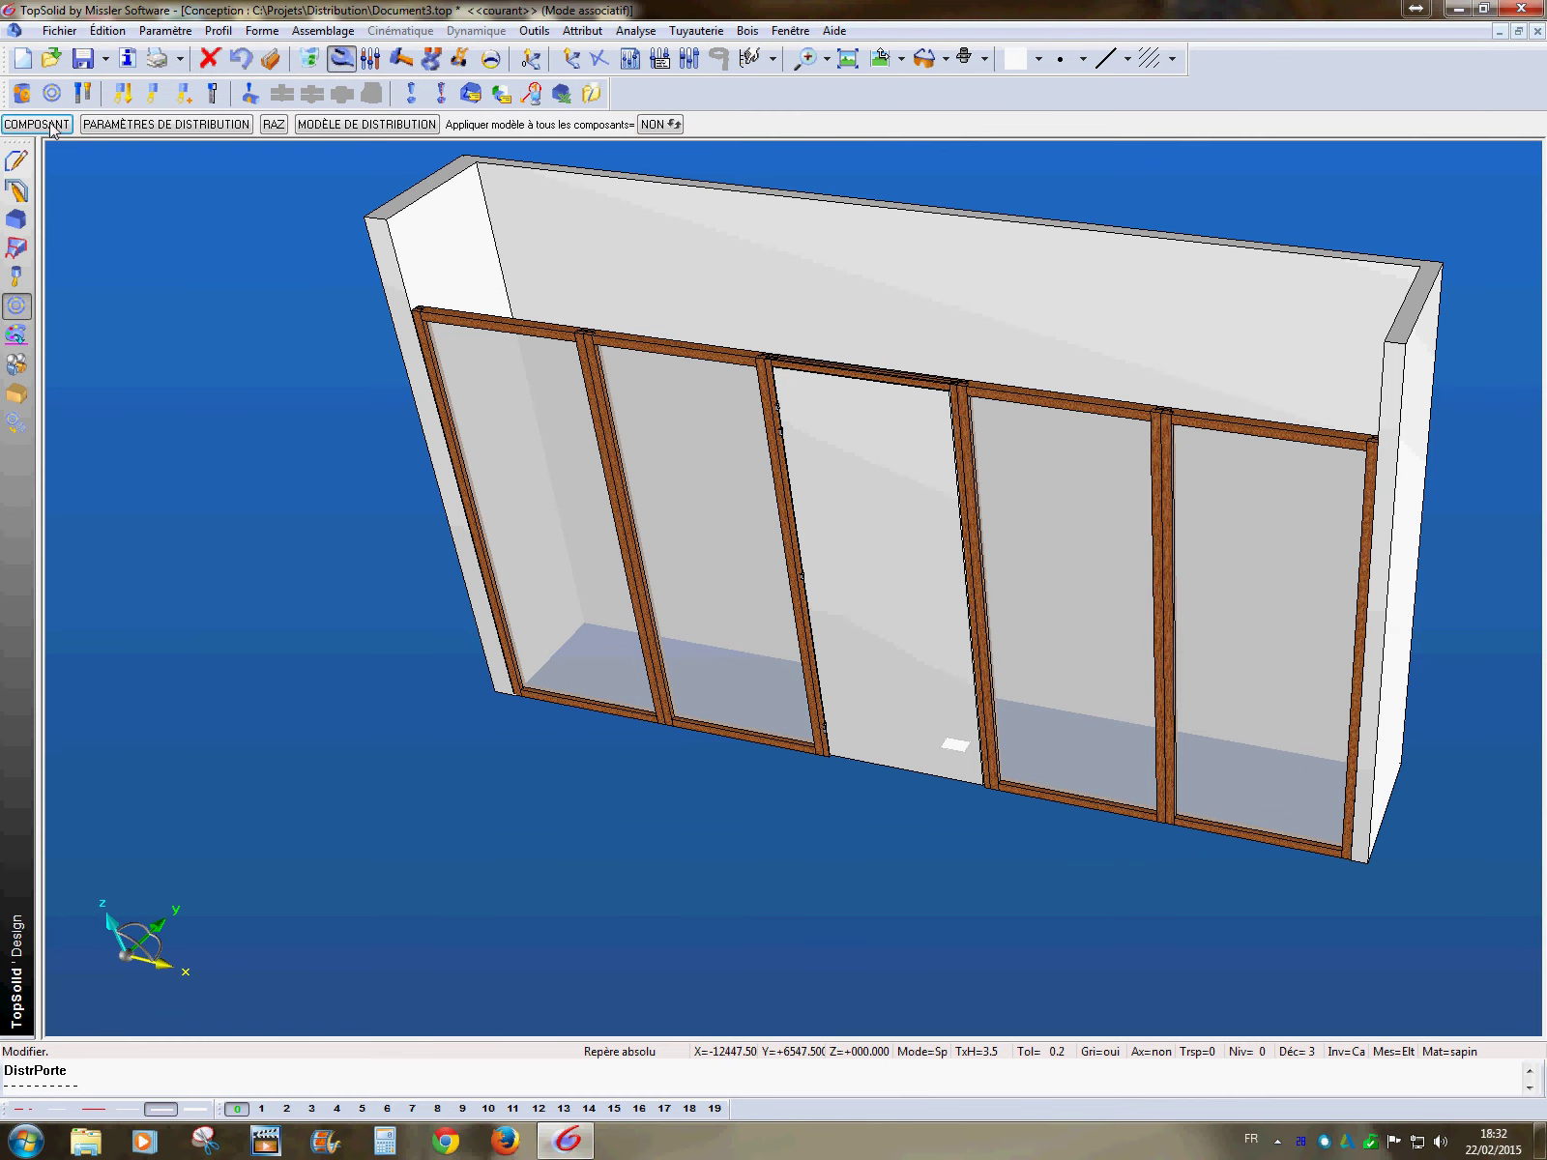
pyautogui.click(51, 126)
pyautogui.click(409, 125)
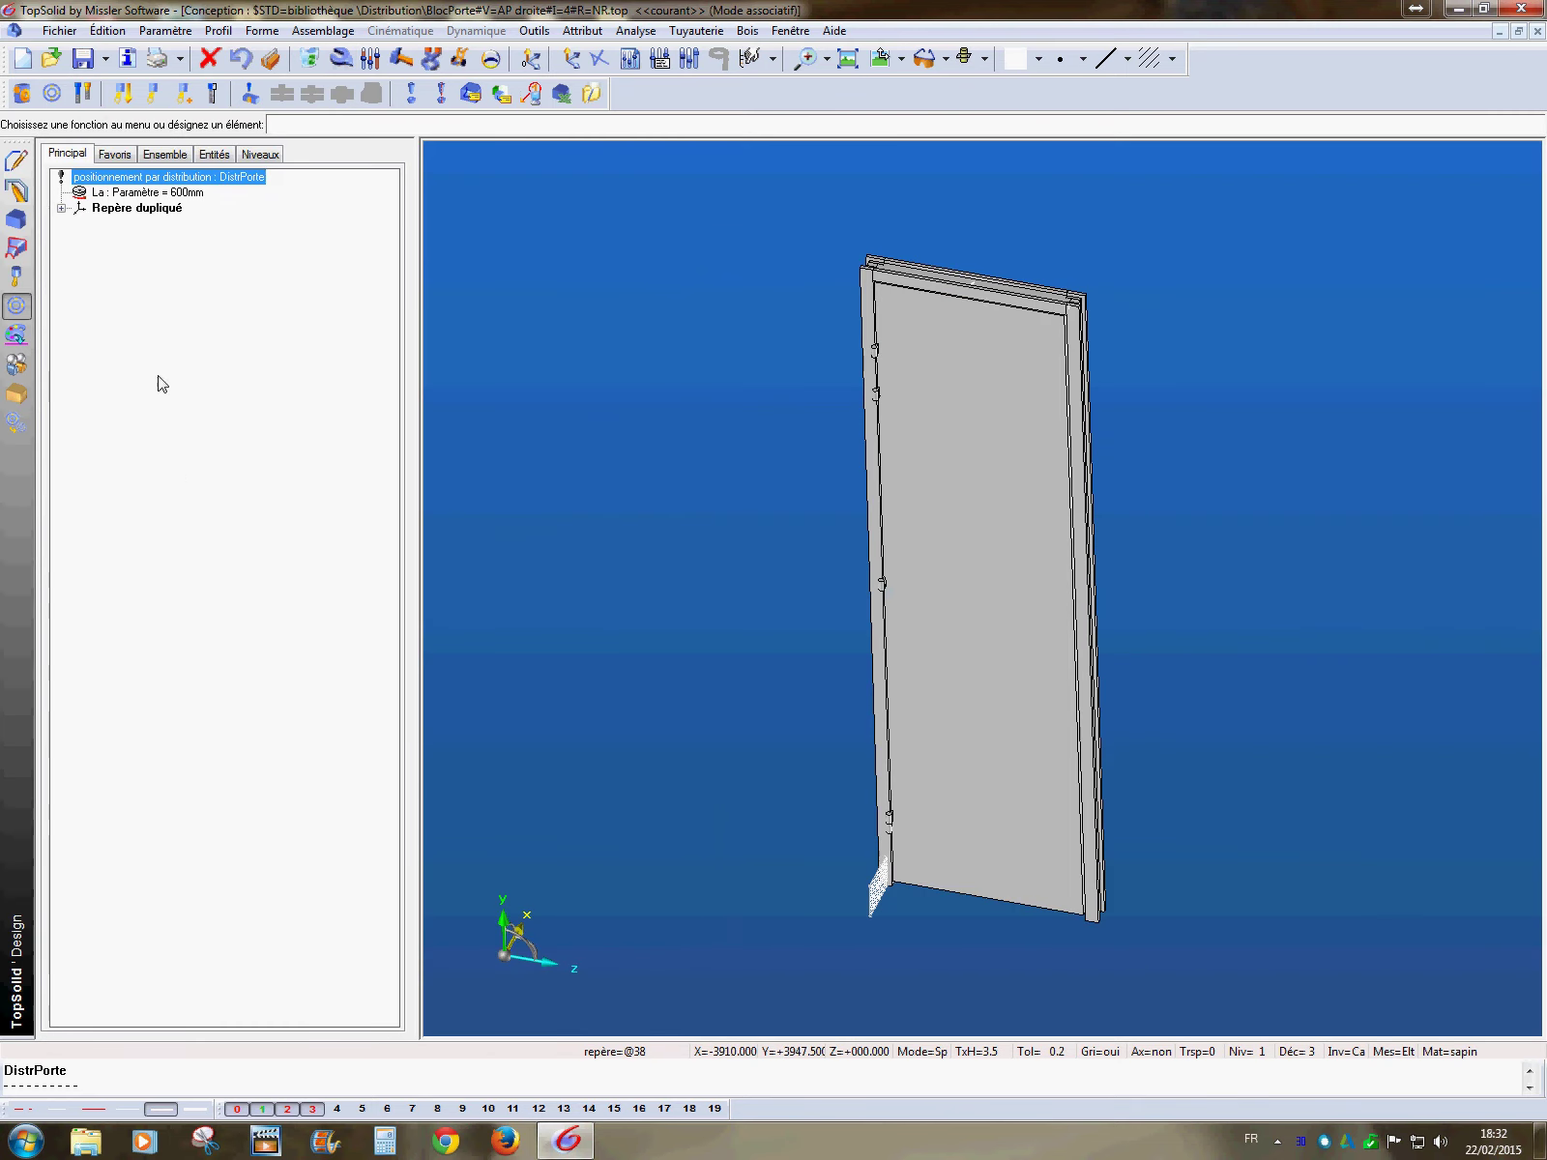
pyautogui.rightClick(160, 384)
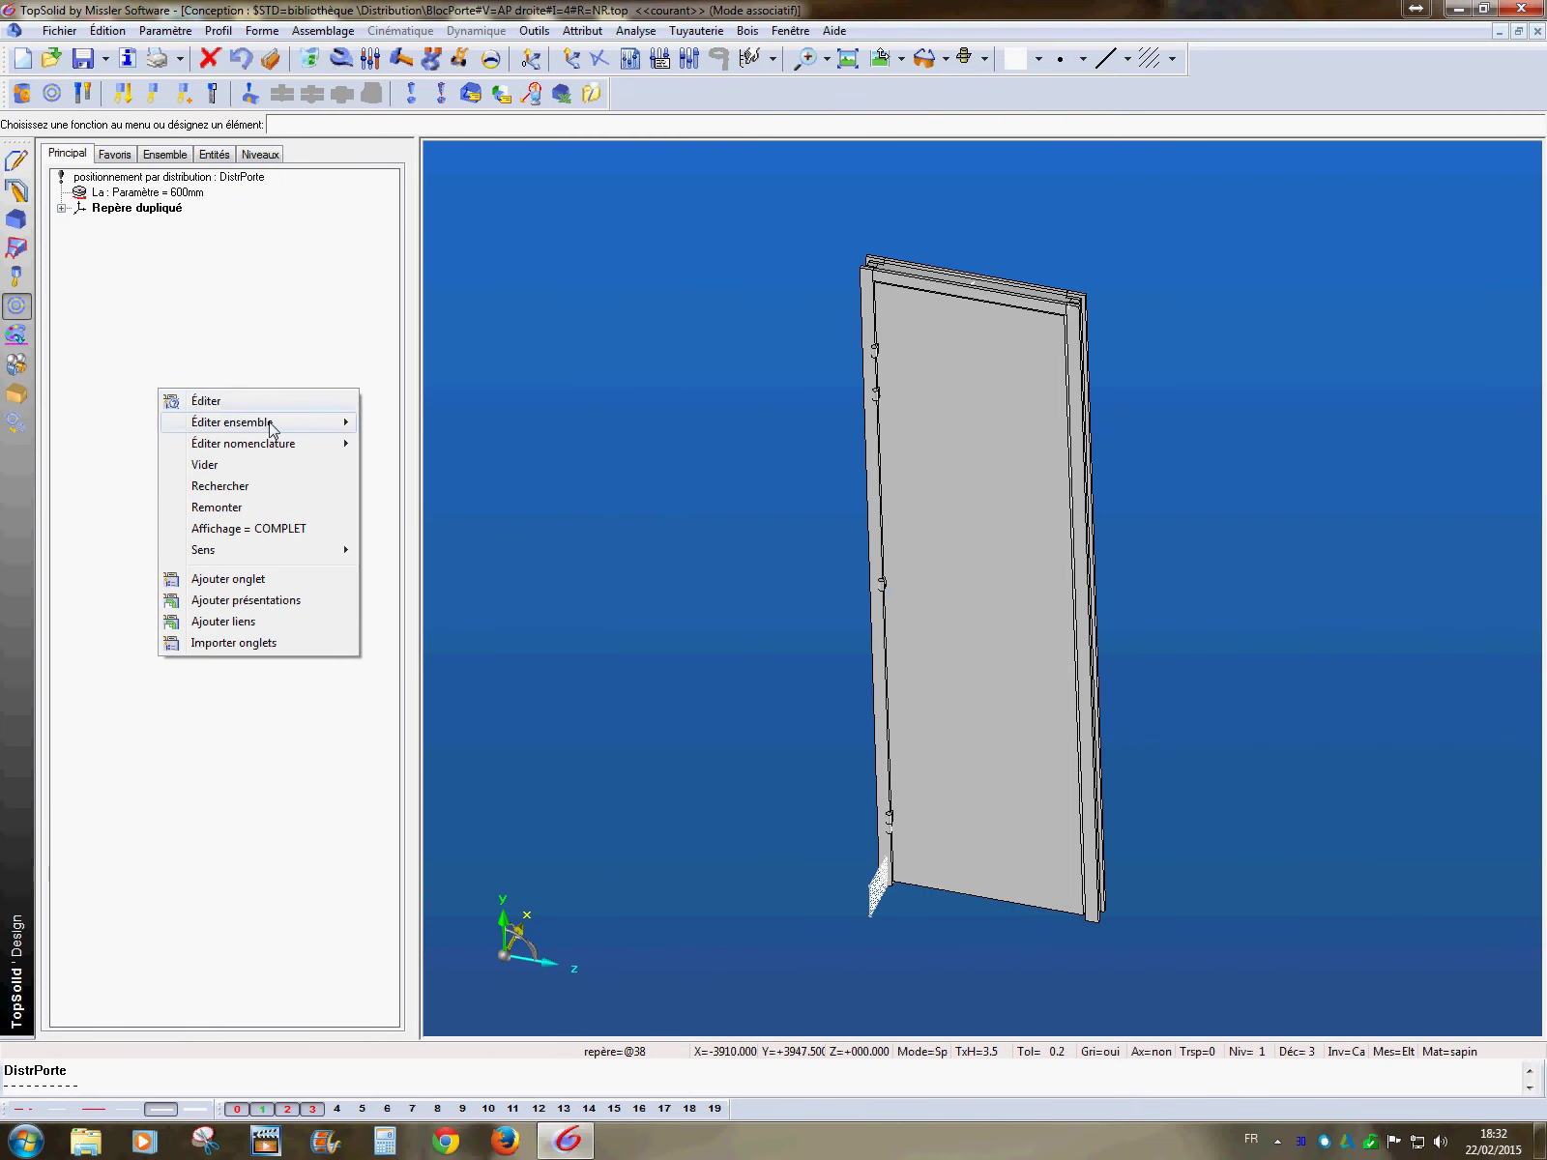
pyautogui.moveTo(340, 423)
pyautogui.click(527, 508)
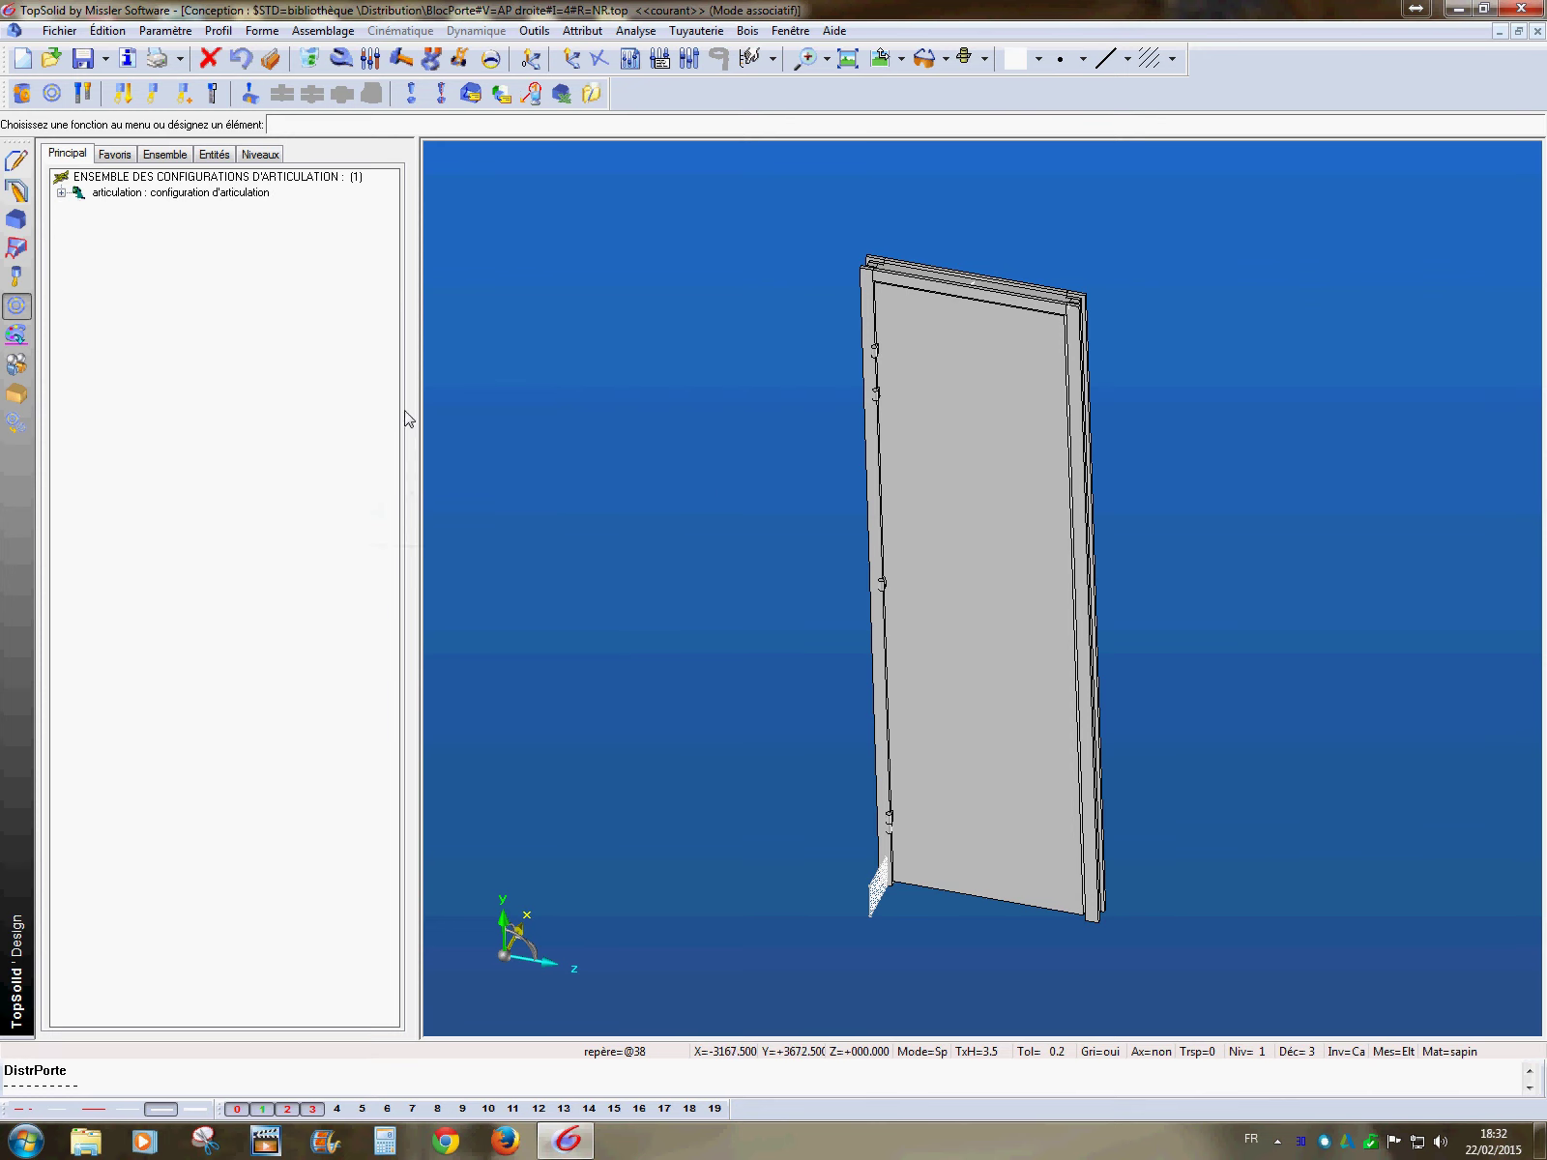
# - Turn the manual Point sur plan articulation into a stop (Butée) without reversing its direction, and save and close the door block model
pyautogui.click(60, 194)
pyautogui.click(81, 332)
pyautogui.click(155, 347)
pyautogui.rightClick(186, 347)
pyautogui.click(249, 396)
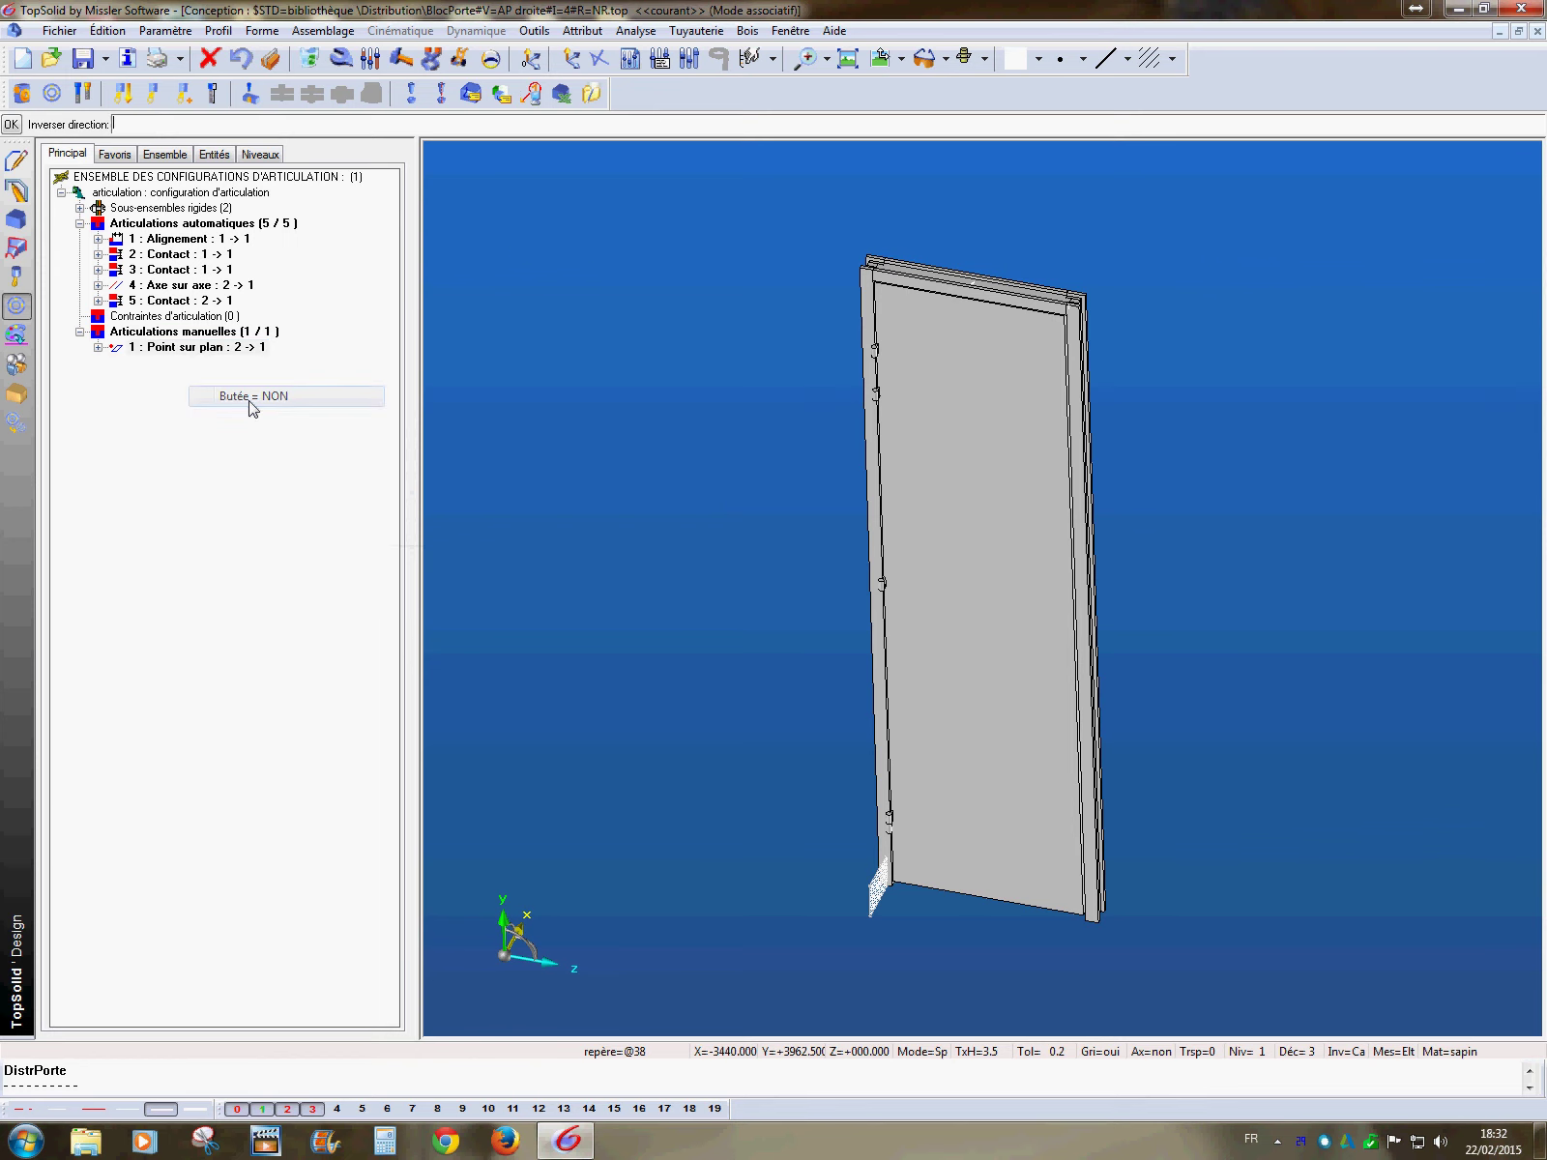
pyautogui.middleClick(666, 434)
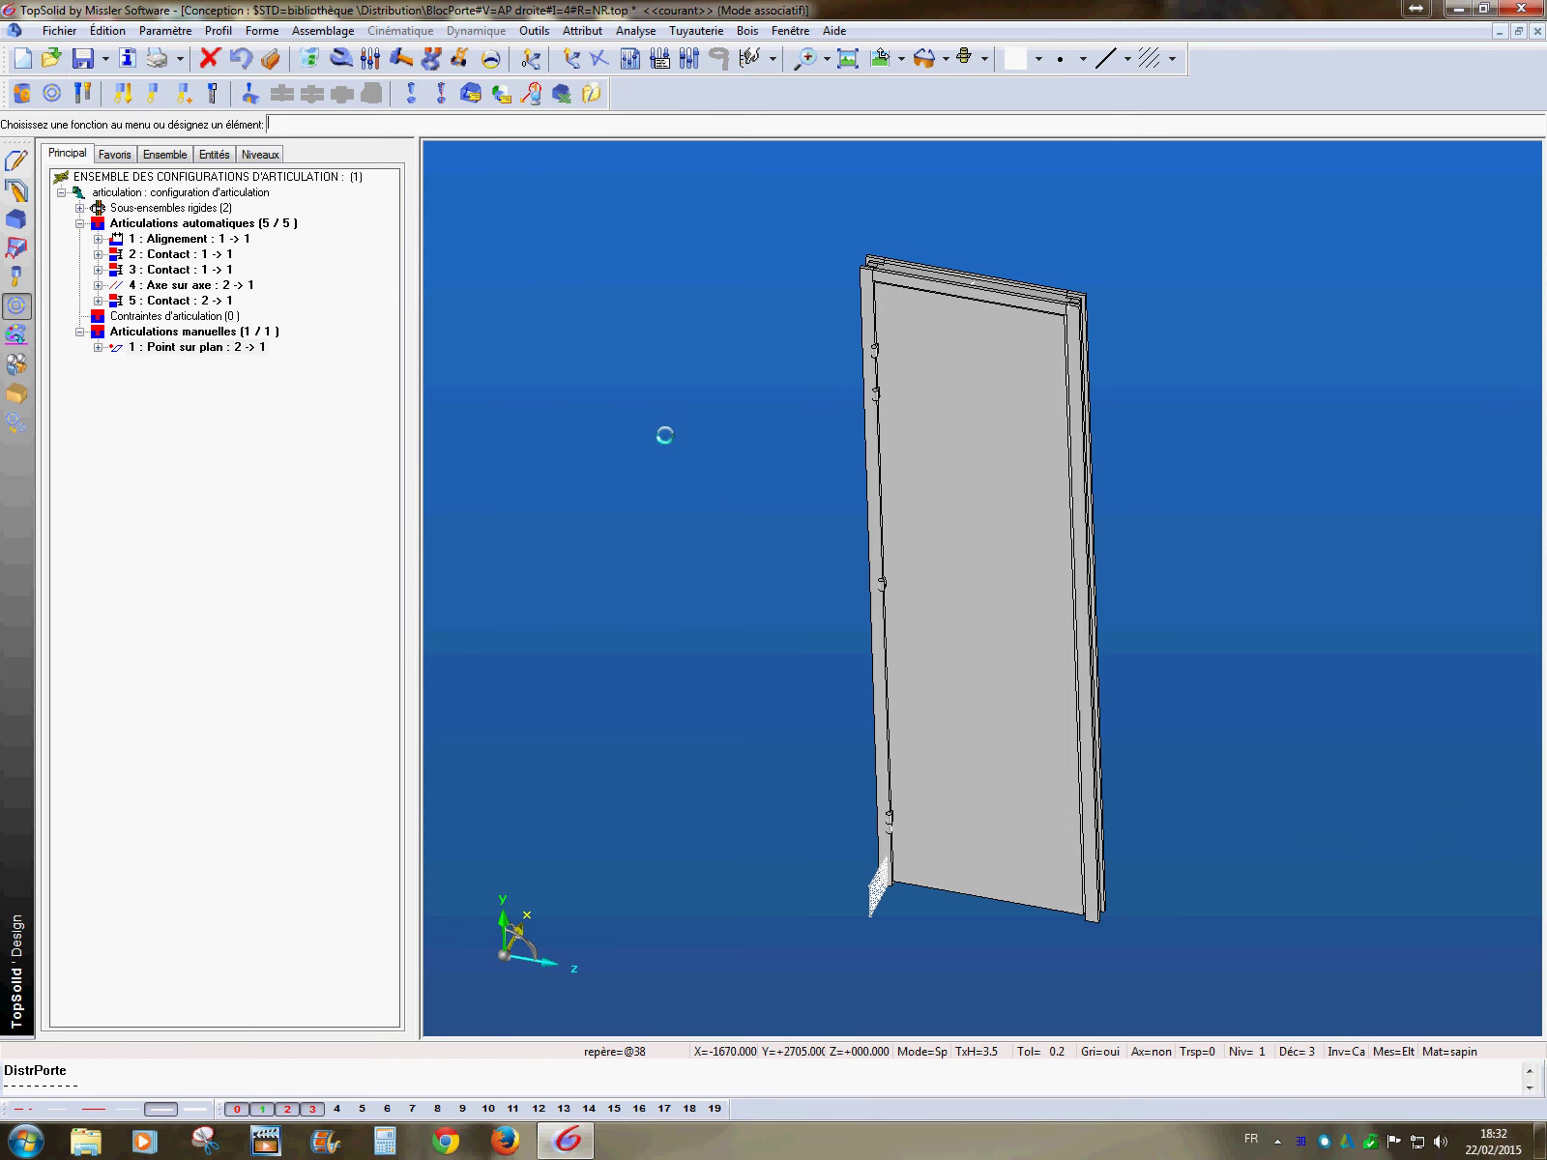
pyautogui.click(82, 58)
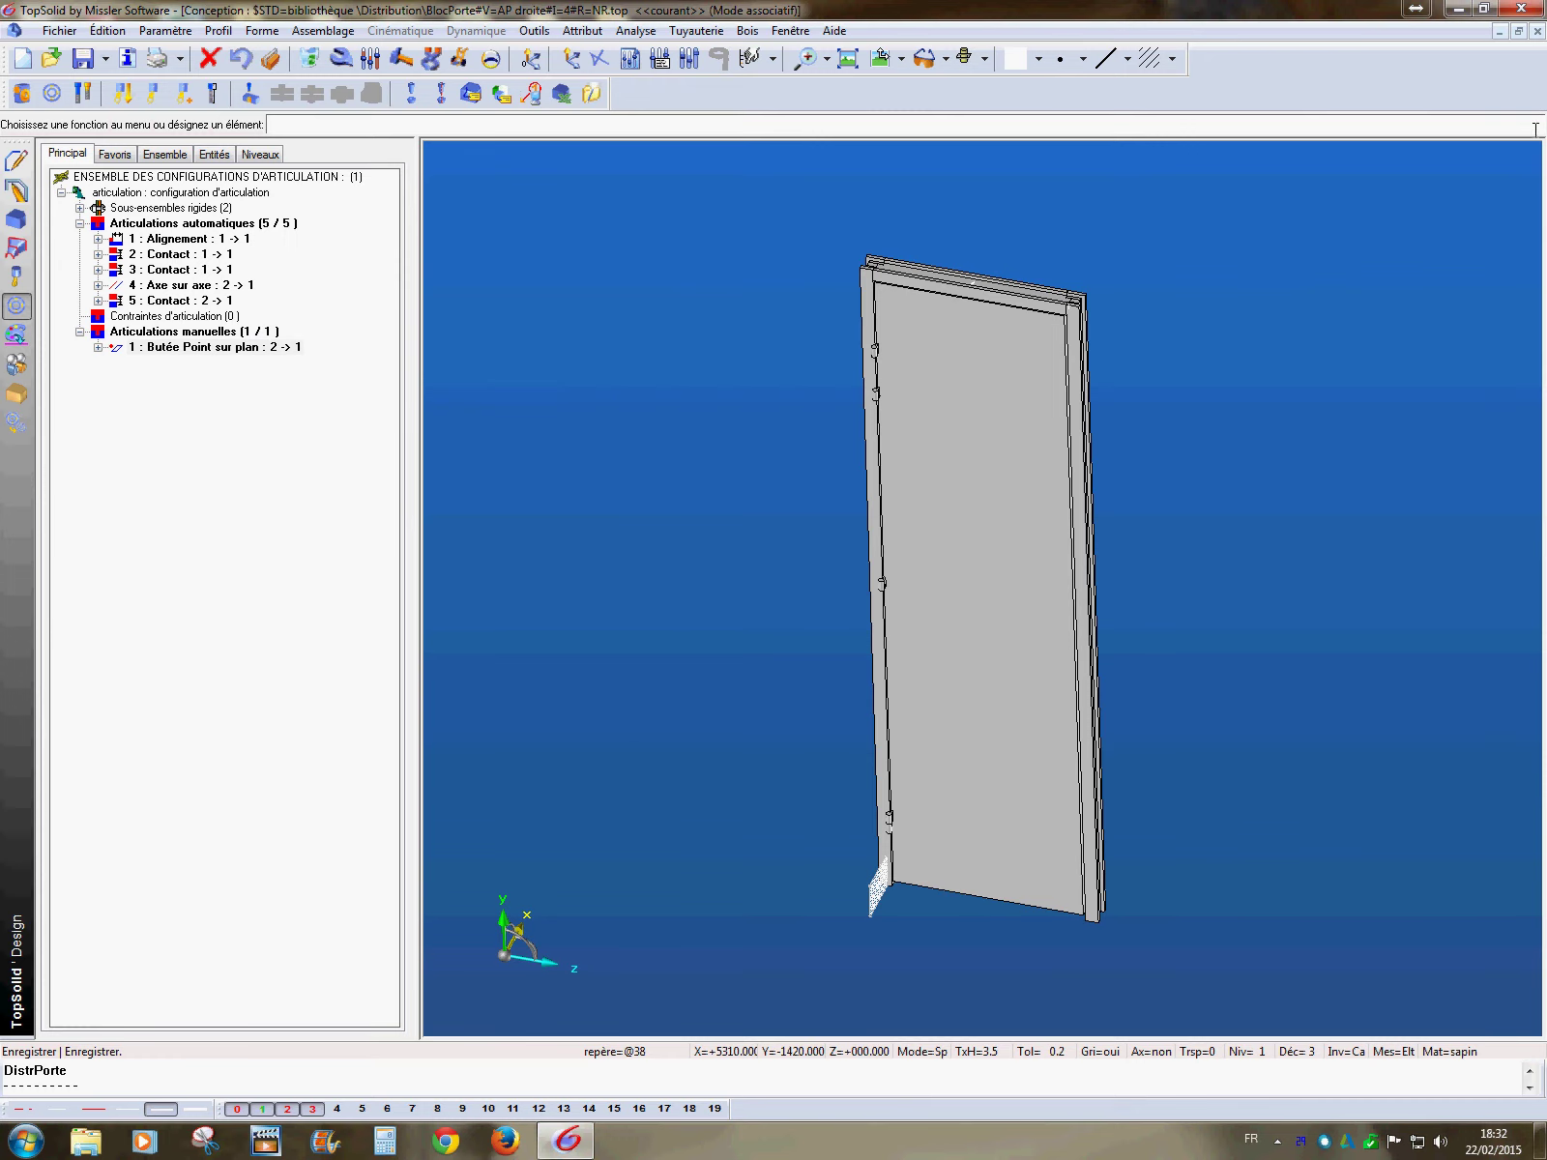
pyautogui.click(1538, 31)
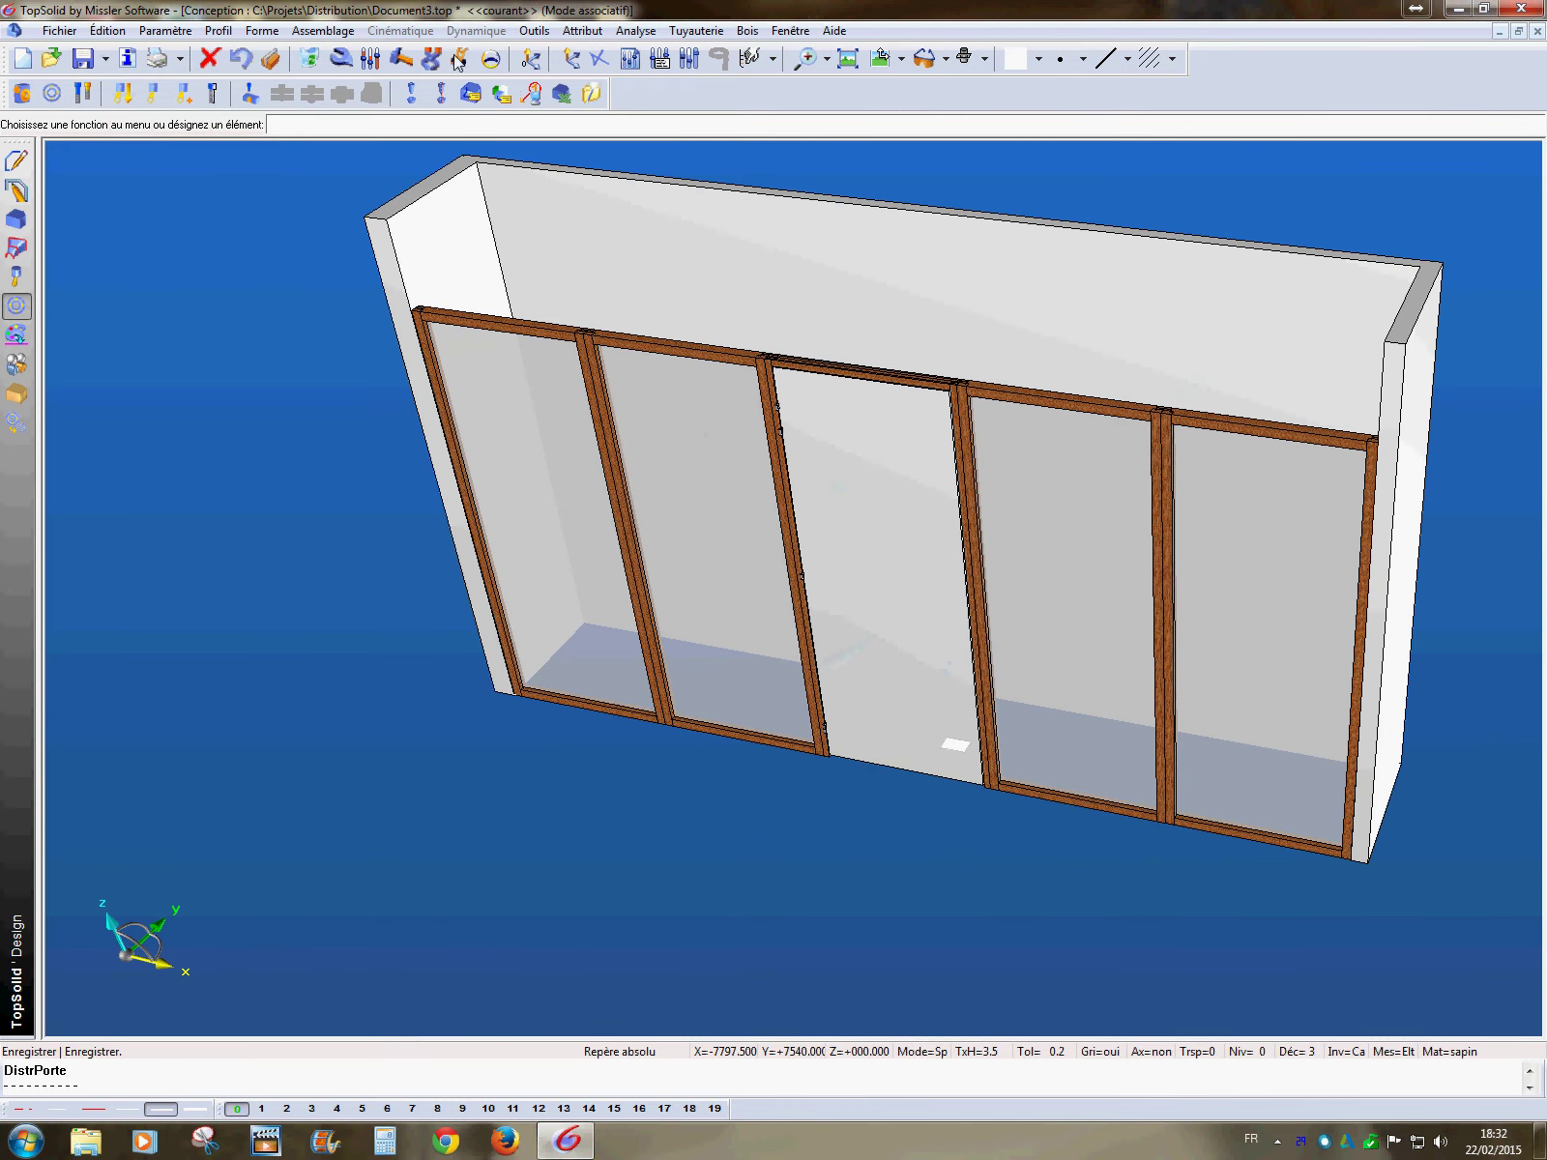
# - Swing the middle door panel open and back to closed in the assembly to check its travel against the stop
pyautogui.click(461, 60)
pyautogui.click(895, 701)
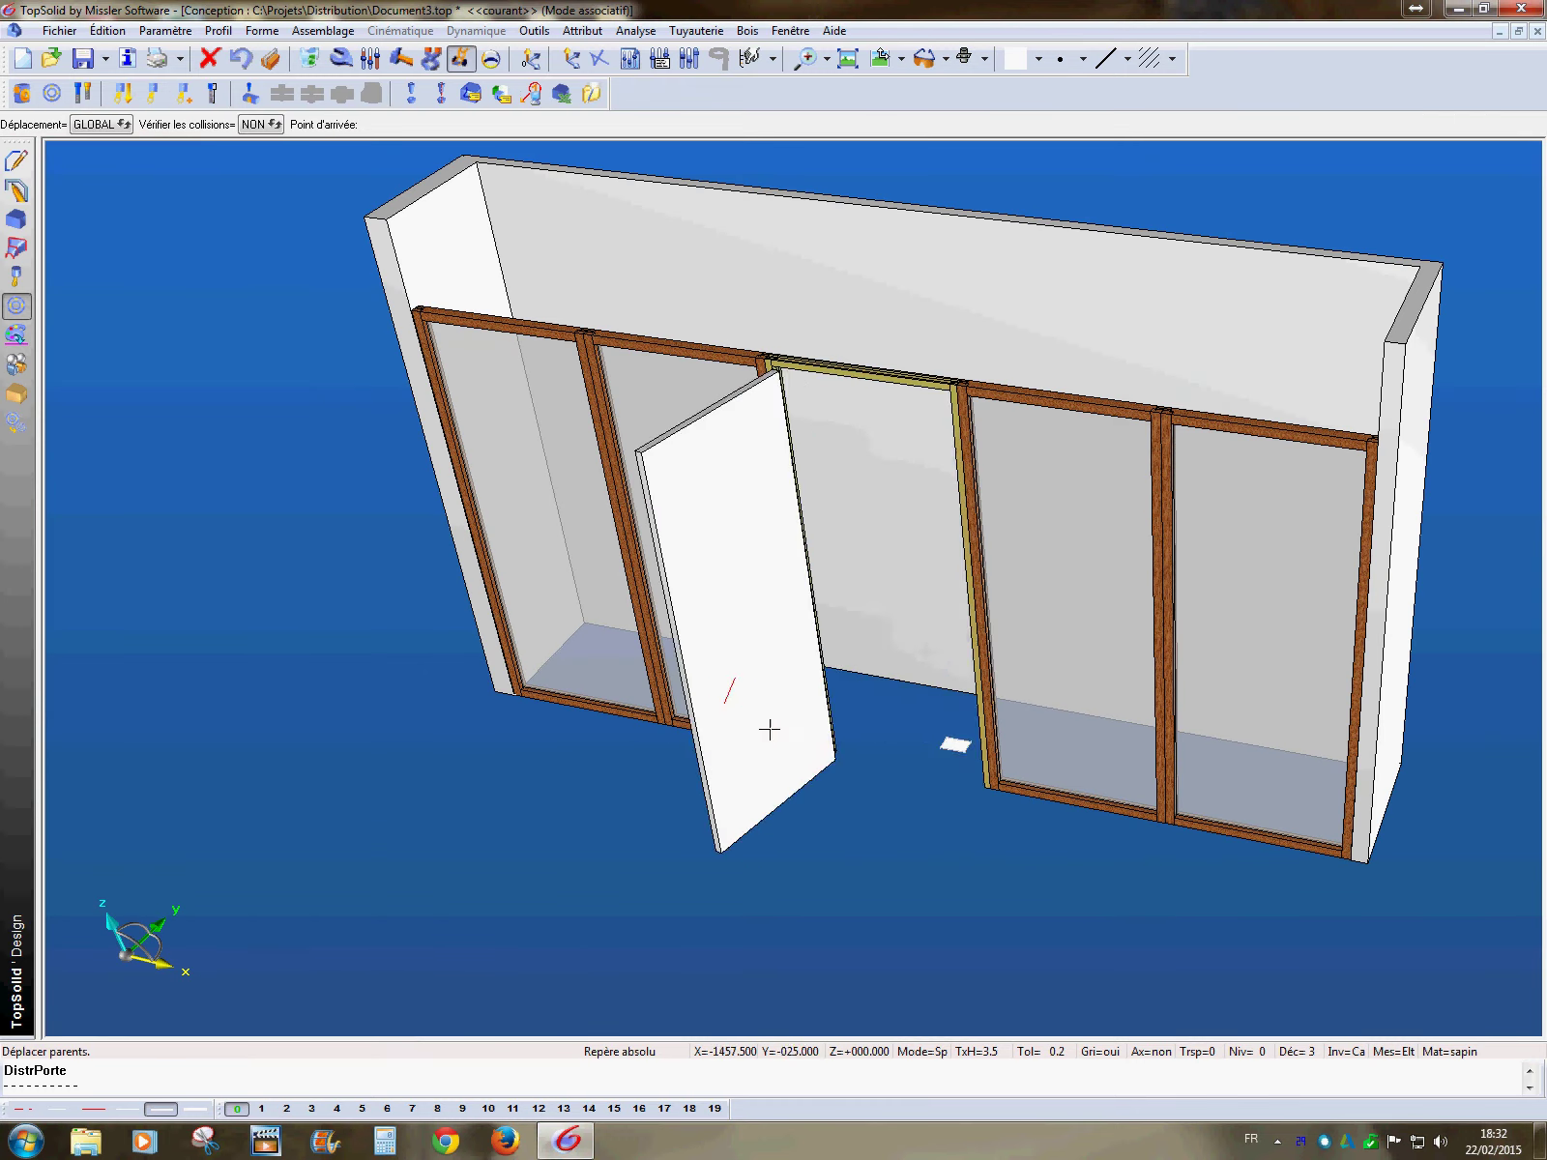
pyautogui.click(943, 640)
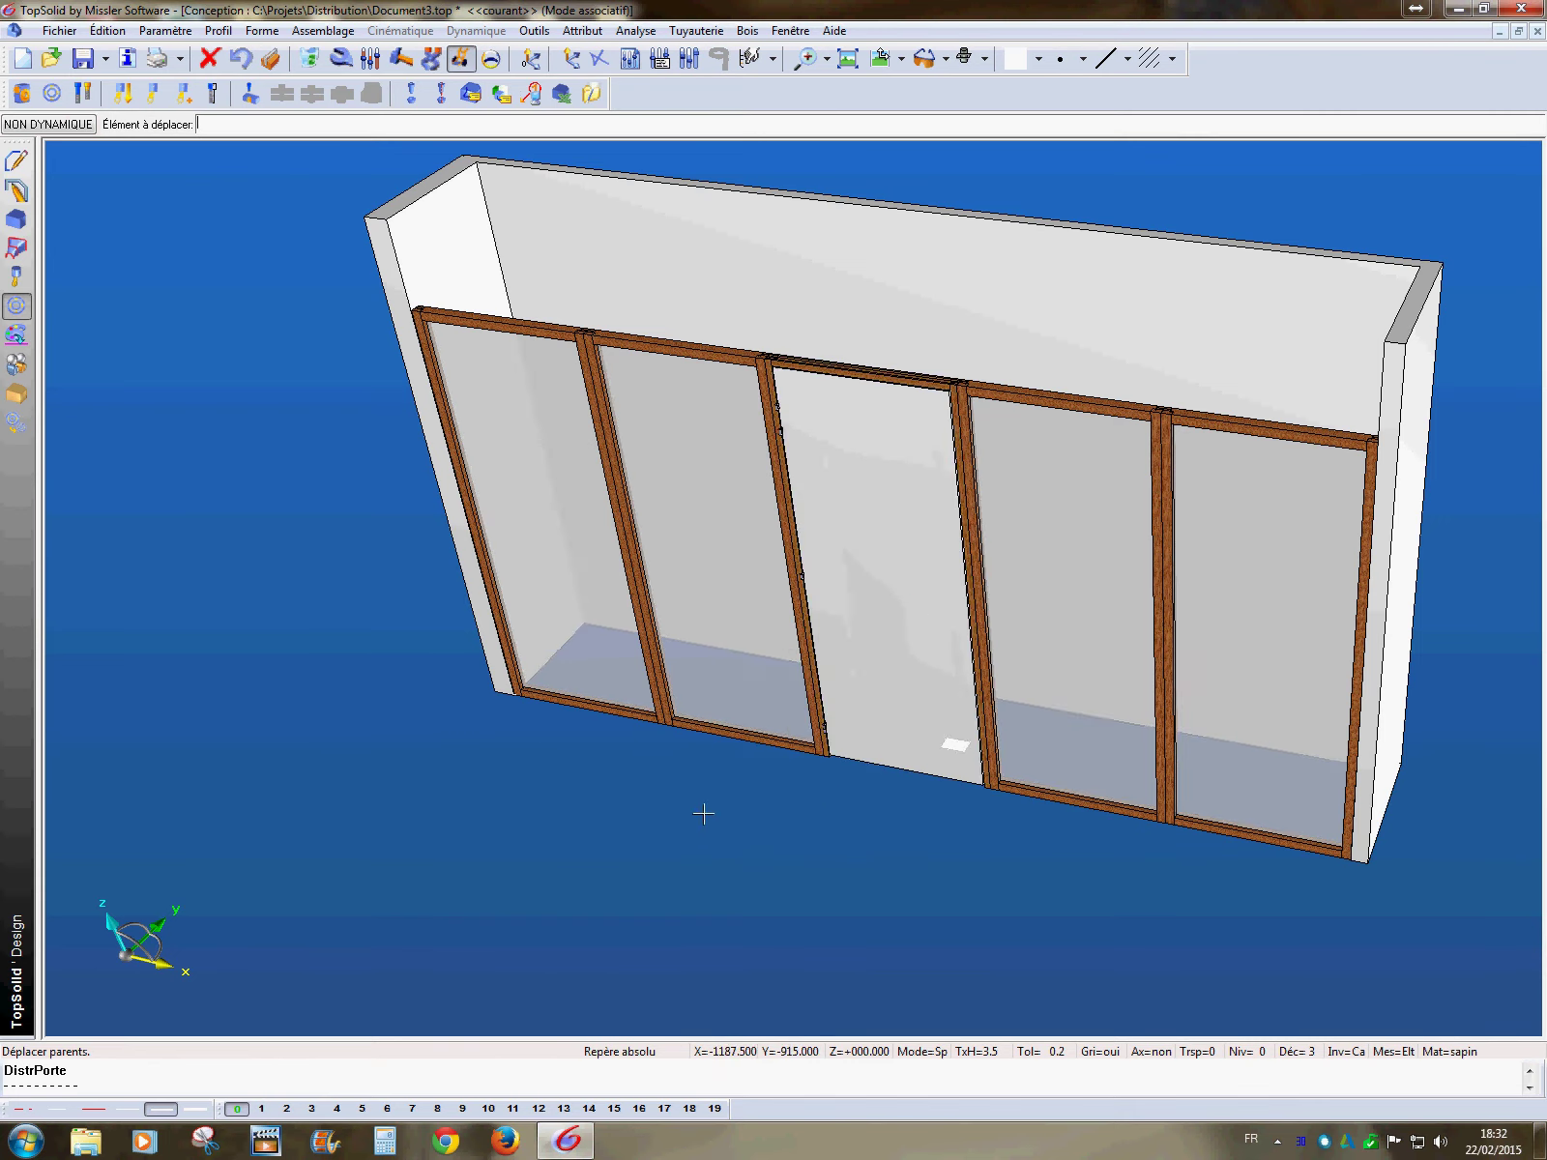
pyautogui.moveTo(697, 818); pyautogui.dragTo(859, 898, button='middle')
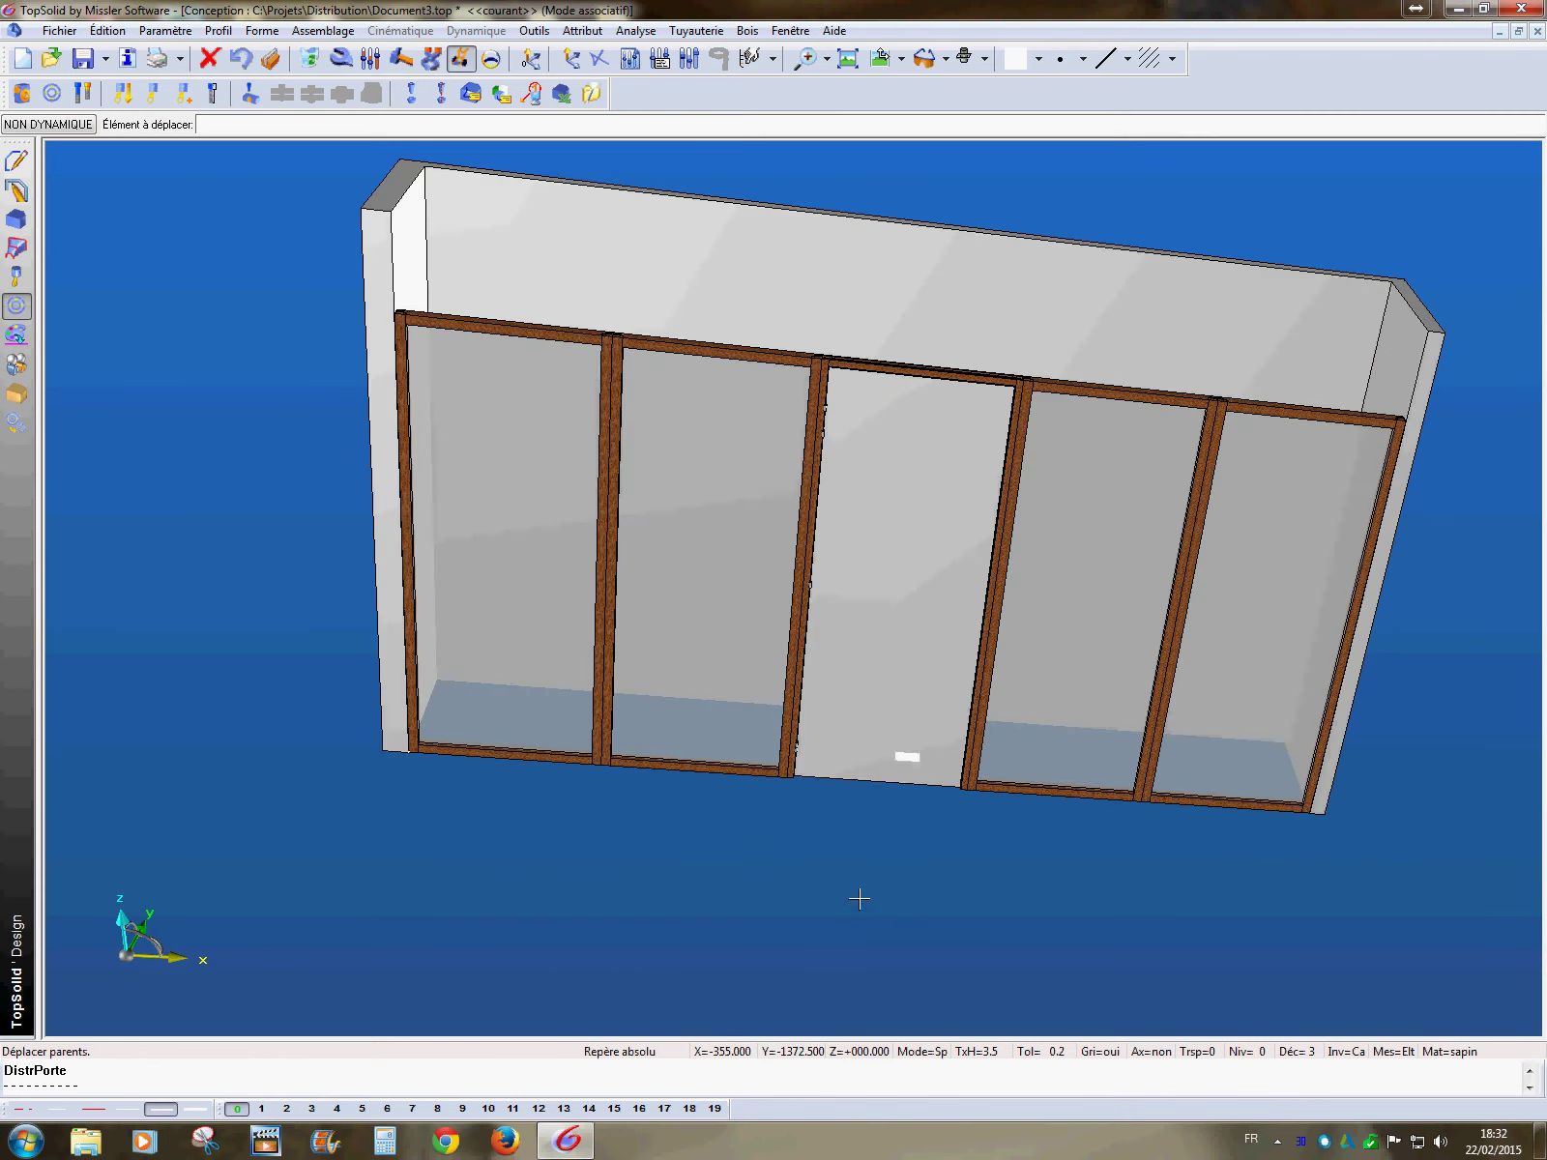
pyautogui.moveTo(1301, 1147)
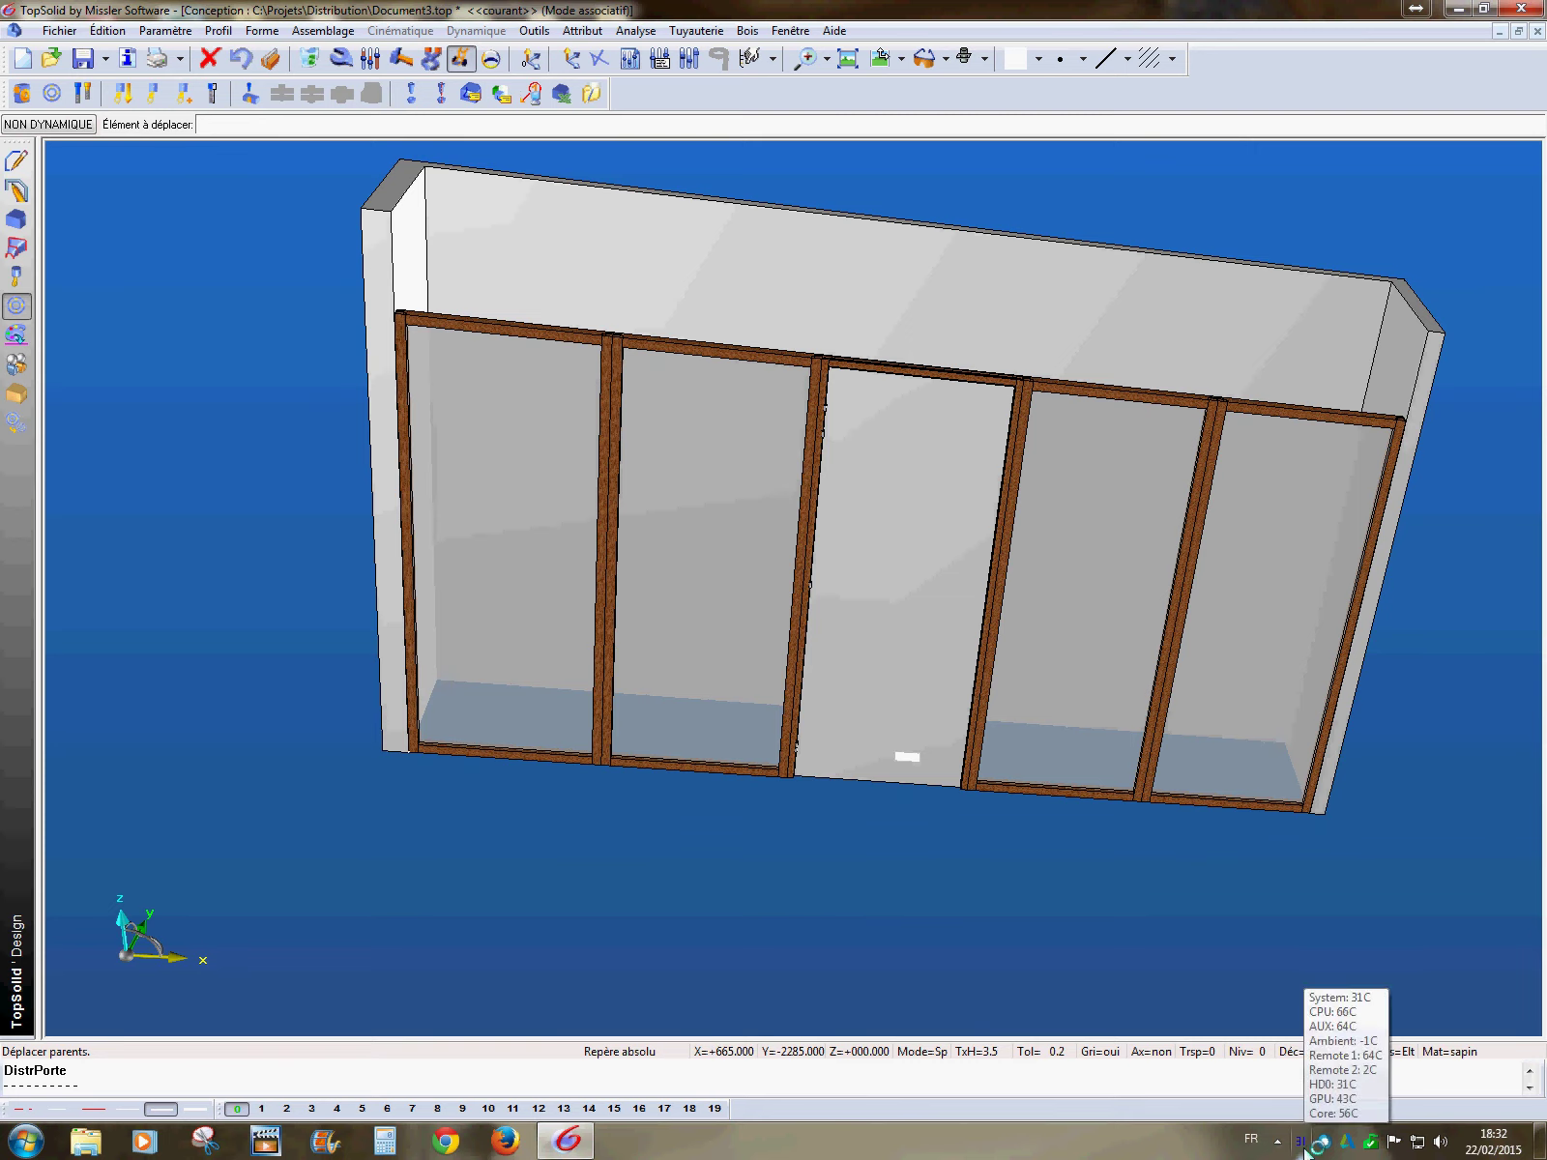